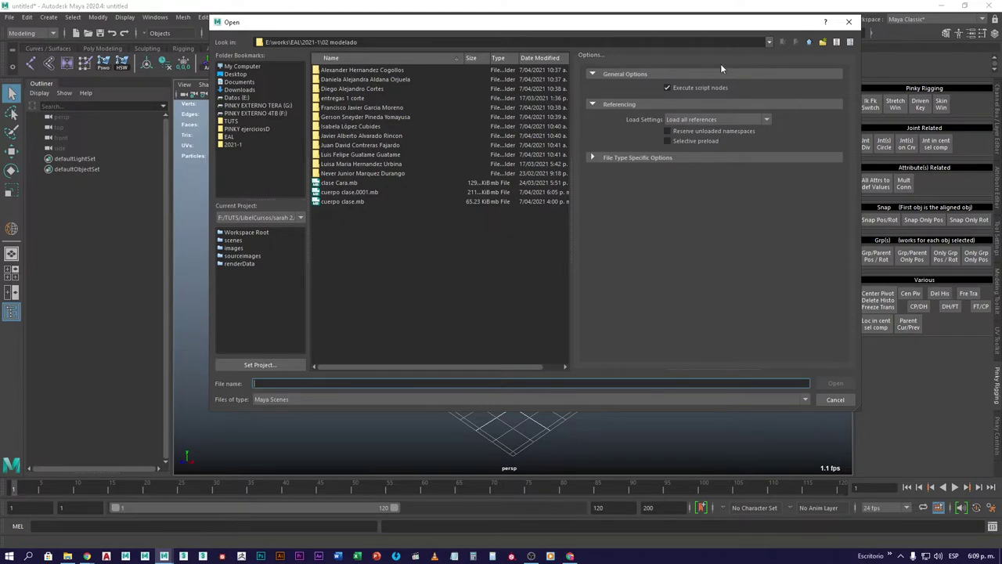
Open 0202Character_proxy.0047.mb from the student's folder inside 2021-1\03 rigging, without saving the untitled scene
{"action": "left_click", "coordinate": [811, 44]}
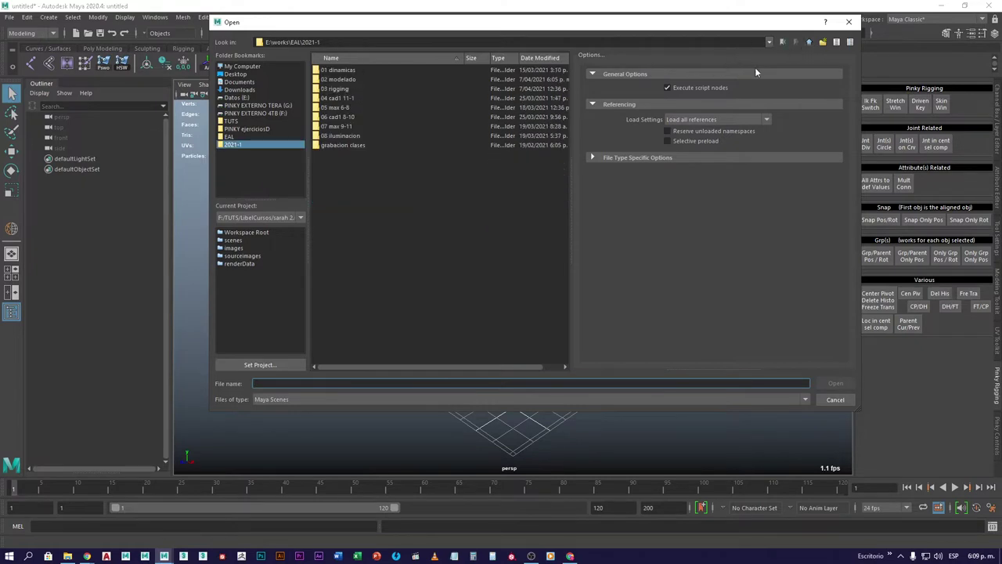
{"action": "double_click", "coordinate": [336, 90]}
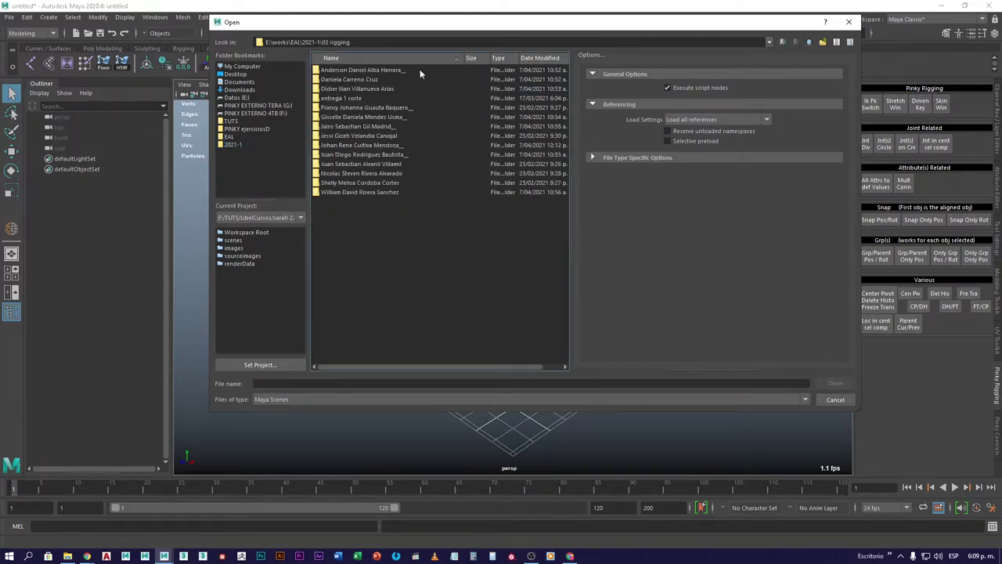
{"action": "double_click", "coordinate": [386, 117]}
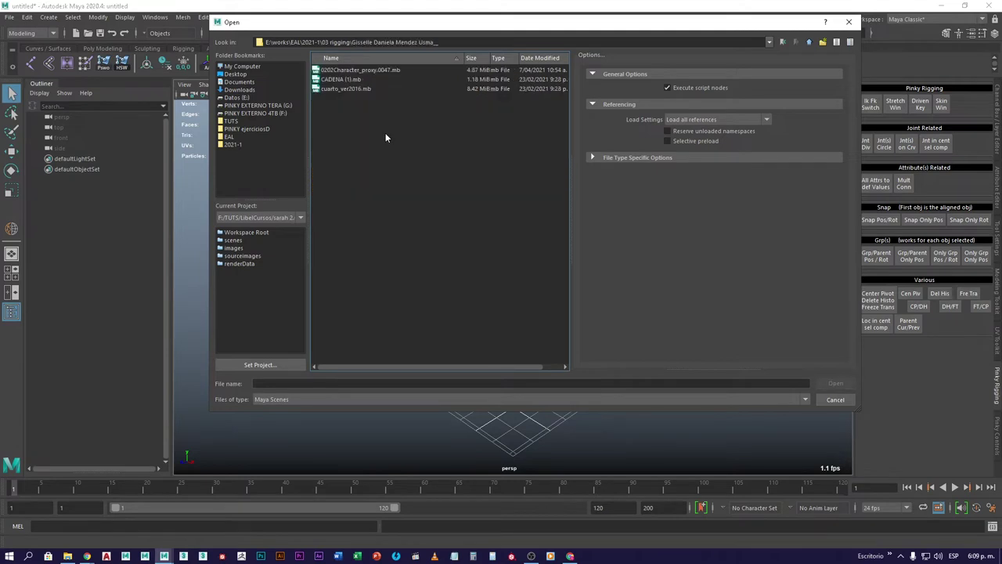
{"action": "left_click", "coordinate": [371, 74]}
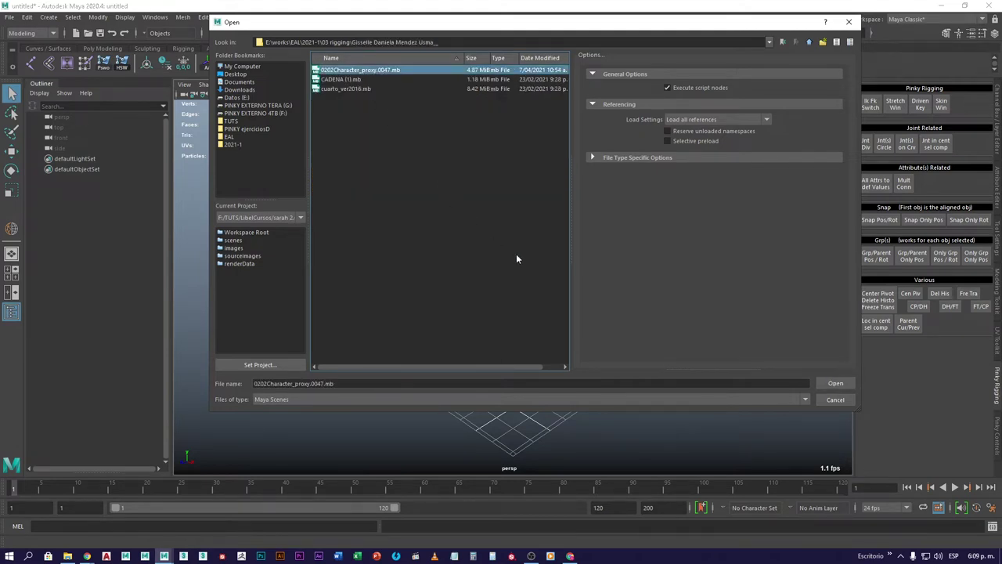
{"action": "left_click", "coordinate": [835, 383]}
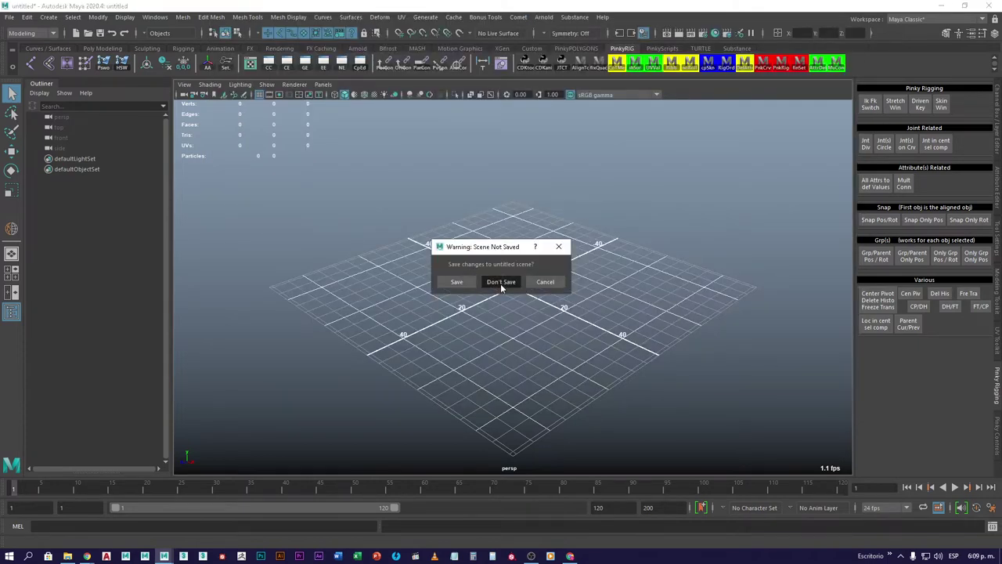
{"action": "left_click", "coordinate": [501, 281]}
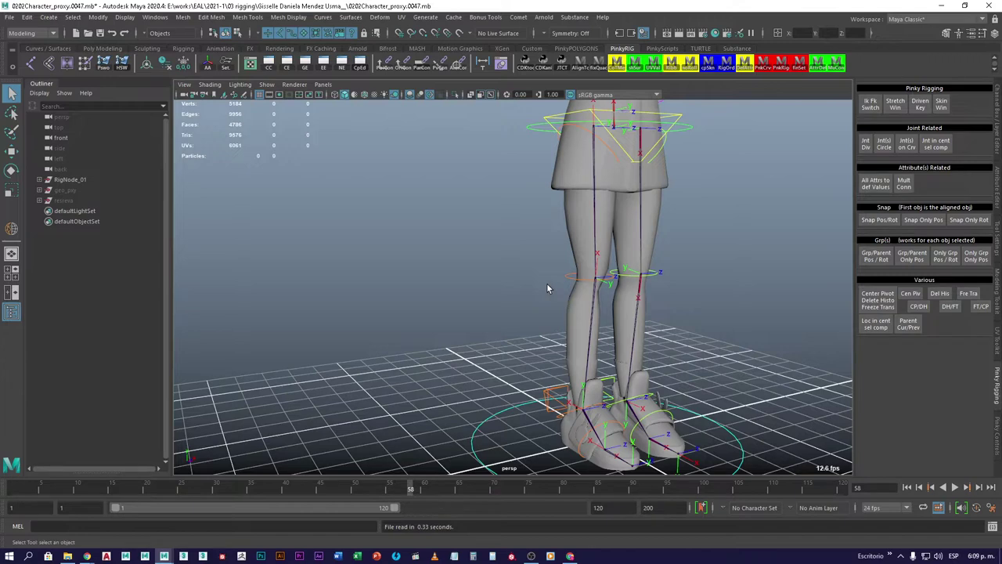
Try moving the chest control up and sideways to test the spine stretch, and undo the moves
{"action": "scroll", "coordinate": [536, 262], "scroll_direction": "down", "scroll_amount": 3}
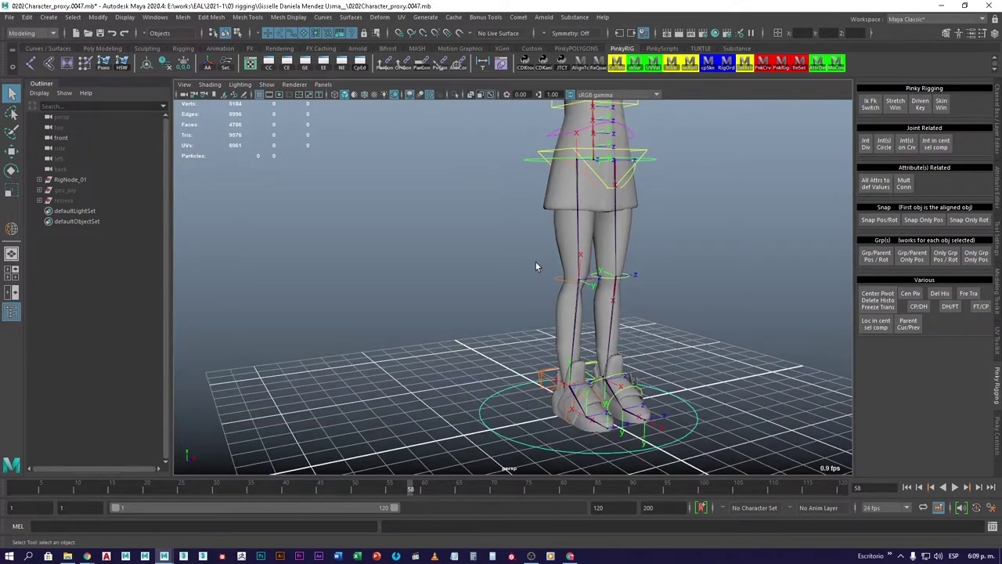
{"action": "middle_click_drag", "start_coordinate": [536, 262], "coordinate": [479, 303], "text": "alt"}
{"action": "left_click_drag", "start_coordinate": [479, 303], "coordinate": [376, 321], "text": "alt"}
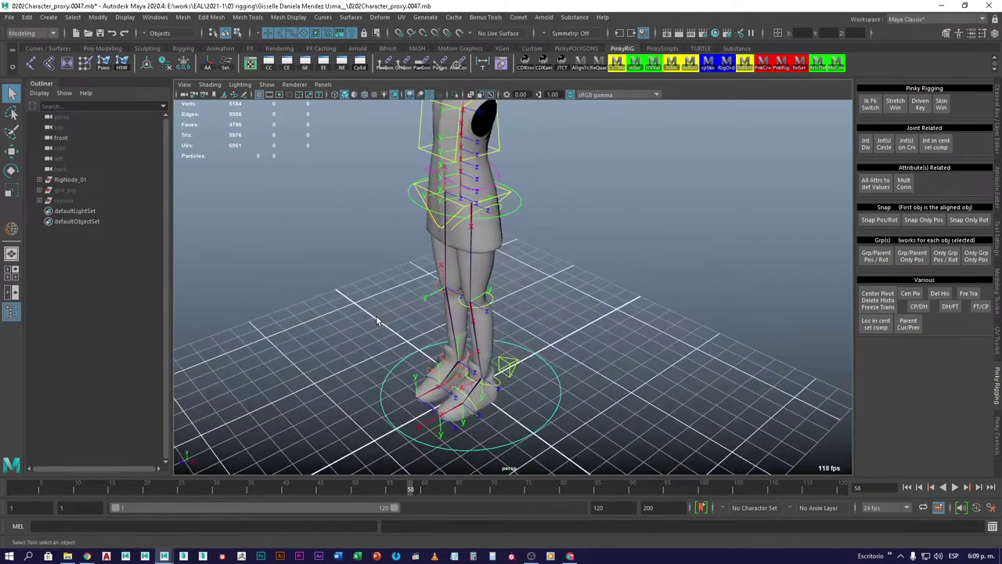
{"action": "left_click_drag", "start_coordinate": [373, 233], "coordinate": [418, 292], "text": "alt"}
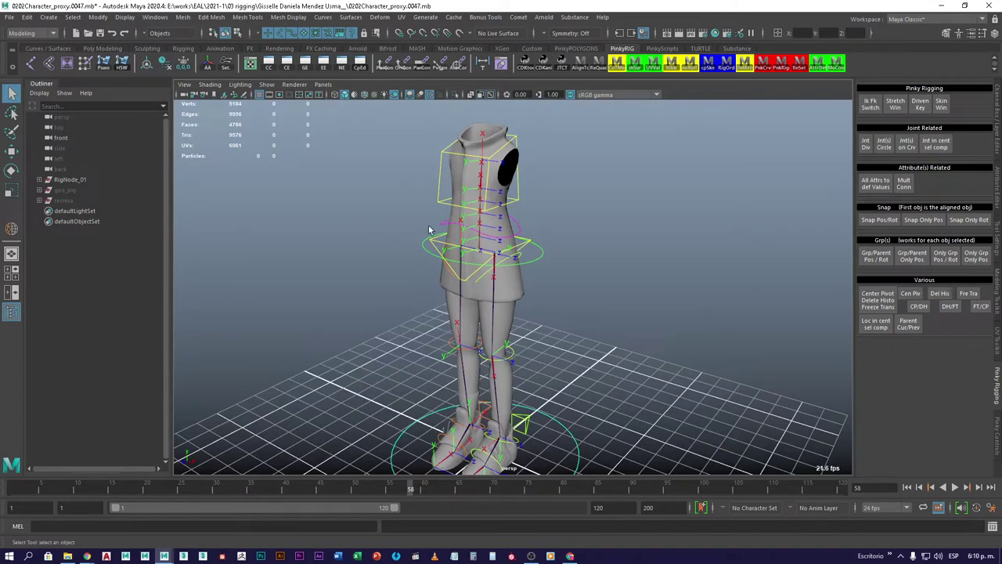
{"action": "left_click", "coordinate": [445, 178]}
{"action": "middle_click_drag", "start_coordinate": [435, 199], "coordinate": [473, 250], "text": "alt"}
{"action": "key", "text": "w"}
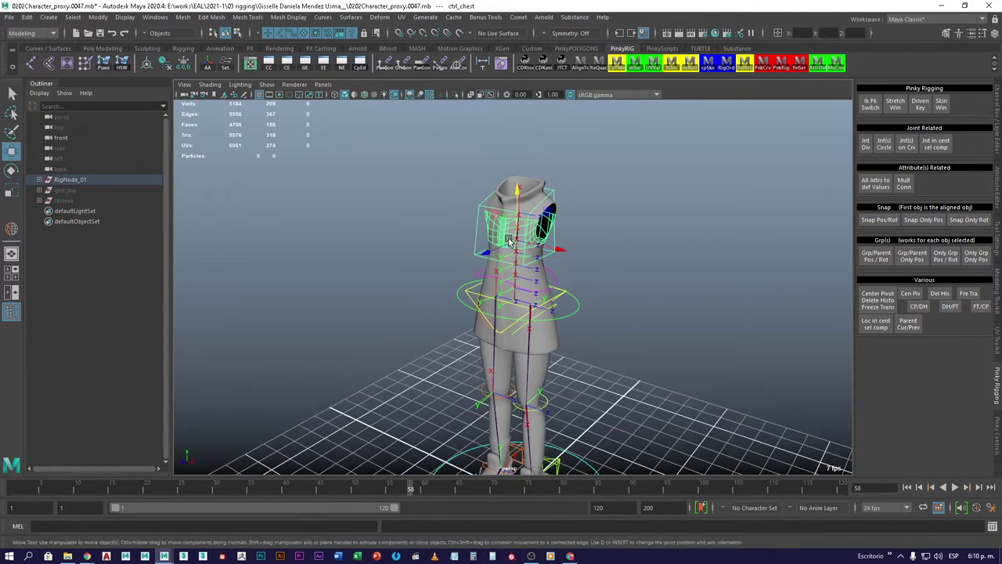
{"action": "left_click_drag", "start_coordinate": [495, 252], "coordinate": [455, 201]}
{"action": "middle_click_drag", "start_coordinate": [362, 116], "coordinate": [405, 233], "text": "alt"}
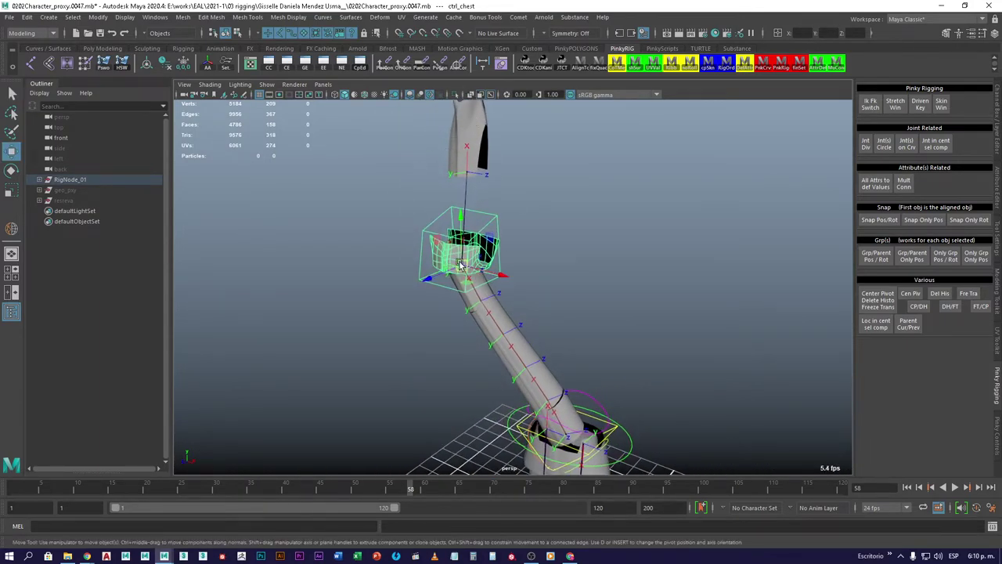
{"action": "left_click_drag", "start_coordinate": [462, 264], "coordinate": [548, 198]}
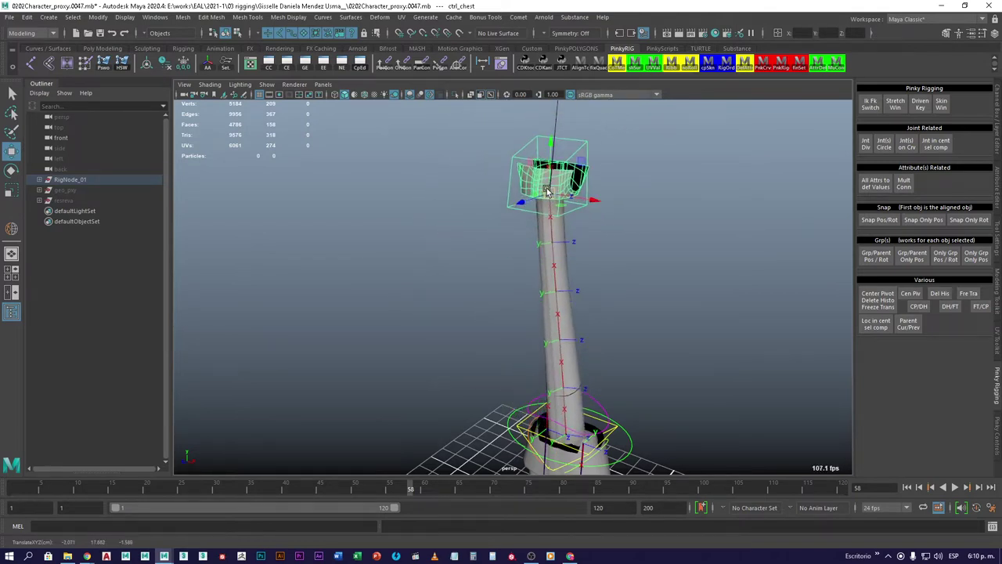
{"action": "key", "text": "ctrl+z"}
{"action": "key", "text": "ctrl+z"}
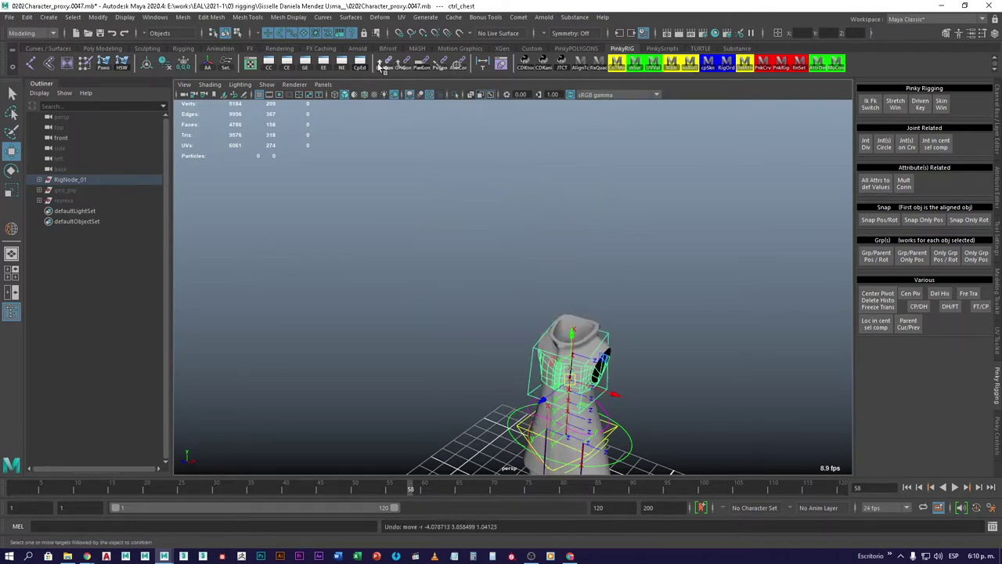
Open the spine graph in the Node Editor and examine the scale connections of bn_Spine_6 and be_Spine_7
{"action": "left_click", "coordinate": [876, 183]}
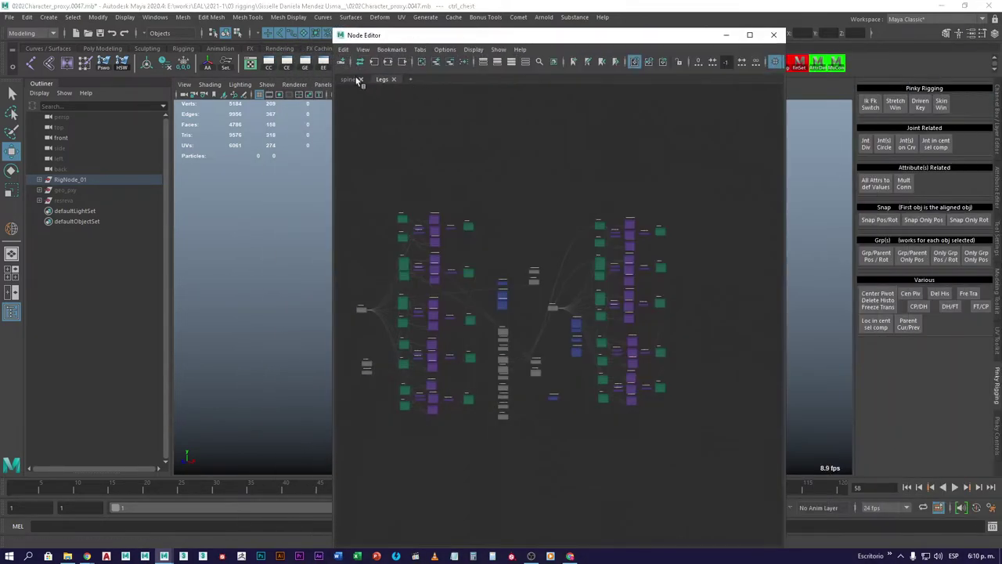
{"action": "left_click", "coordinate": [350, 80]}
{"action": "middle_click_drag", "start_coordinate": [688, 429], "coordinate": [458, 320], "text": "alt"}
{"action": "scroll", "coordinate": [577, 308], "scroll_direction": "down", "scroll_amount": 1}
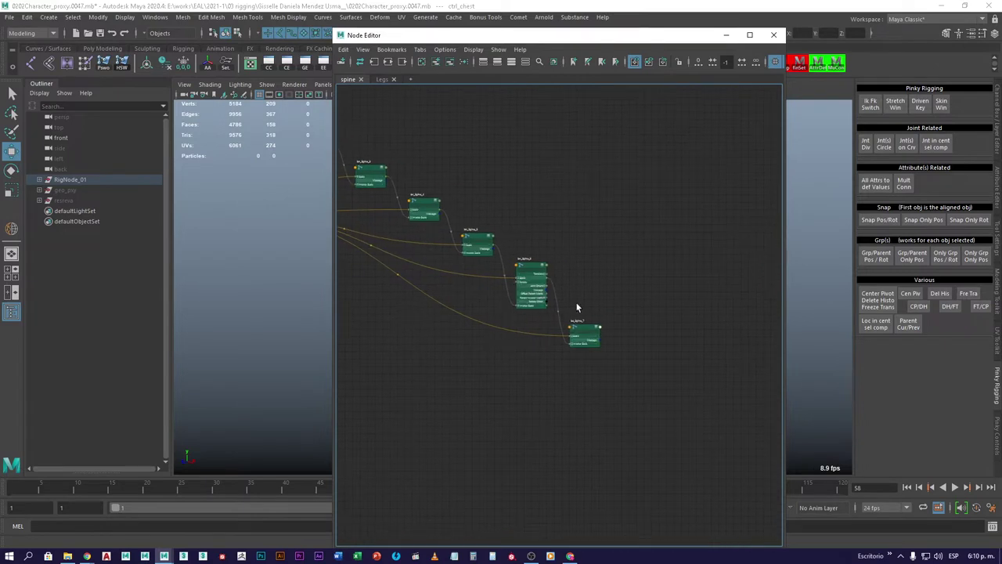
{"action": "scroll", "coordinate": [564, 284], "scroll_direction": "up", "scroll_amount": 3}
{"action": "scroll", "coordinate": [570, 253], "scroll_direction": "up", "scroll_amount": 2}
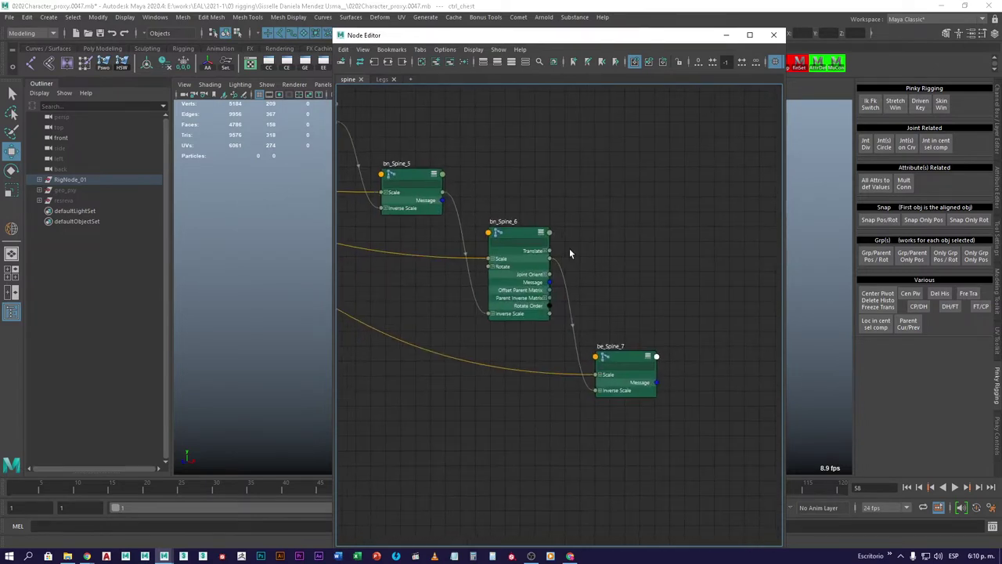
{"action": "left_click", "coordinate": [625, 341]}
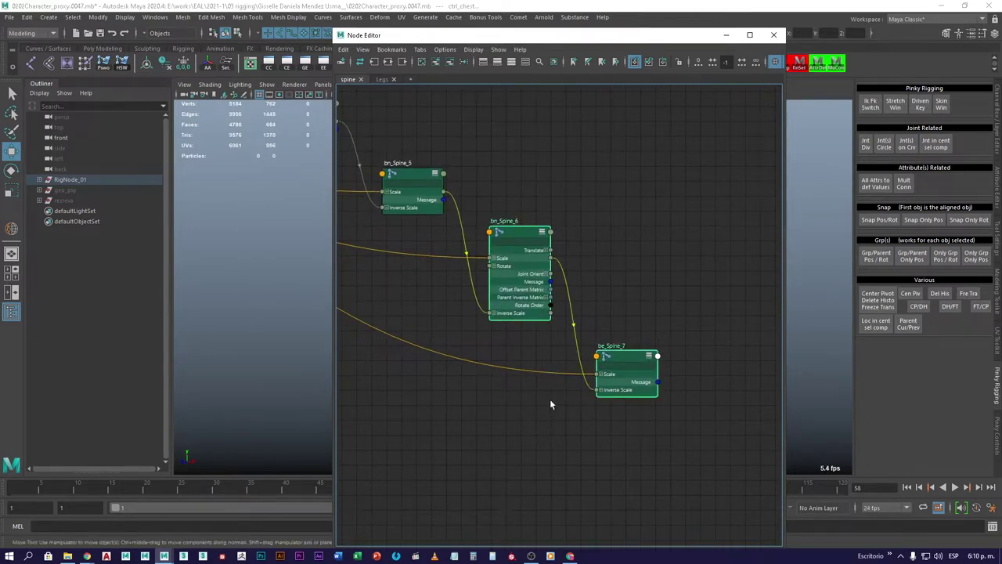
{"action": "middle_click_drag", "start_coordinate": [499, 361], "coordinate": [620, 319], "text": "alt"}
{"action": "mouse_move", "coordinate": [620, 247]}
{"action": "left_mouse_down"}
{"action": "mouse_move", "coordinate": [620, 221]}
{"action": "mouse_move", "coordinate": [623, 249]}
{"action": "left_mouse_up"}
{"action": "left_click", "coordinate": [410, 346]}
{"action": "middle_click_drag", "start_coordinate": [469, 271], "coordinate": [599, 300], "text": "alt"}
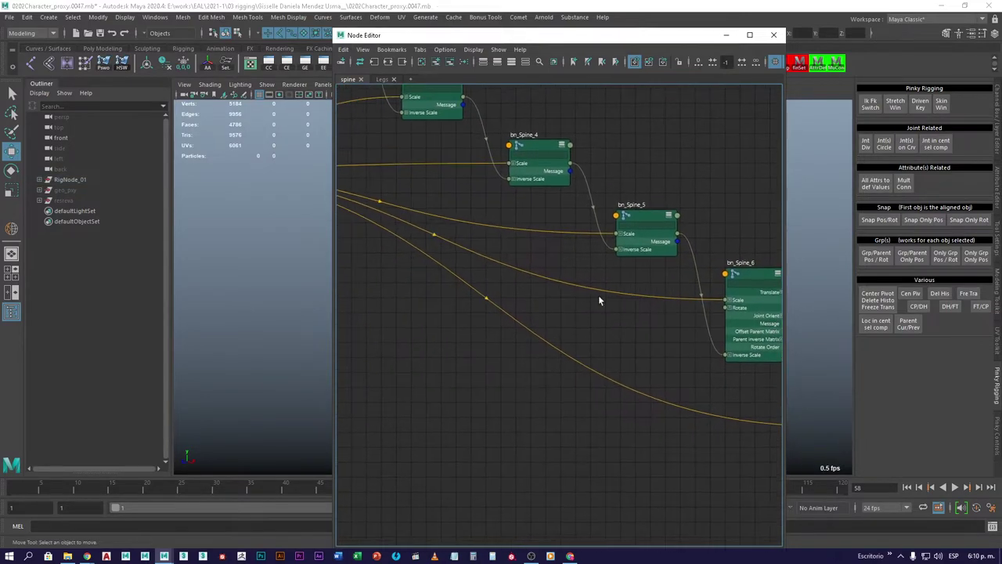
Select the bldCol_spineAutoStretch node, trace its output connections to the spine joints, and close the Node Editor
{"action": "middle_click_drag", "start_coordinate": [502, 429], "coordinate": [496, 327], "text": "alt"}
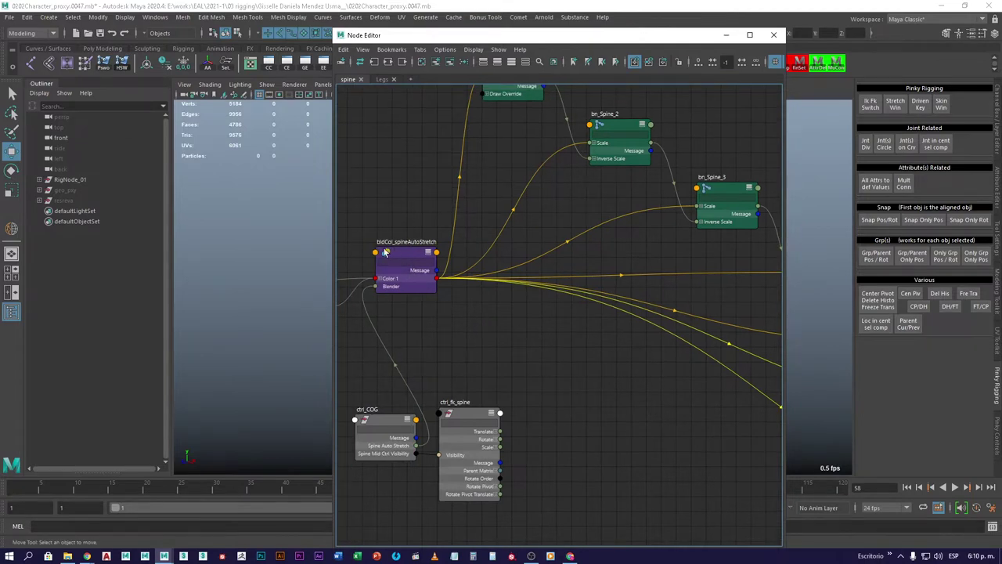
{"action": "left_click_drag", "start_coordinate": [397, 252], "coordinate": [488, 269]}
{"action": "middle_click_drag", "start_coordinate": [709, 409], "coordinate": [545, 367], "text": "alt"}
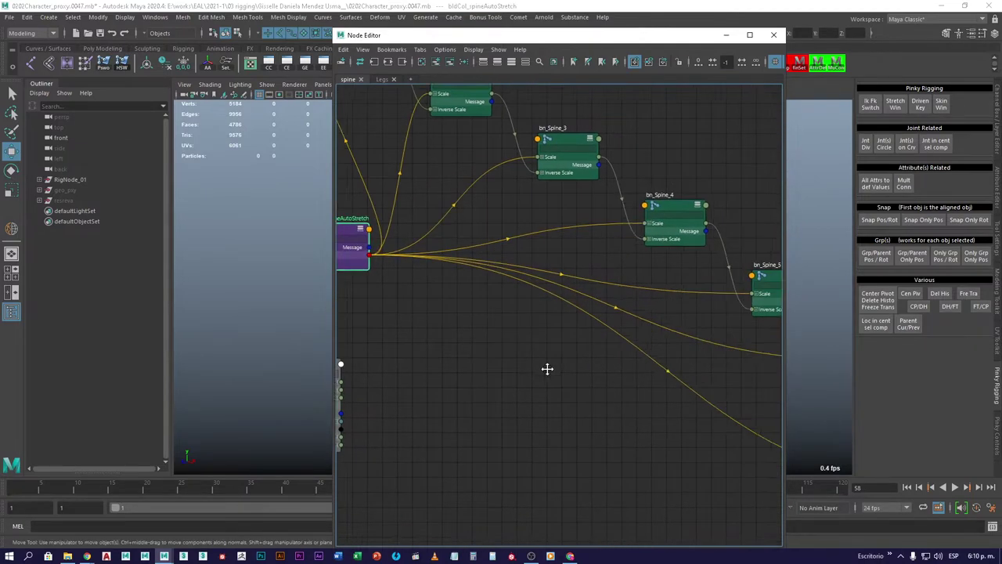
{"action": "middle_click_drag", "start_coordinate": [672, 377], "coordinate": [484, 341], "text": "alt"}
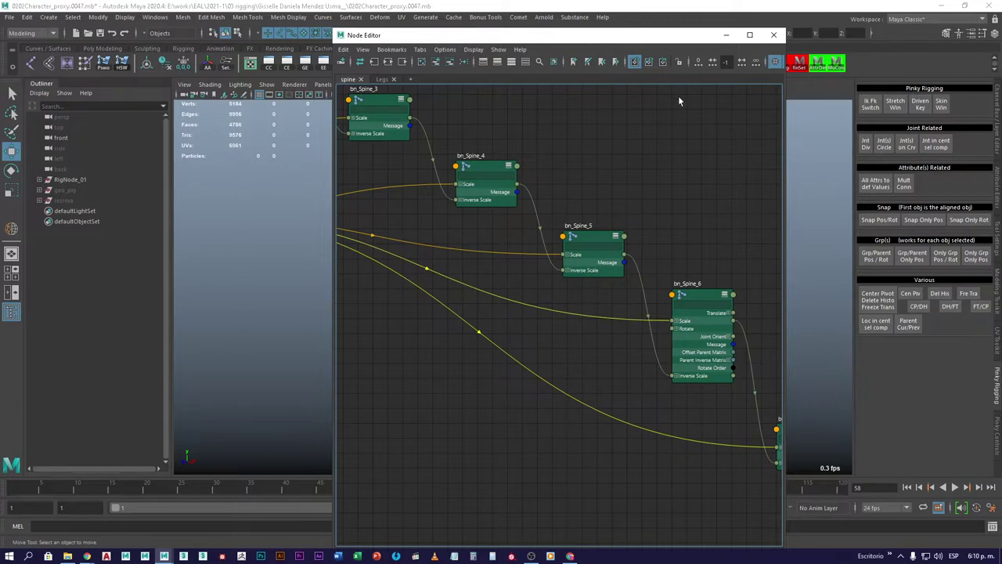
{"action": "left_click", "coordinate": [773, 36]}
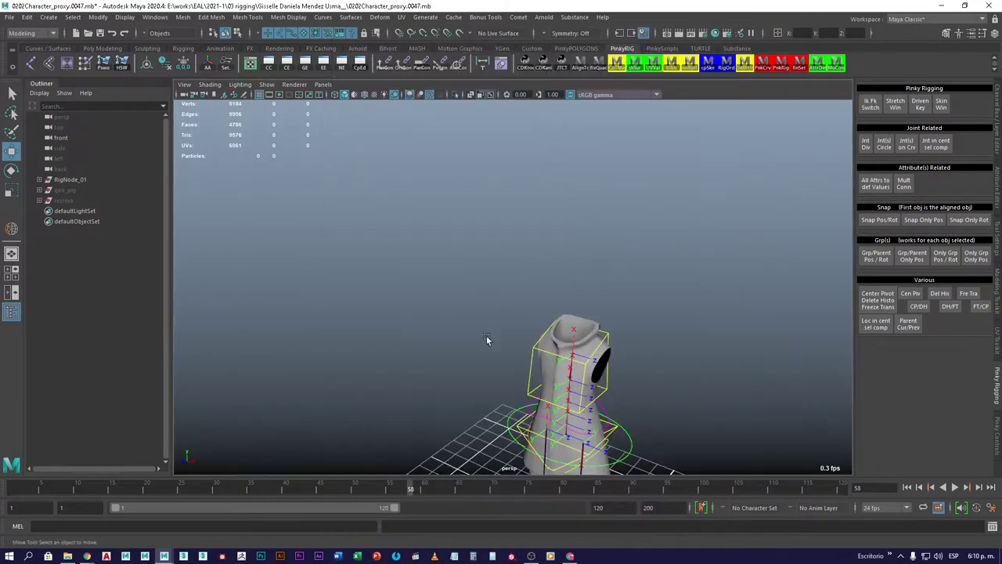
Pull the chest control far from the hips again to check how the spine end separates, and undo the move
{"action": "left_click", "coordinate": [529, 309]}
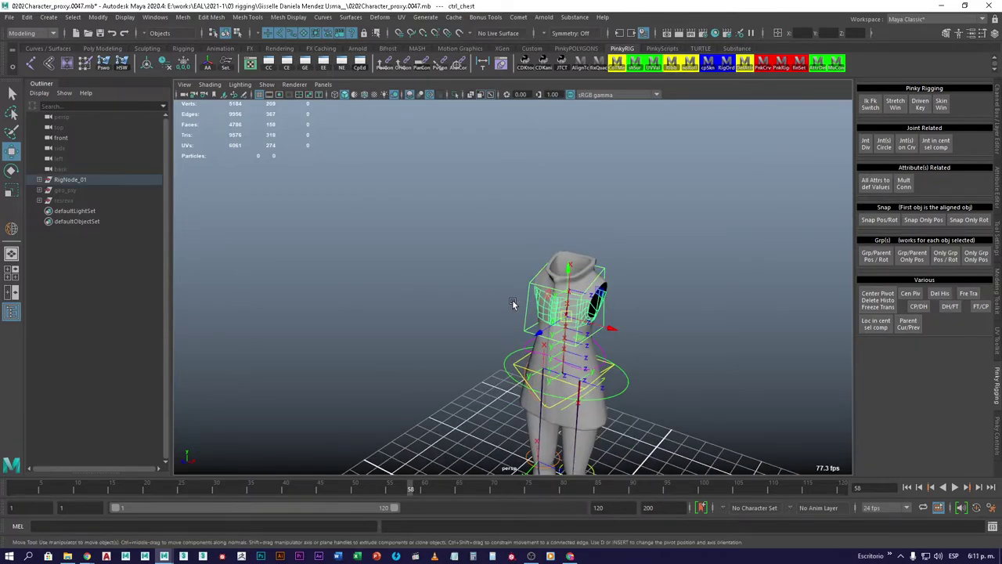
{"action": "left_click_drag", "start_coordinate": [575, 317], "coordinate": [454, 194]}
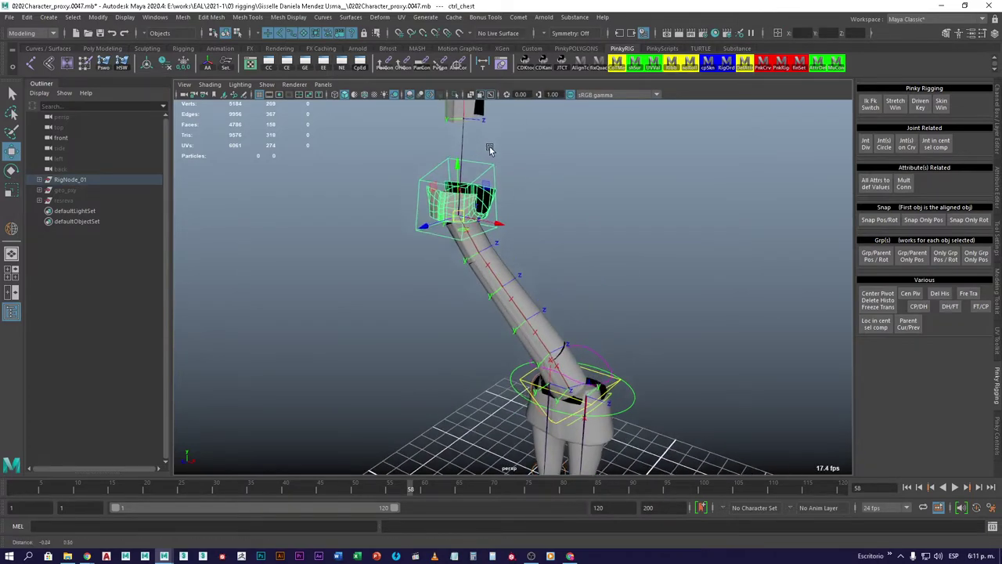
{"action": "left_click_drag", "start_coordinate": [501, 298], "coordinate": [570, 380], "text": "alt"}
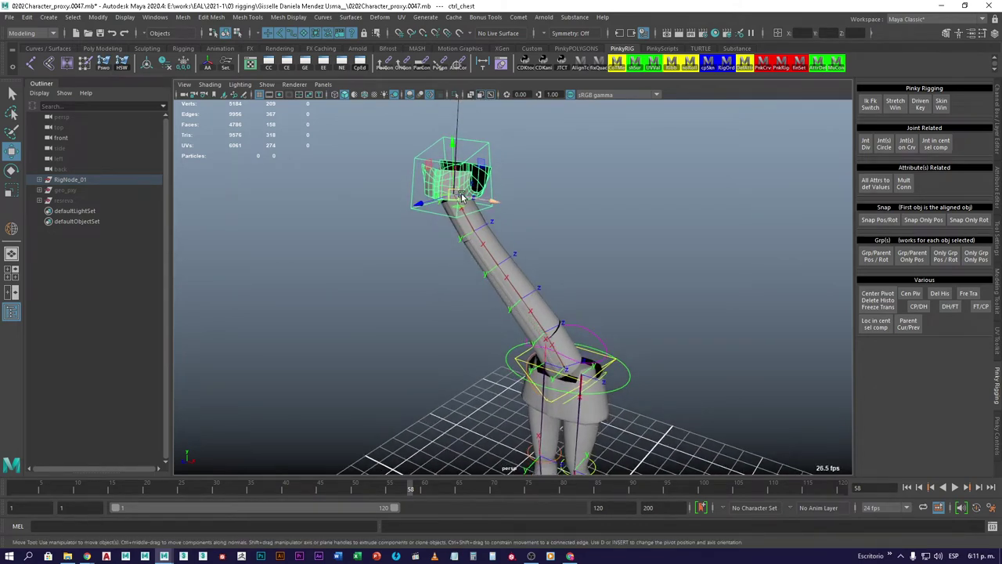
{"action": "middle_click_drag", "start_coordinate": [459, 195], "coordinate": [474, 257], "text": "alt"}
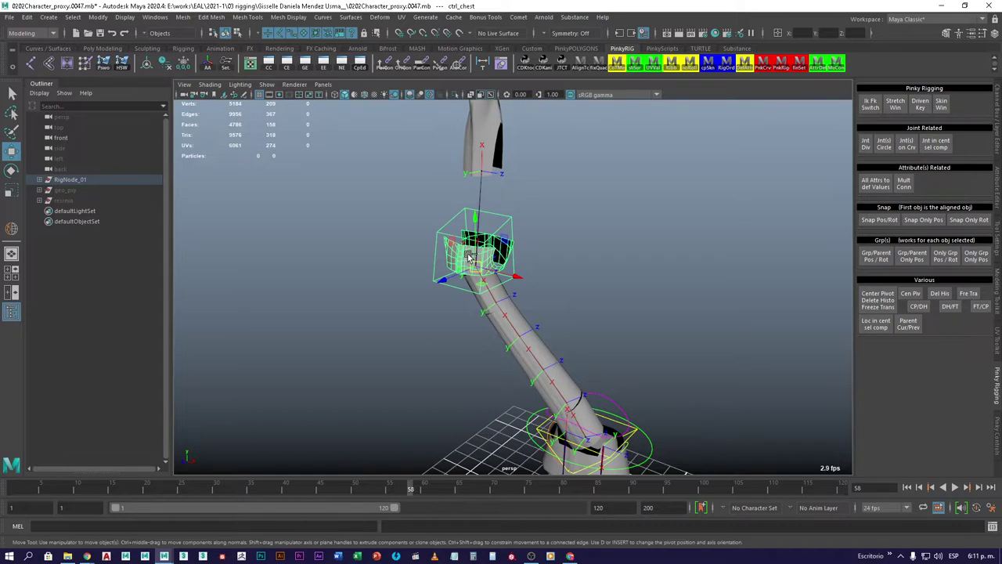
{"action": "scroll", "coordinate": [478, 270], "scroll_direction": "down", "scroll_amount": 5}
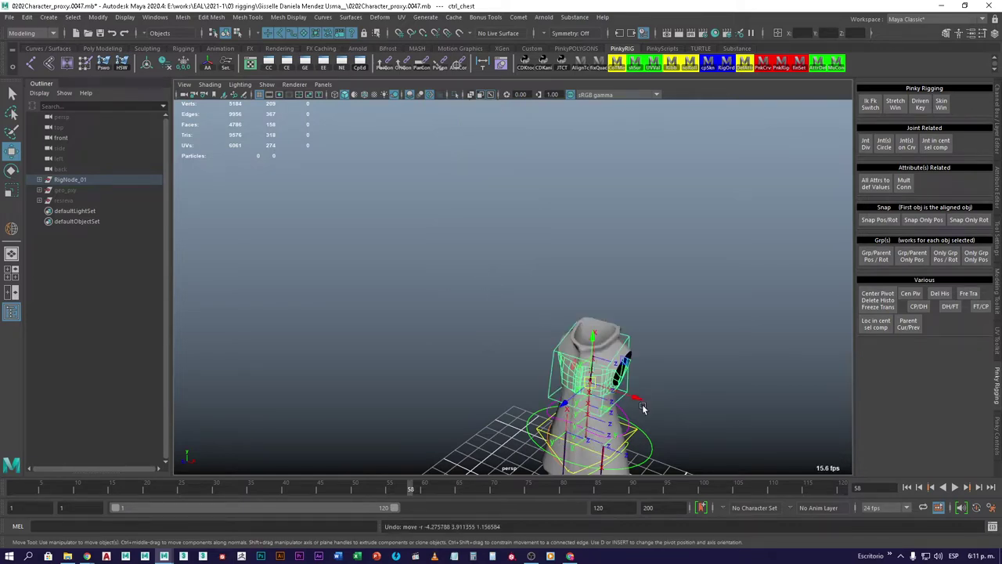
Try bending the right knee by rotating the right FK shin control about Z, and undo the rotation
{"action": "left_click_drag", "start_coordinate": [480, 275], "coordinate": [607, 271], "text": "alt"}
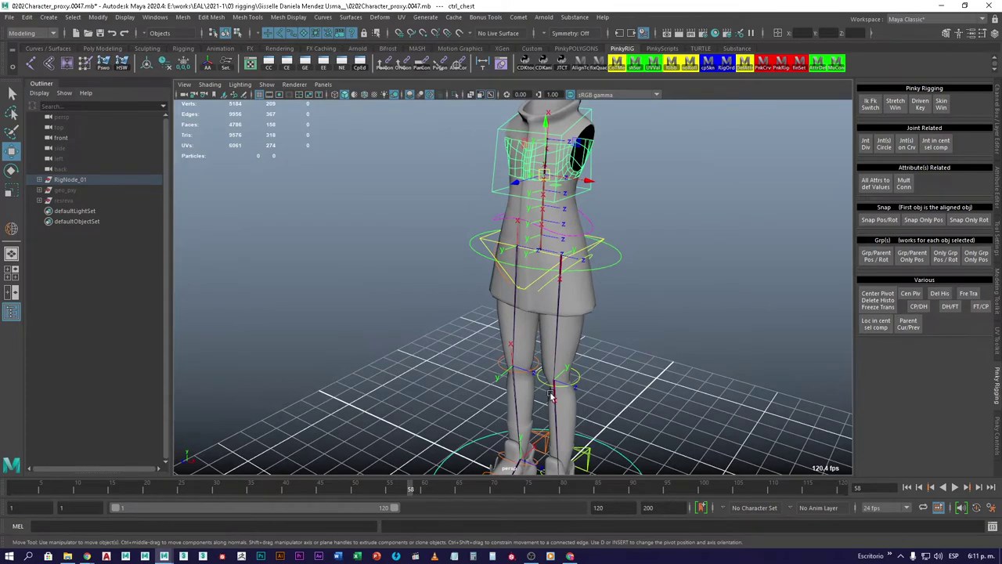
{"action": "scroll", "coordinate": [550, 395], "scroll_direction": "up", "scroll_amount": 3}
{"action": "left_click_drag", "start_coordinate": [517, 345], "coordinate": [483, 300], "text": "alt"}
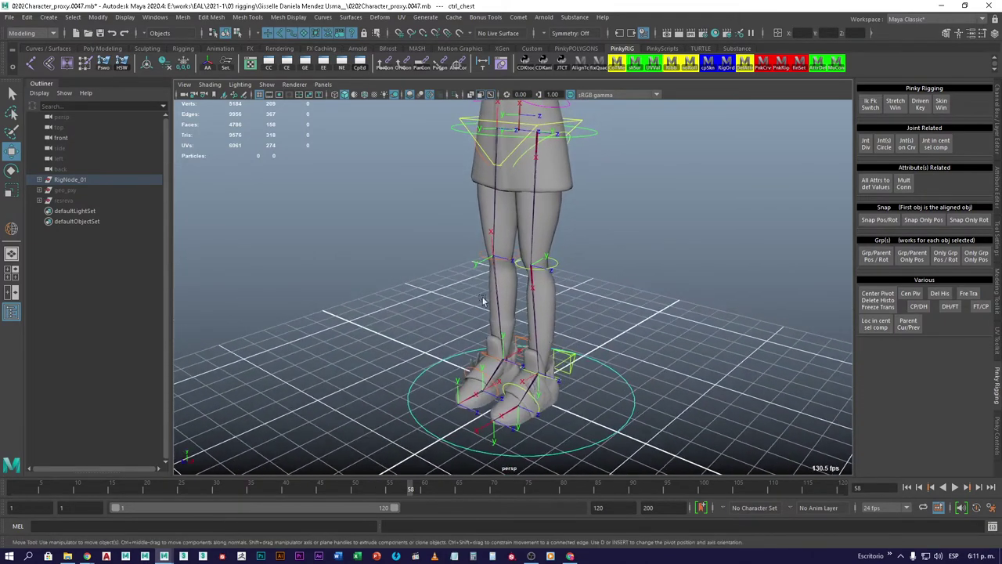
{"action": "left_click_drag", "start_coordinate": [482, 256], "coordinate": [438, 268], "text": "alt"}
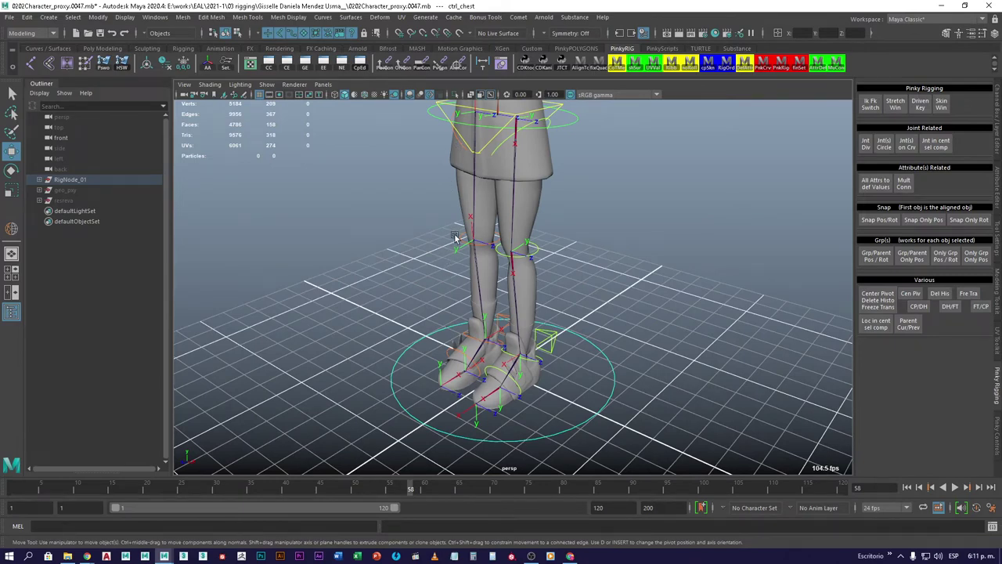
{"action": "left_click", "coordinate": [459, 238]}
{"action": "key", "text": "e"}
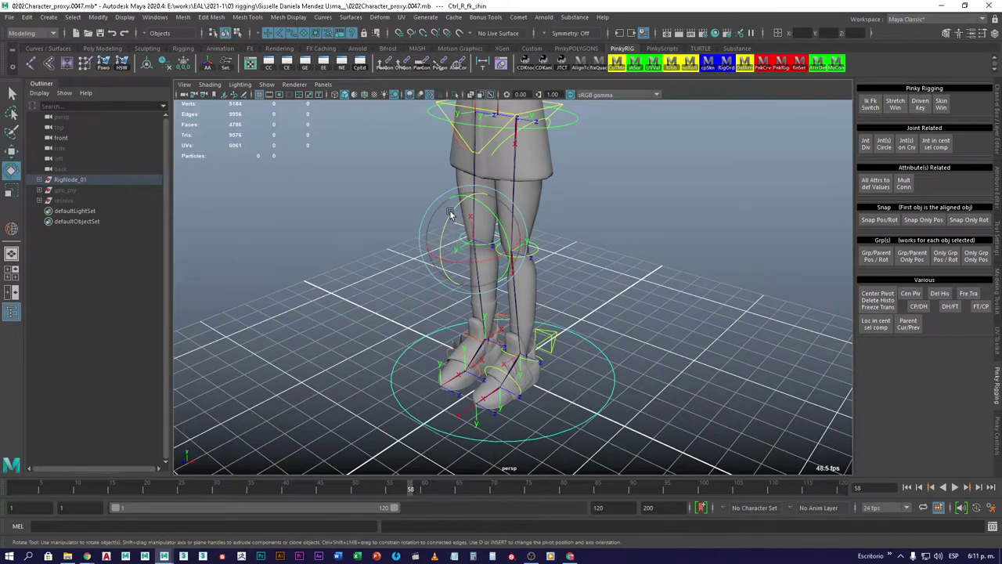
{"action": "left_click_drag", "start_coordinate": [452, 213], "coordinate": [463, 266]}
{"action": "key", "text": "ctrl+z"}
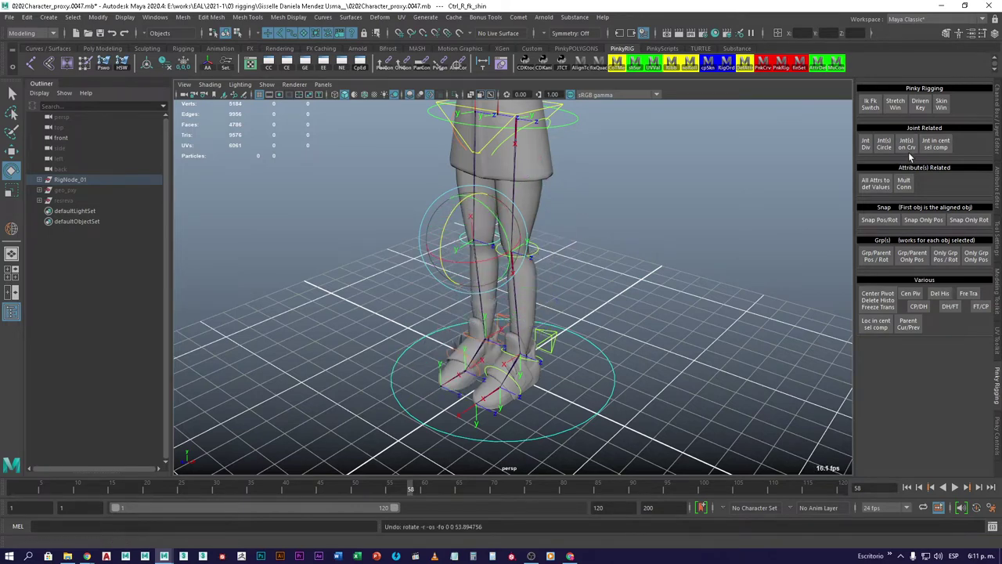
Display the right FK shin control's channels, try rotating it about Y, undo the rotation and clear the selection
{"action": "left_click", "coordinate": [997, 114]}
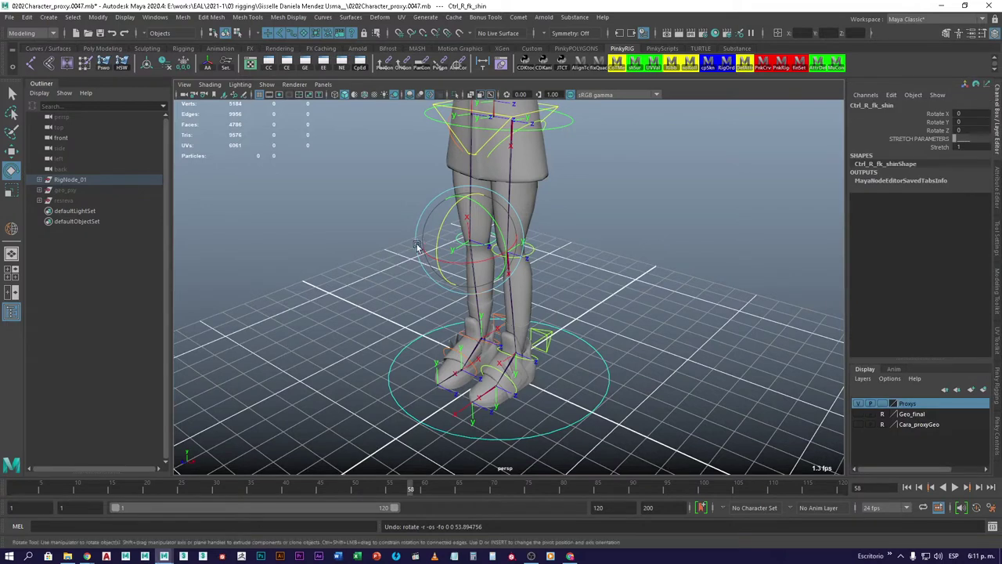
{"action": "left_click_drag", "start_coordinate": [417, 245], "coordinate": [515, 265]}
{"action": "key", "text": "ctrl+z"}
{"action": "key", "text": "ctrl+z"}
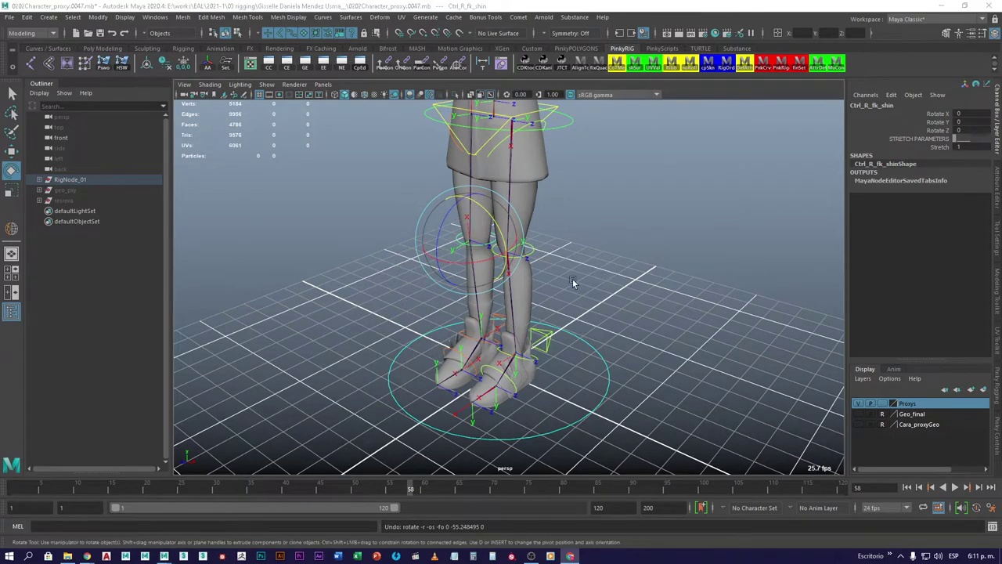
{"action": "left_click", "coordinate": [430, 269]}
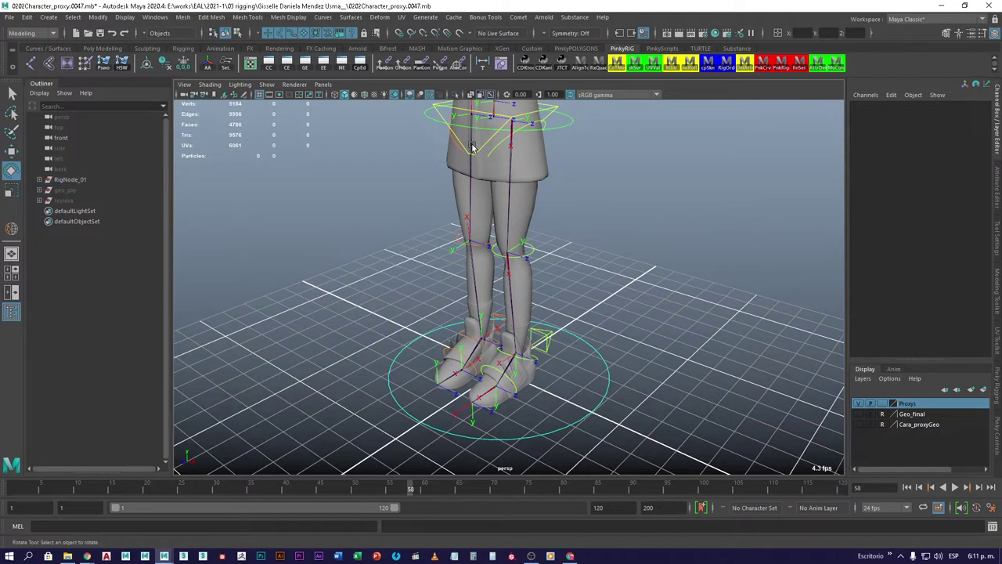
Try bending the left knee both ways by rotating the left FK shin control about Z, and undo the rotation
{"action": "left_click", "coordinate": [532, 250]}
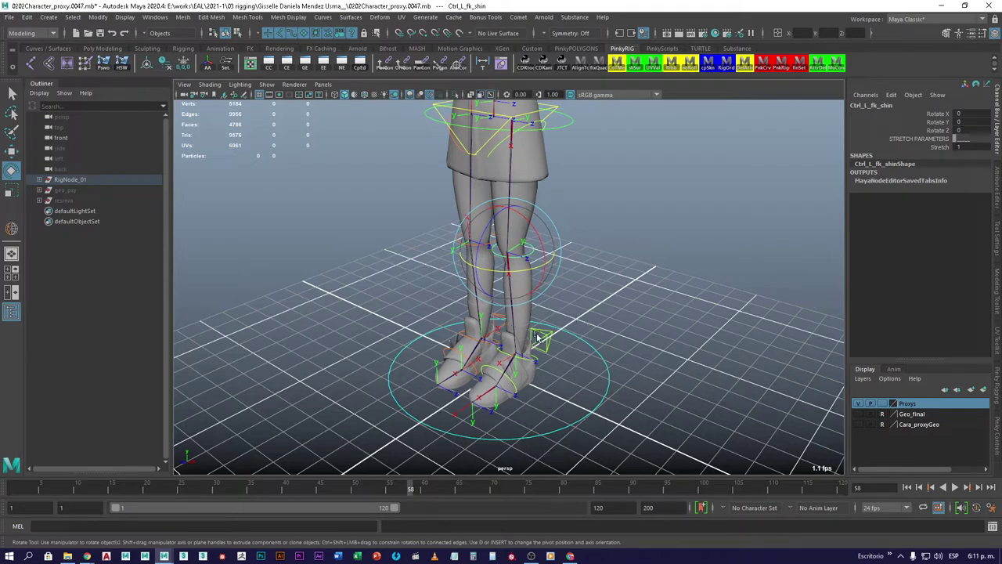
{"action": "left_click_drag", "start_coordinate": [538, 338], "coordinate": [505, 174], "text": "alt"}
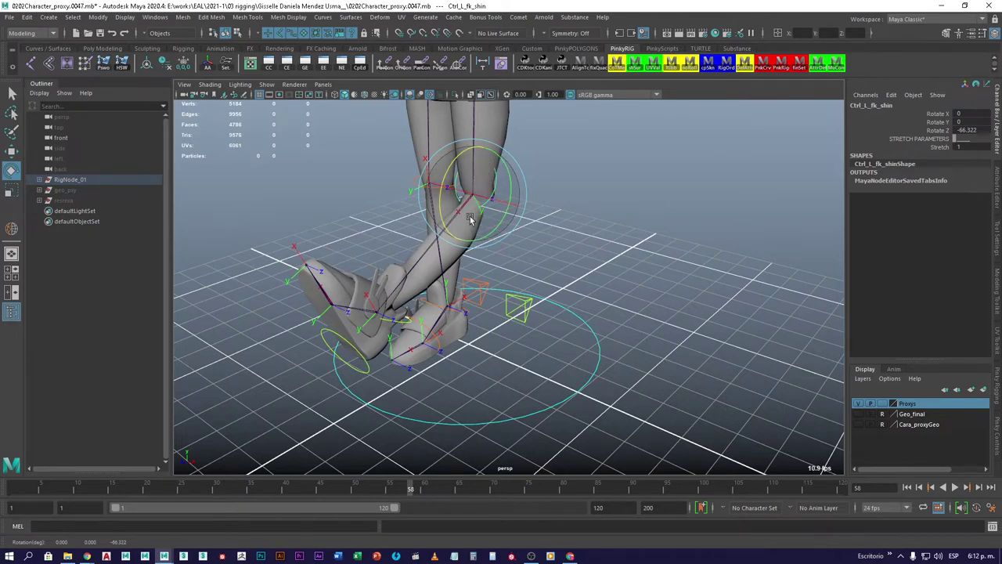
{"action": "left_click_drag", "start_coordinate": [470, 219], "coordinate": [549, 205]}
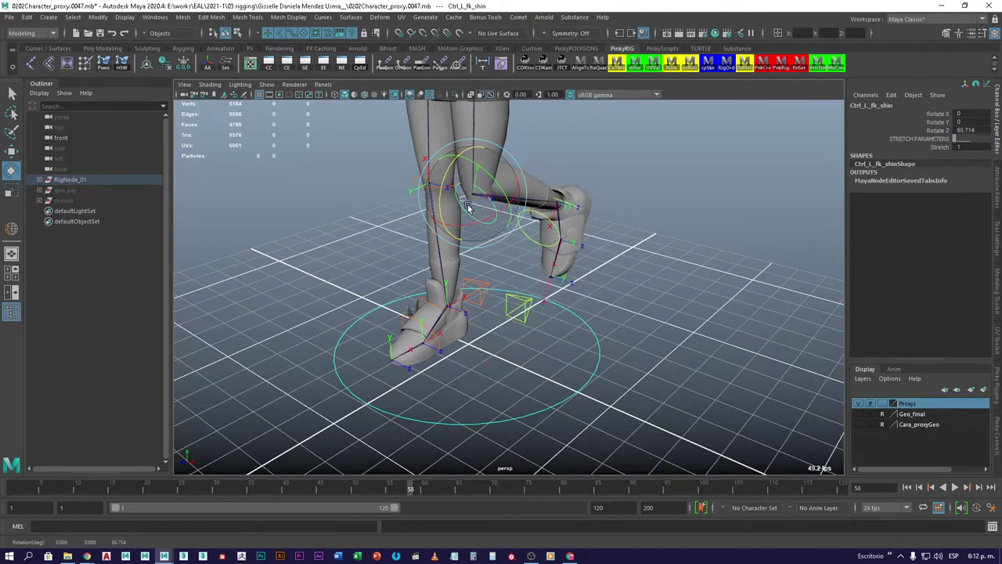
{"action": "key", "text": "ctrl+z"}
Switch to the Move tool and inspect the left FK shin control up close at the knee
{"action": "left_click_drag", "start_coordinate": [508, 235], "coordinate": [500, 280], "text": "alt"}
{"action": "key", "text": "w"}
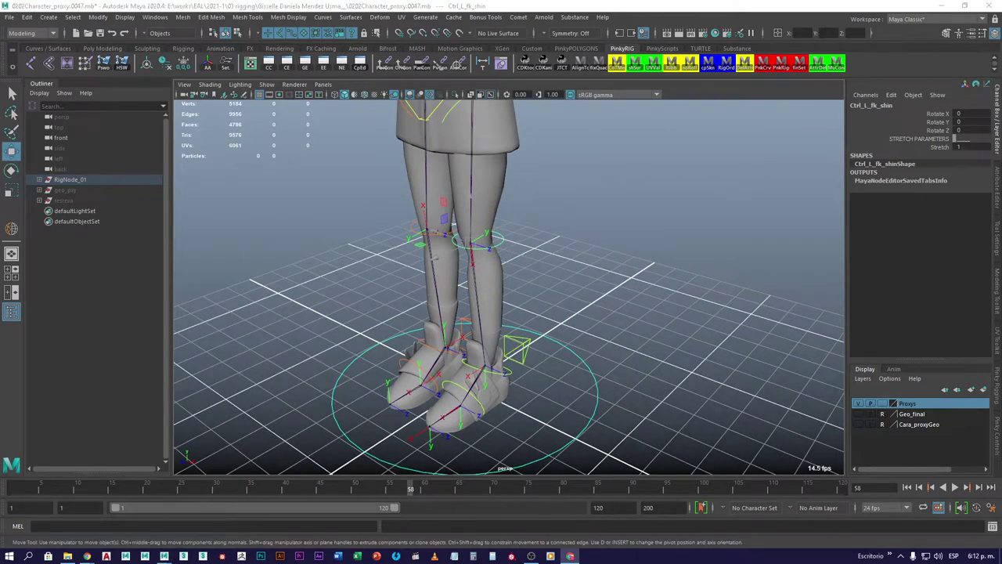
{"action": "scroll", "coordinate": [504, 286], "scroll_direction": "up", "scroll_amount": 2}
{"action": "scroll", "coordinate": [487, 250], "scroll_direction": "up", "scroll_amount": 2}
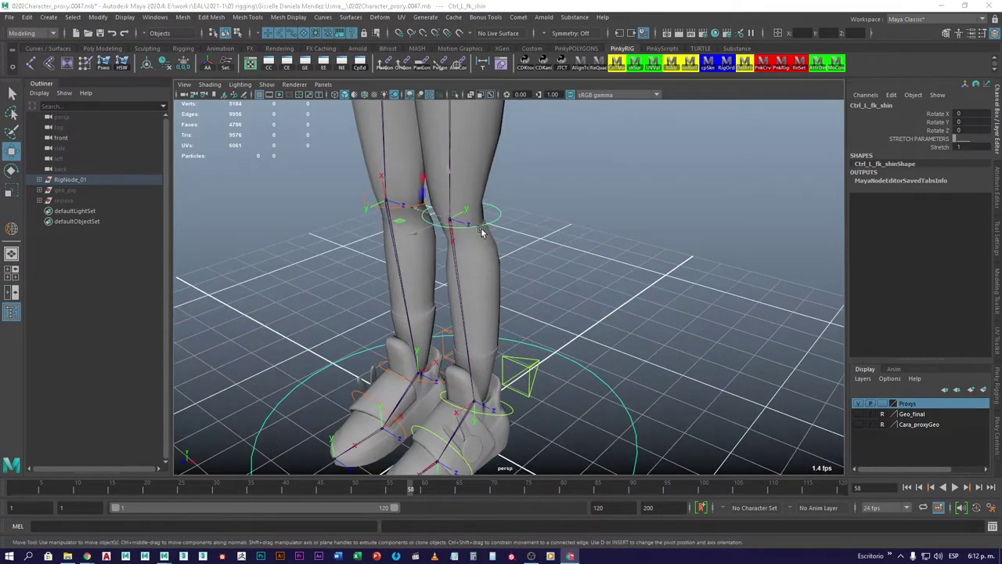
{"action": "left_click", "coordinate": [501, 210]}
{"action": "left_click", "coordinate": [451, 216]}
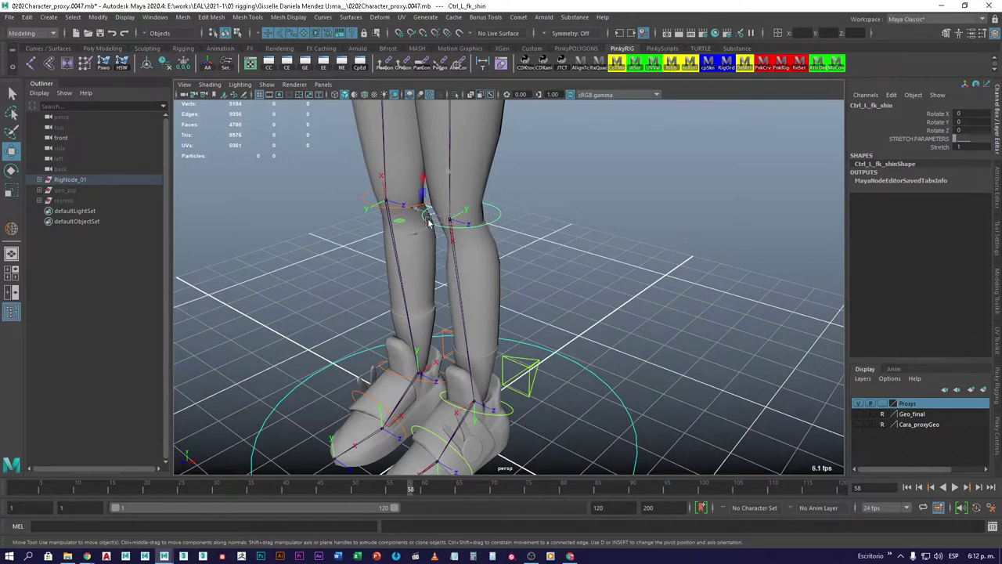
Reveal Ctrl_L_fk_shin in the Outliner hierarchy under RigNode_01, GlobalMove_01 and ControlObjects_01, and frame it in the view
{"action": "left_click", "coordinate": [40, 180]}
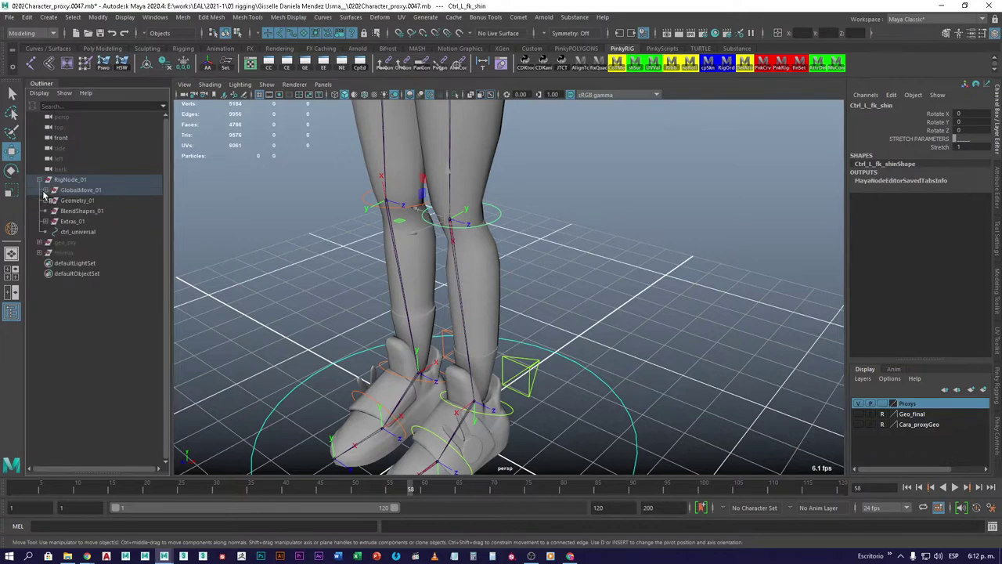
{"action": "left_click", "coordinate": [46, 190]}
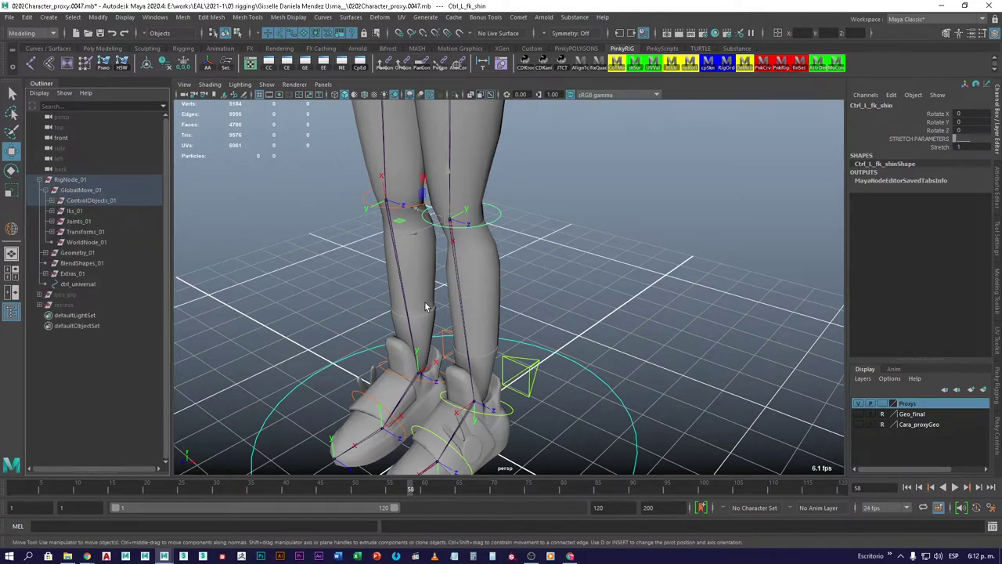
{"action": "key", "text": "f"}
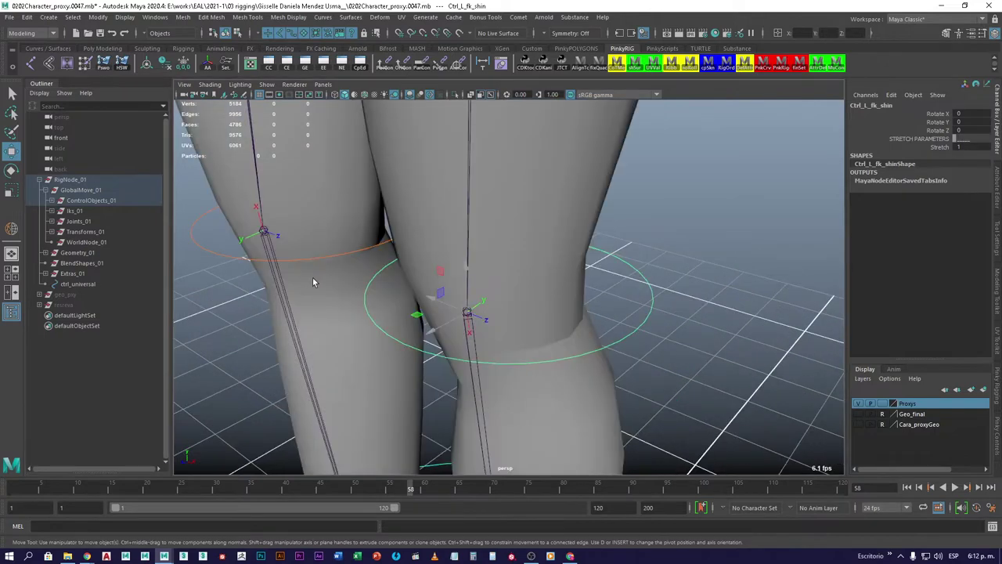
{"action": "key", "text": "f"}
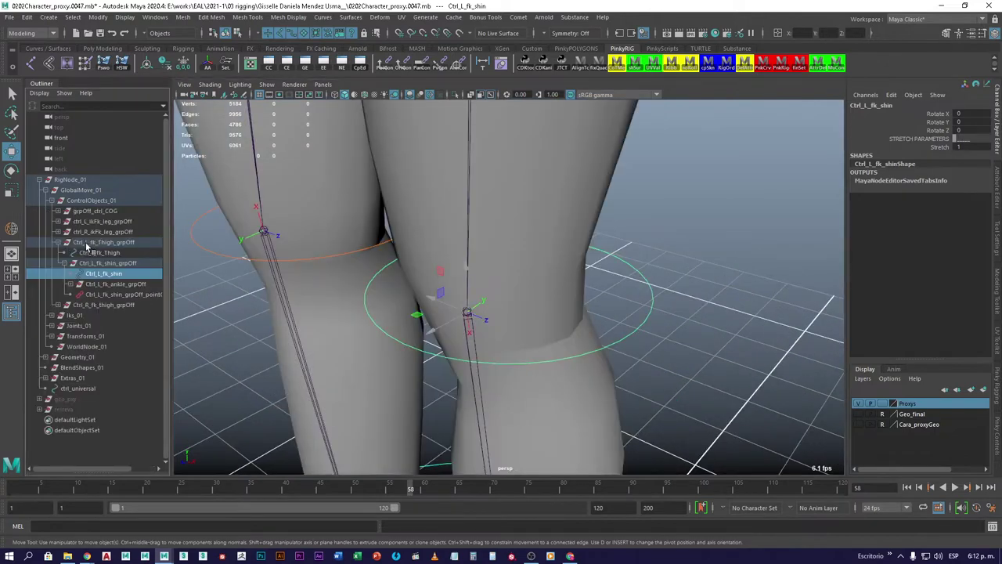
Compare Ctrl_L_fk_shin with its sibling Ctrl_L_fk_ankle_grpOff and parent Ctrl_L_fk_shin_grpOff to examine how the FK leg hierarchy is parented
{"action": "left_click", "coordinate": [106, 284]}
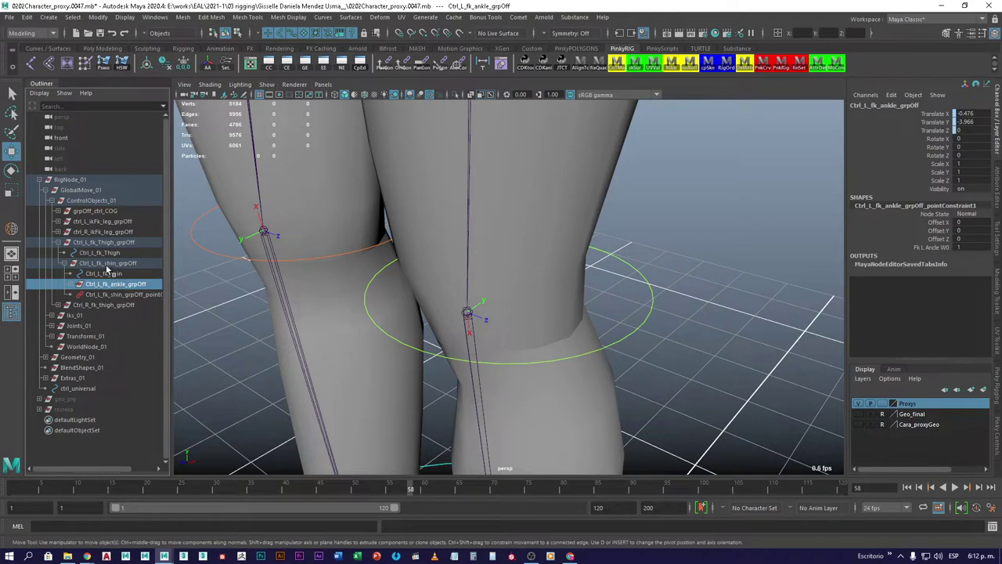
{"action": "left_click", "coordinate": [109, 265]}
{"action": "left_click", "coordinate": [108, 285]}
{"action": "left_click", "coordinate": [105, 274]}
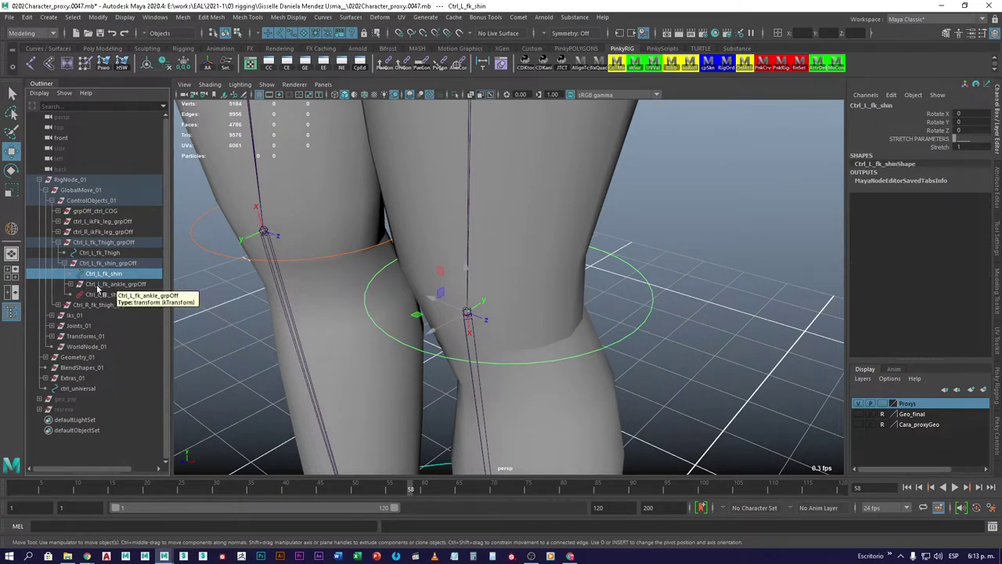
{"action": "left_click", "coordinate": [100, 284]}
{"action": "left_click", "coordinate": [99, 266]}
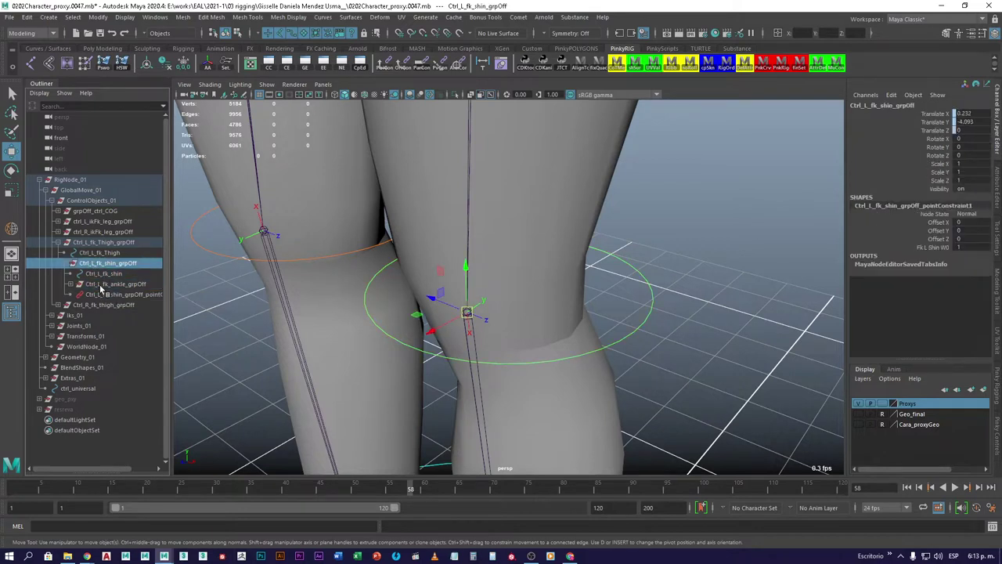
{"action": "left_click", "coordinate": [101, 285]}
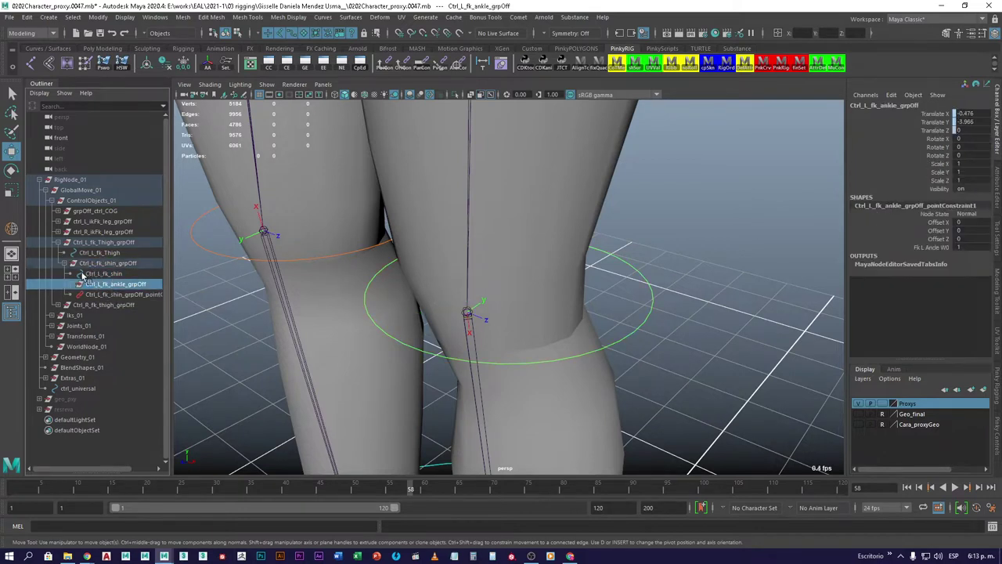
{"action": "left_click", "coordinate": [101, 274]}
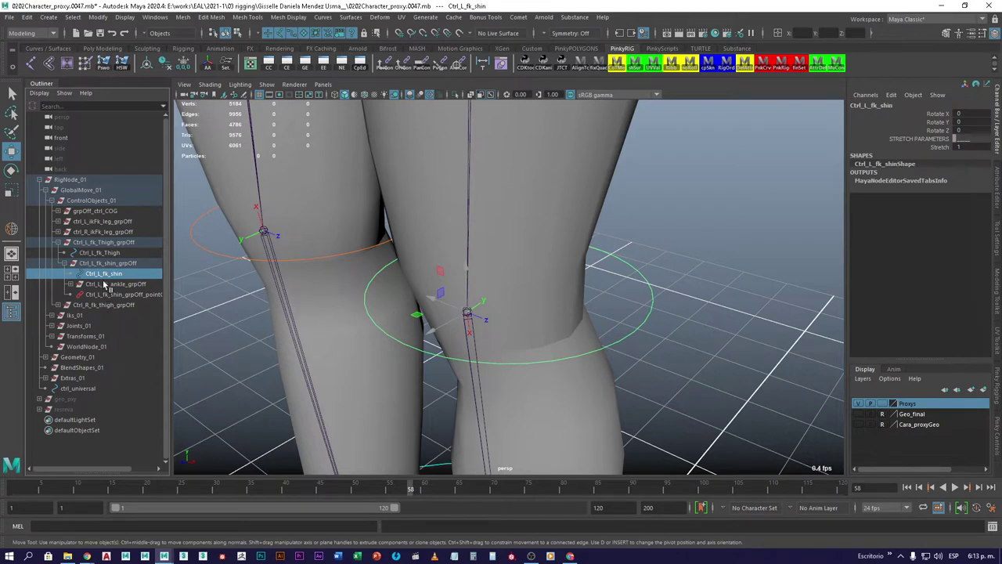
{"action": "left_click", "coordinate": [105, 285]}
{"action": "left_click", "coordinate": [102, 274]}
{"action": "left_click", "coordinate": [105, 285]}
{"action": "left_click", "coordinate": [102, 274]}
{"action": "left_click", "coordinate": [108, 284]}
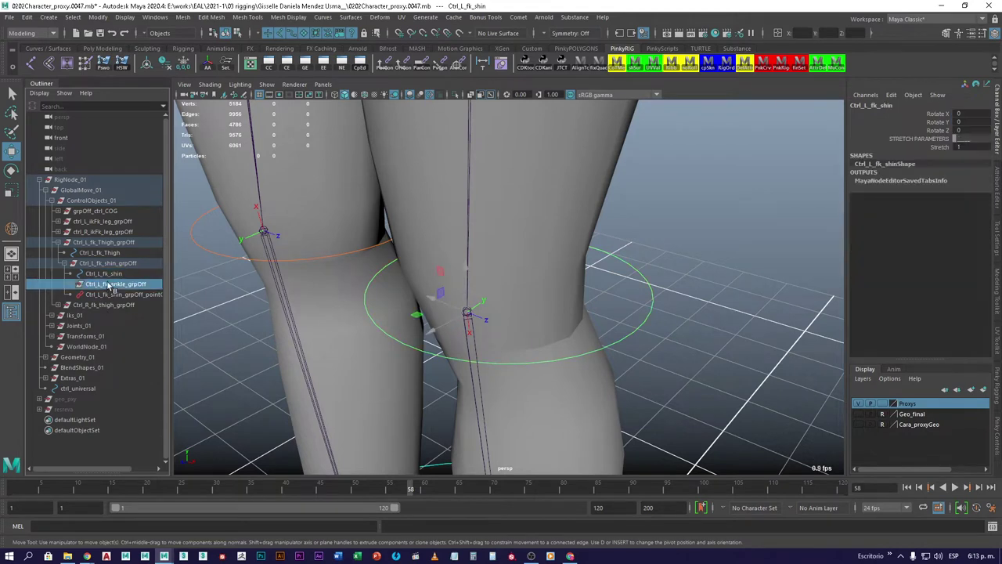
{"action": "left_click", "coordinate": [103, 274]}
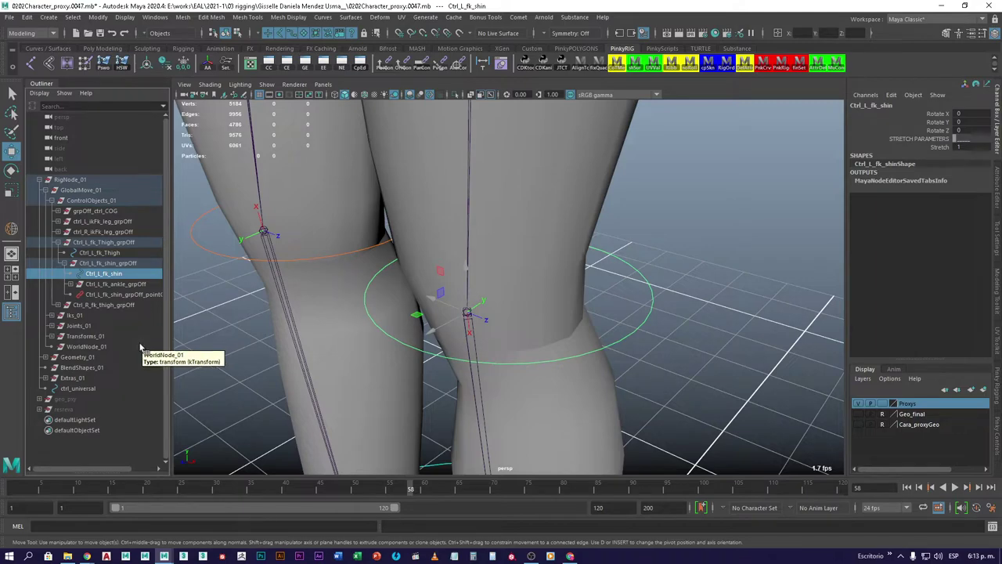
Select the right FK shin control to check its channels, and clear the selection
{"action": "right_click_drag", "start_coordinate": [317, 329], "coordinate": [436, 248], "text": "alt"}
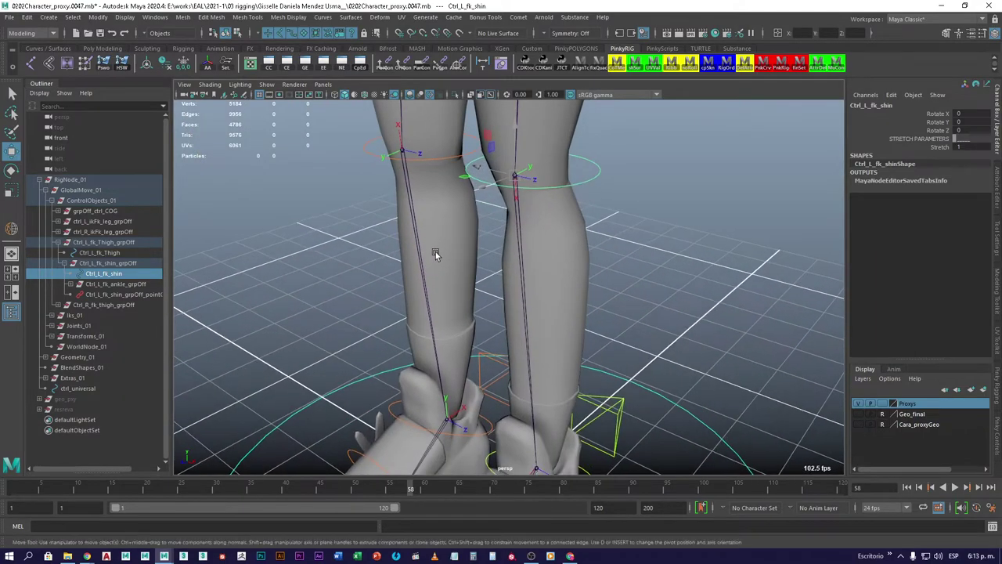
{"action": "left_click_drag", "start_coordinate": [435, 251], "coordinate": [468, 358], "text": "alt"}
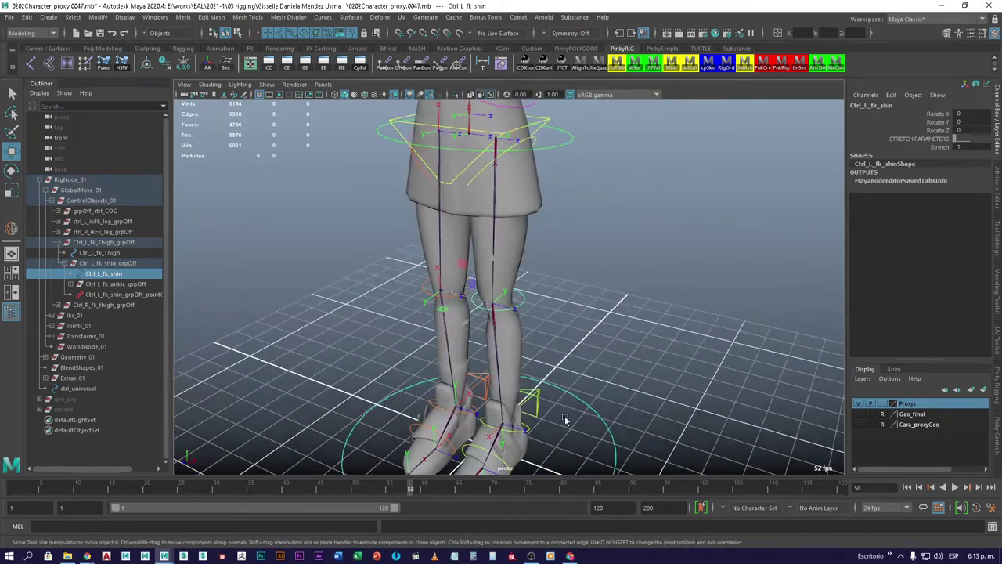
{"action": "left_click_drag", "start_coordinate": [534, 424], "coordinate": [534, 383], "text": "alt"}
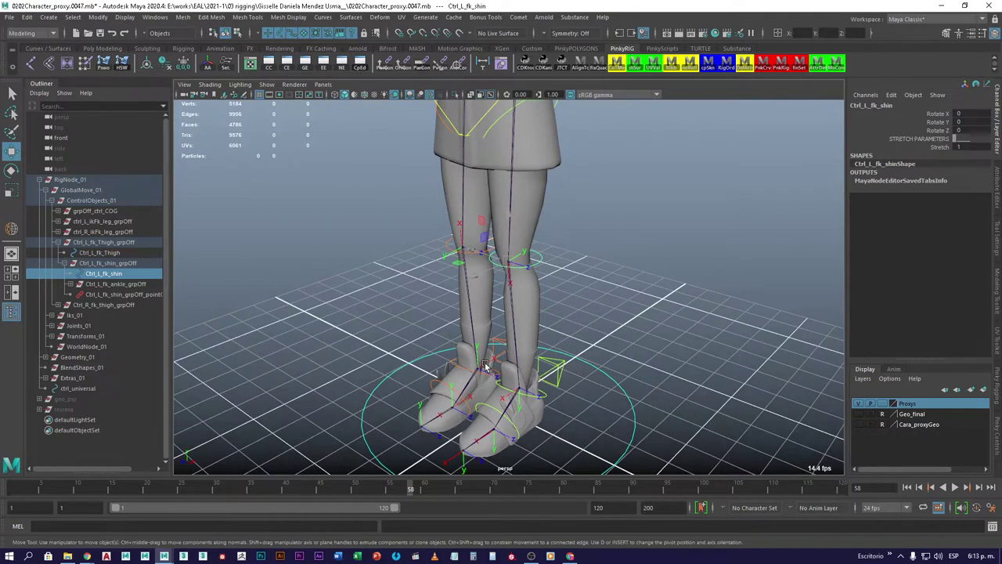
{"action": "left_click", "coordinate": [444, 242]}
{"action": "left_click", "coordinate": [444, 243]}
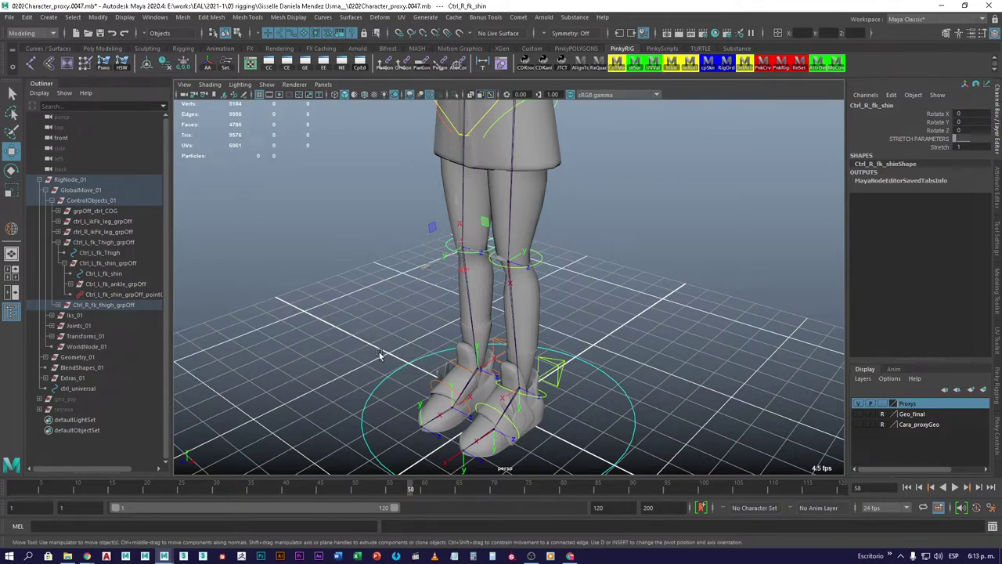
{"action": "left_click", "coordinate": [399, 296]}
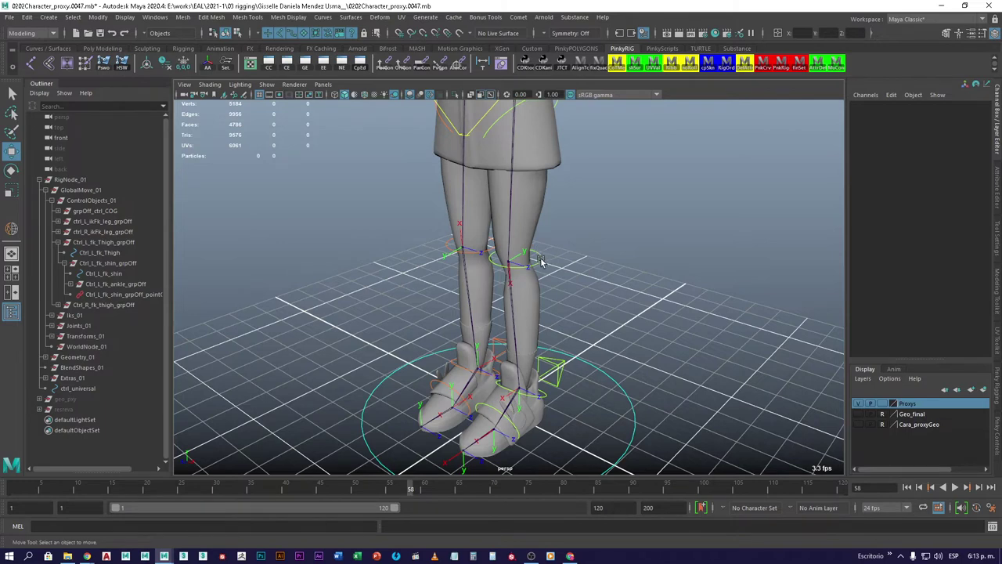
Try rotating the left FK ankle control about Y, and undo the rotation
{"action": "scroll", "coordinate": [548, 360], "scroll_direction": "up", "scroll_amount": 5}
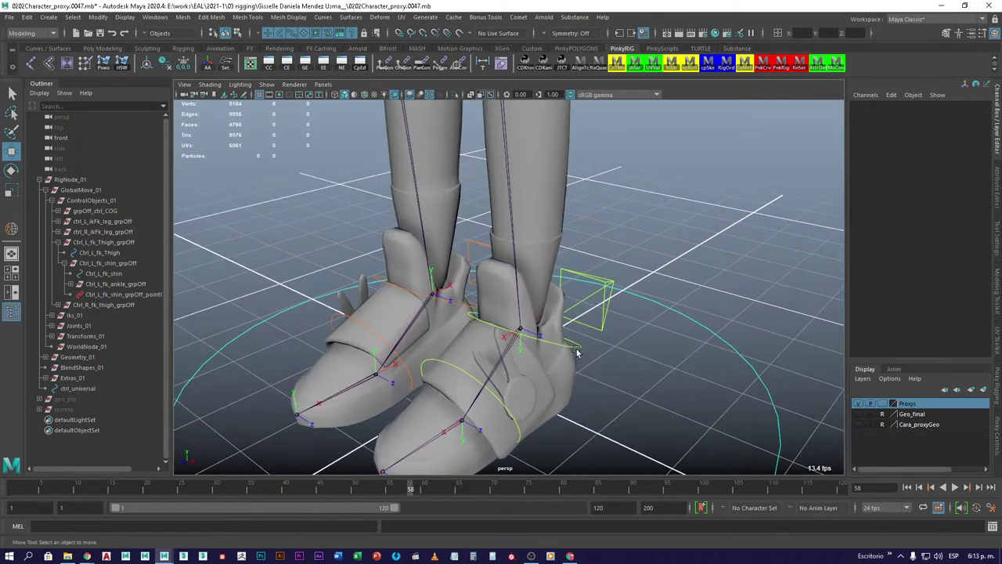
{"action": "left_click", "coordinate": [576, 351]}
{"action": "key", "text": "e"}
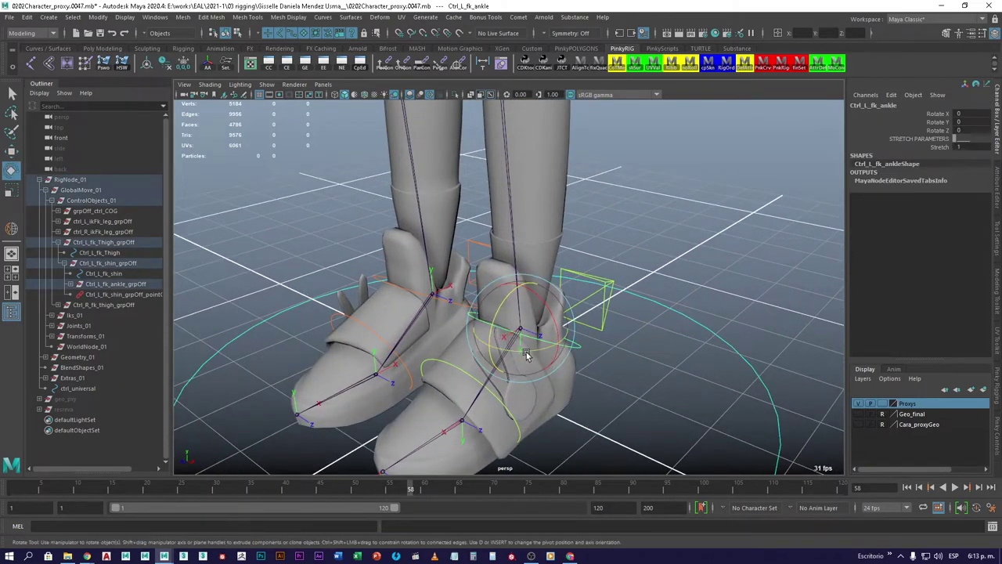
{"action": "left_click_drag", "start_coordinate": [522, 353], "coordinate": [663, 389]}
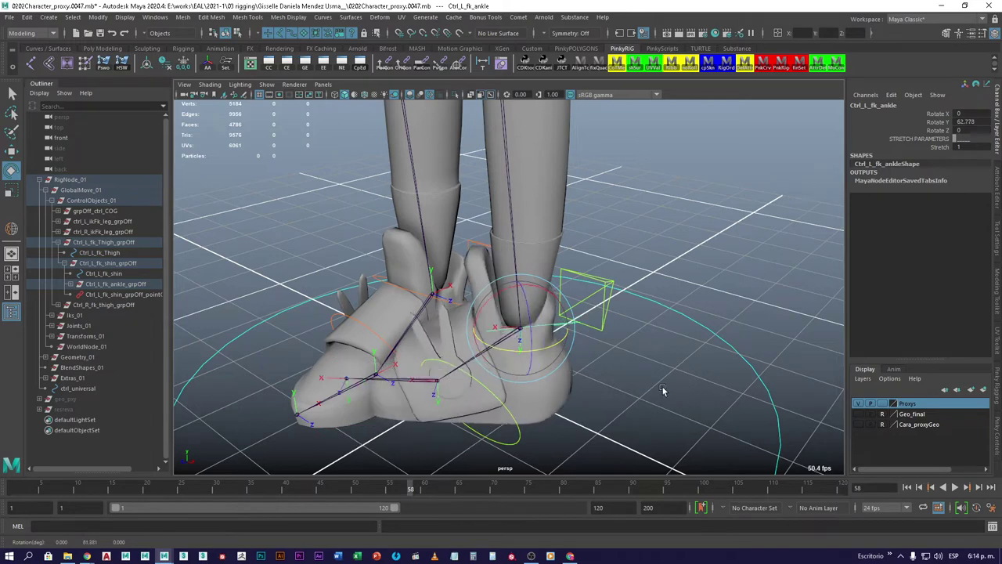
{"action": "key", "text": "ctrl+z"}
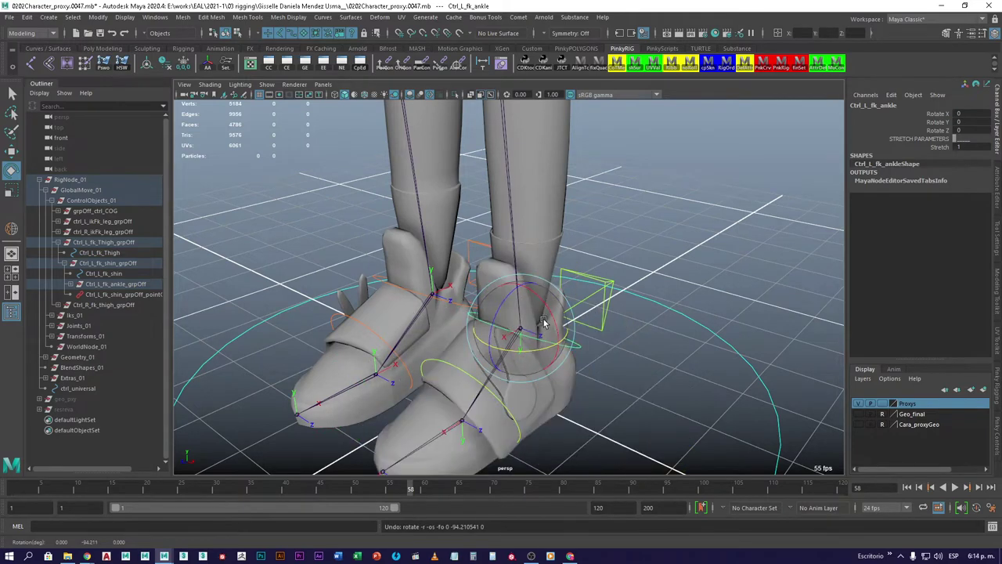
Recheck the parenting of Ctrl_L_fk_ankle_grpOff against Ctrl_L_fk_shin and Ctrl_L_fk_shin_grpOff, leaving the shin offset group selected
{"action": "scroll", "coordinate": [450, 255], "scroll_direction": "down", "scroll_amount": 10}
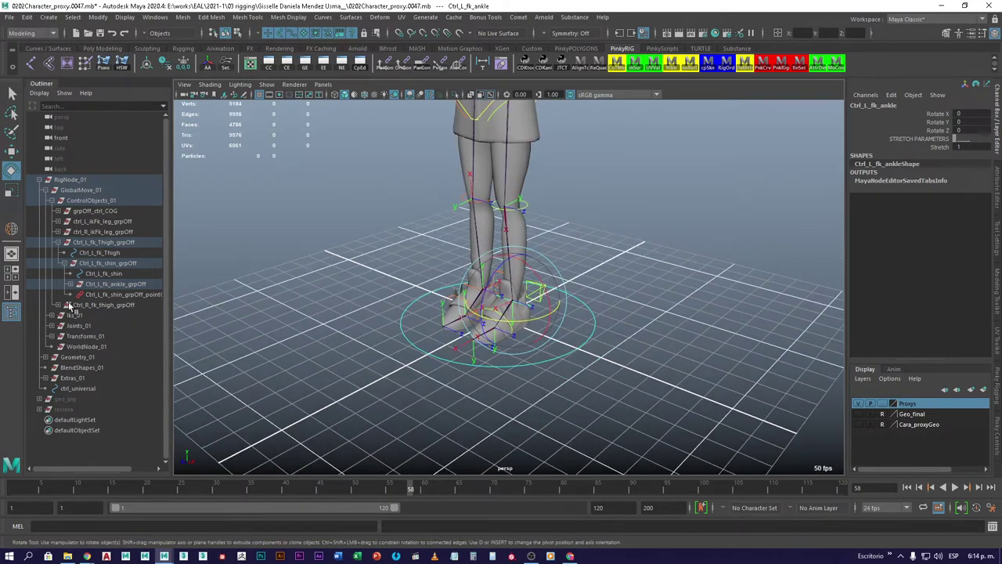
{"action": "left_click", "coordinate": [104, 284]}
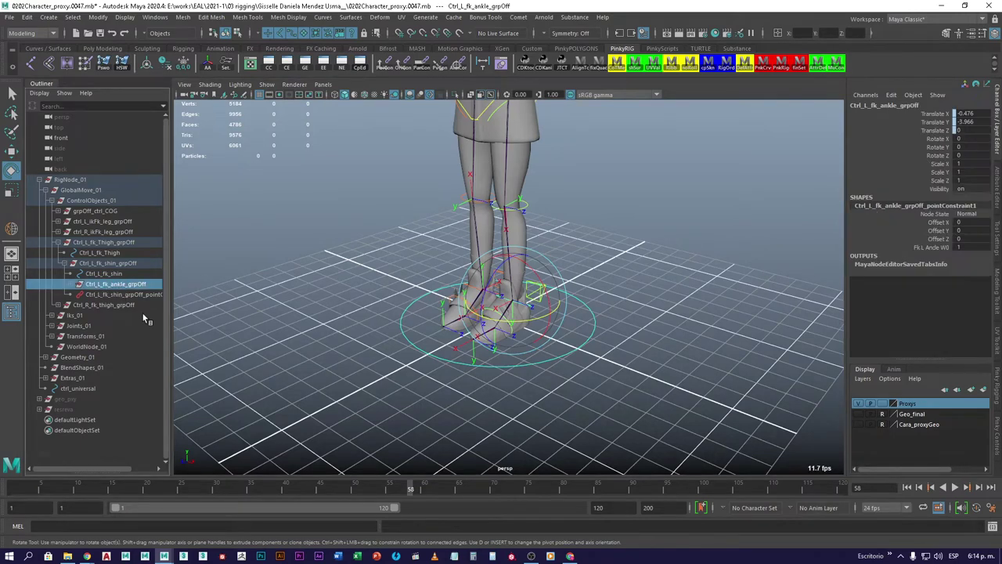
{"action": "left_click", "coordinate": [108, 273]}
{"action": "left_click", "coordinate": [113, 284]}
{"action": "left_click", "coordinate": [114, 263]}
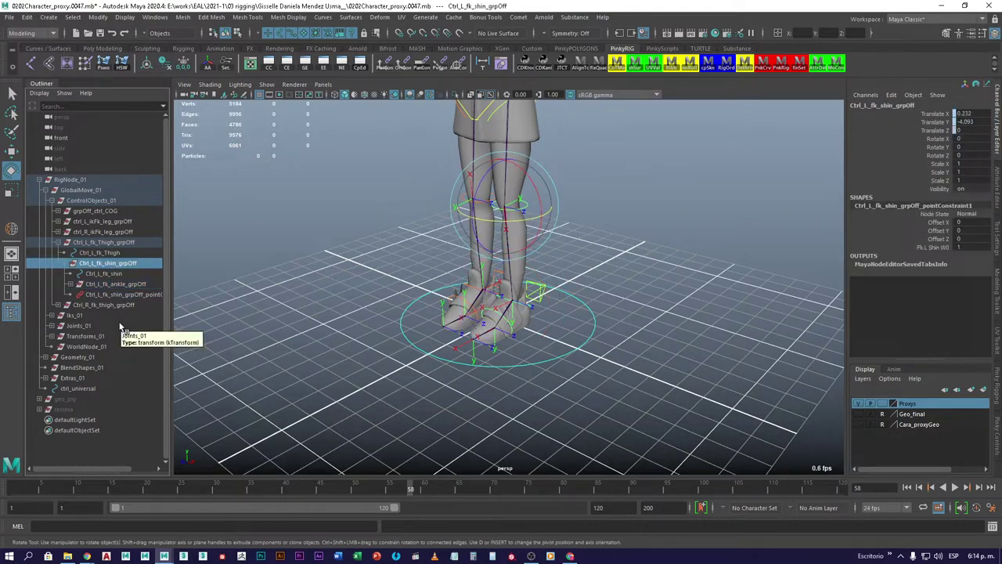
{"action": "left_click", "coordinate": [114, 284]}
{"action": "left_click", "coordinate": [110, 264]}
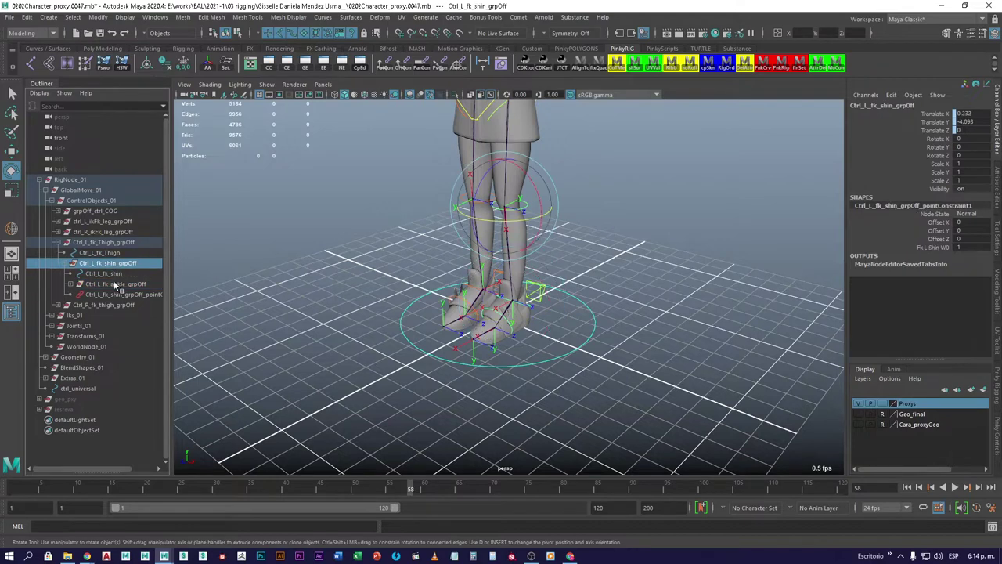
{"action": "left_click", "coordinate": [114, 283]}
{"action": "left_click", "coordinate": [108, 263]}
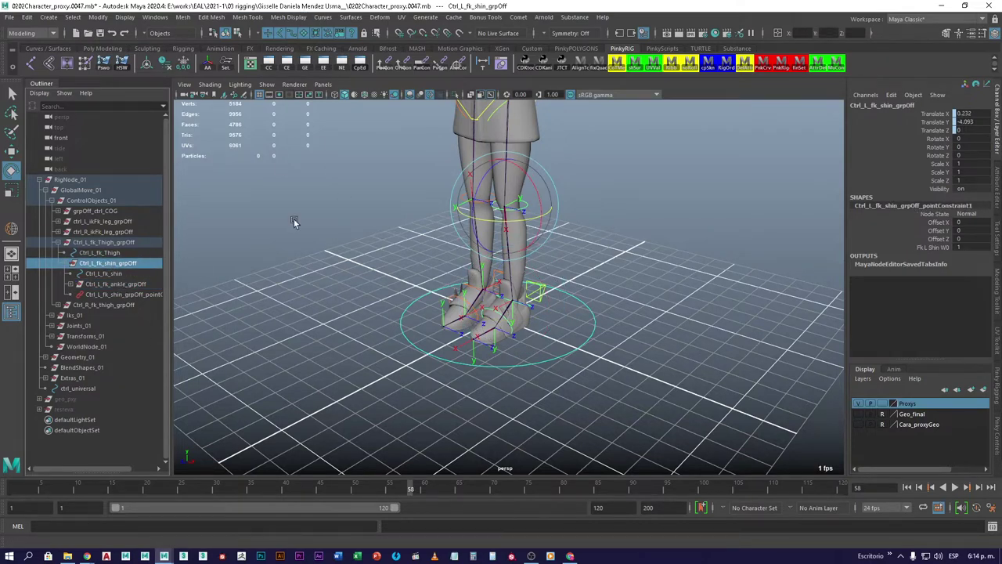
{"action": "left_click_drag", "start_coordinate": [411, 245], "coordinate": [427, 370], "text": "alt"}
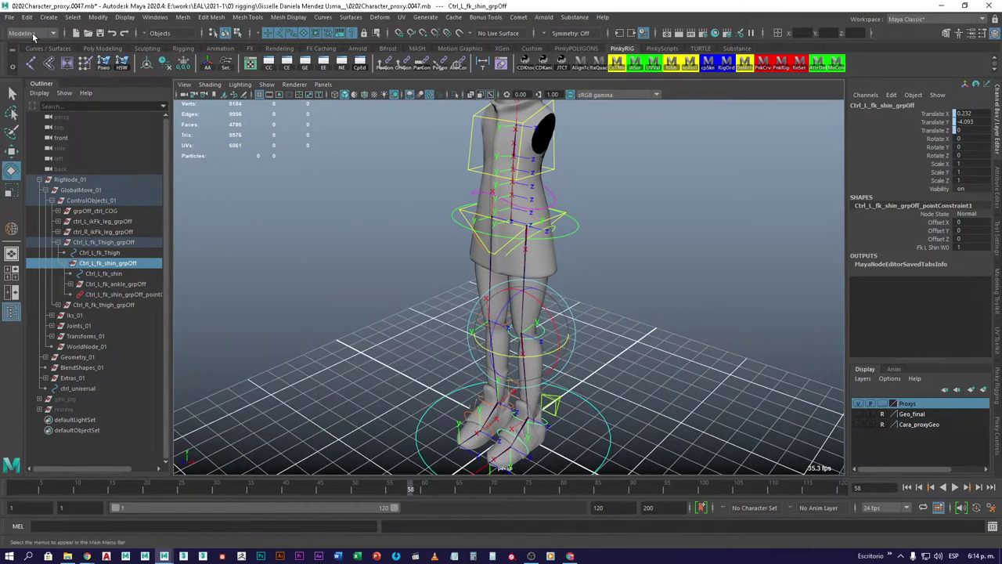
{"action": "left_click", "coordinate": [89, 35]}
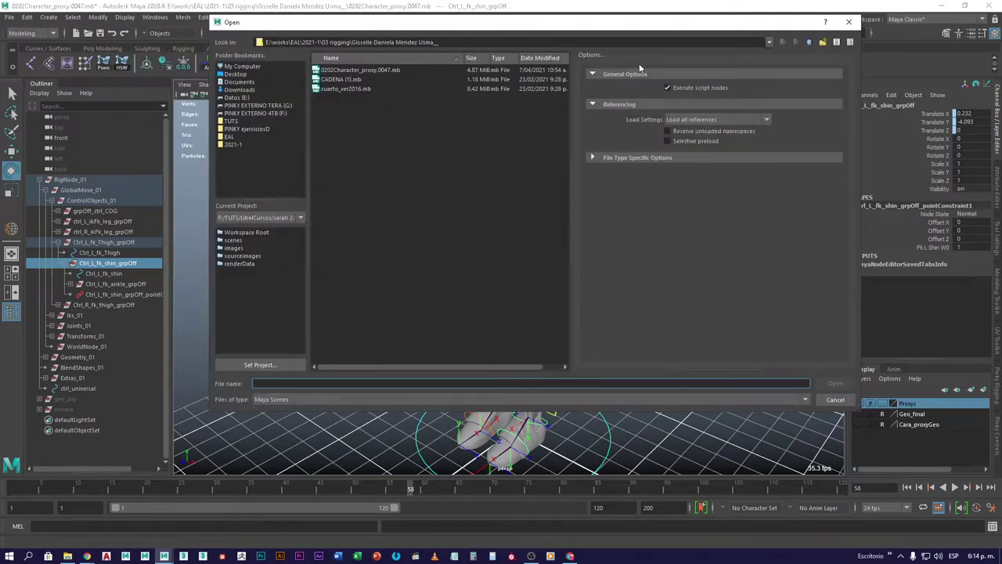
{"action": "left_click", "coordinate": [835, 400]}
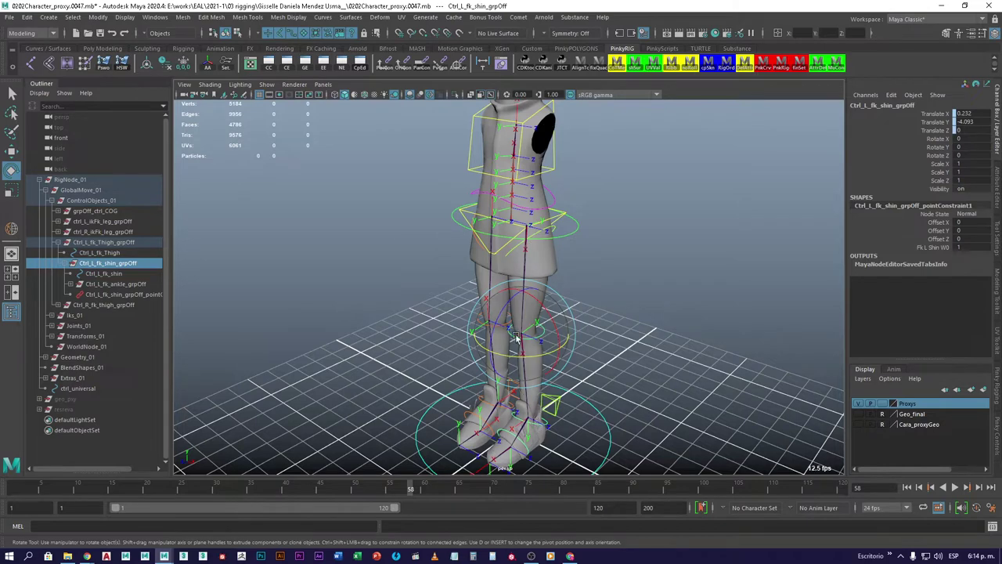
{"action": "scroll", "coordinate": [515, 337], "scroll_direction": "up", "scroll_amount": 3}
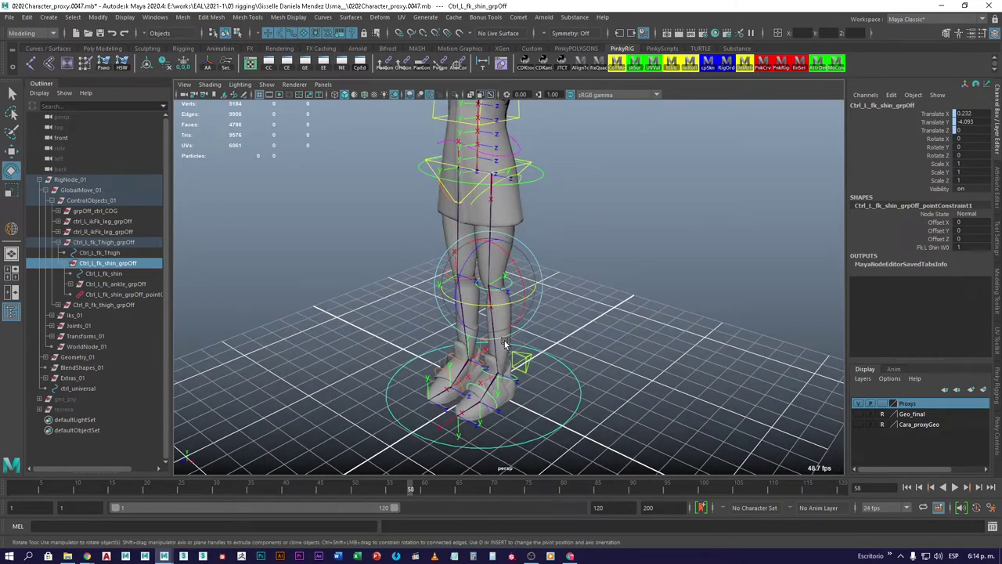
Open the second-term project scene from another student's folder without saving the current scene, accept the student version notice, and view the rig
{"action": "left_click", "coordinate": [581, 303]}
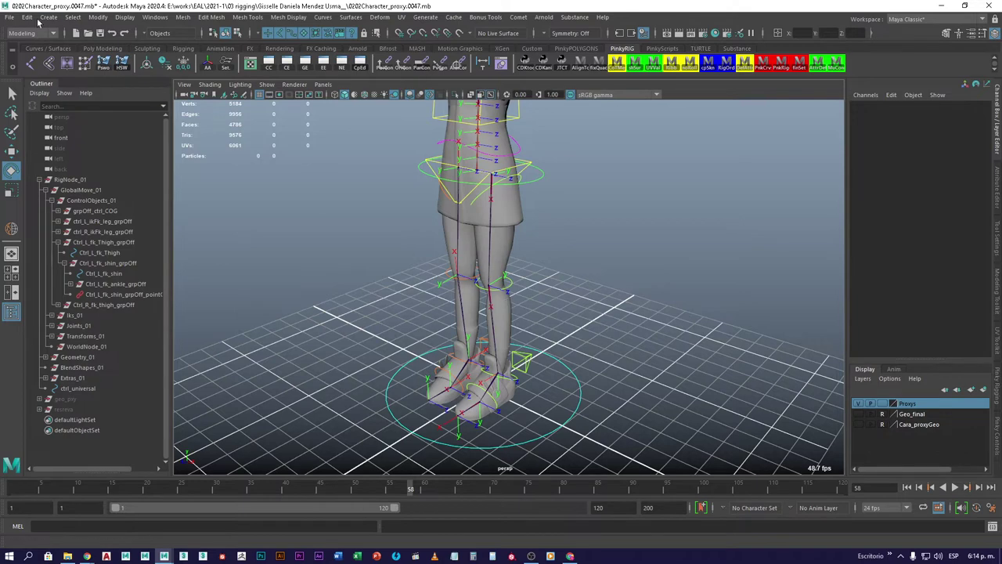
{"action": "left_click", "coordinate": [88, 33]}
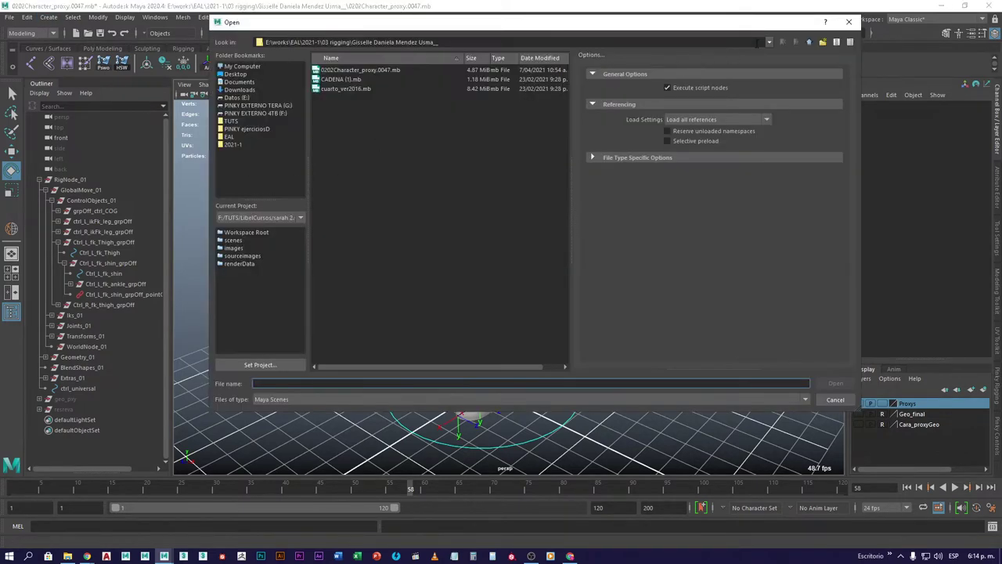
{"action": "left_click", "coordinate": [810, 42]}
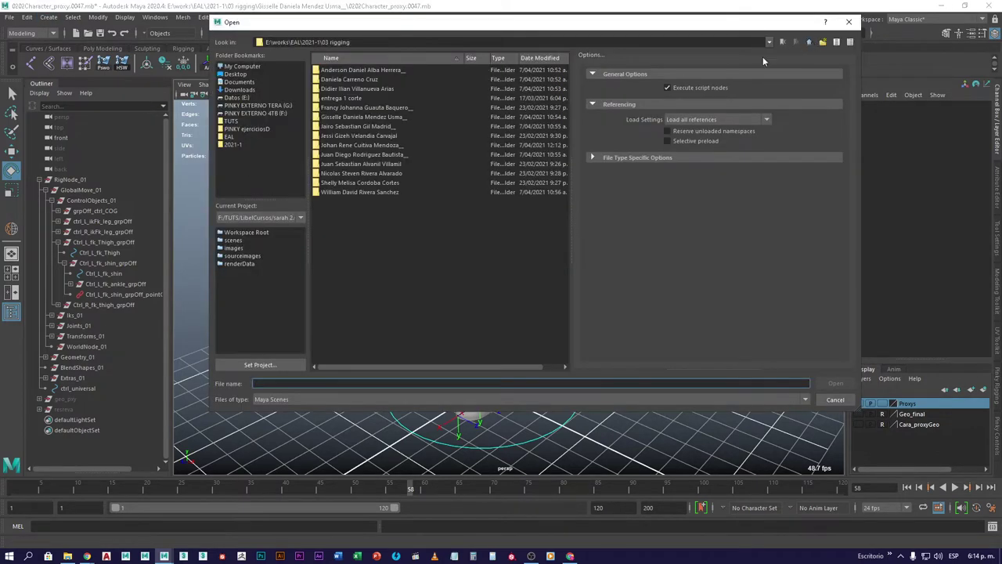
{"action": "double_click", "coordinate": [370, 147]}
{"action": "double_click", "coordinate": [373, 68]}
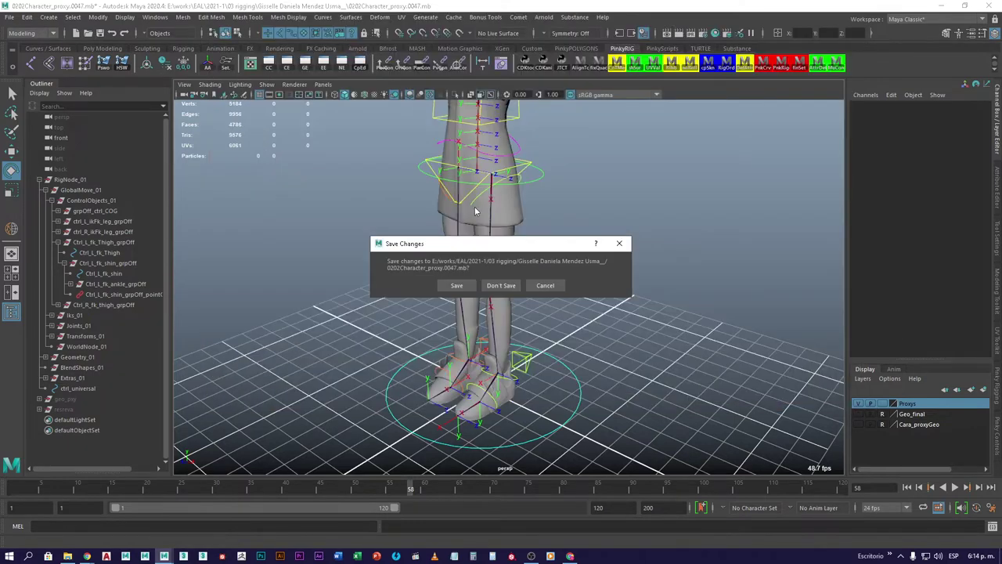
{"action": "left_click", "coordinate": [503, 285]}
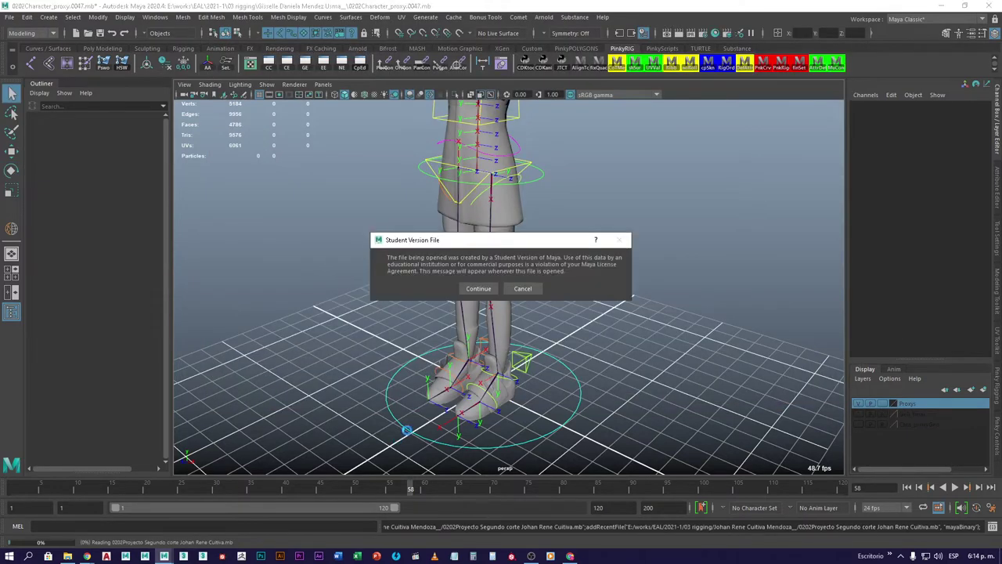
{"action": "left_click", "coordinate": [478, 288]}
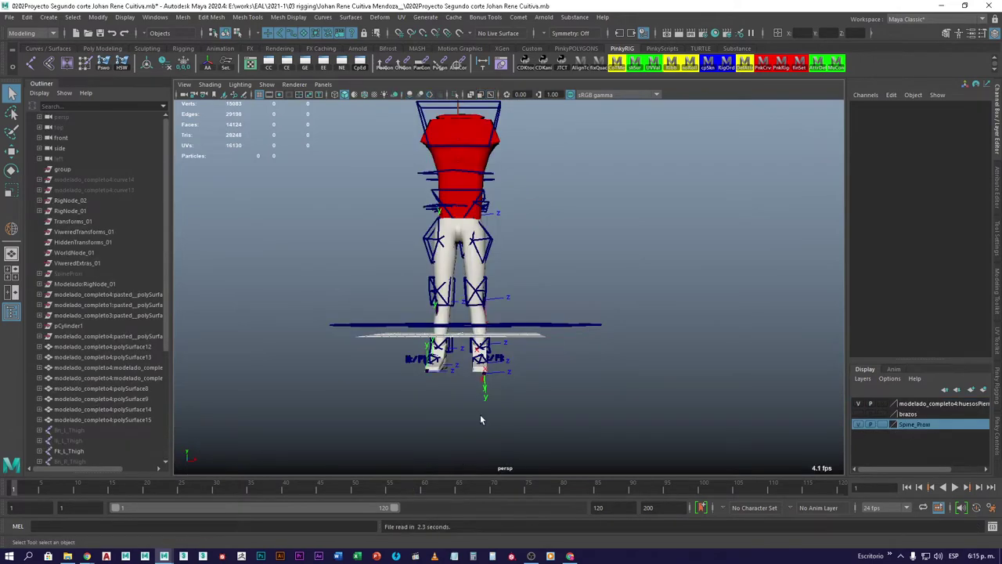
{"action": "left_click_drag", "start_coordinate": [512, 239], "coordinate": [550, 337], "text": "alt"}
{"action": "middle_click_drag", "start_coordinate": [588, 368], "coordinate": [468, 362], "text": "alt"}
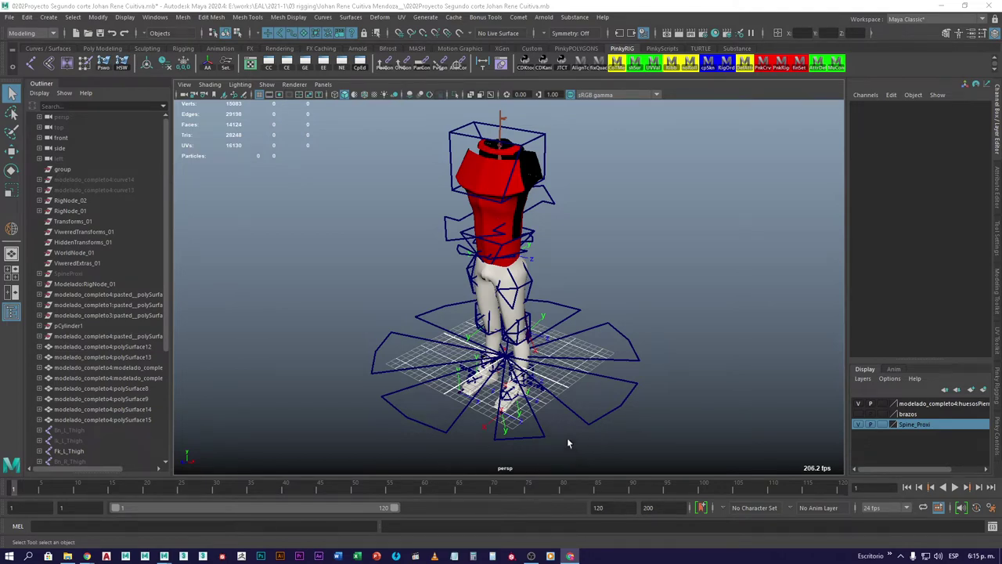
Open 0202rigg_piernas_2.0004.mb from a different student's folder, discarding the current scene's changes and accepting the student version notice
{"action": "left_click", "coordinate": [85, 33]}
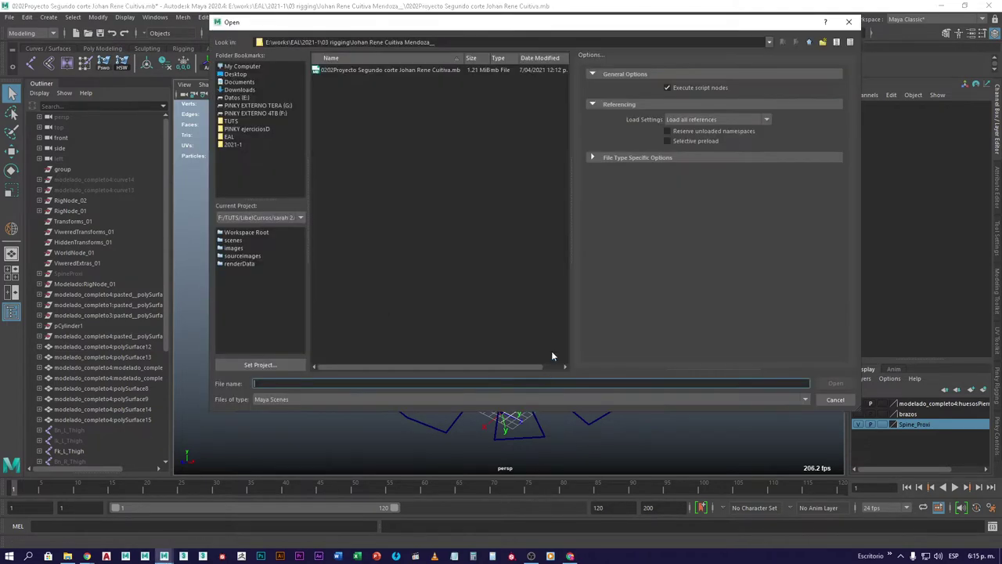
{"action": "left_click", "coordinate": [808, 43]}
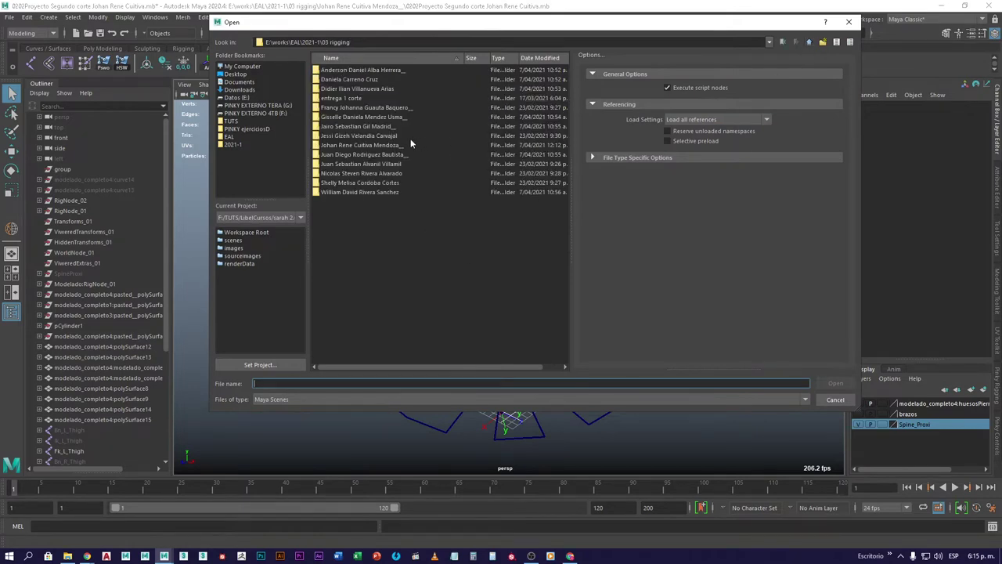
{"action": "left_click", "coordinate": [387, 155]}
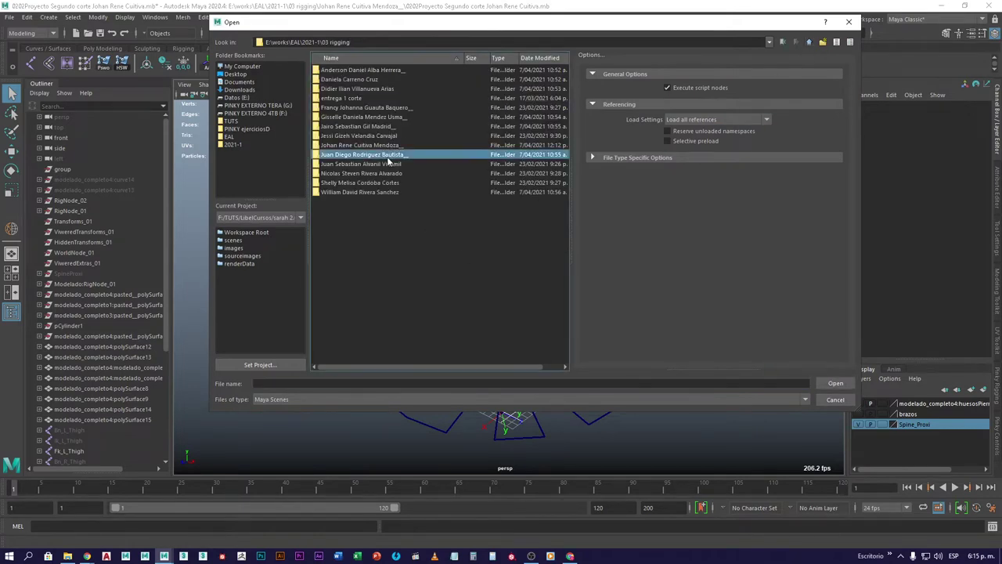
{"action": "left_click", "coordinate": [381, 127]}
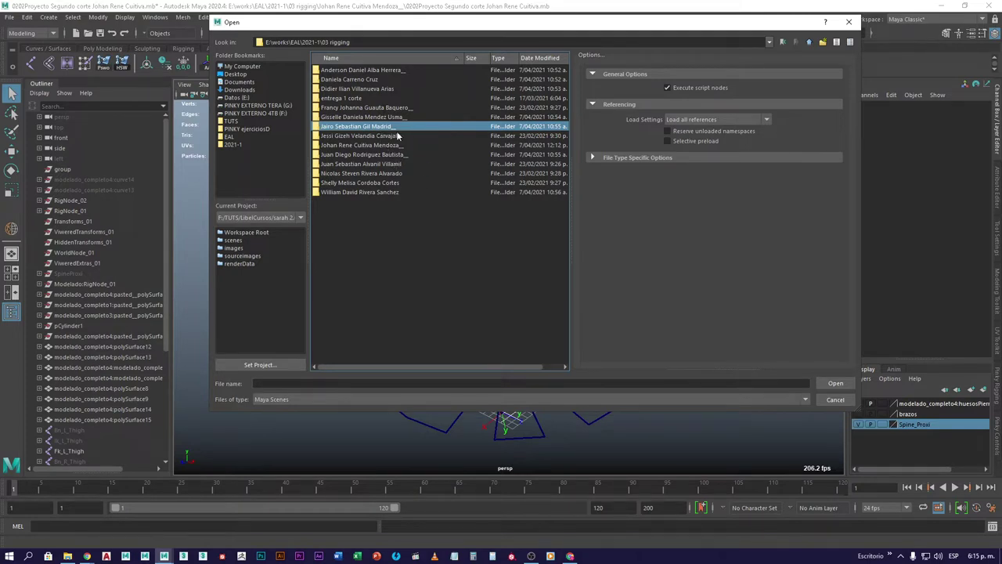
{"action": "double_click", "coordinate": [368, 84]}
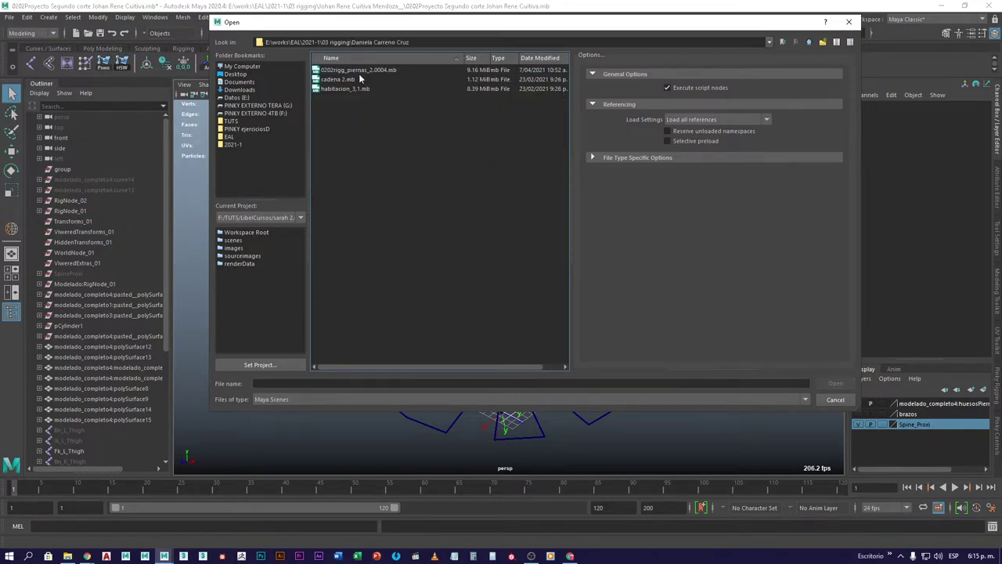
{"action": "double_click", "coordinate": [369, 72]}
{"action": "left_click", "coordinate": [501, 285]}
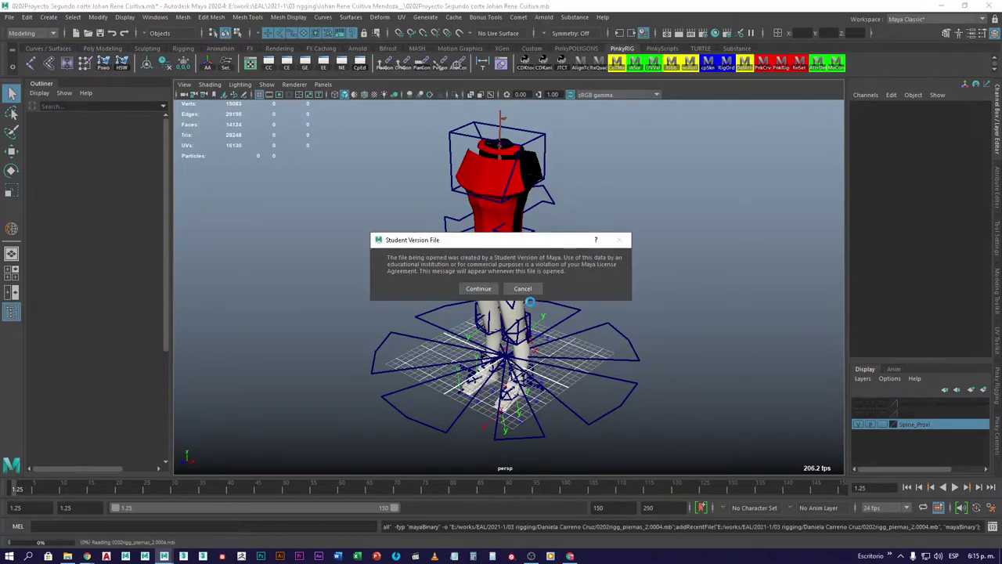
{"action": "left_click", "coordinate": [484, 288]}
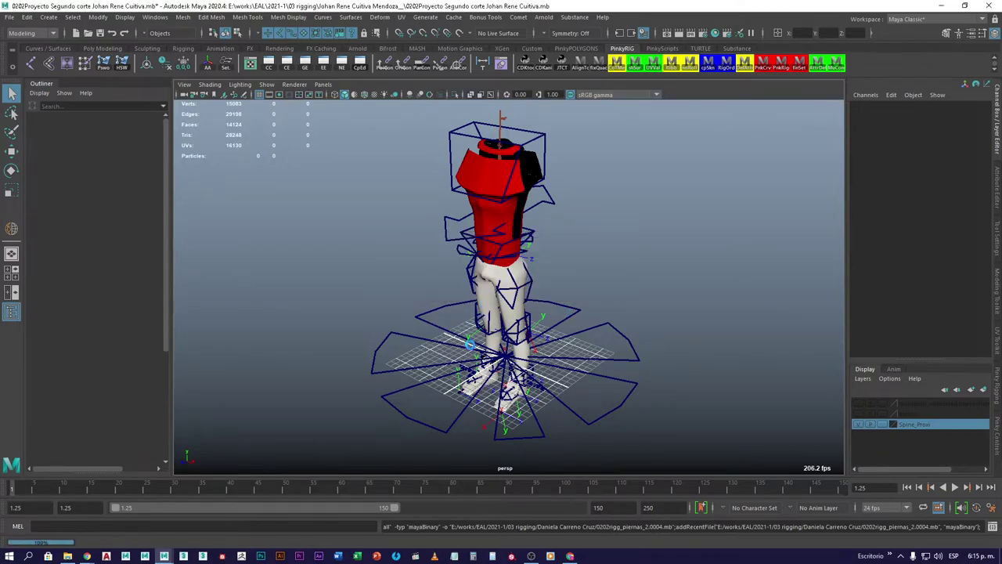
Select the left FK knee control FK_L_Cntrl_rodilla and examine its rotation and translation axes up close
{"action": "left_click_drag", "start_coordinate": [538, 394], "coordinate": [513, 319], "text": "alt"}
{"action": "left_click", "coordinate": [533, 279]}
{"action": "key", "text": "e"}
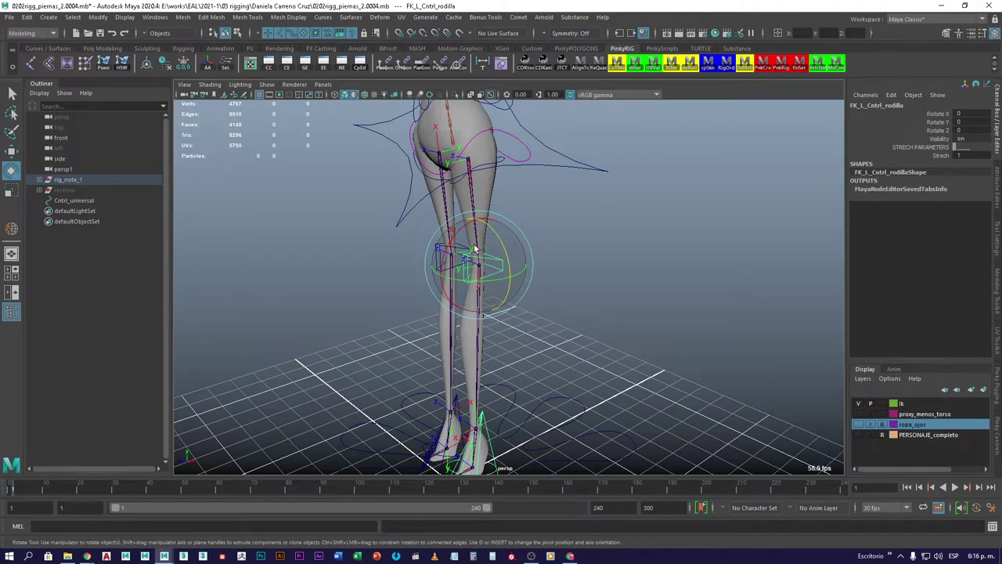
{"action": "left_click_drag", "start_coordinate": [559, 320], "coordinate": [535, 312], "text": "alt"}
{"action": "key", "text": "w"}
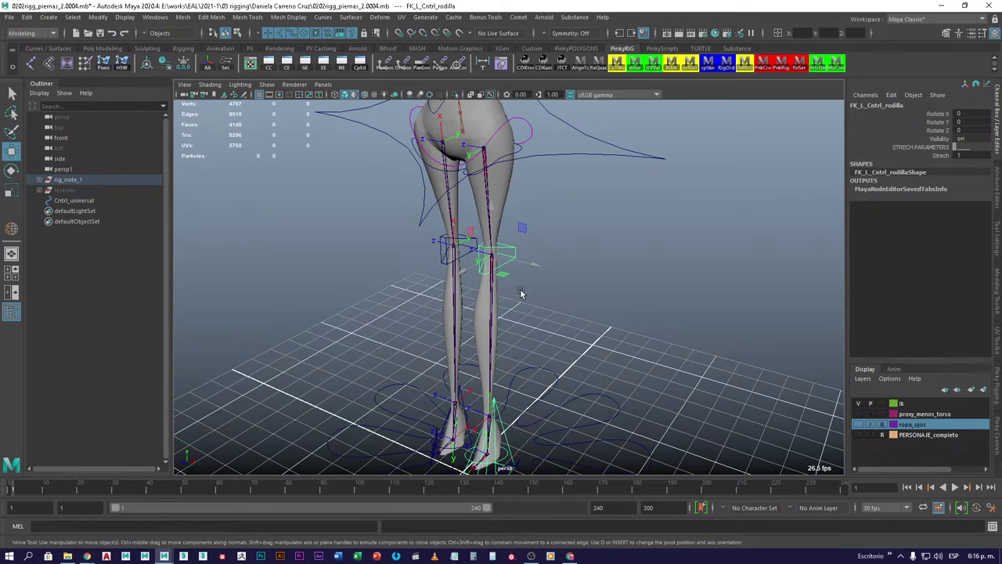
{"action": "key", "text": "e"}
{"action": "scroll", "coordinate": [509, 287], "scroll_direction": "up", "scroll_amount": 6}
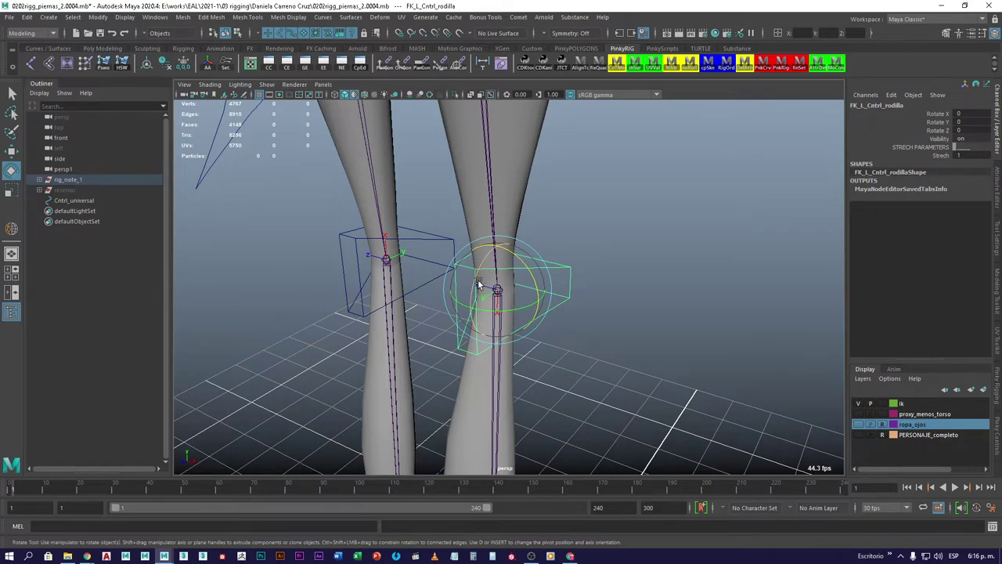
Try rotating the left FK knee control about 39° in X, undo it, and recheck the control's move axes
{"action": "left_click_drag", "start_coordinate": [502, 280], "coordinate": [489, 297]}
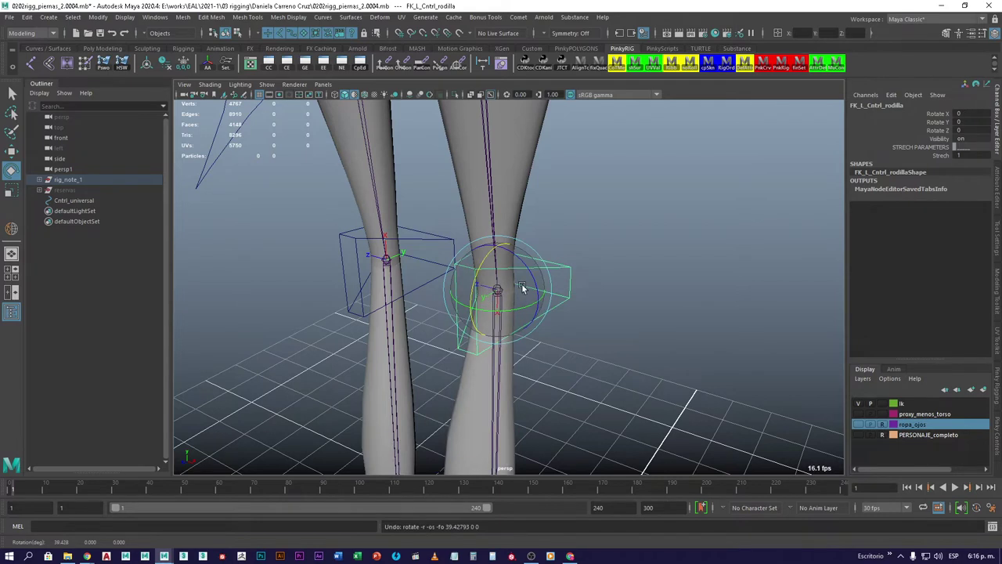
{"action": "key", "text": "w"}
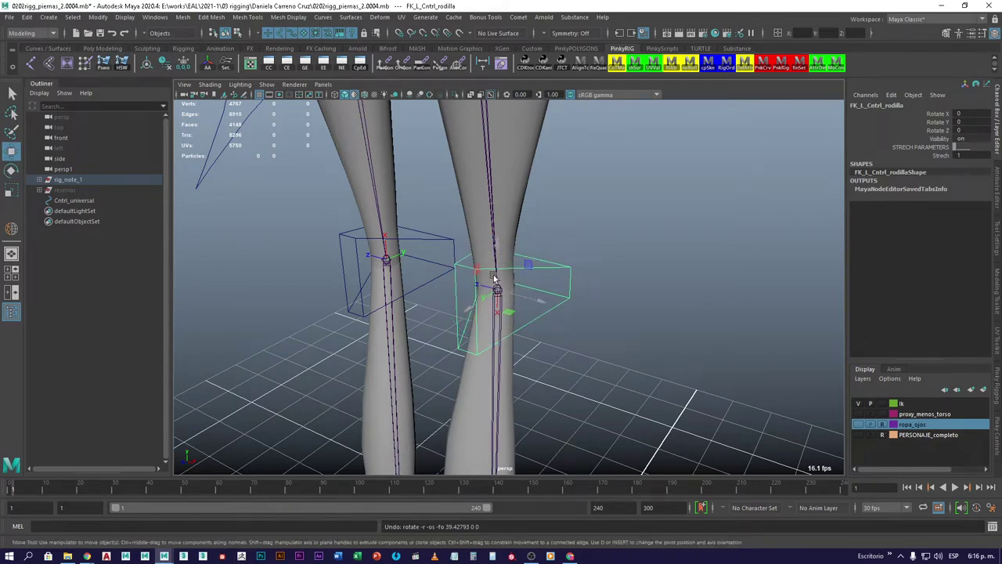
{"action": "left_click", "coordinate": [588, 251]}
{"action": "left_click", "coordinate": [567, 266]}
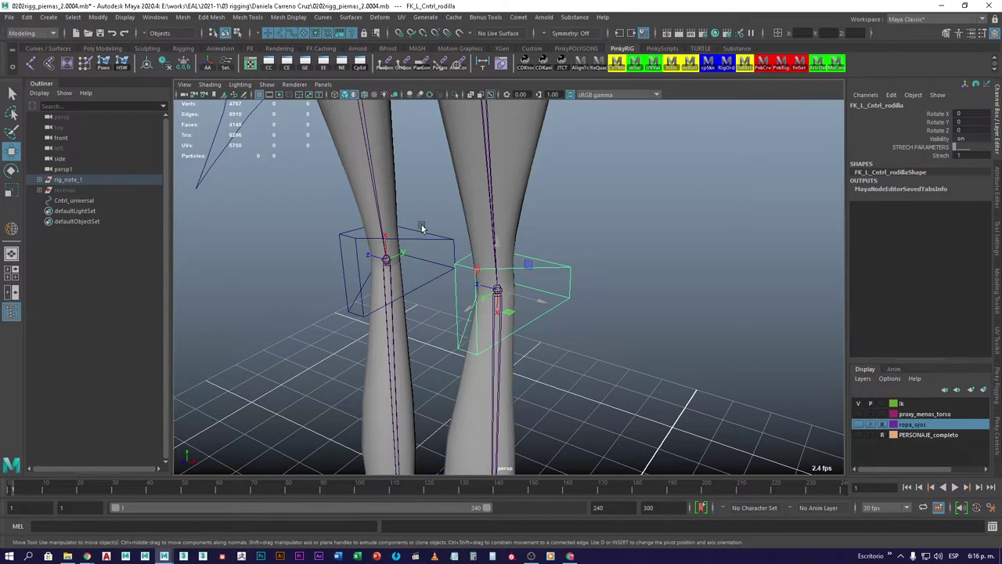
Try rotating the right FK knee control FK_R_Cntrl_rodilla to about -44° in X, and undo the rotation
{"action": "left_click", "coordinate": [429, 252]}
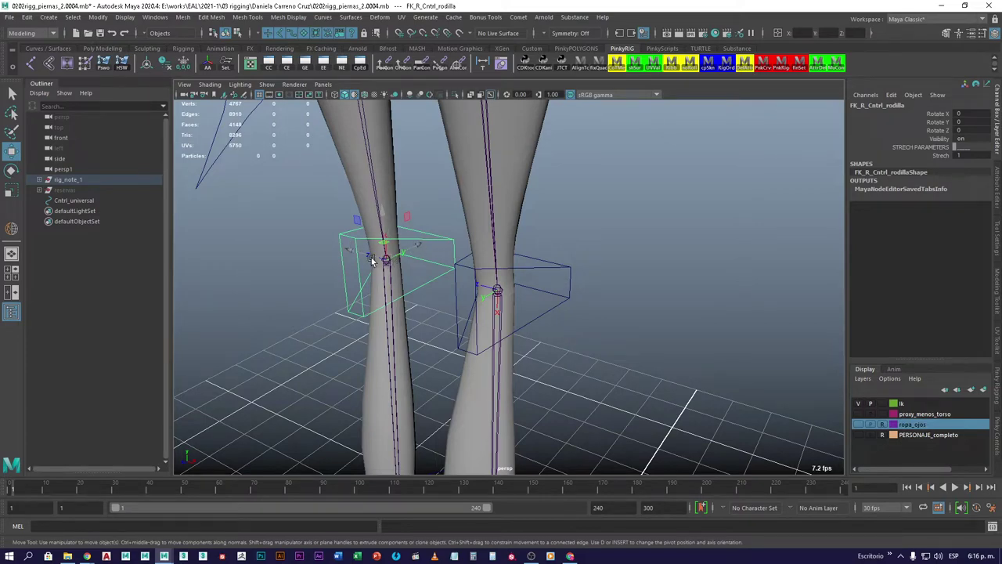
{"action": "key", "text": "e"}
{"action": "left_click_drag", "start_coordinate": [357, 235], "coordinate": [370, 250]}
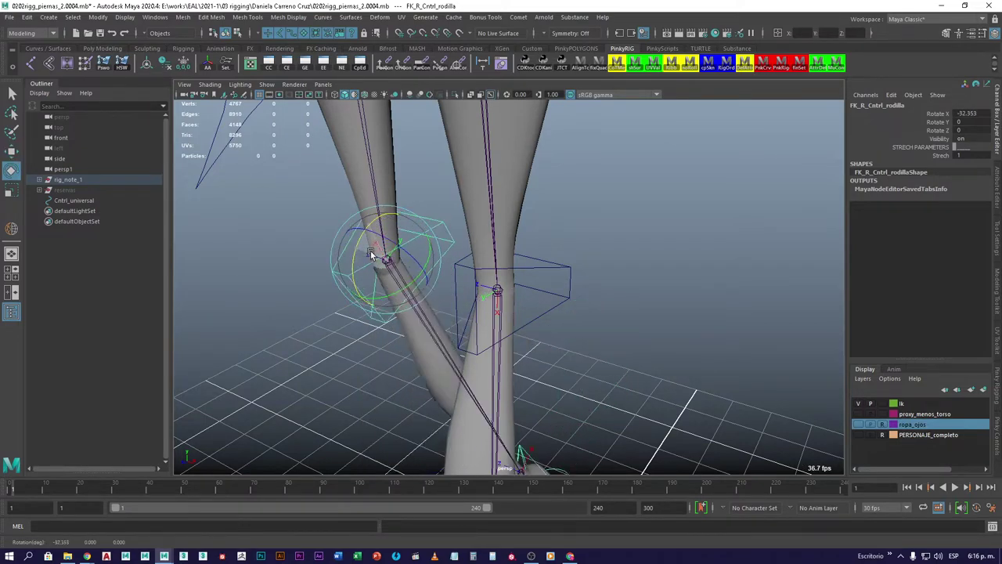
{"action": "left_click", "coordinate": [939, 114]}
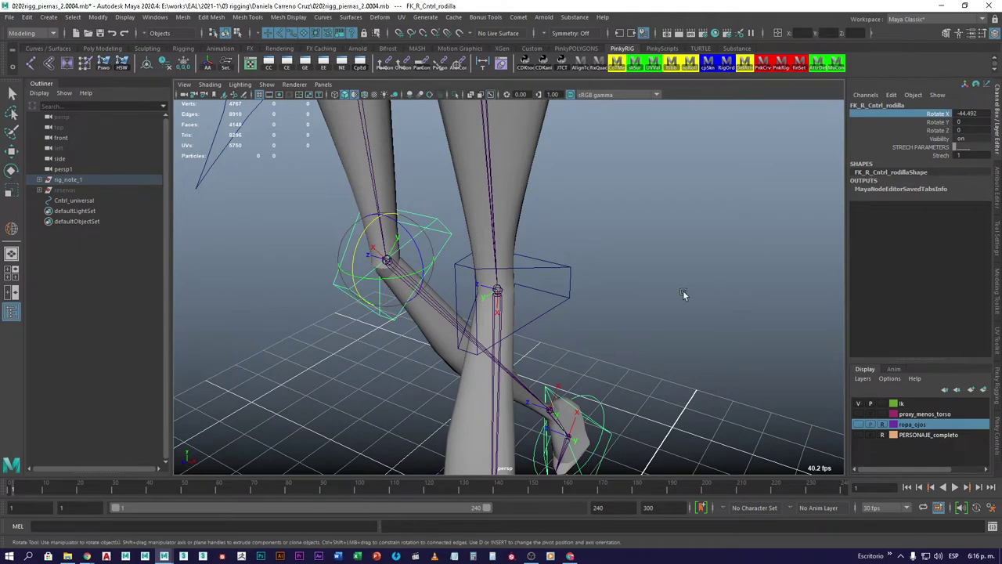
{"action": "key", "text": "ctrl+z"}
Reselect the left FK knee control, try rotating it with the leg seen from the side, and undo the rotation
{"action": "left_click_drag", "start_coordinate": [570, 382], "coordinate": [455, 316], "text": "alt"}
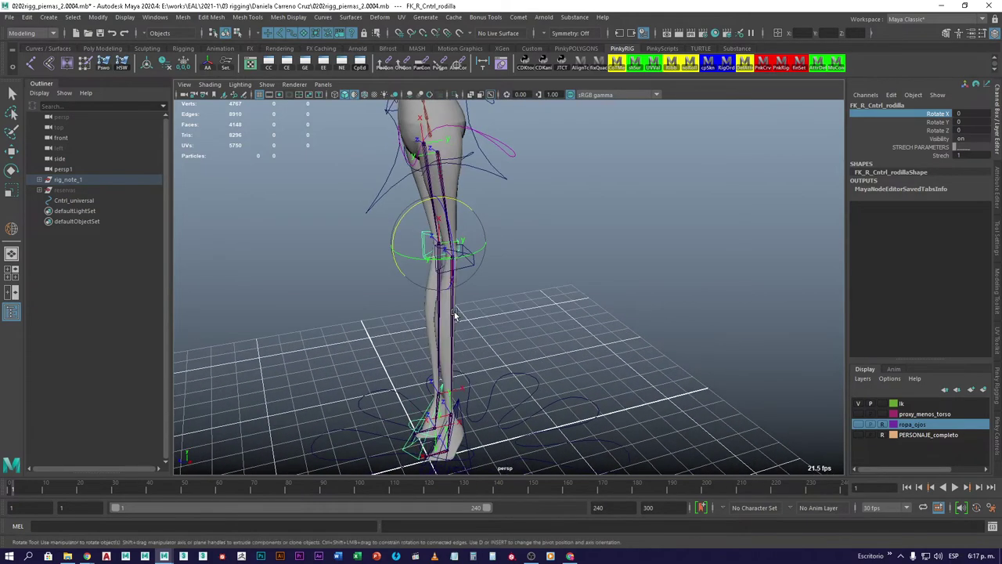
{"action": "left_click", "coordinate": [532, 310]}
{"action": "left_click", "coordinate": [439, 235]}
{"action": "left_click_drag", "start_coordinate": [435, 232], "coordinate": [207, 259]}
{"action": "key", "text": "ctrl+z"}
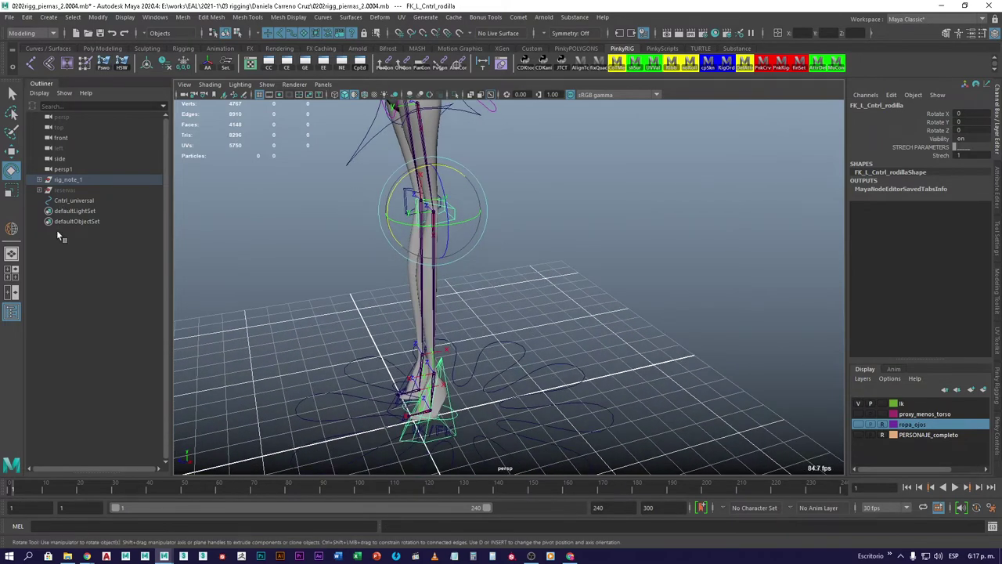
Reveal FK_L_Cntrl_rodilla in the hierarchy and compare it with its parents grp_FK_L_Cntrl_rodilla and FK_L_Cntrl_ingle
{"action": "key", "text": "f"}
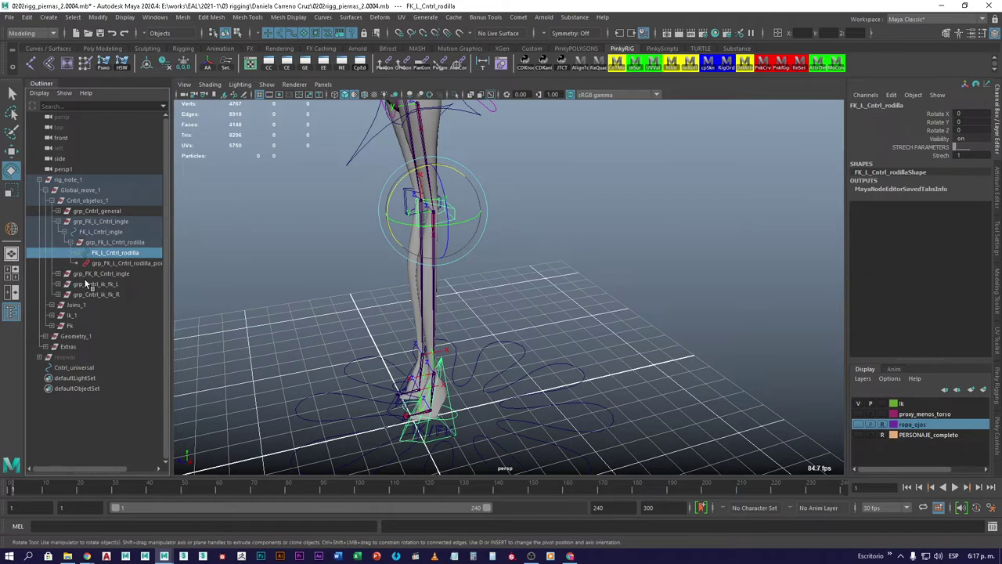
{"action": "left_click", "coordinate": [114, 241]}
{"action": "left_click", "coordinate": [116, 252]}
{"action": "left_click", "coordinate": [115, 242]}
{"action": "left_click", "coordinate": [115, 252]}
{"action": "left_click", "coordinate": [113, 239]}
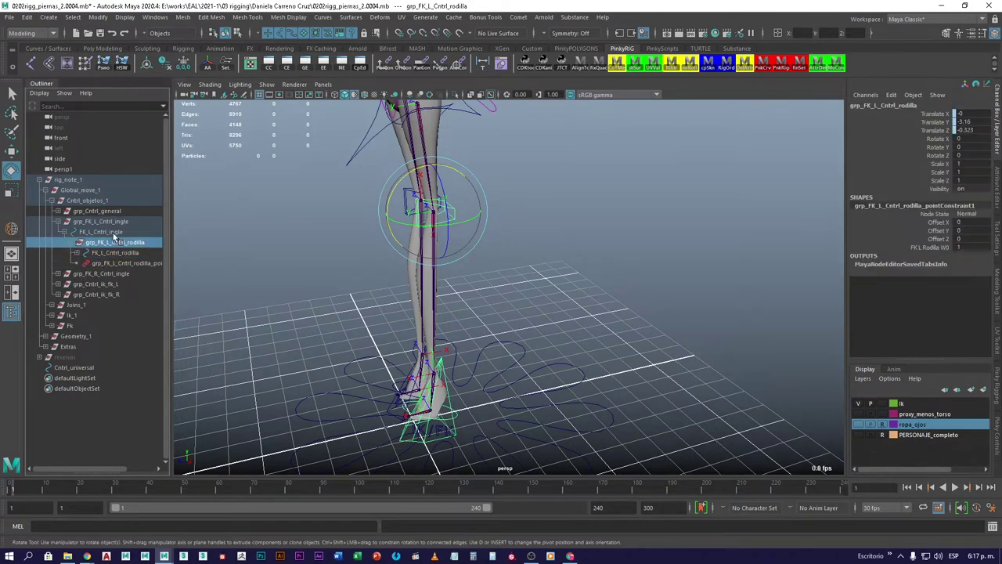
{"action": "left_click", "coordinate": [115, 232]}
{"action": "left_click", "coordinate": [114, 242]}
Check the axis orientation of grp_FK_L_Cntrl_rodilla and examine its Rotate X, Y and Z channels
{"action": "left_click_drag", "start_coordinate": [442, 238], "coordinate": [477, 305], "text": "alt"}
{"action": "key", "text": "w"}
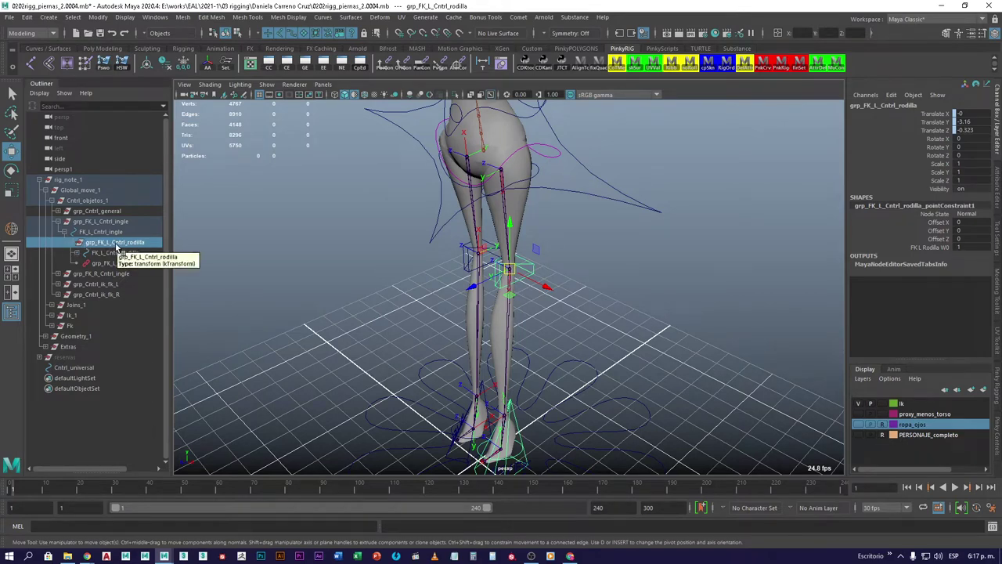
{"action": "left_click_drag", "start_coordinate": [939, 139], "coordinate": [942, 156]}
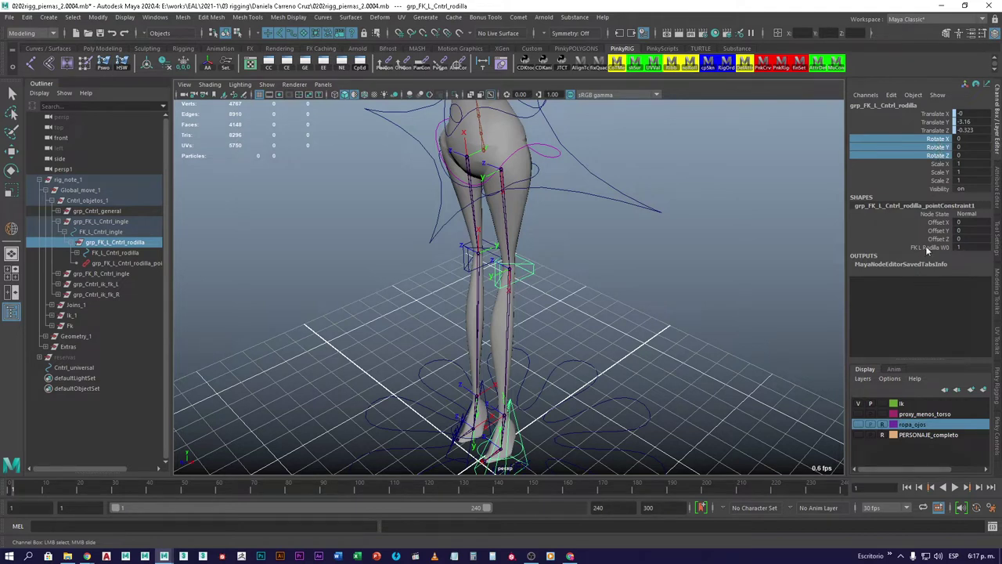
{"action": "left_click_drag", "start_coordinate": [964, 138], "coordinate": [961, 156]}
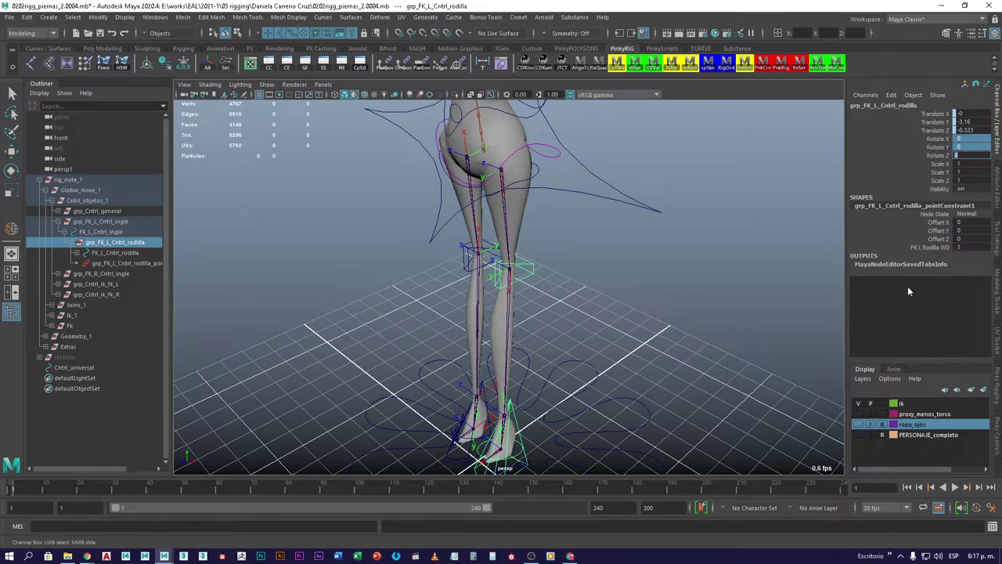
Compare the axes and rotation channels of grp_FK_L_Cntrl_ingle and grp_FK_L_Cntrl_rodilla, leaving the knee offset group selected for close inspection
{"action": "left_click", "coordinate": [100, 222]}
{"action": "key", "text": "w"}
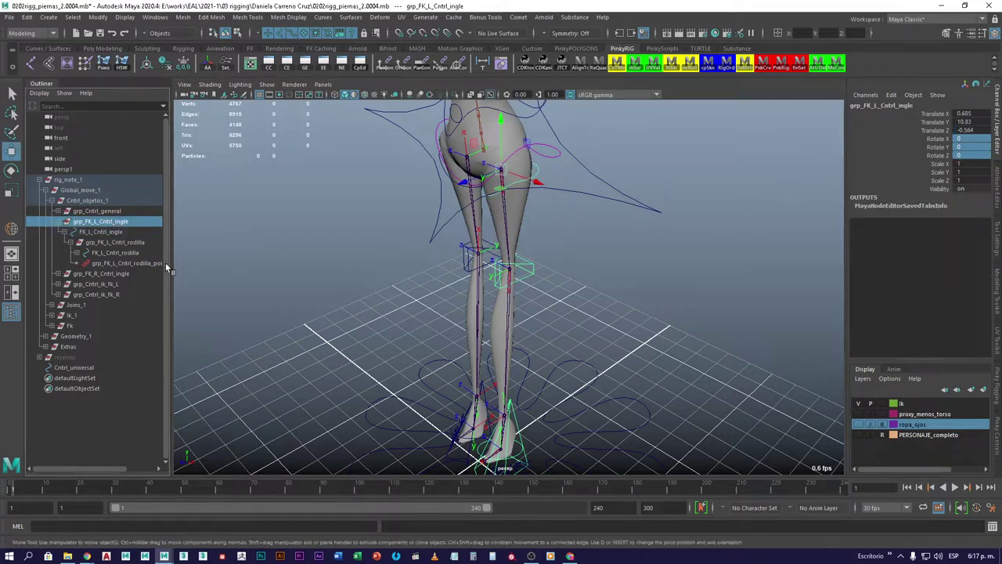
{"action": "left_click", "coordinate": [118, 242]}
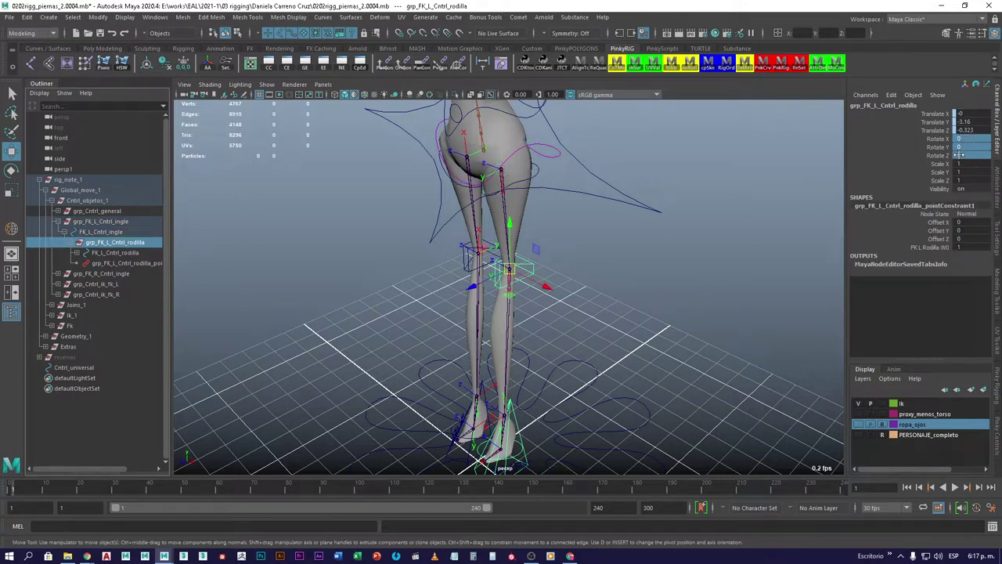
{"action": "left_click", "coordinate": [109, 252]}
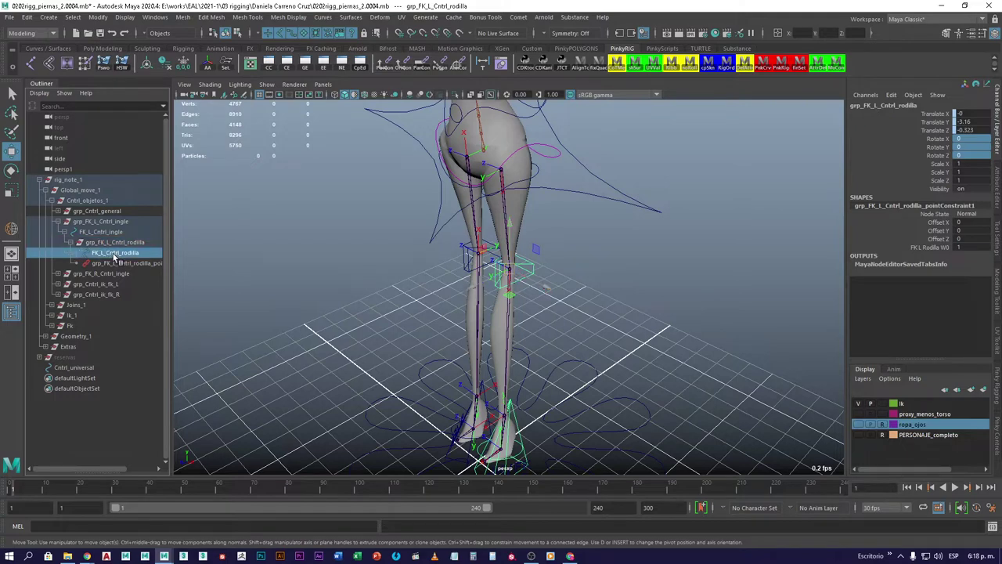
{"action": "left_click", "coordinate": [117, 242]}
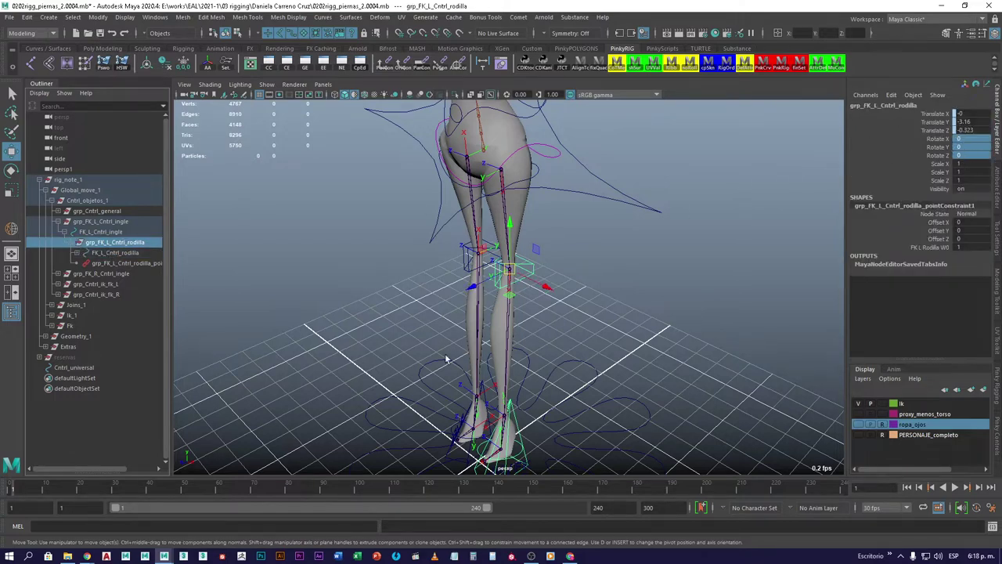
{"action": "scroll", "coordinate": [446, 359], "scroll_direction": "up", "scroll_amount": 5}
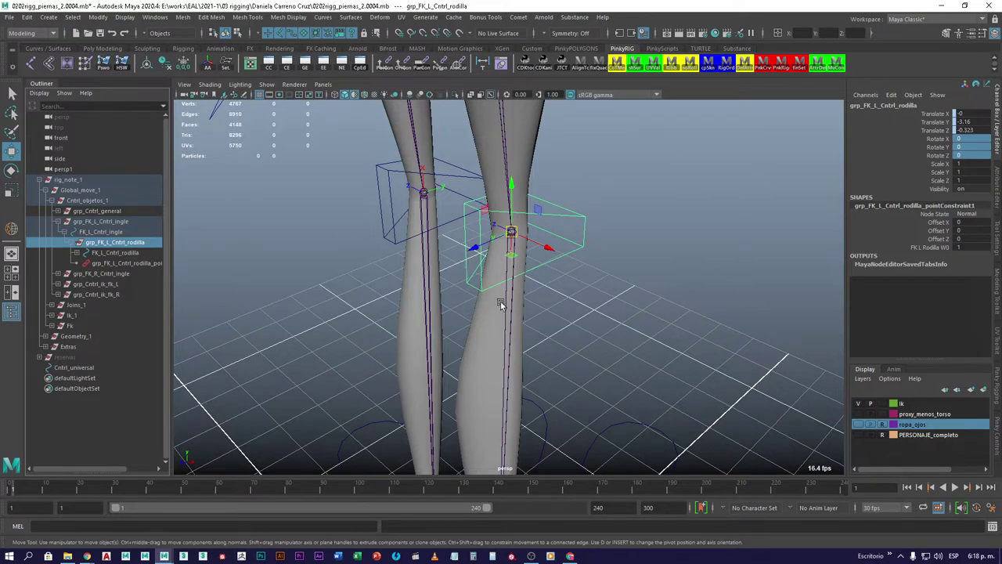
Select the hips control cntrl_ikdrv_hips, try moving it to test the pelvis, and undo the move
{"action": "scroll", "coordinate": [505, 282], "scroll_direction": "down", "scroll_amount": 3}
{"action": "left_click_drag", "start_coordinate": [505, 259], "coordinate": [537, 270], "text": "alt"}
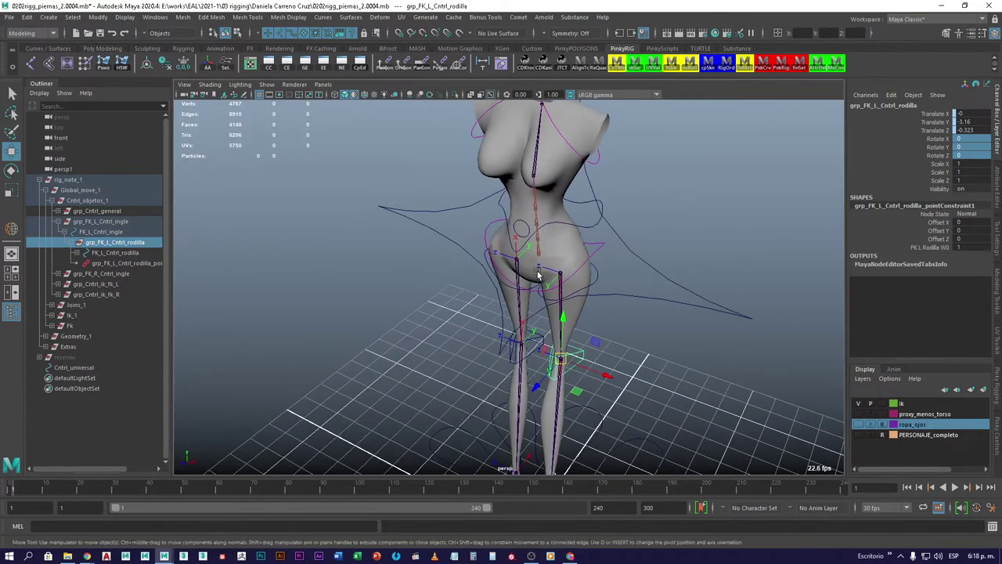
{"action": "left_click", "coordinate": [617, 264]}
{"action": "left_click_drag", "start_coordinate": [617, 265], "coordinate": [604, 309], "text": "alt"}
{"action": "scroll", "coordinate": [604, 309], "scroll_direction": "up", "scroll_amount": 2}
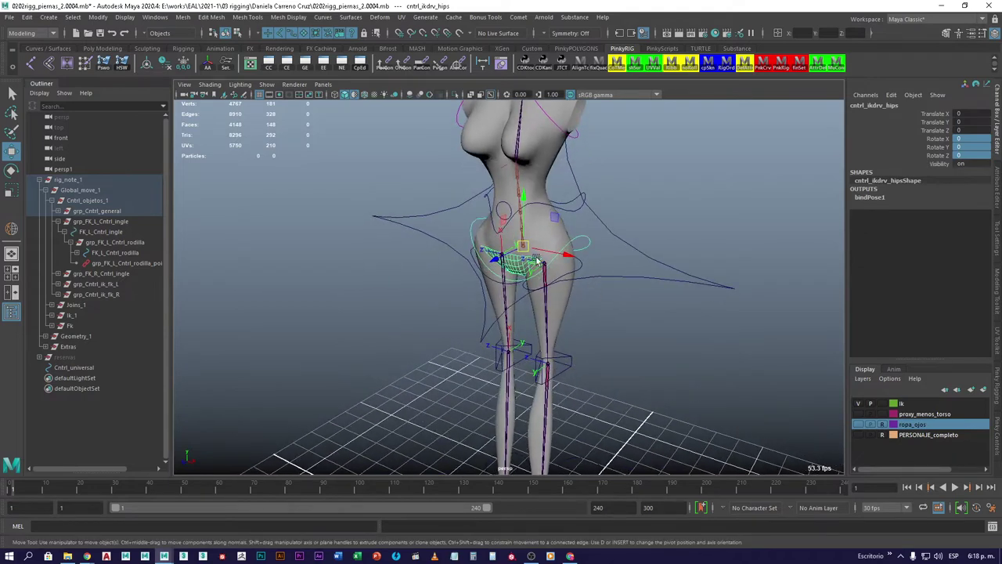
{"action": "middle_click_drag", "start_coordinate": [567, 153], "coordinate": [566, 182]}
{"action": "key", "text": "ctrl+z"}
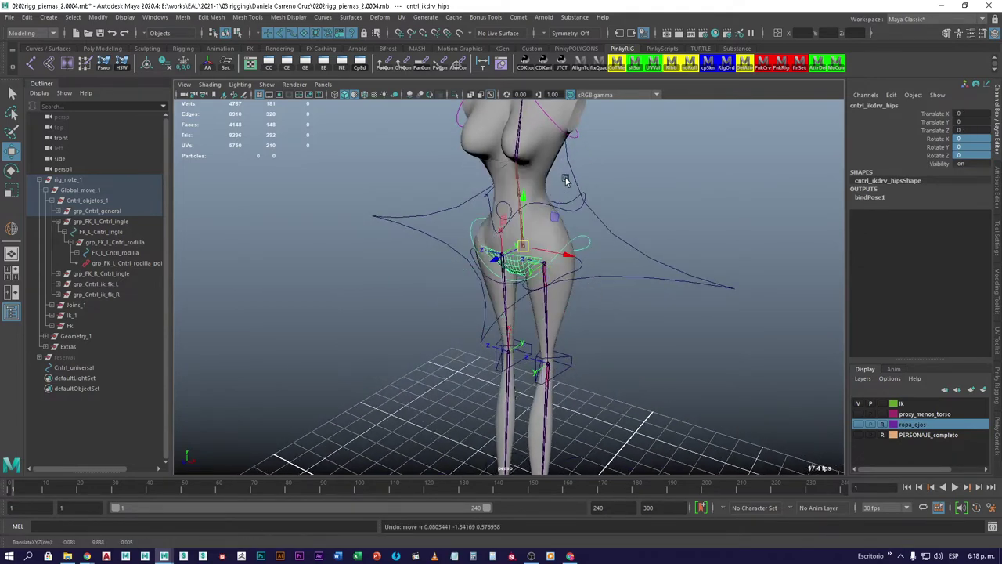
Select the chest control nurbsCircle2, try moving it to test the upper torso, and undo the move
{"action": "left_click_drag", "start_coordinate": [566, 181], "coordinate": [479, 237], "text": "alt"}
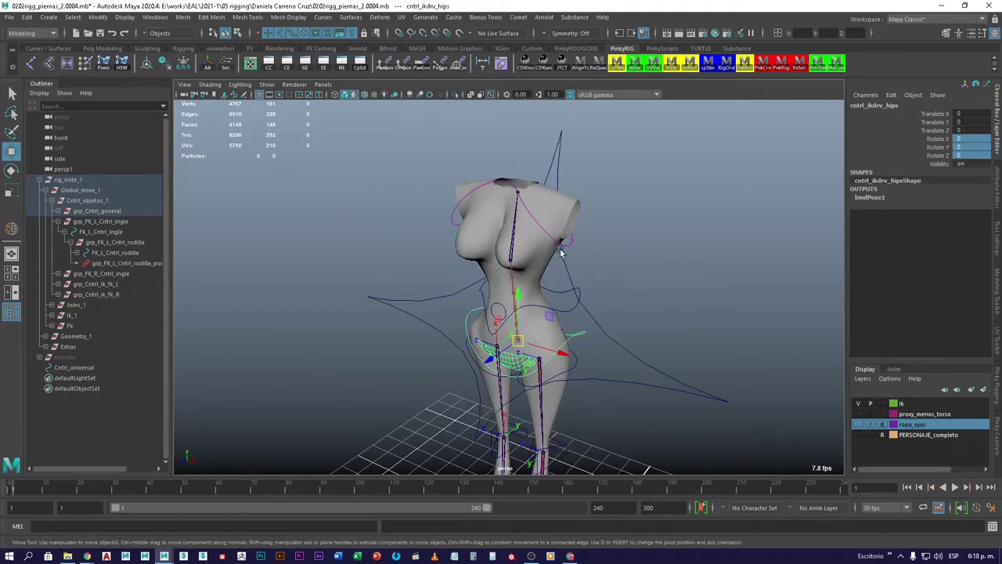
{"action": "left_click", "coordinate": [458, 218]}
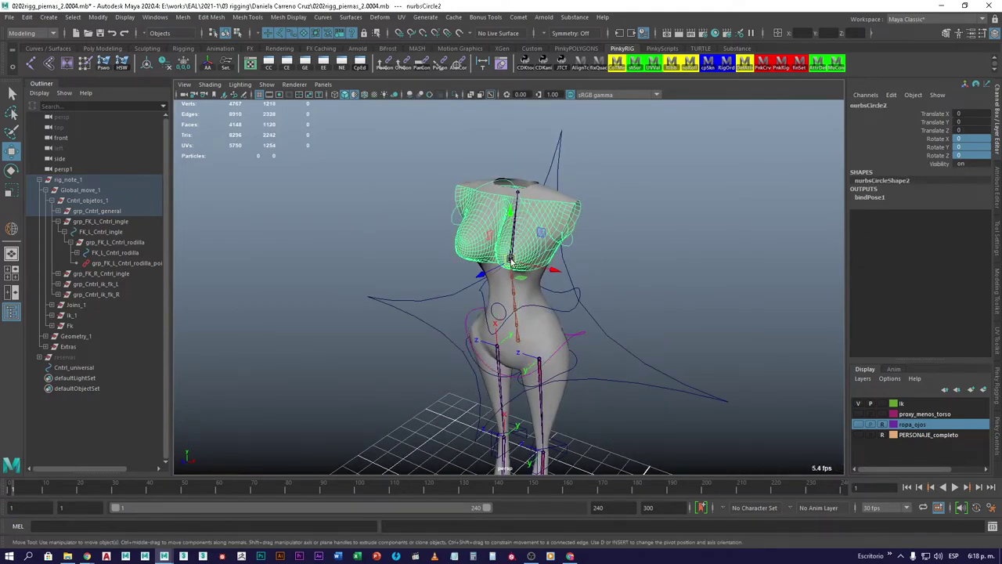
{"action": "middle_click_drag", "start_coordinate": [512, 260], "coordinate": [512, 106]}
{"action": "key", "text": "ctrl+z"}
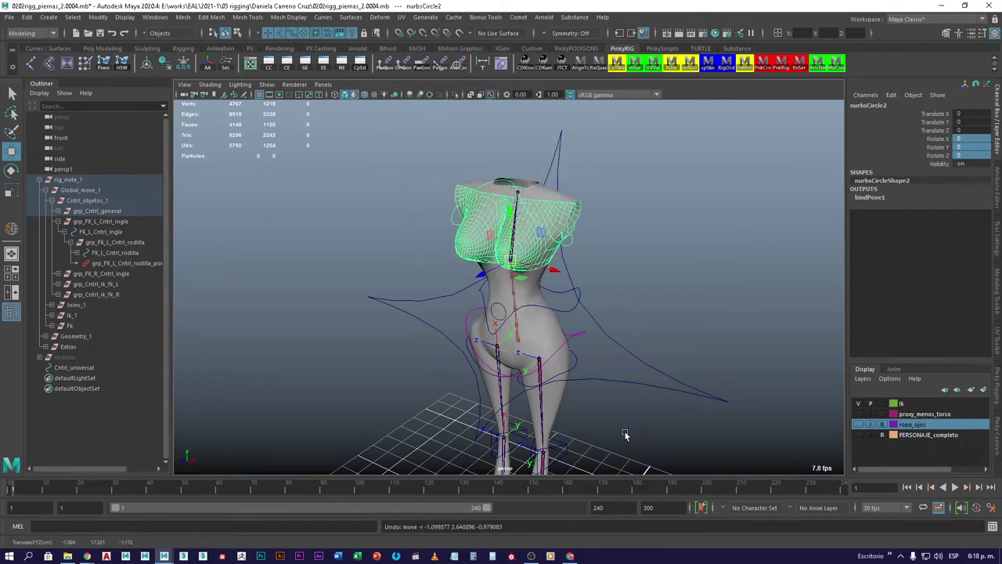
Inspect the knee offset group under grp_FK_L_Cntrl_ingle and expand FK_L_Cntrl_rodilla to show its ankle and foot controls
{"action": "middle_click_drag", "start_coordinate": [626, 435], "coordinate": [576, 248], "text": "alt"}
{"action": "left_click_drag", "start_coordinate": [576, 248], "coordinate": [515, 381], "text": "alt"}
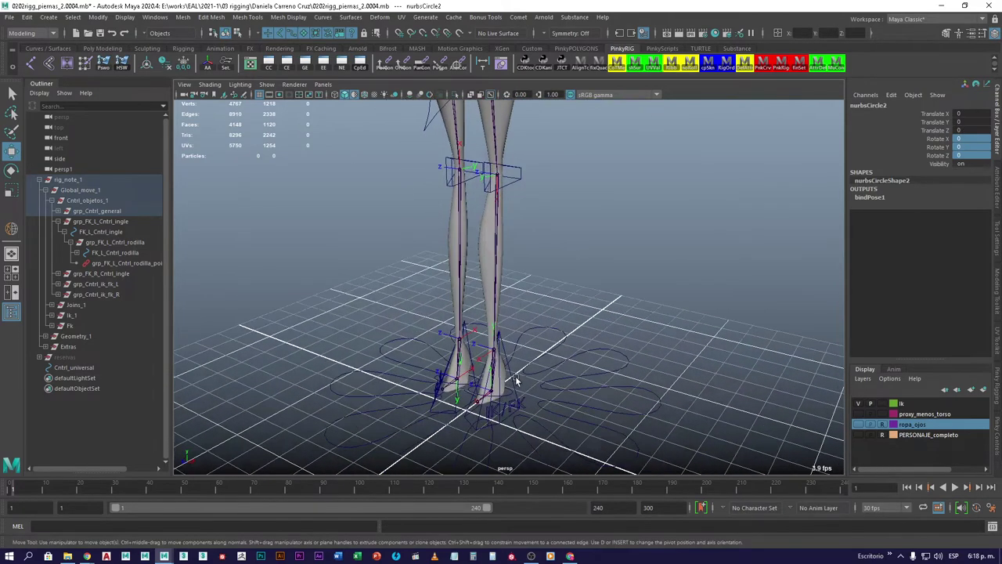
{"action": "left_click", "coordinate": [102, 226]}
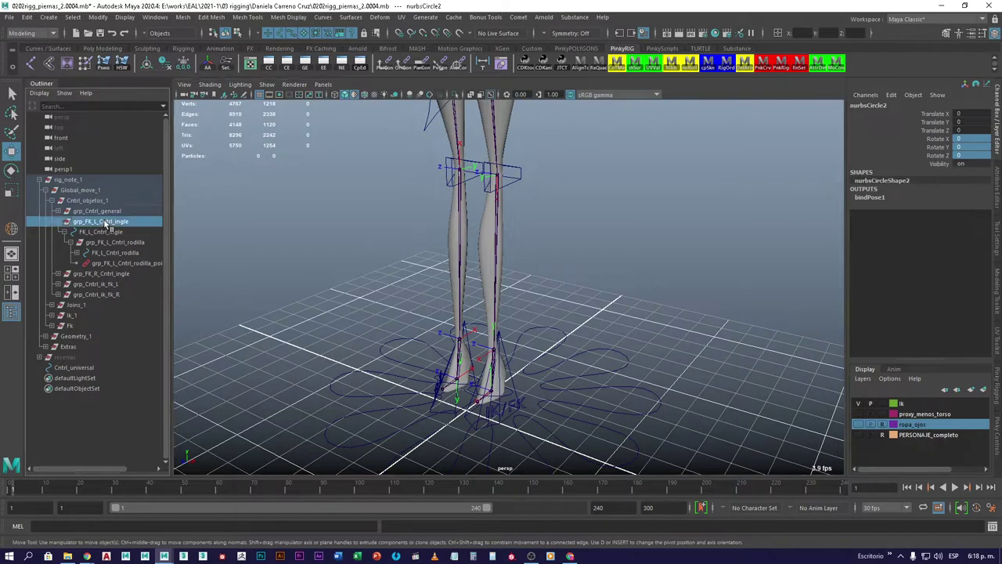
{"action": "left_click", "coordinate": [117, 243]}
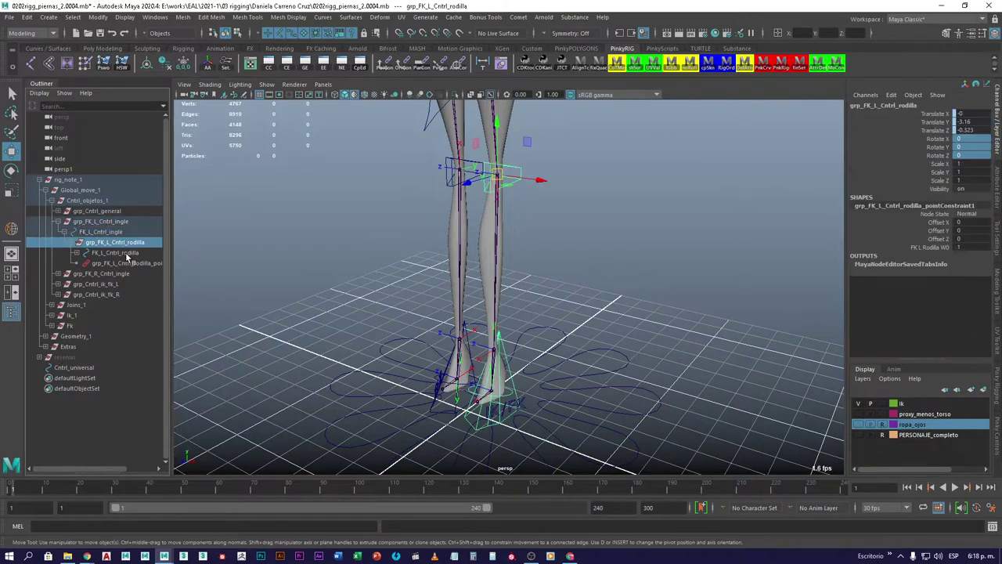
{"action": "left_click", "coordinate": [110, 253]}
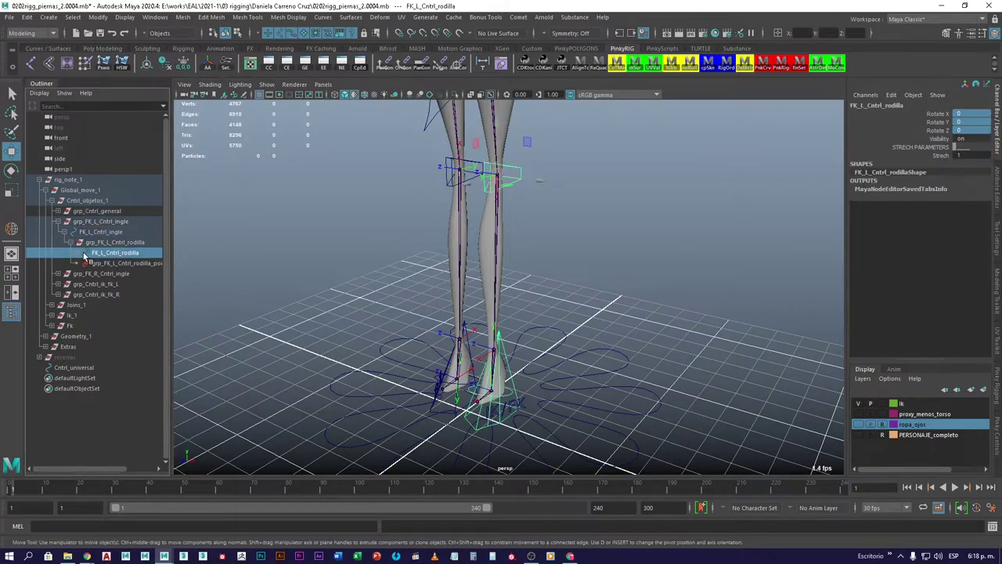
{"action": "left_click", "coordinate": [81, 252]}
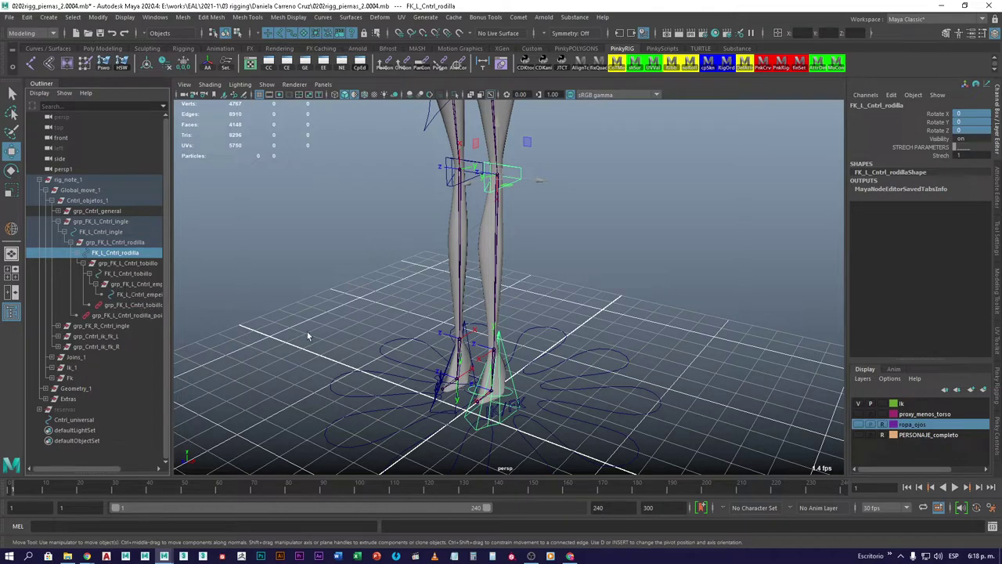
{"action": "middle_click_drag", "start_coordinate": [459, 213], "coordinate": [514, 247], "text": "alt"}
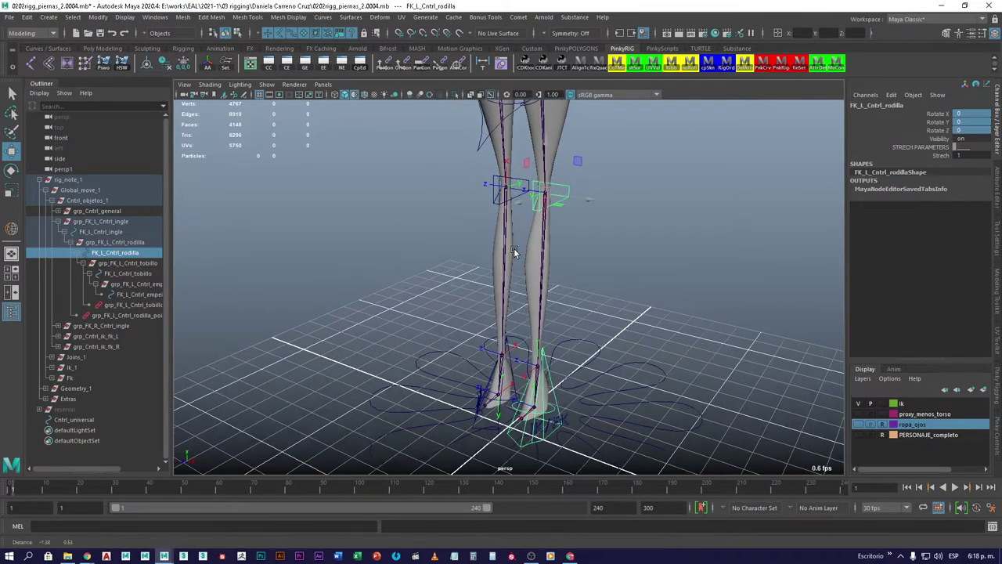
Examine the channels of grp_FK_L_Cntrl_rodilla and of the left FK knee, ankle and foot controls beneath it
{"action": "left_click", "coordinate": [115, 243]}
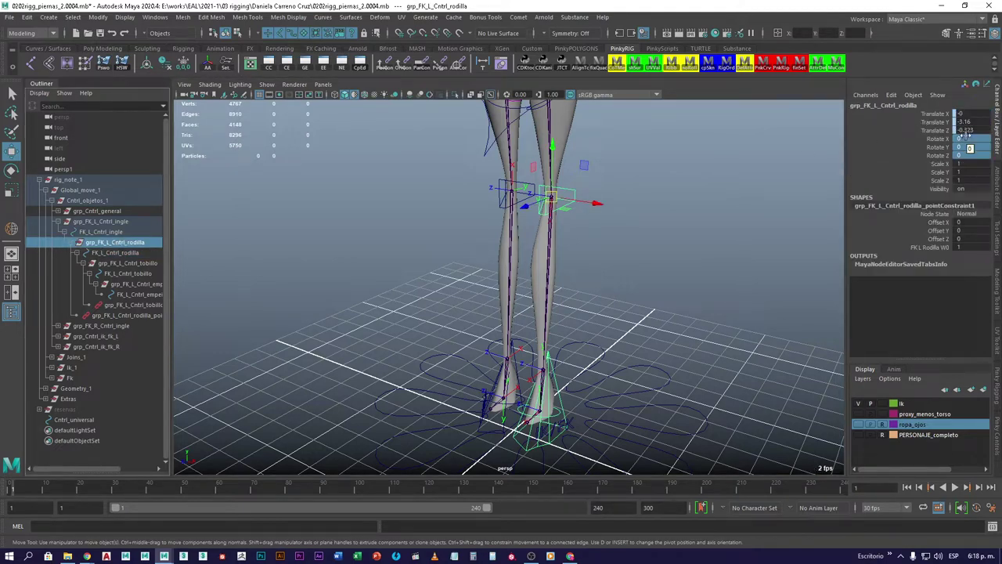
{"action": "left_click", "coordinate": [115, 253]}
{"action": "left_click", "coordinate": [128, 273]}
{"action": "left_click", "coordinate": [139, 295]}
{"action": "left_click", "coordinate": [135, 274]}
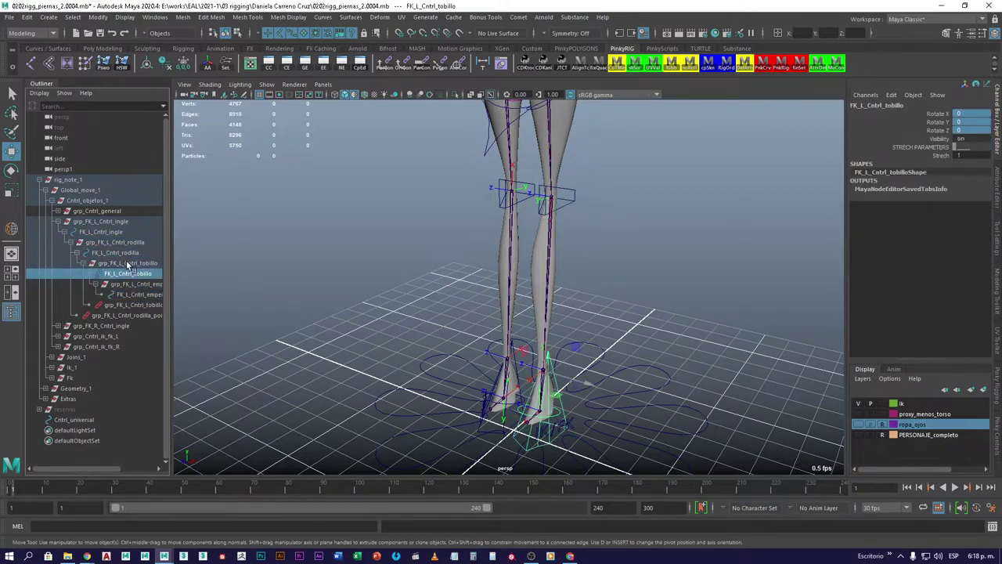
Compare FK_L_Cntrl_rodilla with FK_L_Cntrl_ingle and with its offset group grp_FK_L_Cntrl_rodilla
{"action": "left_click", "coordinate": [125, 253]}
{"action": "left_click", "coordinate": [112, 232]}
{"action": "left_click", "coordinate": [120, 254]}
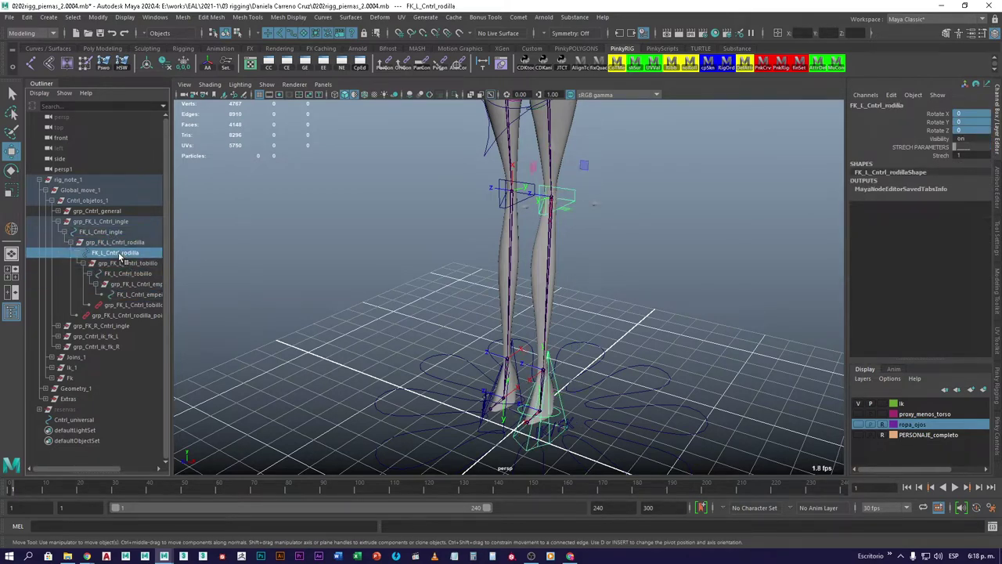
{"action": "left_click", "coordinate": [116, 243]}
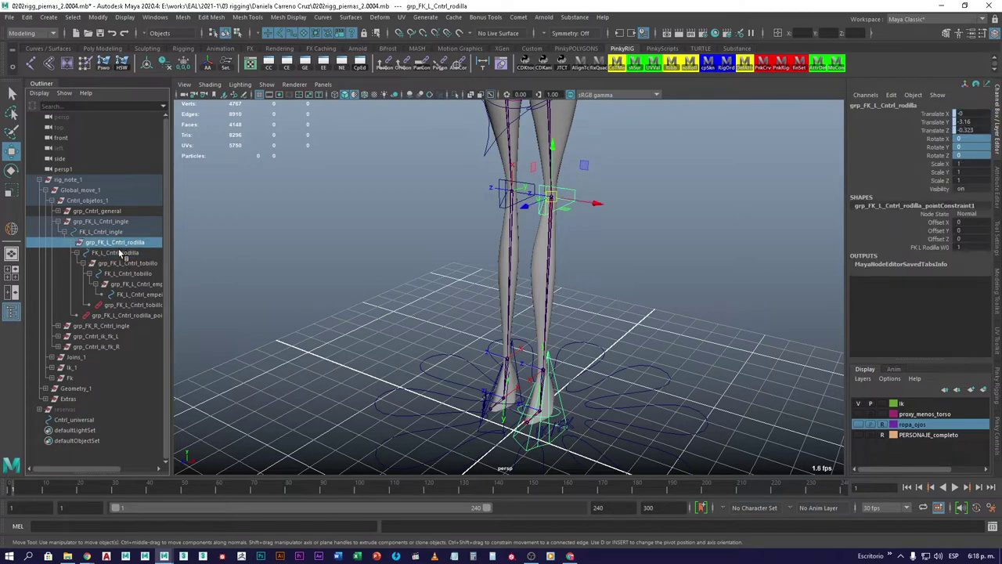
{"action": "left_click", "coordinate": [120, 253]}
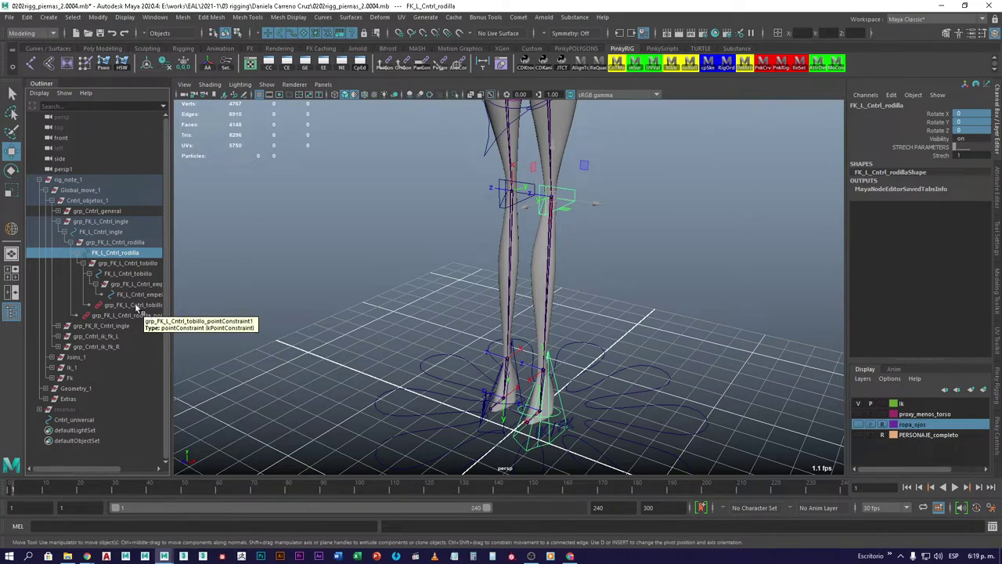
Examine the knee offset group's point constraint and the Translate X, Y and Z channels of grp_FK_L_Cntrl_tobillo
{"action": "left_click", "coordinate": [128, 314]}
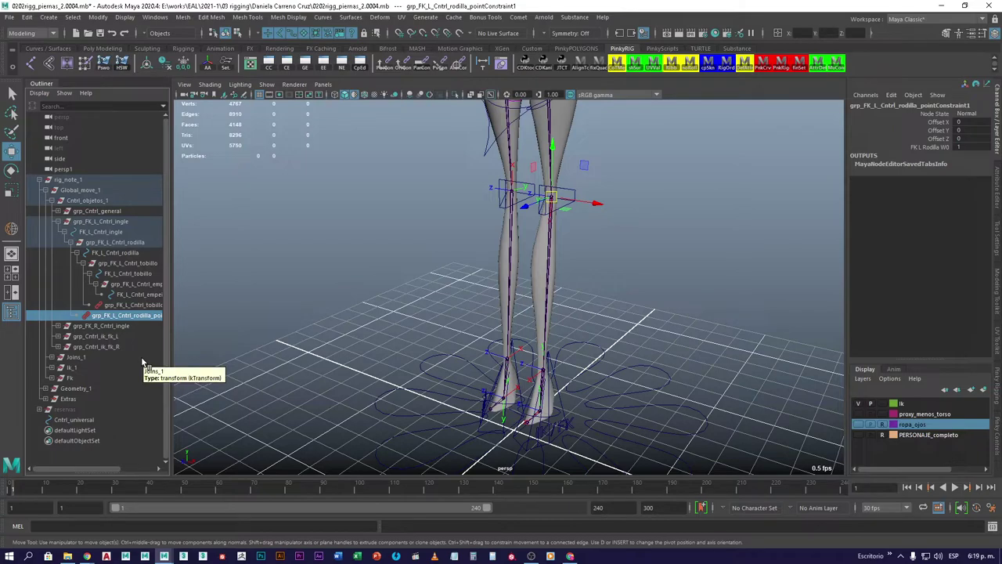
{"action": "left_click_drag", "start_coordinate": [579, 338], "coordinate": [453, 309], "text": "alt"}
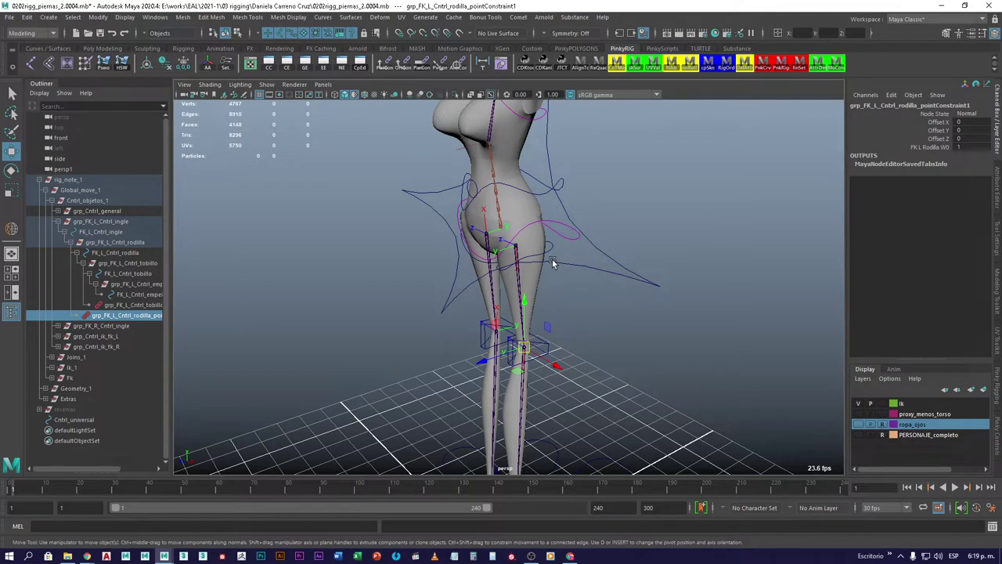
{"action": "left_click", "coordinate": [130, 263]}
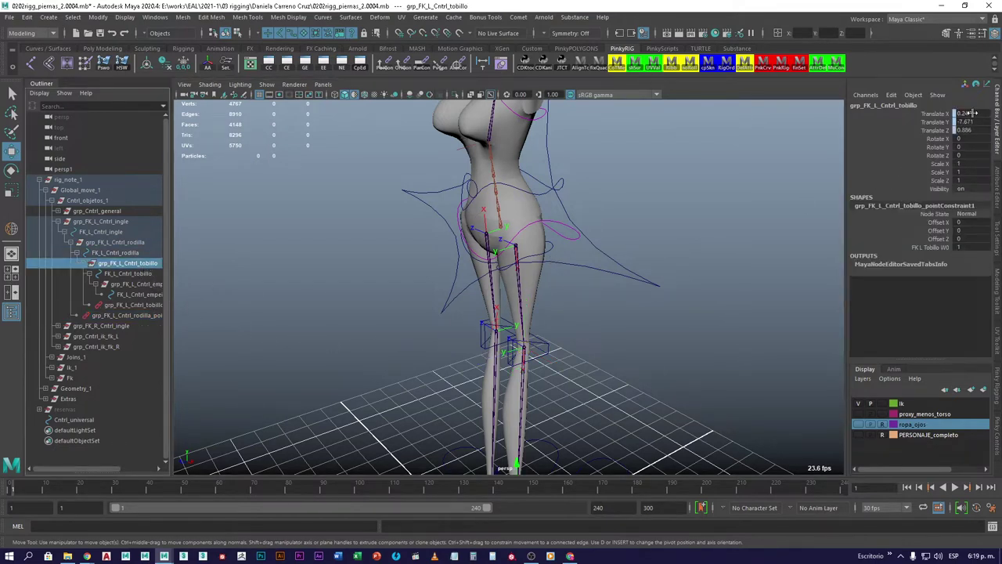
{"action": "left_click_drag", "start_coordinate": [973, 113], "coordinate": [973, 130]}
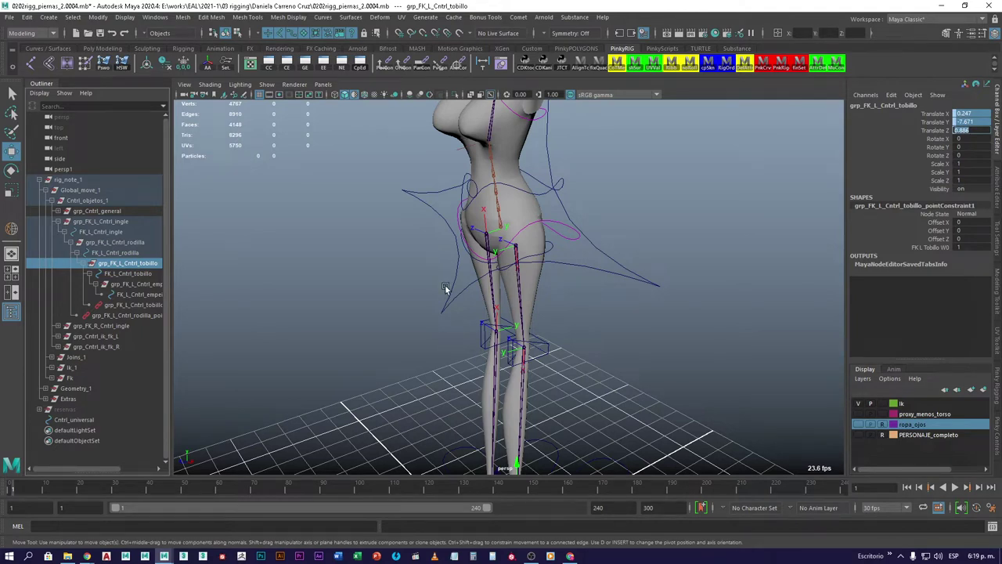
{"action": "left_click_drag", "start_coordinate": [458, 329], "coordinate": [313, 258], "text": "alt"}
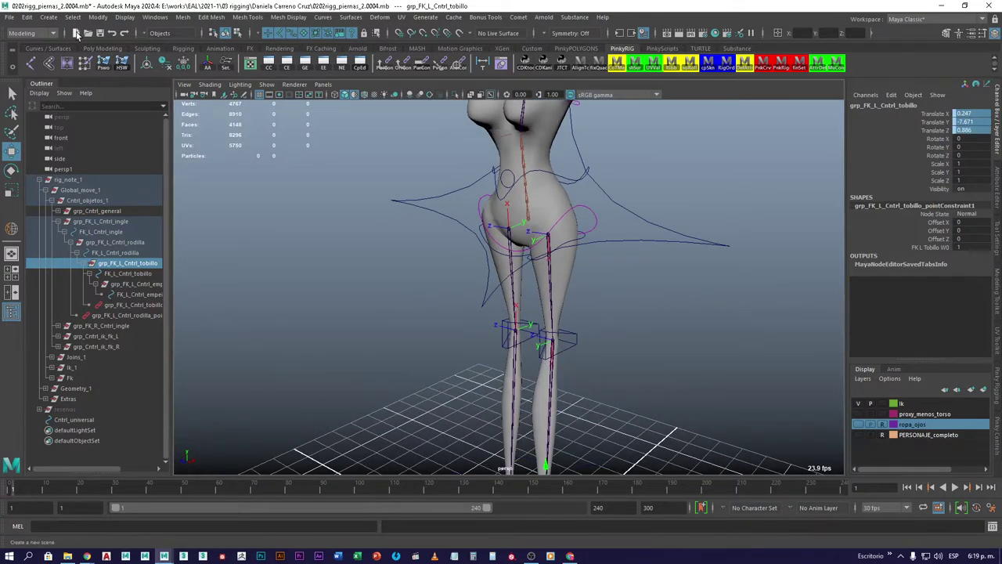
Open the 0202 rig scene from another student's folder in 03 rigging
{"action": "left_click", "coordinate": [86, 33]}
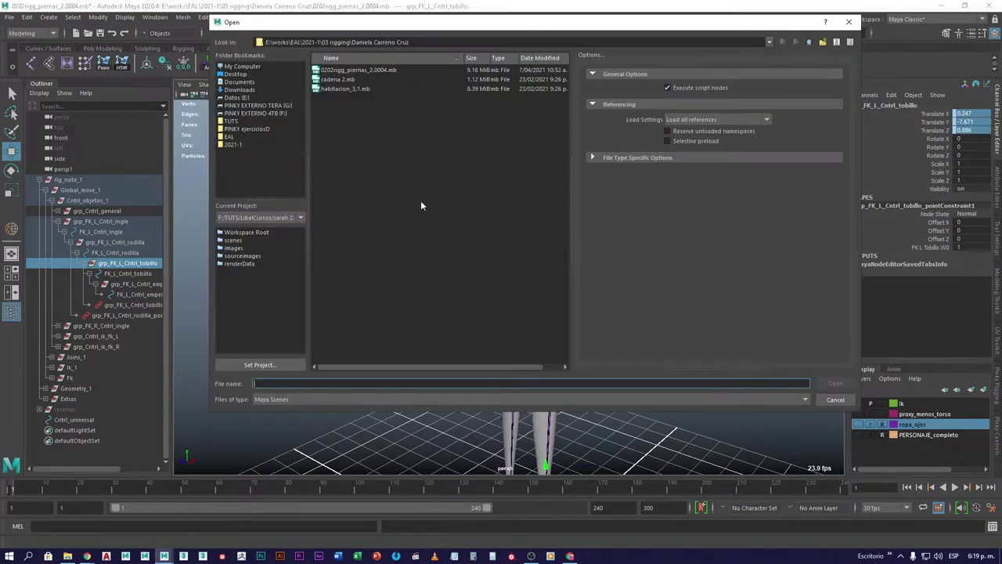
{"action": "left_click", "coordinate": [808, 43]}
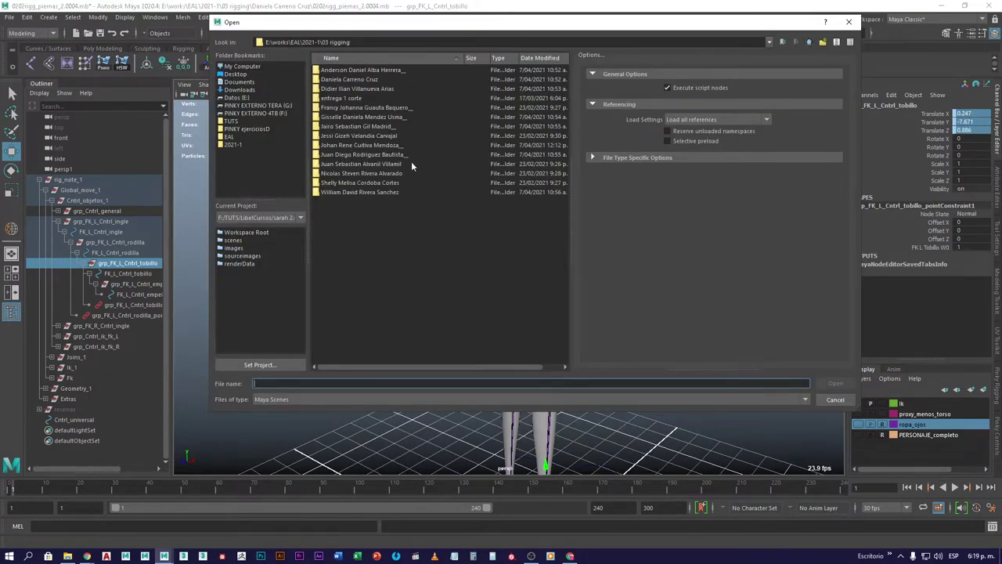
{"action": "double_click", "coordinate": [368, 154]}
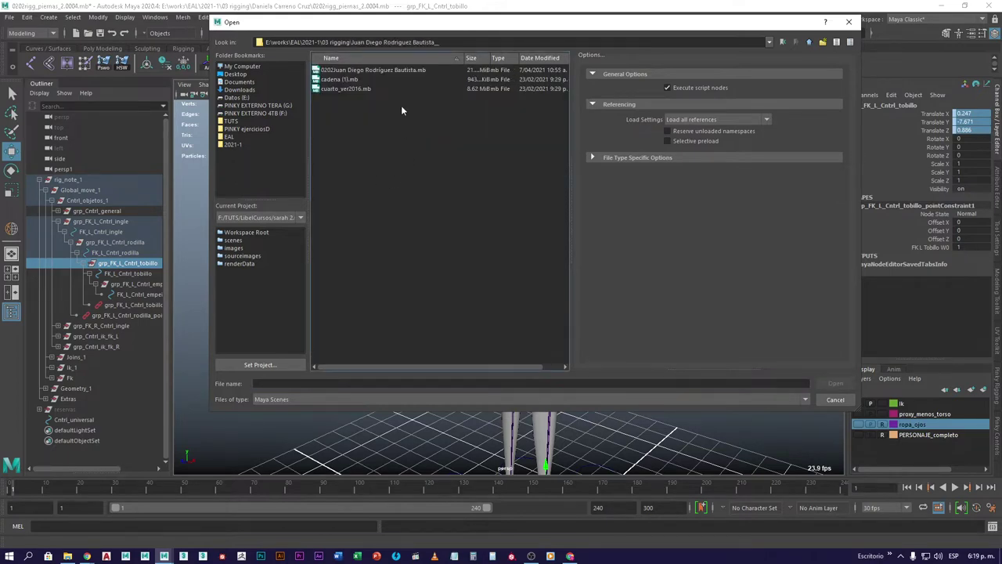
{"action": "double_click", "coordinate": [389, 69]}
{"action": "left_click", "coordinate": [493, 286]}
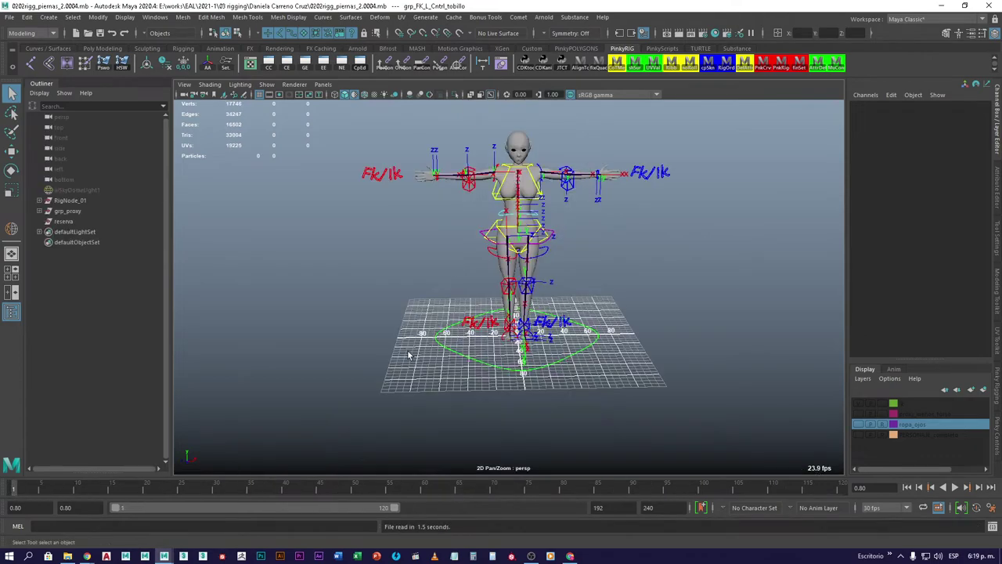
Select the left elbow control ctrl_fk_elbowL, try rotating it about 69 degrees in Z, and undo the rotation
{"action": "left_click_drag", "start_coordinate": [590, 291], "coordinate": [536, 360], "text": "alt"}
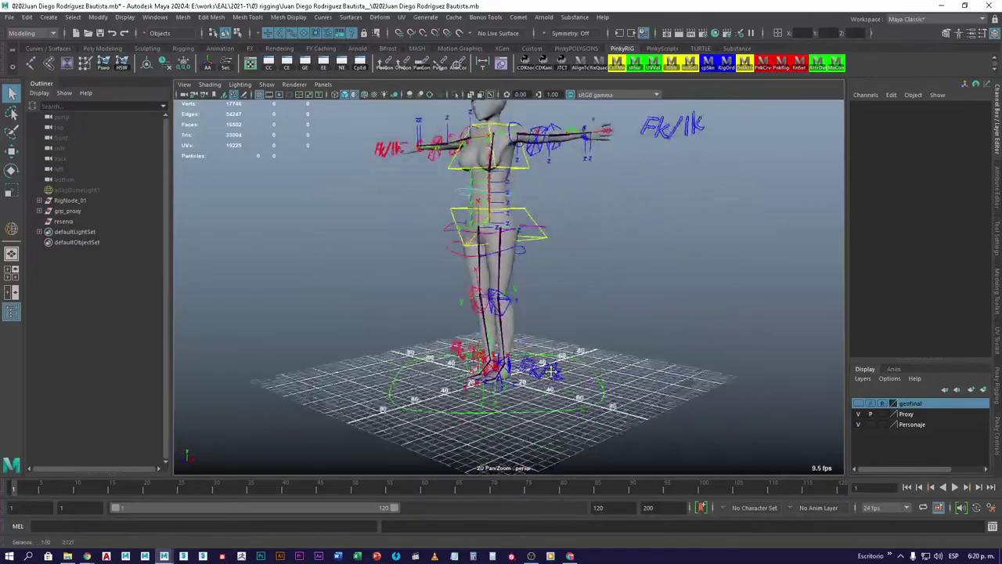
{"action": "scroll", "coordinate": [525, 298], "scroll_direction": "up", "scroll_amount": 5}
{"action": "left_click_drag", "start_coordinate": [515, 248], "coordinate": [538, 213], "text": "alt"}
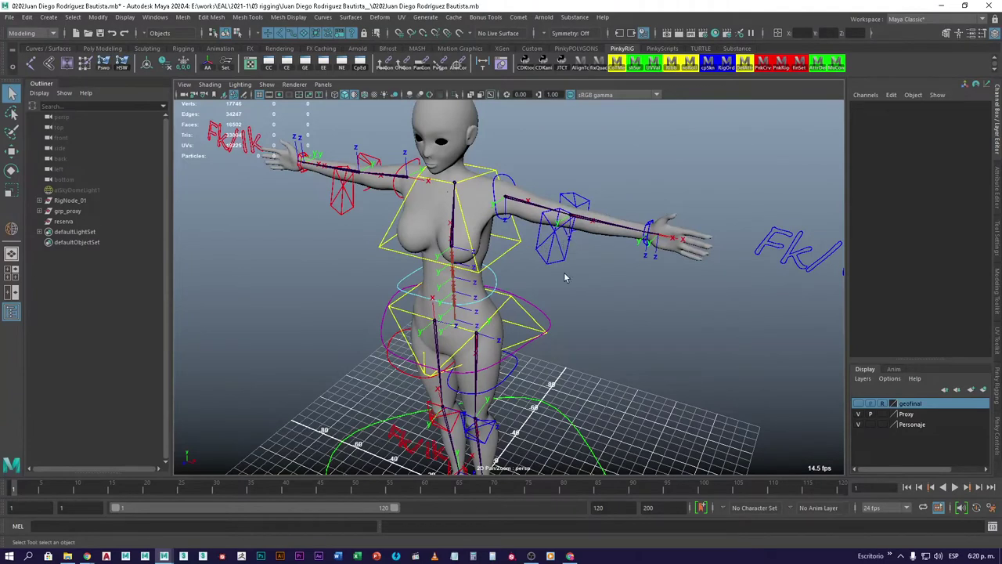
{"action": "left_click", "coordinate": [546, 263]}
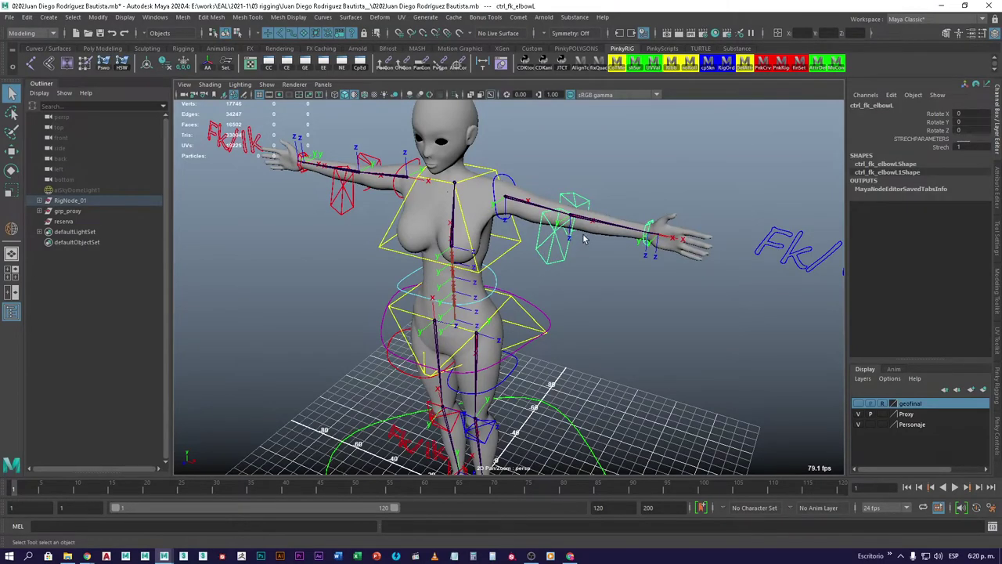
{"action": "key", "text": "e"}
{"action": "left_click_drag", "start_coordinate": [563, 253], "coordinate": [562, 260]}
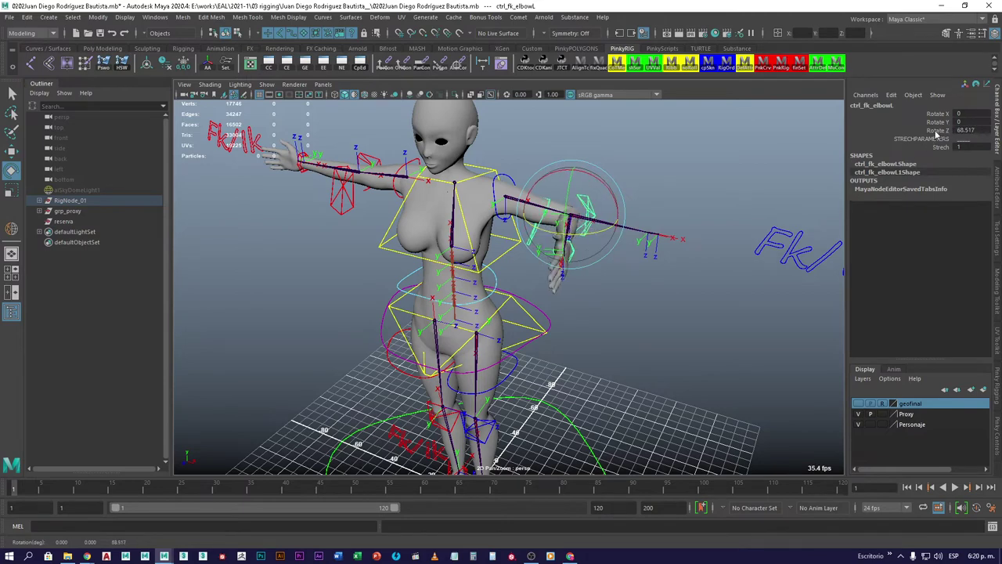
{"action": "key", "text": "ctrl+z"}
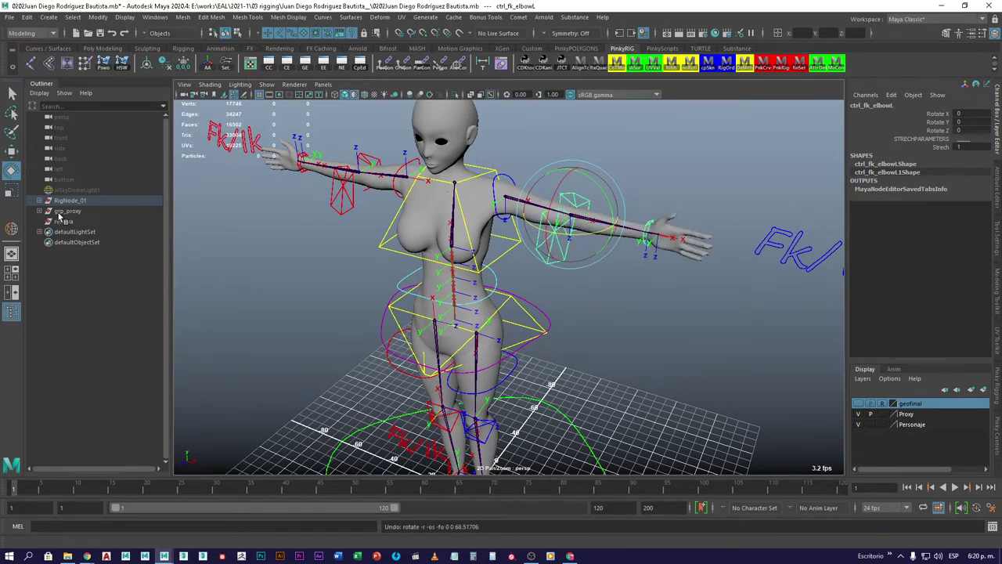
Reveal ctrl_fk_elbowL in the hierarchy and check the channels of grpOff_ctrl_fk_shoulderL and grpOff_ctrl_fk_elbowL
{"action": "key", "text": "f"}
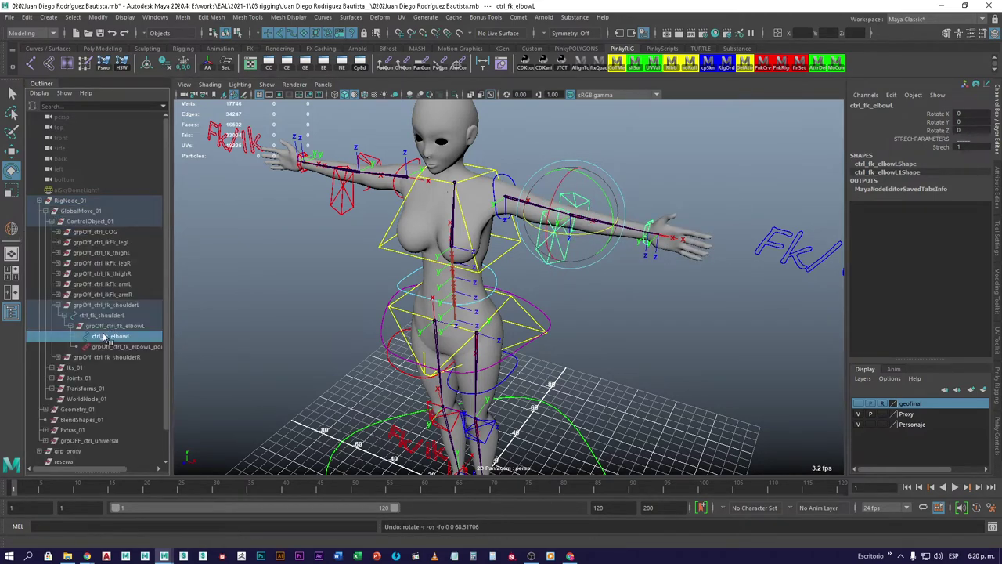
{"action": "key", "text": "Up"}
{"action": "key", "text": "Up"}
{"action": "key", "text": "Up"}
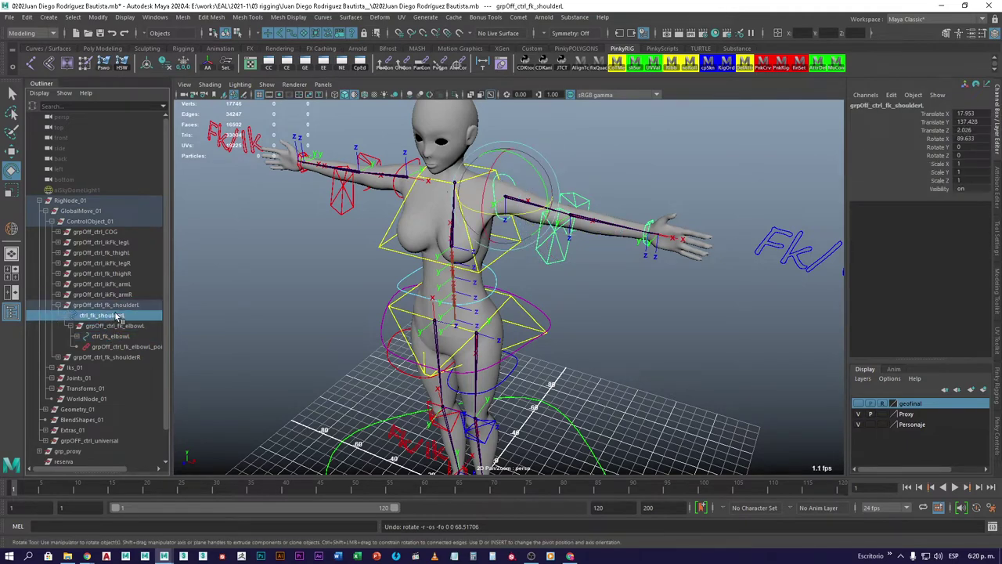
{"action": "left_click", "coordinate": [116, 325]}
Select the chest control ctrl_chest, try moving it, and undo the move
{"action": "mouse_move", "coordinate": [470, 281]}
{"action": "left_mouse_down", "text": "alt"}
{"action": "mouse_move", "coordinate": [493, 202]}
{"action": "mouse_move", "coordinate": [472, 285]}
{"action": "mouse_move", "coordinate": [480, 278]}
{"action": "left_mouse_up", "text": "alt"}
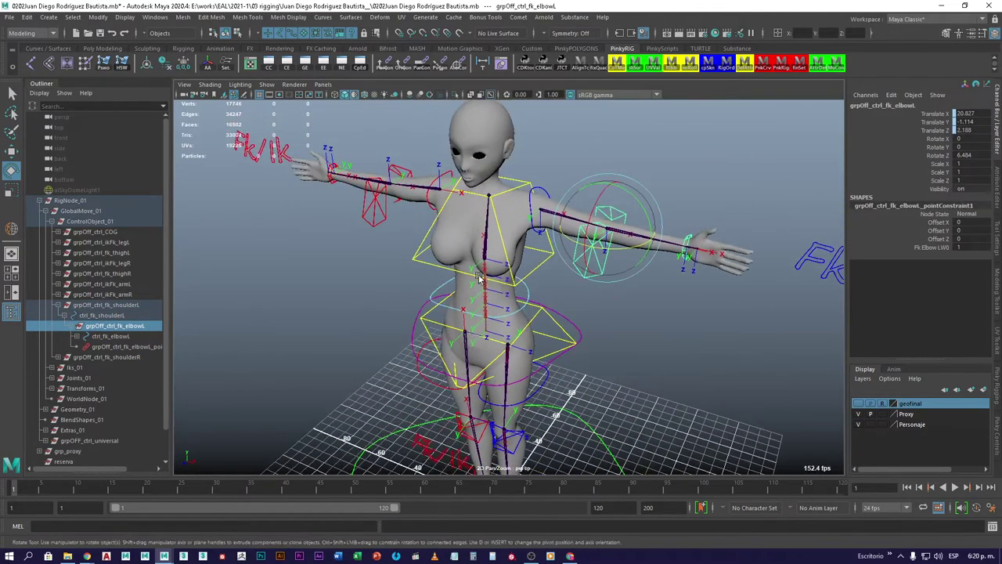
{"action": "left_click", "coordinate": [421, 264]}
{"action": "key", "text": "w"}
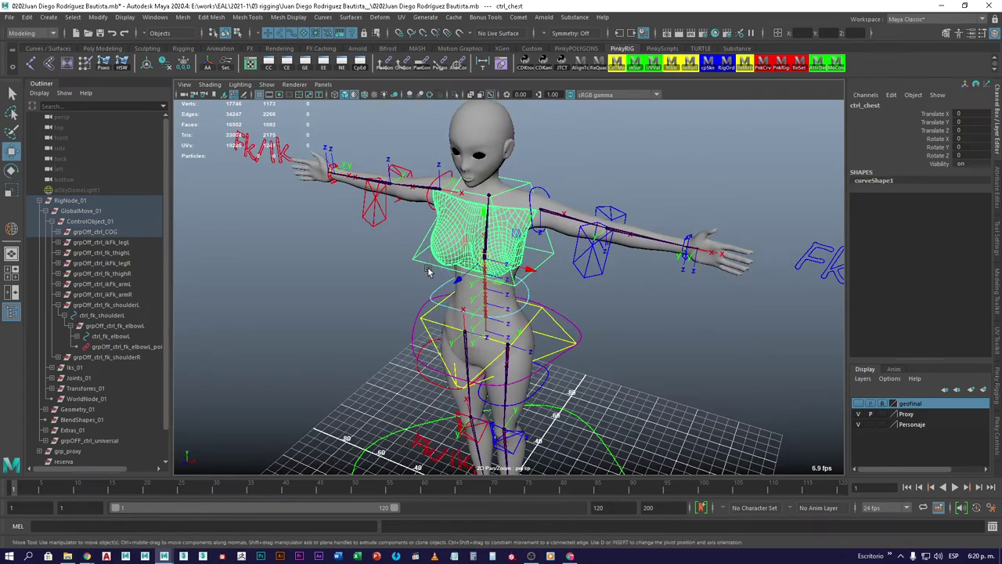
{"action": "left_click_drag", "start_coordinate": [479, 257], "coordinate": [490, 227]}
{"action": "key", "text": "ctrl+z"}
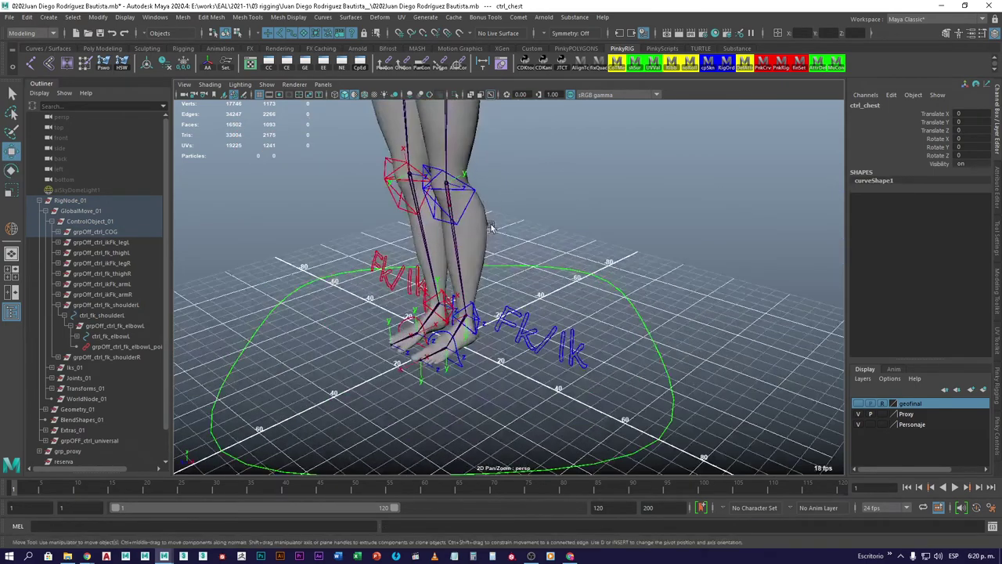
Compare the axis orientation of knee controls ctrl_fk_shinL and ctrl_fk_shinR, and check the channels of grpOff_ctrl_fk_thighR
{"action": "left_click", "coordinate": [439, 209]}
{"action": "left_click_drag", "start_coordinate": [439, 208], "coordinate": [461, 268], "text": "alt"}
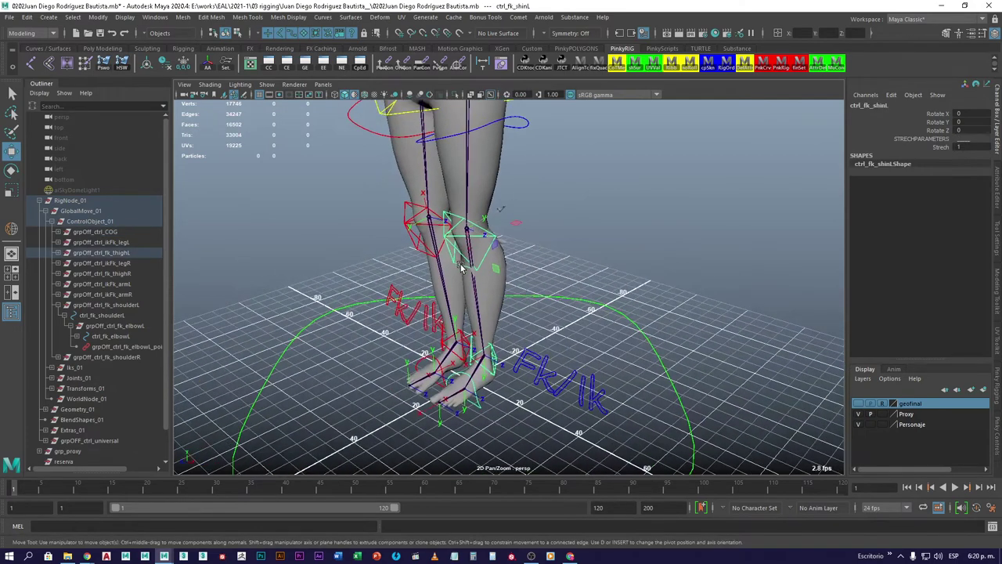
{"action": "scroll", "coordinate": [446, 243], "scroll_direction": "up", "scroll_amount": 5}
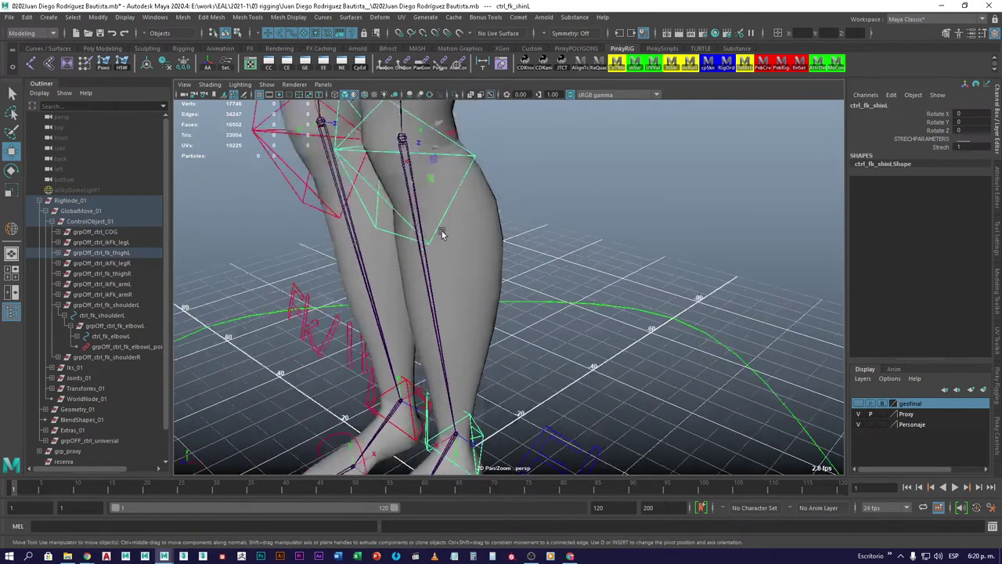
{"action": "left_click_drag", "start_coordinate": [451, 247], "coordinate": [522, 284], "text": "alt"}
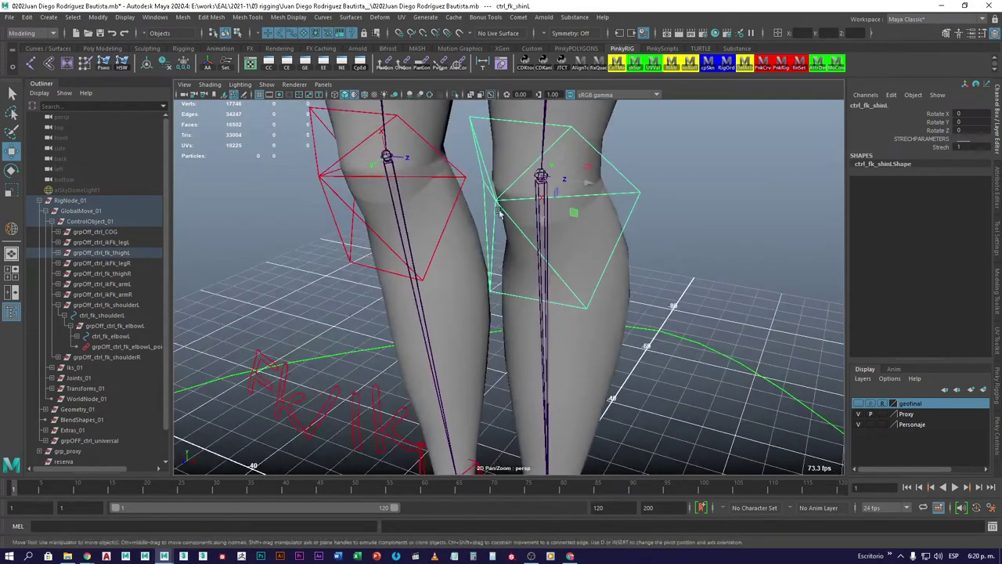
{"action": "left_click", "coordinate": [671, 192]}
{"action": "left_click", "coordinate": [634, 194]}
{"action": "left_click", "coordinate": [339, 196]}
{"action": "left_click_drag", "start_coordinate": [339, 196], "coordinate": [438, 218], "text": "alt"}
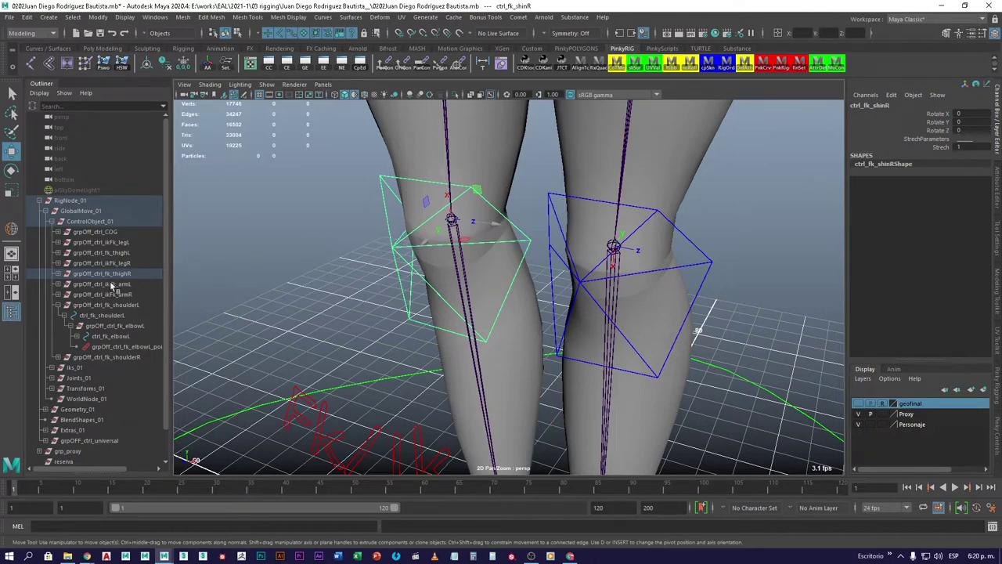
{"action": "left_click", "coordinate": [101, 273]}
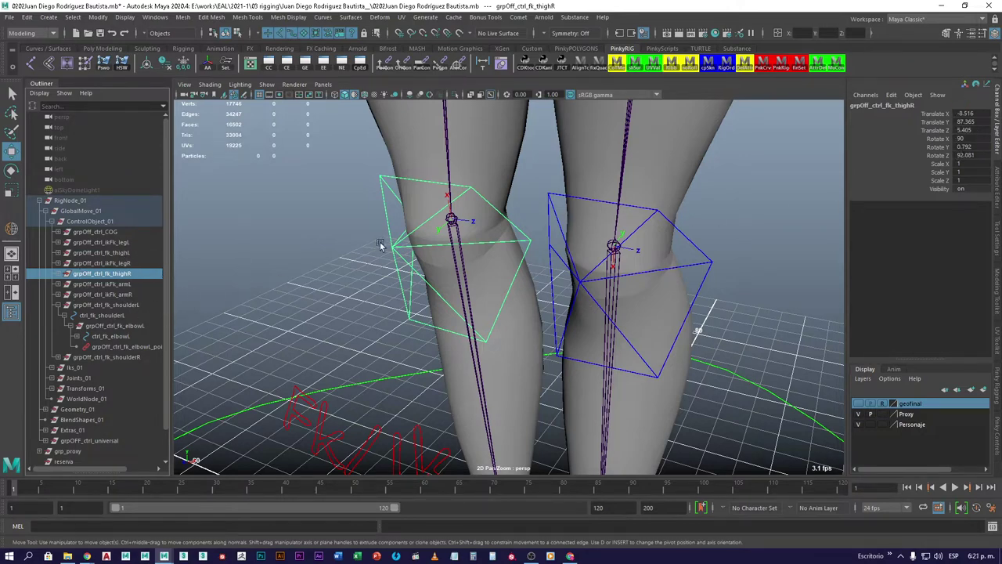
Try rotating the left shin control ctrl_fk_shinL about 27 degrees in Z, and undo the rotation
{"action": "scroll", "coordinate": [657, 294], "scroll_direction": "down", "scroll_amount": 3}
{"action": "left_click_drag", "start_coordinate": [647, 295], "coordinate": [648, 235], "text": "alt"}
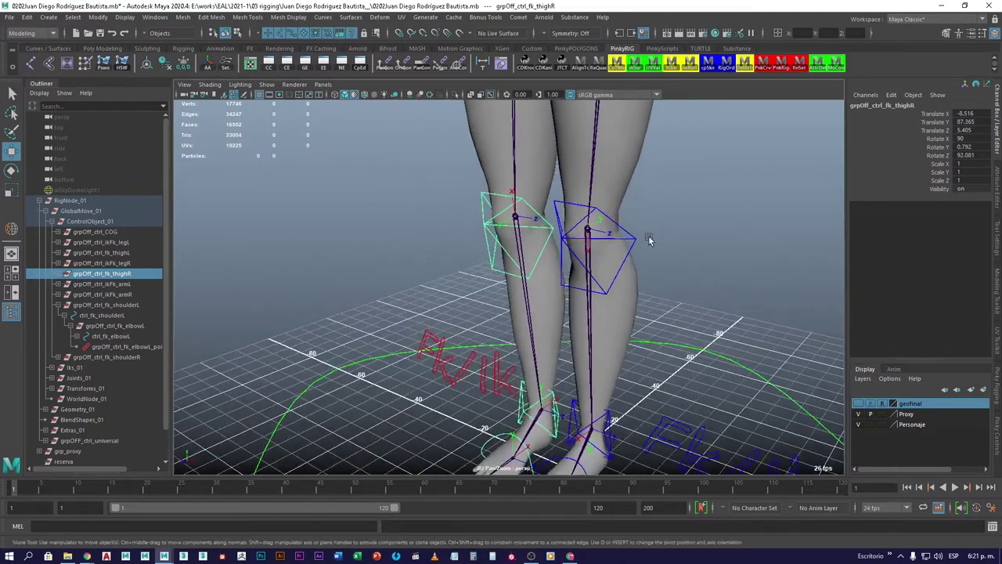
{"action": "left_click", "coordinate": [635, 237]}
{"action": "key", "text": "e"}
{"action": "left_click_drag", "start_coordinate": [566, 224], "coordinate": [569, 226]}
{"action": "key", "text": "ctrl+z"}
Check the channels of offset groups grpOff_ctrl_ikFk_legL, grpOff_ctrl_ikFk_legR, grpOff_ctrl_fk_thighR and grpOff_ctrl_ikFk_armL
{"action": "left_click", "coordinate": [102, 252]}
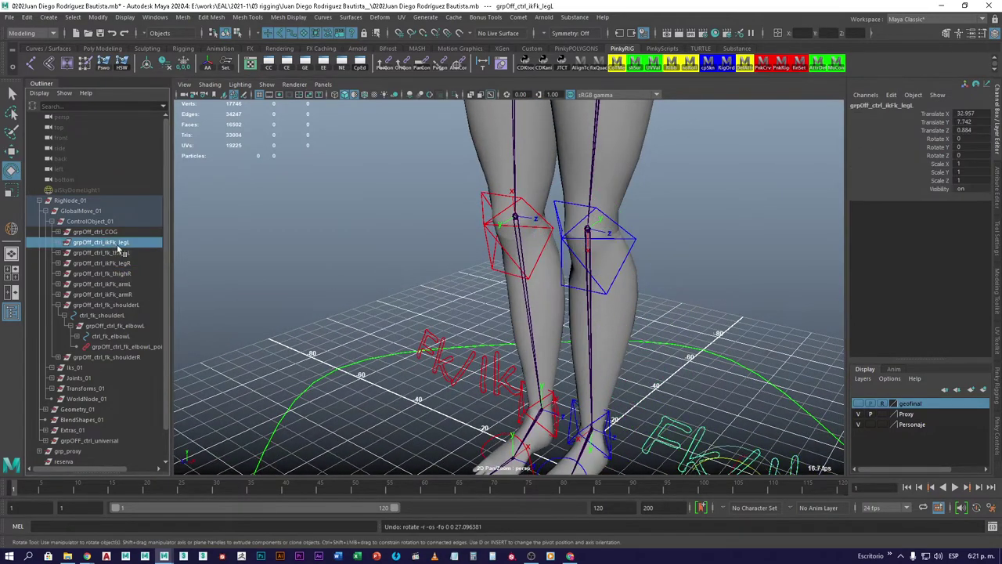
{"action": "left_click", "coordinate": [116, 263]}
{"action": "left_click", "coordinate": [114, 273]}
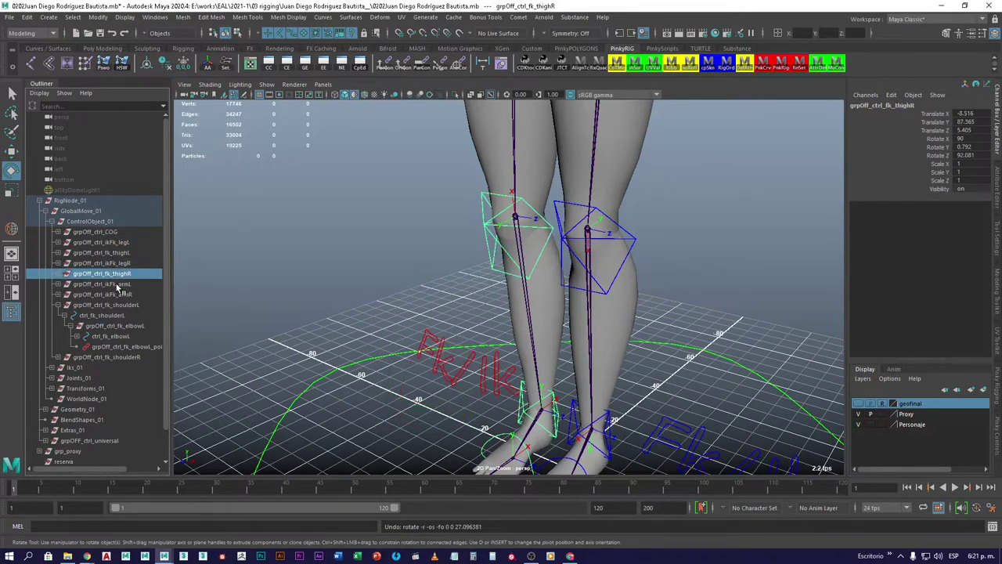
{"action": "left_click", "coordinate": [119, 284]}
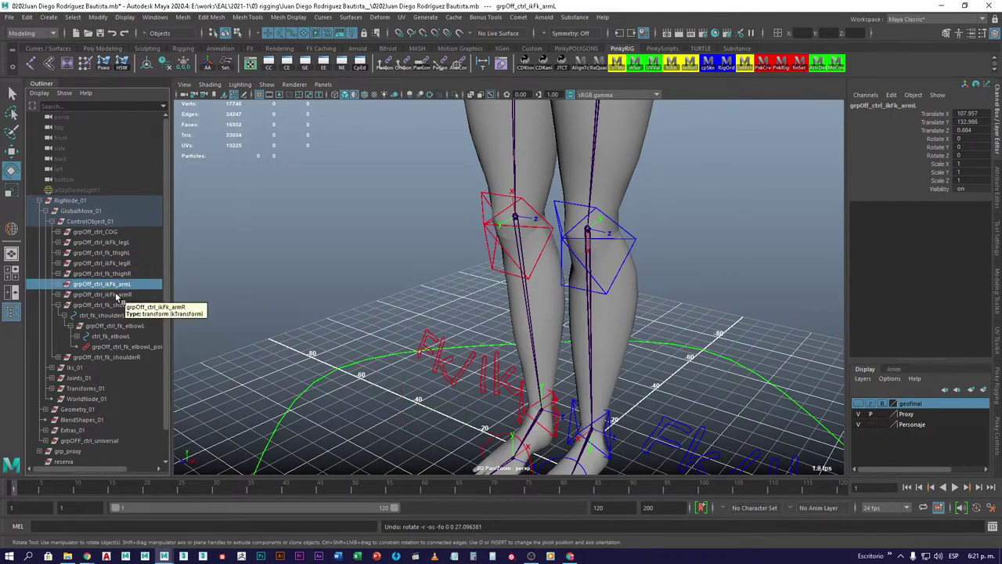
Expand grpOff_ctrl_ikFk_armL and inspect its two child curves, ctrl_ikFk_armL and ctrl_ikFk_armL1
{"action": "left_click", "coordinate": [62, 287]}
{"action": "left_click", "coordinate": [106, 295]}
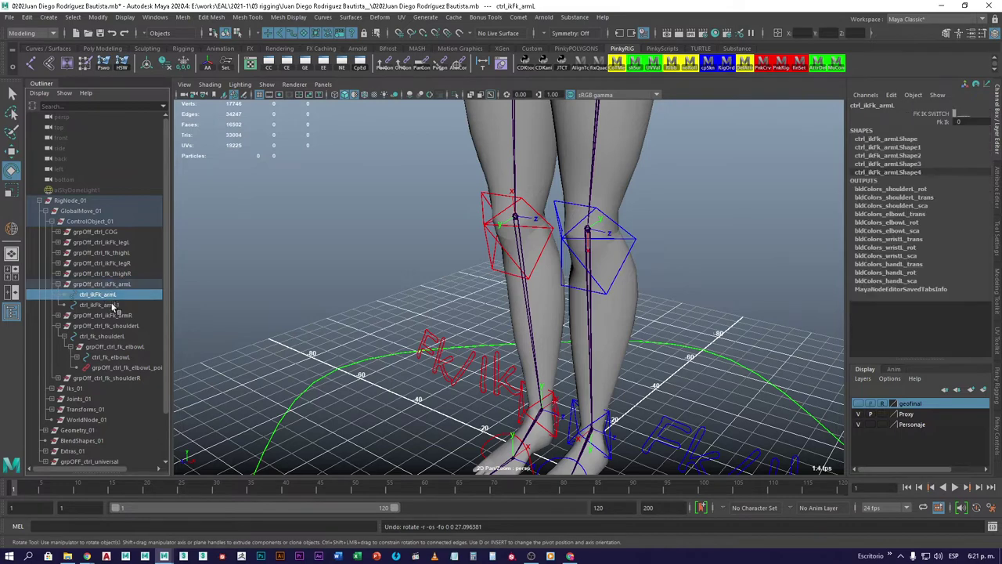
{"action": "left_click", "coordinate": [114, 305]}
{"action": "left_click", "coordinate": [114, 296]}
Review the hierarchy under grpOff_ctrl_fk_thighR and the channels of grpOff_ctrl_ikFk_legR, leaving the expanded thigh and arm groups collapsed
{"action": "middle_click_drag", "start_coordinate": [113, 295], "coordinate": [114, 275]}
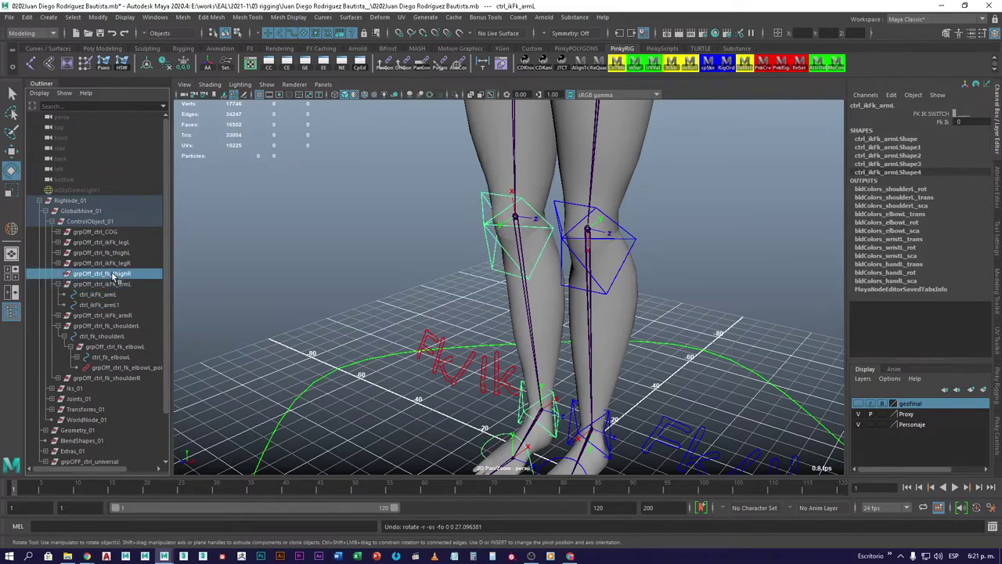
{"action": "left_click", "coordinate": [58, 274]}
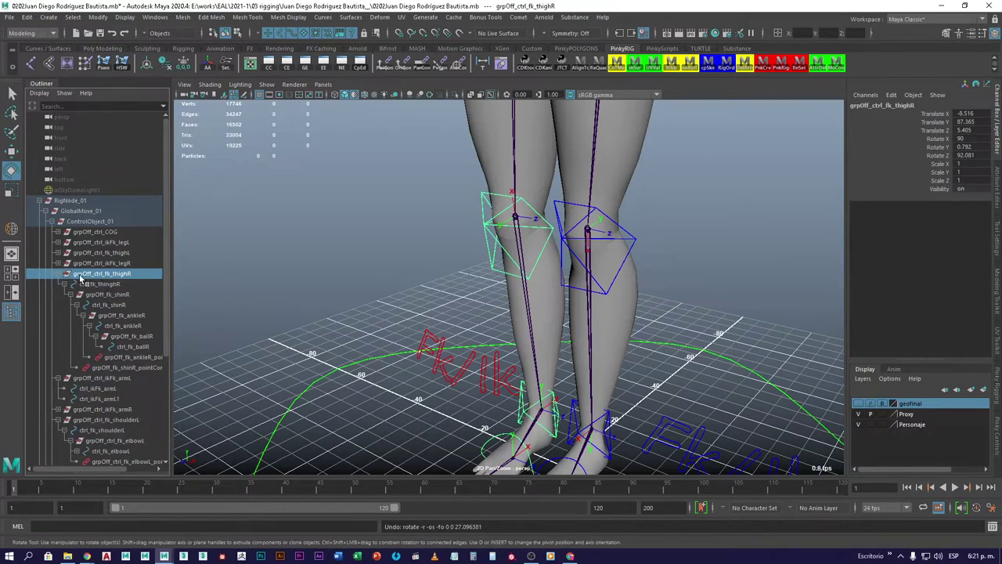
{"action": "left_click", "coordinate": [57, 274]}
{"action": "left_click", "coordinate": [100, 264]}
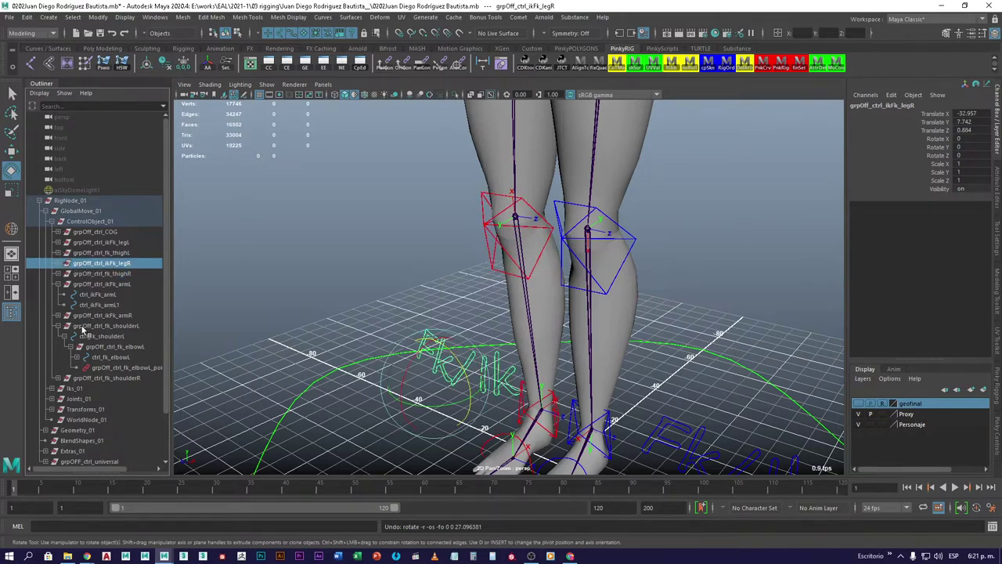
{"action": "left_click", "coordinate": [57, 285]}
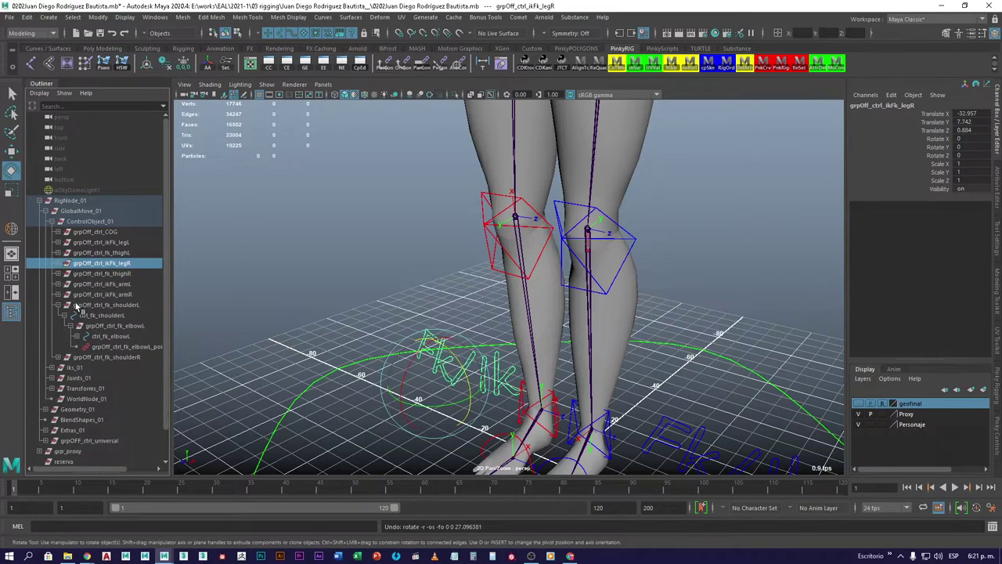
Inspect grpOff_ctrl_ikFk_armR, select the offset groups from grpOff_ctrl_ikFk_legL to grpOff_ctrl_ikFk_armR, and collapse grpOff_ctrl_fk_shoulderL
{"action": "left_click", "coordinate": [101, 295]}
{"action": "left_click_drag", "start_coordinate": [329, 329], "coordinate": [276, 242], "text": "alt"}
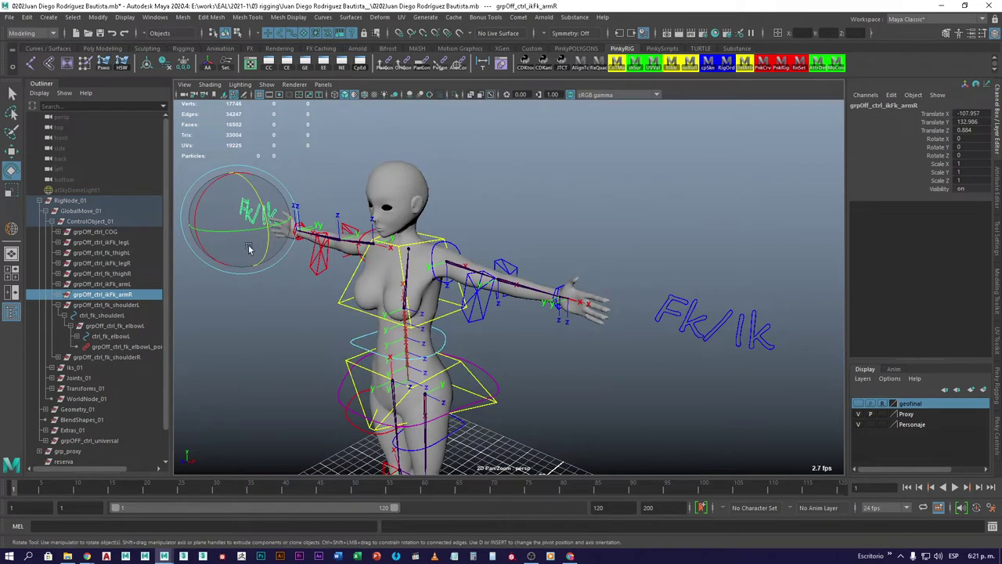
{"action": "left_click_drag", "start_coordinate": [117, 245], "coordinate": [129, 295]}
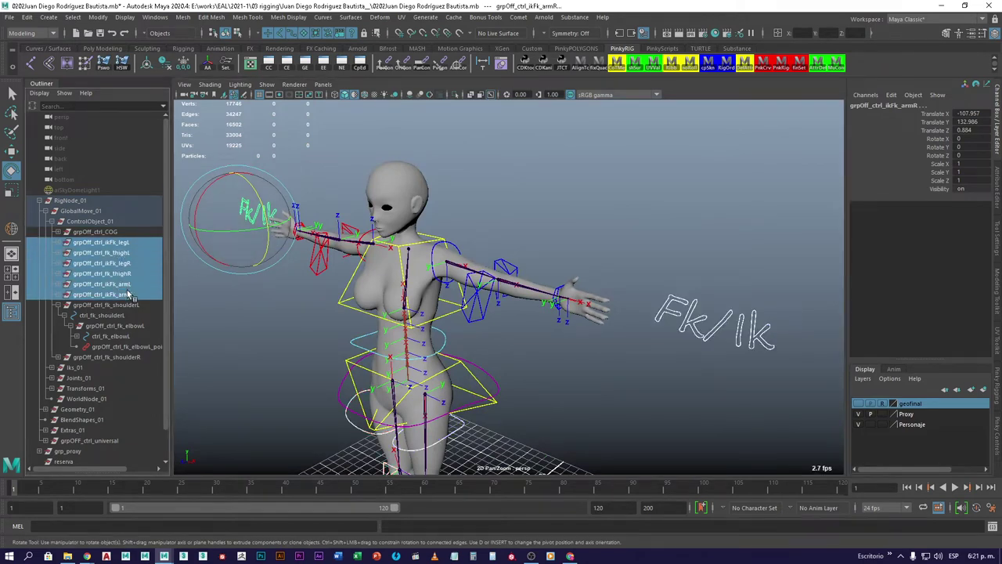
{"action": "left_click", "coordinate": [58, 305]}
Bend the left leg's FK knee control and test the Fk Ik switch of ctrl_ikFk_legL, leaving it at 1
{"action": "left_click_drag", "start_coordinate": [413, 384], "coordinate": [513, 278], "text": "alt"}
{"action": "left_click", "coordinate": [597, 405]}
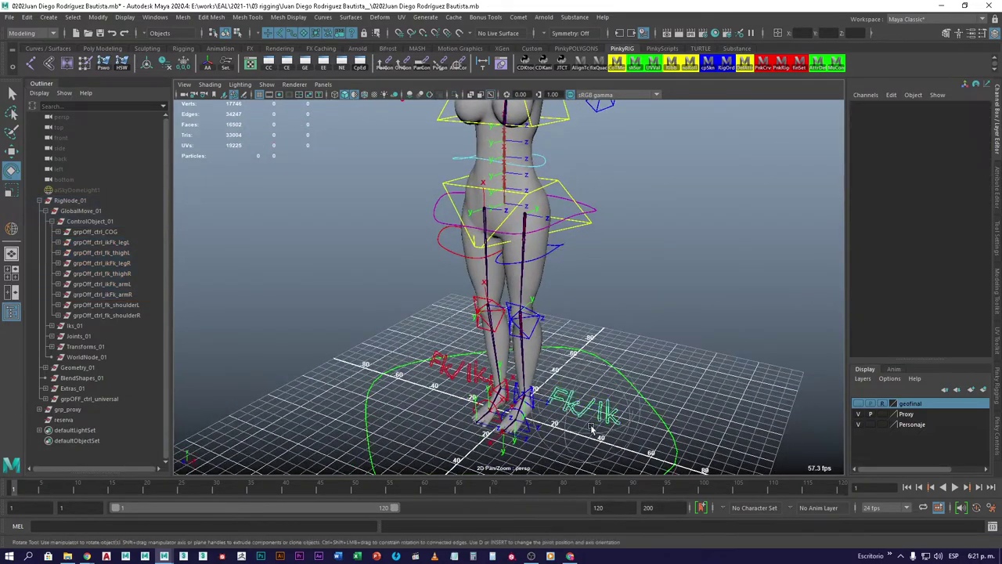
{"action": "left_click_drag", "start_coordinate": [599, 408], "coordinate": [427, 284], "text": "alt"}
{"action": "left_click", "coordinate": [447, 291]}
{"action": "left_click", "coordinate": [539, 383]}
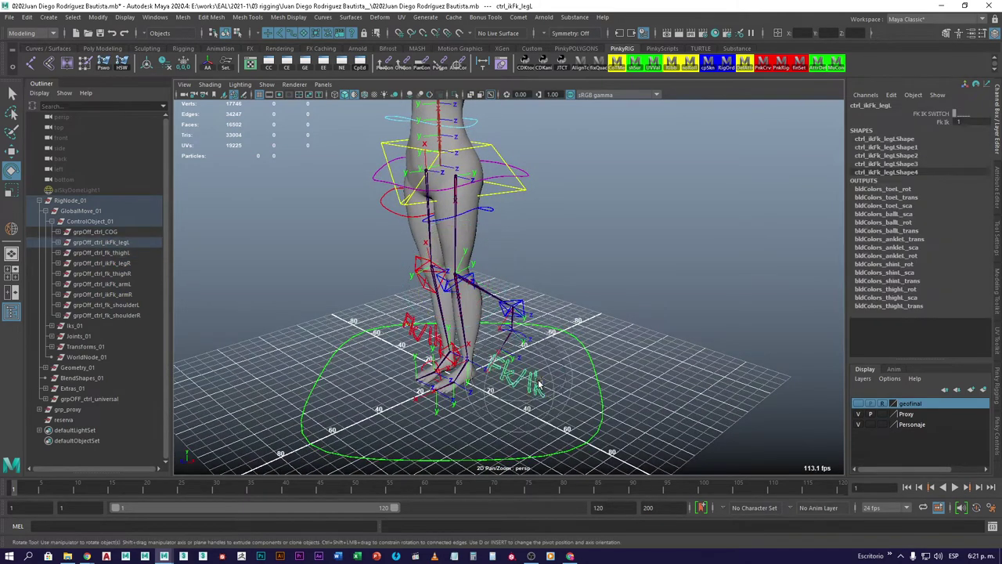
{"action": "left_click", "coordinate": [940, 122]}
{"action": "middle_click_drag", "start_coordinate": [729, 222], "coordinate": [717, 294]}
{"action": "left_click_drag", "start_coordinate": [573, 218], "coordinate": [242, 287], "text": "alt"}
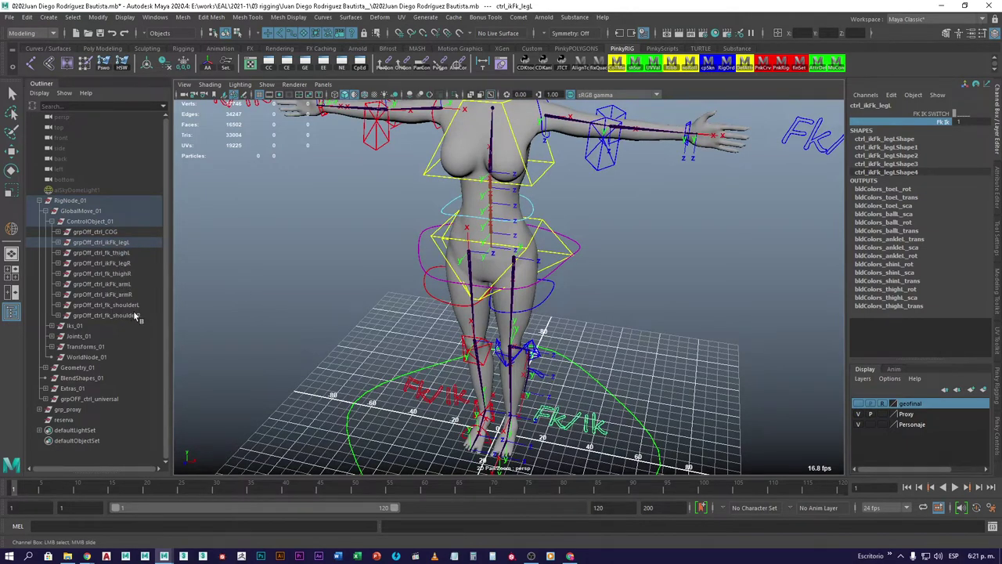
Compare the channels of the offset groups grpOff_ctrl_fk_shoulderL and grpOff_ctrl_ikFk_armR
{"action": "left_click_drag", "start_coordinate": [561, 259], "coordinate": [254, 379], "text": "alt"}
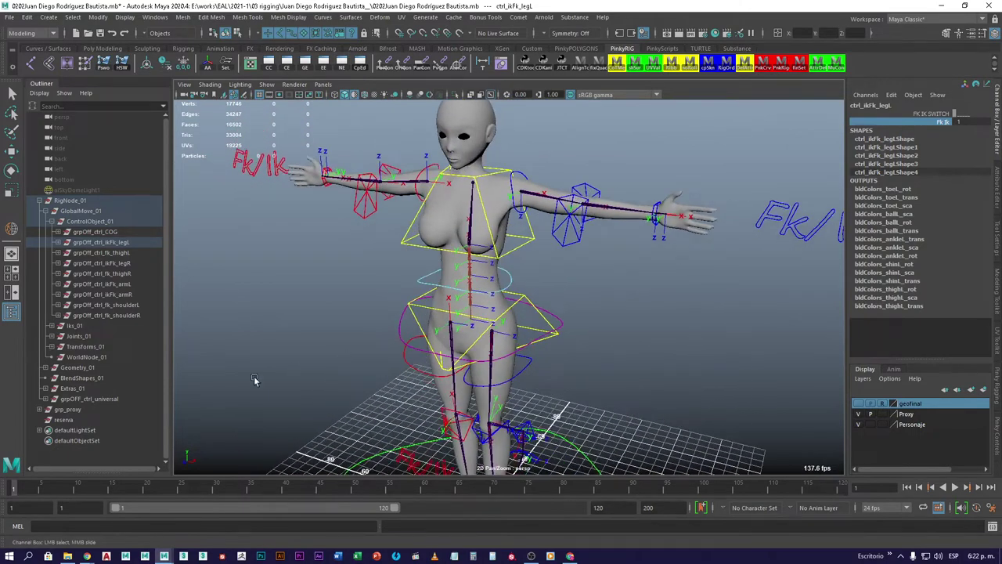
{"action": "left_click", "coordinate": [115, 304]}
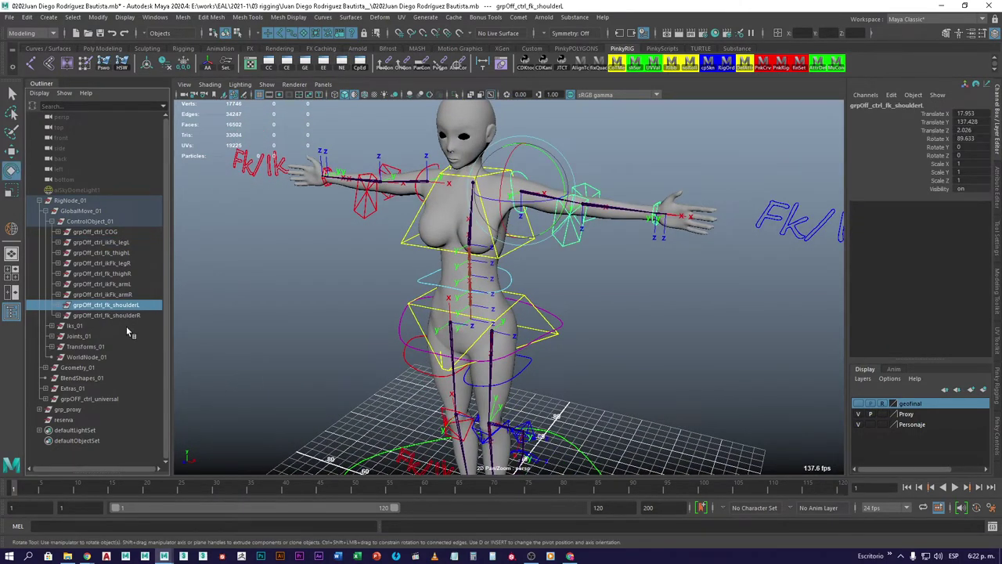
{"action": "middle_click_drag", "start_coordinate": [492, 266], "coordinate": [539, 305], "text": "alt"}
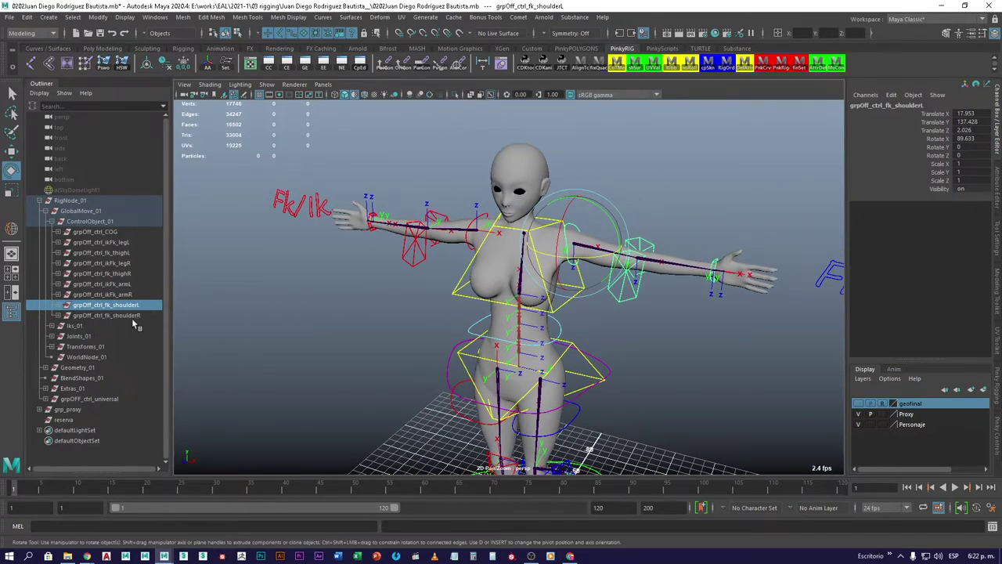
{"action": "left_click", "coordinate": [117, 294]}
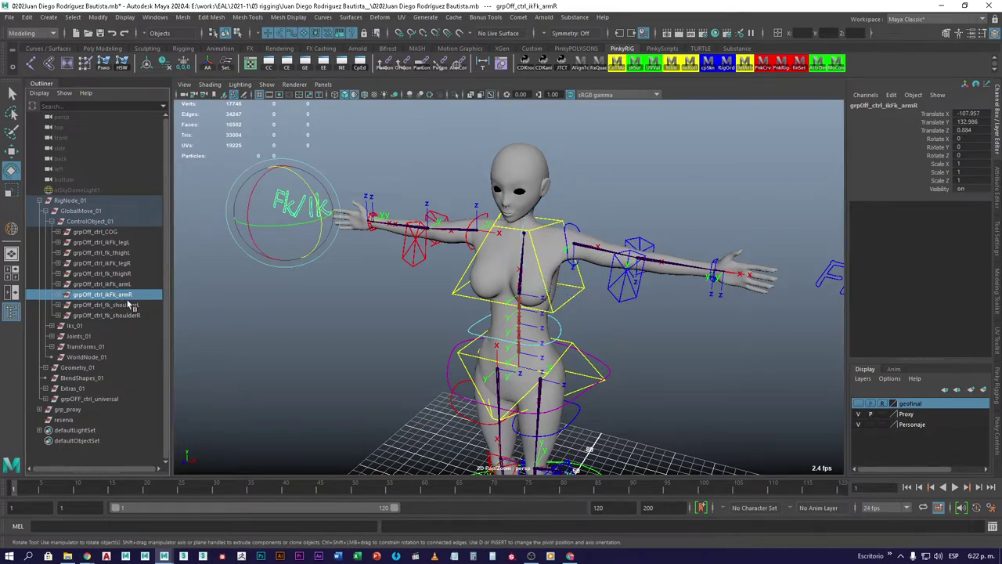
{"action": "left_click", "coordinate": [124, 305]}
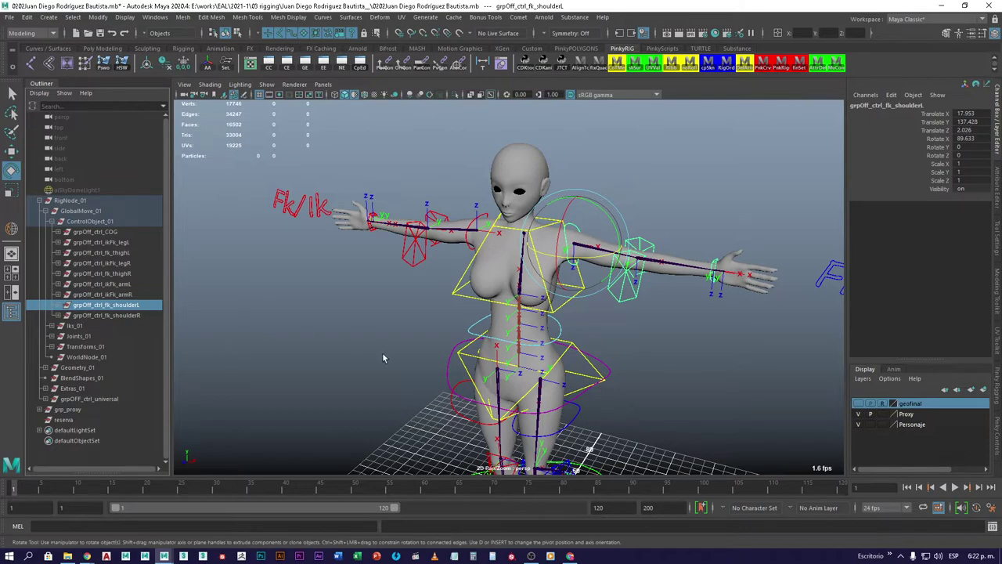
Select the main ground control ctrl_universal, try moving the whole rig with it, and undo the move
{"action": "left_click_drag", "start_coordinate": [470, 436], "coordinate": [466, 403], "text": "alt"}
{"action": "left_click", "coordinate": [470, 384]}
{"action": "scroll", "coordinate": [470, 383], "scroll_direction": "down", "scroll_amount": 2}
{"action": "key", "text": "w"}
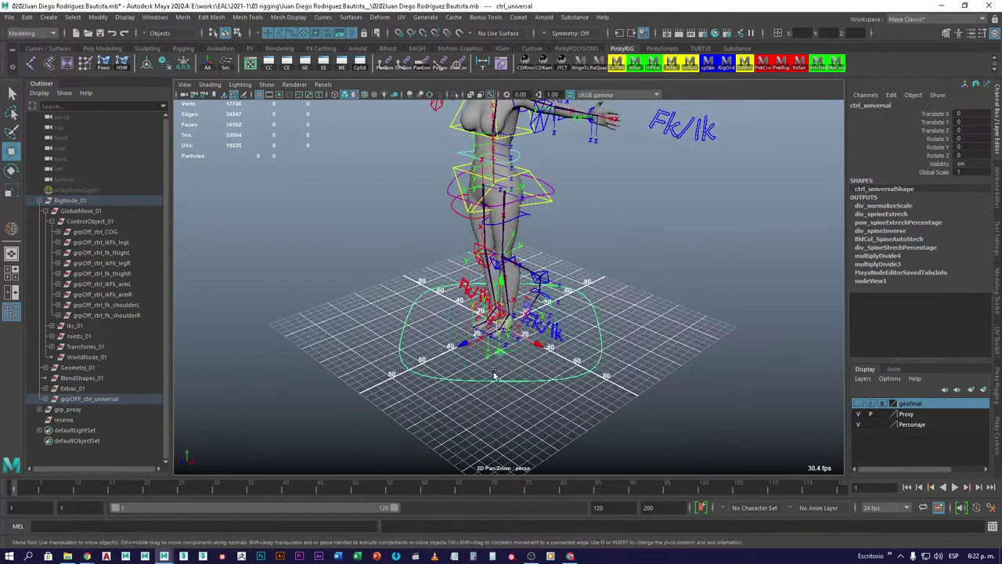
{"action": "left_click_drag", "start_coordinate": [503, 329], "coordinate": [469, 368]}
{"action": "key", "text": "ctrl+z"}
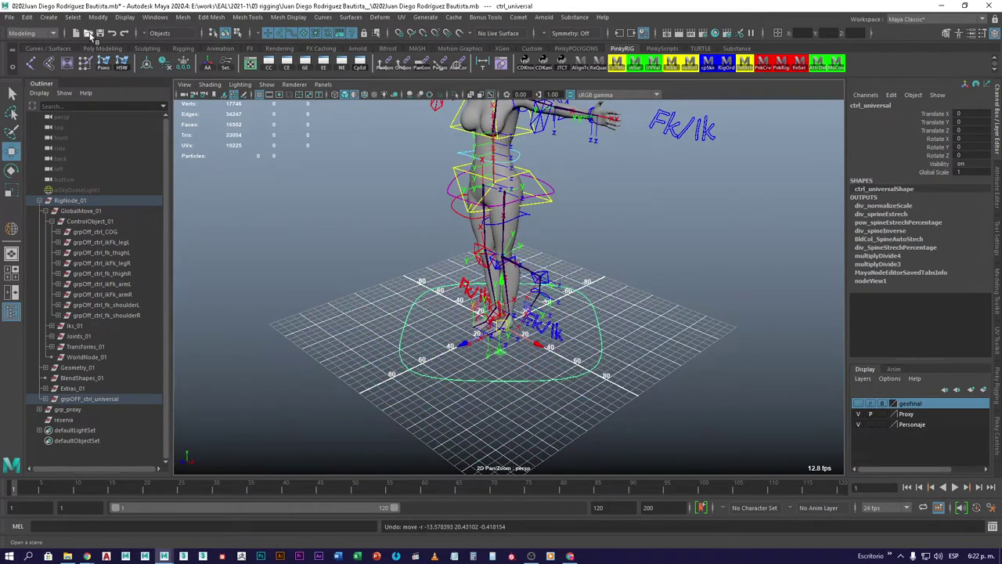
Select the left shoulder control ctrl_fk_shoulderL, try rotating it about 76 degrees in Z, and undo the rotation
{"action": "left_click_drag", "start_coordinate": [501, 313], "coordinate": [474, 329], "text": "alt"}
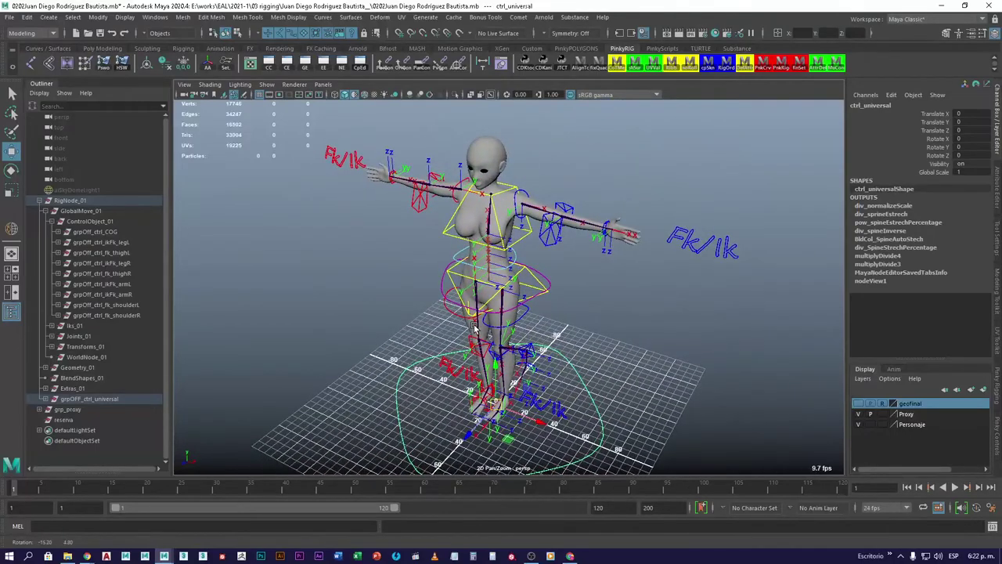
{"action": "right_click_drag", "start_coordinate": [473, 329], "coordinate": [537, 264], "text": "alt"}
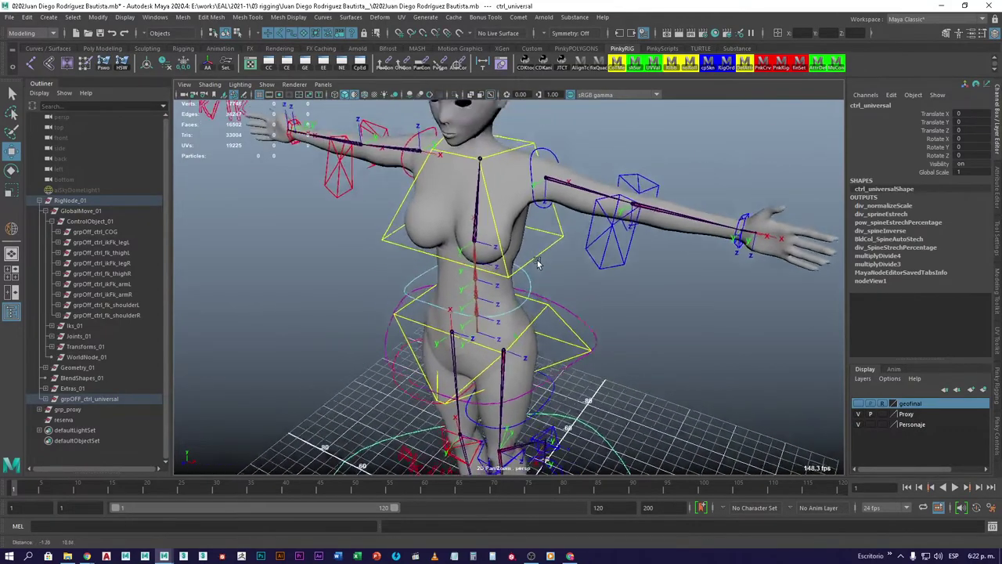
{"action": "left_click_drag", "start_coordinate": [537, 264], "coordinate": [546, 306], "text": "alt"}
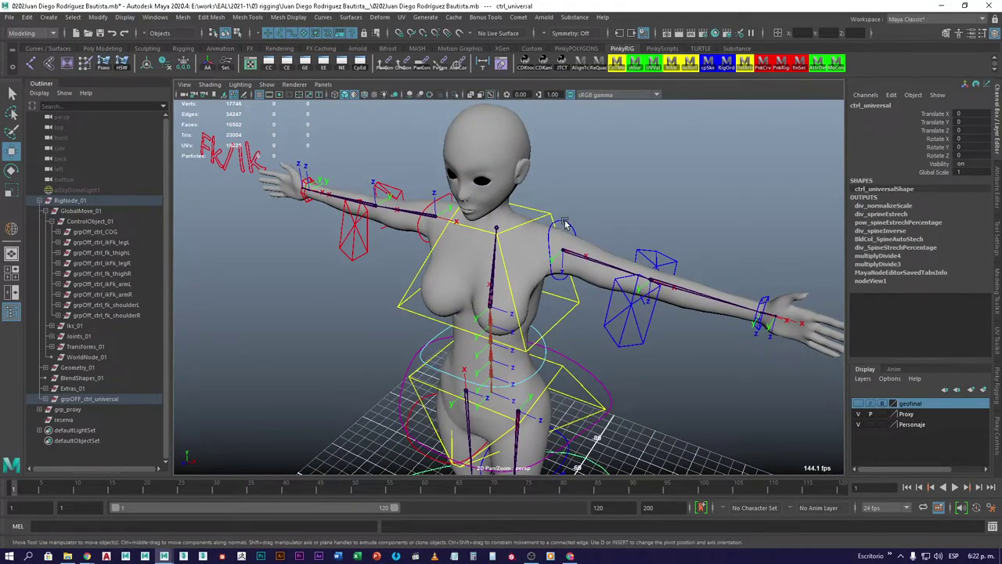
{"action": "left_click", "coordinate": [605, 285]}
{"action": "key", "text": "e"}
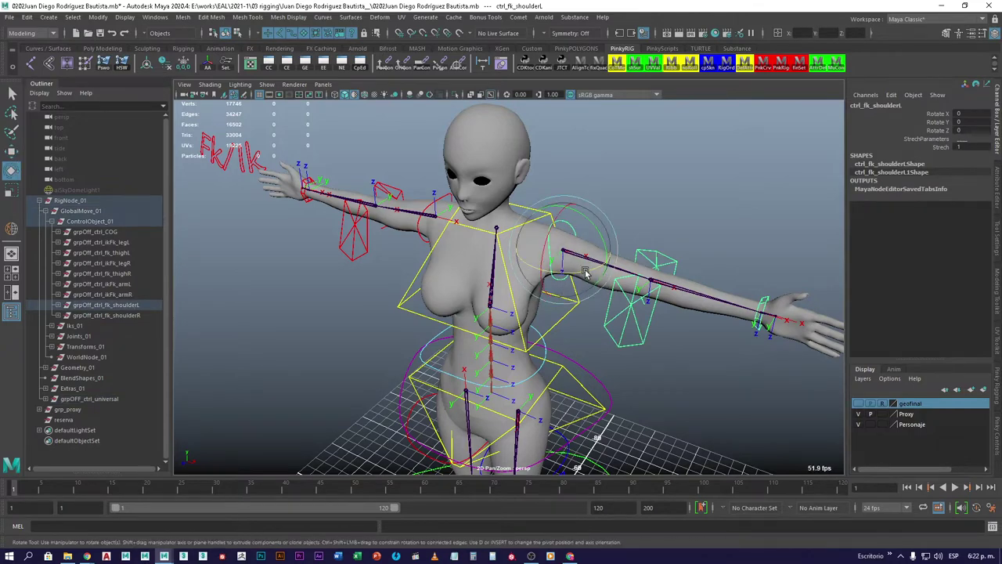
{"action": "left_click_drag", "start_coordinate": [549, 262], "coordinate": [534, 292]}
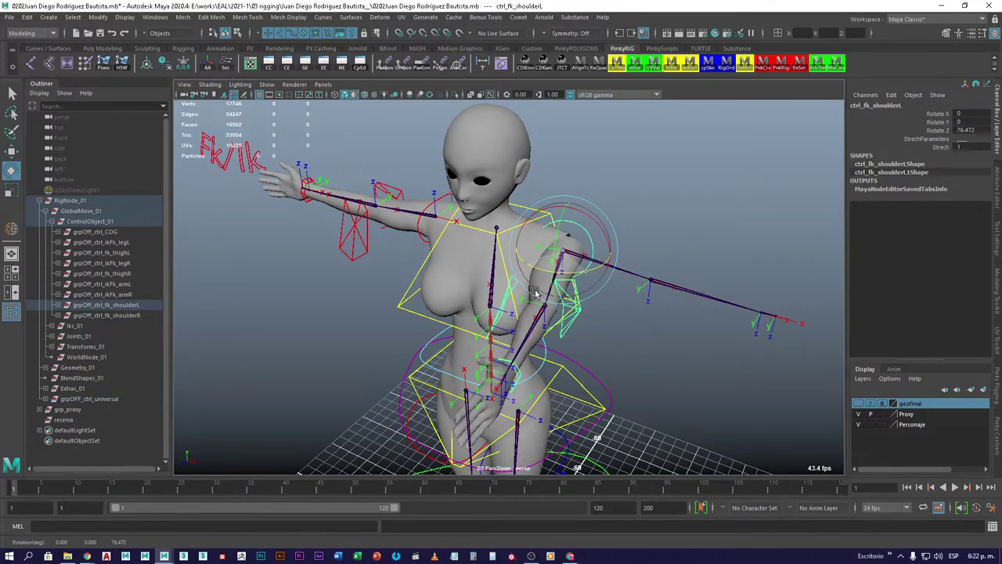
{"action": "left_click_drag", "start_coordinate": [638, 358], "coordinate": [528, 329], "text": "alt"}
{"action": "key", "text": "ctrl+z"}
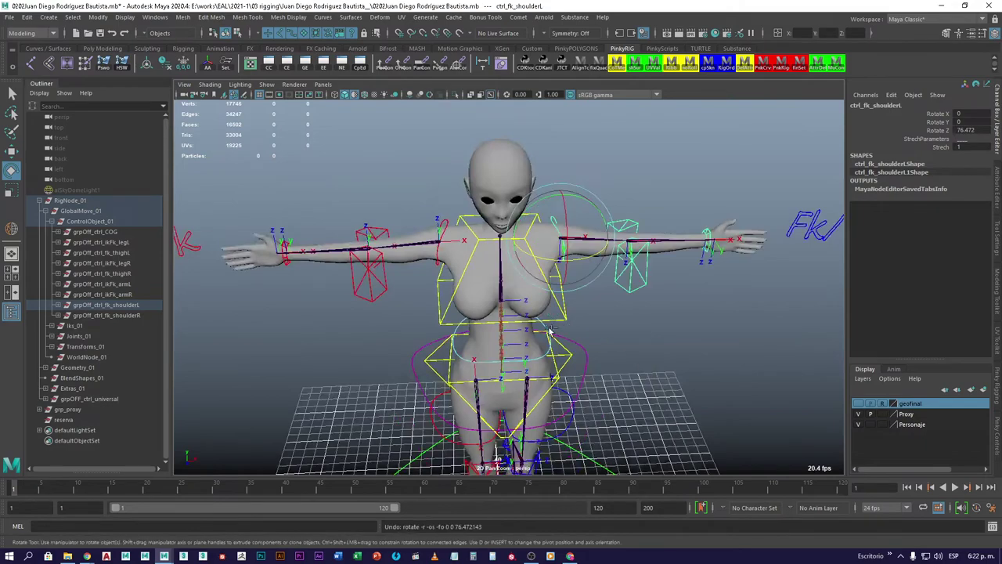
Open the scene 0202character.0017.mb from another student's folder under 03 rigging, without saving changes to the current scene
{"action": "left_click_drag", "start_coordinate": [522, 330], "coordinate": [391, 314], "text": "alt"}
{"action": "left_click", "coordinate": [90, 34]}
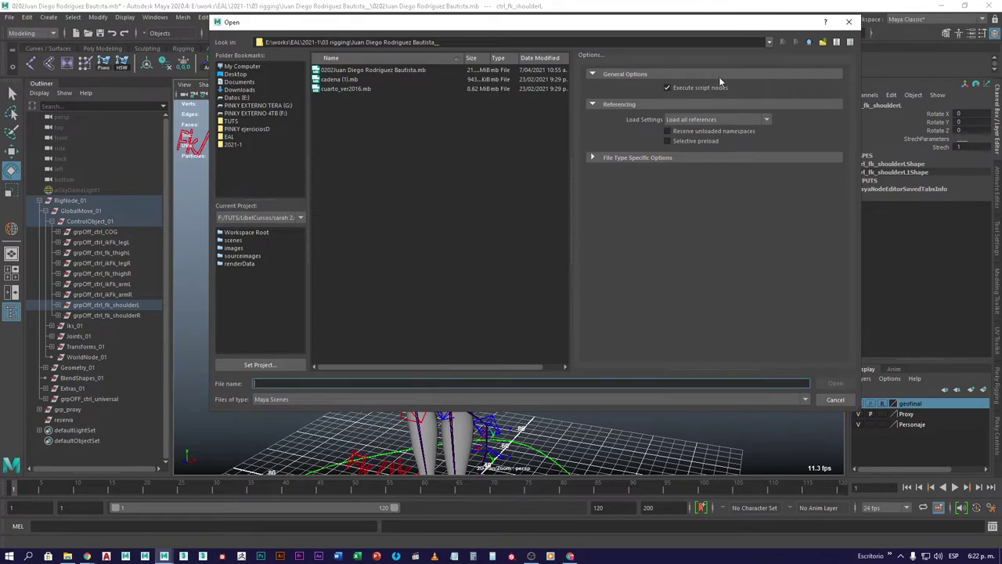
{"action": "left_click", "coordinate": [809, 43]}
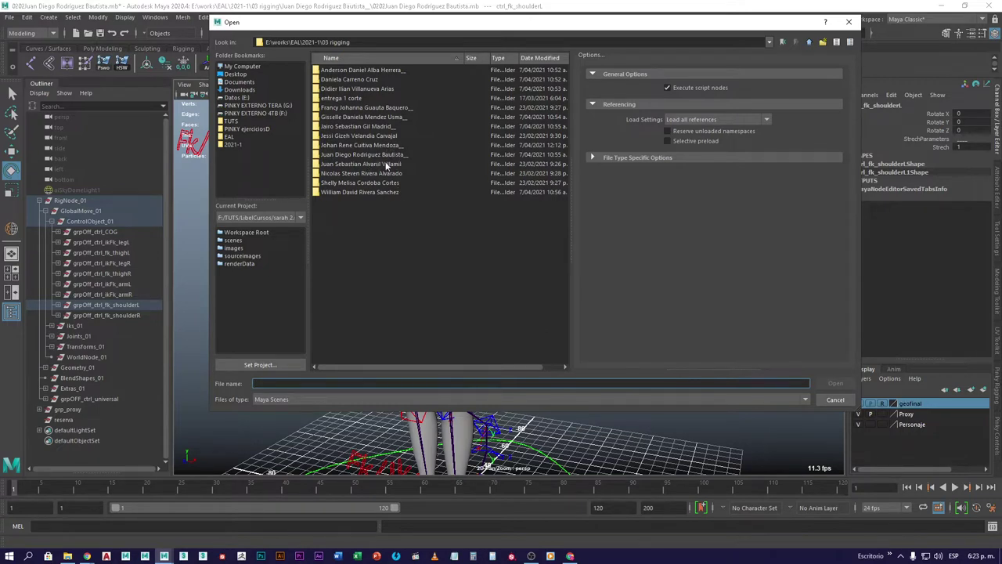
{"action": "left_click", "coordinate": [363, 126]}
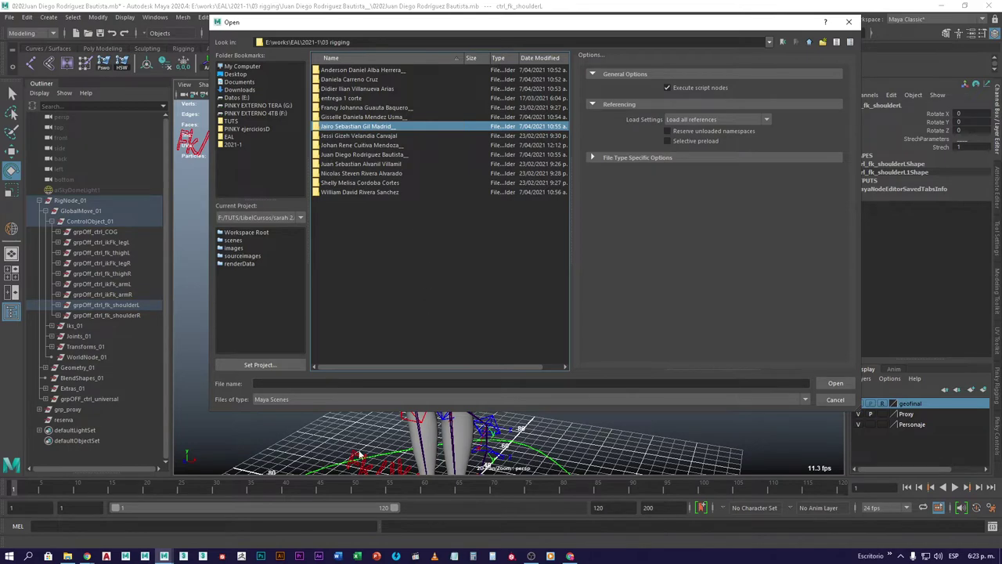
{"action": "double_click", "coordinate": [363, 128]}
{"action": "double_click", "coordinate": [369, 71]}
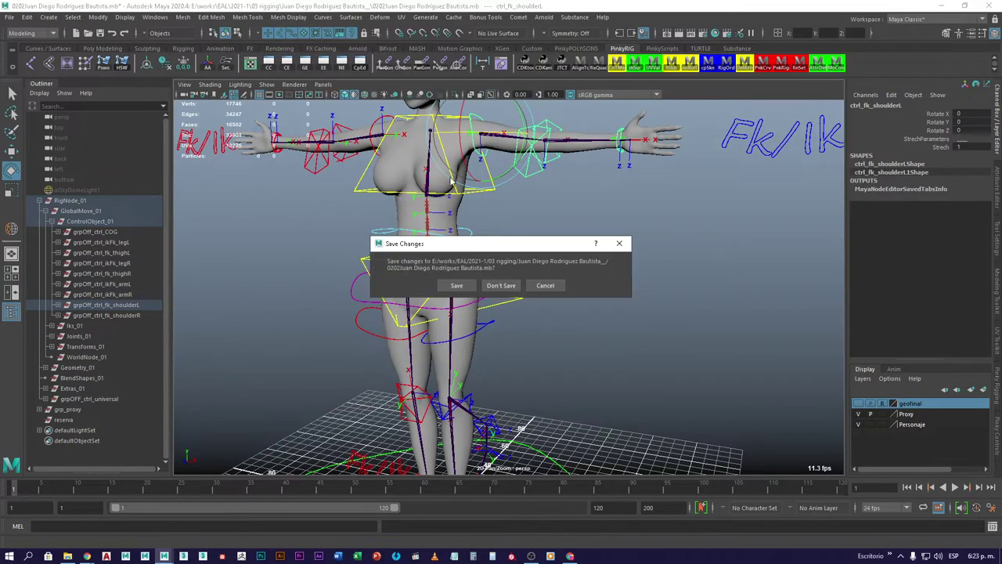
{"action": "left_click", "coordinate": [501, 286]}
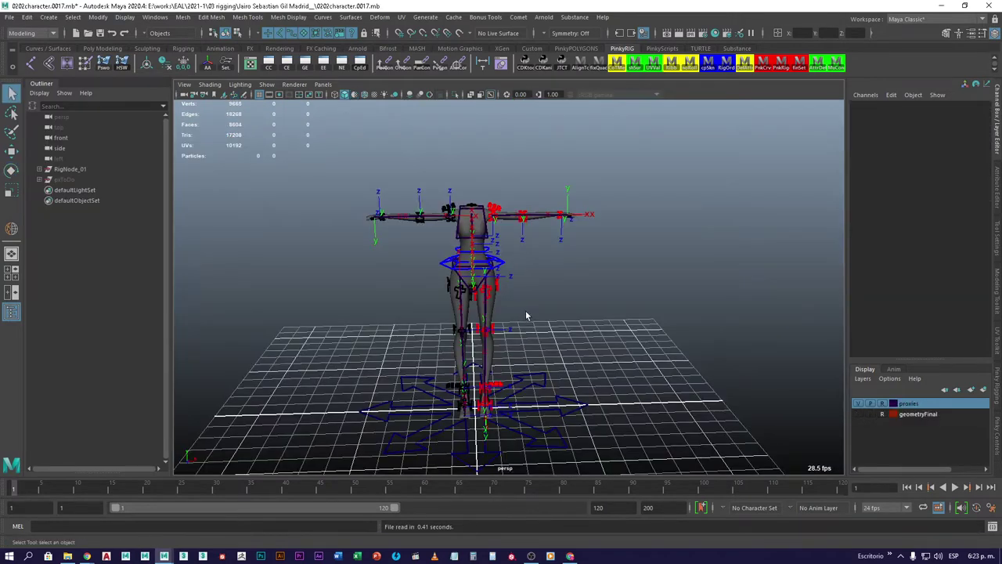
Select the left arm's FK elbow control ctr_left_fk_elbow and inspect its channels
{"action": "left_click_drag", "start_coordinate": [523, 265], "coordinate": [488, 303], "text": "alt"}
{"action": "scroll", "coordinate": [488, 302], "scroll_direction": "up", "scroll_amount": 6}
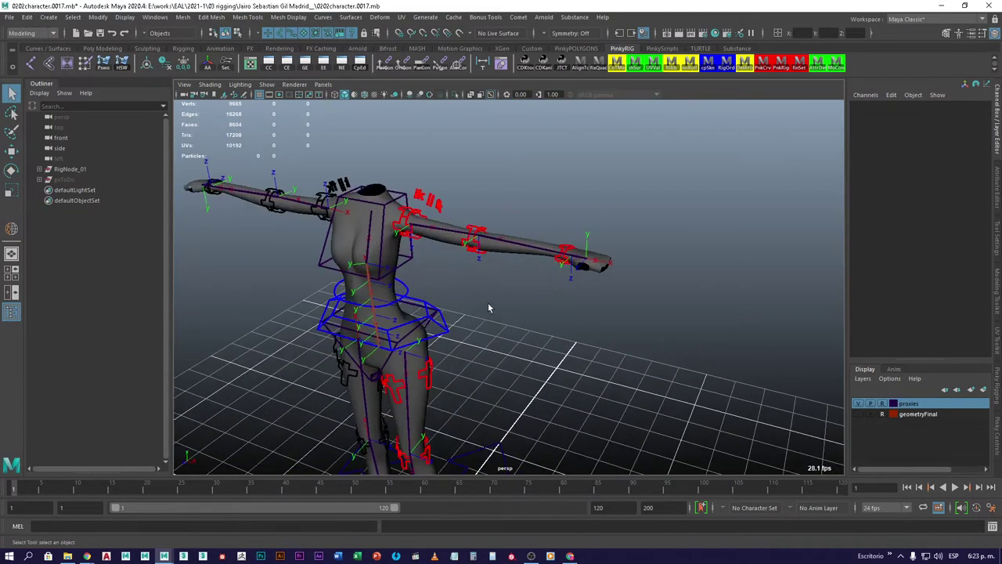
{"action": "left_click", "coordinate": [437, 181]}
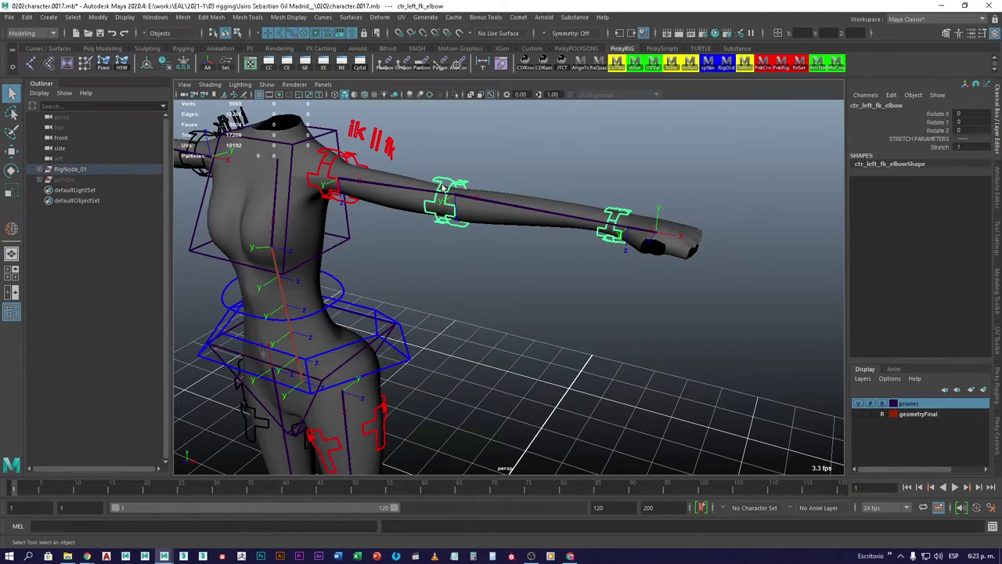
{"action": "mouse_move", "coordinate": [442, 233]}
{"action": "left_mouse_down", "text": "alt"}
{"action": "mouse_move", "coordinate": [369, 263]}
{"action": "mouse_move", "coordinate": [422, 266]}
{"action": "mouse_move", "coordinate": [310, 301]}
{"action": "mouse_move", "coordinate": [583, 447]}
{"action": "mouse_move", "coordinate": [460, 227]}
{"action": "left_mouse_up", "text": "alt"}
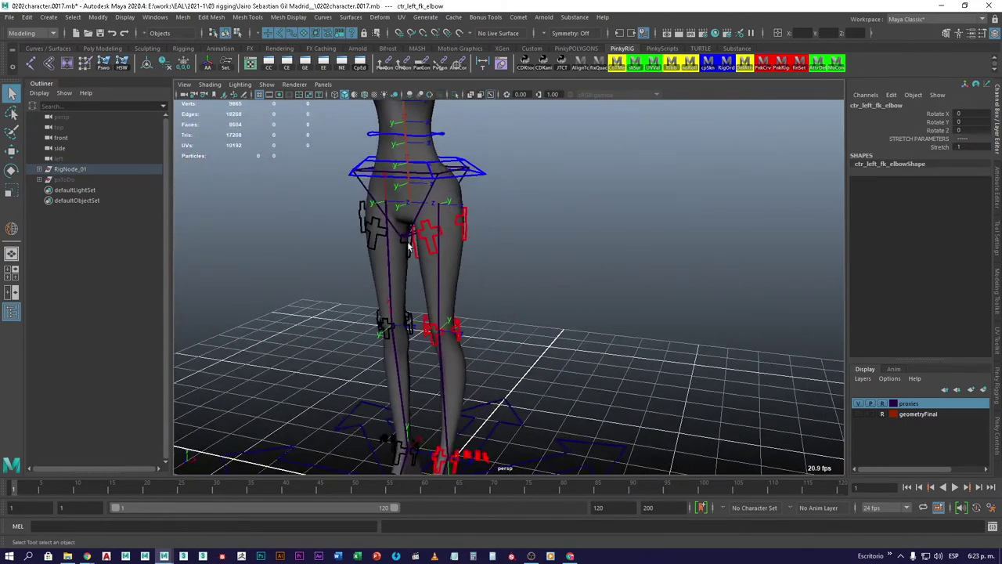
Try rotating the left FK thigh control about 42 degrees in Z and the right FK thigh control, undoing each rotation
{"action": "left_click", "coordinate": [463, 234]}
{"action": "key", "text": "e"}
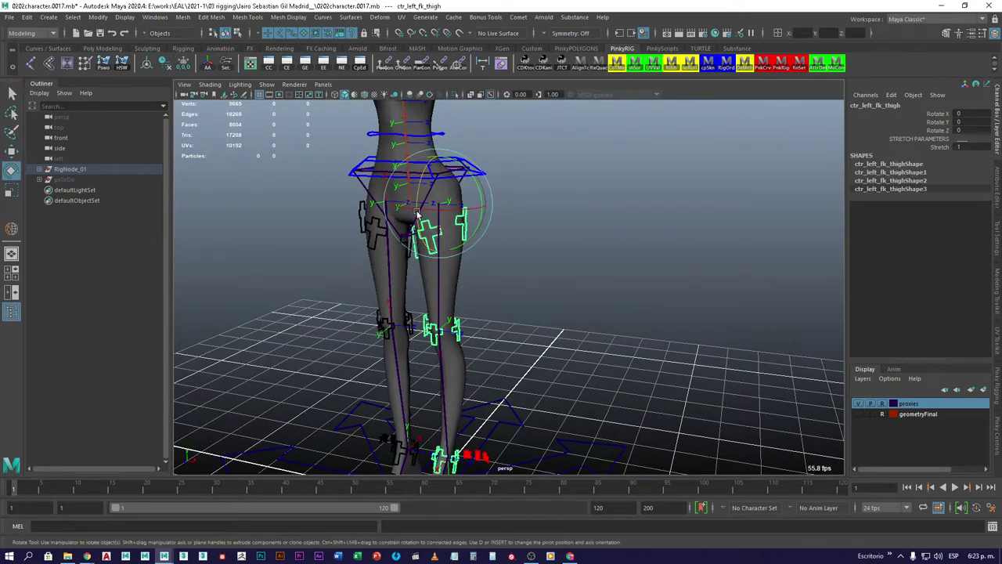
{"action": "left_click_drag", "start_coordinate": [419, 218], "coordinate": [424, 248]}
{"action": "key", "text": "ctrl+z"}
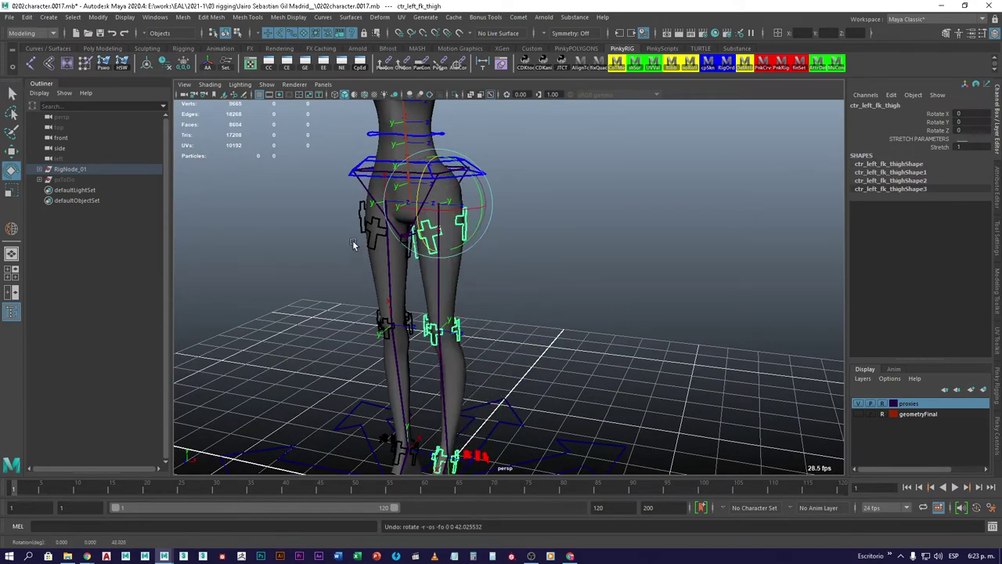
{"action": "left_click", "coordinate": [366, 249]}
{"action": "mouse_move", "coordinate": [372, 227]}
{"action": "left_mouse_down"}
{"action": "mouse_move", "coordinate": [364, 213]}
{"action": "mouse_move", "coordinate": [368, 223]}
{"action": "left_mouse_up"}
{"action": "key", "text": "ctrl+z"}
Reveal the right FK thigh control in the hierarchy and check the channels of its offset group gp_ctr_right_fk_thigh
{"action": "scroll", "coordinate": [360, 205], "scroll_direction": "up", "scroll_amount": 3}
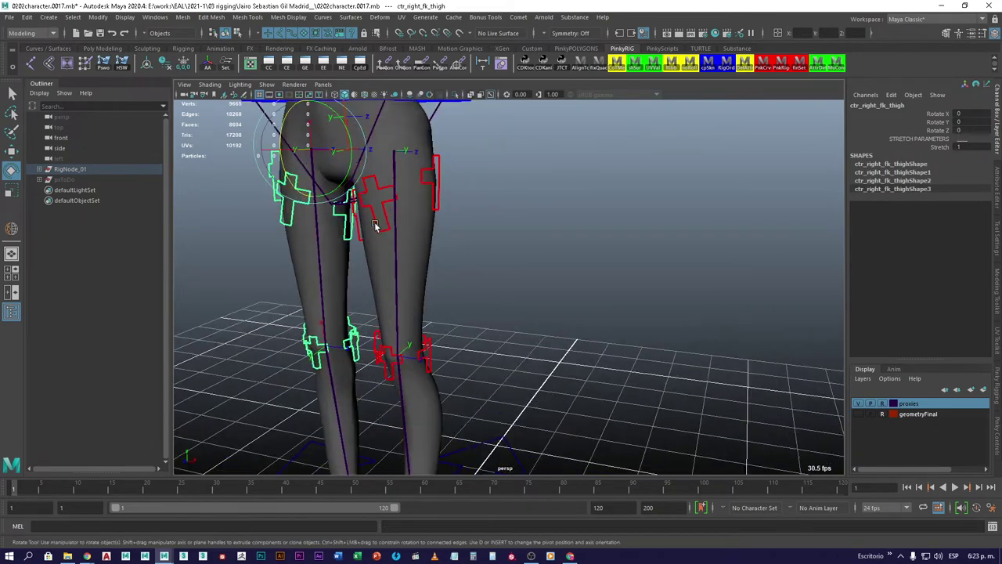
{"action": "key", "text": "w"}
{"action": "middle_click_drag", "start_coordinate": [348, 188], "coordinate": [438, 313], "text": "alt"}
{"action": "scroll", "coordinate": [438, 313], "scroll_direction": "up", "scroll_amount": 3}
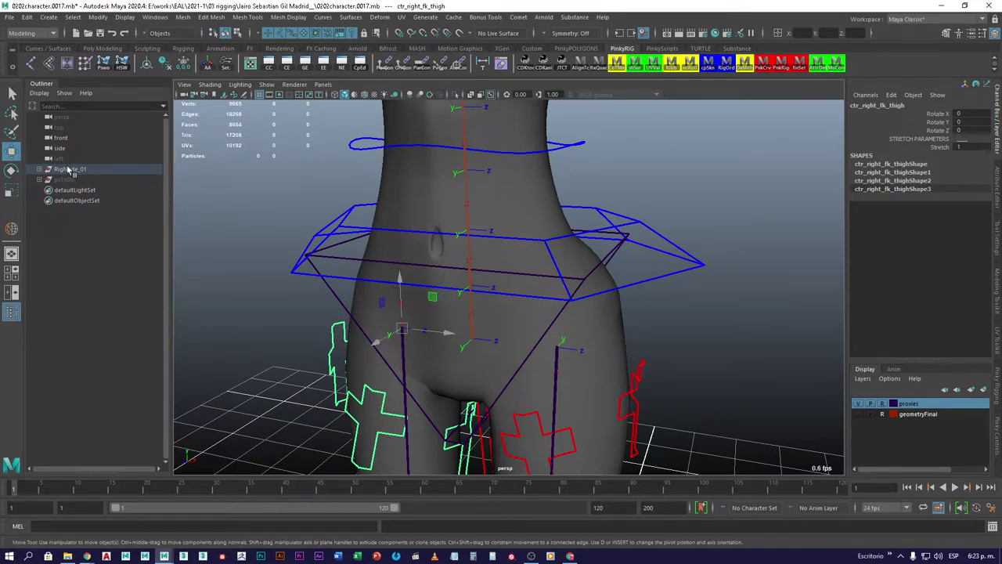
{"action": "key", "text": "f"}
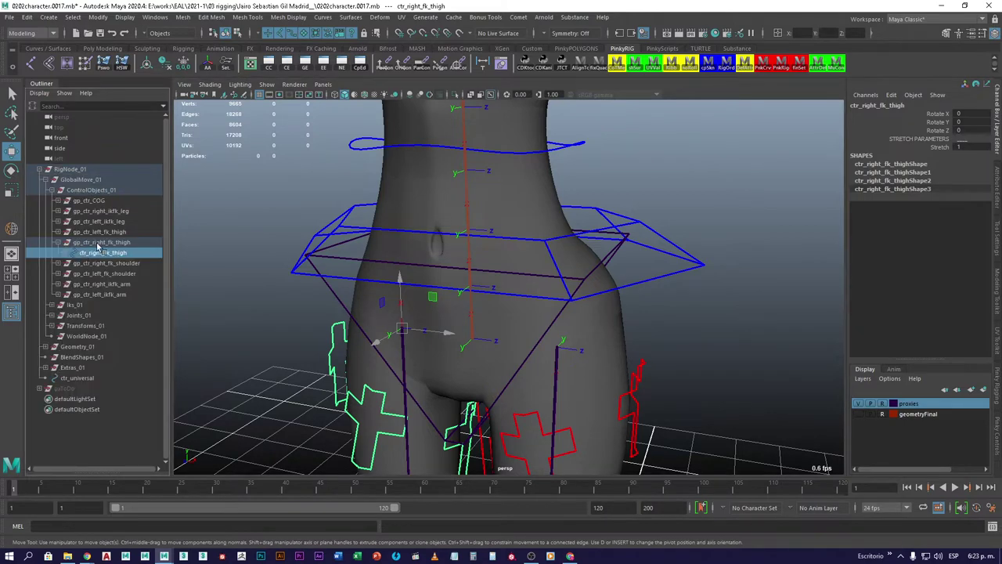
{"action": "left_click", "coordinate": [106, 243]}
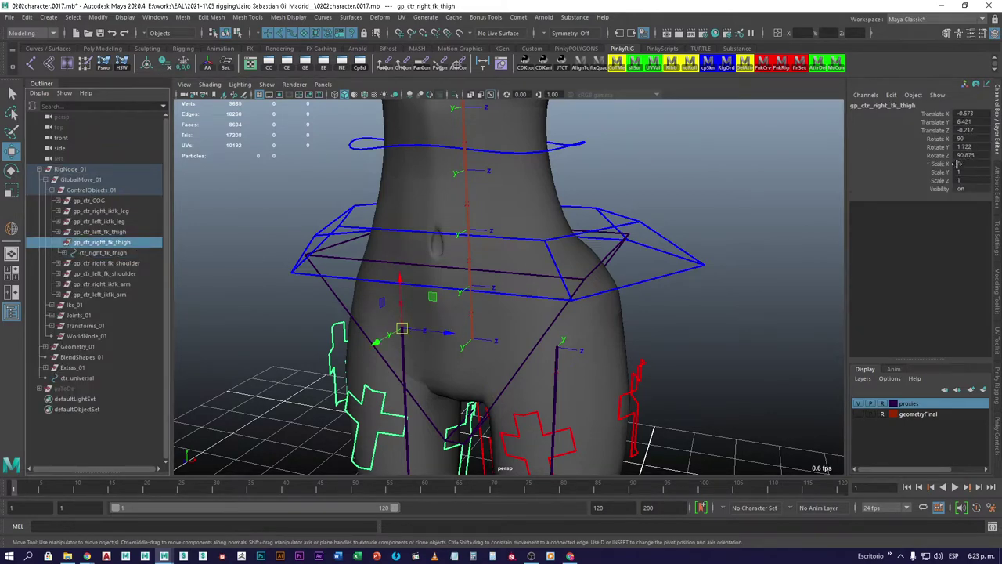
Select the chest control cv_ctr_chest, try moving it freely, and undo the move
{"action": "left_click_drag", "start_coordinate": [517, 294], "coordinate": [390, 250], "text": "alt"}
{"action": "left_click", "coordinate": [381, 136]}
{"action": "key", "text": "f"}
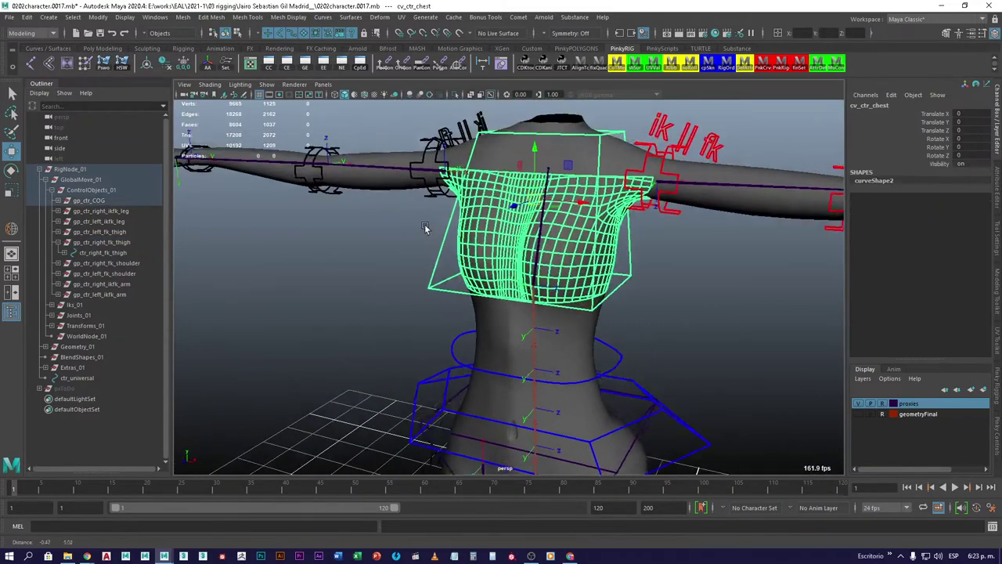
{"action": "left_click_drag", "start_coordinate": [530, 238], "coordinate": [501, 153]}
{"action": "key", "text": "ctrl+z"}
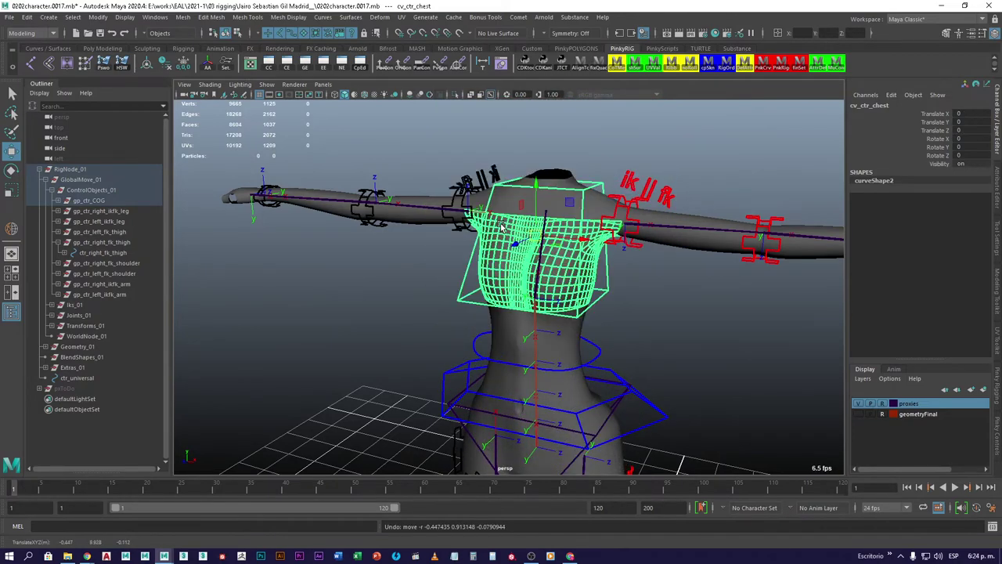
Select the ground control ctr_universal, try moving the whole rig with it, and undo the move
{"action": "left_click_drag", "start_coordinate": [488, 274], "coordinate": [371, 174], "text": "alt"}
{"action": "left_click_drag", "start_coordinate": [451, 276], "coordinate": [419, 416], "text": "alt"}
{"action": "left_click", "coordinate": [579, 391]}
{"action": "key", "text": "ctrl+z"}
Open the 0202Proyecto Segundo corte scene from the next student's folder, discarding current changes and accepting the student version notice
{"action": "left_click", "coordinate": [87, 34]}
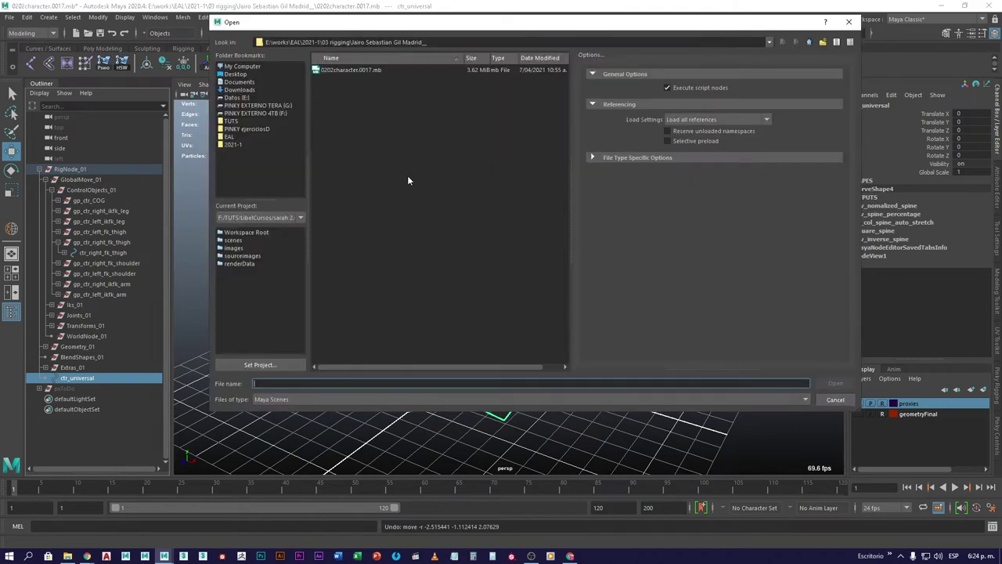
{"action": "left_click", "coordinate": [808, 41]}
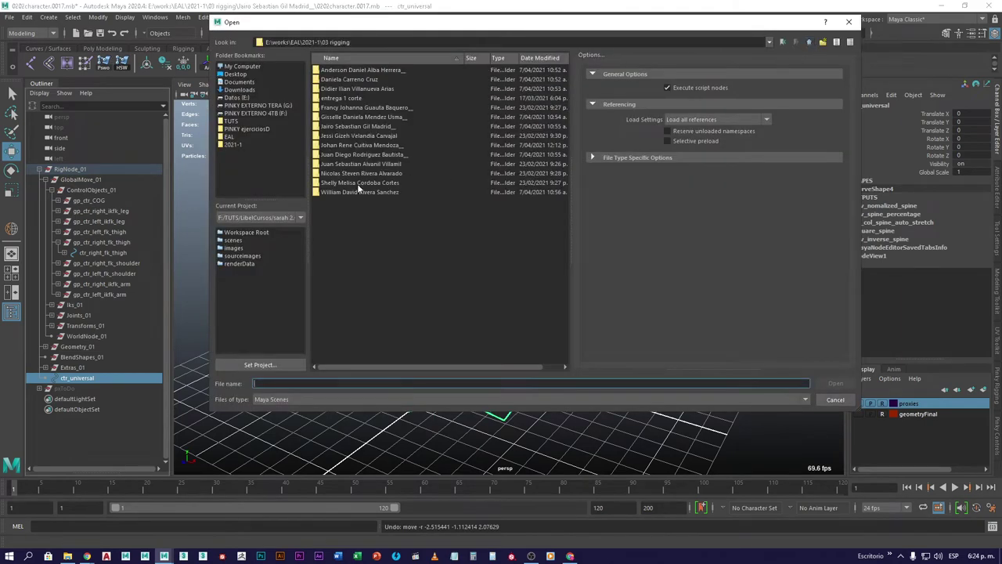
{"action": "double_click", "coordinate": [359, 145]}
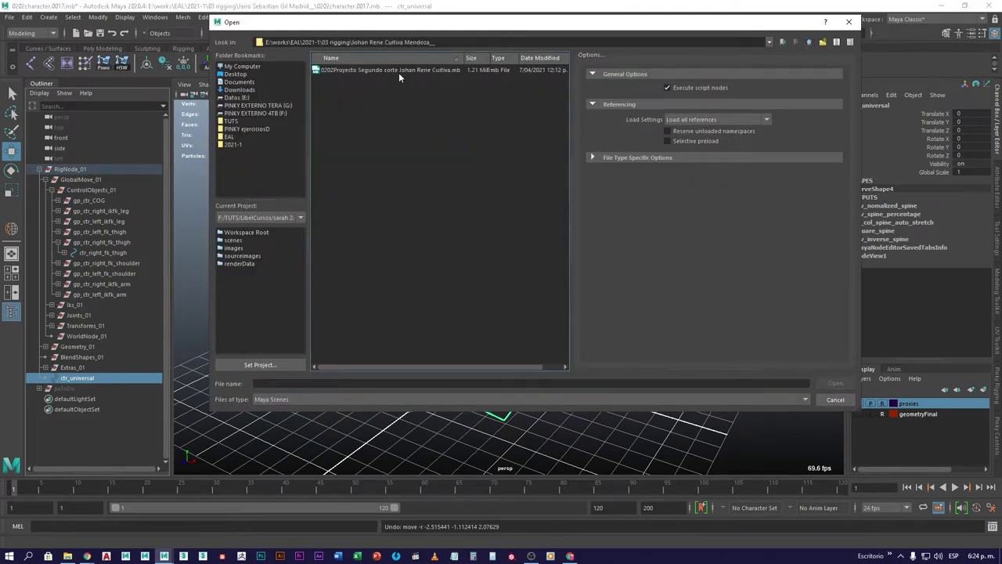
{"action": "double_click", "coordinate": [399, 72]}
{"action": "left_click", "coordinate": [482, 285]}
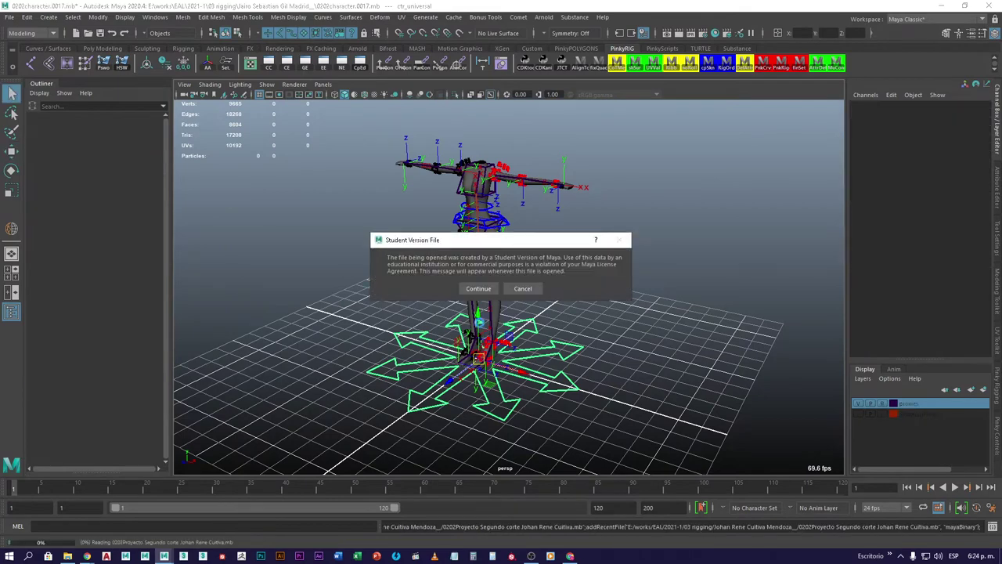
{"action": "left_click", "coordinate": [479, 288]}
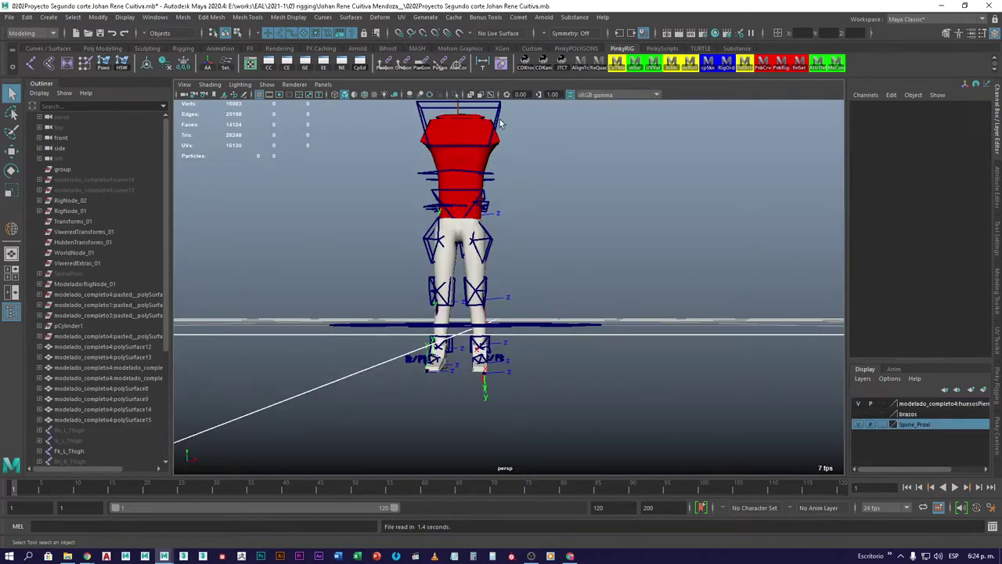
Select the left thigh control Ctrl_L_Fk_Thigh, try rotating it about 52 degrees in X, and undo the rotation
{"action": "left_click_drag", "start_coordinate": [371, 367], "coordinate": [523, 307], "text": "alt"}
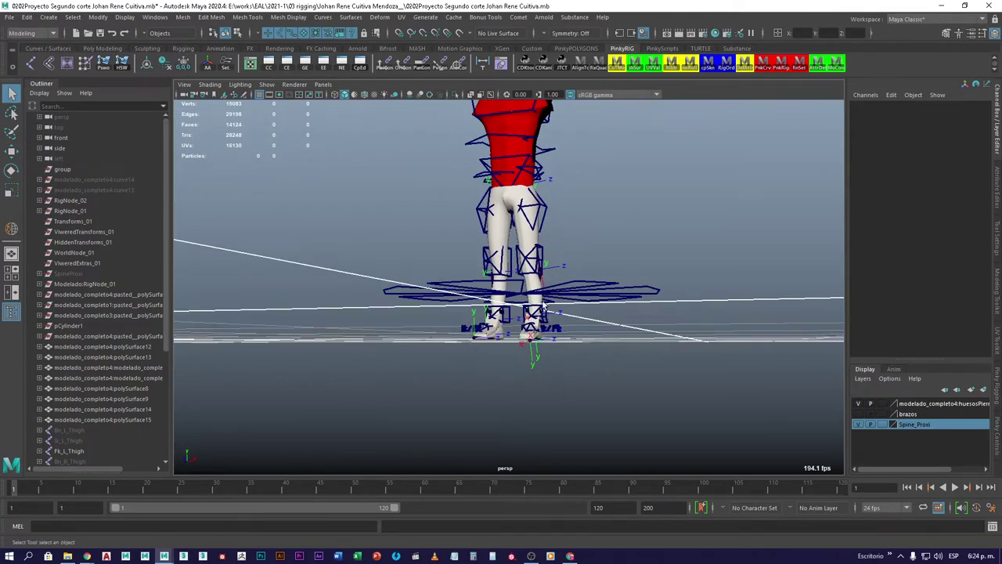
{"action": "left_click_drag", "start_coordinate": [606, 341], "coordinate": [493, 313], "text": "alt"}
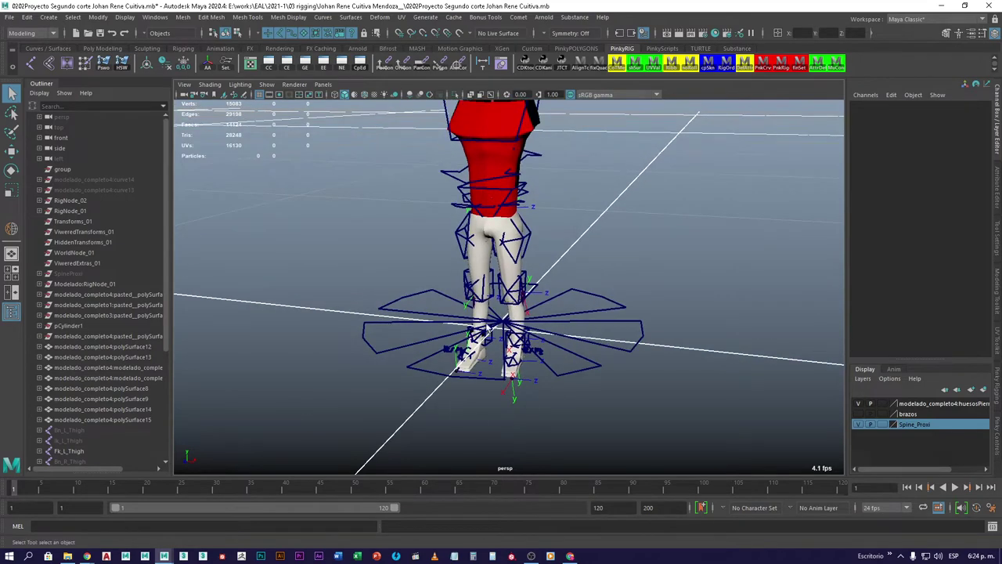
{"action": "left_click", "coordinate": [530, 238]}
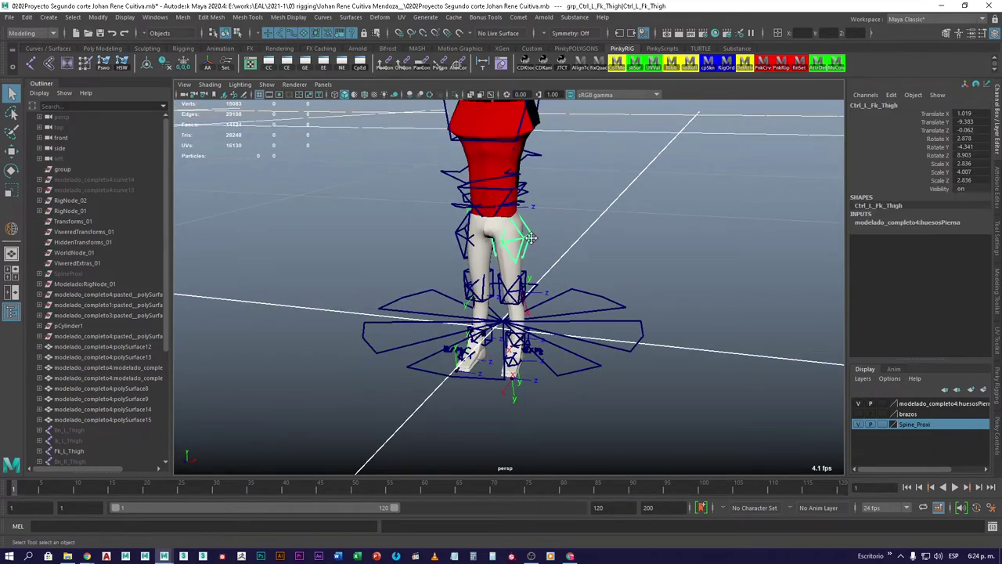
{"action": "left_click_drag", "start_coordinate": [530, 238], "coordinate": [503, 292], "text": "alt"}
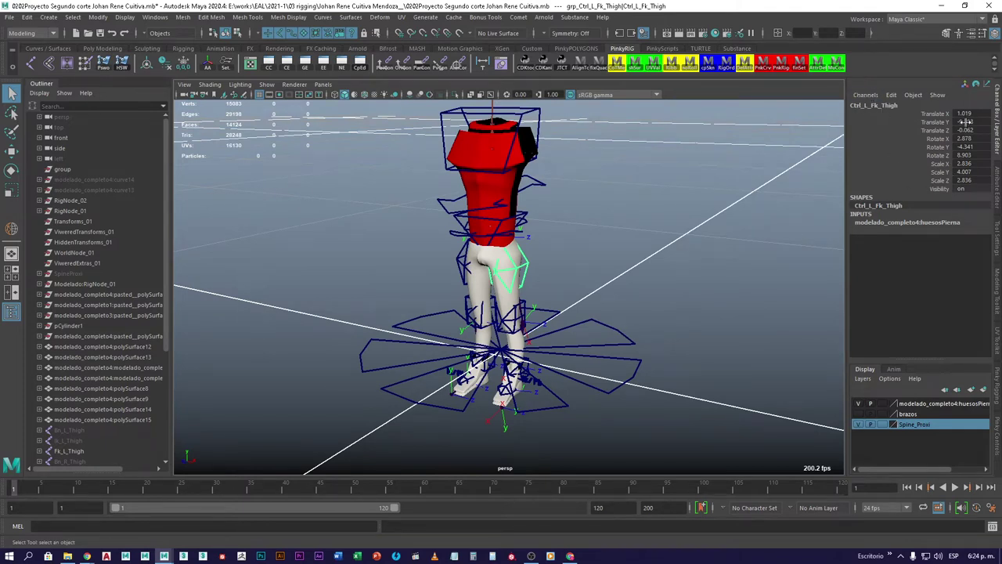
{"action": "key", "text": "e"}
{"action": "left_click_drag", "start_coordinate": [505, 298], "coordinate": [526, 233]}
{"action": "key", "text": "ctrl+z"}
{"action": "key", "text": "ctrl+z"}
{"action": "key", "text": "ctrl+z"}
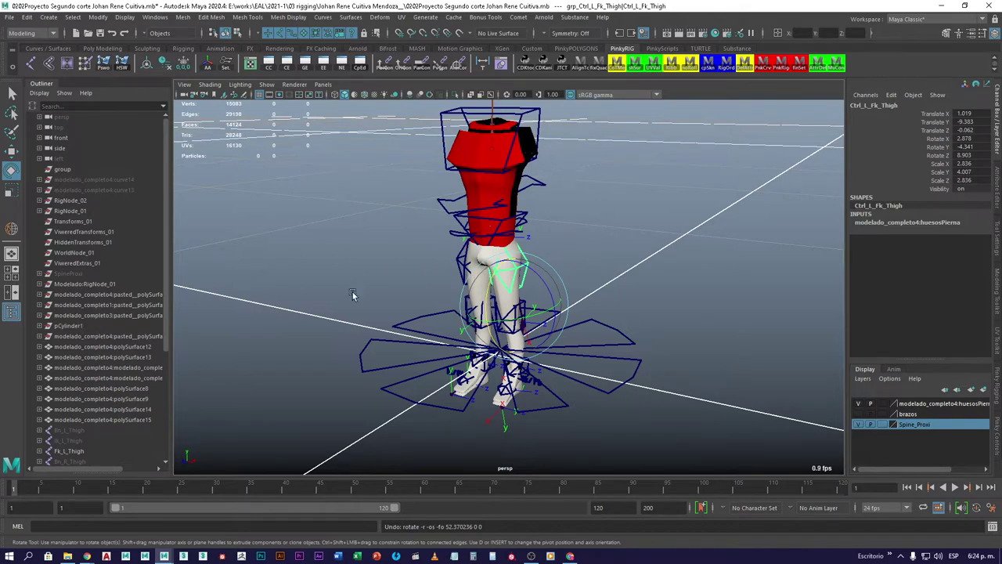
Reveal Ctrl_L_Fk_Thigh in the hierarchy and compare its channels with those of its parent group grp_Ctrl_L_Fk_Thigh
{"action": "key", "text": "f"}
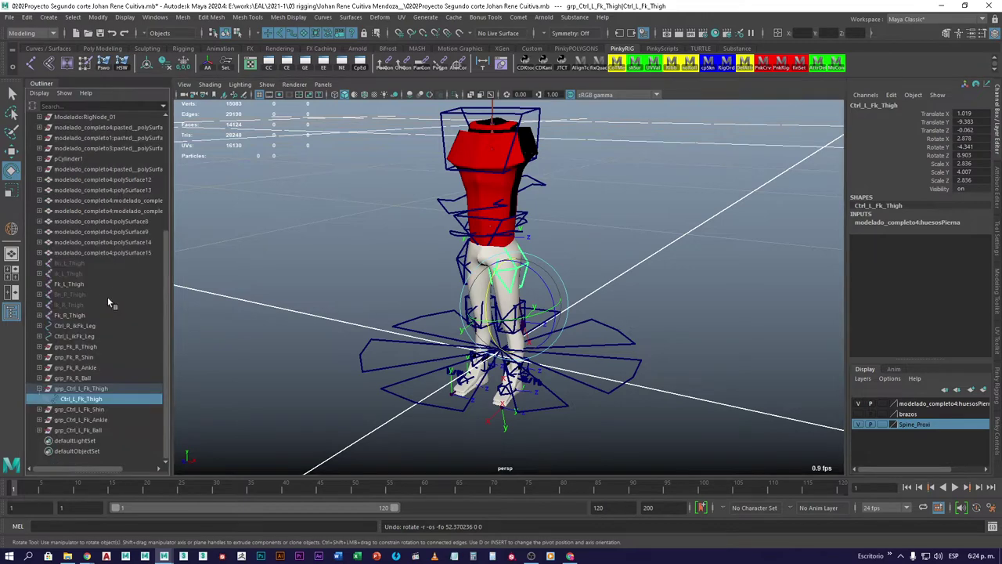
{"action": "left_click", "coordinate": [70, 388]}
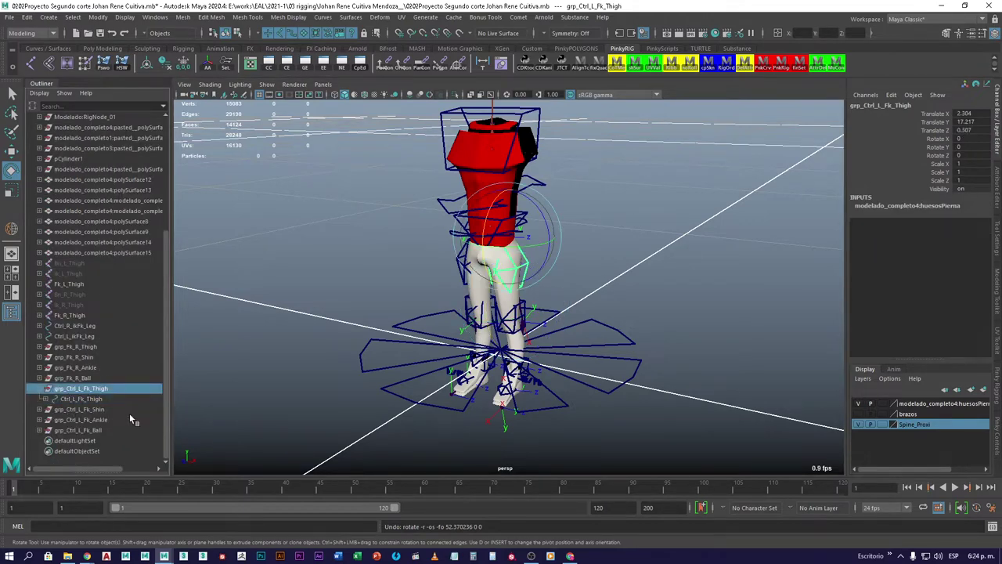
{"action": "left_click", "coordinate": [44, 399]}
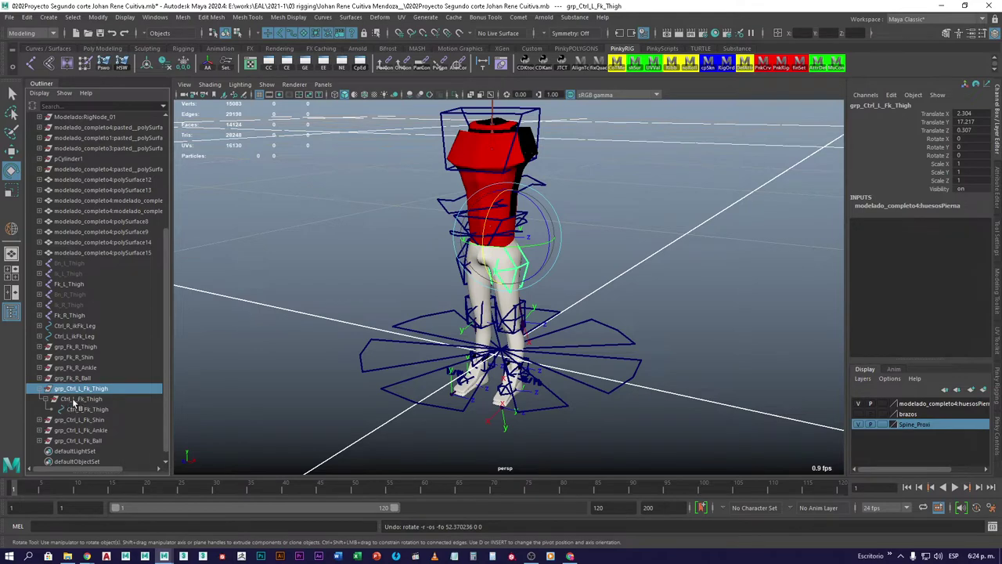
{"action": "left_click", "coordinate": [88, 399]}
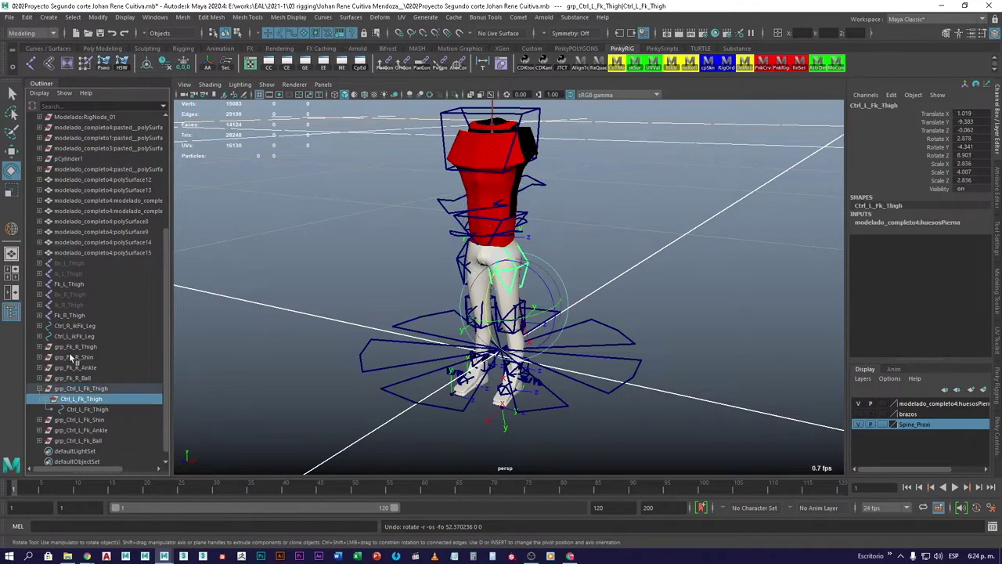
{"action": "left_click", "coordinate": [36, 108]}
{"action": "left_click", "coordinate": [50, 127]}
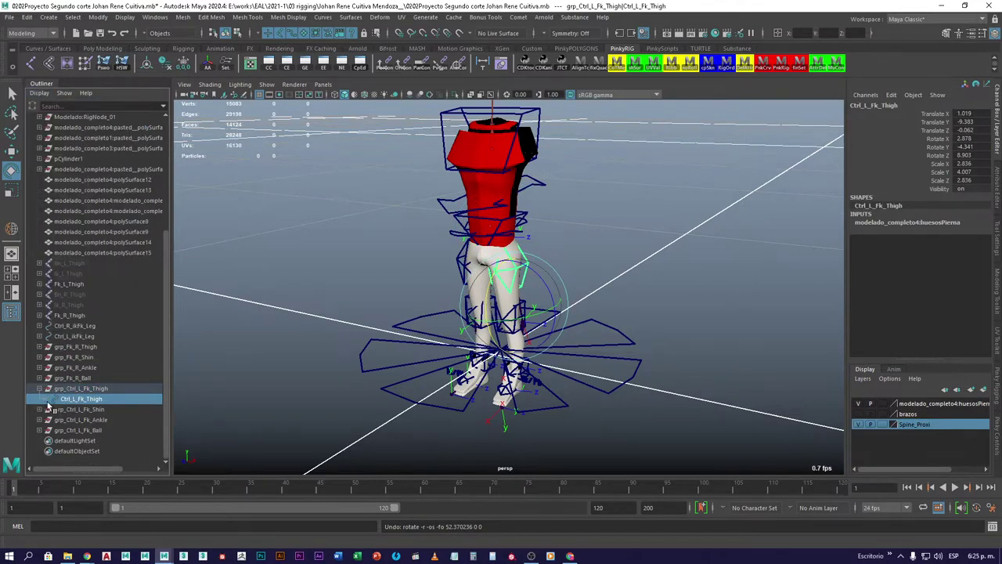
{"action": "left_click", "coordinate": [95, 388]}
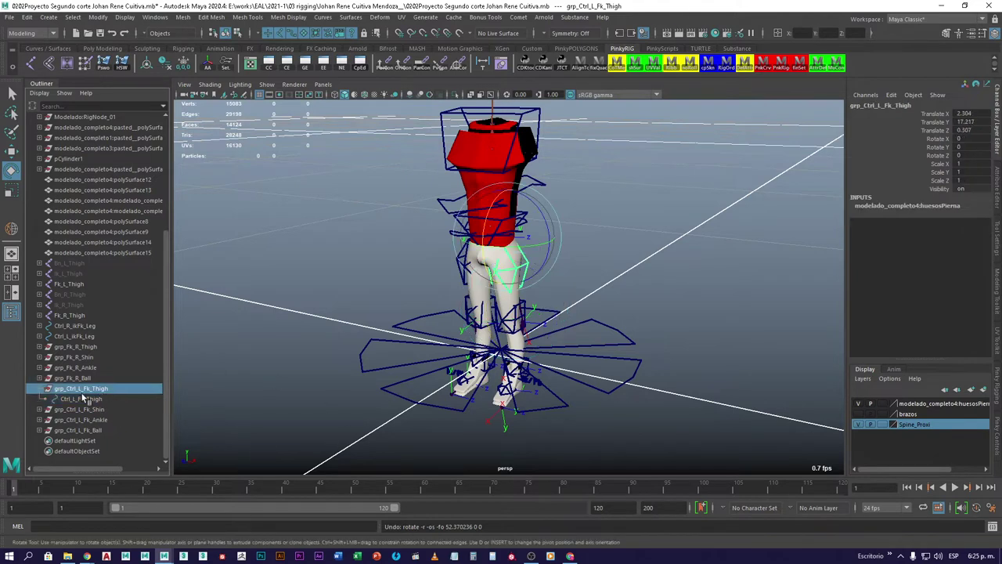
Select the left thigh control Ctrl_L_Fk_Thigh, try rotating it about 31 degrees in X, and undo the rotation
{"action": "left_click", "coordinate": [522, 340]}
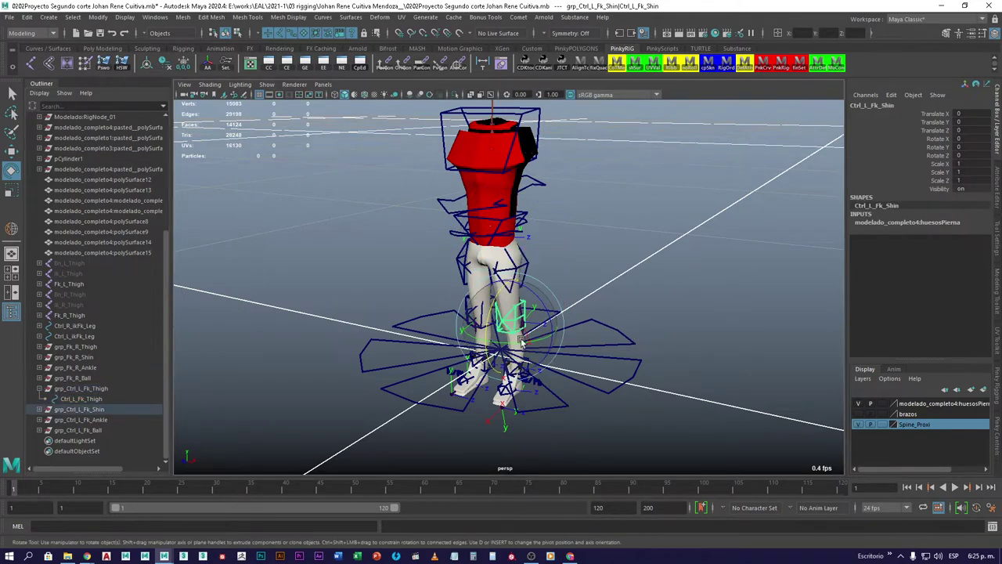
{"action": "left_click", "coordinate": [586, 266]}
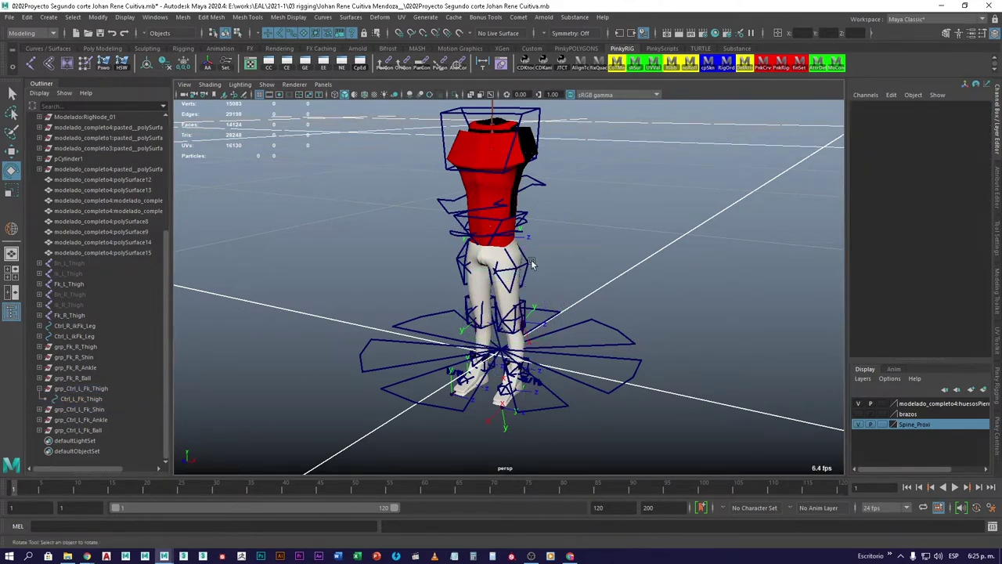
{"action": "left_click", "coordinate": [500, 272]}
{"action": "left_click_drag", "start_coordinate": [496, 275], "coordinate": [511, 338]}
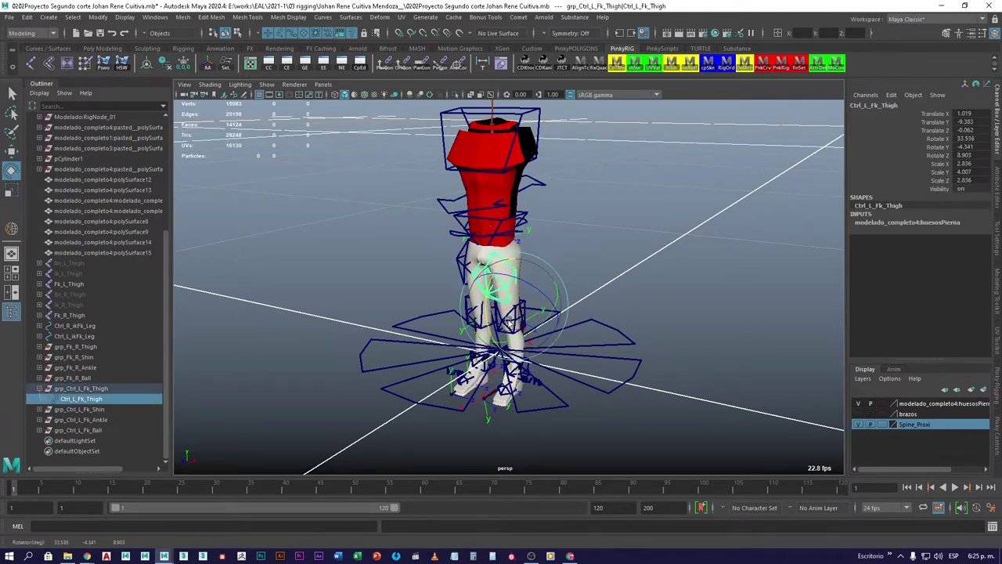
{"action": "key", "text": "ctrl+z"}
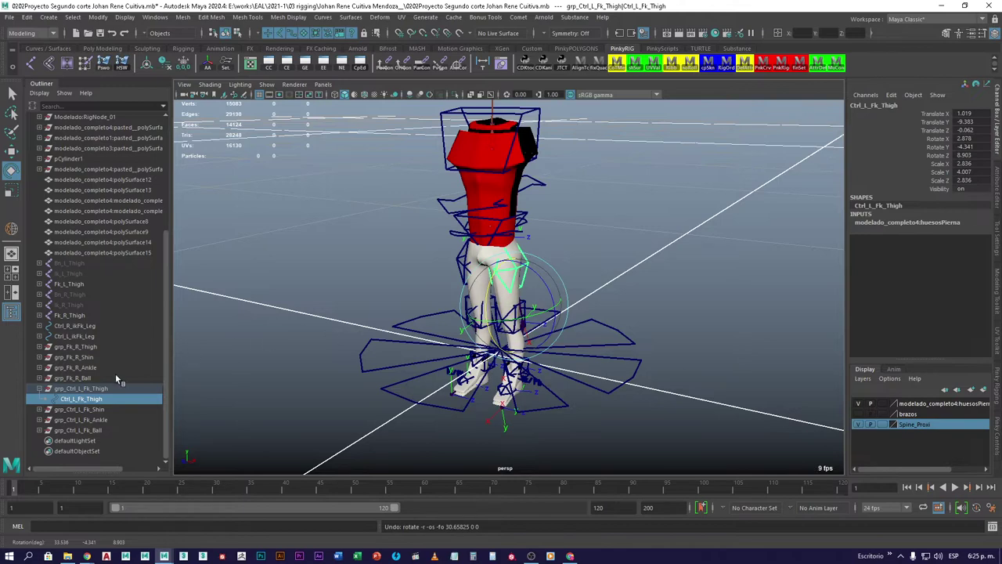
Try rotating Ctrl_L_Fk_Thigh the opposite way to about -17.6 in Rotate X, check the foot, and undo the rotation
{"action": "left_click_drag", "start_coordinate": [486, 301], "coordinate": [631, 353]}
{"action": "scroll", "coordinate": [505, 415], "scroll_direction": "up", "scroll_amount": 3}
{"action": "key", "text": "ctrl+z"}
{"action": "middle_click_drag", "start_coordinate": [631, 353], "coordinate": [624, 394]}
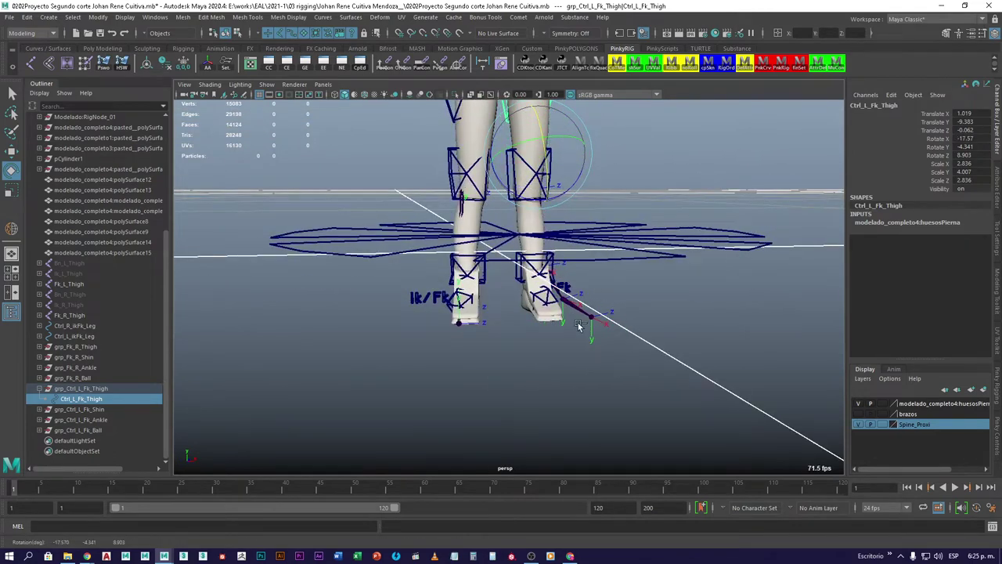
{"action": "key", "text": "ctrl+z"}
{"action": "left_click_drag", "start_coordinate": [581, 342], "coordinate": [559, 130], "text": "alt"}
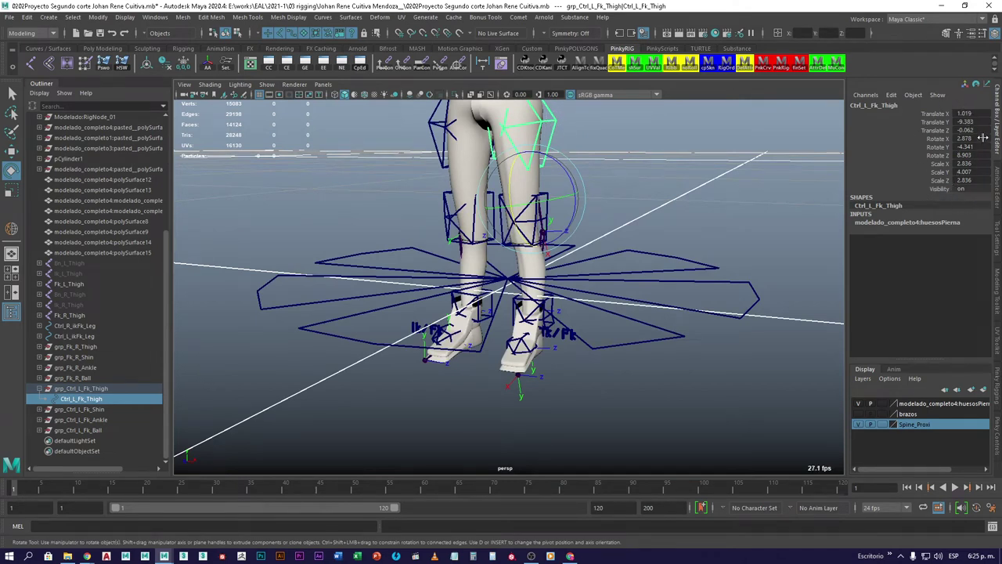
Select the parent group grp_Ctrl_L_Fk_Thigh and examine its channels and pivot position at the hip
{"action": "left_click", "coordinate": [81, 388]}
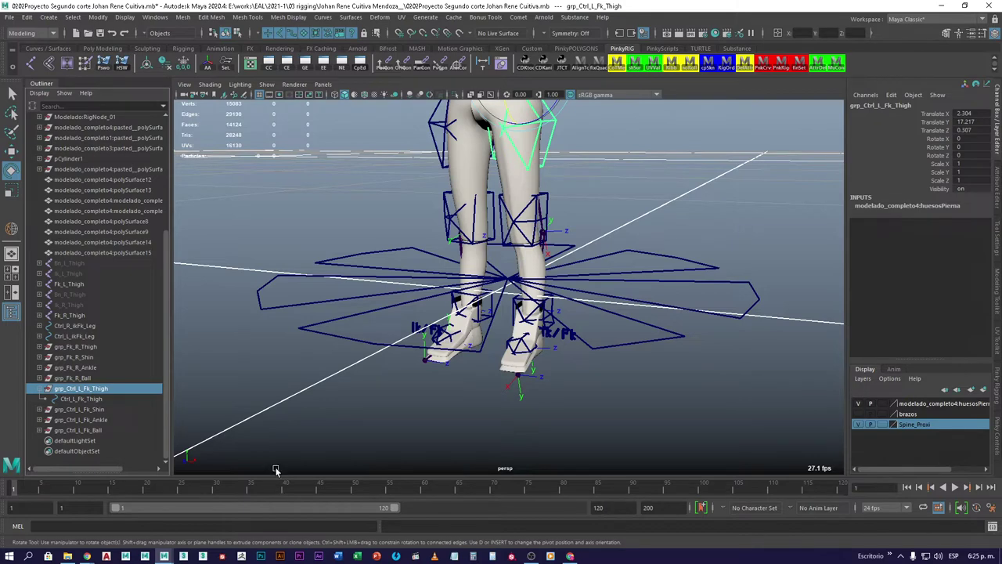
{"action": "middle_click_drag", "start_coordinate": [386, 201], "coordinate": [398, 385], "text": "alt"}
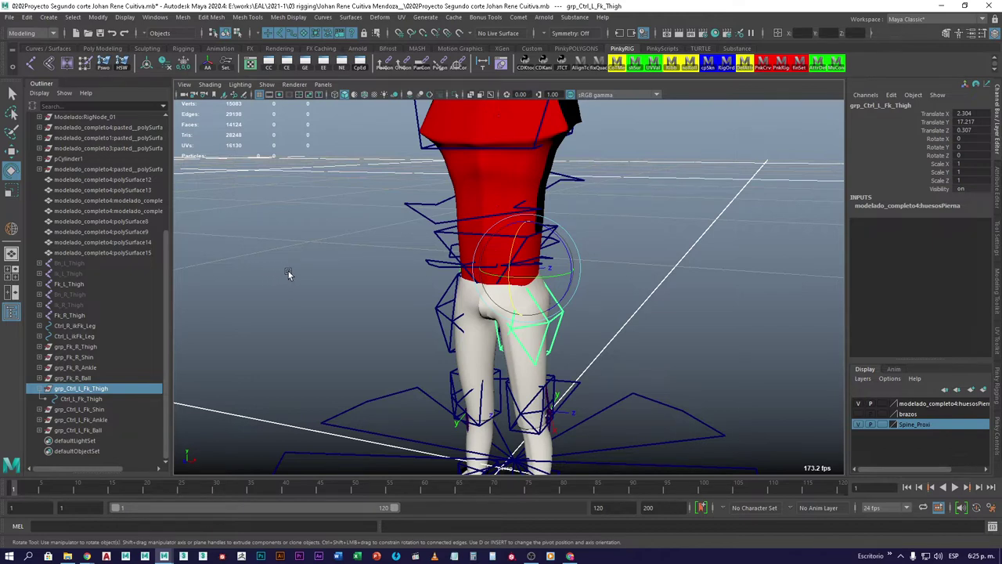
{"action": "scroll", "coordinate": [331, 279], "scroll_direction": "down", "scroll_amount": 5}
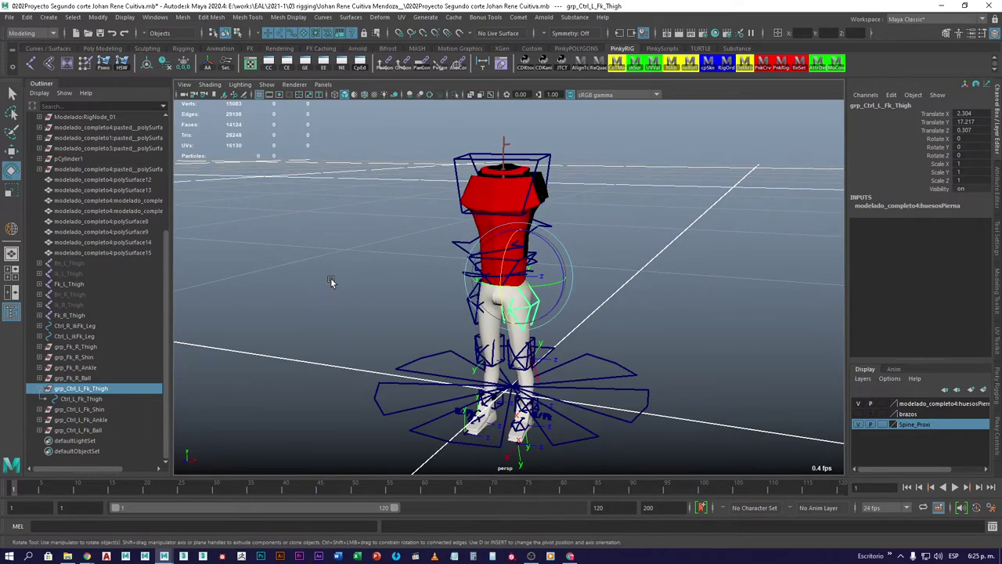
Select the chest control Ctrl_Shoulders, try moving it upward to stretch the torso, and undo the move
{"action": "left_click", "coordinate": [462, 166]}
{"action": "left_click_drag", "start_coordinate": [462, 166], "coordinate": [444, 242], "text": "alt"}
{"action": "key", "text": "w"}
{"action": "left_click_drag", "start_coordinate": [516, 260], "coordinate": [508, 280]}
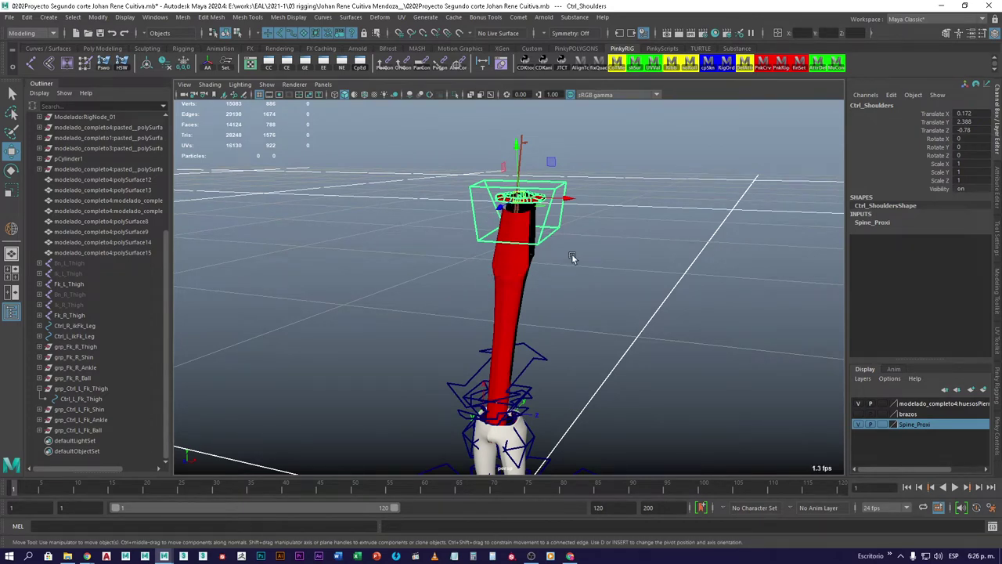
{"action": "key", "text": "ctrl+z"}
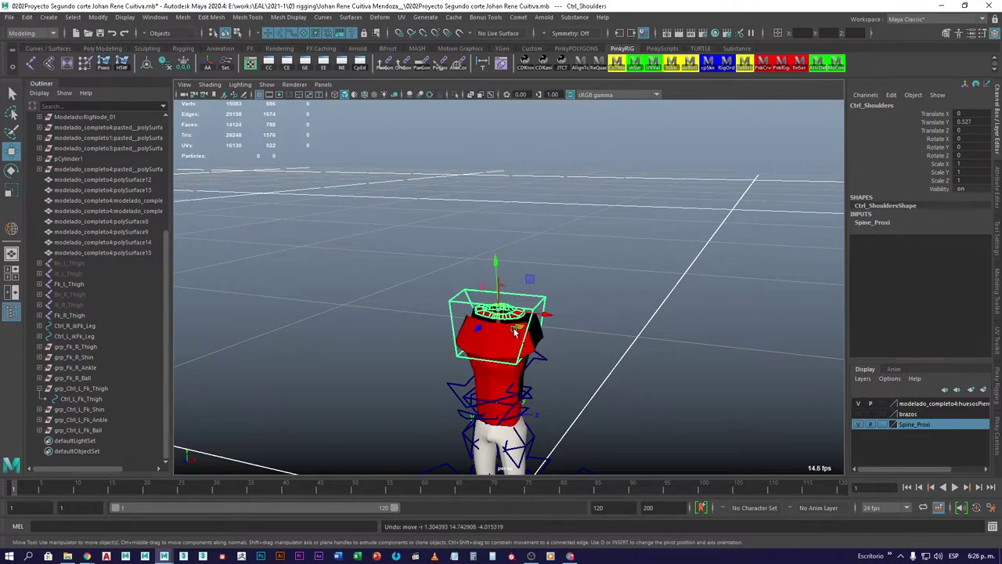
Select the spine IK handle ik_Spl_Spine and turn on X-ray display of the joints
{"action": "scroll", "coordinate": [485, 279], "scroll_direction": "up", "scroll_amount": 3}
{"action": "left_click_drag", "start_coordinate": [485, 279], "coordinate": [478, 202], "text": "alt"}
{"action": "left_click", "coordinate": [541, 171]}
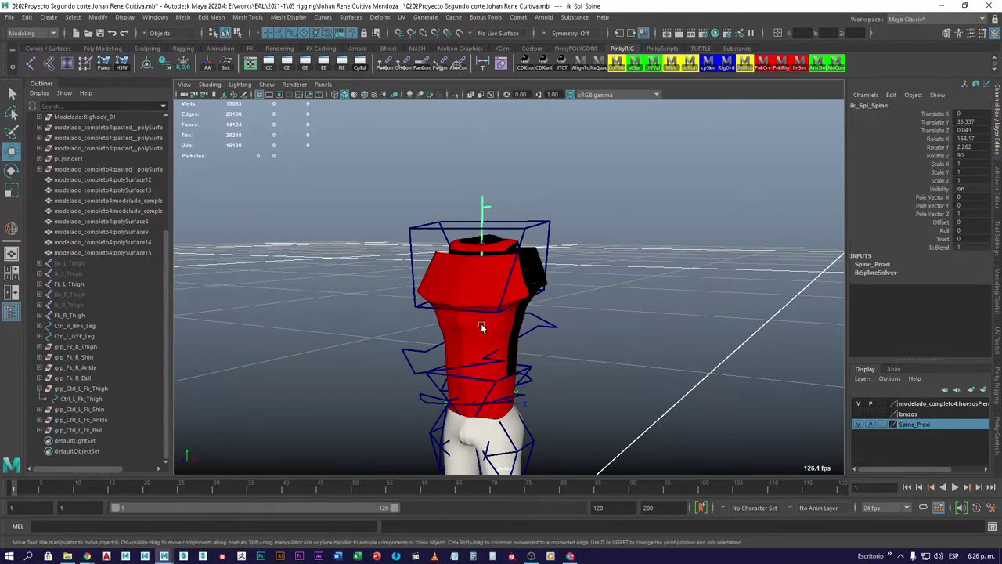
{"action": "left_click", "coordinate": [499, 95]}
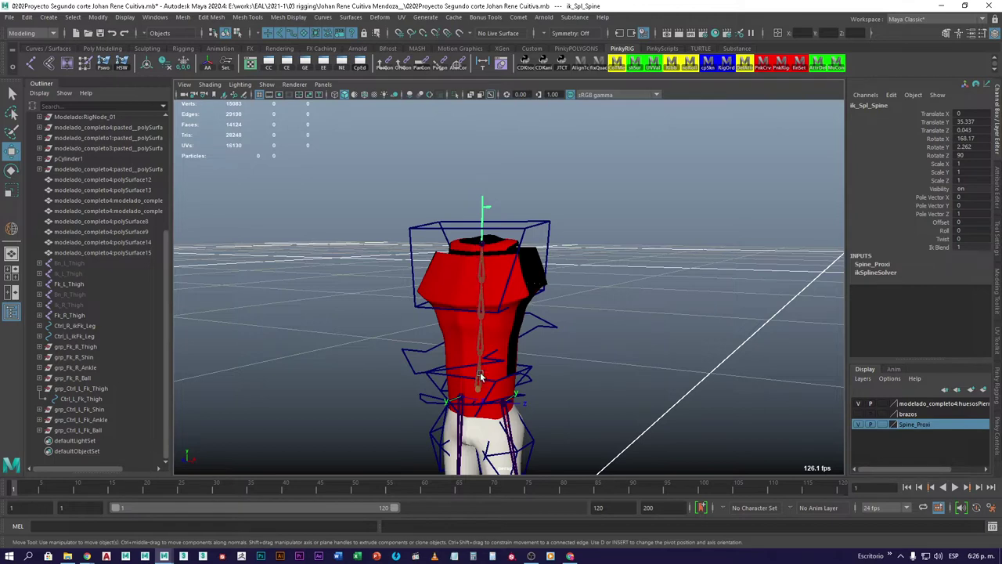
Try moving Ctrl_Shoulders up and sideways to test the spine joints, undo the move, and inspect the whole rig
{"action": "left_click", "coordinate": [481, 268]}
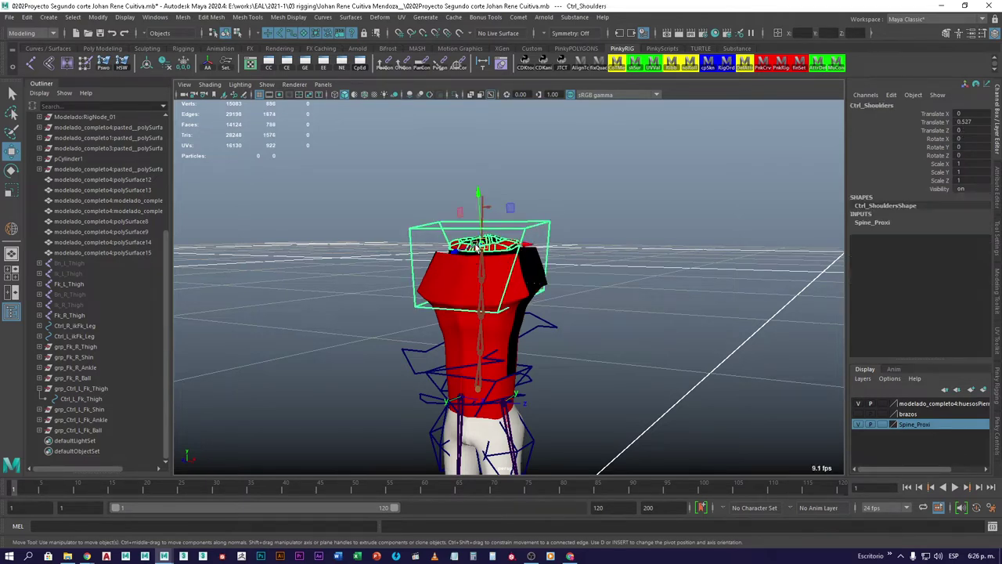
{"action": "left_click_drag", "start_coordinate": [479, 244], "coordinate": [424, 149]}
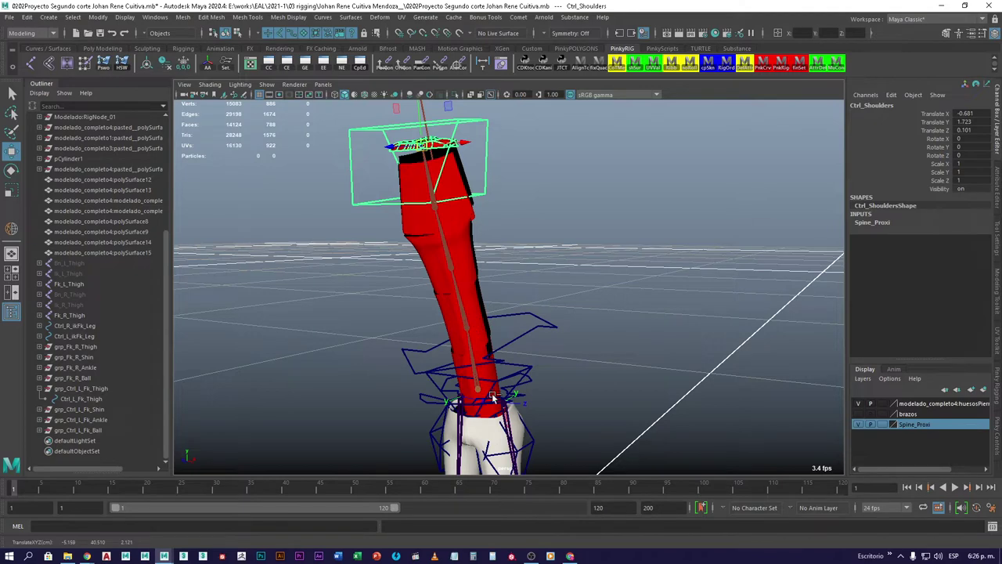
{"action": "key", "text": "ctrl+z"}
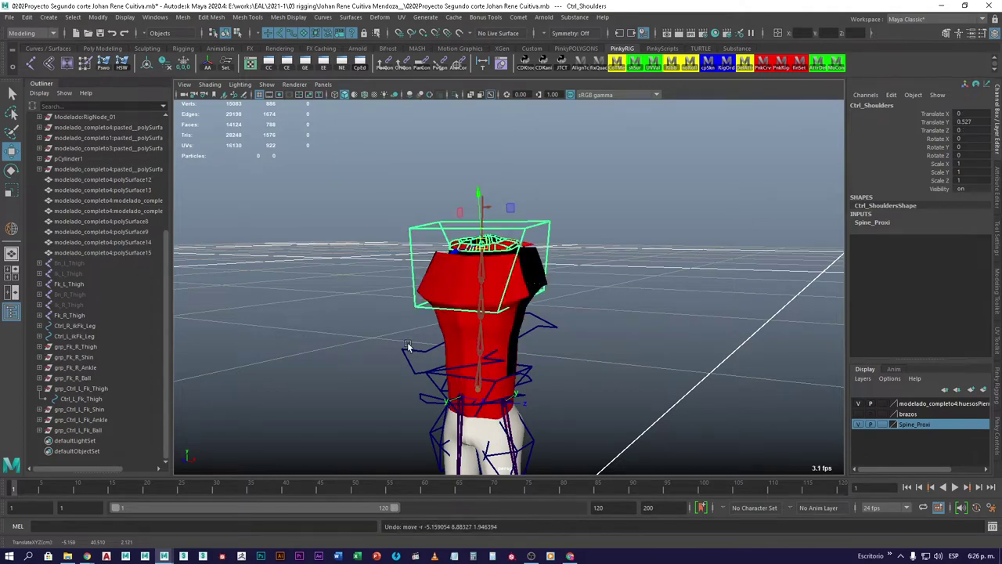
{"action": "left_click_drag", "start_coordinate": [368, 363], "coordinate": [548, 162], "text": "alt"}
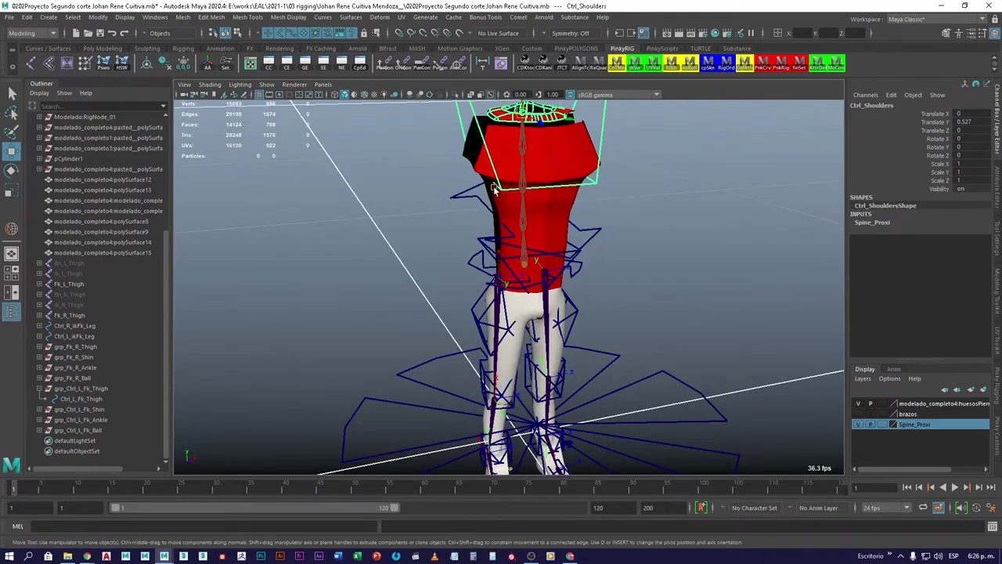
{"action": "left_click_drag", "start_coordinate": [493, 188], "coordinate": [521, 275], "text": "alt"}
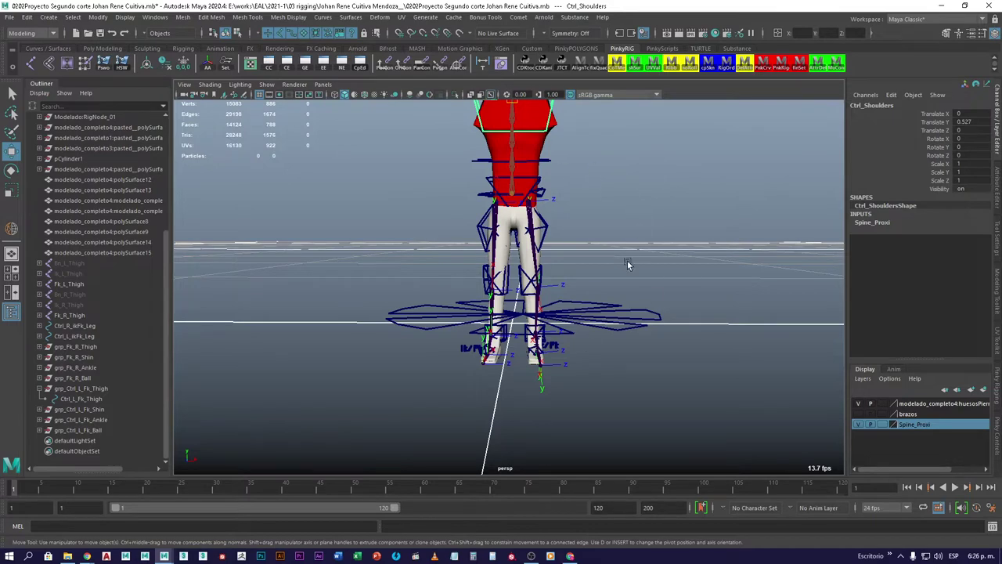
{"action": "left_click_drag", "start_coordinate": [494, 194], "coordinate": [463, 279], "text": "alt"}
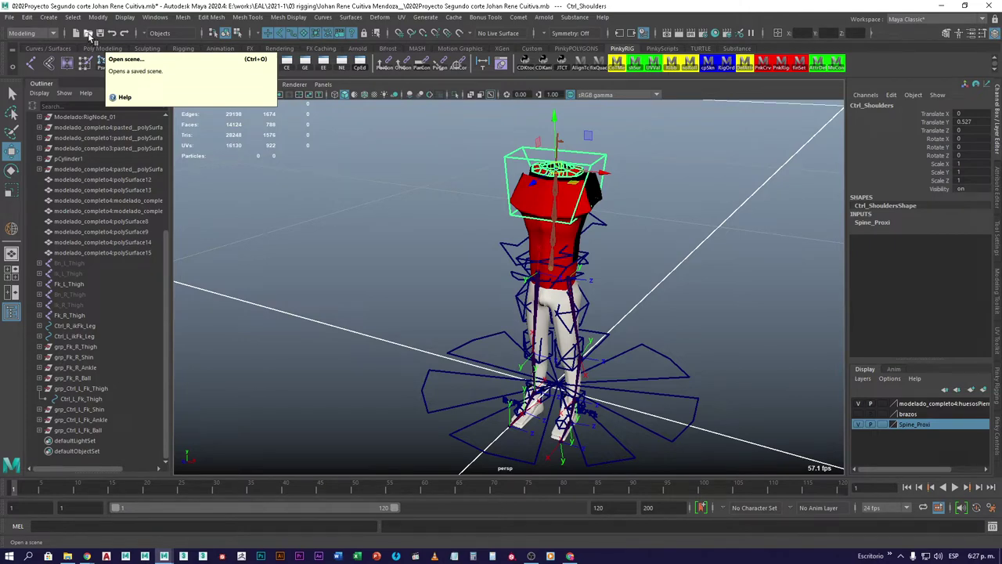
Look through the student folders in 03 rigging for a remaining submission, and leave the file browser without opening a scene
{"action": "left_click", "coordinate": [88, 34]}
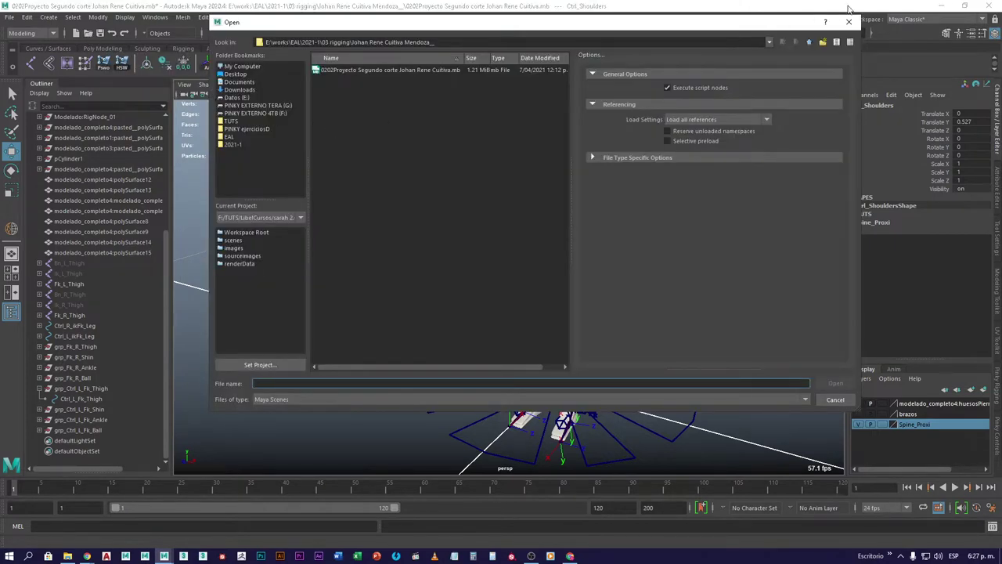
{"action": "left_click", "coordinate": [810, 42]}
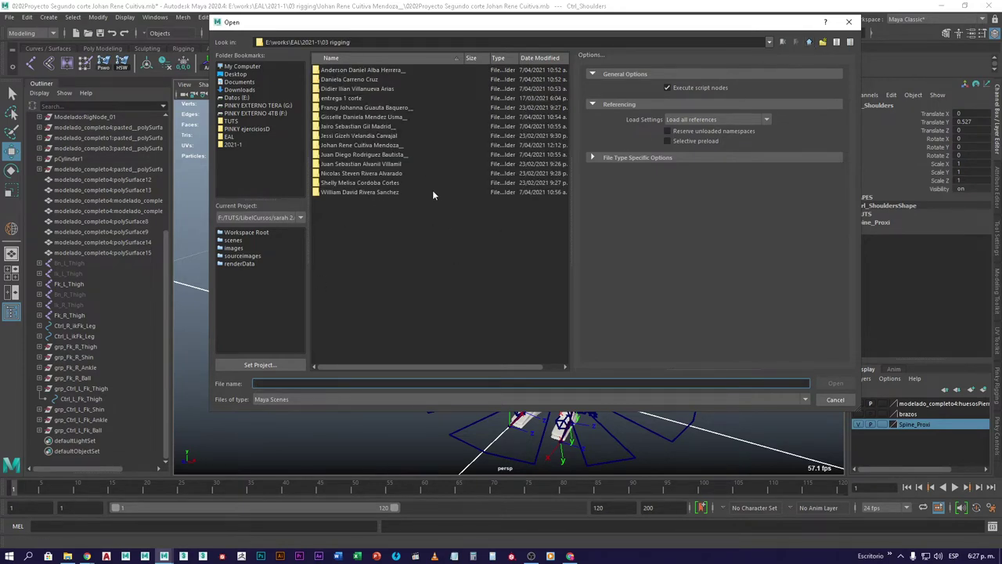
{"action": "left_click", "coordinate": [365, 108]}
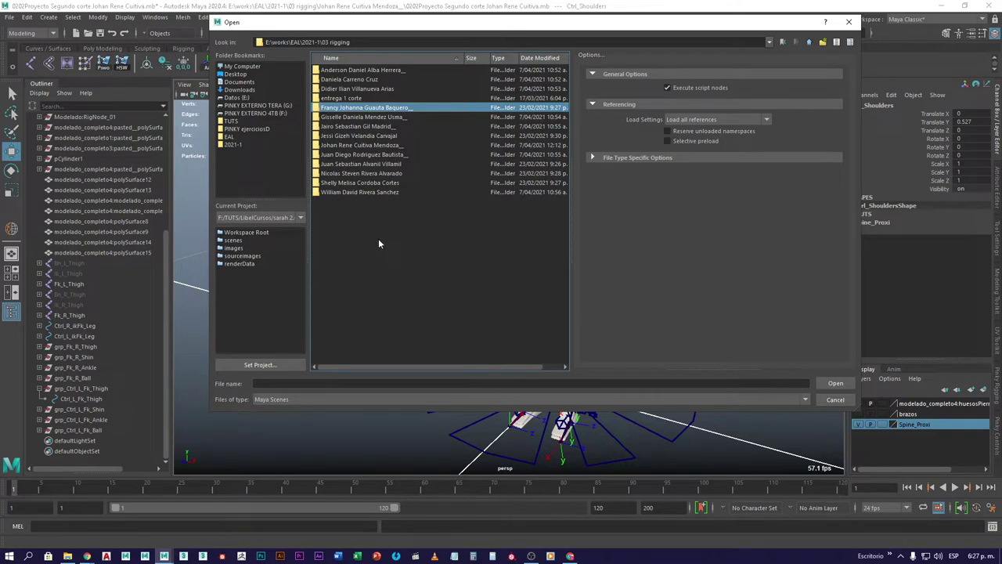
{"action": "left_click", "coordinate": [368, 89]}
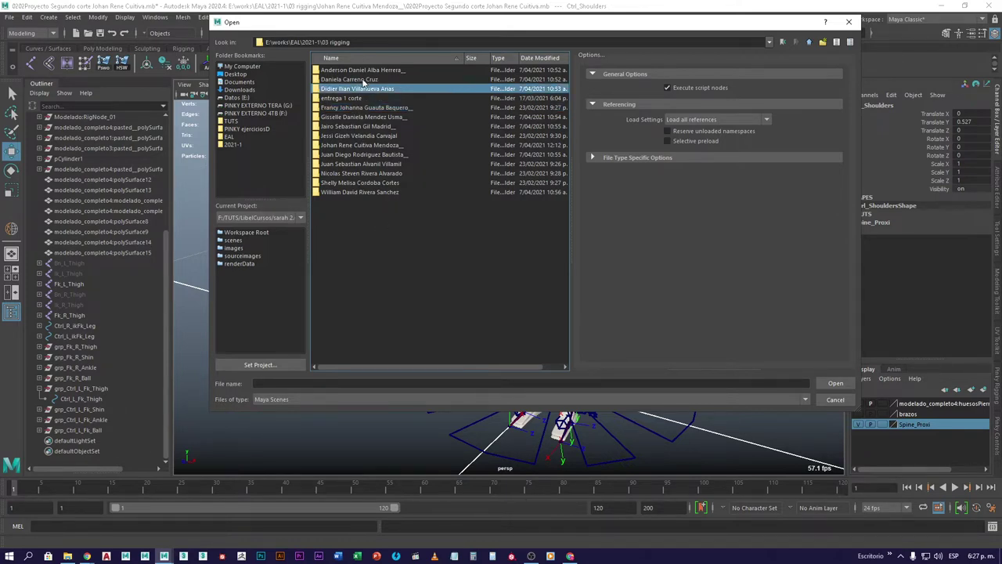
{"action": "left_click", "coordinate": [362, 80]}
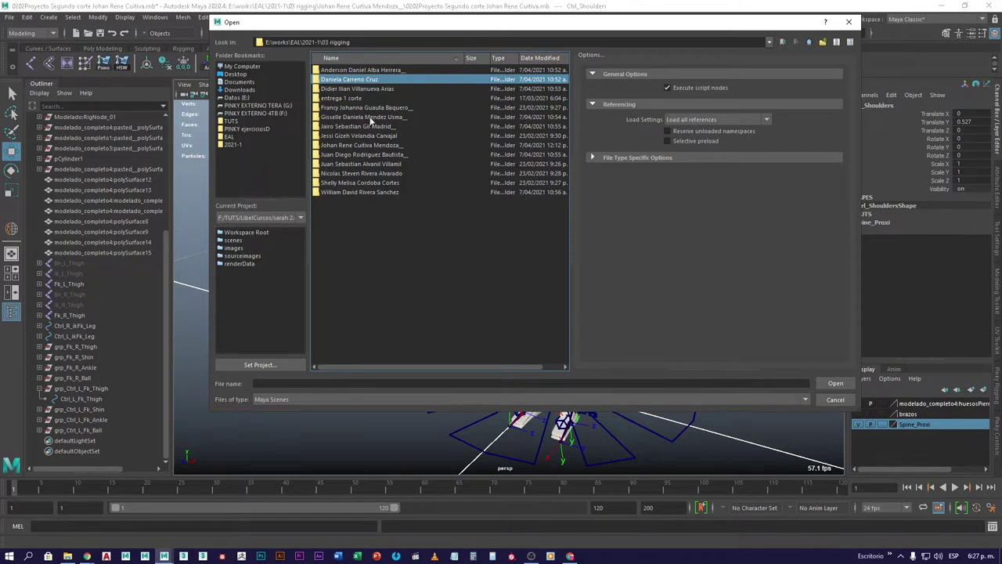
{"action": "left_click", "coordinate": [391, 71]}
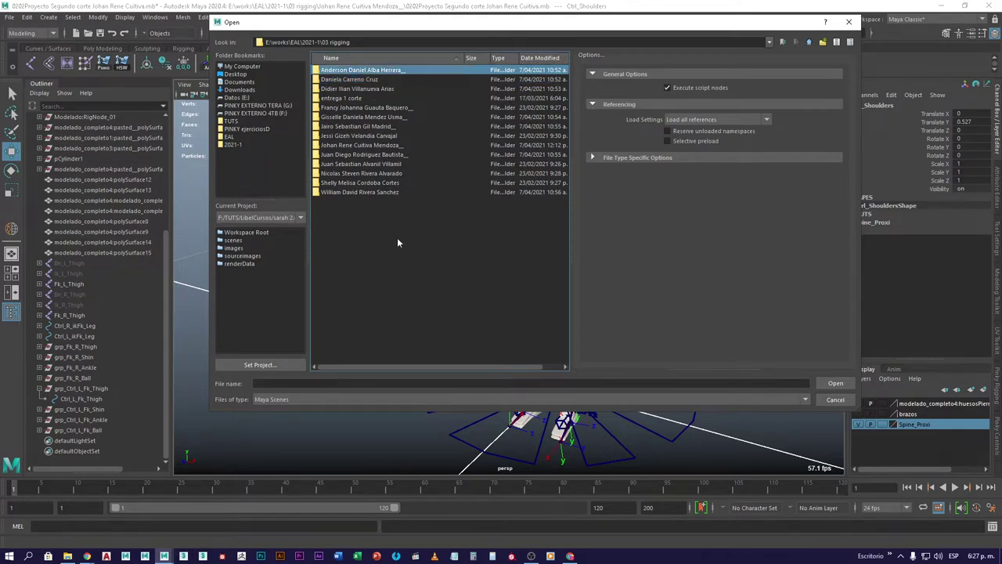
{"action": "left_click", "coordinate": [360, 184]}
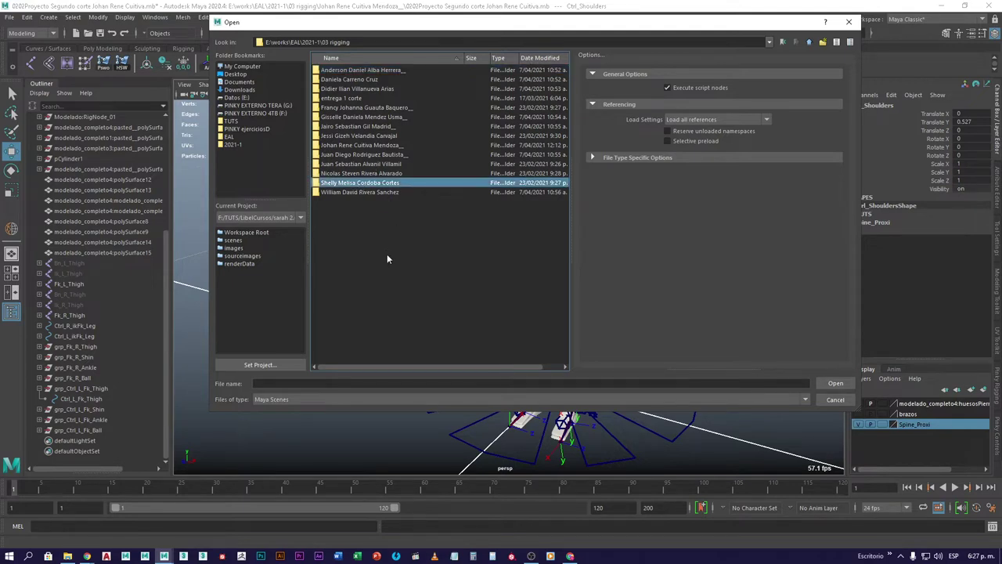
{"action": "left_click", "coordinate": [373, 174]}
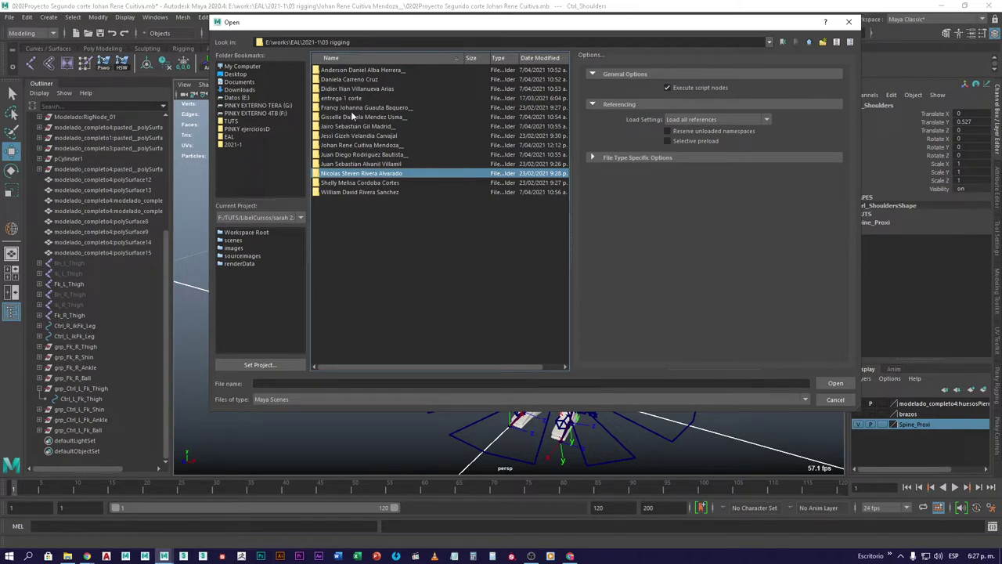
{"action": "left_click", "coordinate": [355, 193]}
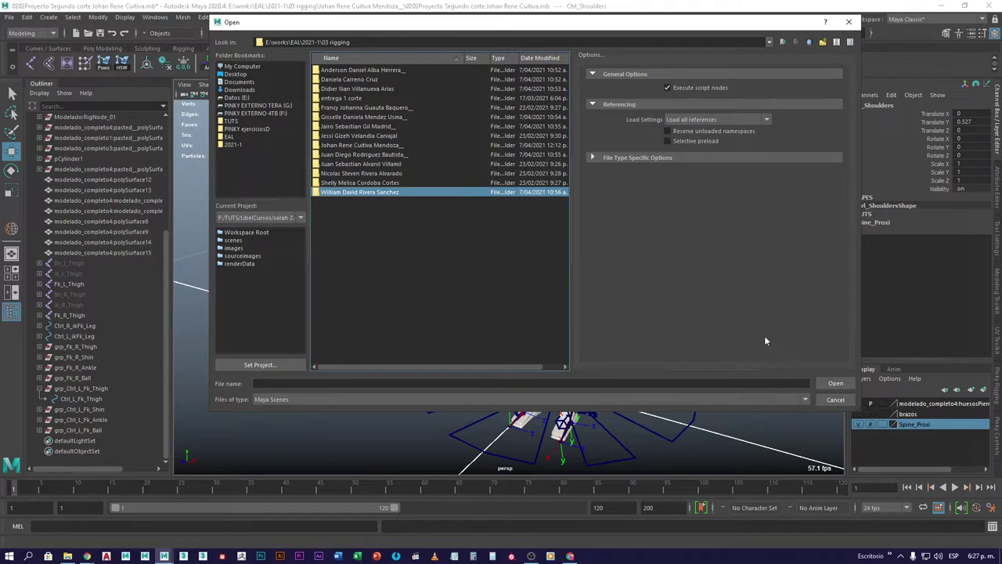
{"action": "left_click", "coordinate": [835, 401]}
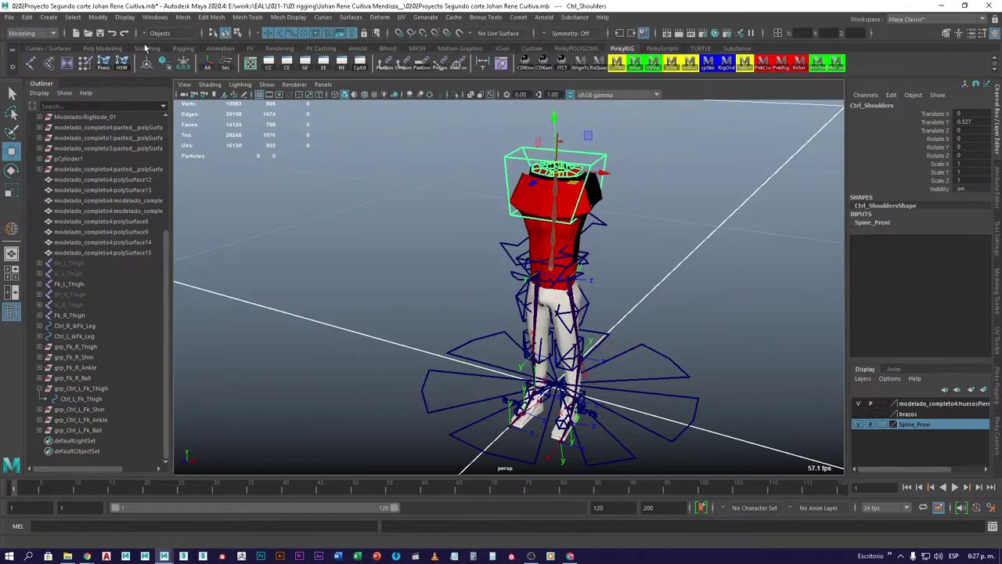
Start a new empty scene, discarding the changes to the current rig scene
{"action": "left_click", "coordinate": [76, 33]}
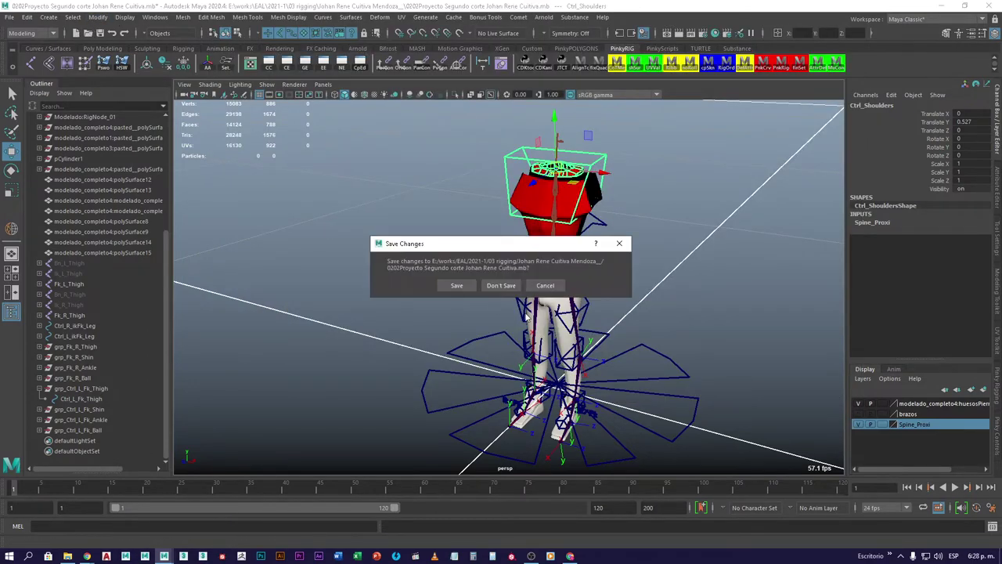
{"action": "left_click", "coordinate": [509, 287]}
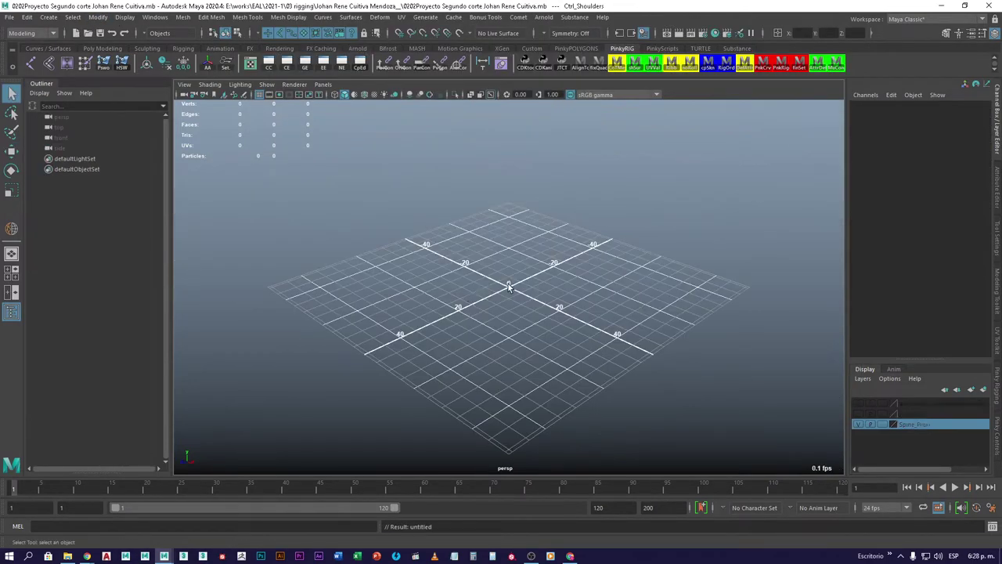
Open the scene cuerpoBaseParaRigClase20211.0007.mb from the rig folder inside EAL\ClasesMaya
{"action": "left_click", "coordinate": [89, 33]}
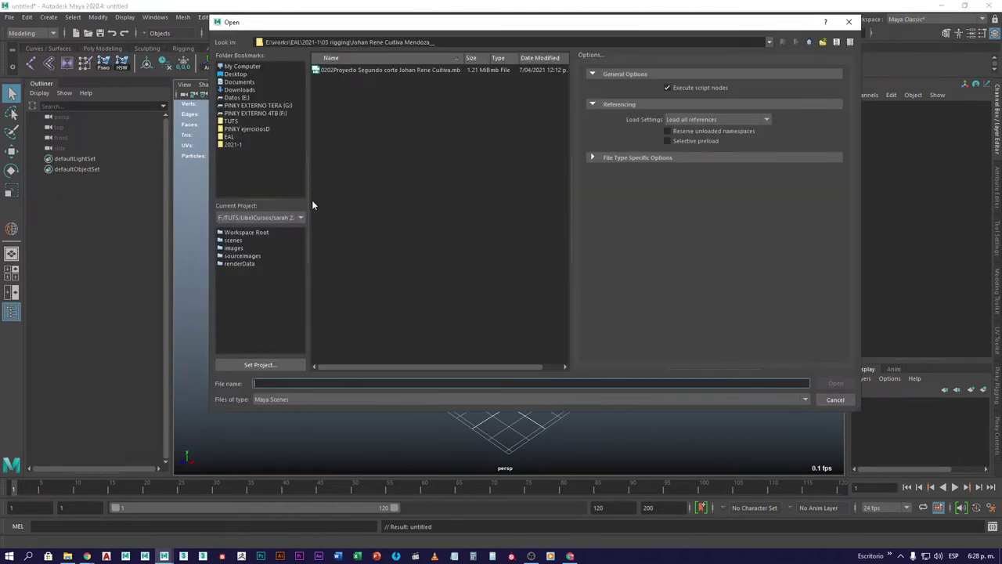
{"action": "left_click", "coordinate": [809, 43]}
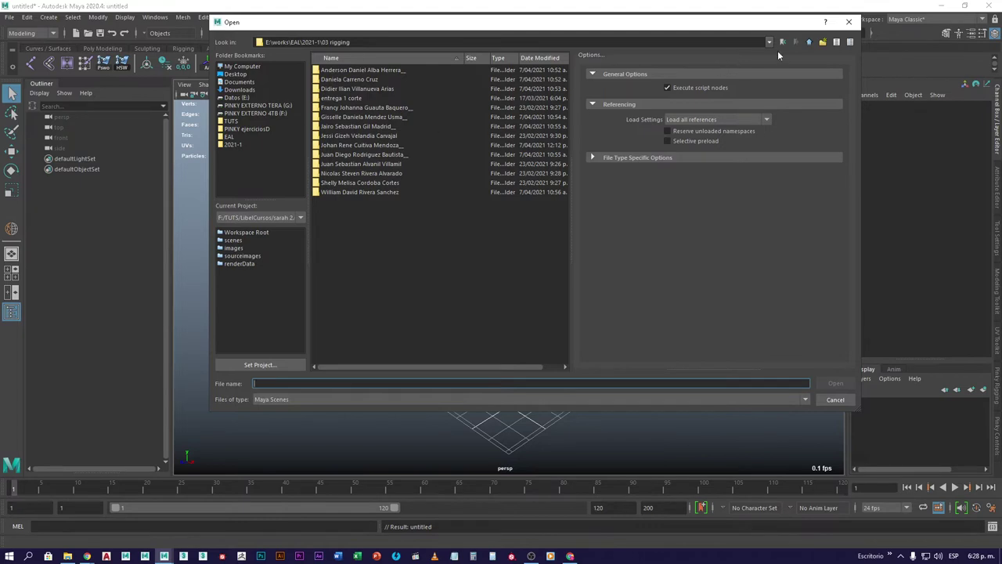
{"action": "left_click", "coordinate": [810, 43]}
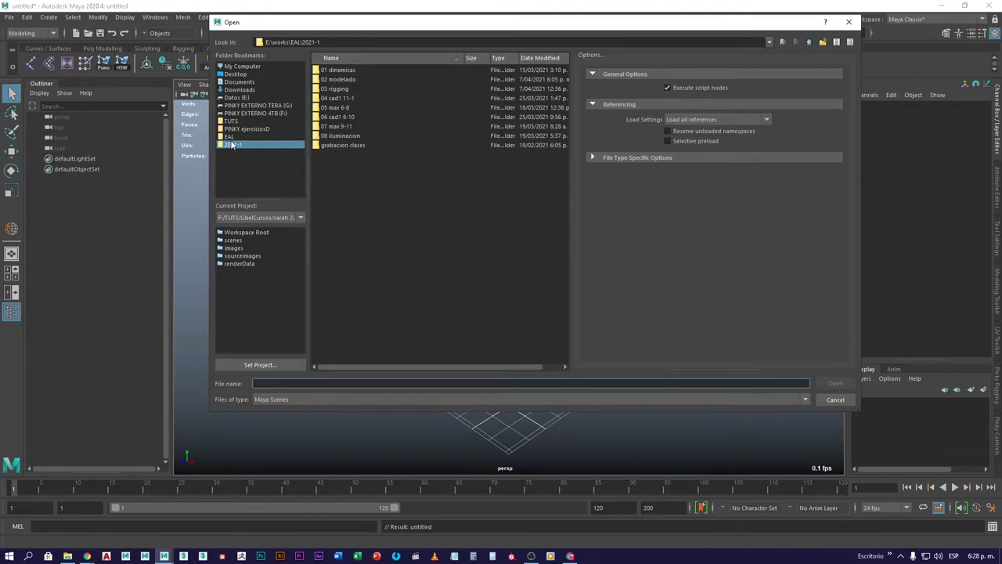
{"action": "left_click", "coordinate": [230, 137]}
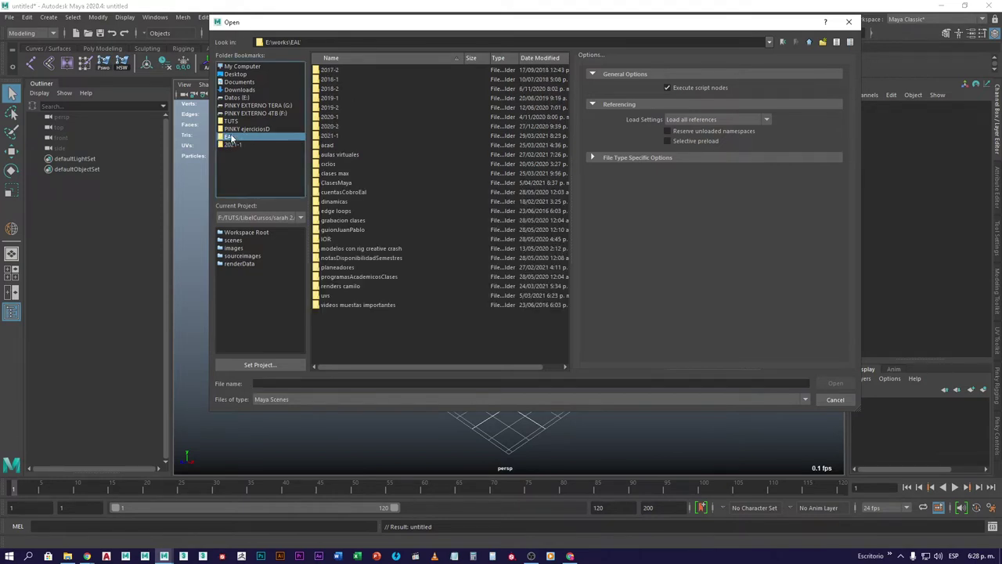
{"action": "double_click", "coordinate": [336, 183]}
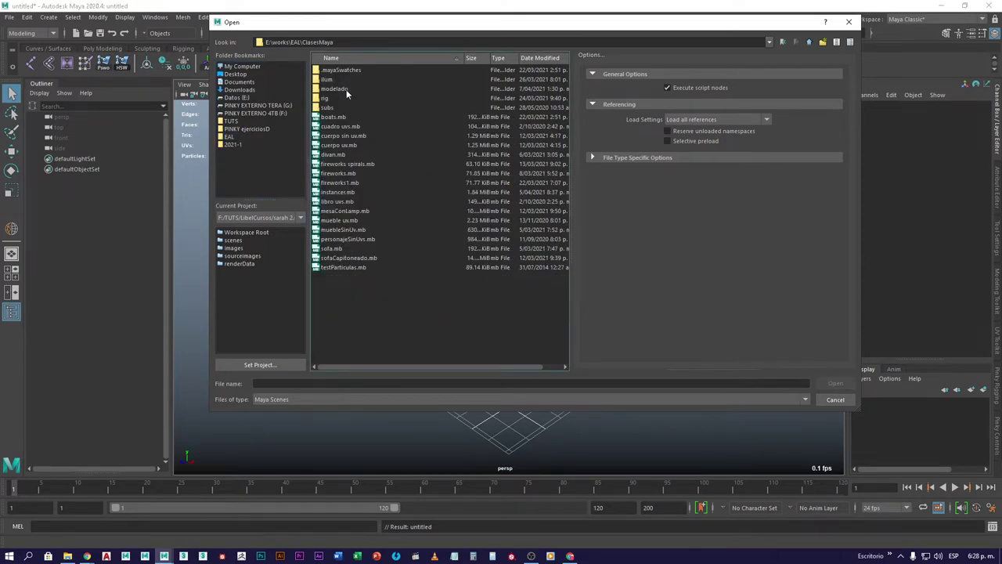
{"action": "double_click", "coordinate": [326, 99]}
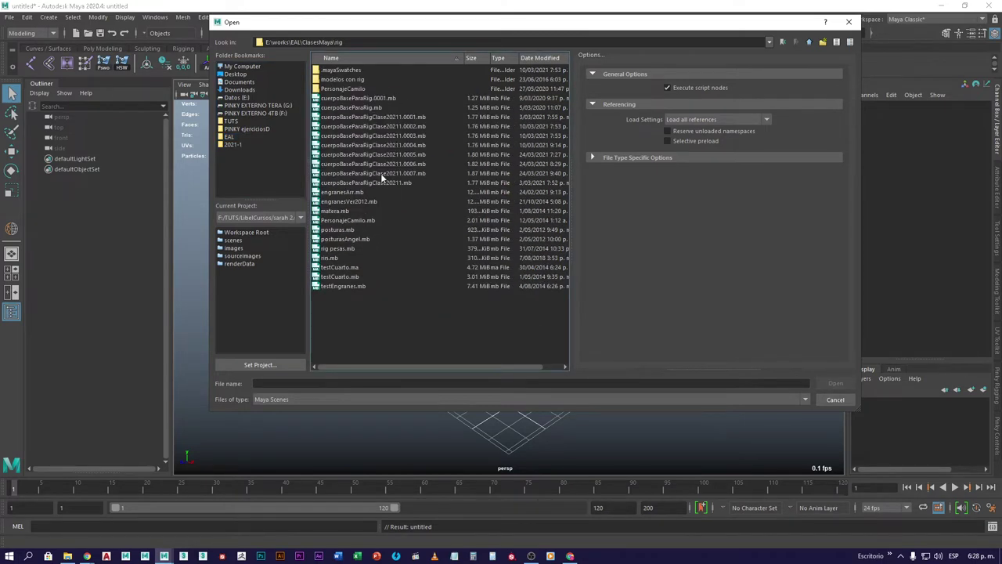
{"action": "left_click", "coordinate": [419, 174]}
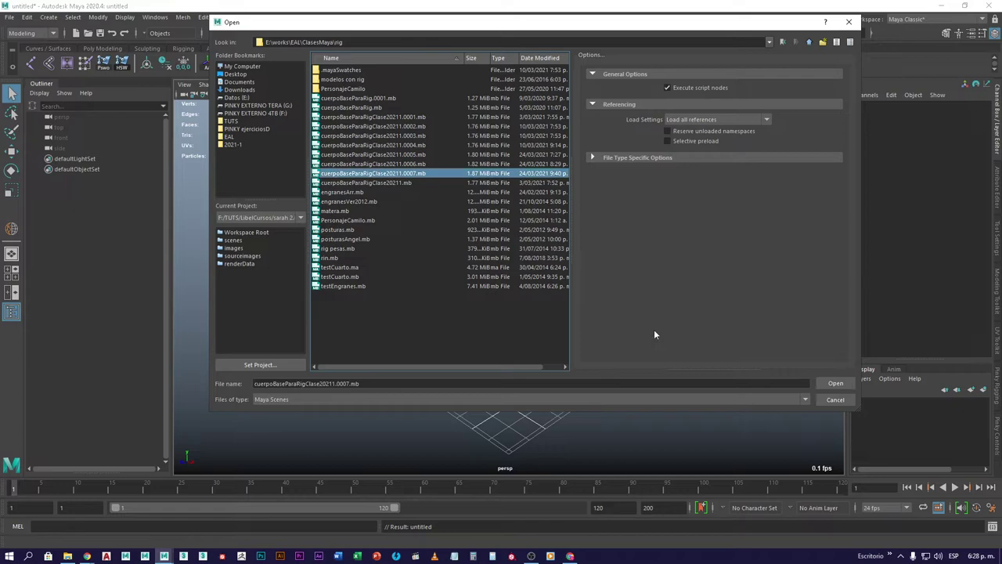
{"action": "left_click", "coordinate": [835, 383]}
{"action": "left_click", "coordinate": [503, 285]}
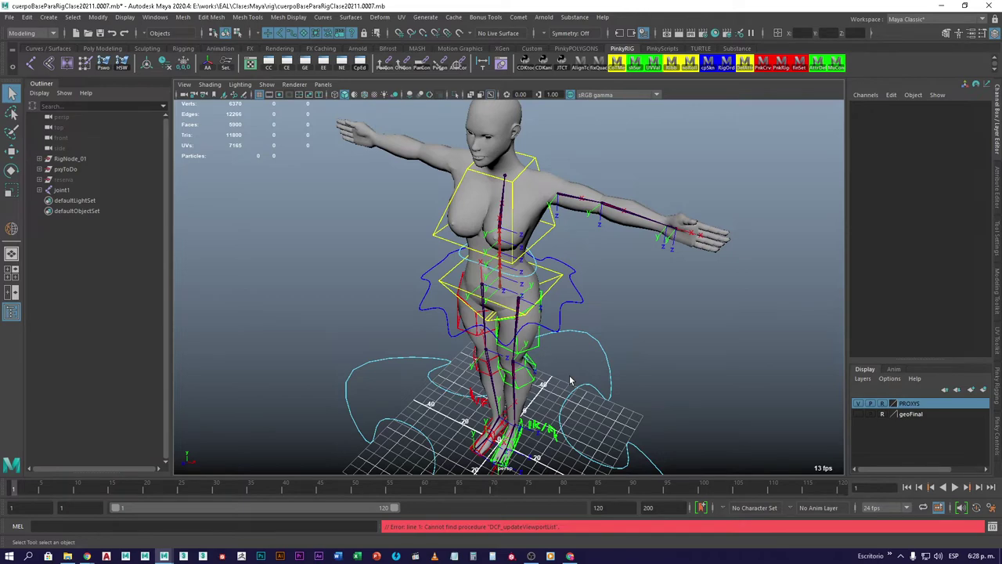
Select ctrl_universal at the character's base and inspect its channels and the leg controls above it
{"action": "middle_click_drag", "start_coordinate": [597, 364], "coordinate": [636, 280], "text": "alt"}
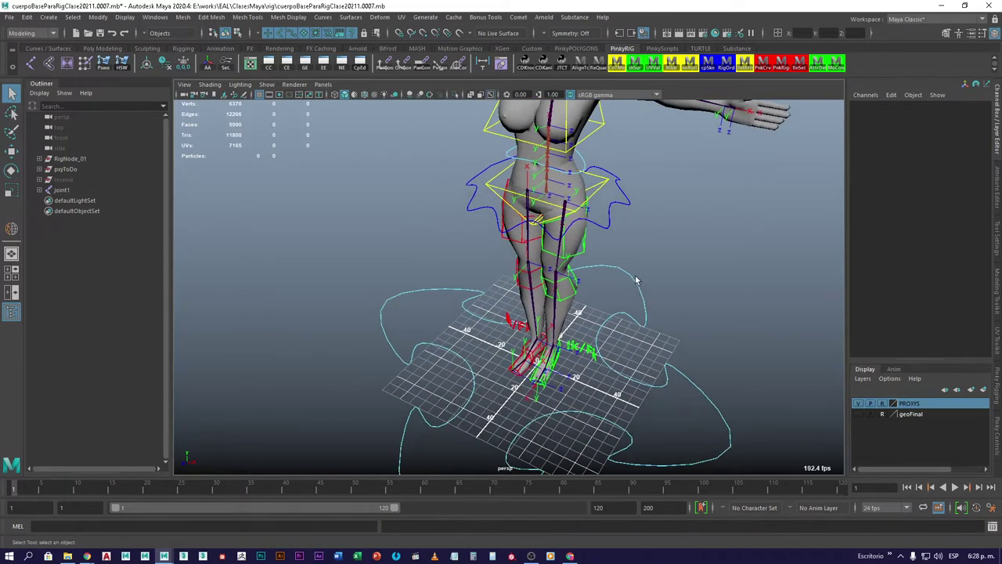
{"action": "left_click_drag", "start_coordinate": [636, 281], "coordinate": [649, 301], "text": "alt"}
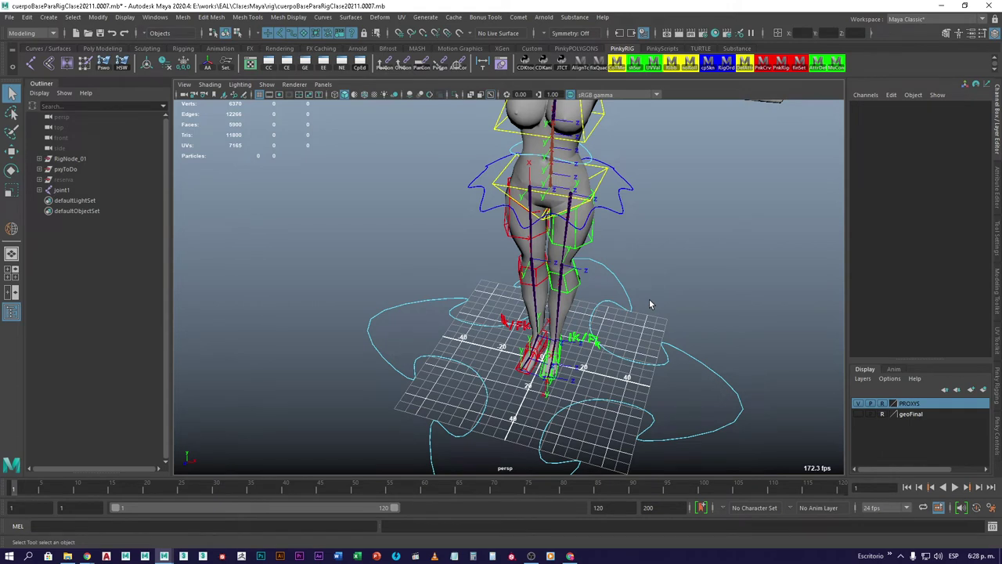
{"action": "left_click_drag", "start_coordinate": [662, 383], "coordinate": [707, 281], "text": "alt"}
{"action": "left_click", "coordinate": [674, 332]}
{"action": "left_click_drag", "start_coordinate": [674, 331], "coordinate": [535, 290], "text": "alt"}
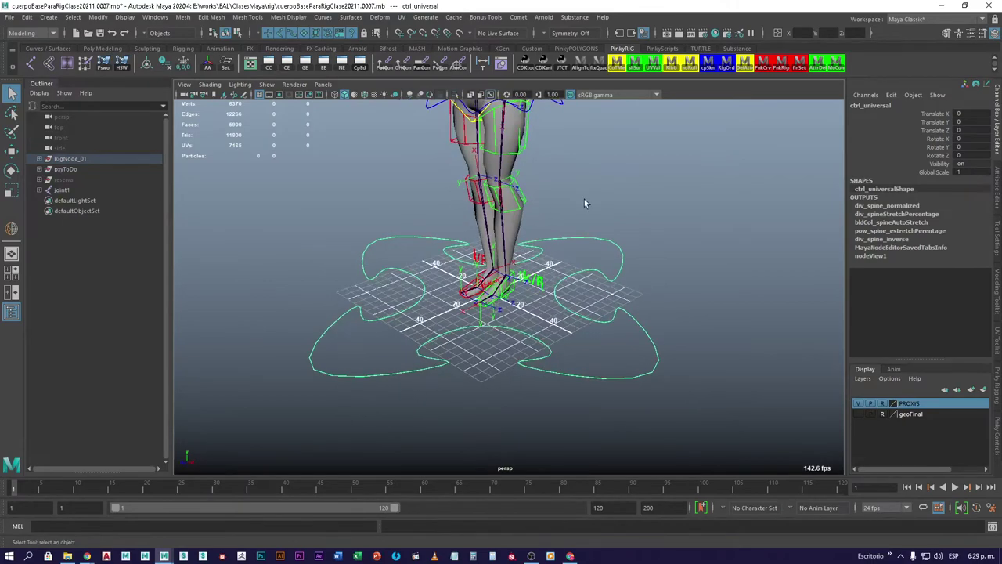
{"action": "left_click_drag", "start_coordinate": [587, 203], "coordinate": [563, 312], "text": "alt"}
{"action": "scroll", "coordinate": [540, 318], "scroll_direction": "up", "scroll_amount": 8}
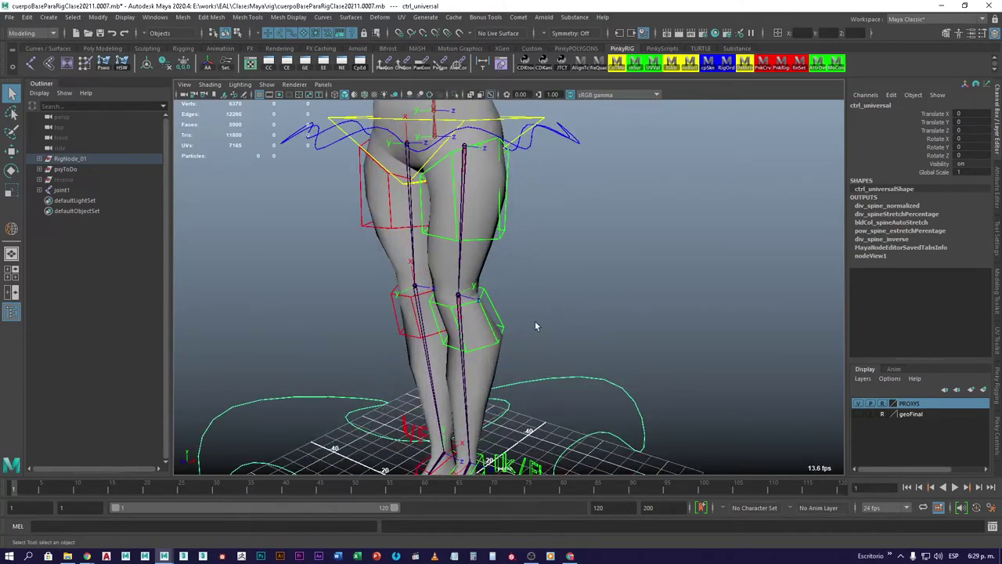
Select ctrl_L_fk_shin, reveal it in the scene hierarchy, and examine the channels of the offset group ctrl_L_fk_thigh_grpOff
{"action": "left_click", "coordinate": [485, 338]}
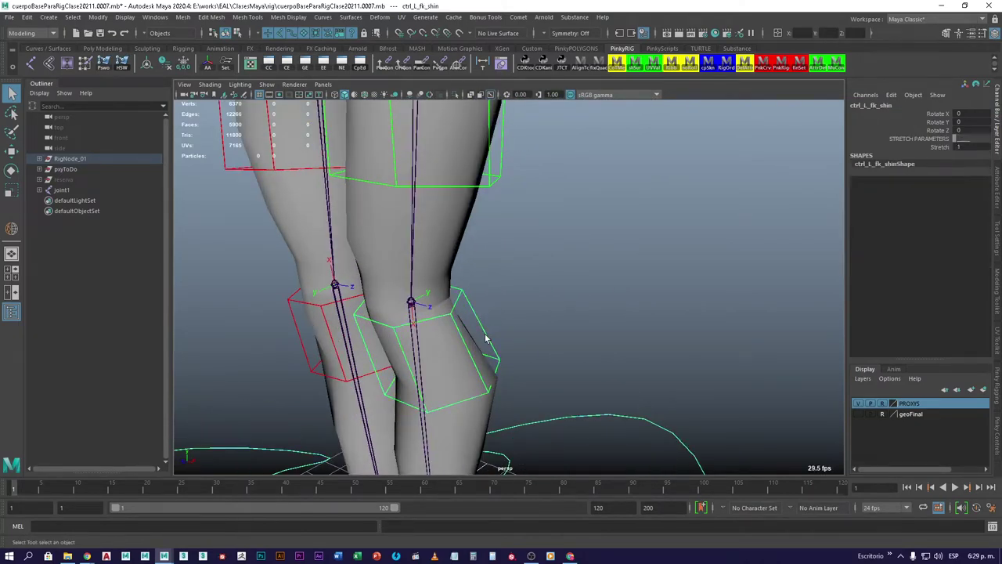
{"action": "key", "text": "w"}
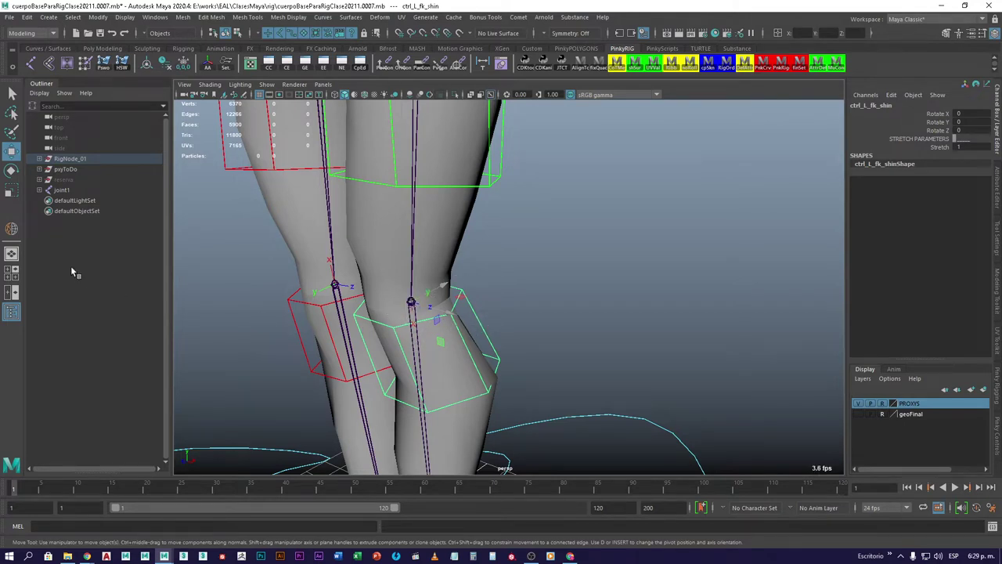
{"action": "key", "text": "f"}
{"action": "left_click", "coordinate": [105, 232]}
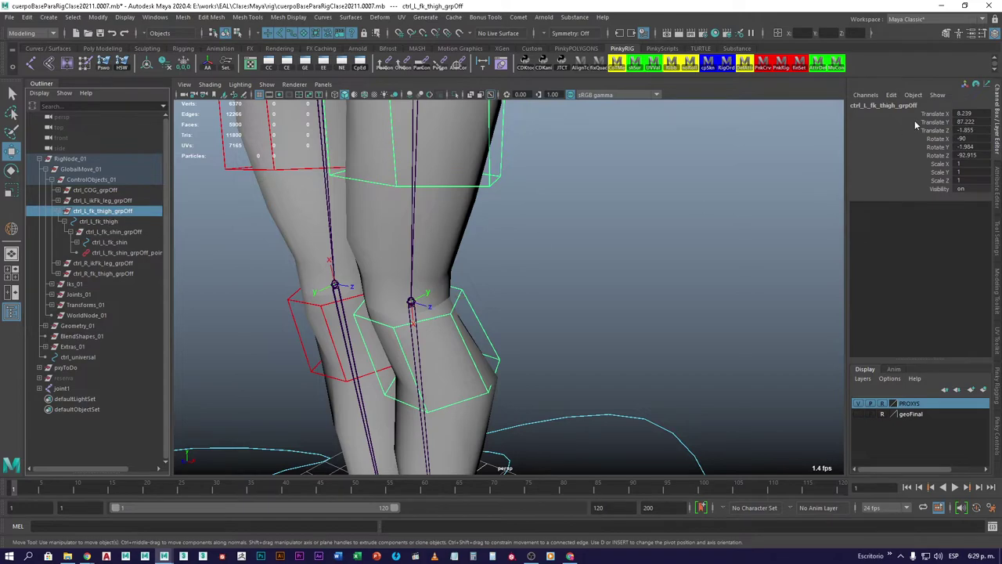
Try rotating the left ankle control ctrl_L_fk_ankle about its Y axis, and undo the rotation
{"action": "left_click_drag", "start_coordinate": [242, 355], "coordinate": [505, 327], "text": "alt"}
{"action": "left_click", "coordinate": [503, 320]}
{"action": "key", "text": "e"}
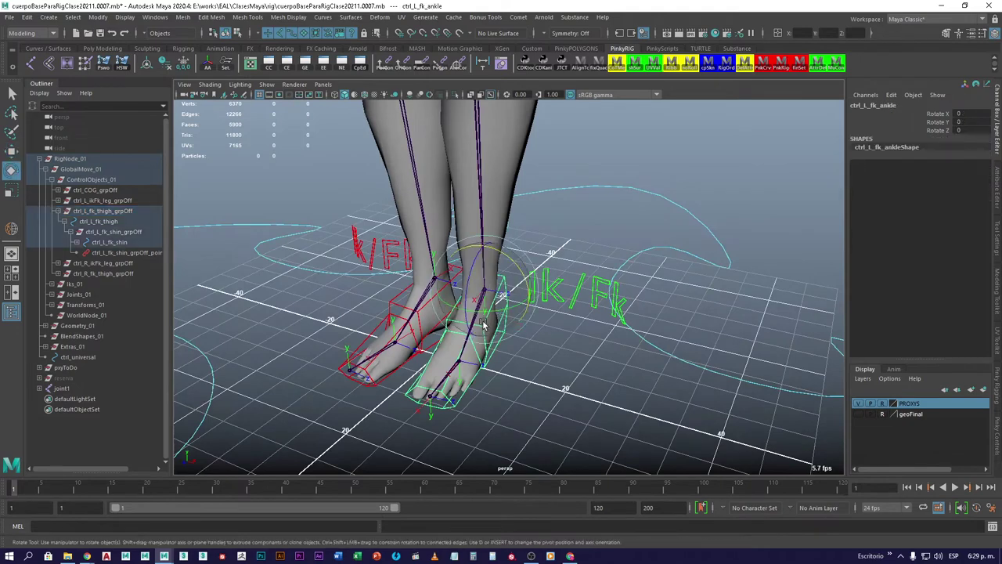
{"action": "left_click_drag", "start_coordinate": [495, 312], "coordinate": [472, 223]}
{"action": "key", "text": "ctrl+z"}
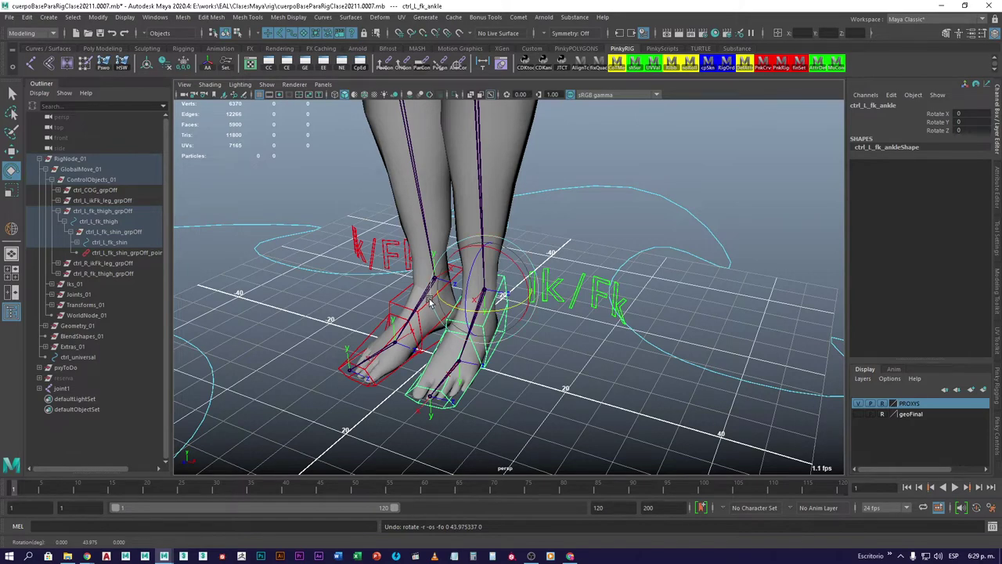
Select the right shin control ctrl_R_fk_shin to check its channels and orientation, and clear the selection
{"action": "middle_click_drag", "start_coordinate": [396, 198], "coordinate": [413, 197], "text": "alt"}
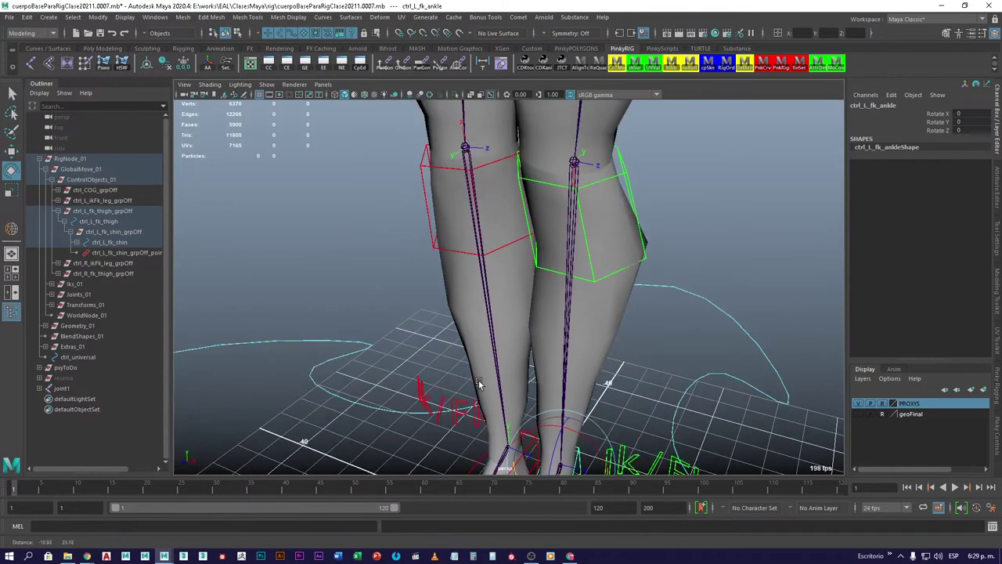
{"action": "left_click", "coordinate": [421, 180]}
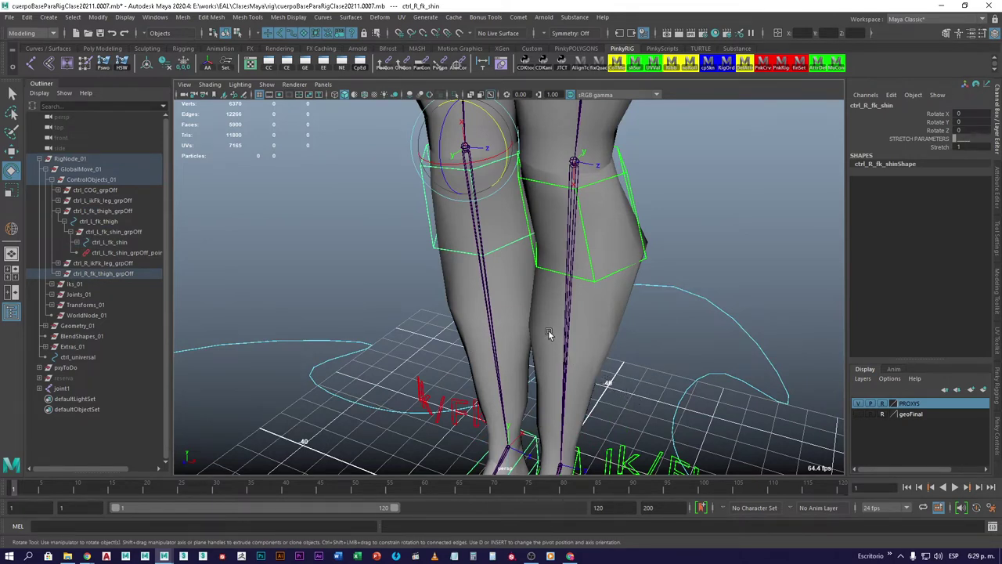
{"action": "scroll", "coordinate": [548, 330], "scroll_direction": "down", "scroll_amount": 3}
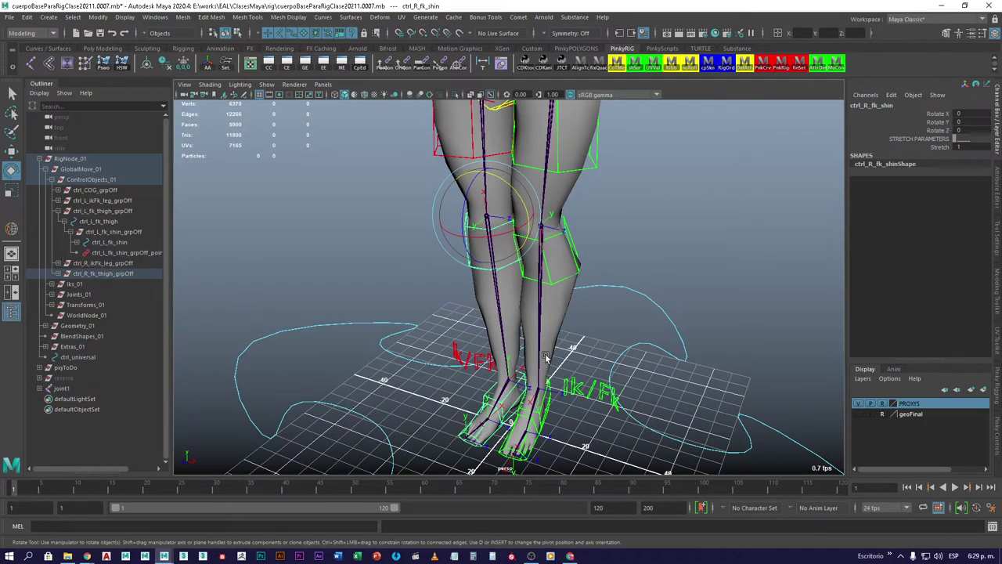
{"action": "left_click_drag", "start_coordinate": [548, 344], "coordinate": [558, 314], "text": "alt"}
{"action": "left_click", "coordinate": [689, 304]}
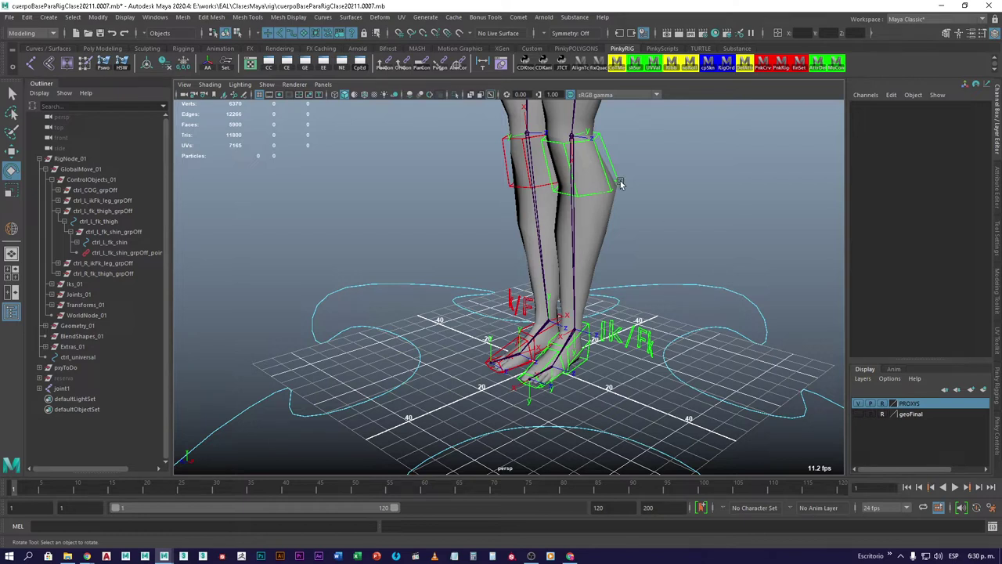
Examine the rig's node network on the Untitled_1 graph of the Node Editor, and close the editor
{"action": "left_click", "coordinate": [344, 63]}
{"action": "left_click", "coordinate": [356, 78]}
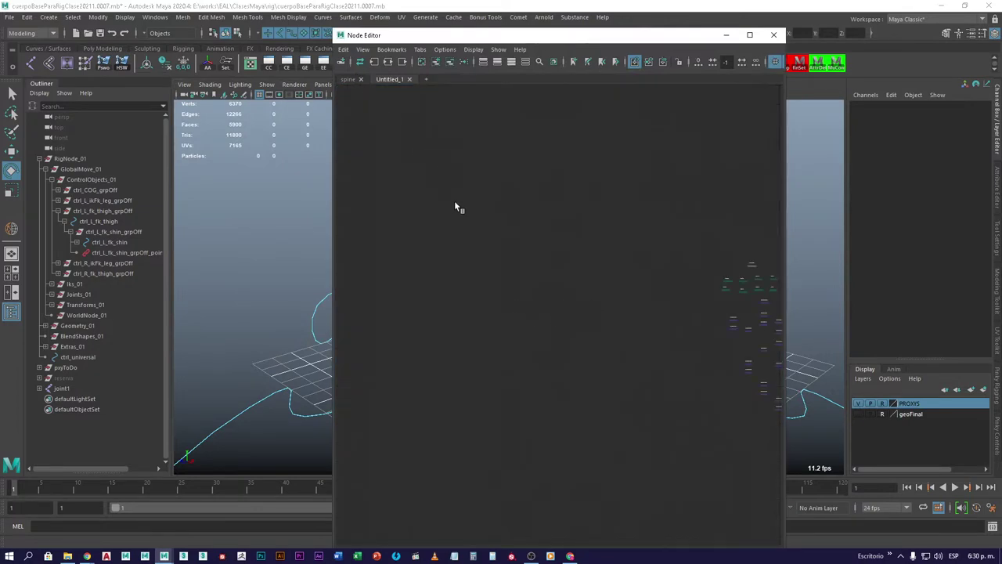
{"action": "middle_click_drag", "start_coordinate": [671, 354], "coordinate": [481, 316]}
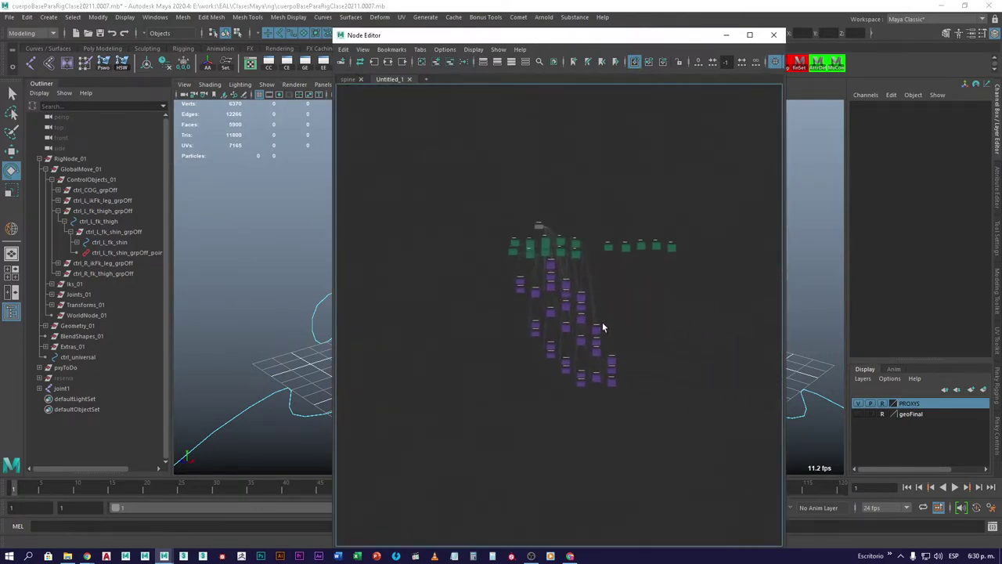
{"action": "key", "text": "a"}
{"action": "scroll", "coordinate": [642, 375], "scroll_direction": "down", "scroll_amount": 5}
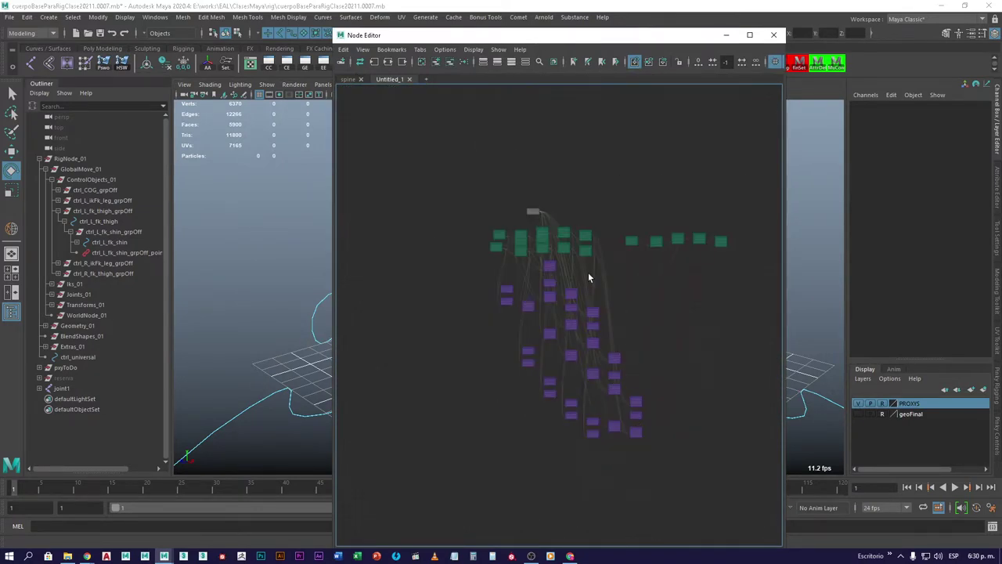
{"action": "scroll", "coordinate": [588, 271], "scroll_direction": "up", "scroll_amount": 5}
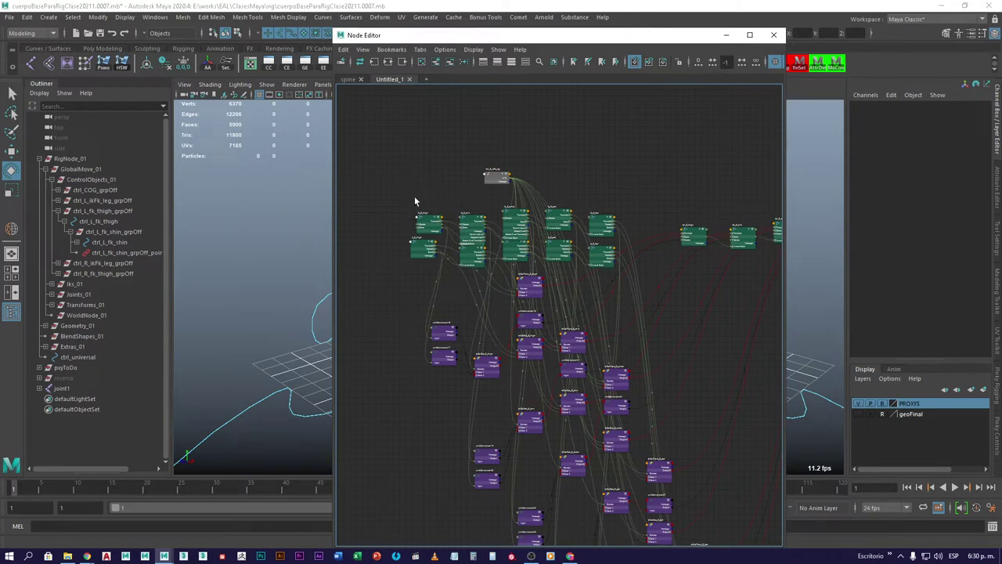
{"action": "scroll", "coordinate": [473, 258], "scroll_direction": "down", "scroll_amount": 6}
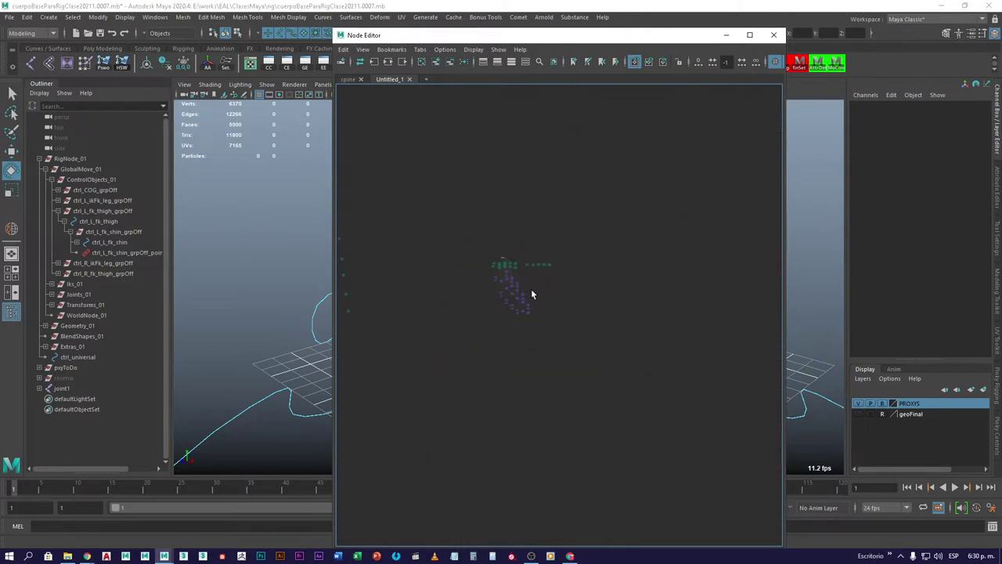
{"action": "scroll", "coordinate": [591, 313], "scroll_direction": "down", "scroll_amount": 1}
{"action": "scroll", "coordinate": [521, 247], "scroll_direction": "up", "scroll_amount": 3}
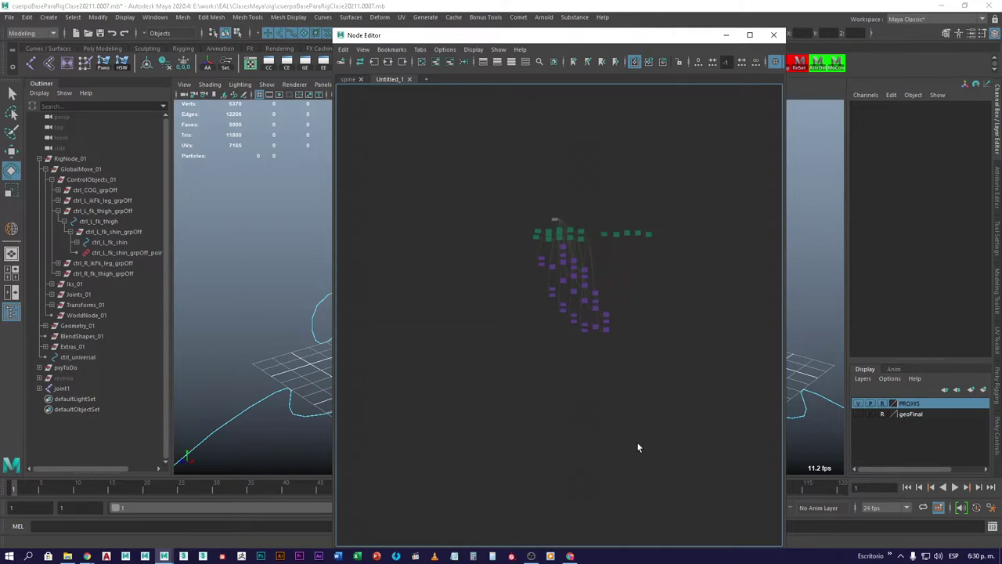
{"action": "scroll", "coordinate": [488, 338], "scroll_direction": "down", "scroll_amount": 2}
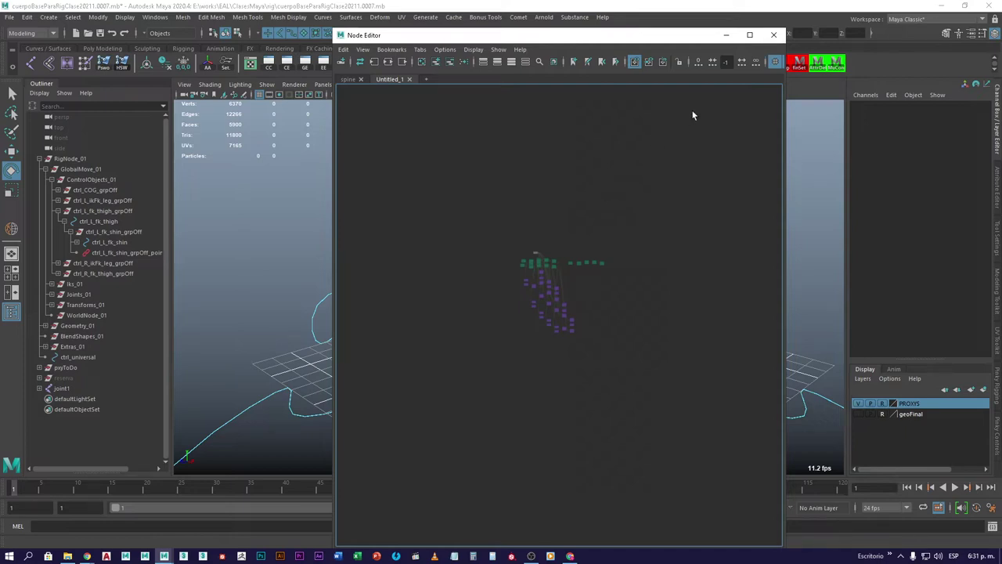
{"action": "left_click", "coordinate": [773, 34]}
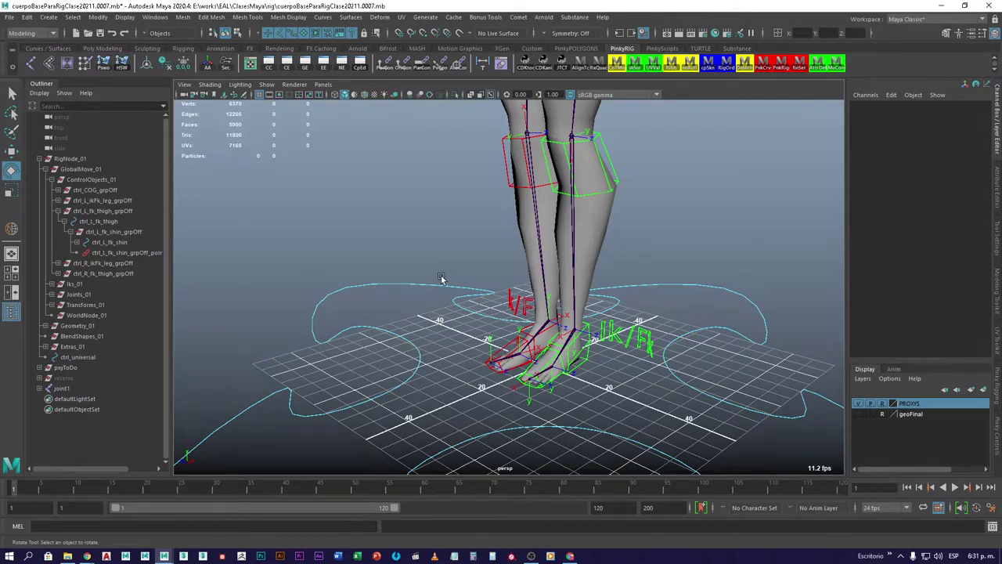
Collapse the ctrl_L_fk_thigh_grpOff hierarchy and inspect the hip, knee and foot controls on both legs
{"action": "scroll", "coordinate": [423, 336], "scroll_direction": "up", "scroll_amount": 3}
{"action": "left_click_drag", "start_coordinate": [385, 331], "coordinate": [377, 352], "text": "alt"}
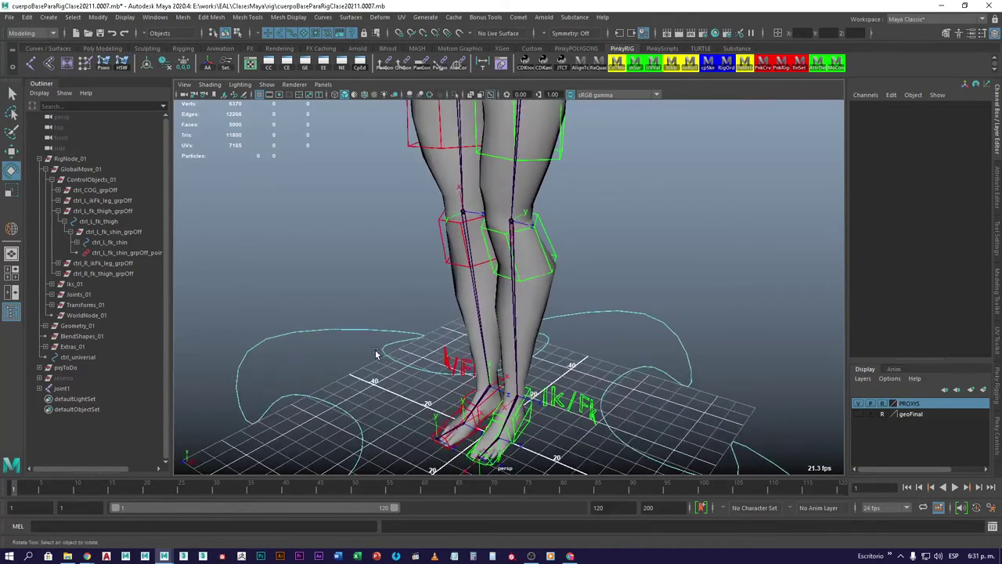
{"action": "left_click", "coordinate": [57, 211]}
{"action": "right_click_drag", "start_coordinate": [559, 299], "coordinate": [644, 374], "text": "alt"}
{"action": "left_click_drag", "start_coordinate": [644, 374], "coordinate": [608, 368], "text": "alt"}
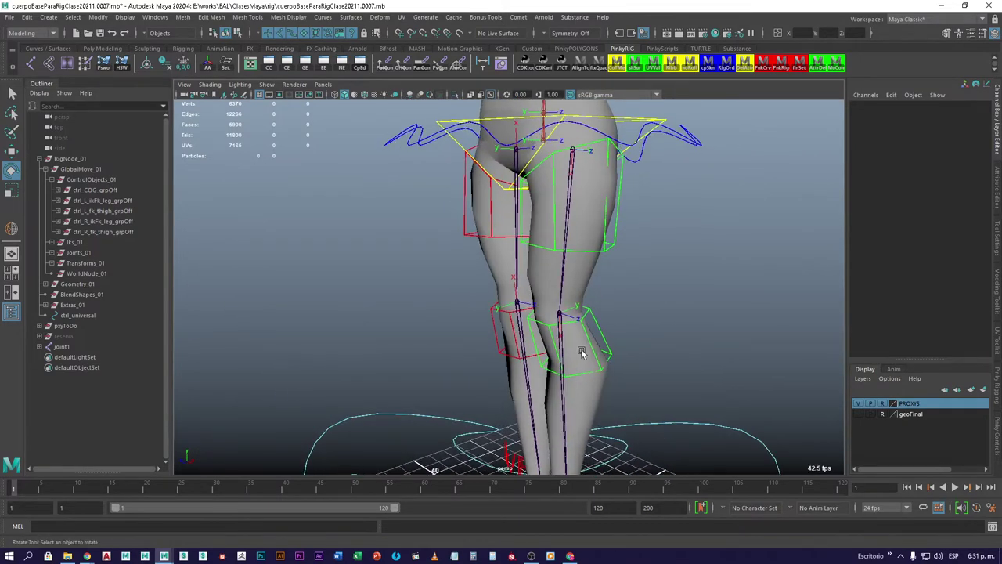
{"action": "left_click_drag", "start_coordinate": [601, 413], "coordinate": [577, 308], "text": "alt"}
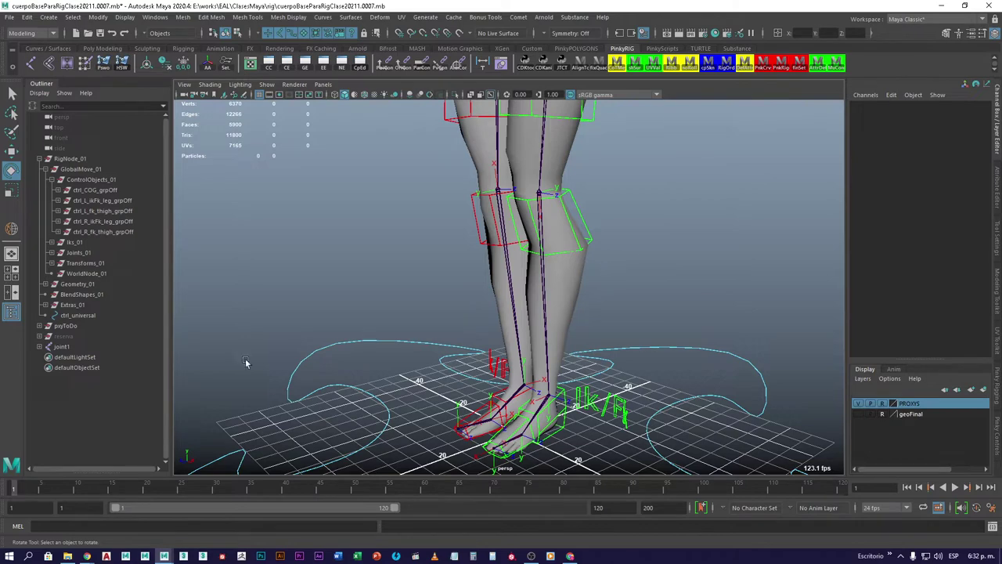
{"action": "left_click_drag", "start_coordinate": [589, 220], "coordinate": [536, 306], "text": "alt"}
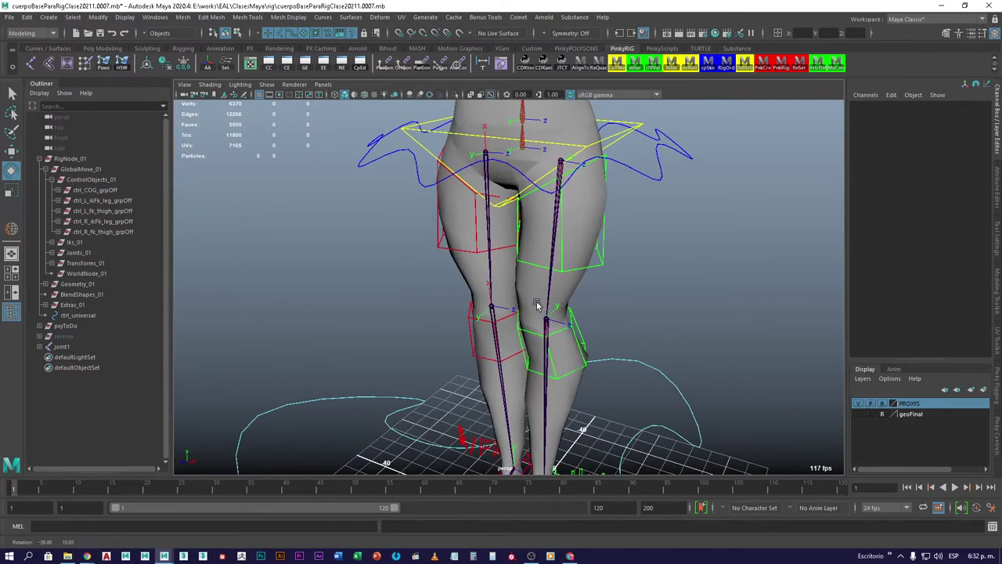
Open the indioRig.0012.mb scene from the personajes para rig reel folder in PINKY ejerciciosD without saving the current scene
{"action": "left_click", "coordinate": [89, 34]}
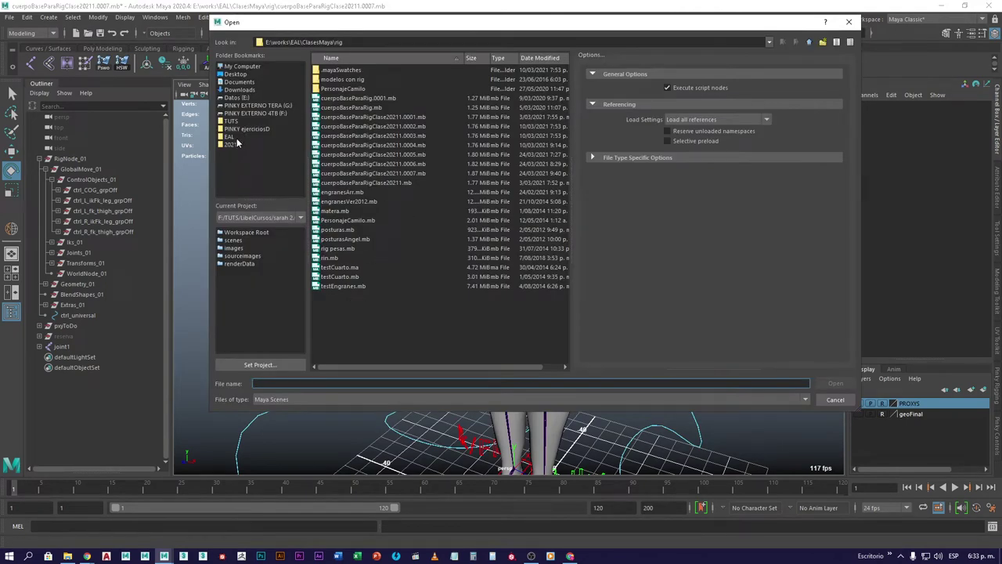
{"action": "left_click", "coordinate": [229, 138]}
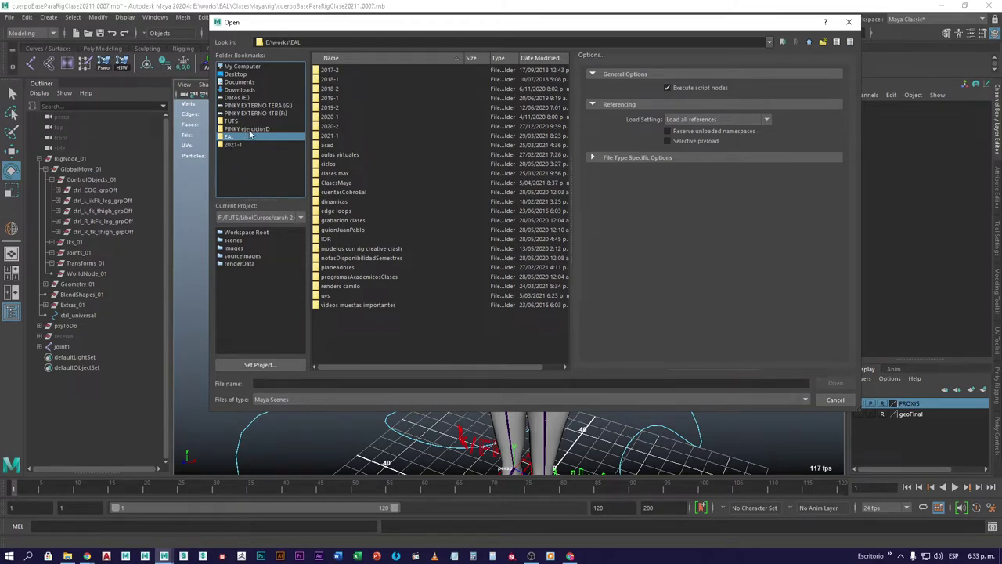
{"action": "left_click", "coordinate": [249, 129]}
{"action": "double_click", "coordinate": [376, 156]}
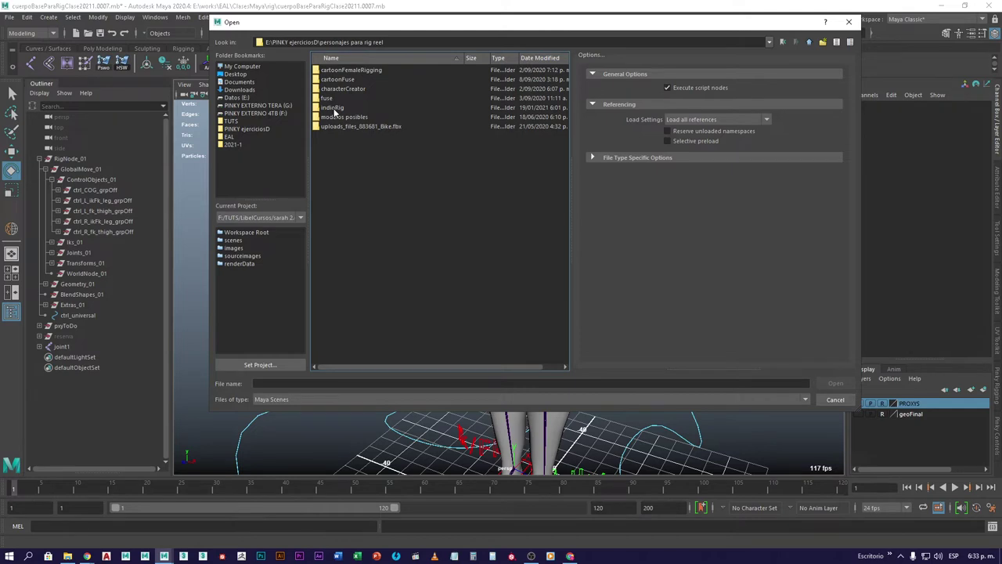
{"action": "double_click", "coordinate": [334, 109]}
{"action": "double_click", "coordinate": [358, 183]}
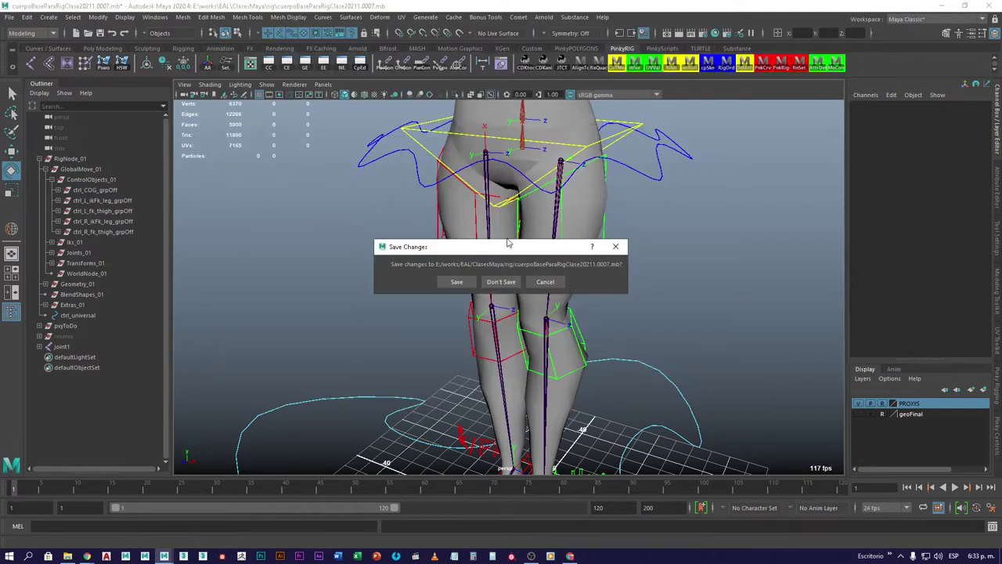
{"action": "left_click", "coordinate": [505, 284]}
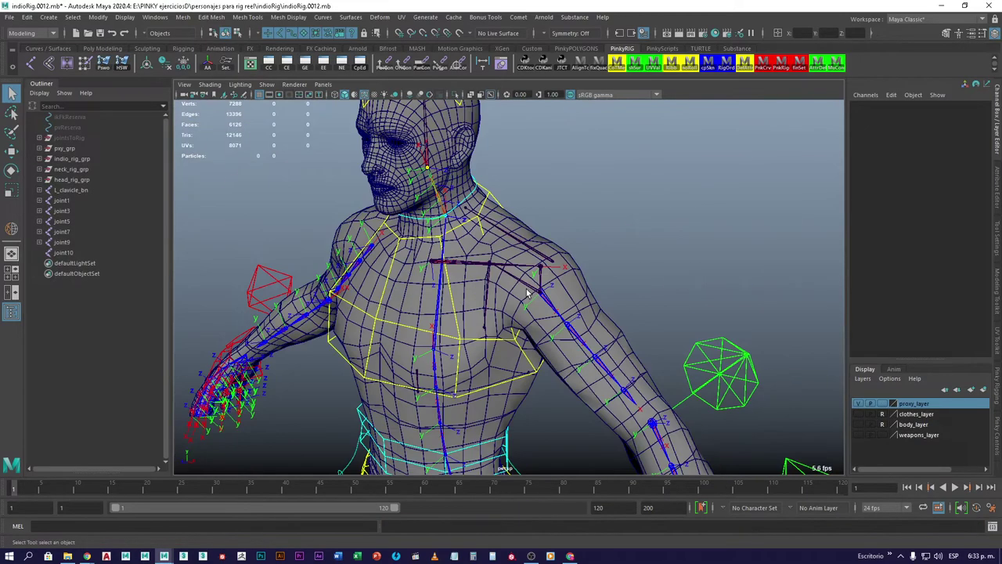
Inspect the character's torso and the contents of geometry_grp inside indio_rig_grp, and collapse the hierarchy
{"action": "scroll", "coordinate": [528, 294], "scroll_direction": "up", "scroll_amount": 2}
{"action": "scroll", "coordinate": [529, 294], "scroll_direction": "up", "scroll_amount": 2}
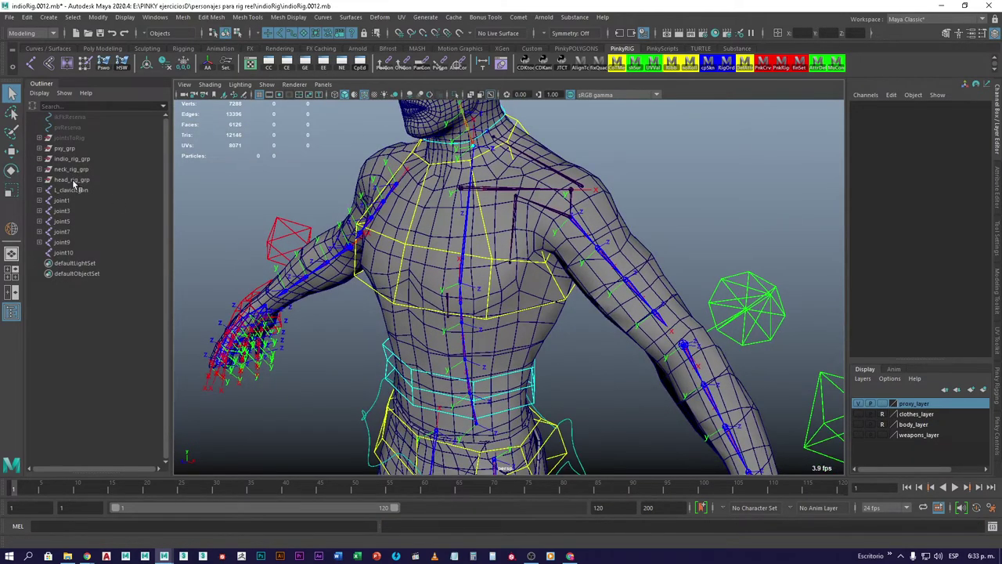
{"action": "left_click", "coordinate": [39, 158]}
{"action": "left_click", "coordinate": [45, 169]}
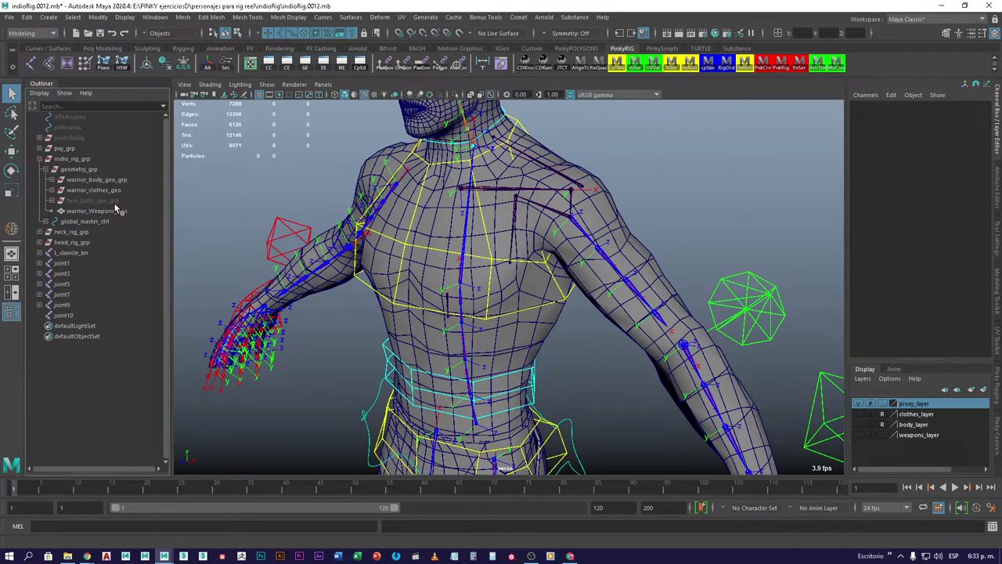
{"action": "left_click", "coordinate": [39, 158]}
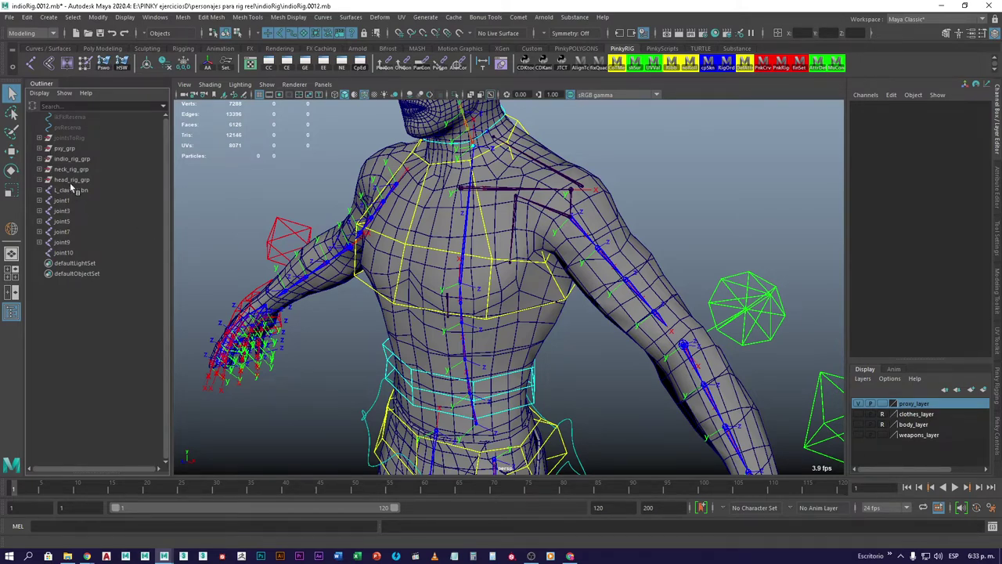
Expand indio_rig_grp through global_master_ctrl and local_master_ctrl to review the limb rig groups, keeping geometry_grp collapsed
{"action": "left_click", "coordinate": [39, 159]}
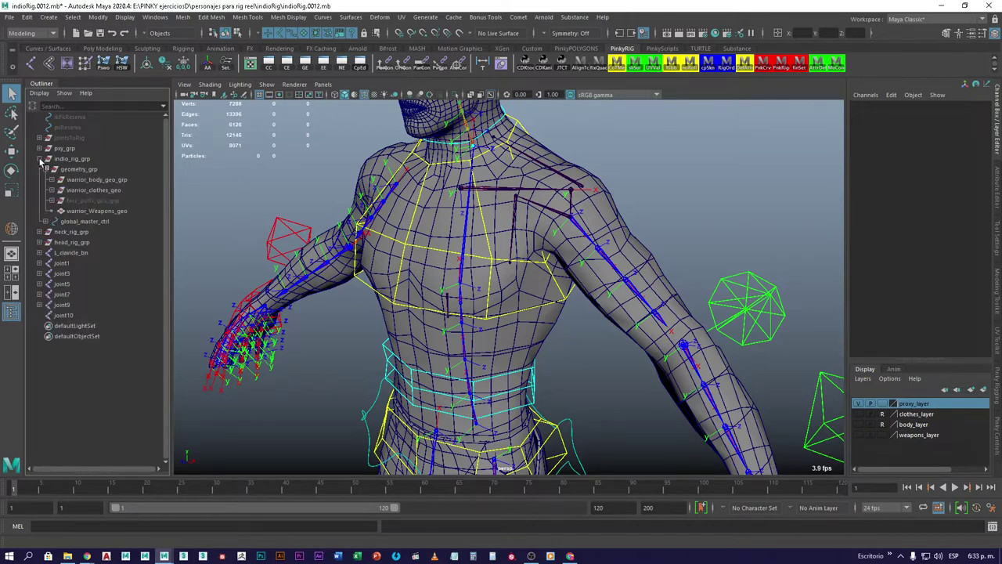
{"action": "left_click", "coordinate": [45, 170]}
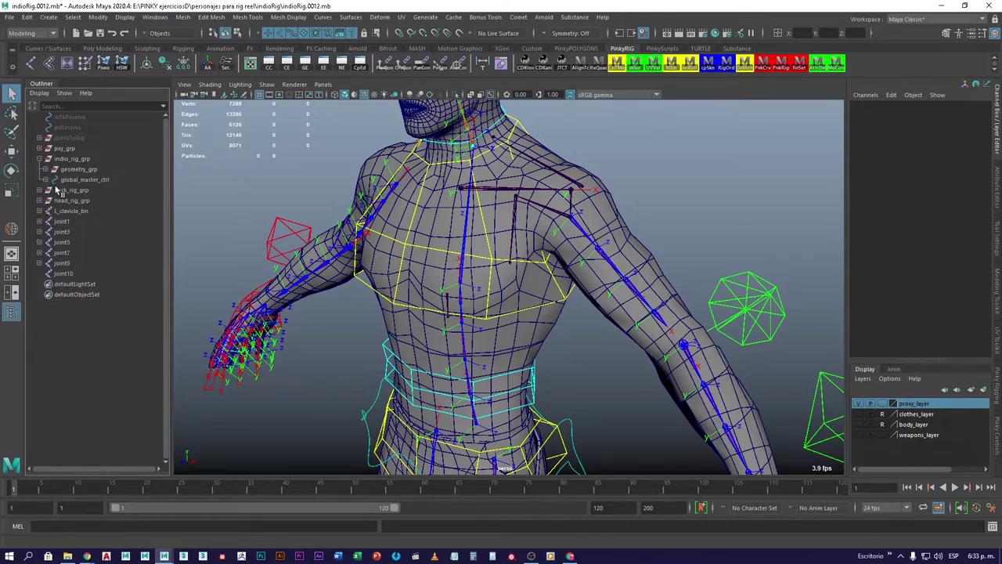
{"action": "left_click", "coordinate": [45, 179]}
{"action": "left_click", "coordinate": [52, 190]}
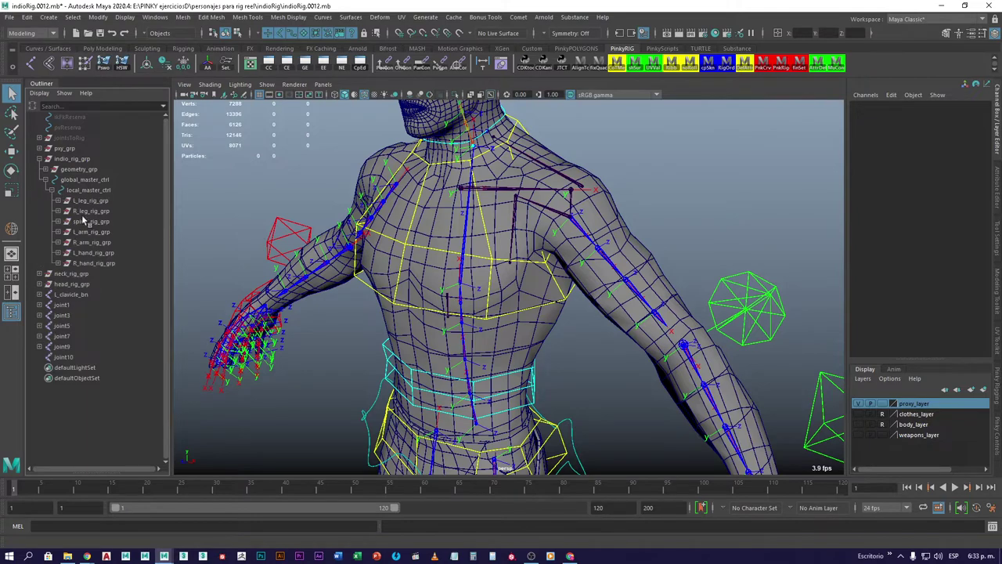
Add L_leg_rig_grp to a new graph in the Node Editor and frame it
{"action": "left_click", "coordinate": [92, 201]}
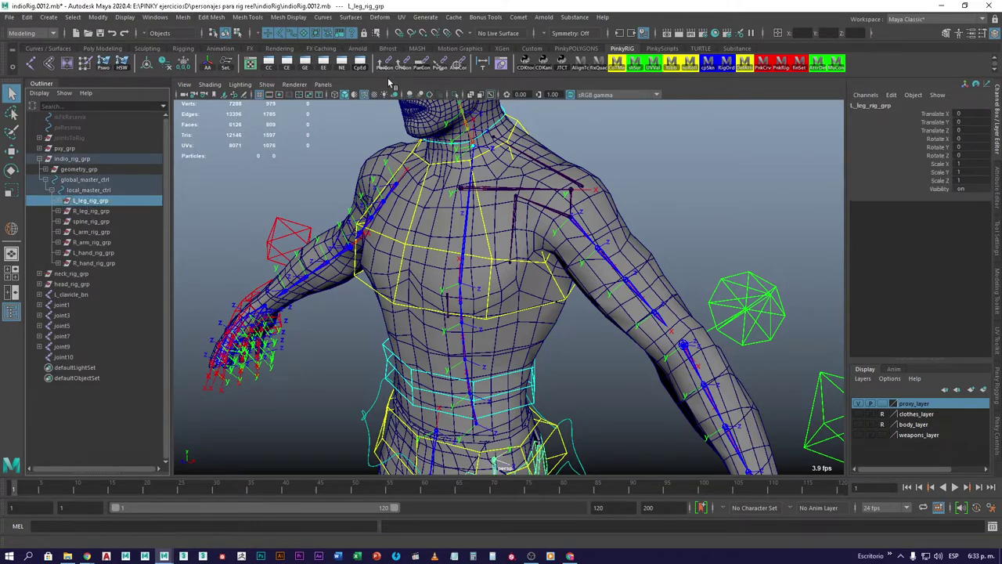
{"action": "left_click", "coordinate": [317, 66]}
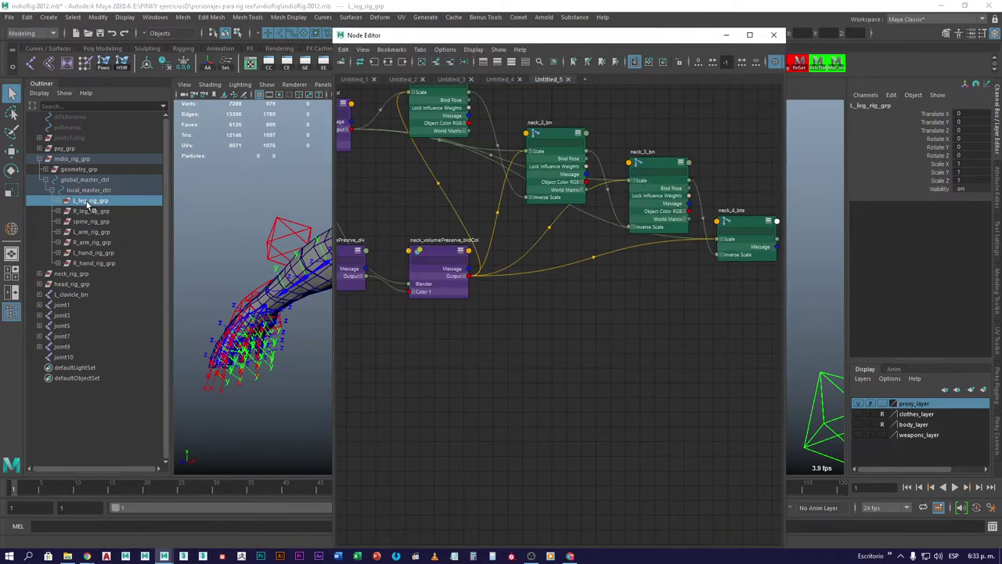
{"action": "left_click", "coordinate": [584, 79]}
{"action": "left_click_drag", "start_coordinate": [90, 201], "coordinate": [537, 210]}
{"action": "key", "text": "f"}
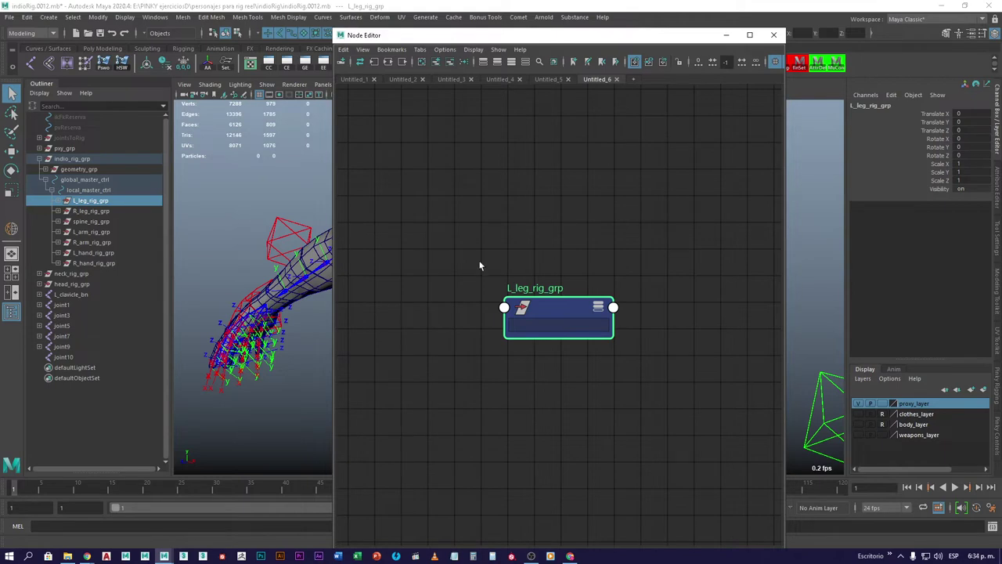
Select the full hierarchy of L_leg_rig_grp and add all its nodes to the Node Editor graph
{"action": "left_click_drag", "start_coordinate": [274, 202], "coordinate": [239, 196], "text": "alt"}
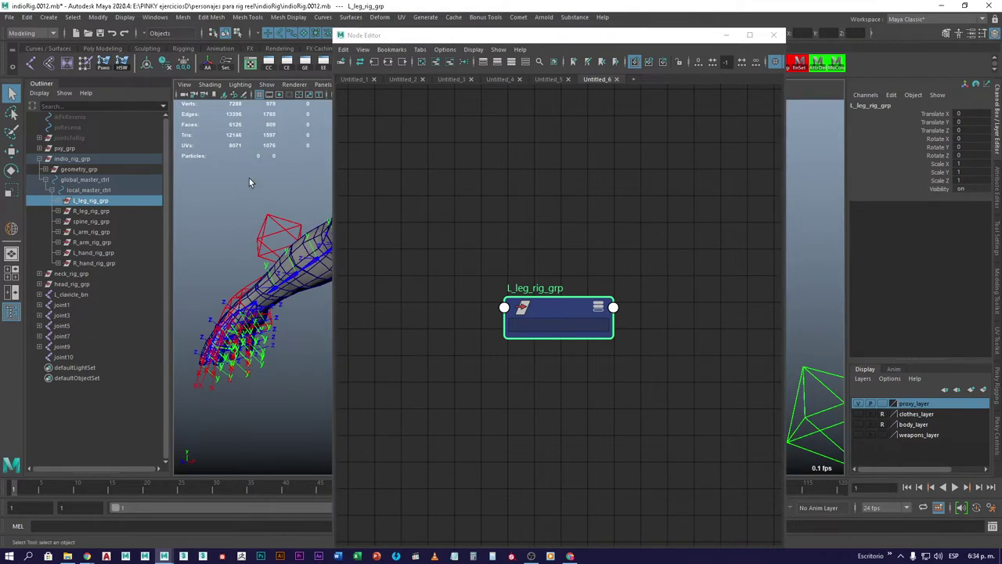
{"action": "right_click", "coordinate": [249, 178]}
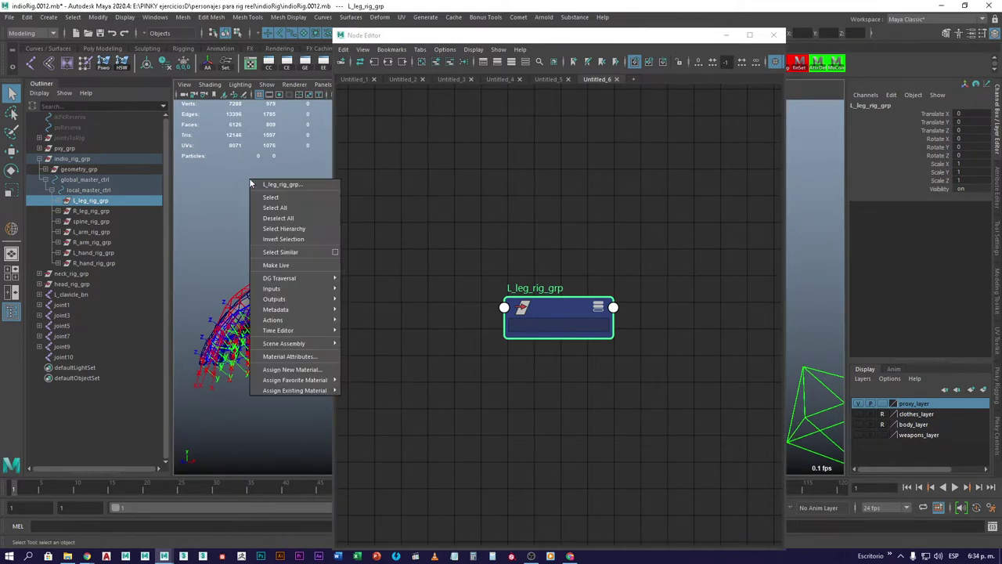
{"action": "left_click", "coordinate": [290, 234]}
{"action": "left_click", "coordinate": [439, 66]}
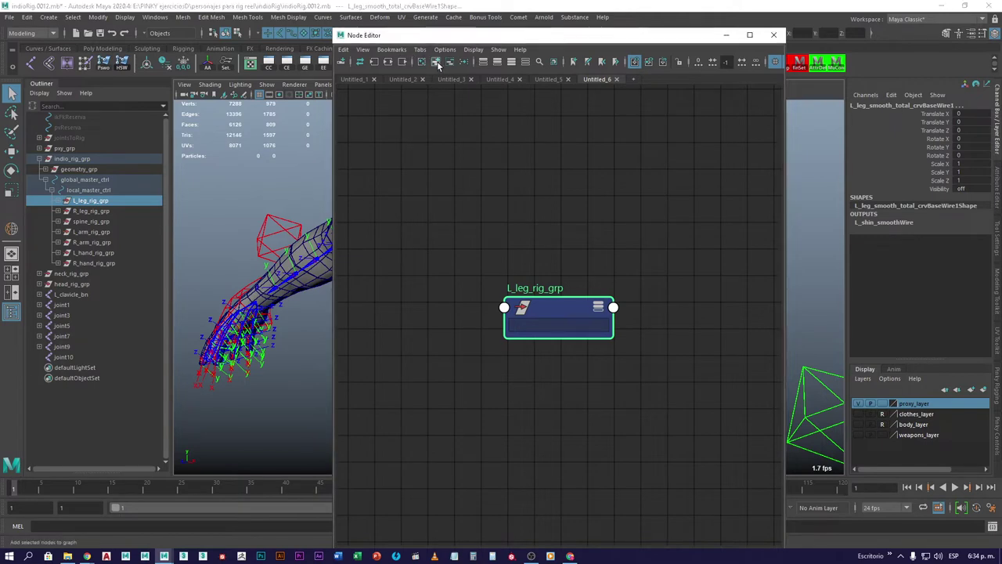
{"action": "left_click", "coordinate": [437, 63]}
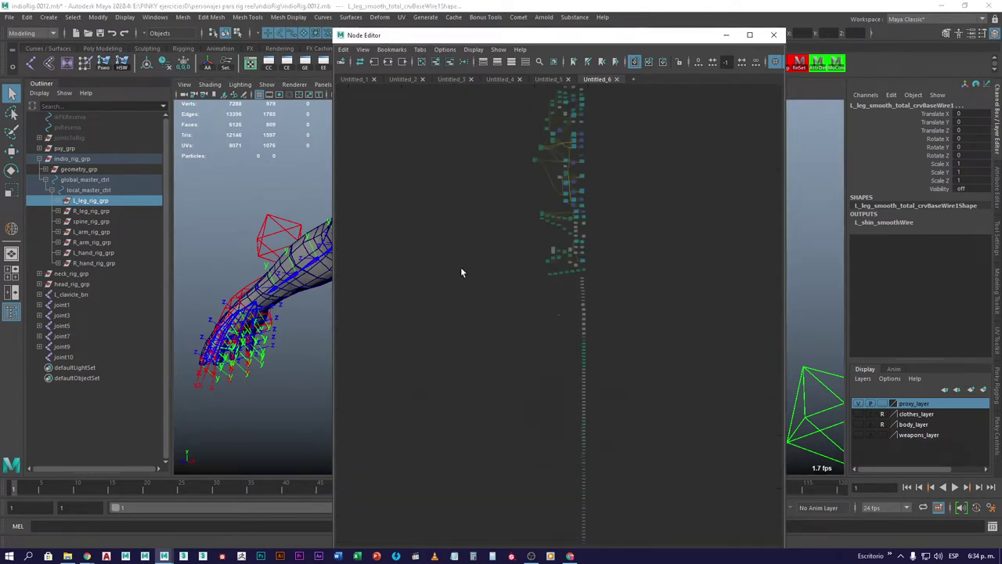
Select all the left leg nodes in the graph and display their input and output connections
{"action": "scroll", "coordinate": [588, 255], "scroll_direction": "down", "scroll_amount": 5}
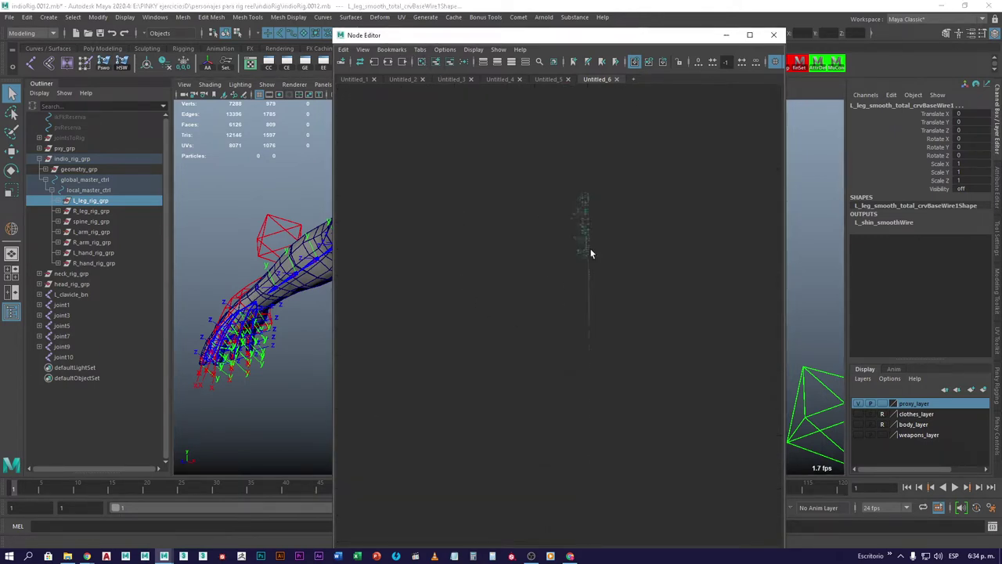
{"action": "left_click_drag", "start_coordinate": [642, 385], "coordinate": [530, 143]}
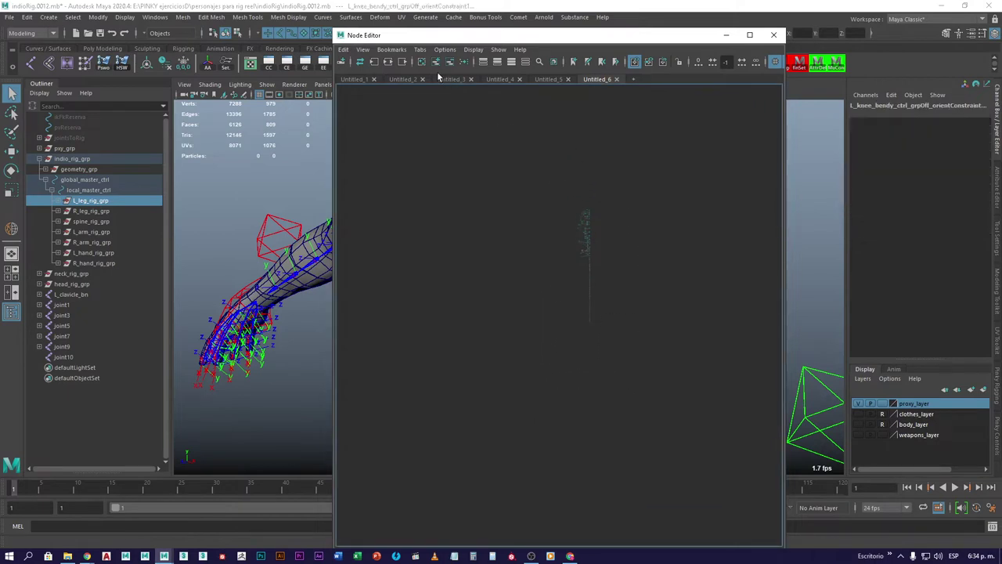
{"action": "left_click", "coordinate": [387, 62]}
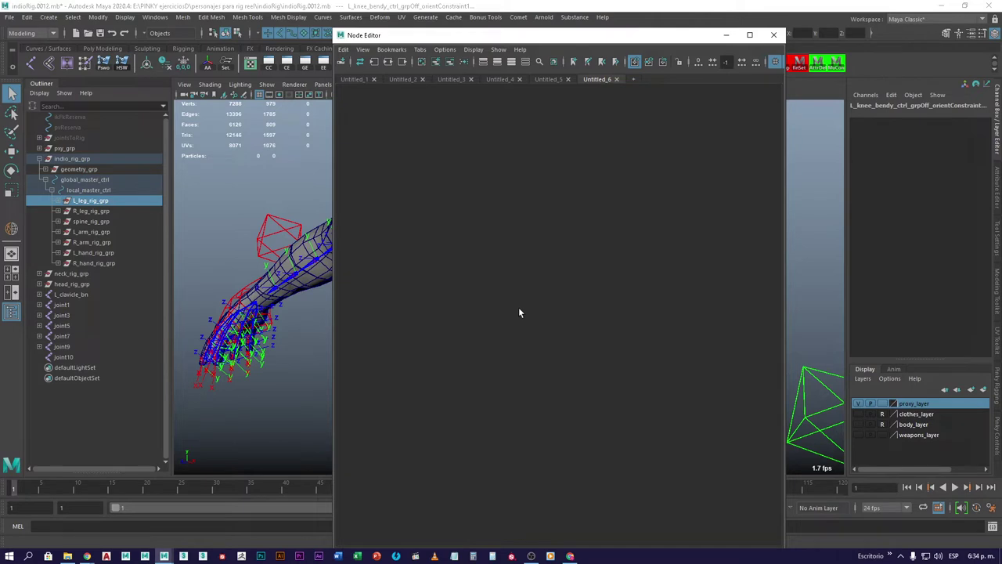
Examine the left leg rig's node network across the Untitled_6 graph, and close the Node Editor
{"action": "middle_click_drag", "start_coordinate": [517, 201], "coordinate": [492, 281], "text": "alt"}
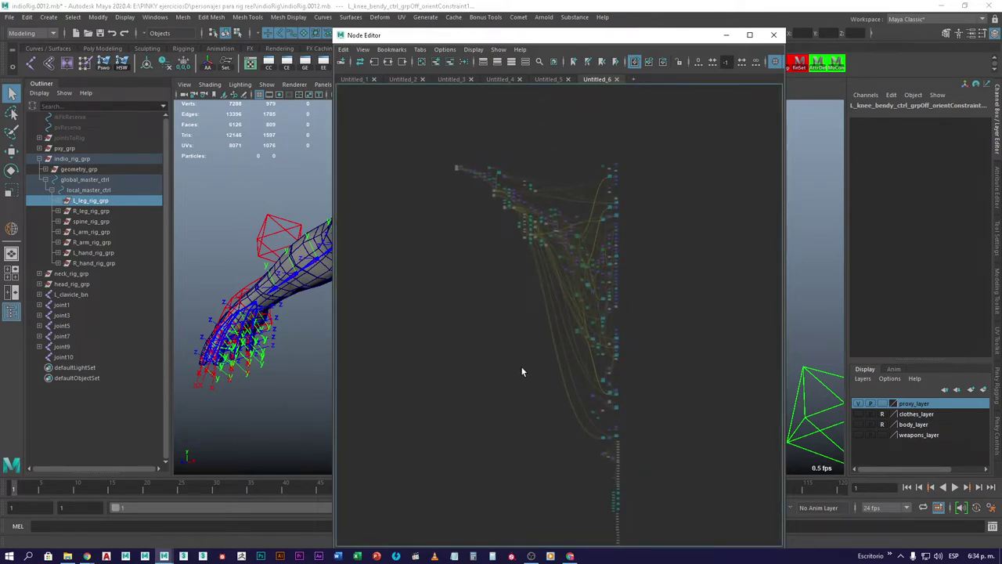
{"action": "middle_click_drag", "start_coordinate": [534, 435], "coordinate": [572, 428], "text": "alt"}
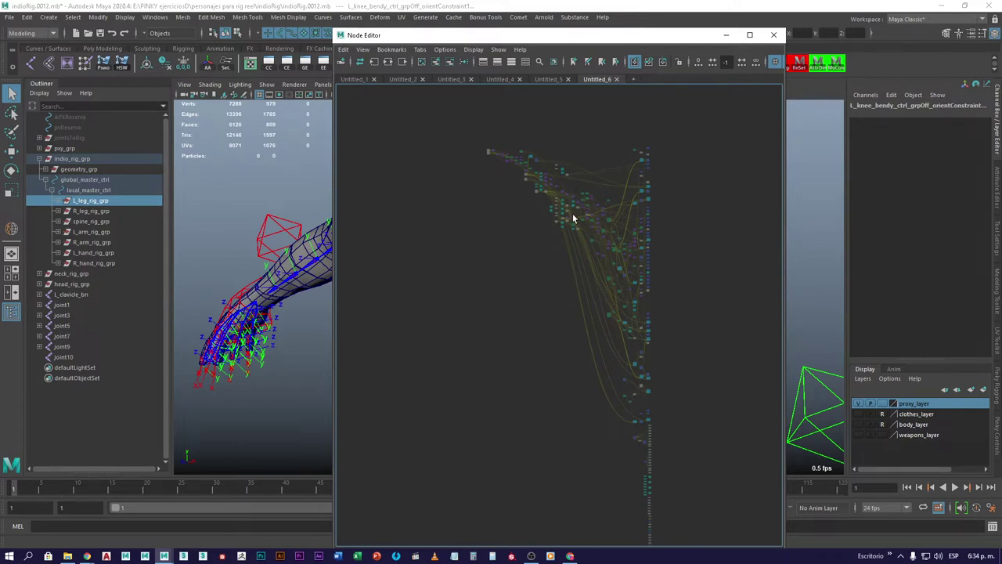
{"action": "scroll", "coordinate": [635, 264], "scroll_direction": "up", "scroll_amount": 5}
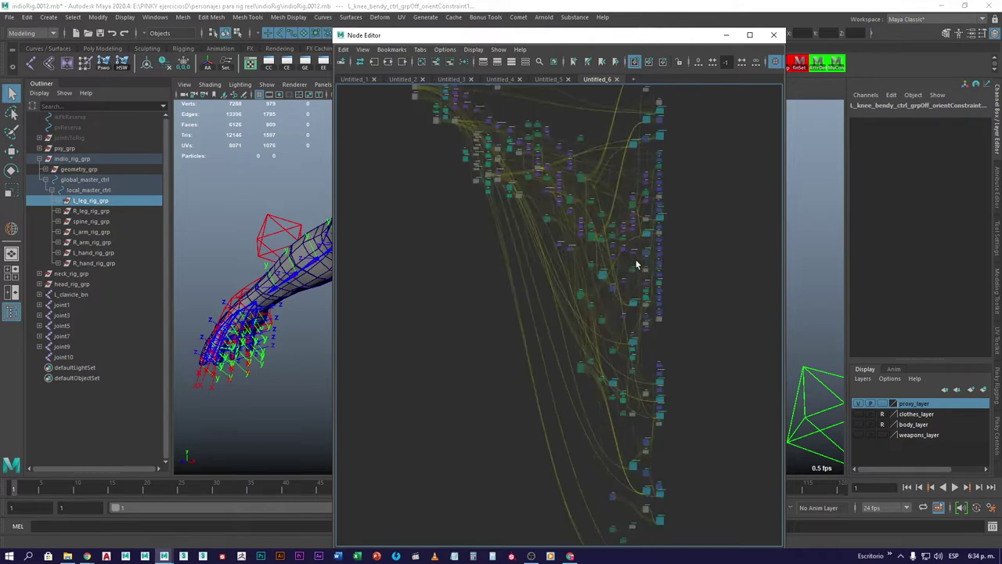
{"action": "middle_click_drag", "start_coordinate": [459, 165], "coordinate": [533, 290]}
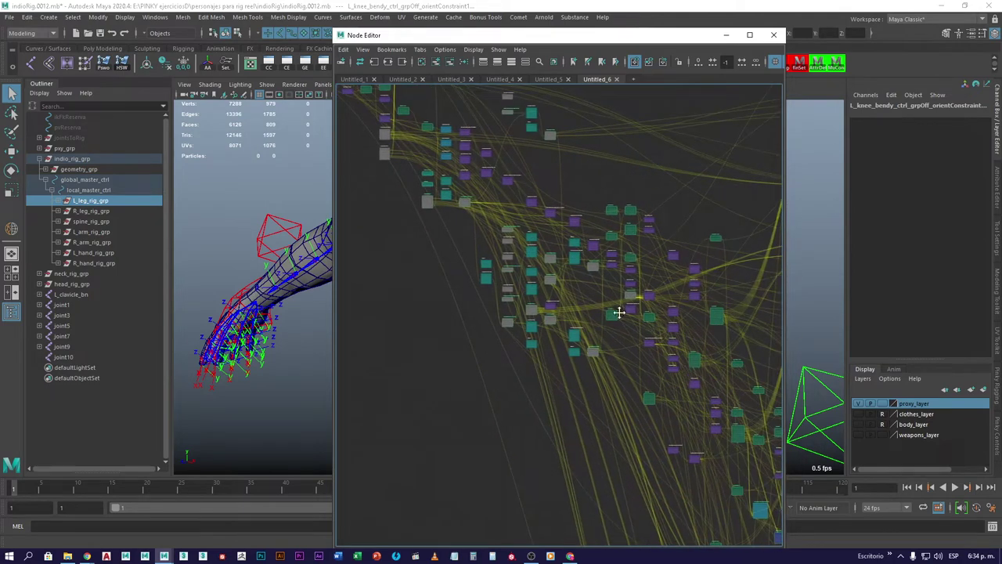
{"action": "middle_click_drag", "start_coordinate": [626, 308], "coordinate": [624, 400]}
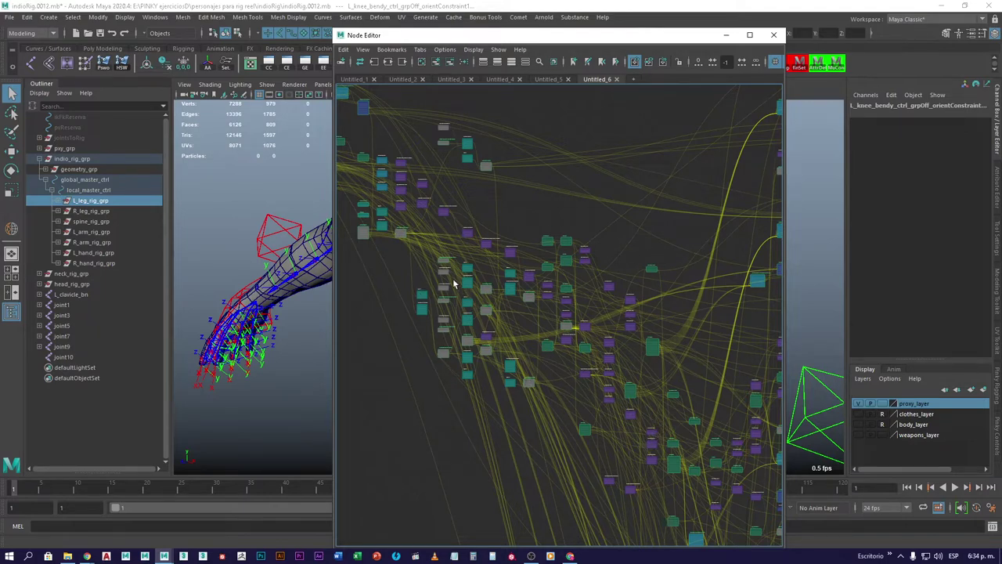
{"action": "middle_click_drag", "start_coordinate": [456, 231], "coordinate": [531, 296], "text": "alt"}
{"action": "left_click", "coordinate": [773, 35]}
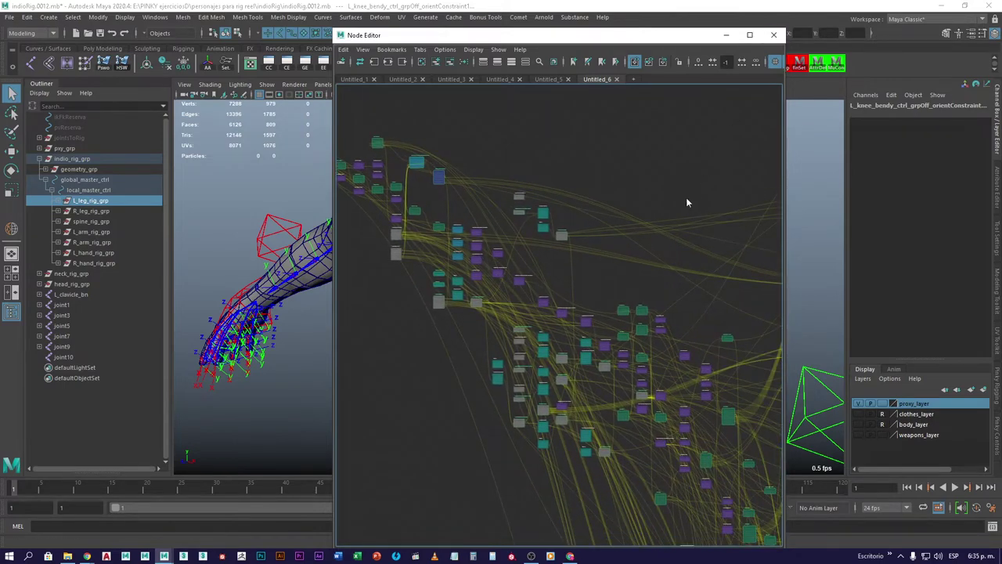
Reopen the recent scene cuerpoBaseParaRigClase20211.0007.mb without saving changes to the indioRig scene
{"action": "left_click", "coordinate": [9, 16]}
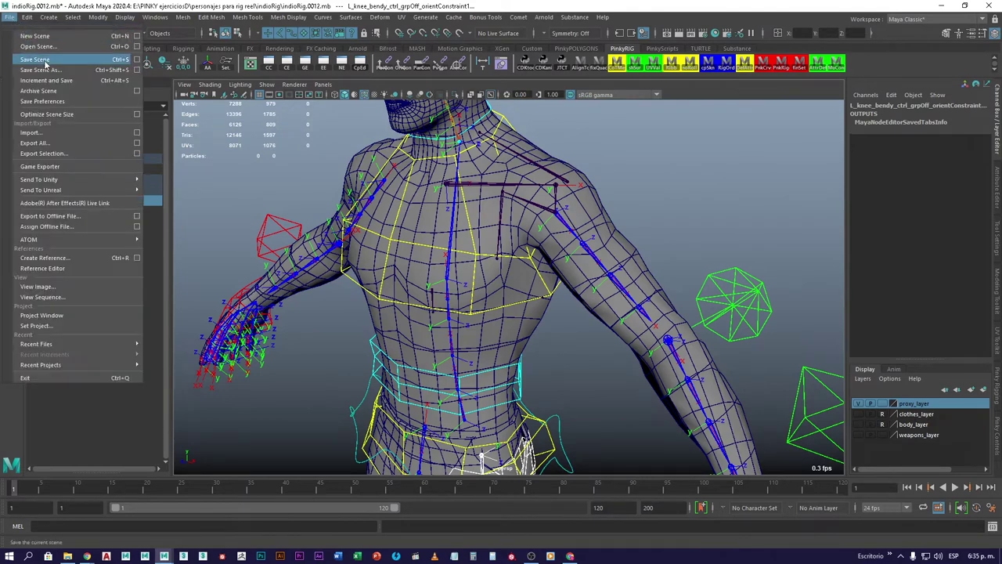
{"action": "mouse_move", "coordinate": [108, 346]}
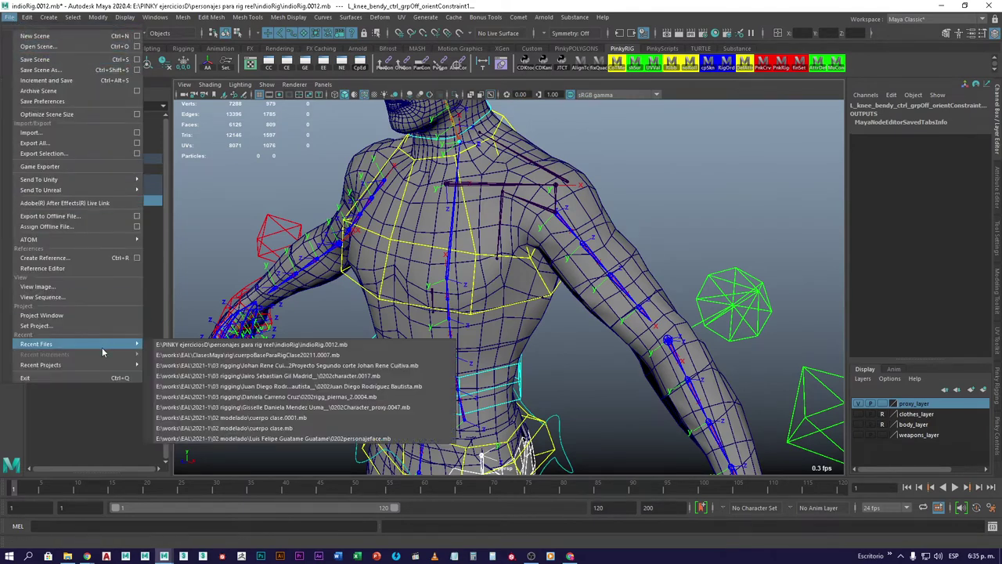
{"action": "left_click", "coordinate": [257, 357]}
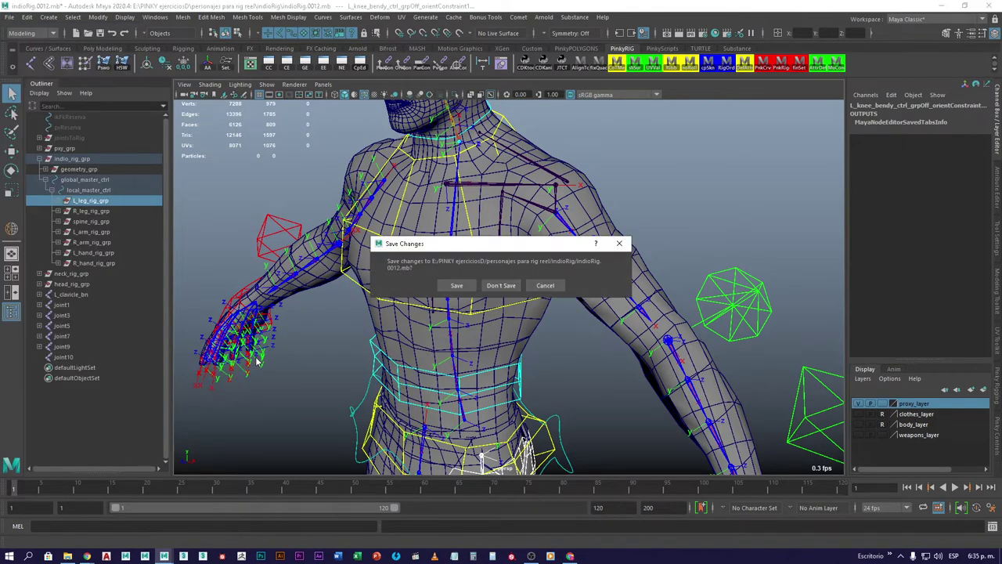
{"action": "left_click", "coordinate": [504, 285]}
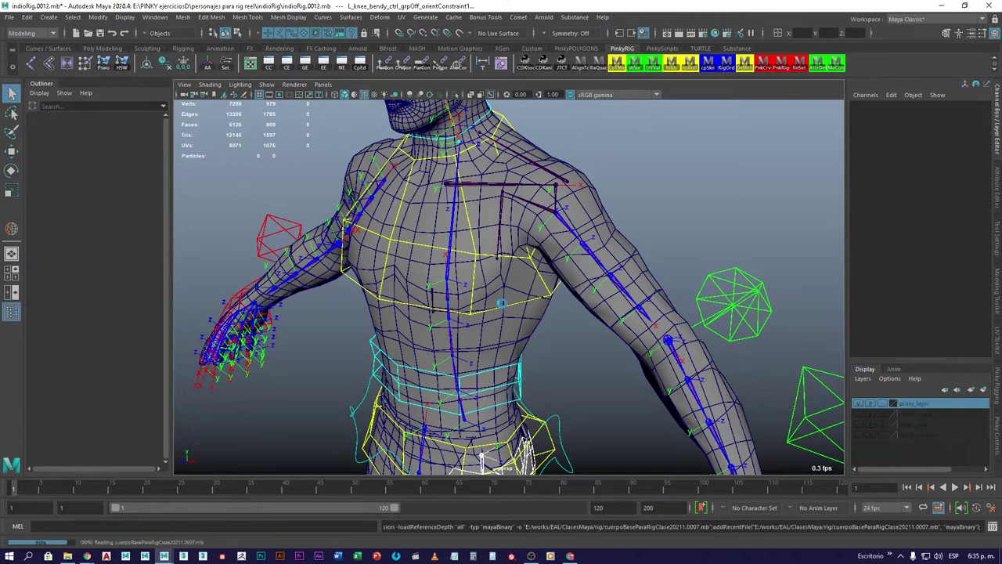
Inspect the body rig's leg controls and select the left thigh control ctrl_L_fk_thigh to check its channels
{"action": "left_click_drag", "start_coordinate": [565, 408], "coordinate": [580, 407], "text": "alt"}
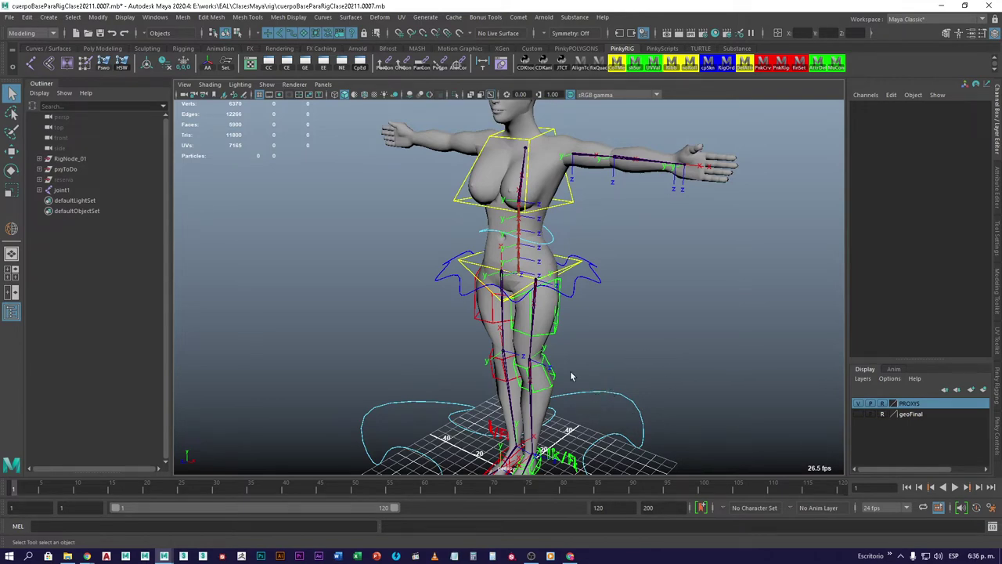
{"action": "left_click_drag", "start_coordinate": [570, 376], "coordinate": [559, 359], "text": "alt"}
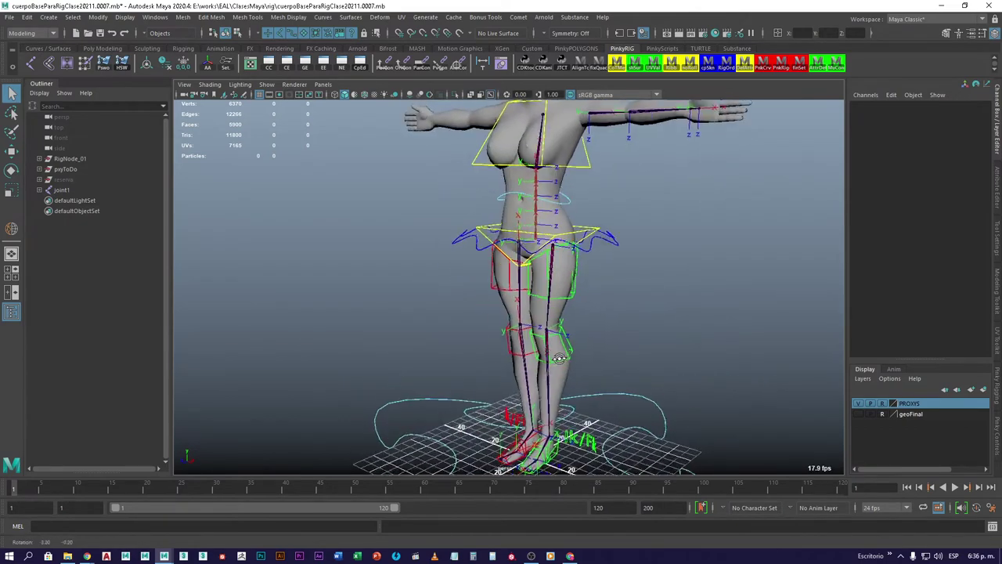
{"action": "scroll", "coordinate": [559, 359], "scroll_direction": "up", "scroll_amount": 8}
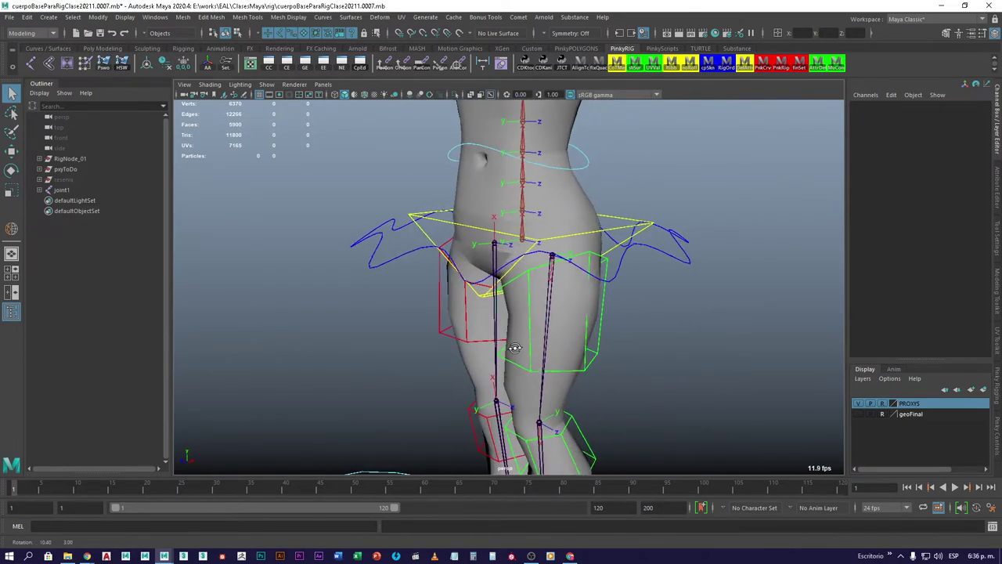
{"action": "left_click", "coordinate": [587, 368]}
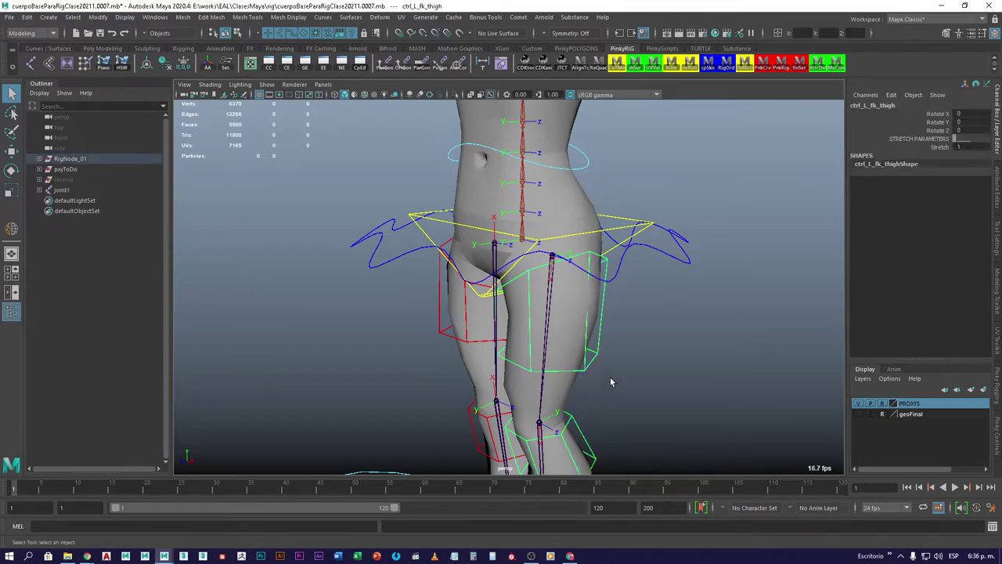
Clear the thigh control selection and examine the body rig's controls and joints from the torso down to the feet
{"action": "key", "text": "w"}
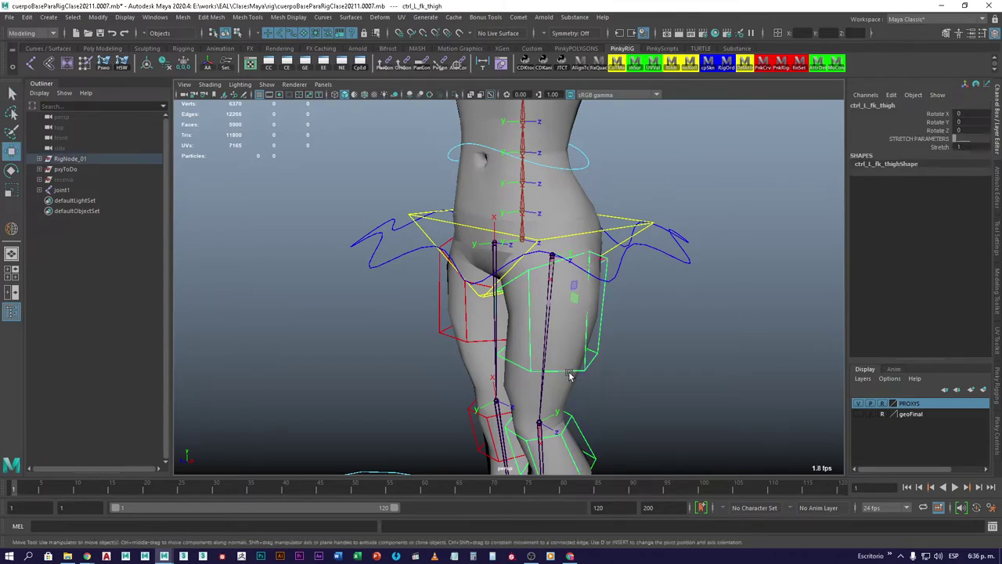
{"action": "left_click_drag", "start_coordinate": [570, 374], "coordinate": [556, 314], "text": "alt"}
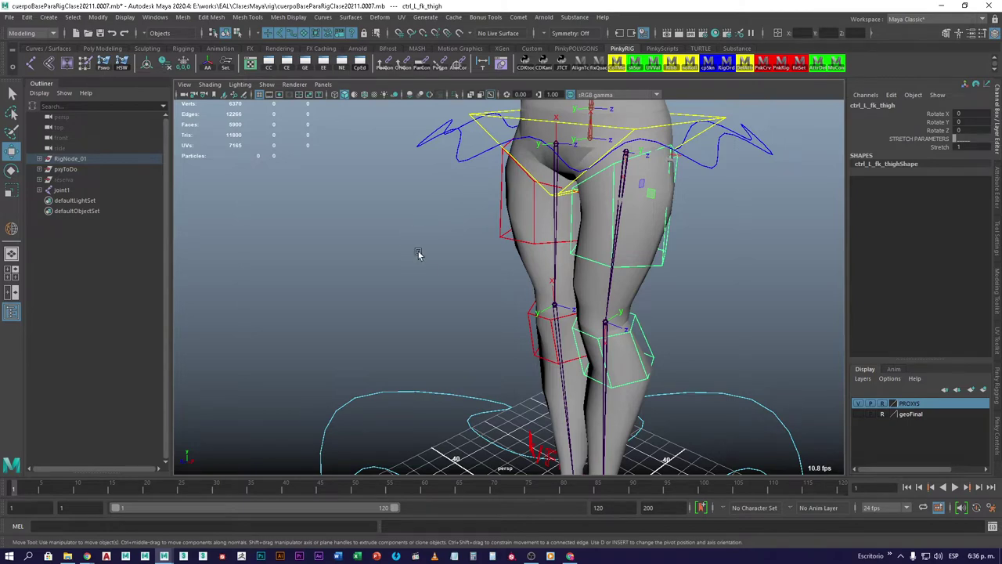
{"action": "scroll", "coordinate": [429, 271], "scroll_direction": "down", "scroll_amount": 6}
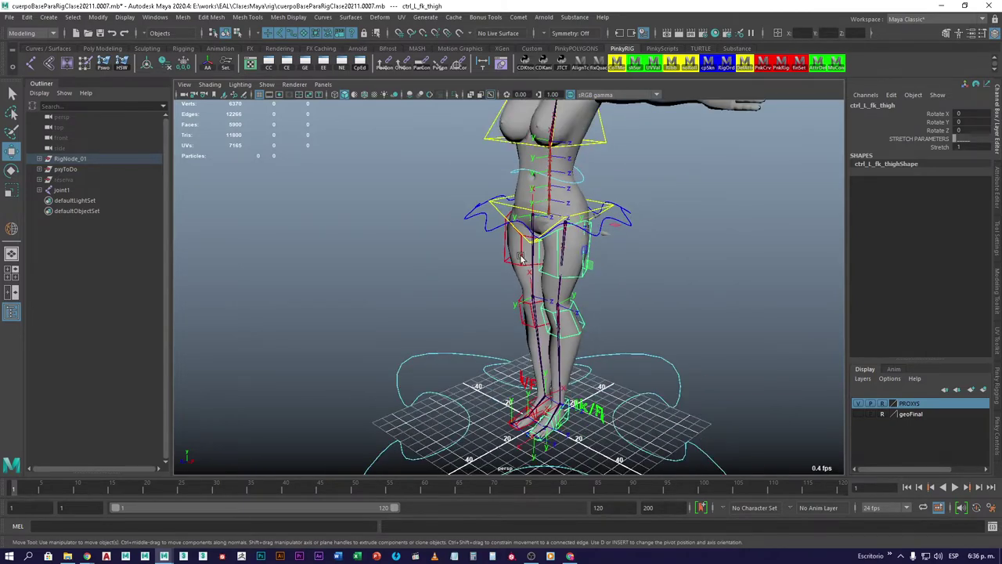
{"action": "middle_click_drag", "start_coordinate": [522, 259], "coordinate": [426, 319], "text": "alt"}
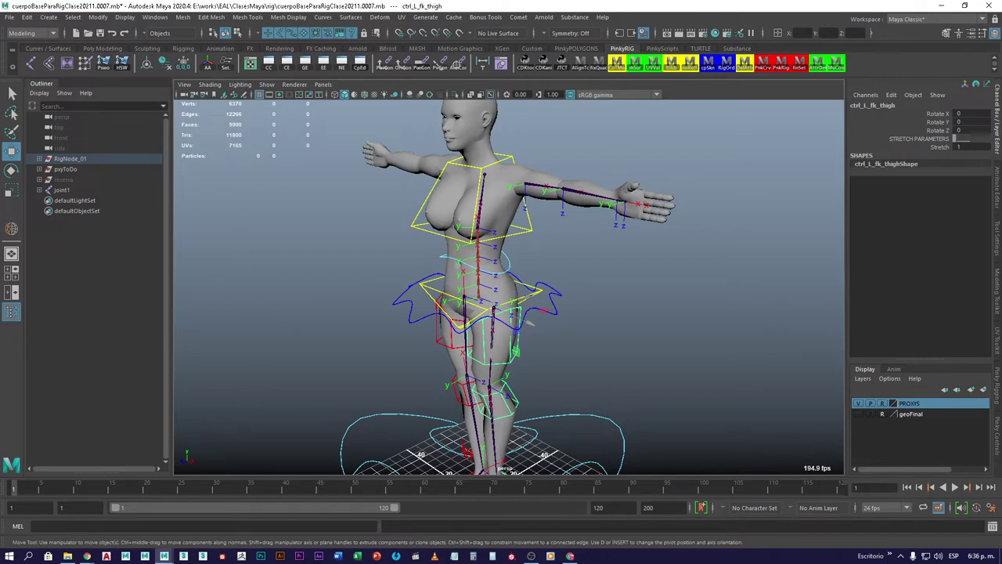
{"action": "key", "text": "alt+Tab"}
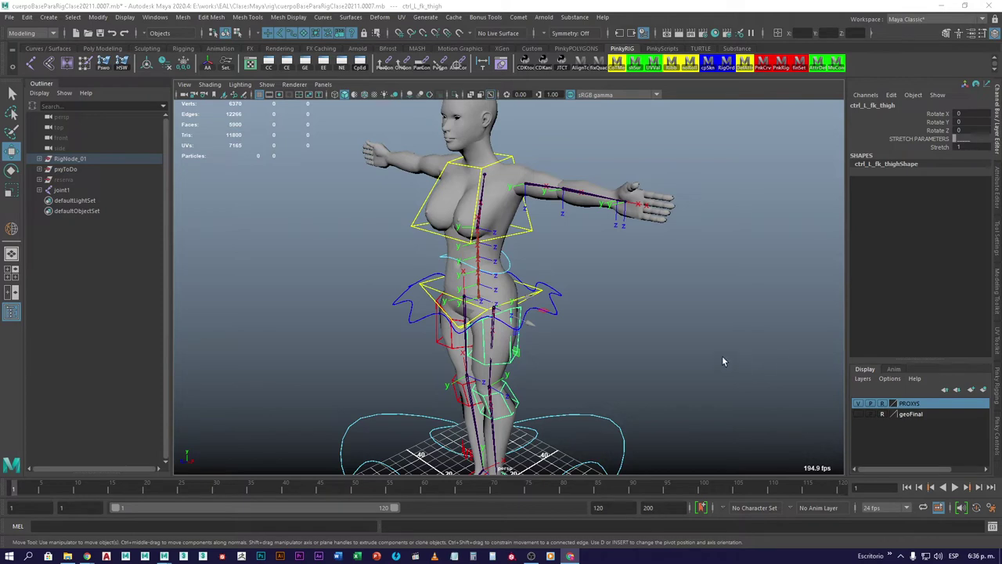
{"action": "left_click", "coordinate": [665, 319]}
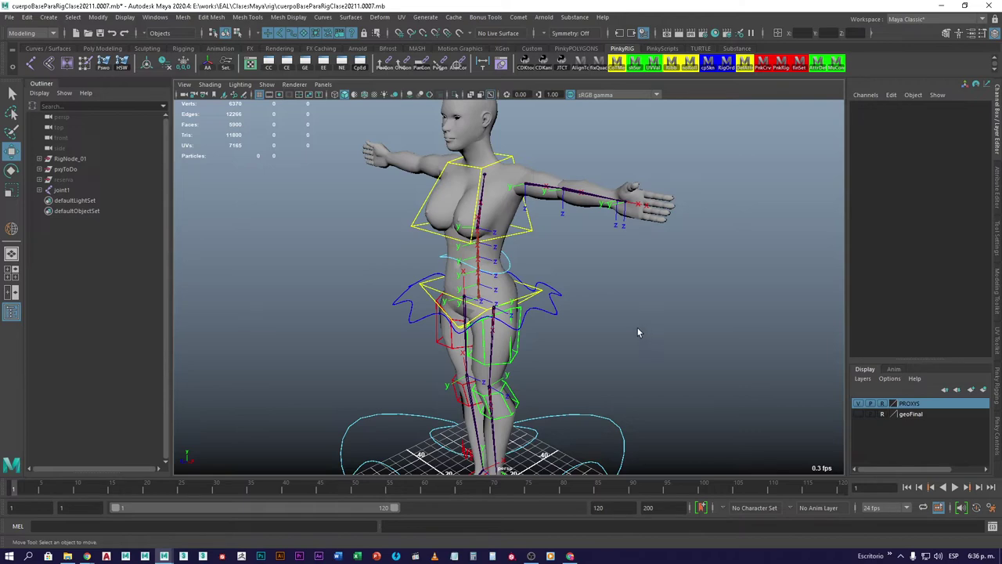
{"action": "right_click_drag", "start_coordinate": [577, 351], "coordinate": [616, 326], "text": "alt"}
{"action": "left_click_drag", "start_coordinate": [616, 326], "coordinate": [624, 290], "text": "alt"}
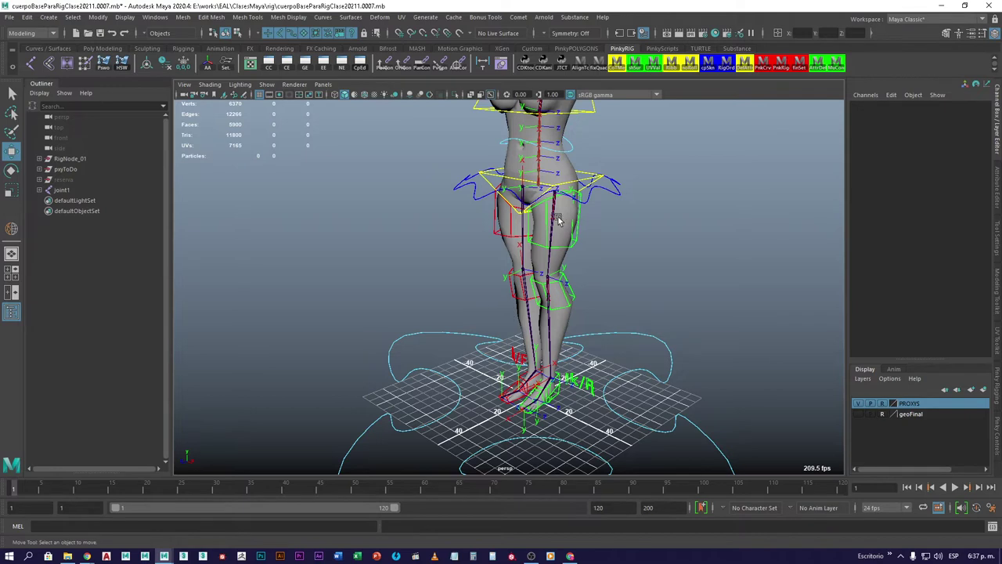
Review the class rig's node network on the Untitled_1 graph in the Node Editor, and return to the body rig
{"action": "left_click", "coordinate": [341, 65]}
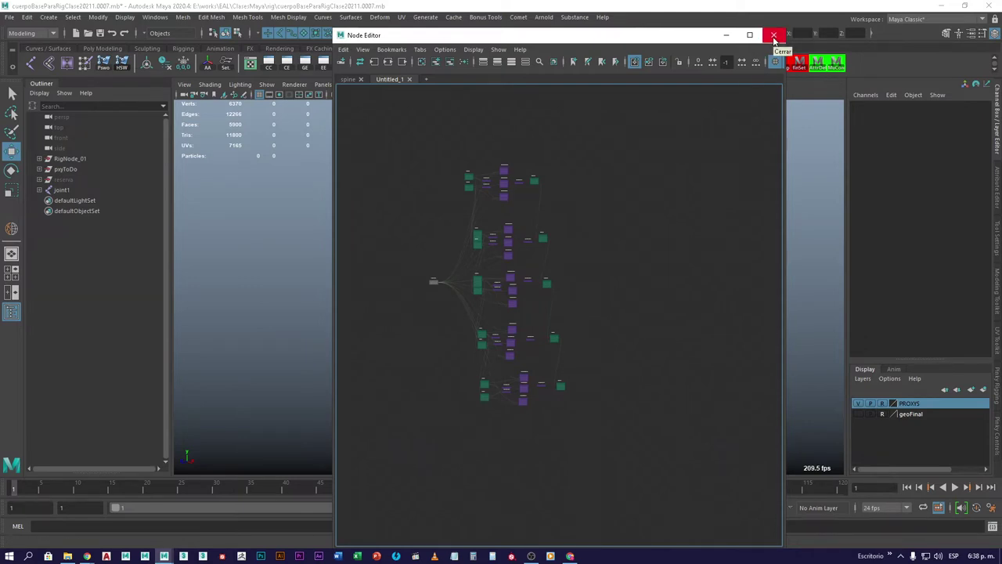
{"action": "left_click", "coordinate": [773, 36]}
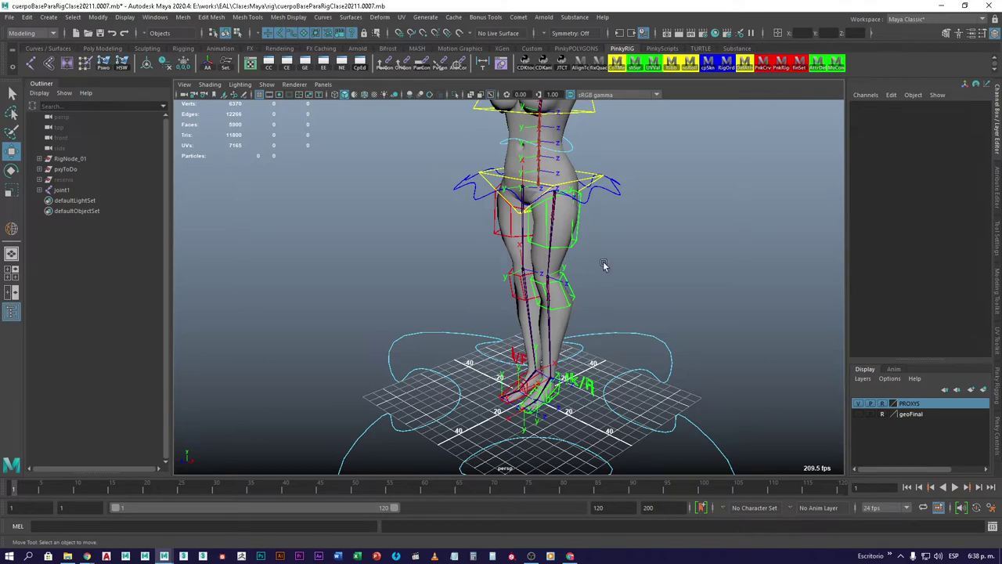
{"action": "middle_click_drag", "start_coordinate": [620, 283], "coordinate": [598, 333], "text": "alt"}
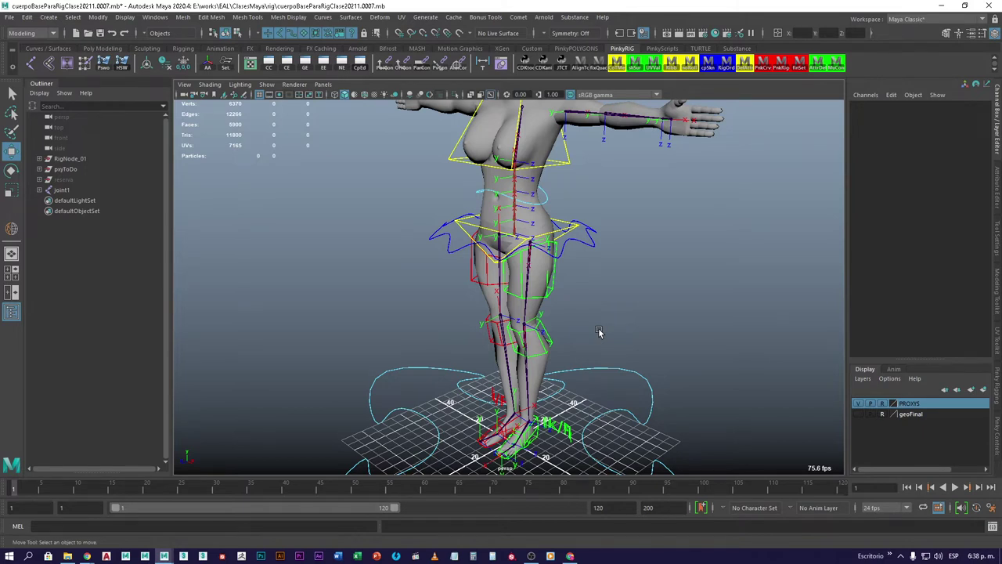
{"action": "left_click", "coordinate": [992, 526]}
{"action": "left_click", "coordinate": [566, 104]}
{"action": "mouse_move", "coordinate": [530, 391]}
{"action": "left_mouse_down", "text": "alt"}
{"action": "mouse_move", "coordinate": [541, 396]}
{"action": "mouse_move", "coordinate": [522, 403]}
{"action": "left_mouse_up", "text": "alt"}
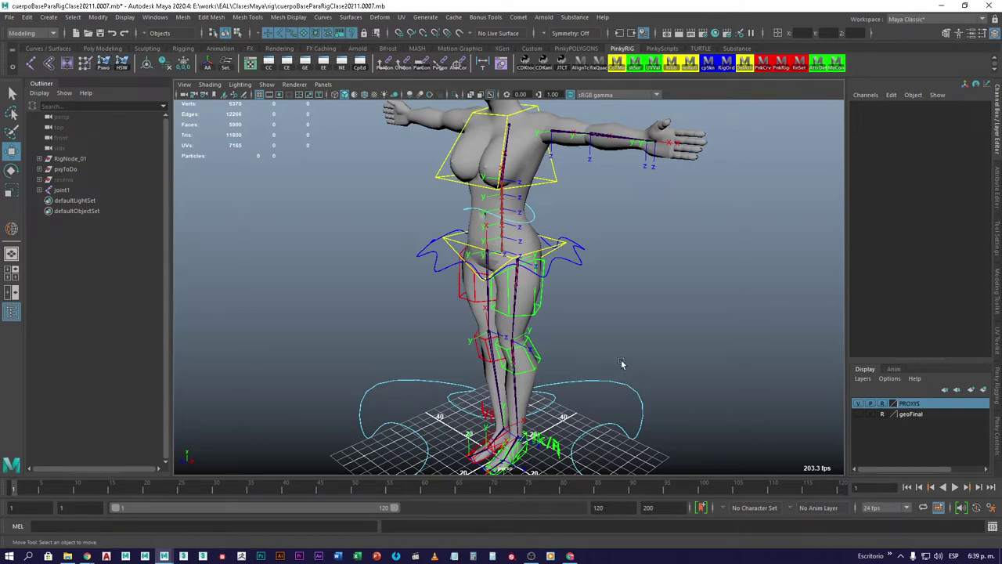
Select the left shin joint bn_L_shin, check its Joint Orient Z value, and deselect the joint
{"action": "left_click_drag", "start_coordinate": [618, 361], "coordinate": [571, 235], "text": "alt"}
{"action": "scroll", "coordinate": [570, 235], "scroll_direction": "up", "scroll_amount": 5}
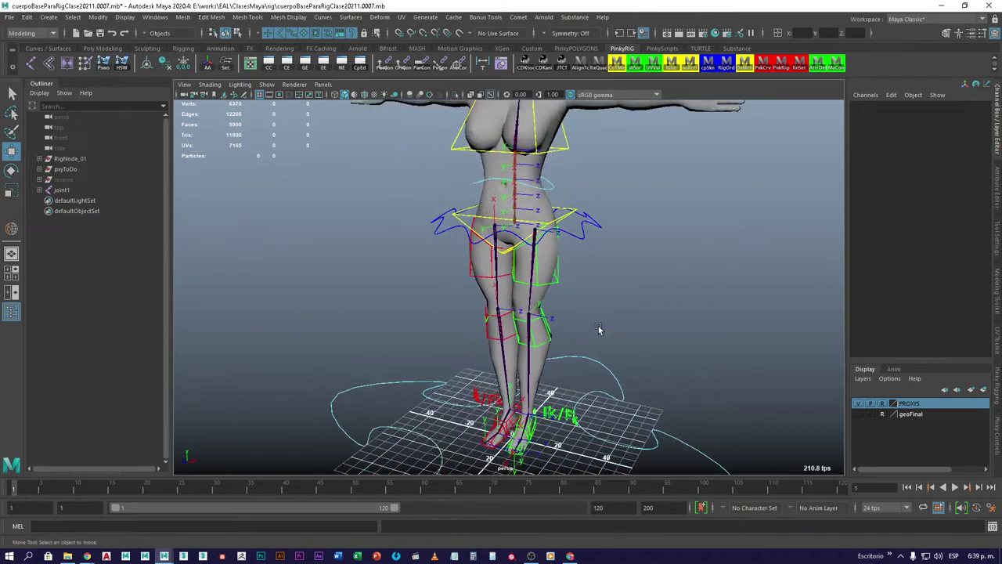
{"action": "left_click_drag", "start_coordinate": [559, 342], "coordinate": [586, 285], "text": "alt"}
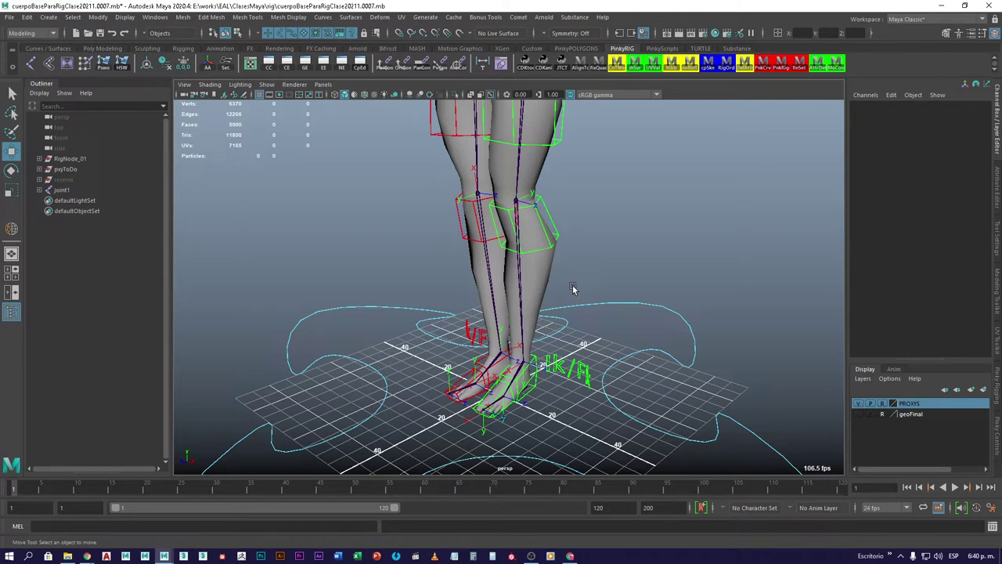
{"action": "left_click", "coordinate": [522, 303]}
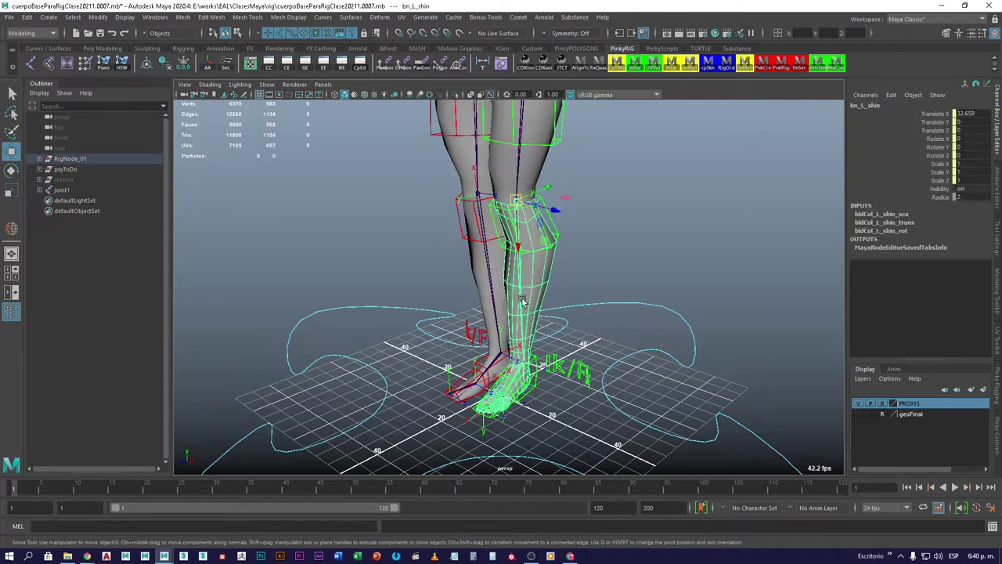
{"action": "left_click", "coordinate": [998, 203]}
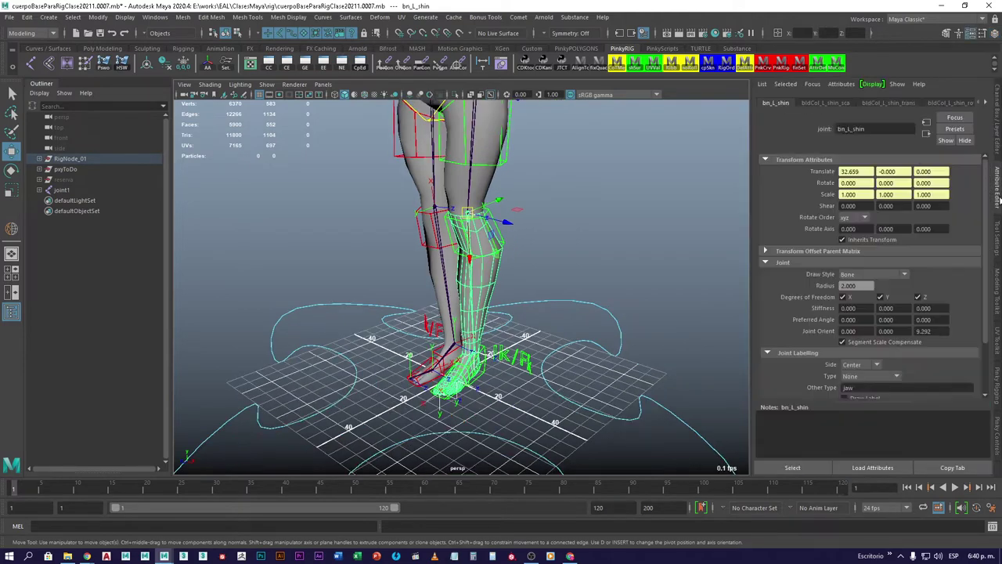
{"action": "double_click", "coordinate": [942, 333]}
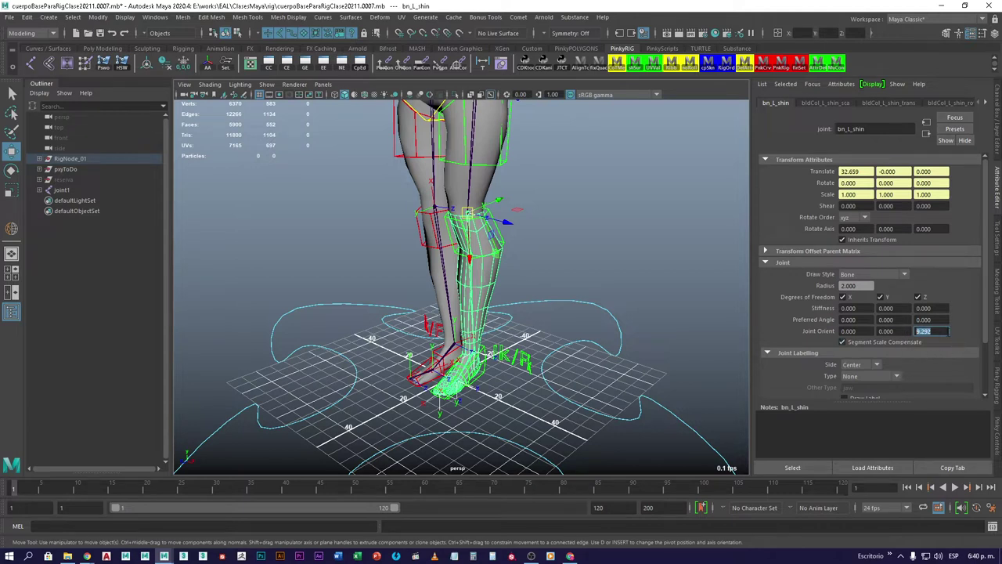
{"action": "key", "text": "shift+Tab"}
{"action": "left_click", "coordinate": [385, 268]}
{"action": "middle_click_drag", "start_coordinate": [395, 293], "coordinate": [371, 310], "text": "alt"}
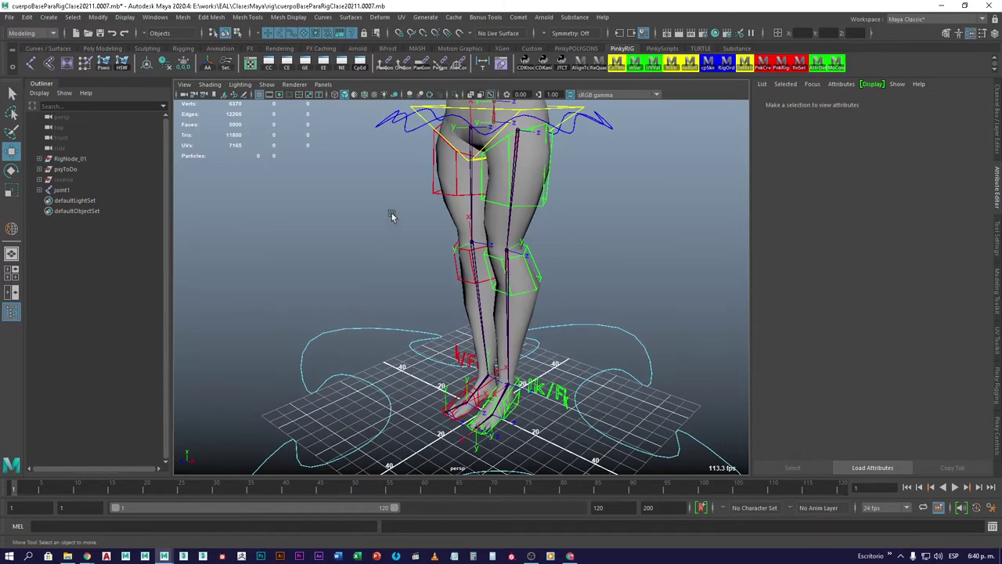
{"action": "left_click_drag", "start_coordinate": [391, 217], "coordinate": [382, 252], "text": "alt"}
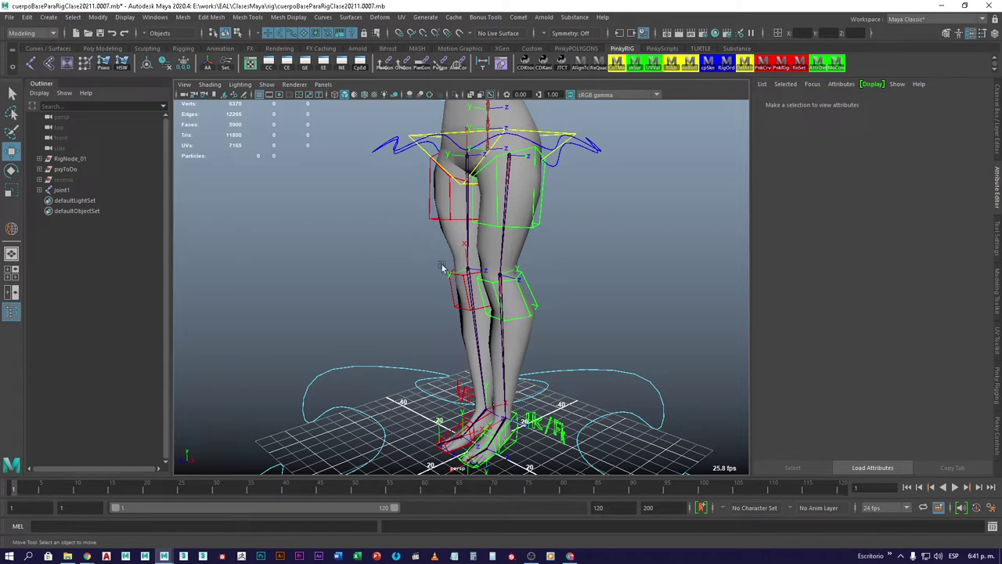
Expand the full GlobalMove_01 hierarchy under RigNode_01 and select the chest offset group's parent constraint
{"action": "left_click", "coordinate": [40, 159]}
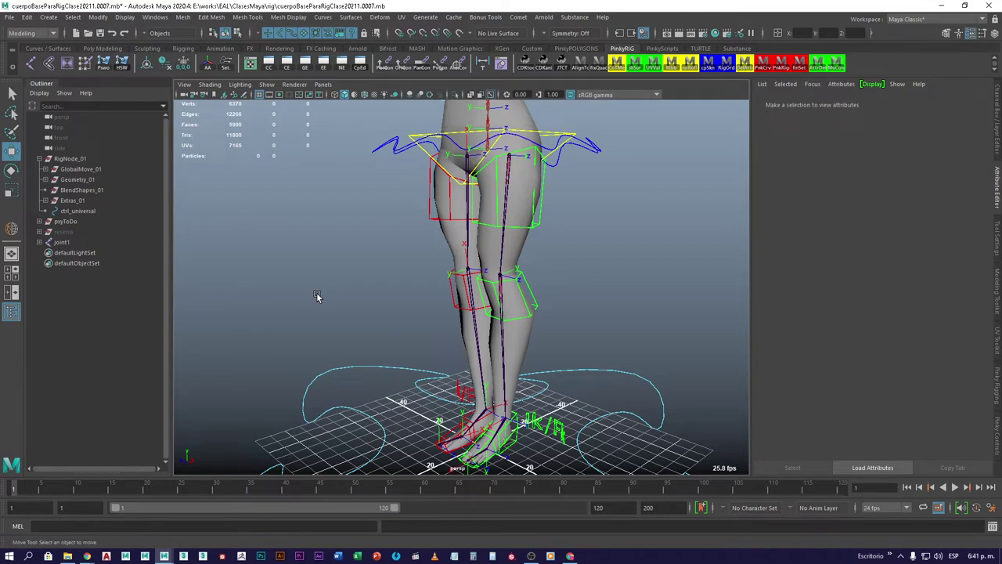
{"action": "left_click", "coordinate": [45, 169], "text": "shift"}
{"action": "left_click", "coordinate": [117, 315]}
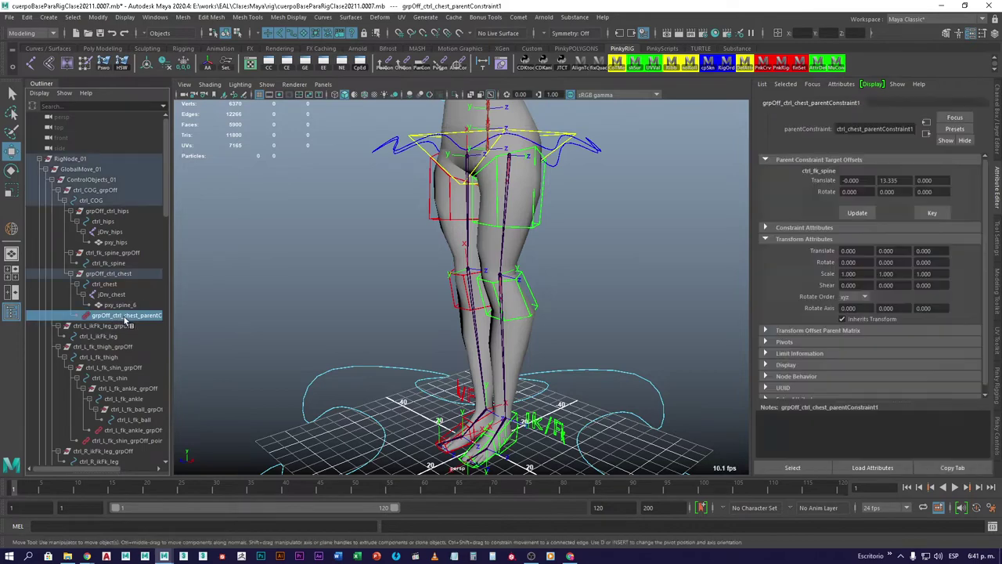
Compare the channels of grpOff_ctrl_chest and its parent constraint, and highlight the constraint's Ctrl Fk Spine W0 weight
{"action": "left_click", "coordinate": [997, 132]}
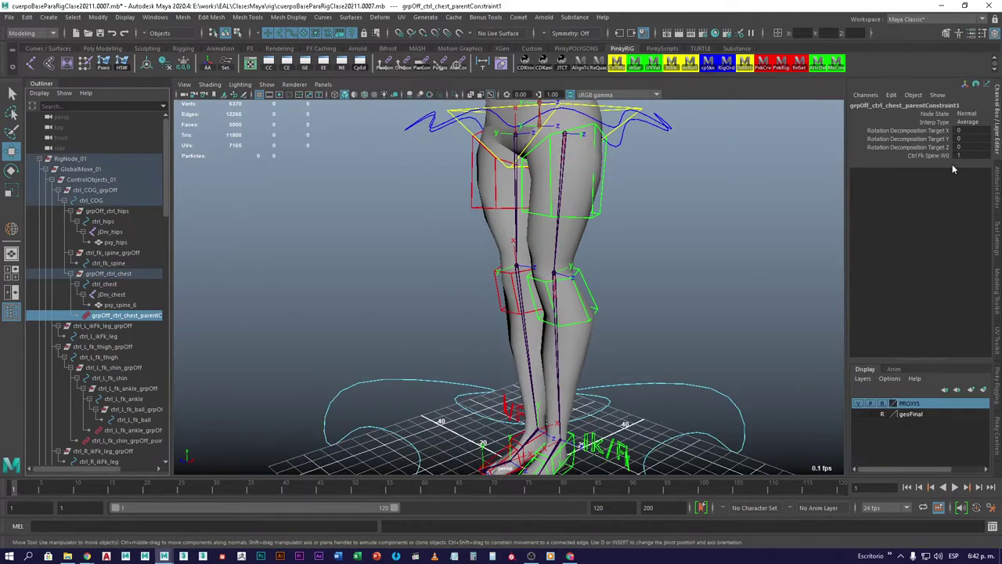
{"action": "left_click", "coordinate": [109, 277]}
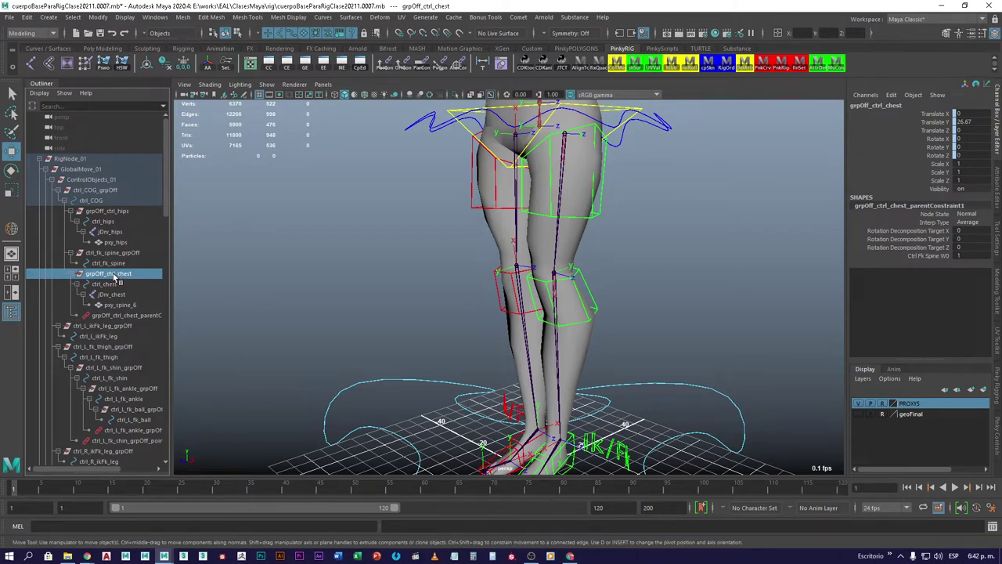
{"action": "left_click", "coordinate": [108, 316]}
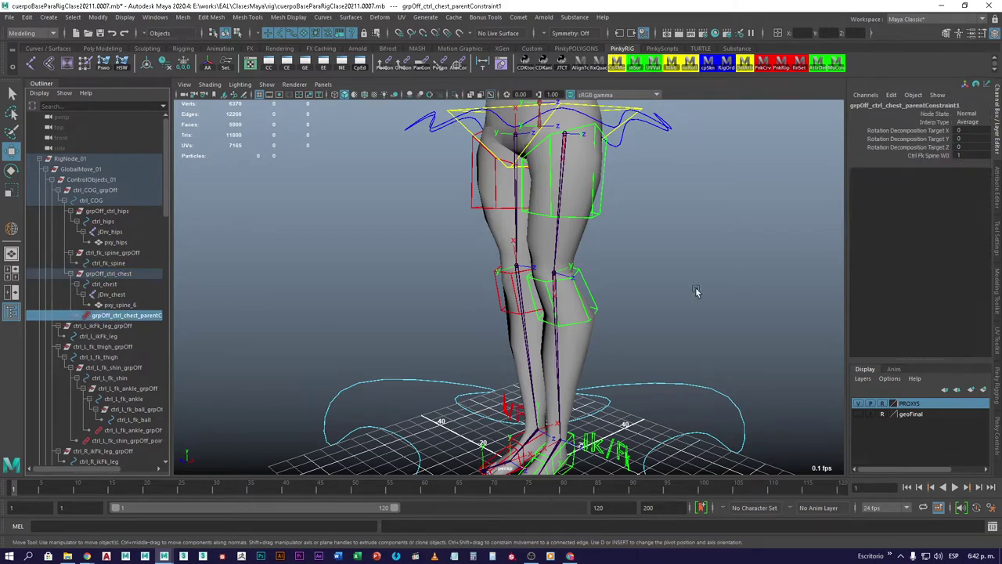
{"action": "left_click", "coordinate": [918, 155]}
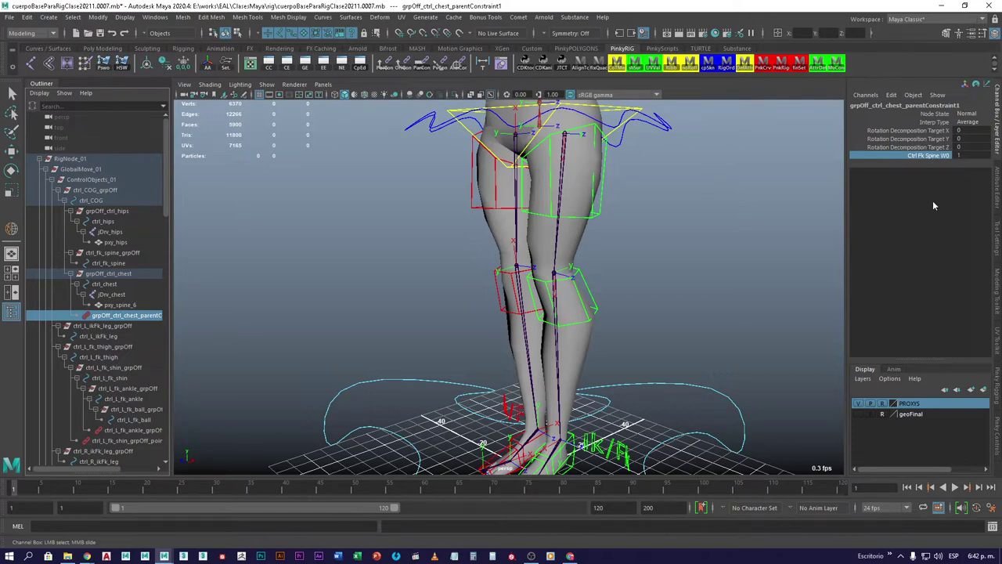
Examine the target offsets, constraint attributes and Ctrl Fk Spine W0 weight of the chest group's parent constraint
{"action": "left_click", "coordinate": [997, 196]}
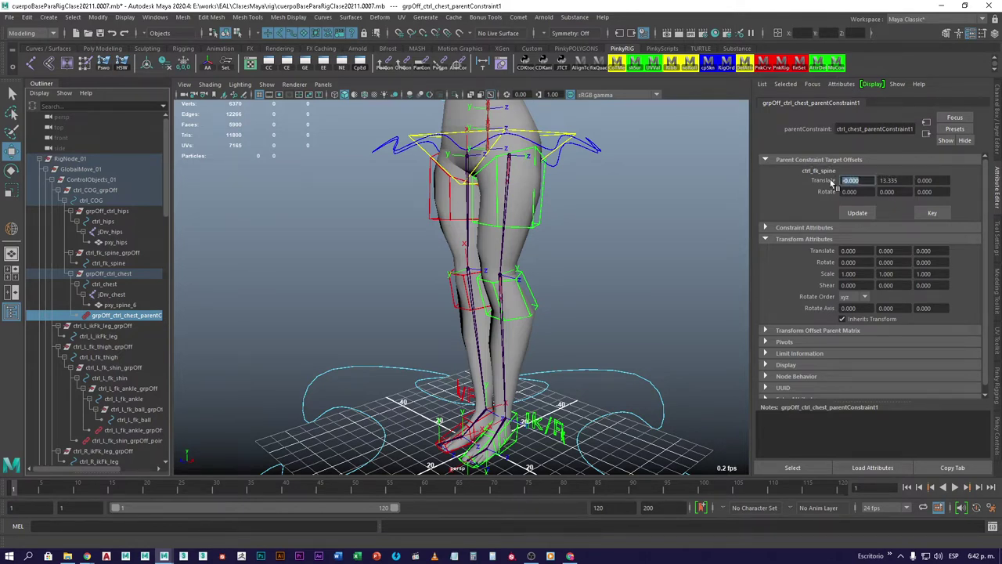
{"action": "left_click", "coordinate": [889, 181]}
{"action": "key", "text": "Tab"}
{"action": "key", "text": "Tab"}
{"action": "key", "text": "Tab"}
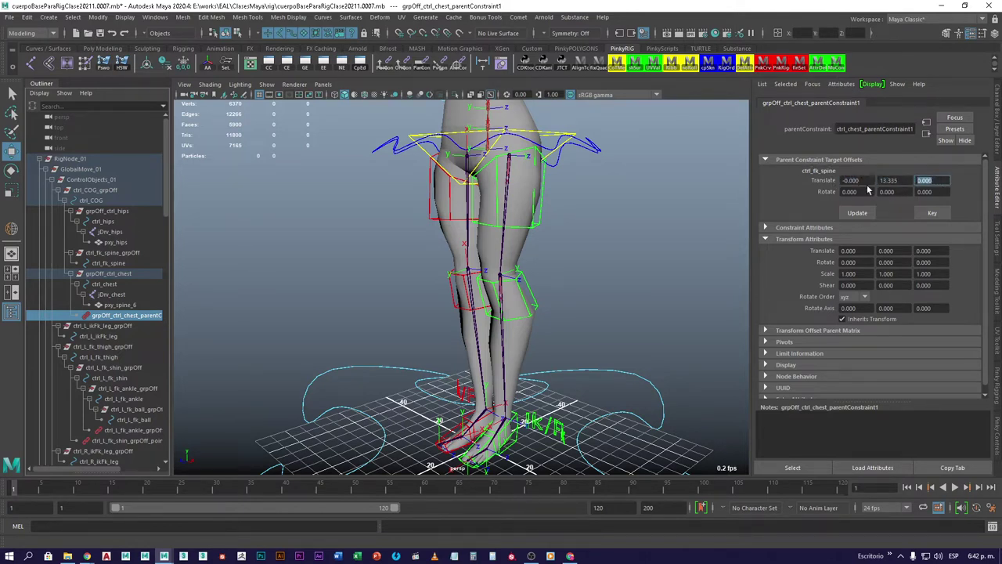
{"action": "key", "text": "Tab"}
{"action": "left_click", "coordinate": [765, 227]}
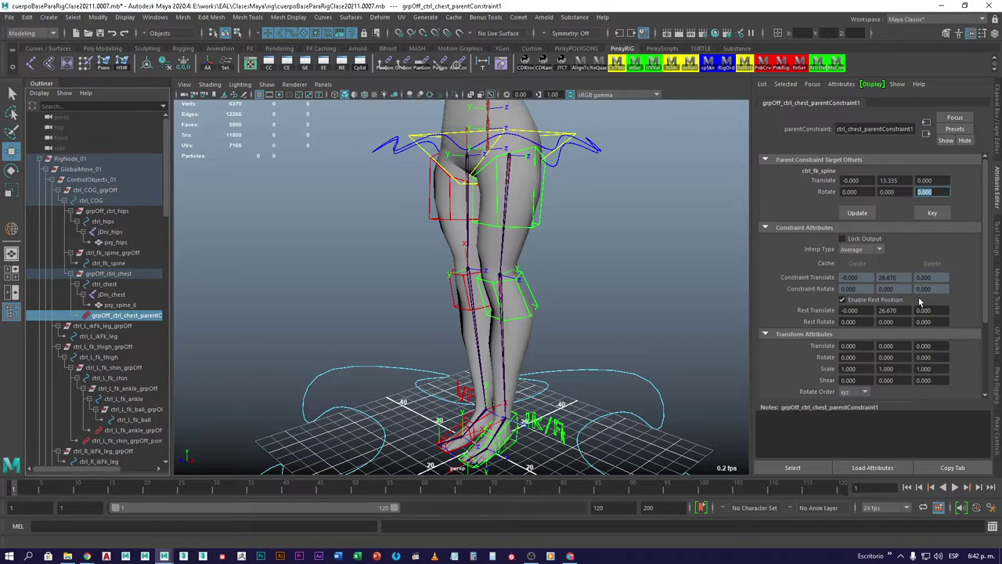
{"action": "left_click", "coordinate": [765, 227]}
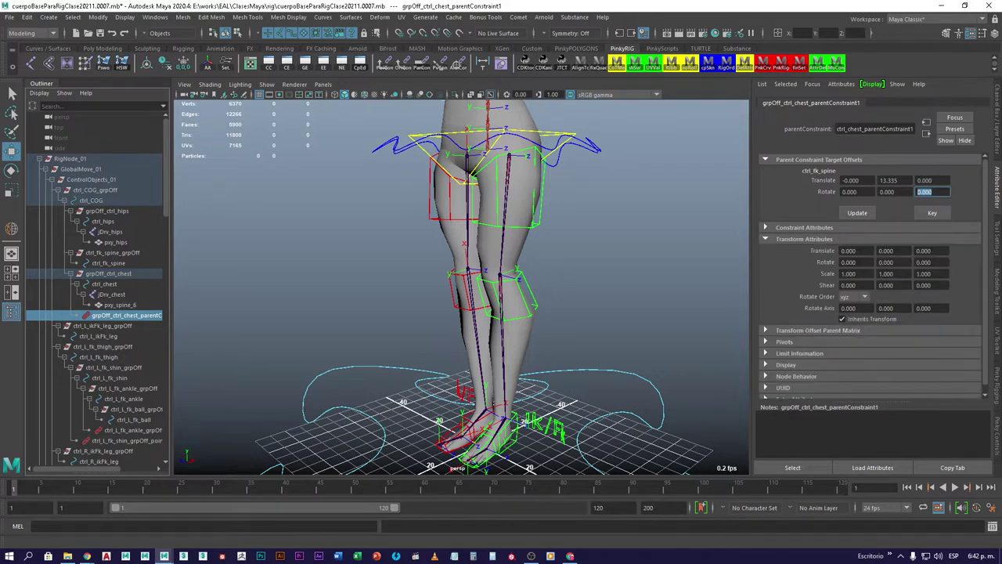
{"action": "key", "text": "ctrl+a"}
{"action": "mouse_move", "coordinate": [126, 318]}
{"action": "middle_mouse_down"}
{"action": "mouse_move", "coordinate": [95, 321]}
{"action": "mouse_move", "coordinate": [92, 284]}
{"action": "mouse_move", "coordinate": [109, 276]}
{"action": "mouse_move", "coordinate": [84, 276]}
{"action": "mouse_move", "coordinate": [75, 294]}
{"action": "mouse_move", "coordinate": [103, 323]}
{"action": "mouse_move", "coordinate": [93, 319]}
{"action": "mouse_move", "coordinate": [131, 301]}
{"action": "middle_mouse_up"}
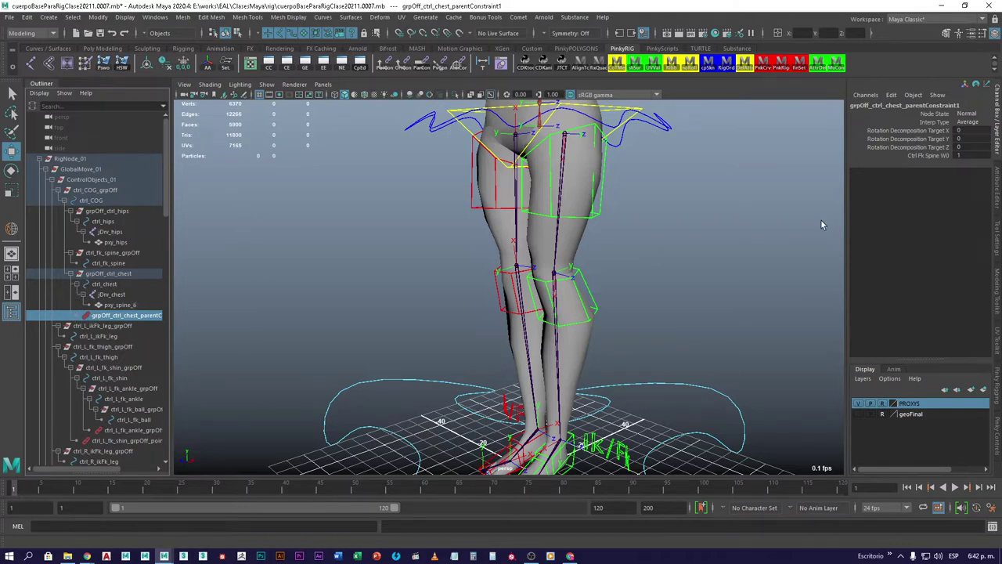
{"action": "left_click", "coordinate": [936, 156]}
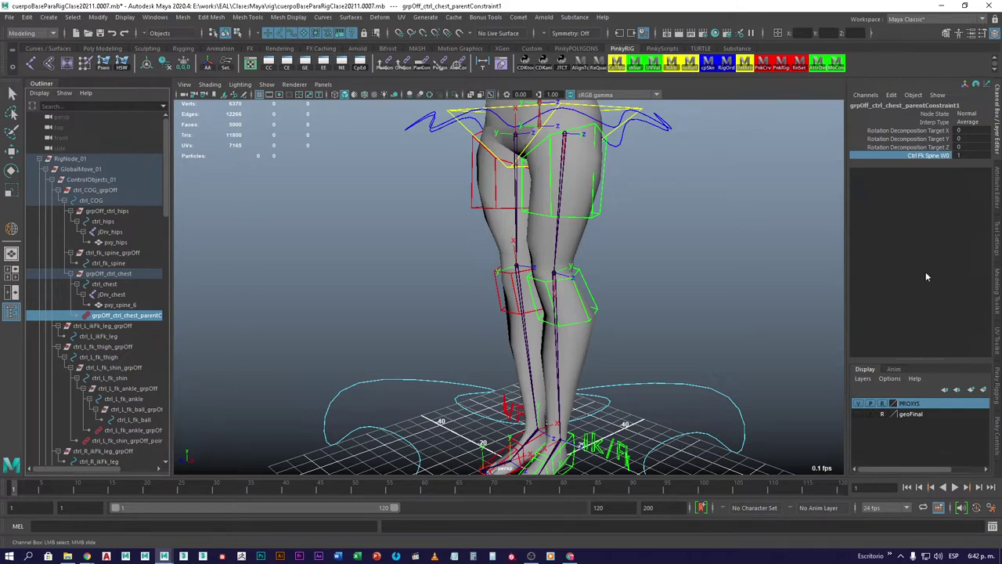
Inspect the leg joint chains in the Joints_01 group, including the fk_L_thigh and ik_R_thigh joints
{"action": "left_click", "coordinate": [39, 159]}
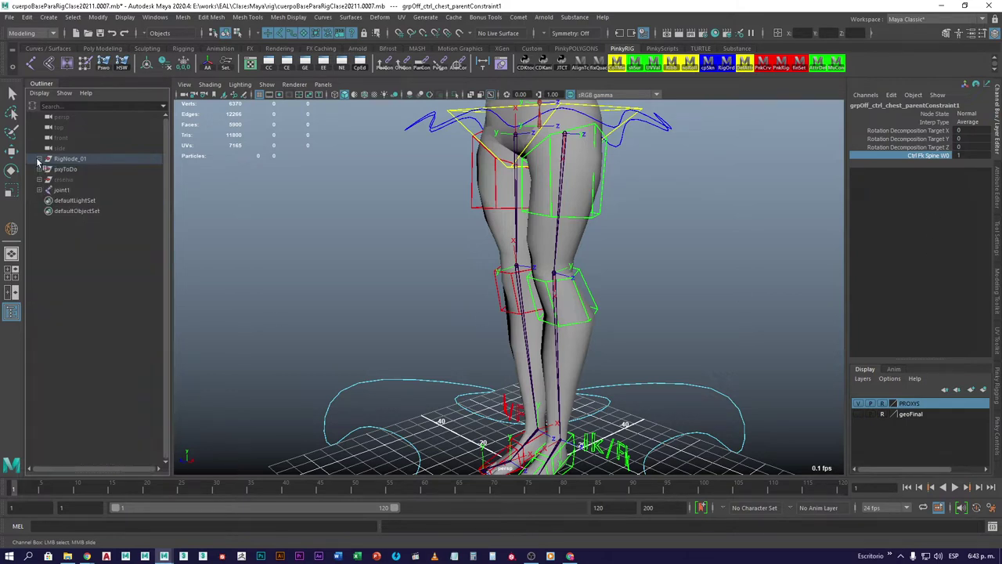
{"action": "left_click", "coordinate": [40, 159]}
{"action": "left_click", "coordinate": [45, 169]}
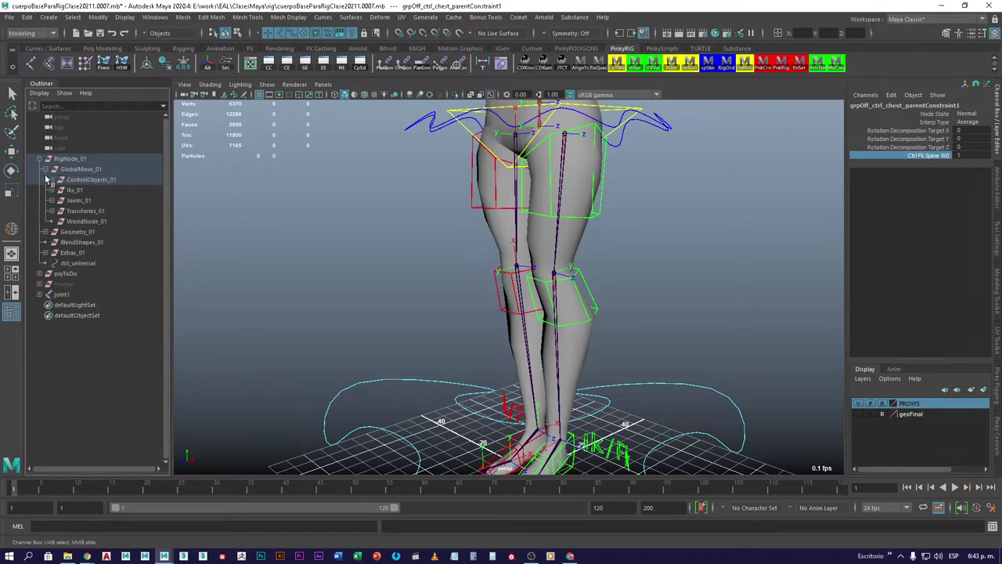
{"action": "left_click", "coordinate": [50, 180]}
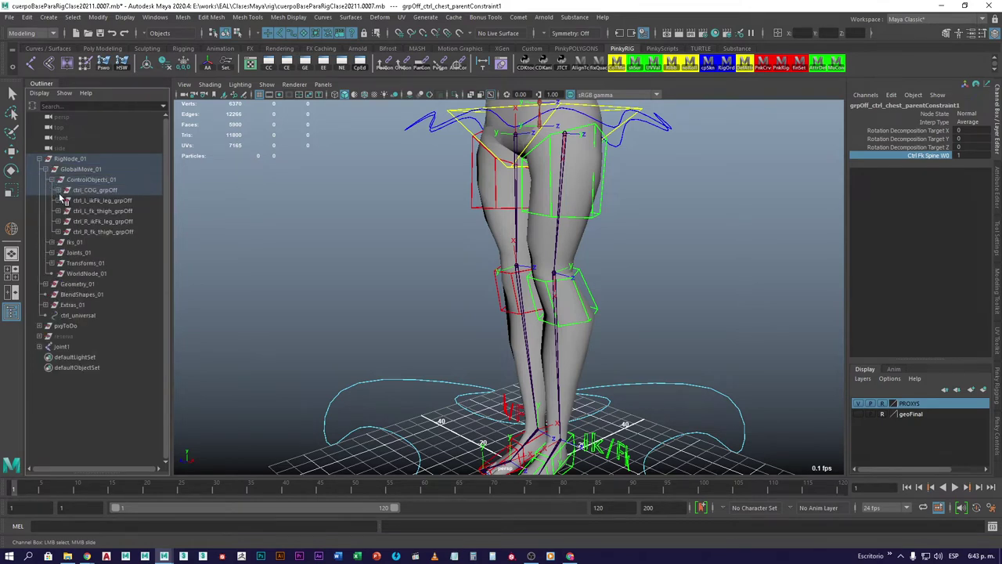
{"action": "left_click", "coordinate": [50, 180]}
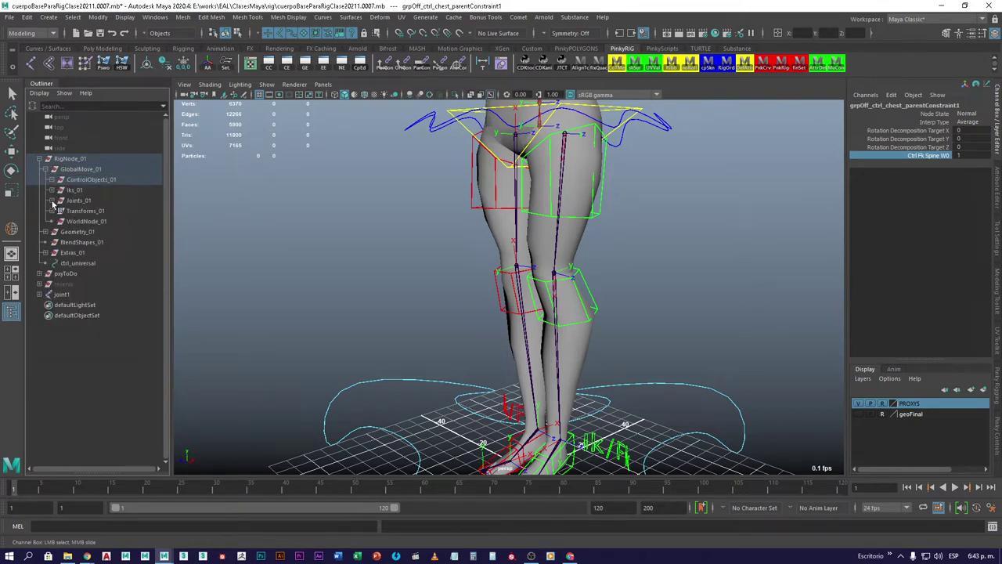
{"action": "left_click", "coordinate": [51, 201]}
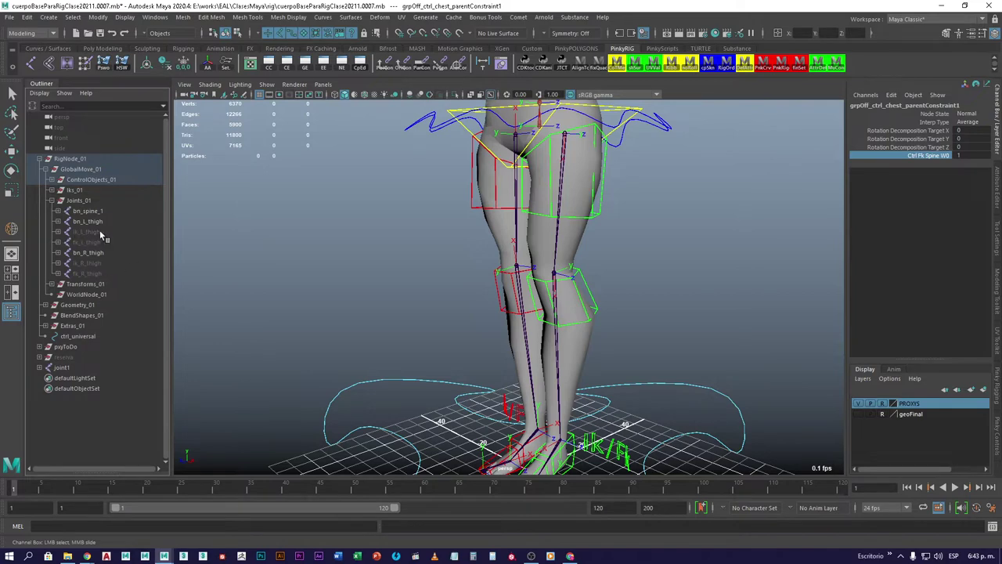
{"action": "left_click_drag", "start_coordinate": [100, 211], "coordinate": [135, 288]}
{"action": "key", "text": "w"}
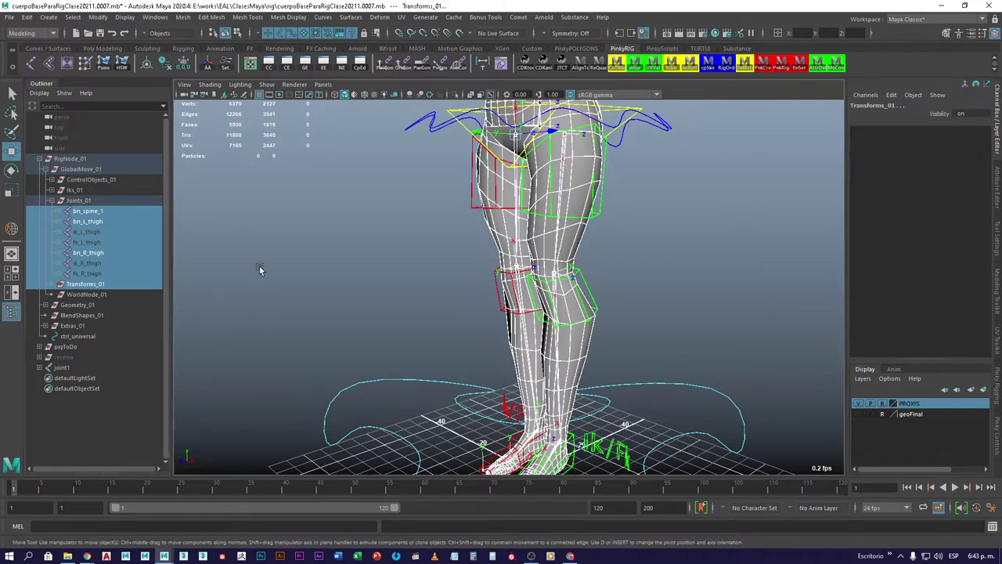
{"action": "key", "text": "ctrl+h"}
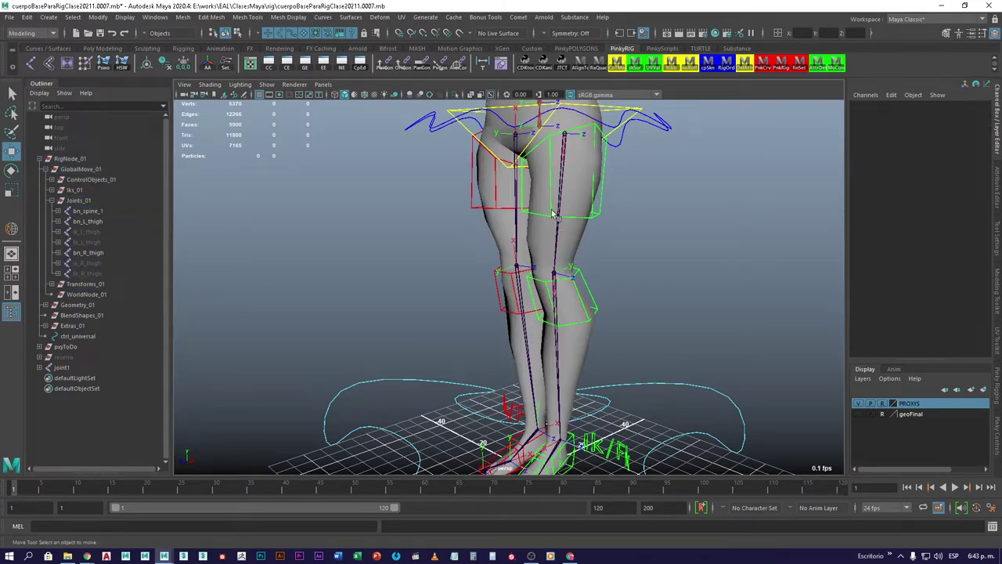
{"action": "left_click", "coordinate": [91, 242]}
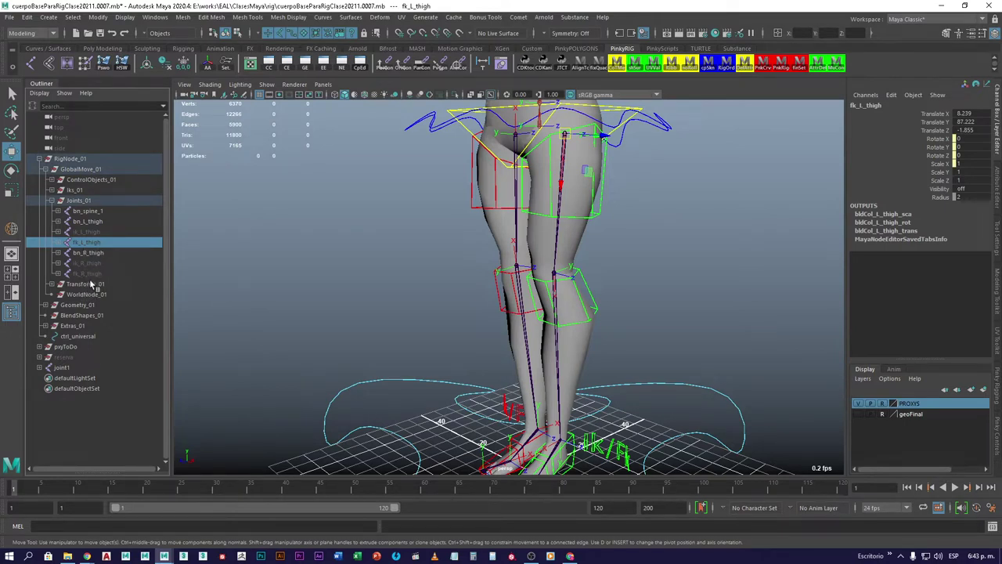
{"action": "left_click", "coordinate": [93, 263]}
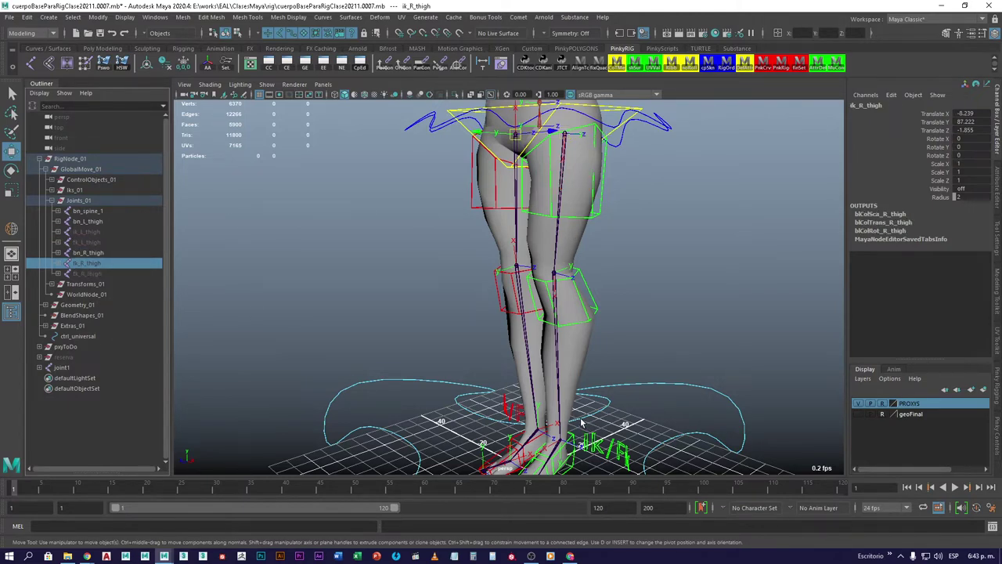
{"action": "left_click_drag", "start_coordinate": [587, 426], "coordinate": [550, 357], "text": "alt"}
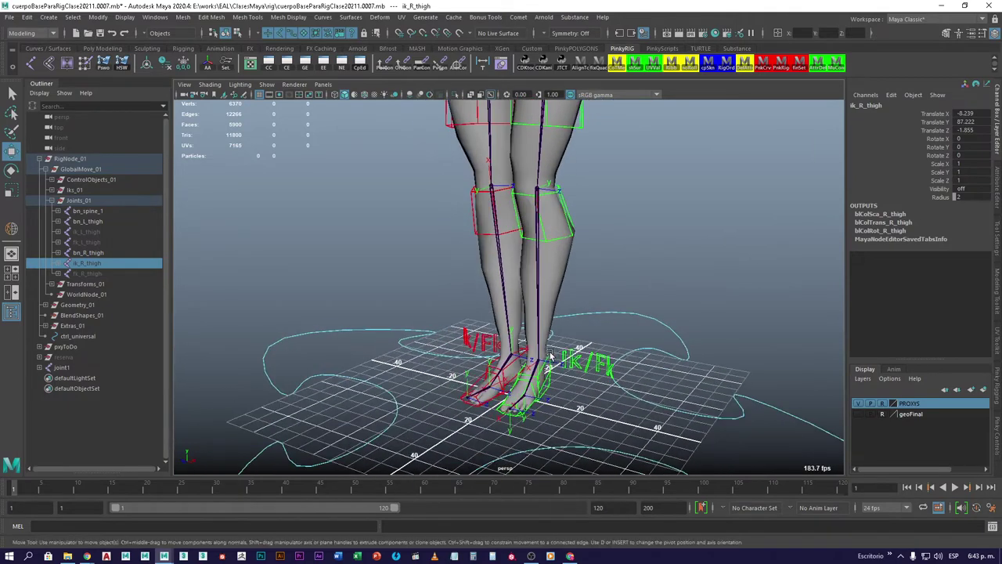
Check the Ik Fk switch attribute of the left leg control ctrl_L_ikFk_leg, then deselect the control
{"action": "left_click", "coordinate": [588, 365]}
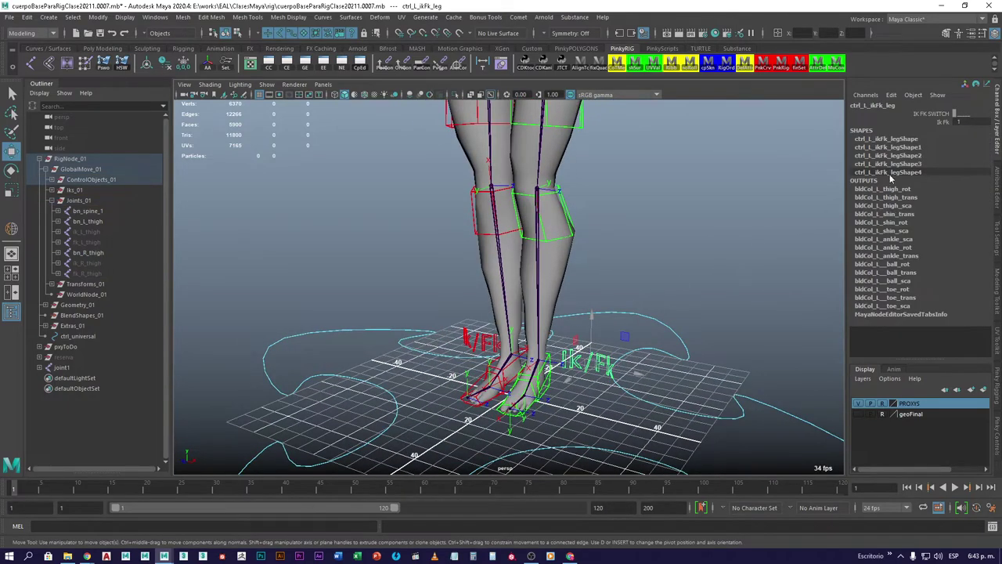
{"action": "left_click", "coordinate": [943, 123]}
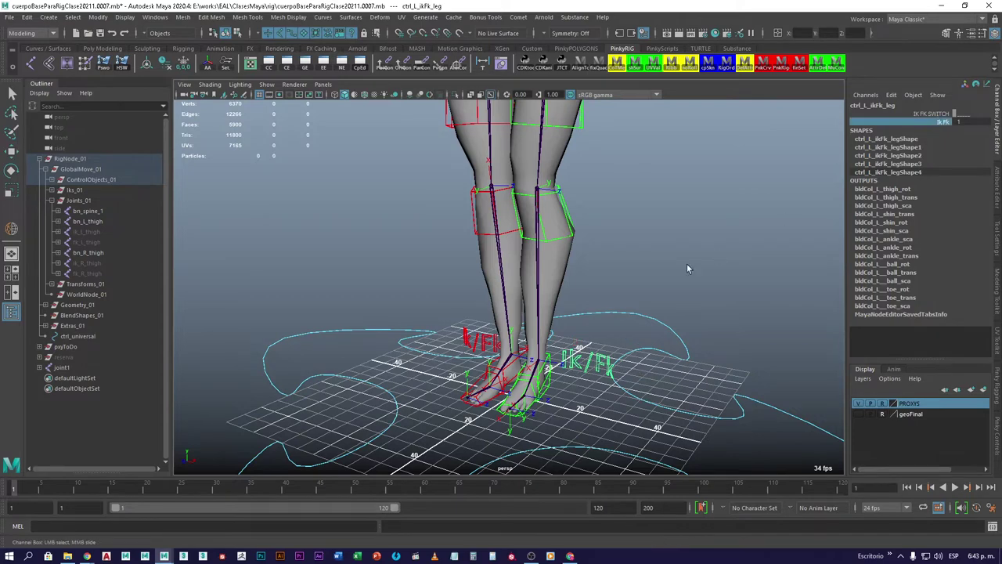
{"action": "middle_click_drag", "start_coordinate": [720, 248], "coordinate": [626, 261]}
{"action": "middle_click_drag", "start_coordinate": [435, 332], "coordinate": [569, 378]}
{"action": "left_click_drag", "start_coordinate": [586, 239], "coordinate": [573, 258], "text": "alt"}
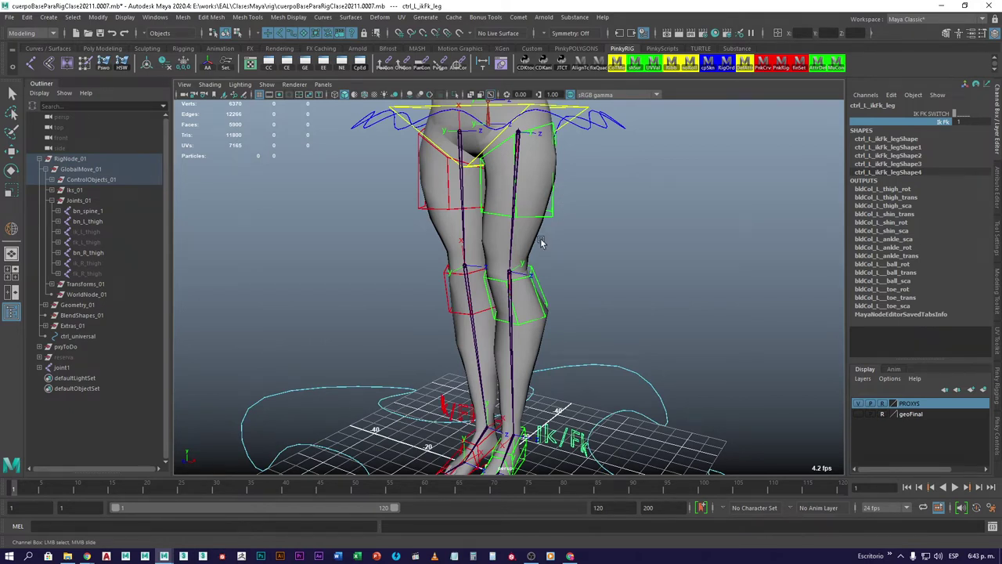
{"action": "left_click", "coordinate": [570, 402]}
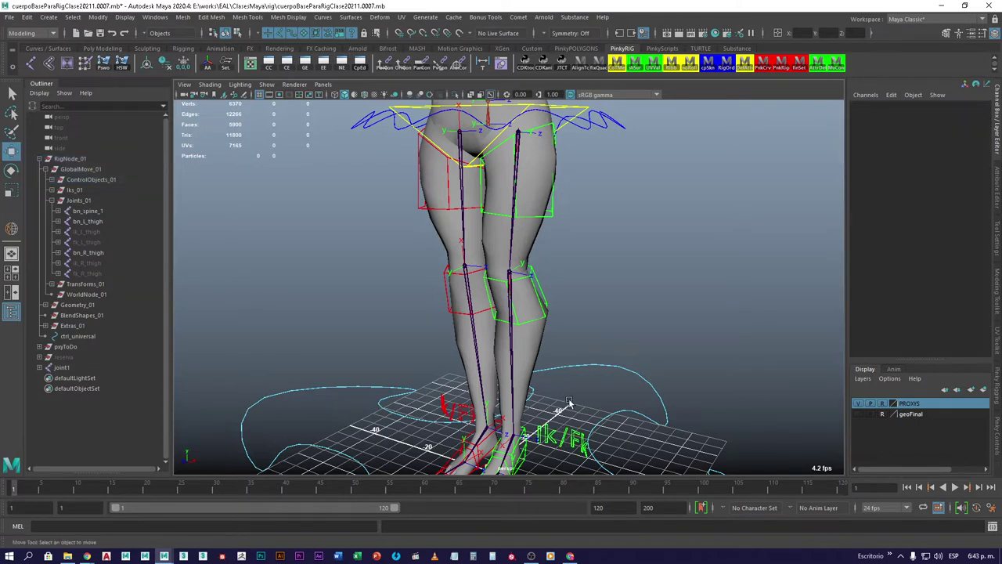
Load ctrl_L_ikFk_leg as the source in the Connection Editor, filter its listed attributes and choose ikFk as the output
{"action": "left_click", "coordinate": [565, 446]}
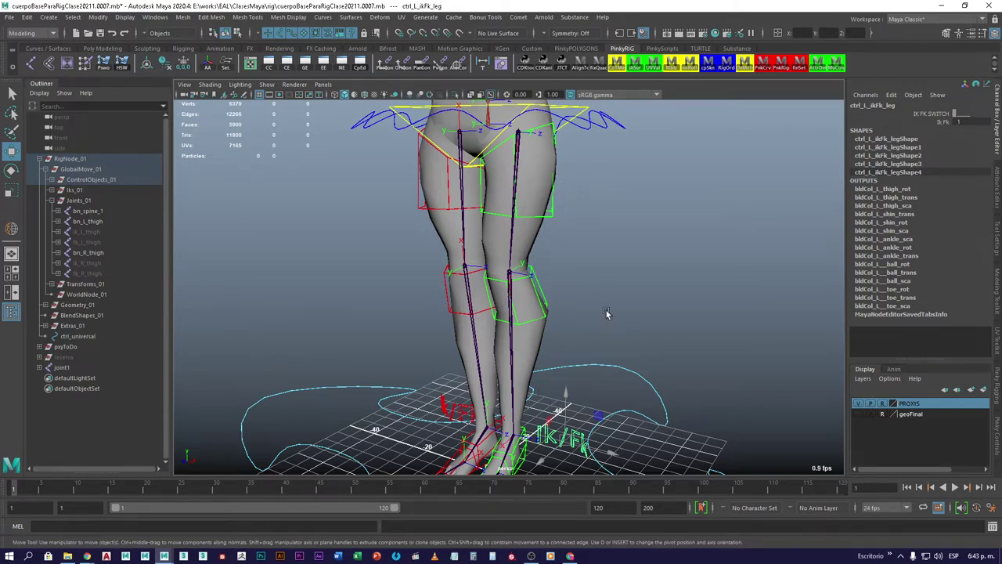
{"action": "left_click", "coordinate": [288, 66]}
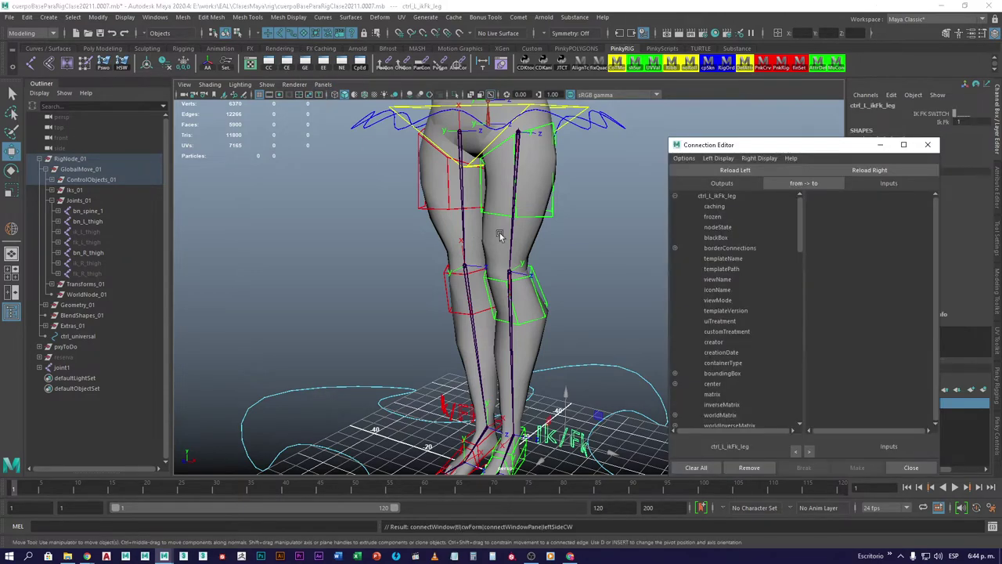
{"action": "left_click", "coordinate": [716, 157]}
{"action": "left_click", "coordinate": [730, 218]}
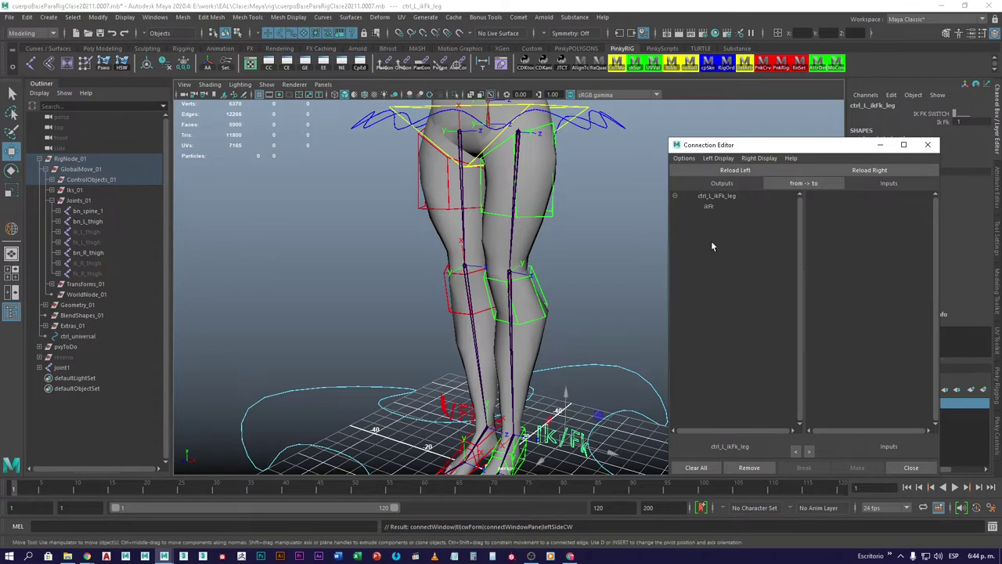
{"action": "left_click", "coordinate": [708, 206]}
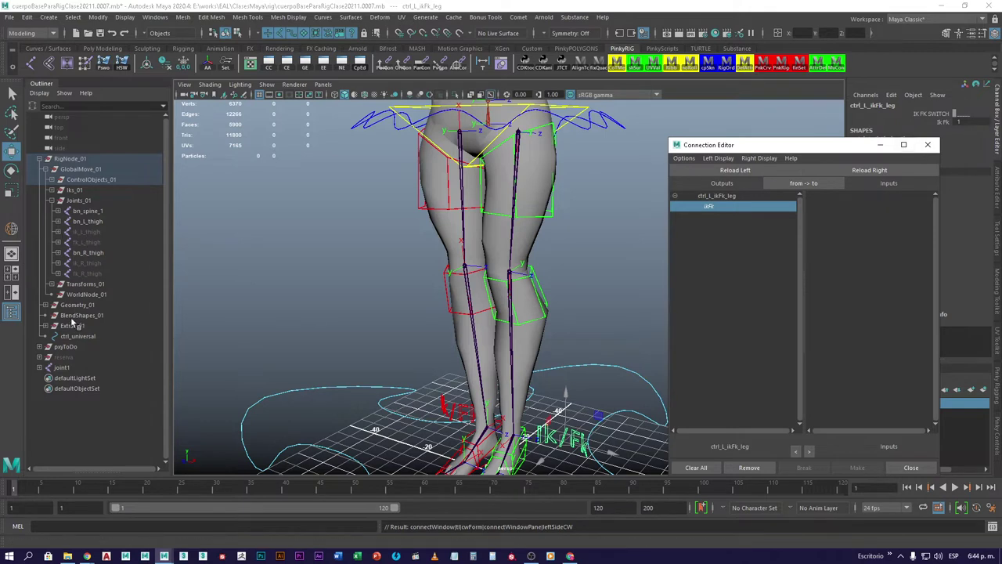
Load ctrl_L_fk_thigh_grpOff as the target and connect the left leg's ikFk attribute to its visibility
{"action": "left_click", "coordinate": [51, 179]}
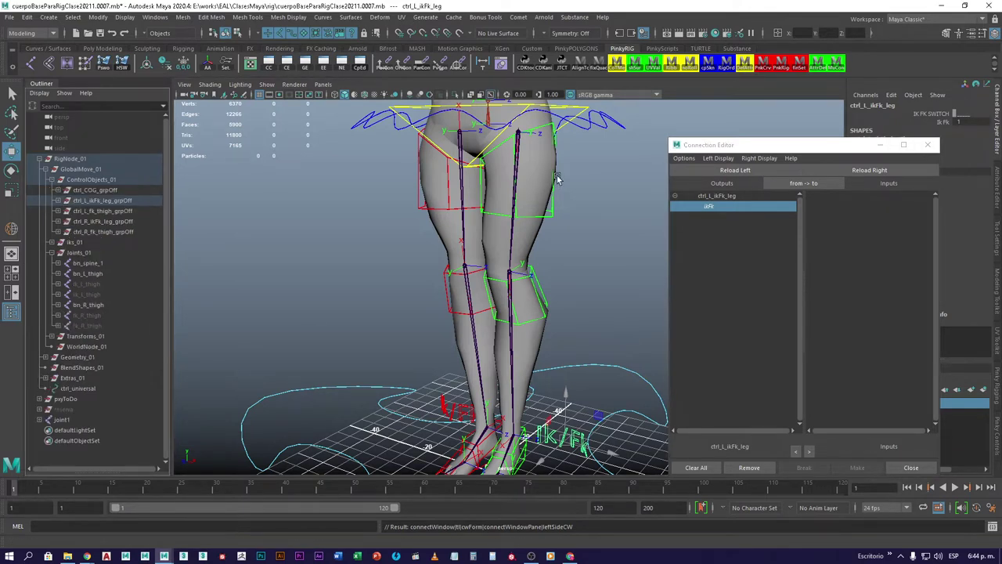
{"action": "left_click", "coordinate": [552, 219]}
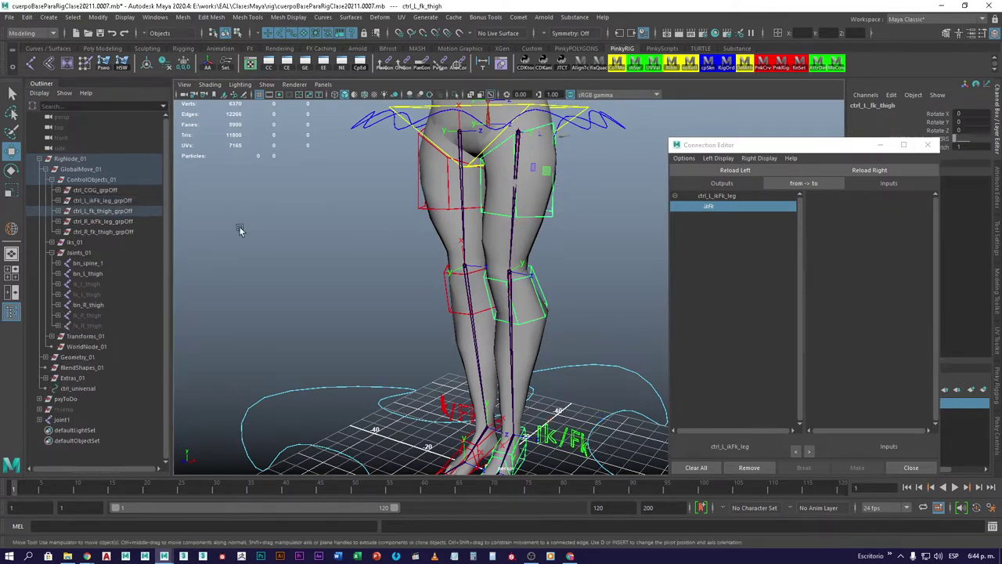
{"action": "left_click", "coordinate": [59, 212]}
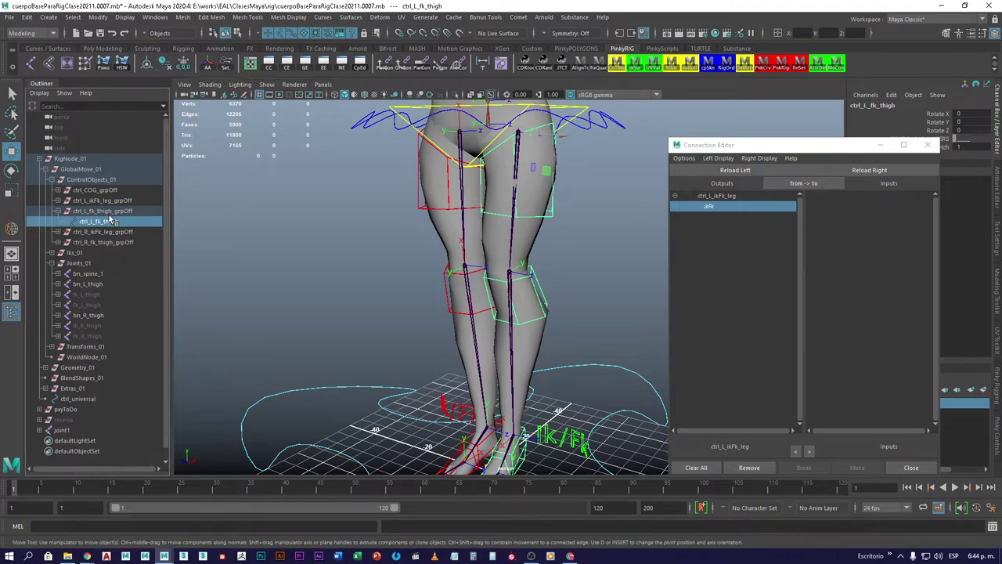
{"action": "left_click", "coordinate": [109, 212]}
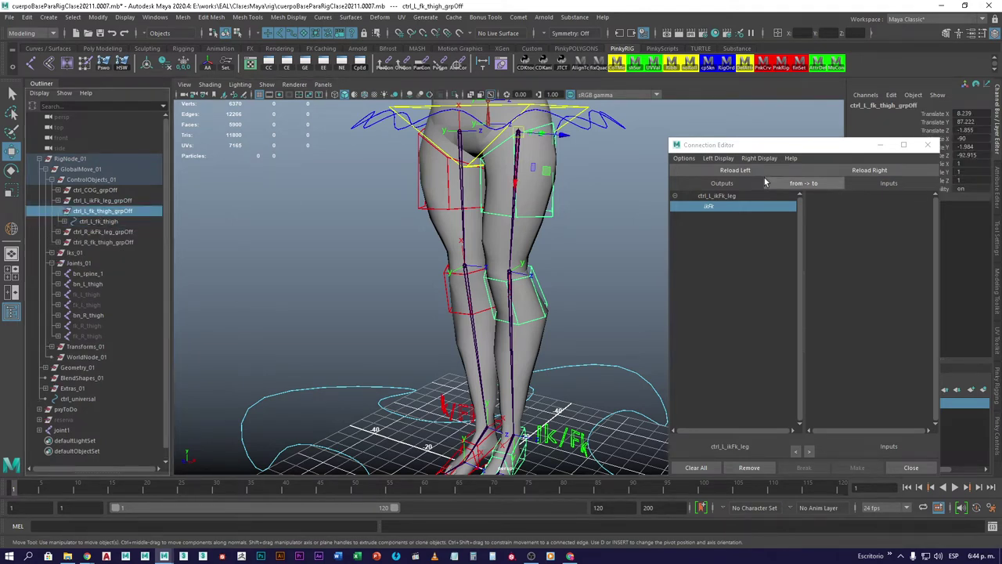
{"action": "left_click", "coordinate": [869, 170]}
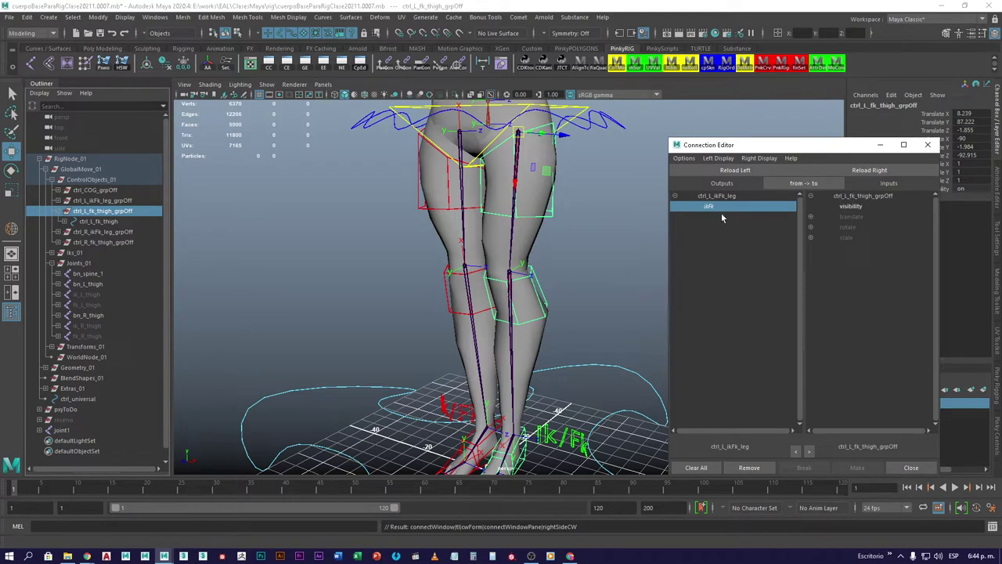
{"action": "left_click", "coordinate": [851, 207]}
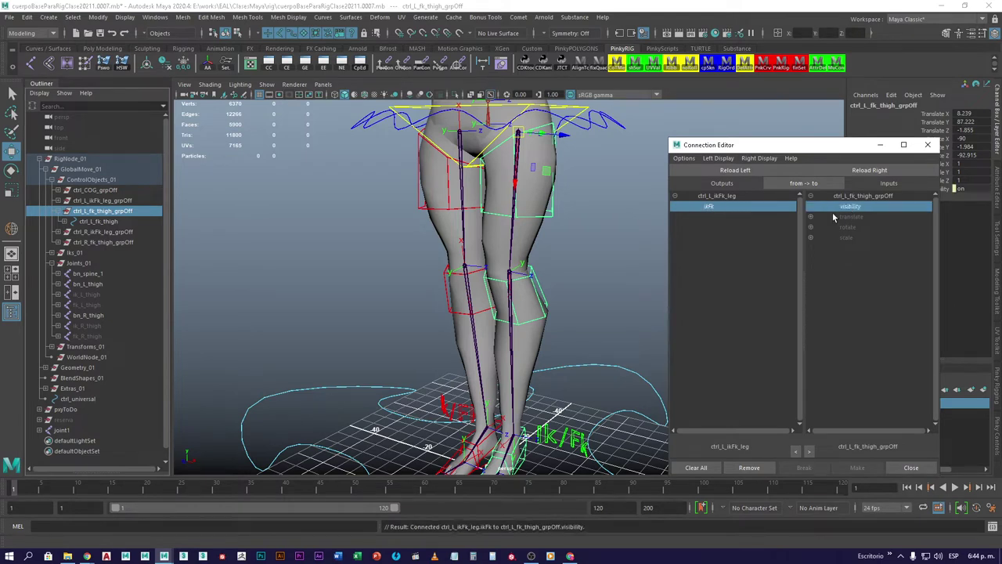
Connect the ikFk attribute of ctrl_R_ikFk_leg to the visibility of ctrl_R_fk_thigh_grpOff
{"action": "left_click", "coordinate": [451, 410]}
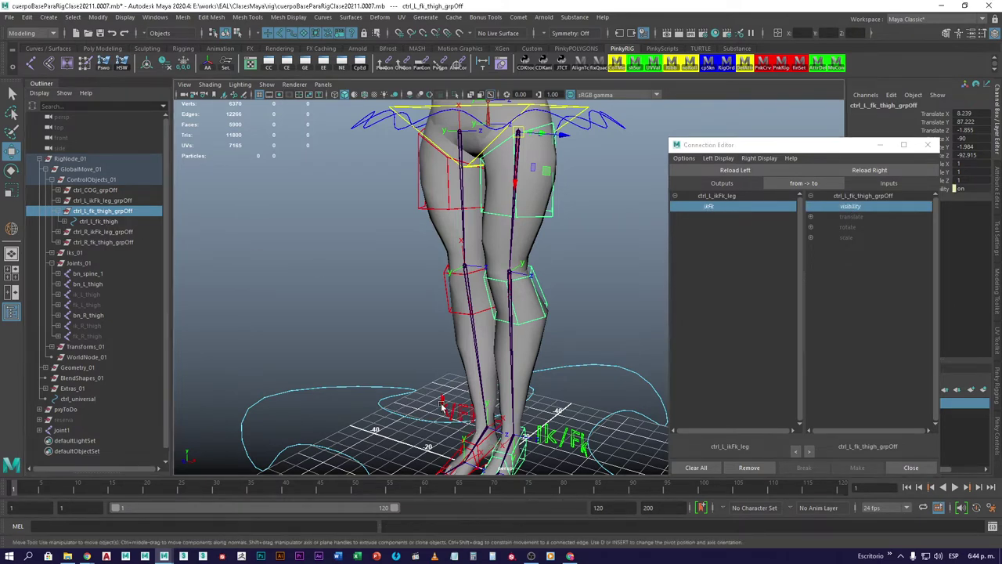
{"action": "left_click", "coordinate": [735, 170]}
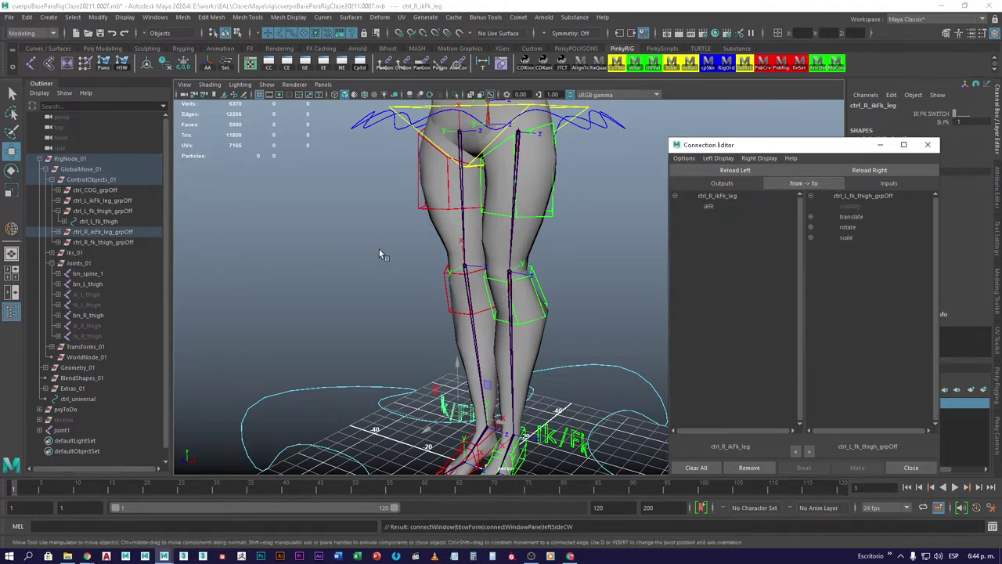
{"action": "left_click", "coordinate": [101, 241]}
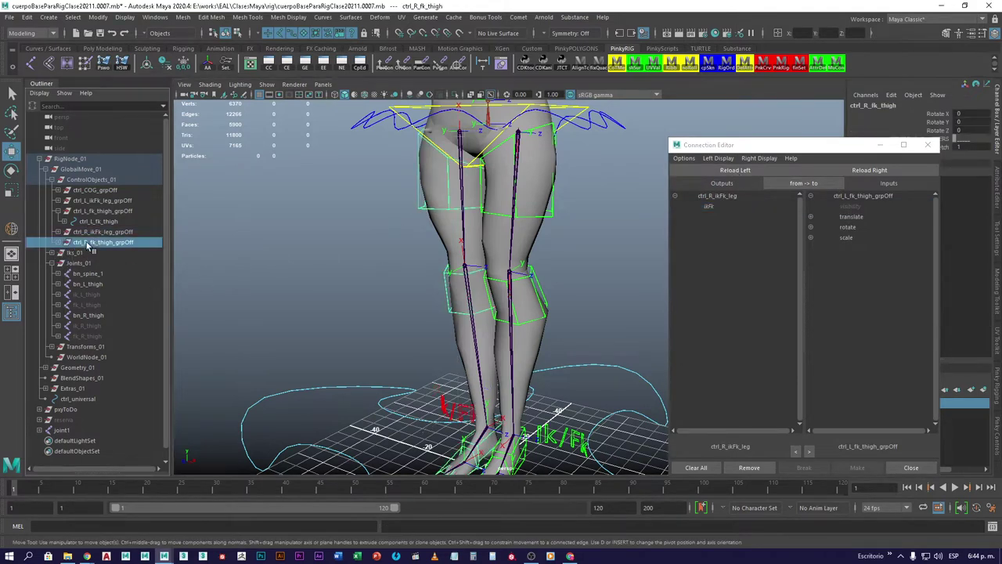
{"action": "left_click", "coordinate": [870, 169]}
{"action": "left_click", "coordinate": [717, 206]}
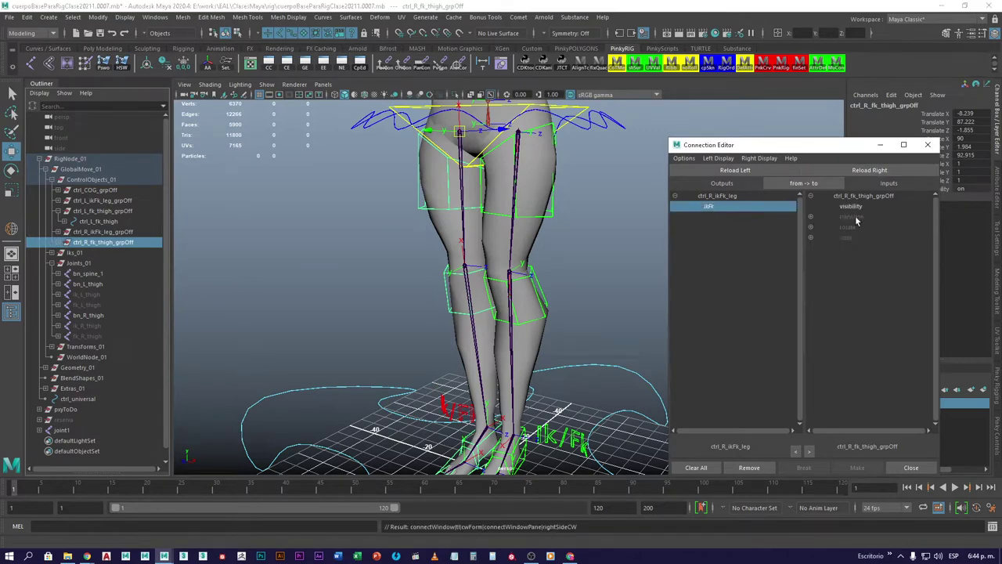
{"action": "left_click", "coordinate": [854, 205]}
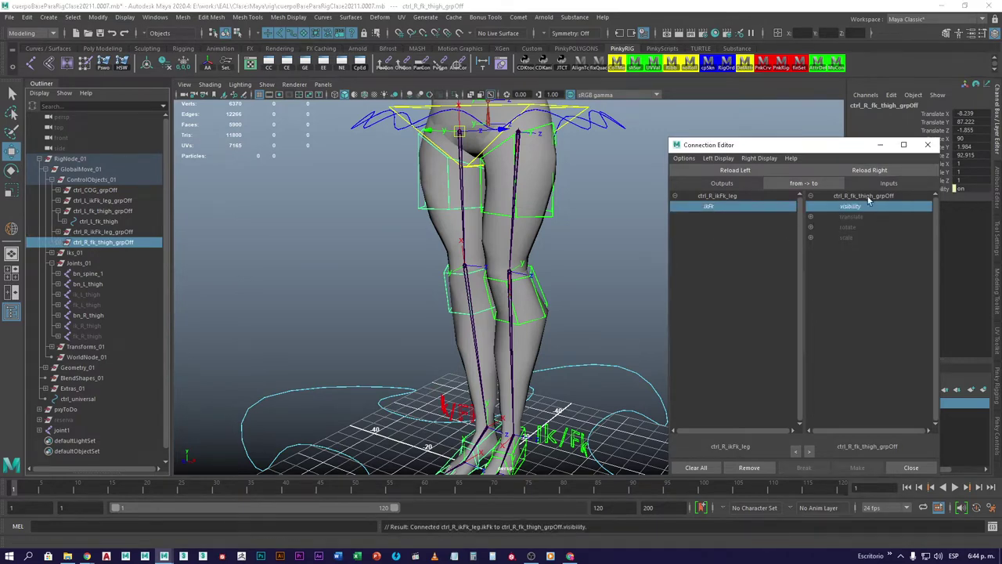
Close the Connection Editor and set the Ik Fk attribute of the left leg switch ctrl_L_ikFk_leg to 0
{"action": "left_click", "coordinate": [928, 144]}
{"action": "left_click", "coordinate": [593, 448]}
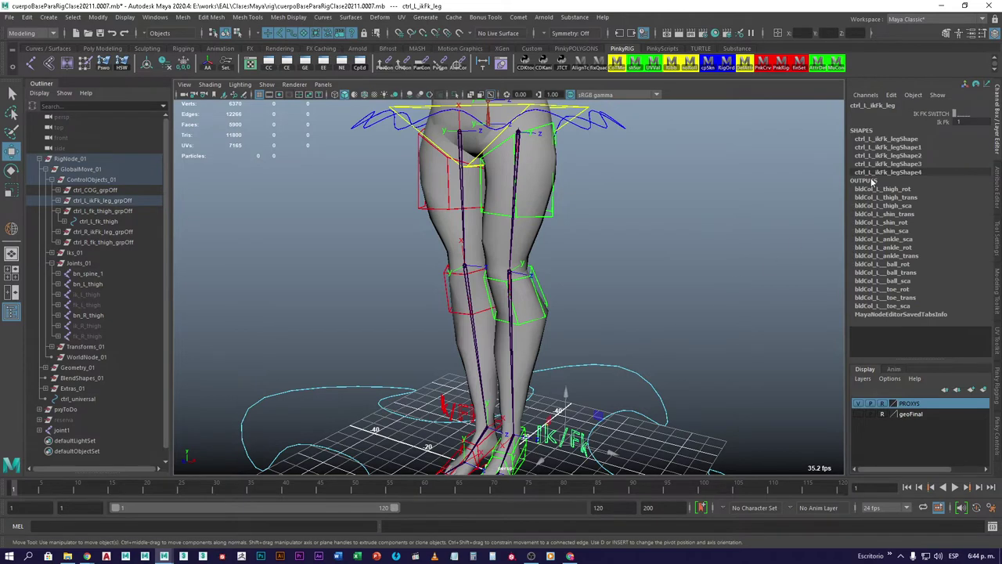
{"action": "left_click", "coordinate": [944, 122]}
{"action": "middle_click_drag", "start_coordinate": [798, 188], "coordinate": [484, 288]}
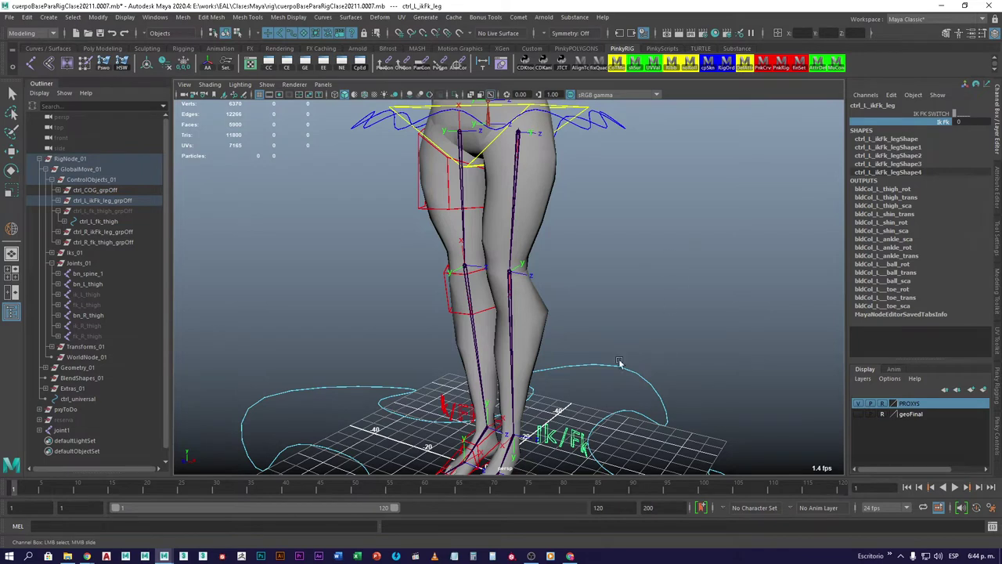
{"action": "middle_click_drag", "start_coordinate": [621, 364], "coordinate": [579, 306]}
{"action": "left_click_drag", "start_coordinate": [579, 306], "coordinate": [621, 228], "text": "alt"}
{"action": "middle_click_drag", "start_coordinate": [621, 229], "coordinate": [588, 232]}
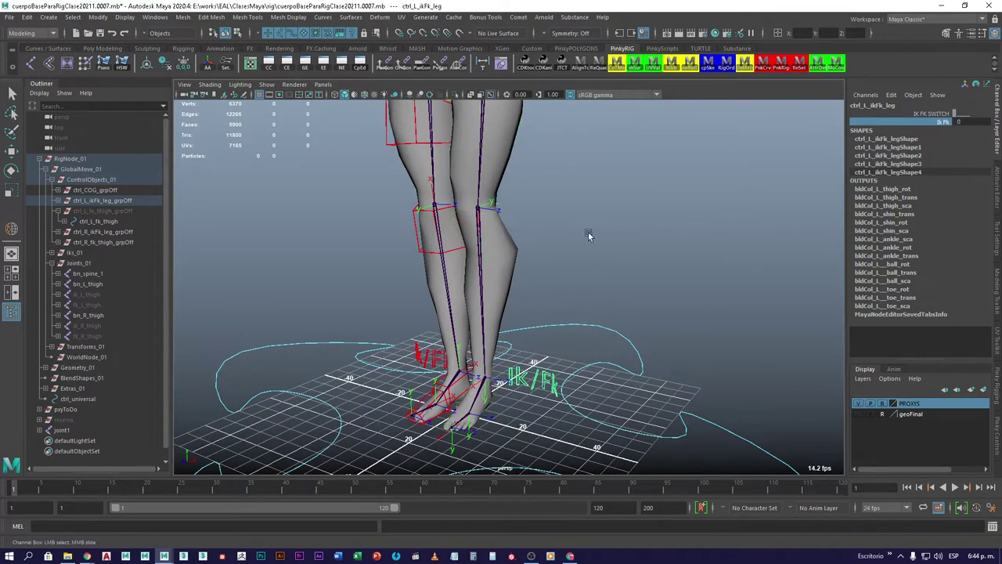
{"action": "left_click_drag", "start_coordinate": [588, 233], "coordinate": [596, 285], "text": "alt"}
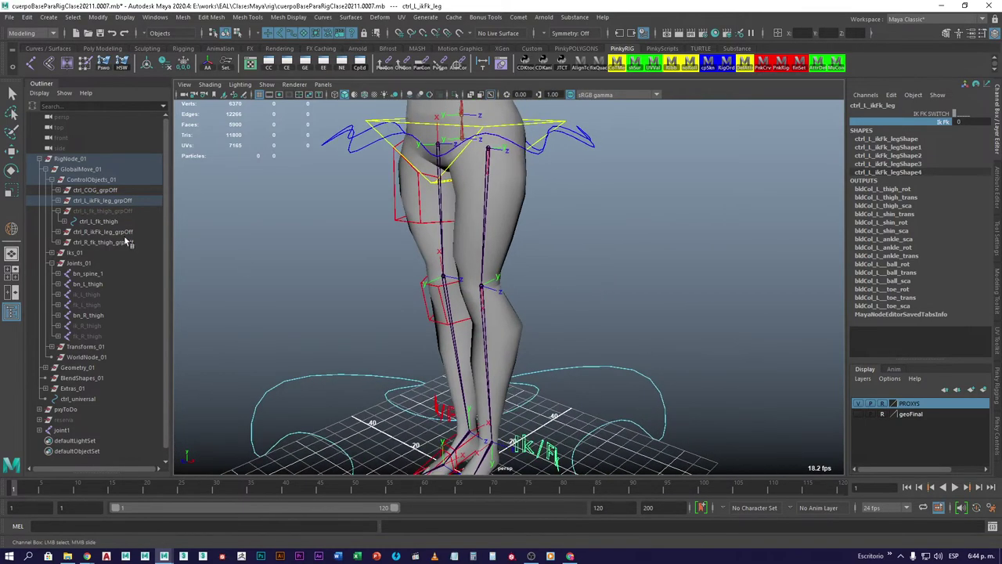
Collapse the ControlObjects_01 group and set the Ik Fk attribute of ctrl_R_ikFk_leg to 0
{"action": "left_click", "coordinate": [51, 181]}
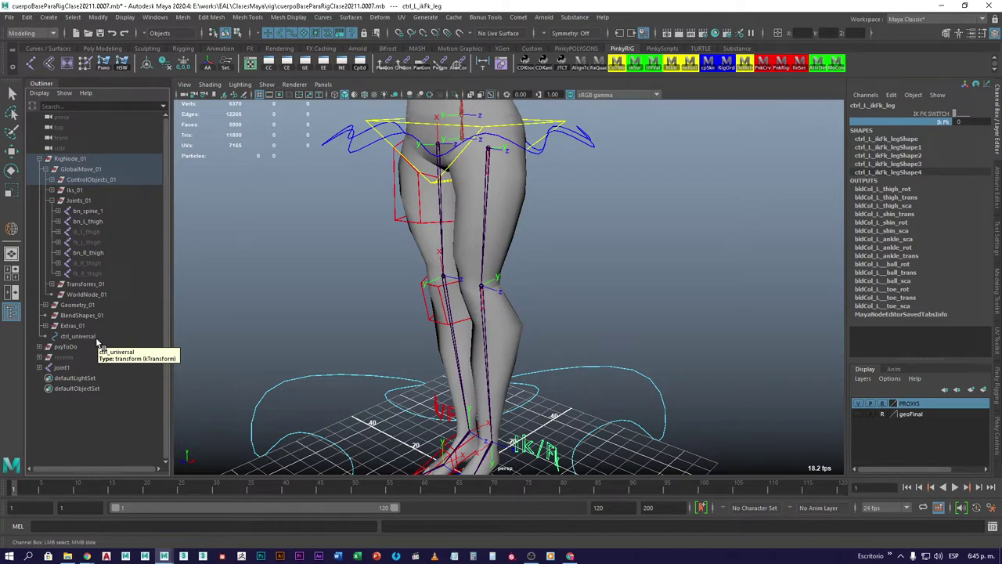
{"action": "left_click", "coordinate": [436, 406]}
{"action": "key", "text": "w"}
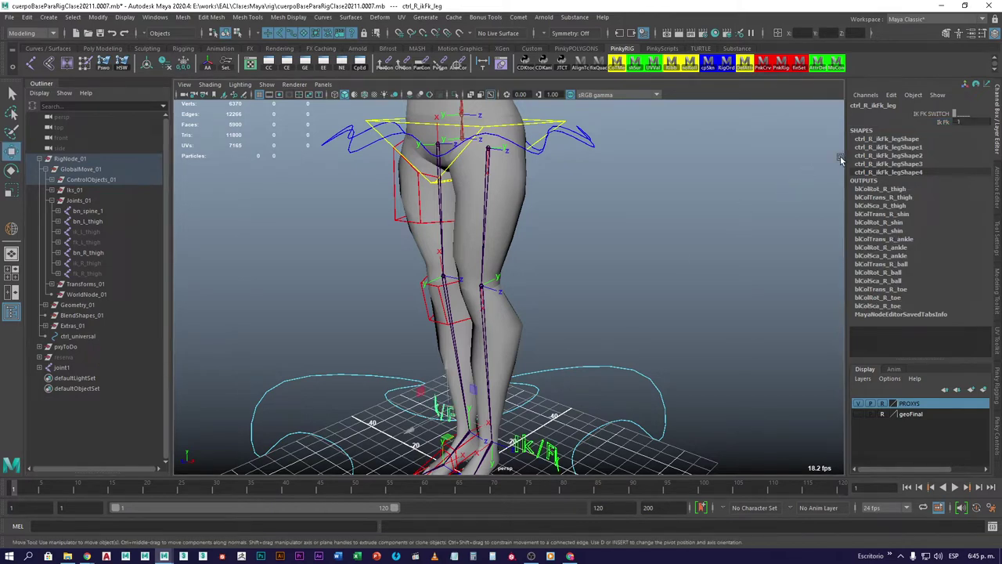
{"action": "left_click", "coordinate": [940, 122]}
{"action": "middle_click_drag", "start_coordinate": [716, 264], "coordinate": [564, 267]}
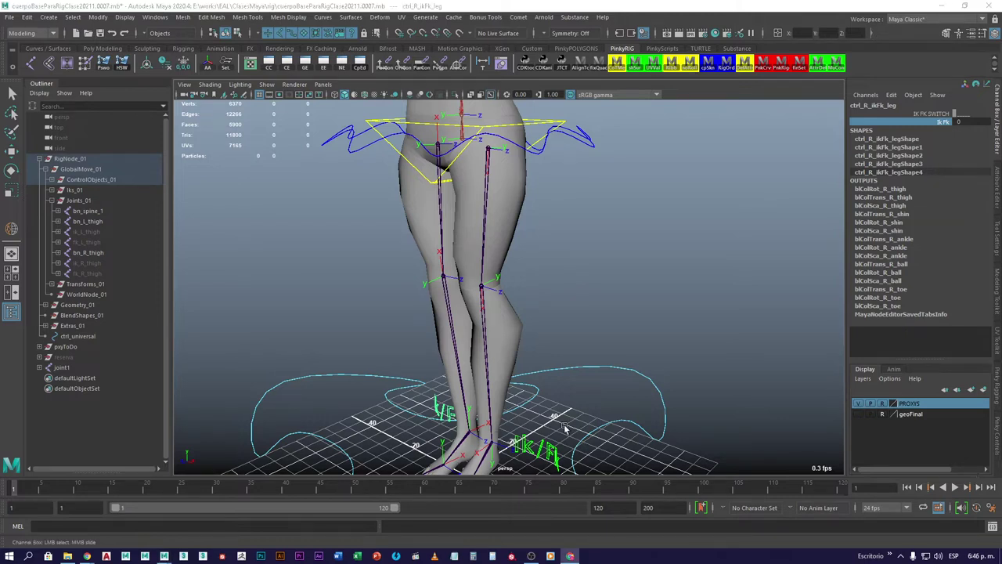
Clear the selection, then hide the bn_L_thigh and bn_R_thigh joint chains
{"action": "left_click_drag", "start_coordinate": [503, 409], "coordinate": [548, 265], "text": "alt"}
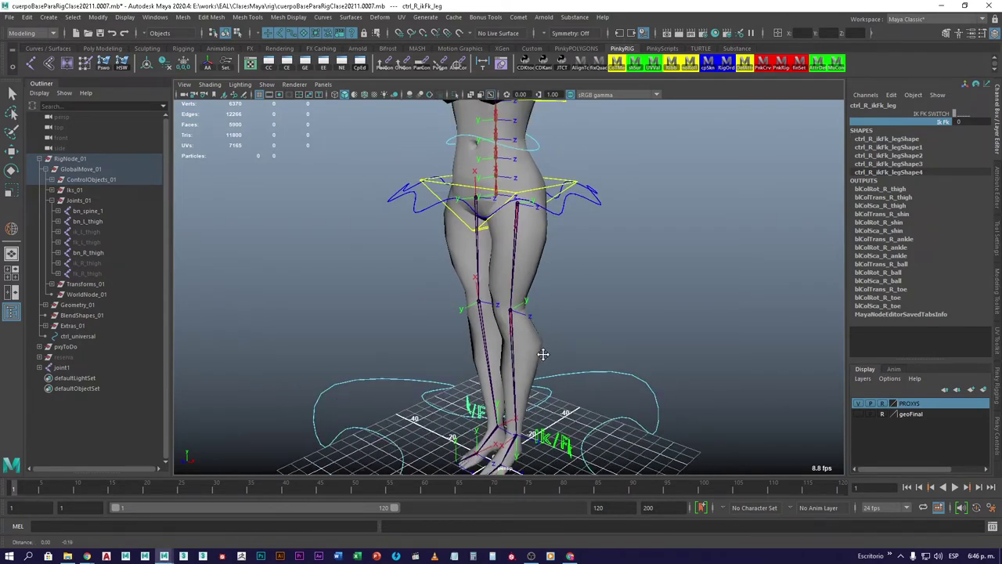
{"action": "middle_click_drag", "start_coordinate": [548, 265], "coordinate": [578, 227], "text": "alt"}
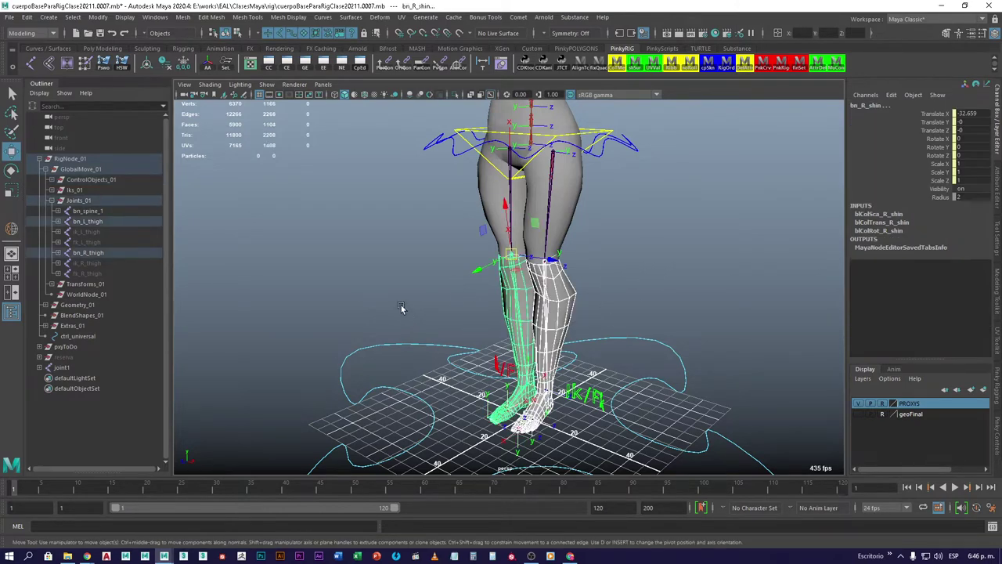
{"action": "left_click", "coordinate": [604, 278]}
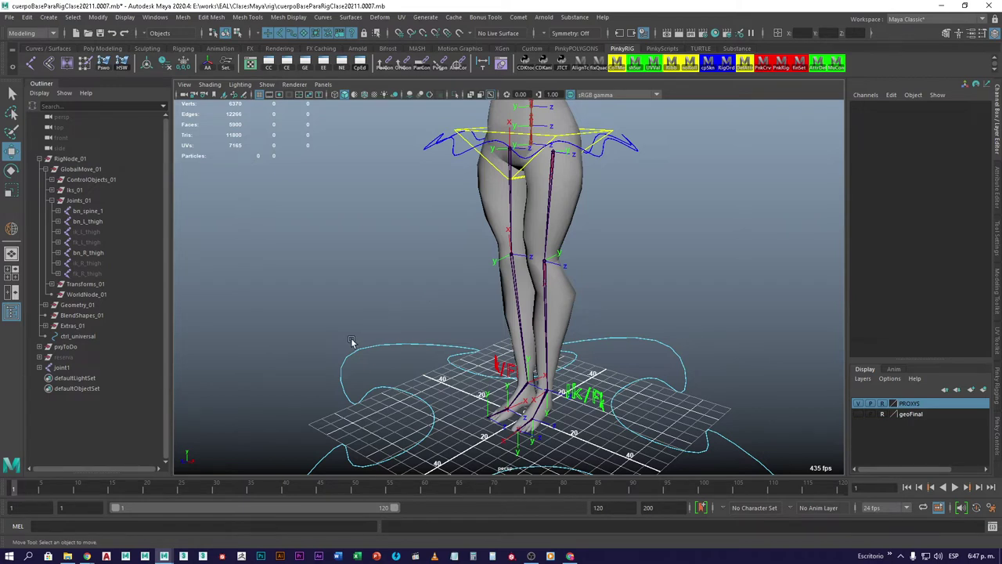
{"action": "left_click", "coordinate": [90, 222]}
{"action": "left_click", "coordinate": [90, 253], "text": "ctrl"}
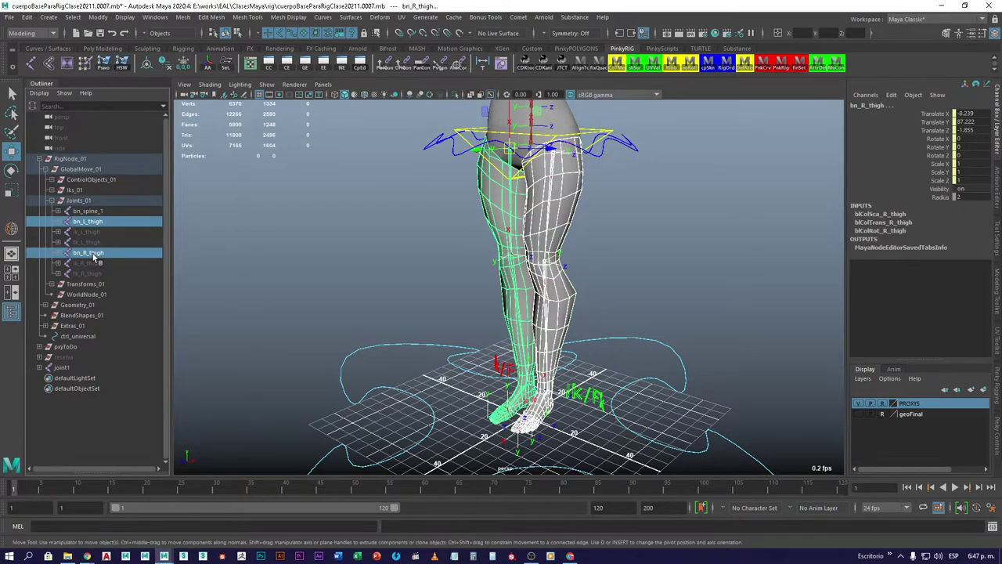
{"action": "key", "text": "ctrl+h"}
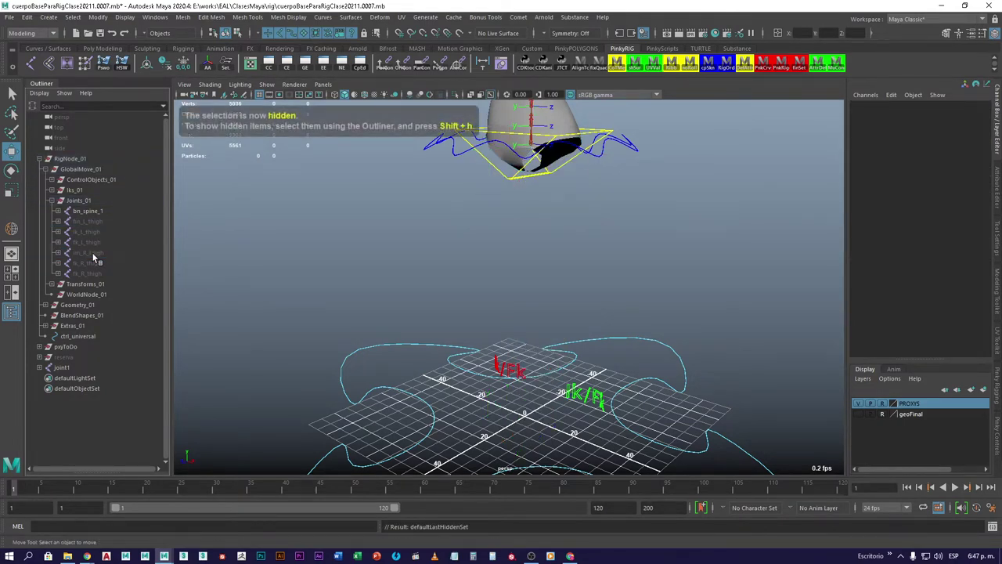
Show the hidden ik_L_thigh and ik_R_thigh joint chains and deselect them
{"action": "left_click", "coordinate": [86, 233]}
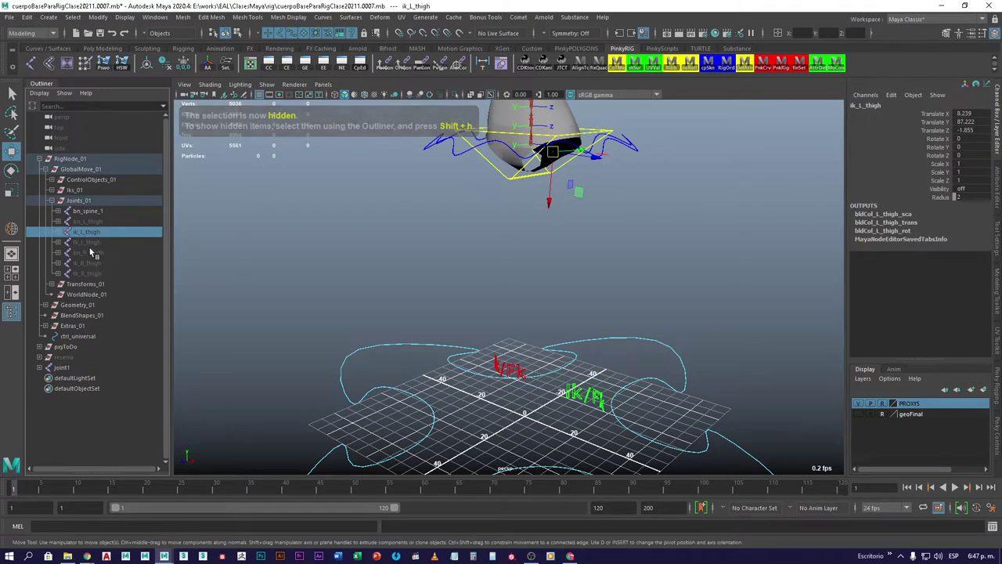
{"action": "left_click", "coordinate": [92, 262], "text": "shift"}
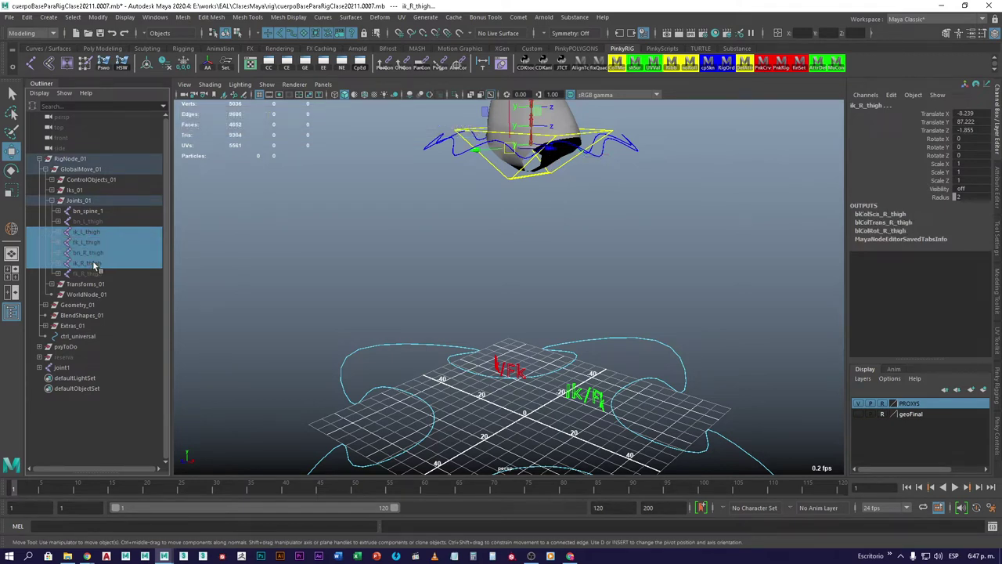
{"action": "left_click", "coordinate": [93, 263]}
{"action": "left_click", "coordinate": [89, 233], "text": "ctrl"}
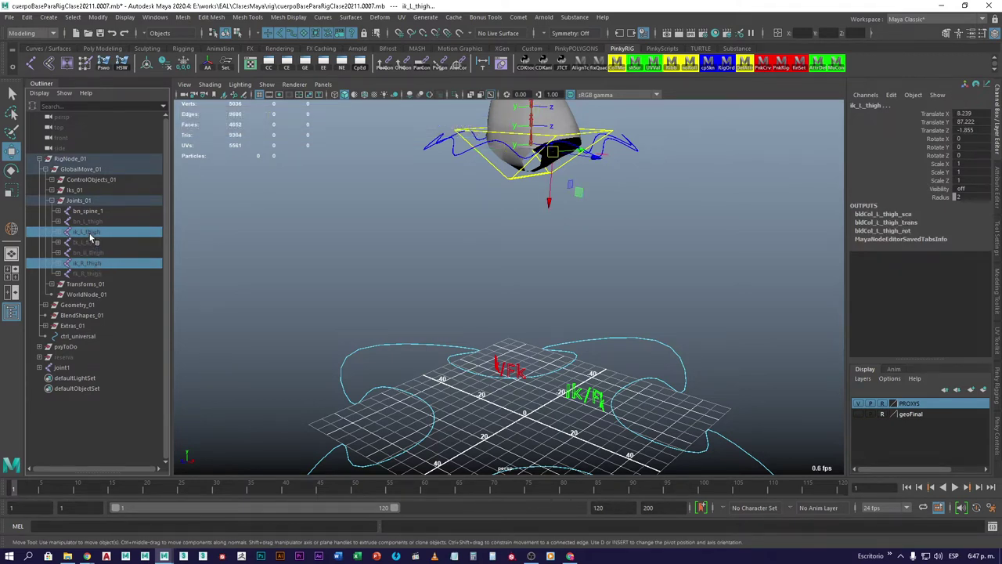
{"action": "key", "text": "shift+h"}
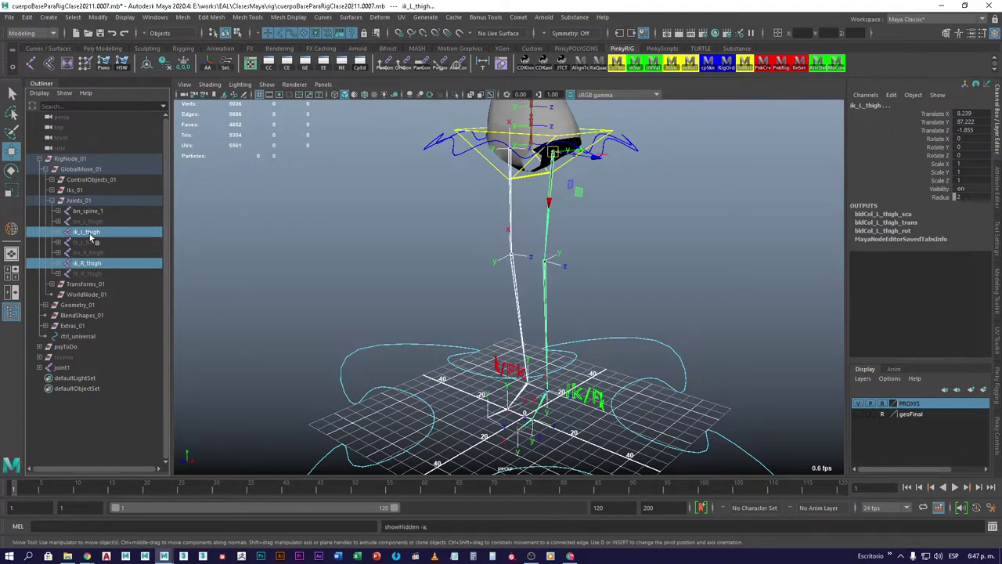
{"action": "left_click", "coordinate": [416, 312]}
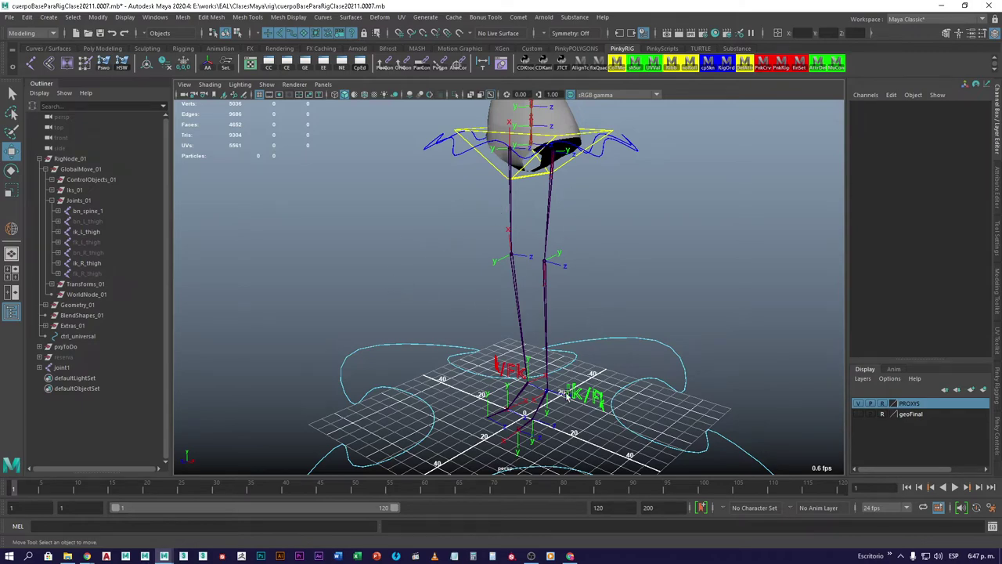
Set Rotate X, Y and Z of the ik_L_thigh joint to 0, then deselect the joint
{"action": "left_click_drag", "start_coordinate": [567, 397], "coordinate": [533, 332], "text": "alt"}
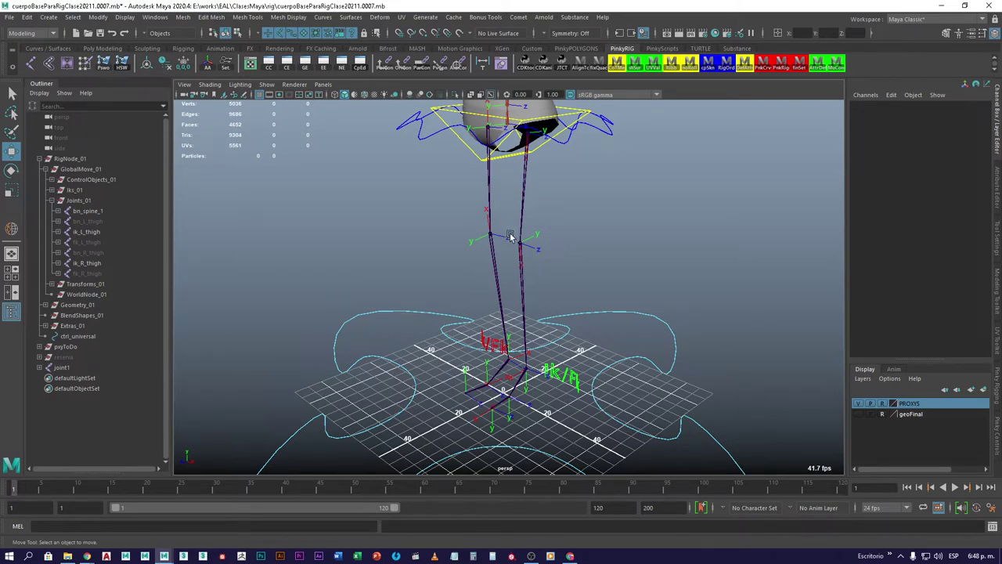
{"action": "left_click", "coordinate": [511, 205]}
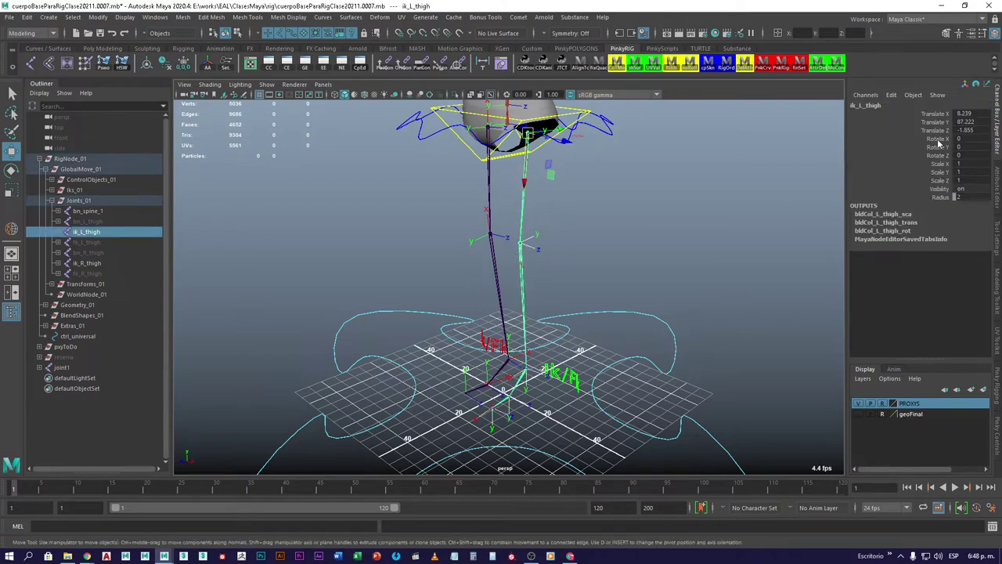
{"action": "left_click_drag", "start_coordinate": [963, 138], "coordinate": [971, 151]}
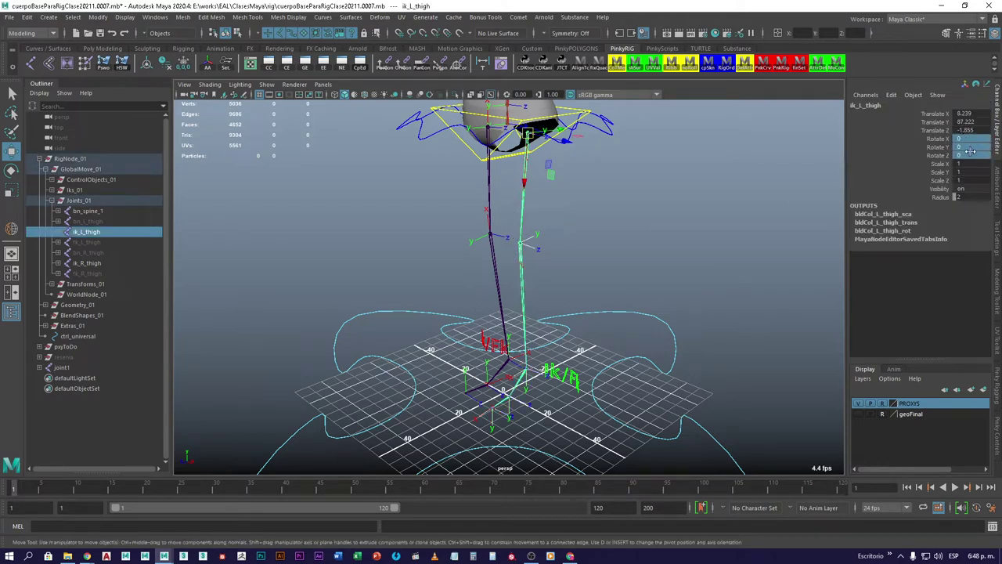
{"action": "type", "text": "0"}
{"action": "left_click", "coordinate": [939, 139]}
{"action": "left_click_drag", "start_coordinate": [939, 140], "coordinate": [933, 162]}
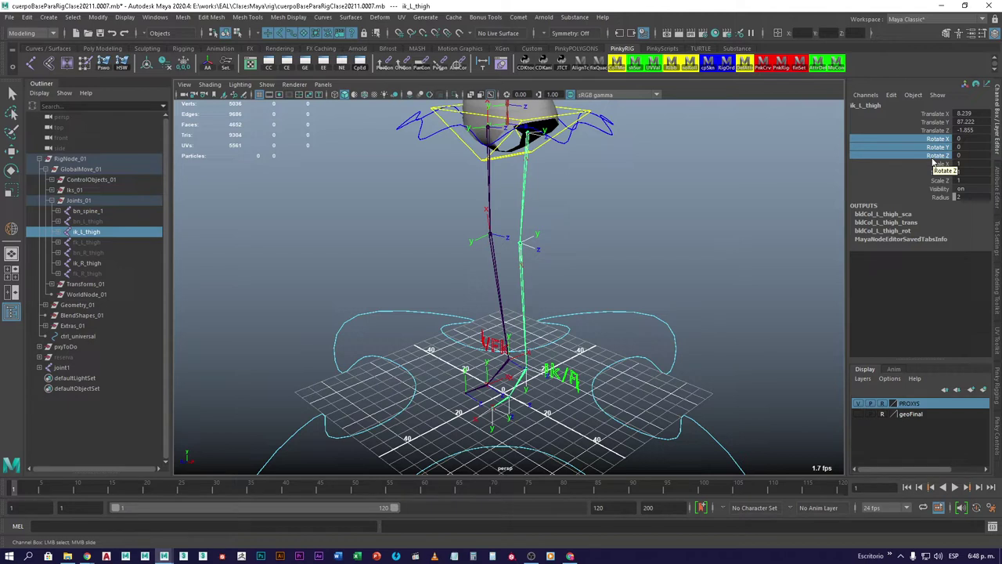
{"action": "left_click", "coordinate": [411, 216]}
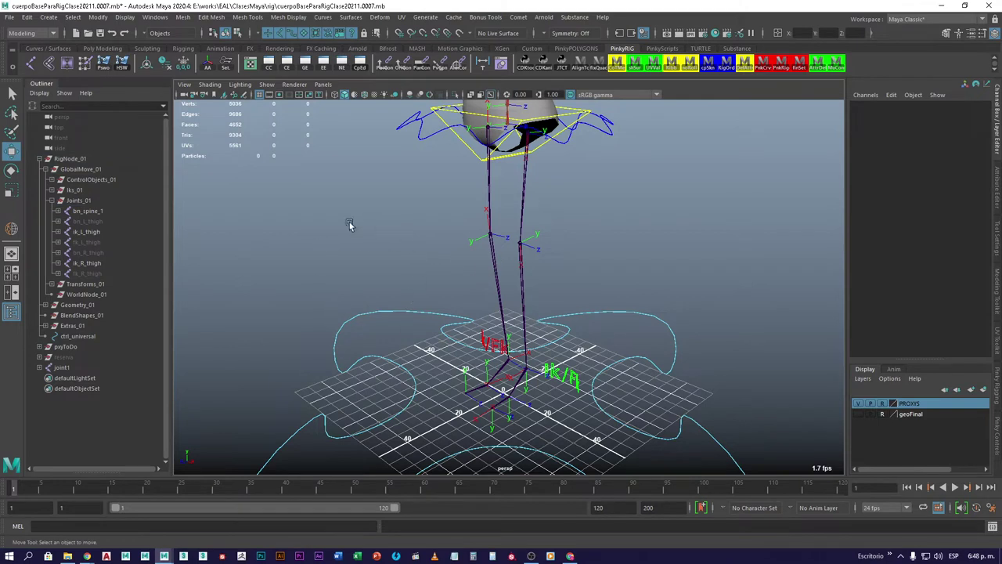
Switch to the Rigging menu set and choose Rotate-Plane Solver in the Create IK Handle options, then leave the tool
{"action": "left_click", "coordinate": [31, 33]}
{"action": "left_click", "coordinate": [31, 59]}
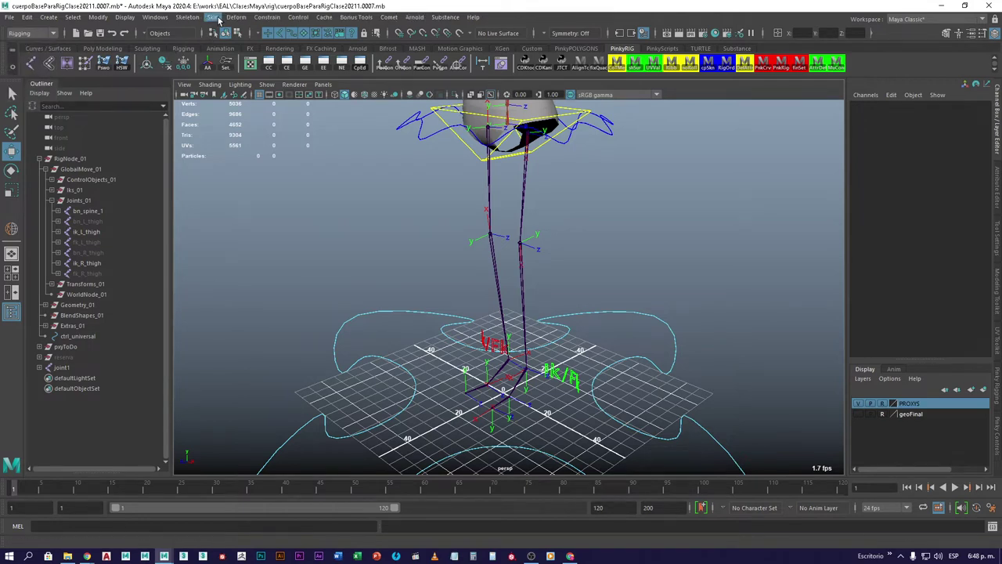
{"action": "left_click", "coordinate": [216, 18]}
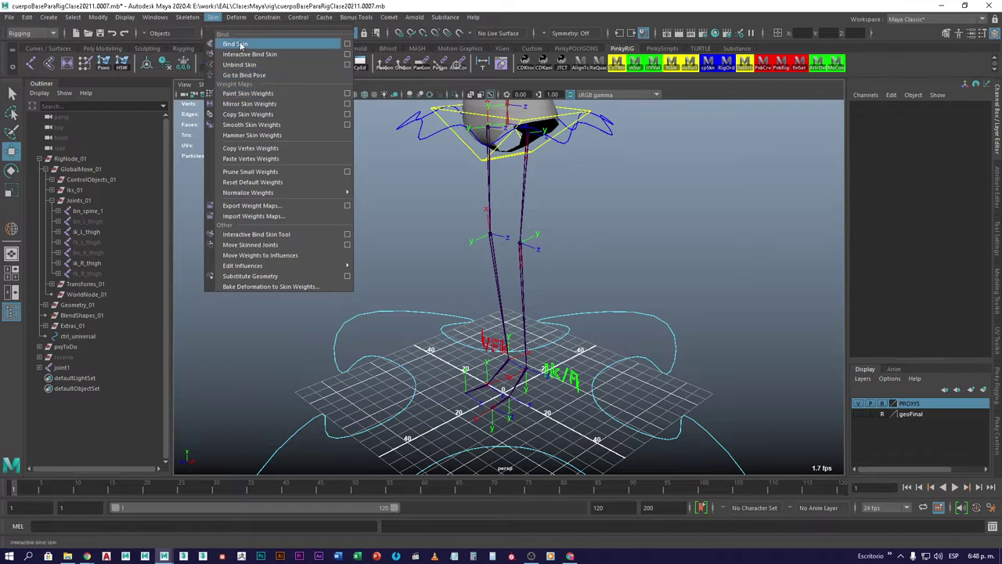
{"action": "mouse_move", "coordinate": [187, 19]}
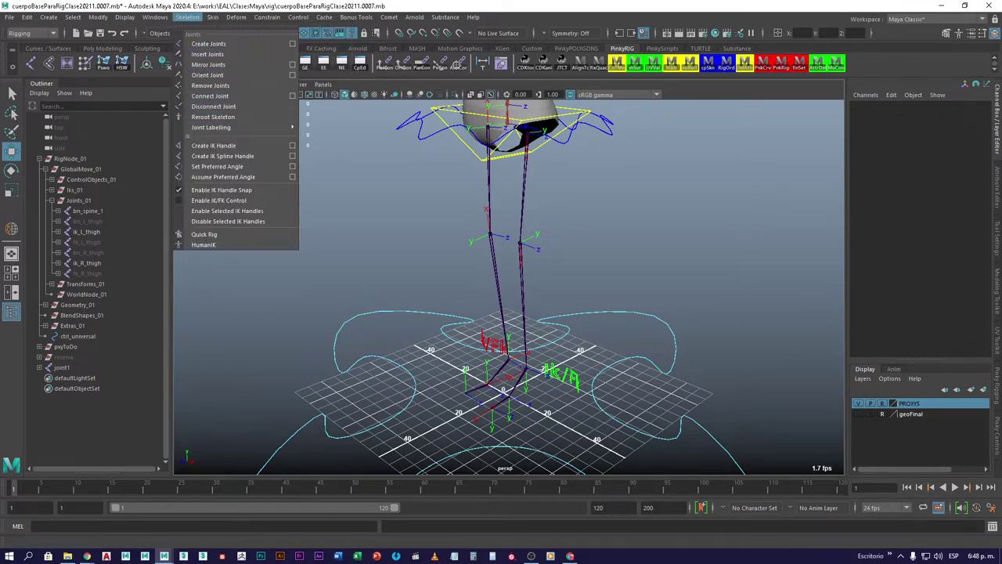
{"action": "key", "text": "Escape"}
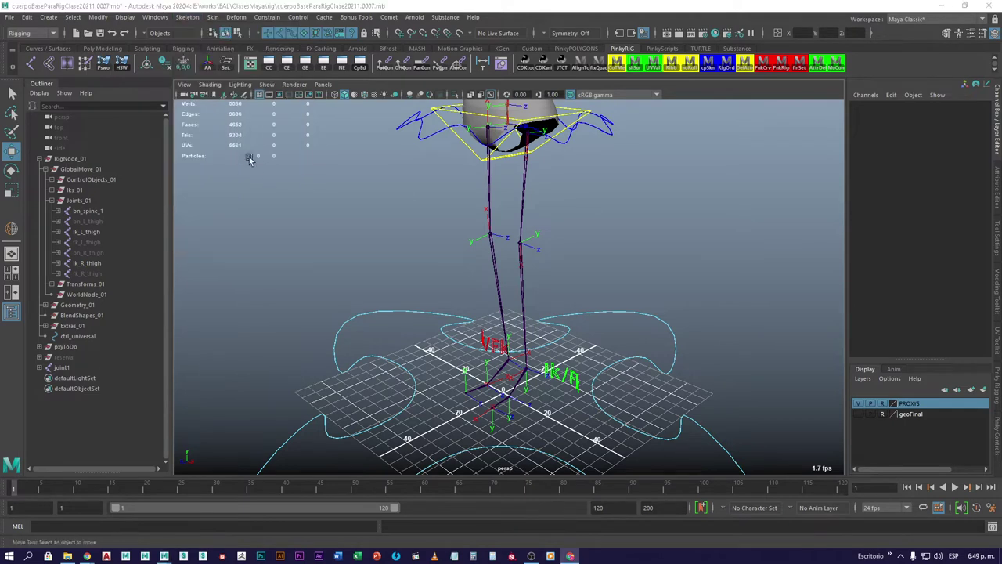
{"action": "left_click", "coordinate": [188, 17]}
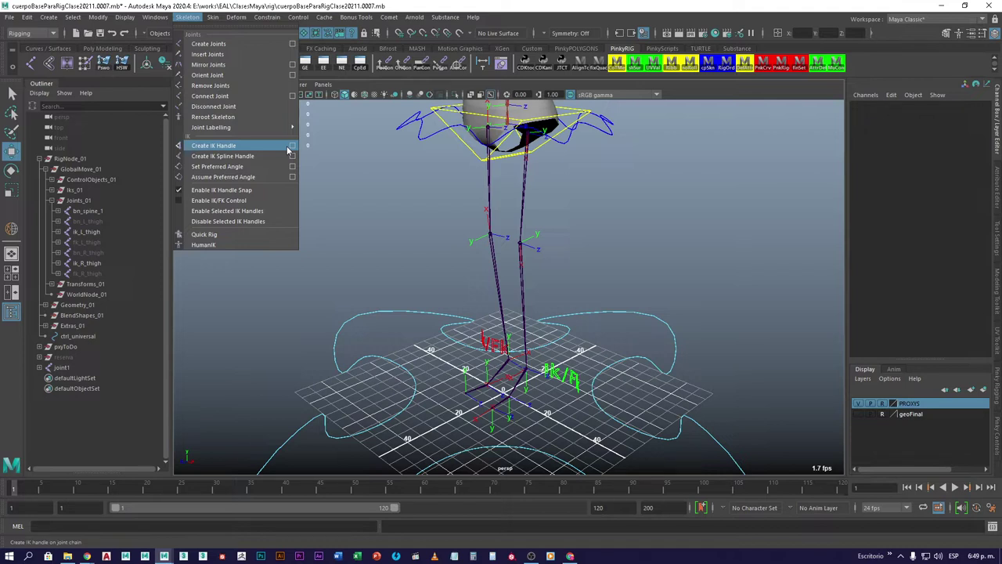
{"action": "left_click", "coordinate": [293, 148]}
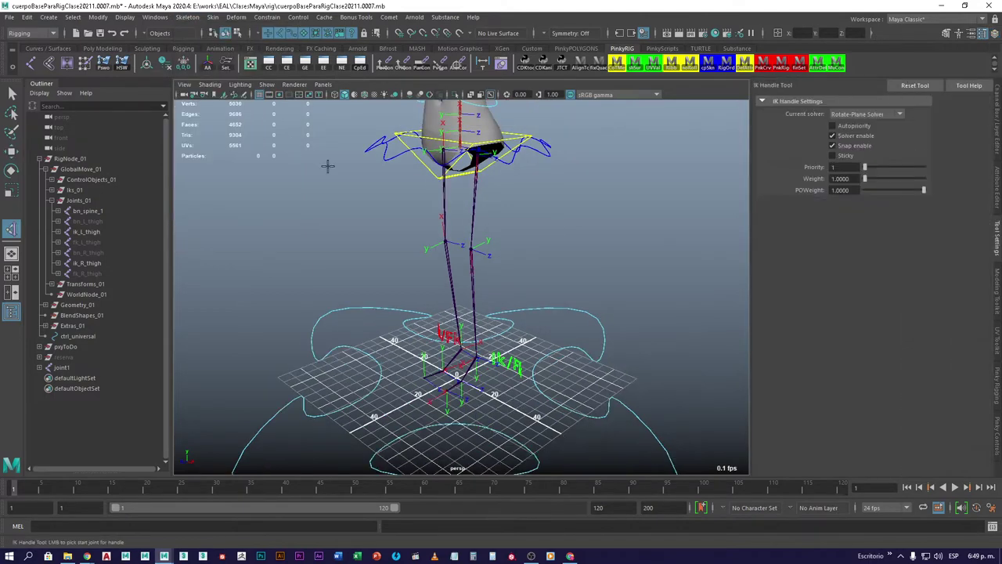
{"action": "left_click", "coordinate": [885, 115]}
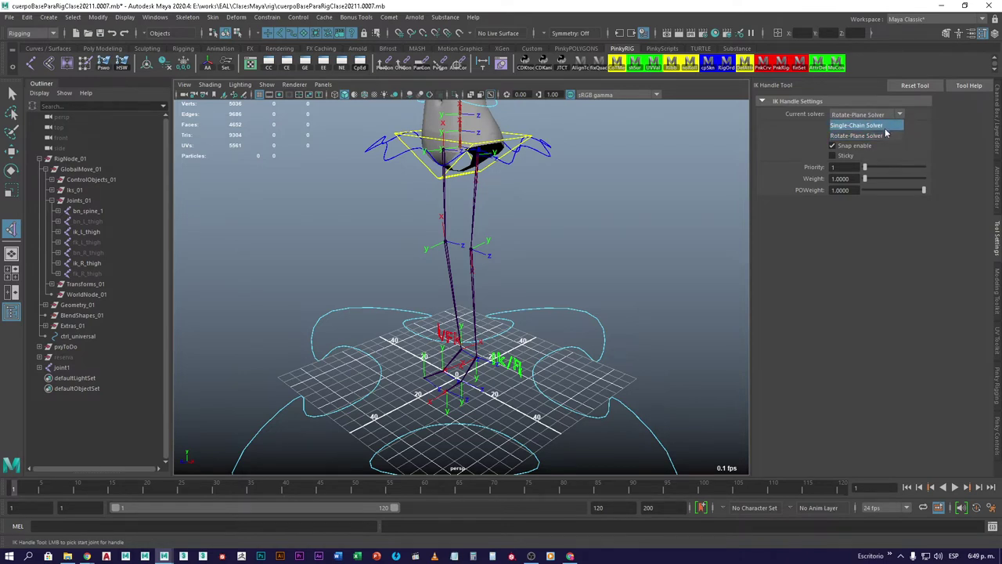
{"action": "left_click", "coordinate": [883, 136]}
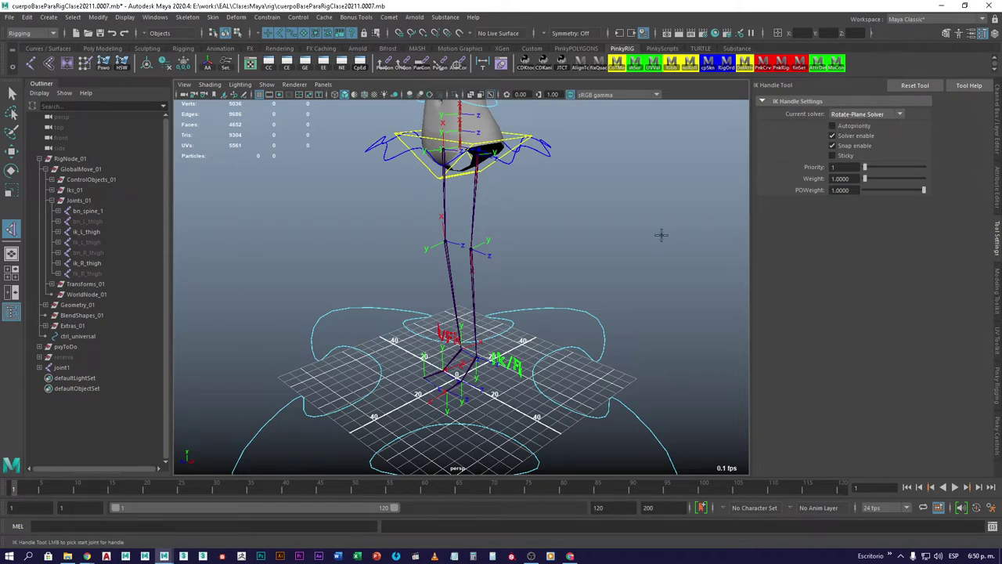
{"action": "left_click_drag", "start_coordinate": [664, 279], "coordinate": [621, 277], "text": "alt"}
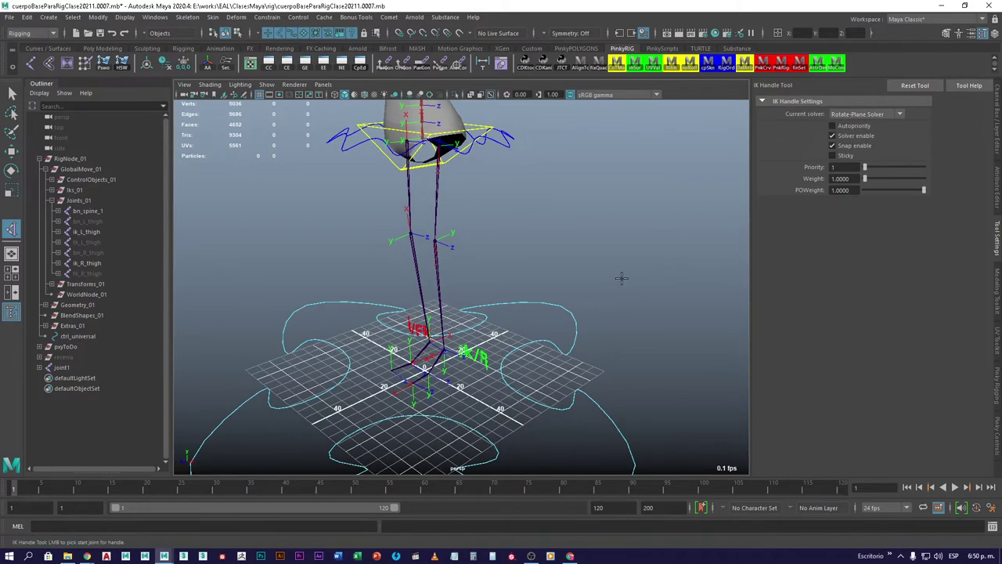
{"action": "key", "text": "w"}
Draw a zigzag chain of five joints in the side view, in the empty area beside the character
{"action": "key", "text": "space"}
{"action": "key", "text": "space"}
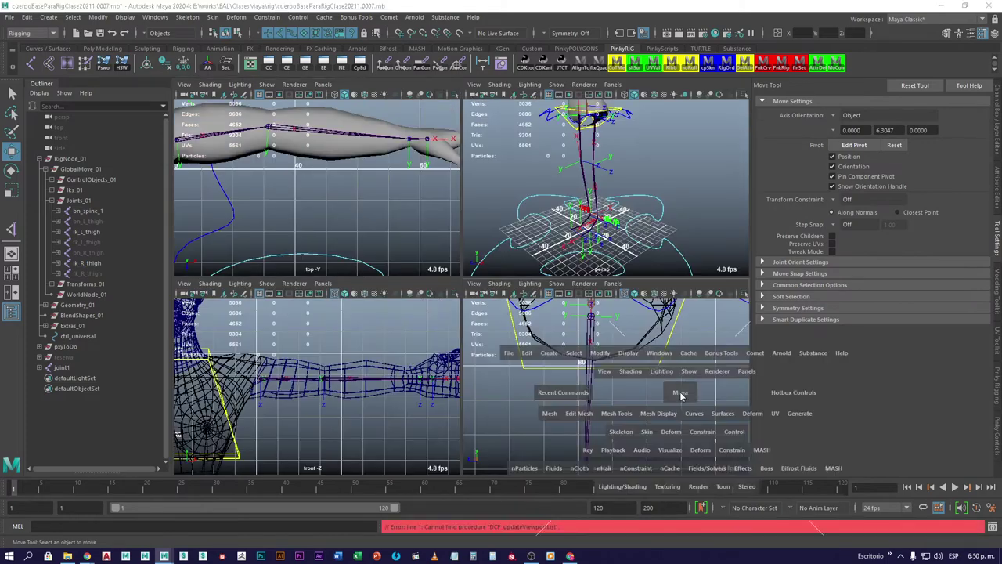
{"action": "scroll", "coordinate": [670, 334], "scroll_direction": "down", "scroll_amount": 5}
{"action": "middle_click_drag", "start_coordinate": [671, 334], "coordinate": [369, 302], "text": "alt"}
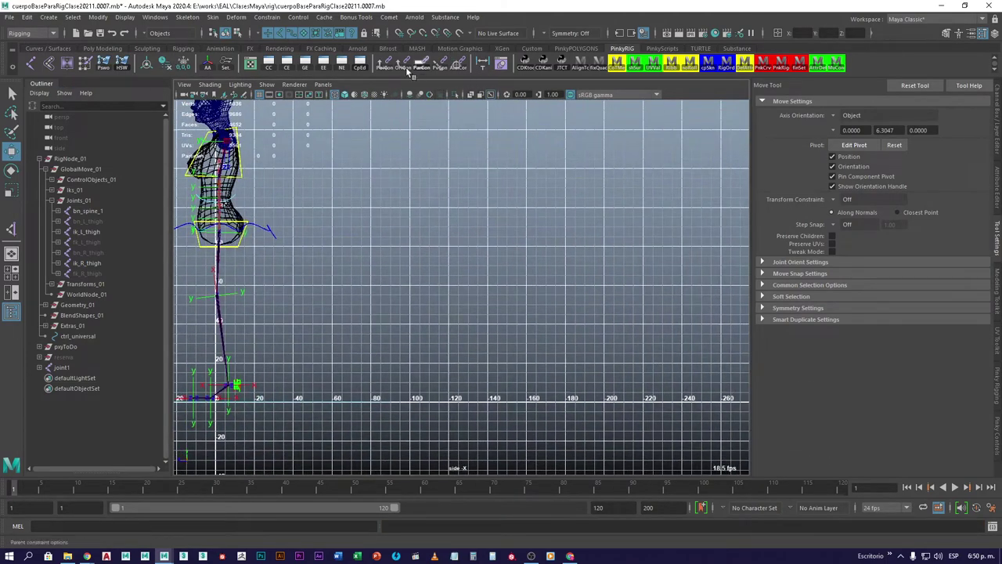
{"action": "left_click", "coordinate": [30, 63]}
{"action": "left_click", "coordinate": [519, 173]}
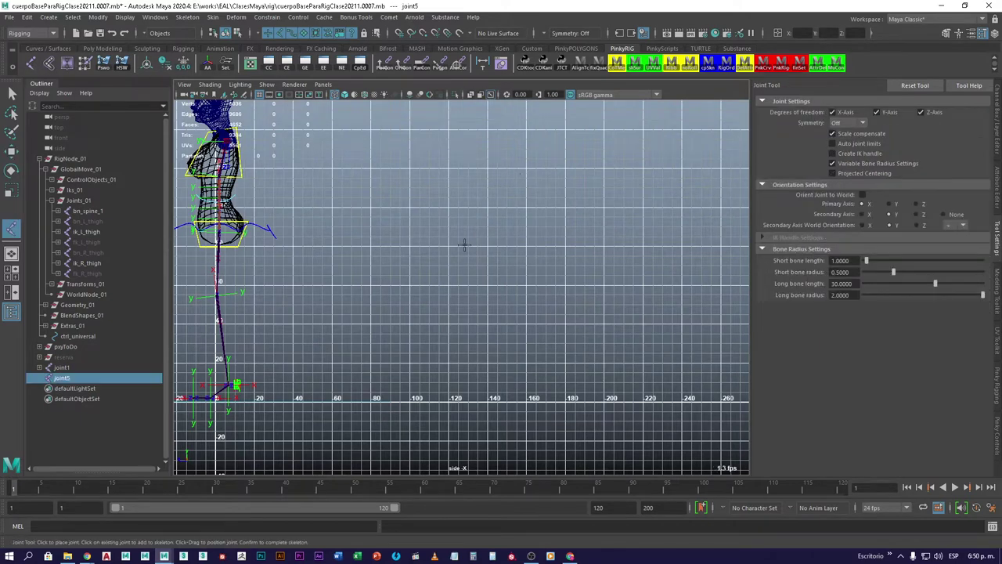
{"action": "left_click", "coordinate": [456, 256]}
{"action": "left_click", "coordinate": [527, 353]}
{"action": "left_click", "coordinate": [463, 383]}
{"action": "left_click", "coordinate": [420, 384]}
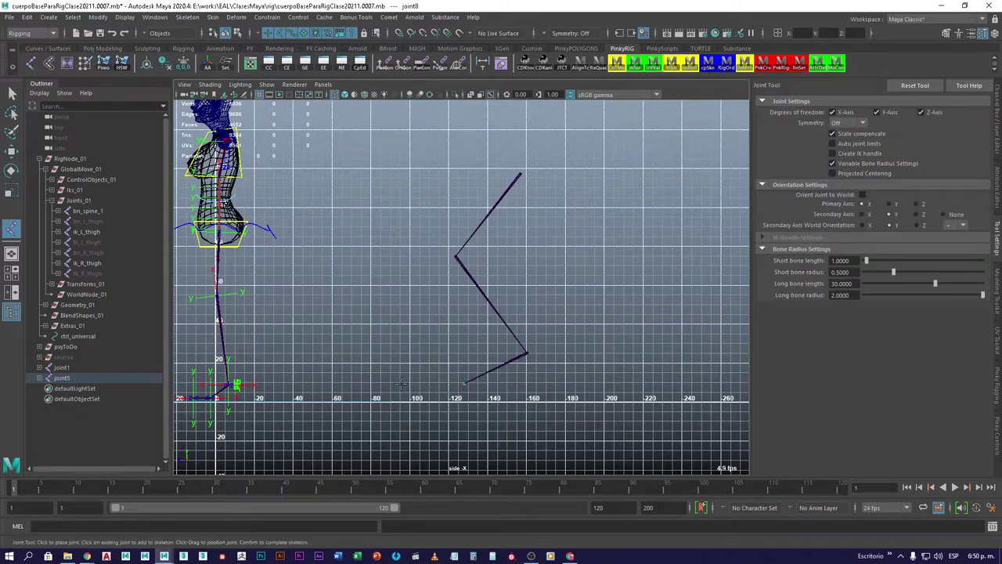
{"action": "key", "text": "Return"}
{"action": "key", "text": "w"}
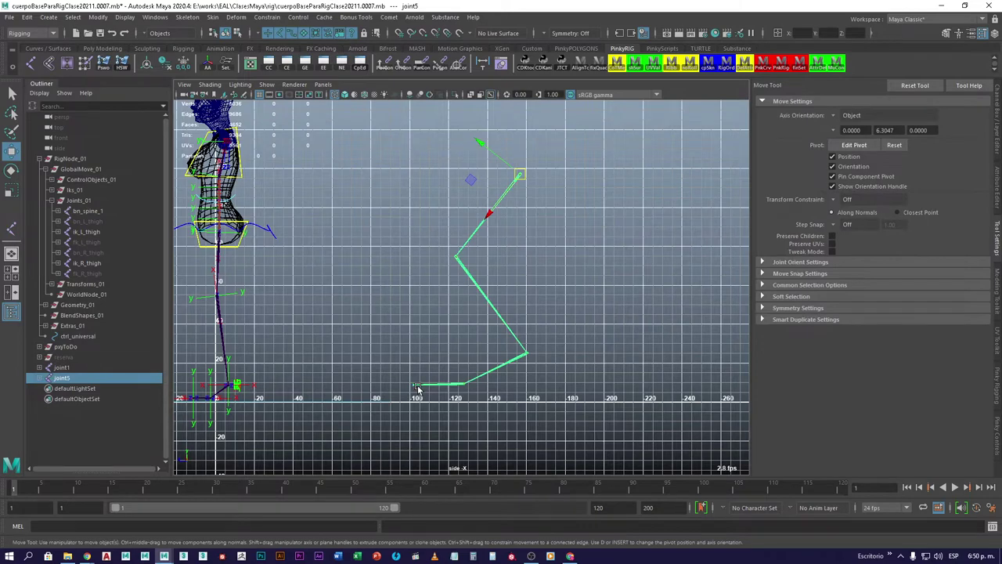
Select every joint from joint5 through joint9 and display their local rotation axes in the perspective view
{"action": "key", "text": "space"}
{"action": "key", "text": "space"}
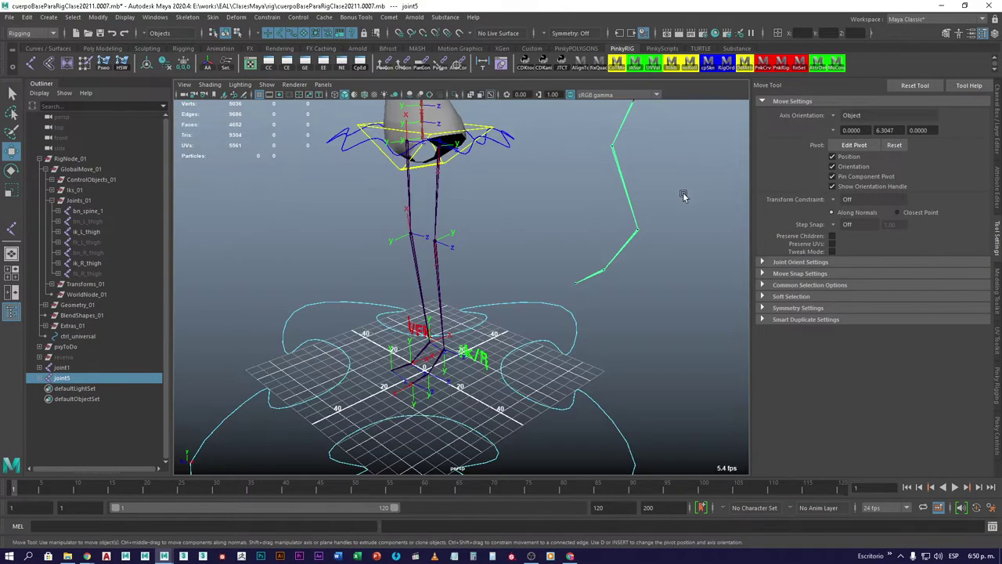
{"action": "key", "text": "f"}
{"action": "scroll", "coordinate": [457, 314], "scroll_direction": "up", "scroll_amount": 2}
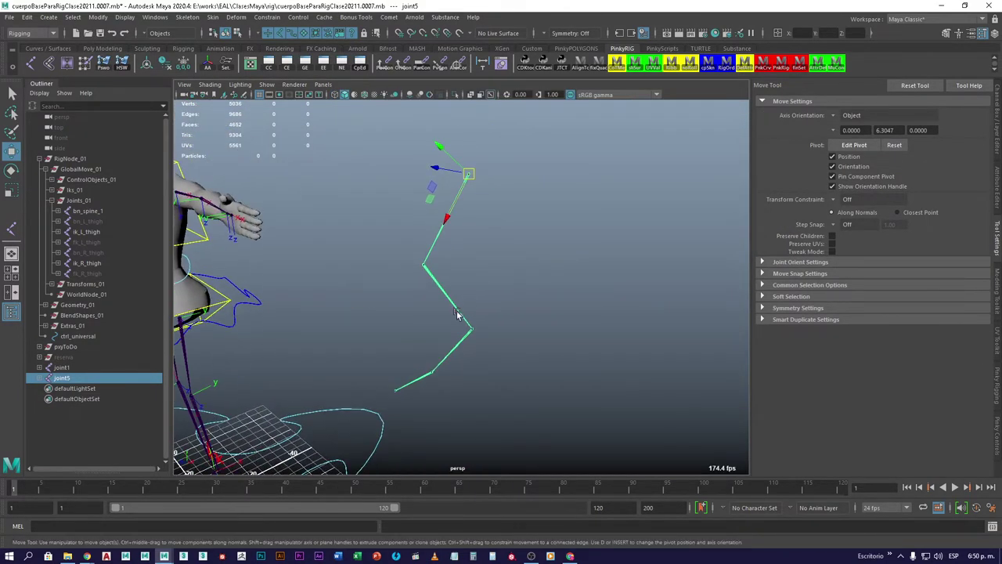
{"action": "mouse_move", "coordinate": [458, 314]}
{"action": "left_mouse_down", "text": "alt"}
{"action": "mouse_move", "coordinate": [412, 311]}
{"action": "mouse_move", "coordinate": [474, 235]}
{"action": "mouse_move", "coordinate": [463, 340]}
{"action": "mouse_move", "coordinate": [462, 315]}
{"action": "mouse_move", "coordinate": [447, 318]}
{"action": "left_mouse_up", "text": "alt"}
{"action": "scroll", "coordinate": [447, 318], "scroll_direction": "up", "scroll_amount": 3}
{"action": "middle_click_drag", "start_coordinate": [447, 318], "coordinate": [479, 255], "text": "alt"}
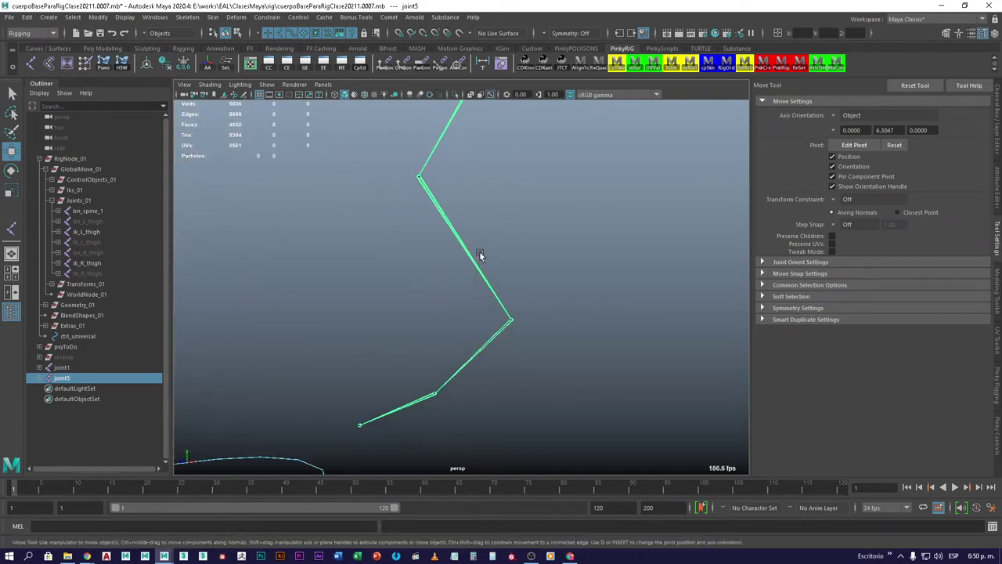
{"action": "left_click_drag", "start_coordinate": [479, 255], "coordinate": [474, 149], "text": "alt"}
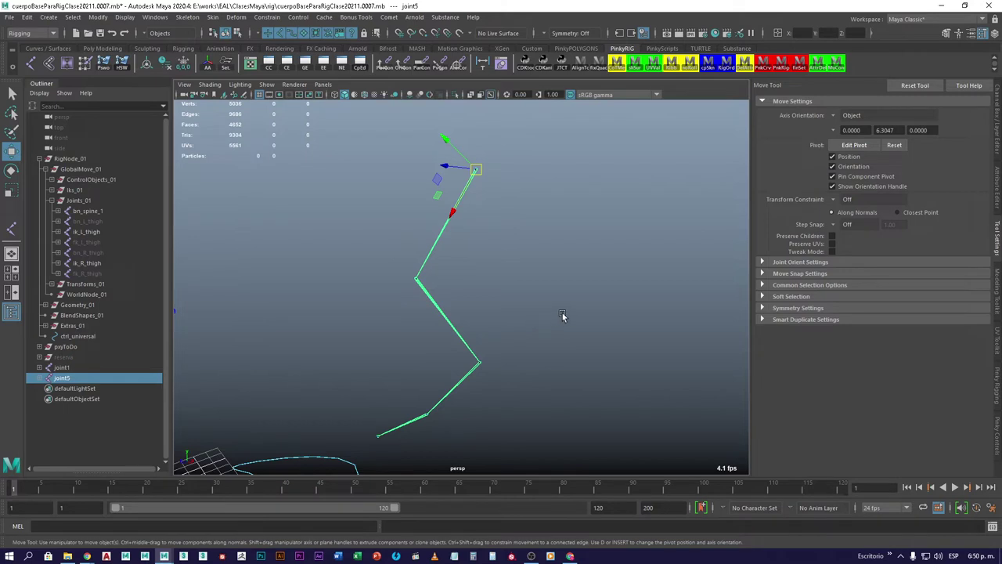
{"action": "left_click", "coordinate": [42, 378], "text": "shift"}
{"action": "left_click", "coordinate": [86, 420], "text": "shift"}
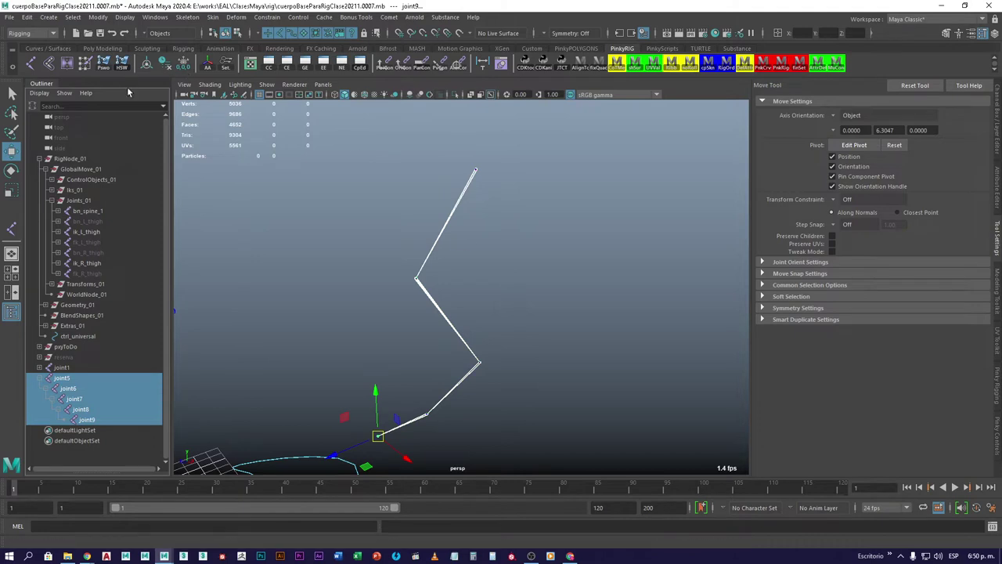
{"action": "left_click", "coordinate": [127, 18]}
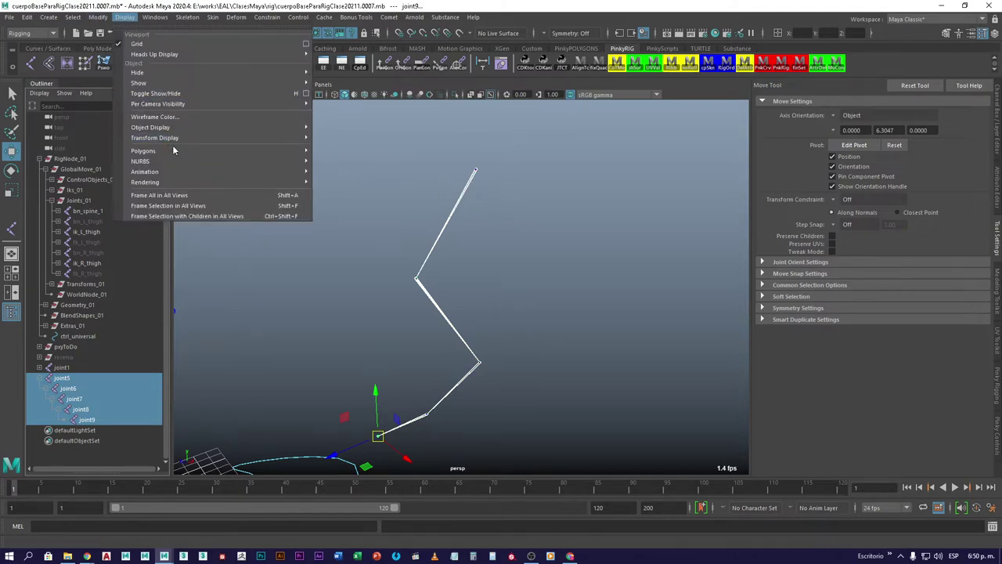
{"action": "mouse_move", "coordinate": [295, 139]}
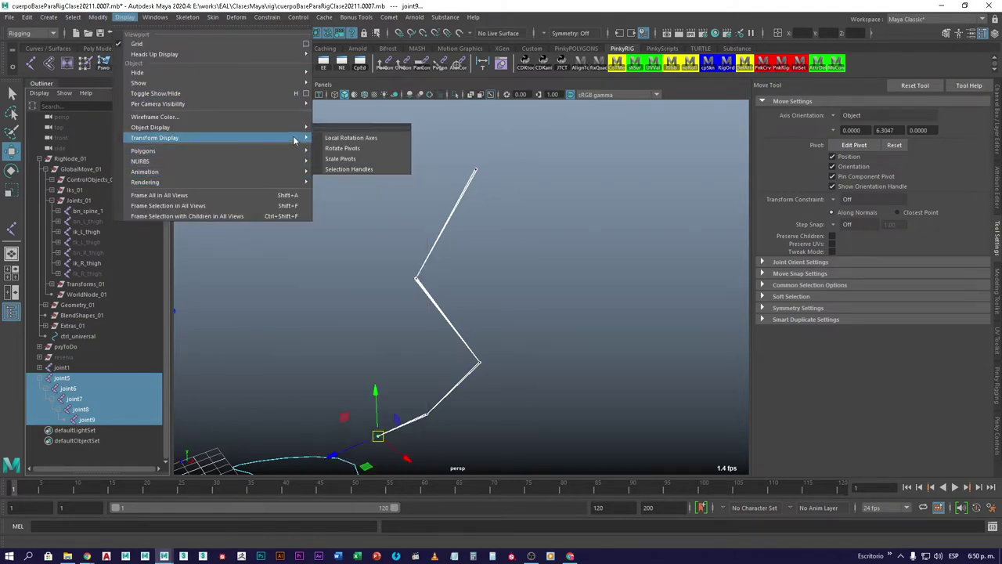
{"action": "left_click", "coordinate": [363, 139]}
{"action": "left_click_drag", "start_coordinate": [498, 295], "coordinate": [527, 304], "text": "alt"}
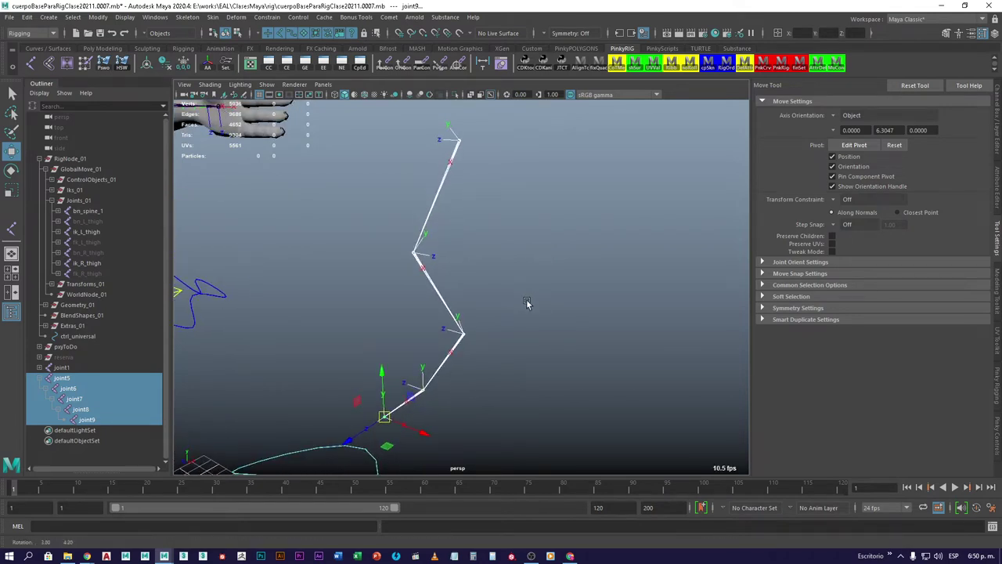
{"action": "left_click_drag", "start_coordinate": [526, 303], "coordinate": [527, 302], "text": "alt"}
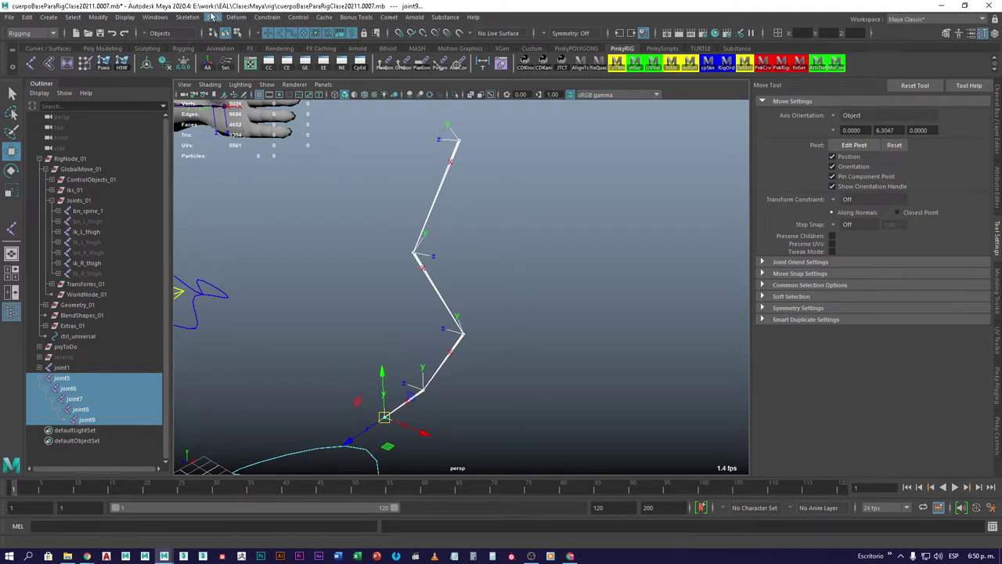
Orient the selected joints with primary axis X, secondary axis Y and secondary axis world orientation Z, then close the options
{"action": "left_click", "coordinate": [187, 17]}
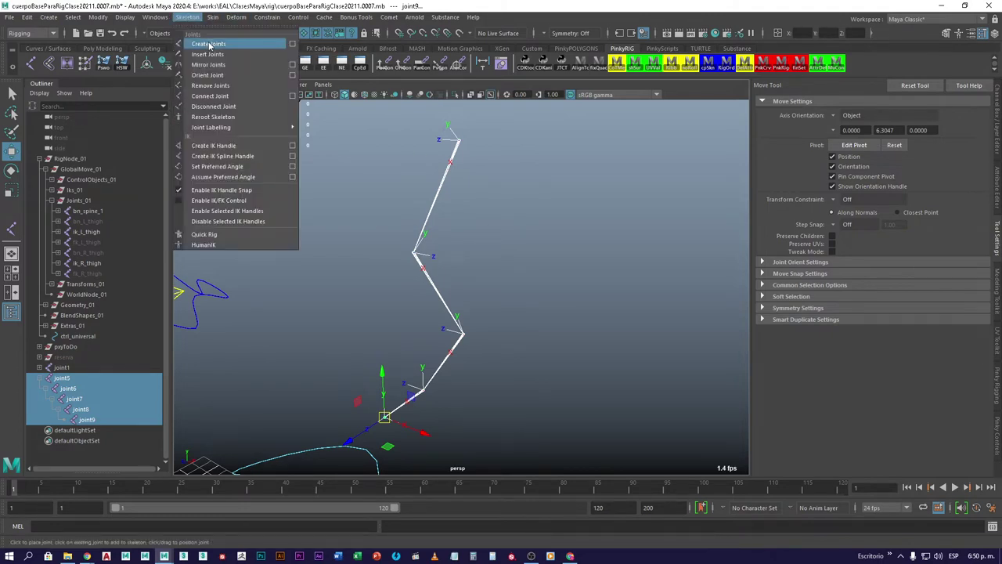
{"action": "left_click", "coordinate": [292, 74]}
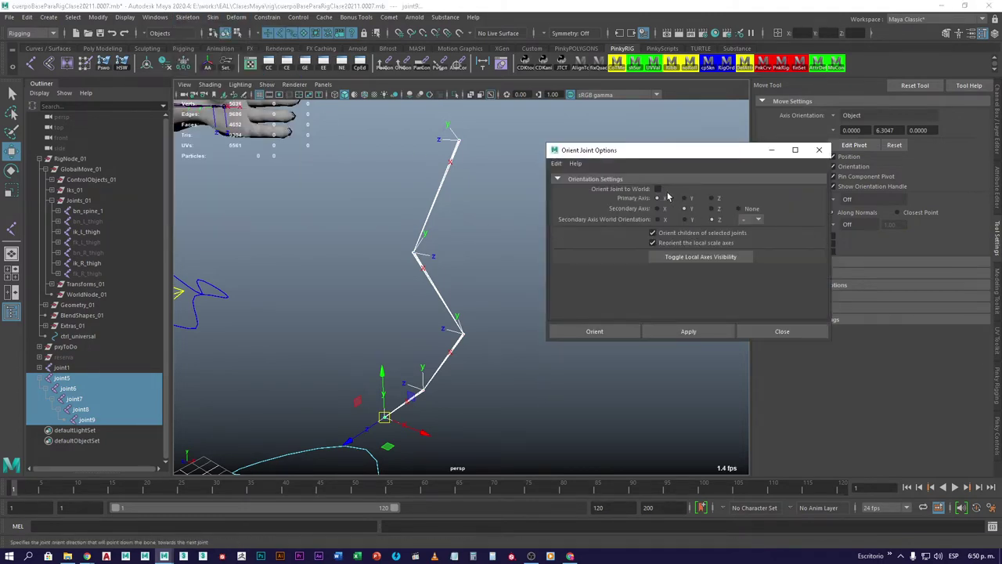
{"action": "left_click", "coordinate": [690, 332]}
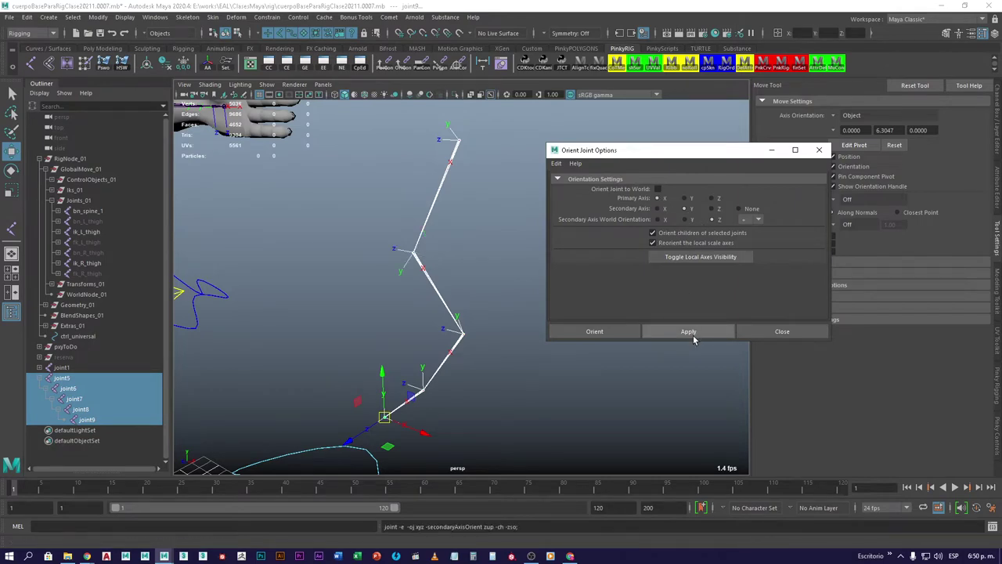
{"action": "left_click_drag", "start_coordinate": [508, 298], "coordinate": [371, 311], "text": "alt"}
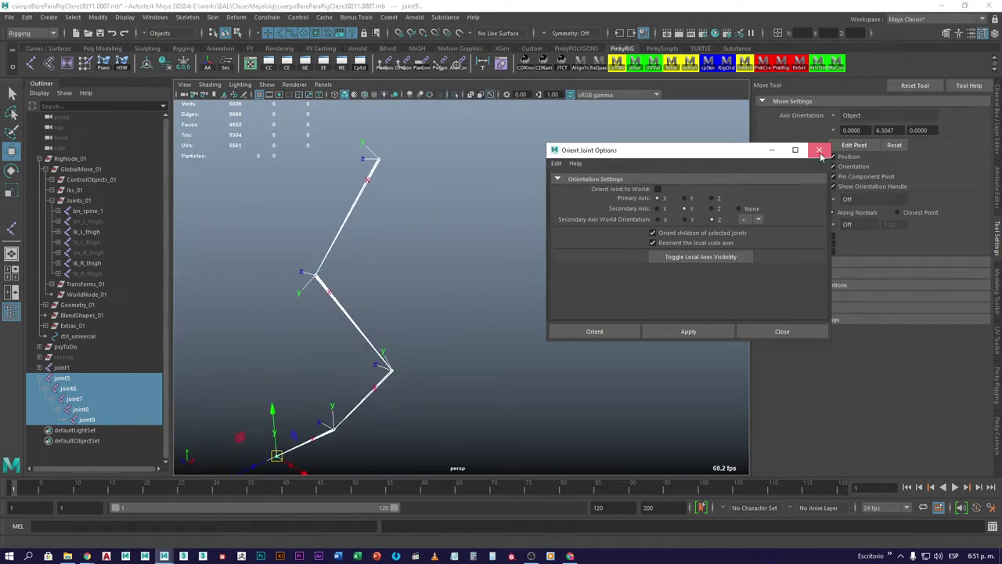
{"action": "left_click", "coordinate": [819, 149]}
{"action": "left_click_drag", "start_coordinate": [317, 359], "coordinate": [428, 354], "text": "alt"}
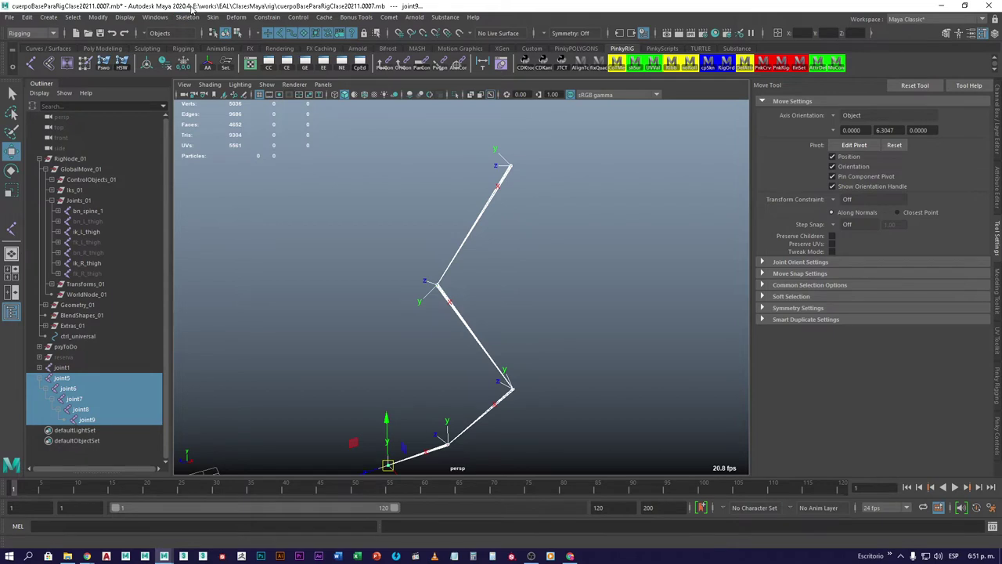
Create an IK handle from joint5 to joint7 using the Single-Chain Solver
{"action": "left_click", "coordinate": [187, 17]}
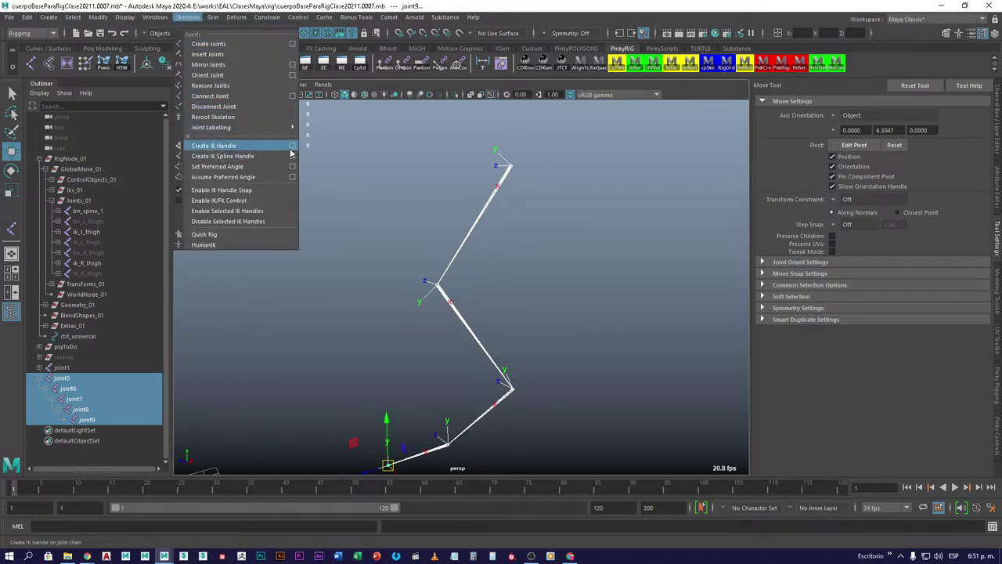
{"action": "left_click", "coordinate": [213, 145]}
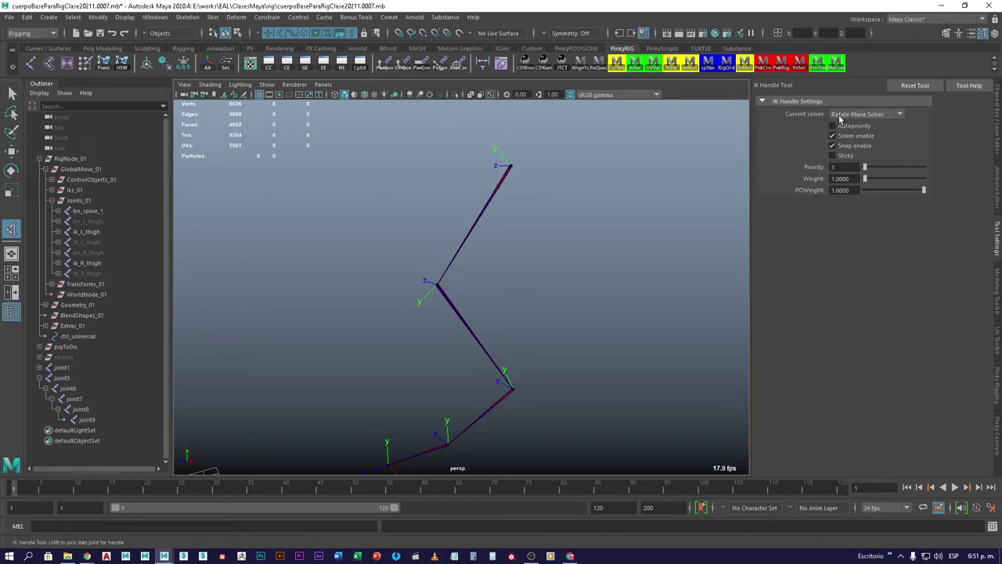
{"action": "left_click", "coordinate": [879, 115]}
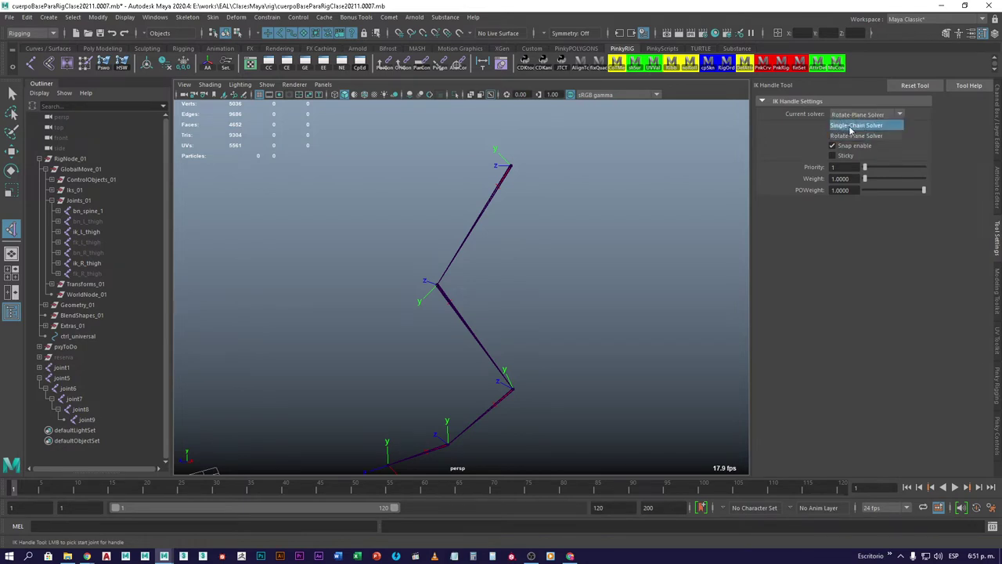
{"action": "left_click", "coordinate": [900, 116]}
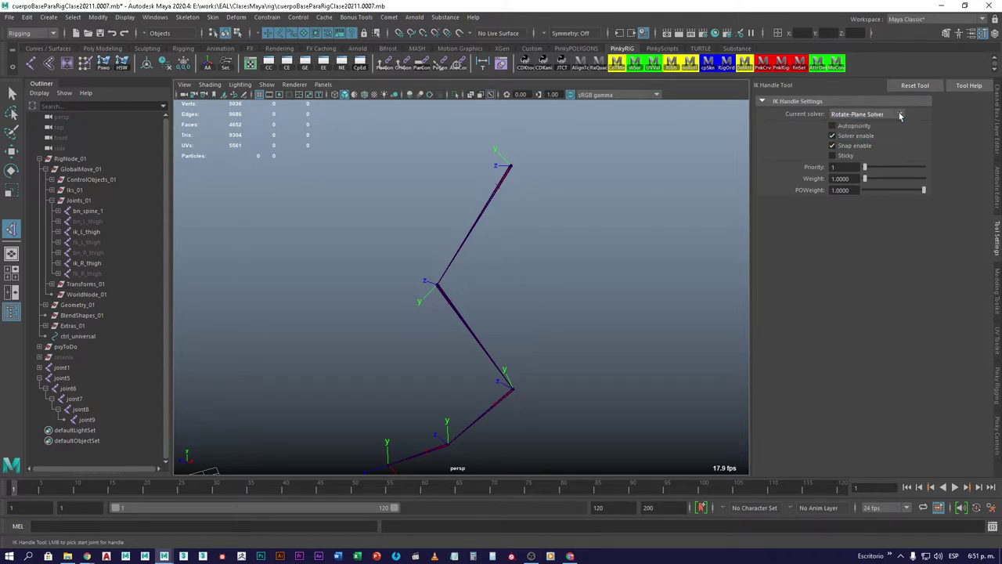
{"action": "left_click", "coordinate": [900, 116]}
{"action": "left_click", "coordinate": [865, 125]}
{"action": "left_click", "coordinate": [66, 379]}
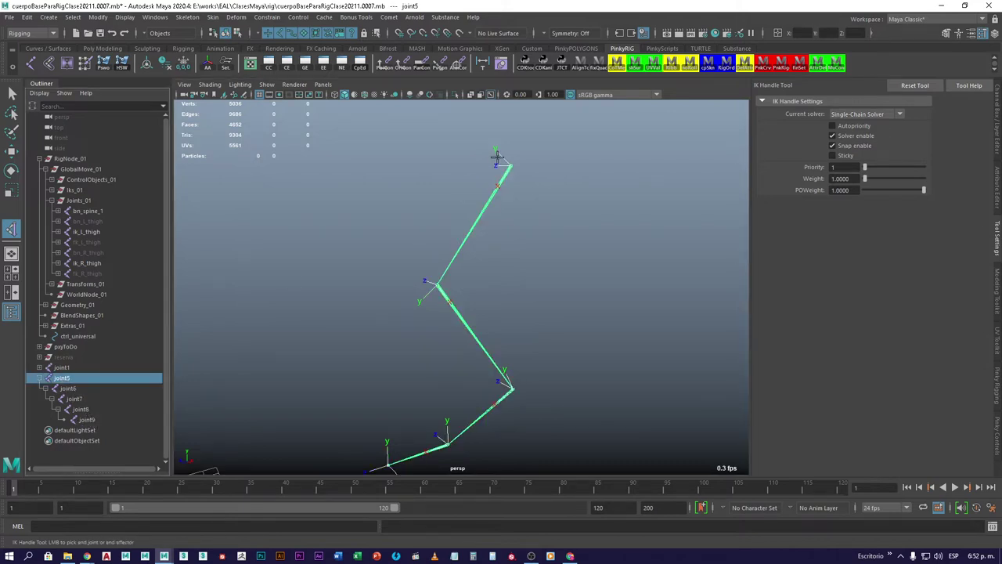
{"action": "left_click", "coordinate": [75, 404]}
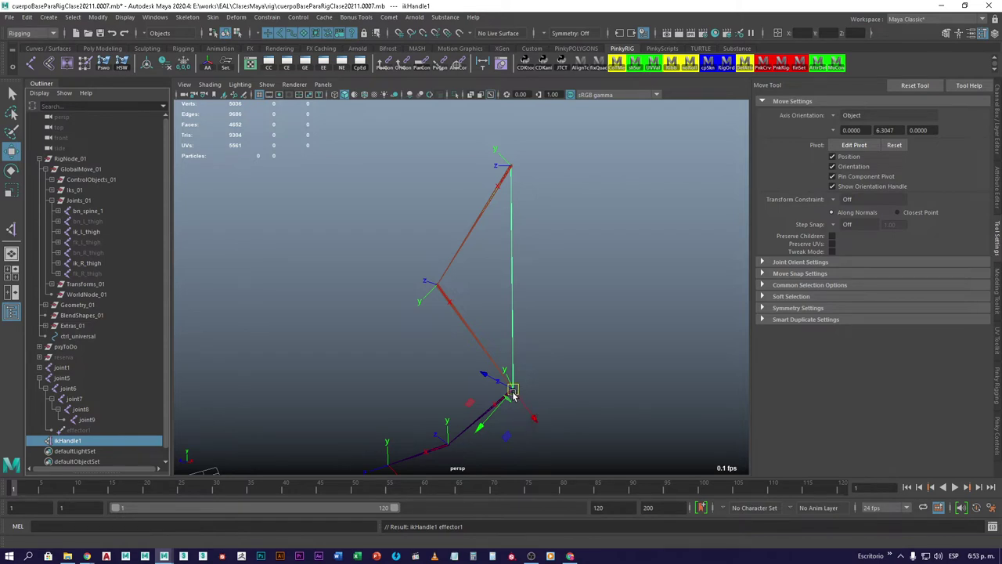
Test the IK handle by moving it up toward the root joint and partway back down, then undo both moves
{"action": "left_click_drag", "start_coordinate": [513, 395], "coordinate": [514, 262]}
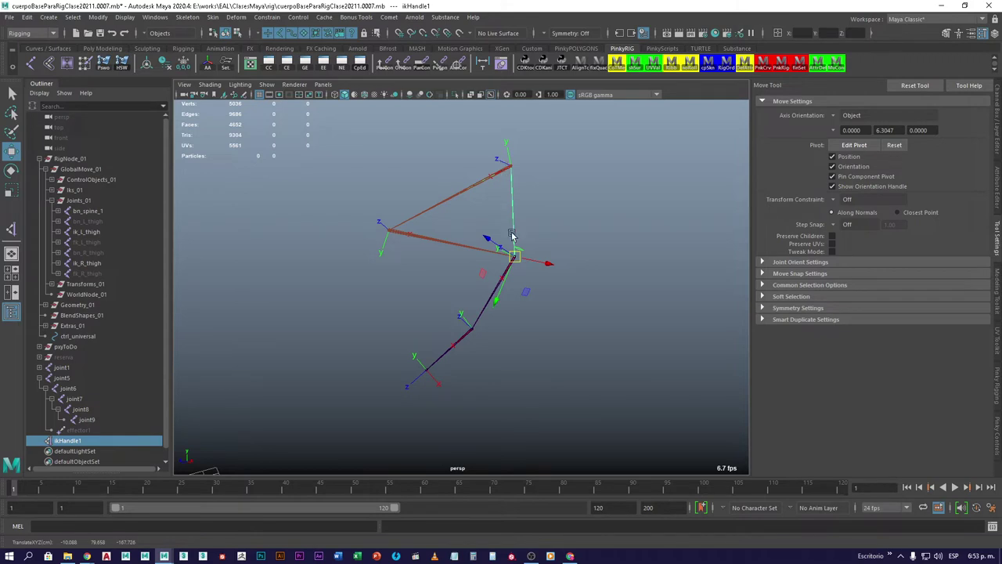
{"action": "left_click_drag", "start_coordinate": [515, 260], "coordinate": [517, 347]}
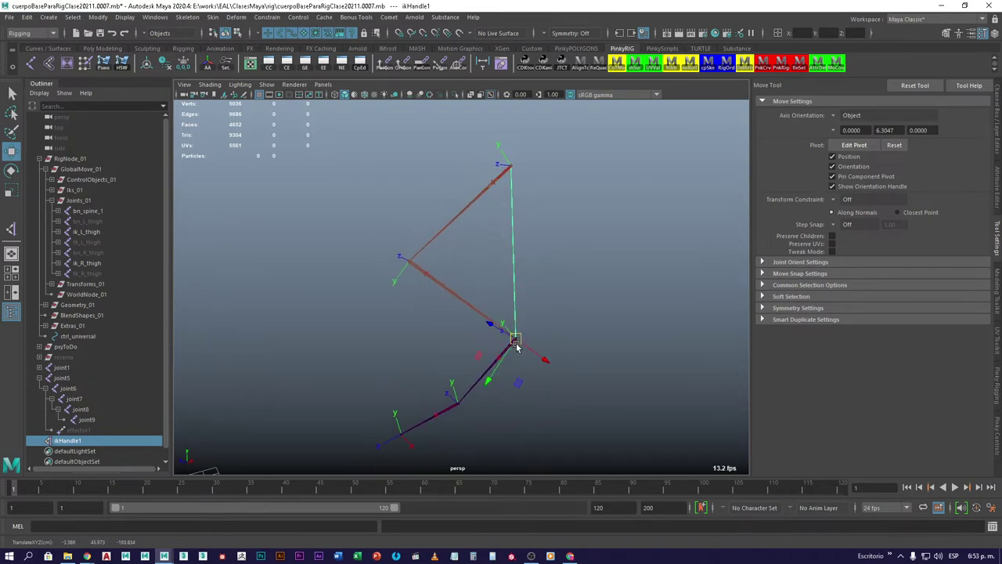
{"action": "key", "text": "ctrl+z"}
{"action": "key", "text": "ctrl+z"}
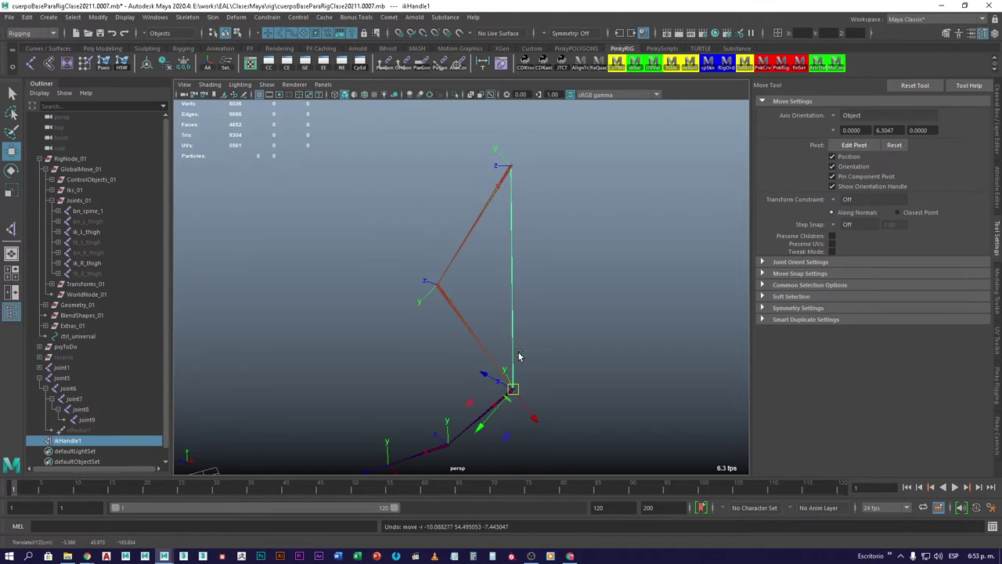
Test how rotating the IK handle swings the joint chain, then undo the rotation
{"action": "left_click_drag", "start_coordinate": [597, 329], "coordinate": [529, 385], "text": "alt"}
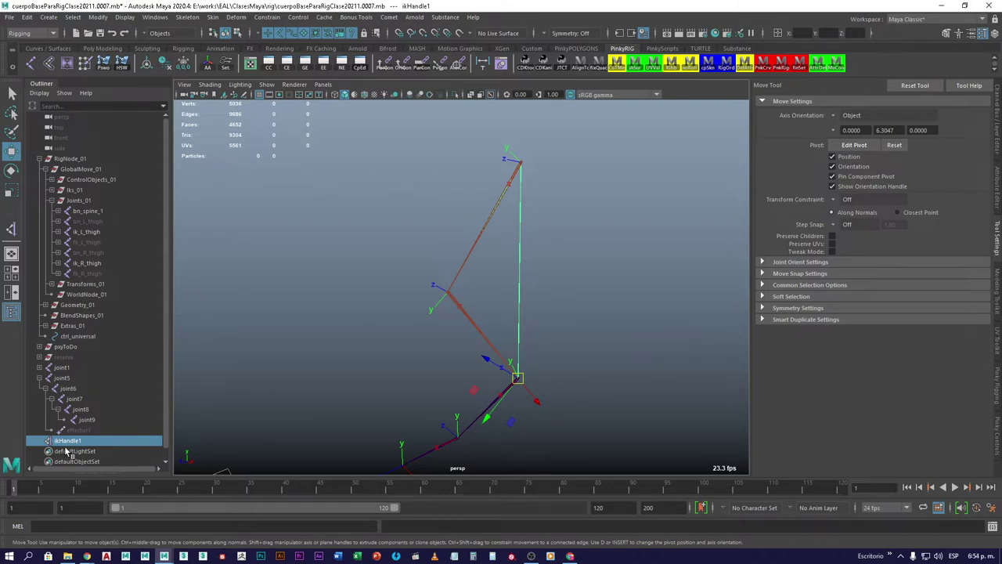
{"action": "key", "text": "e"}
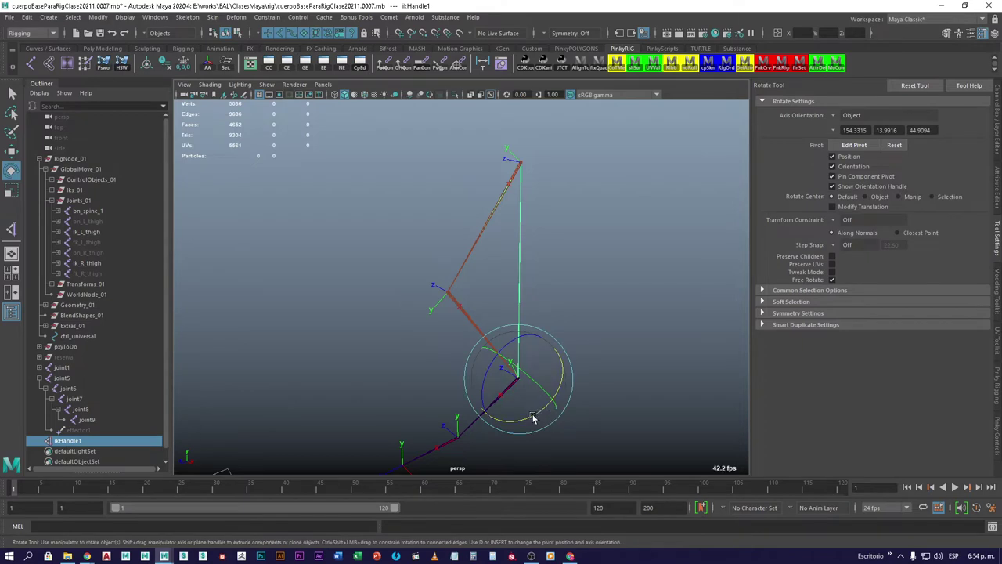
{"action": "left_click_drag", "start_coordinate": [532, 418], "coordinate": [507, 426]}
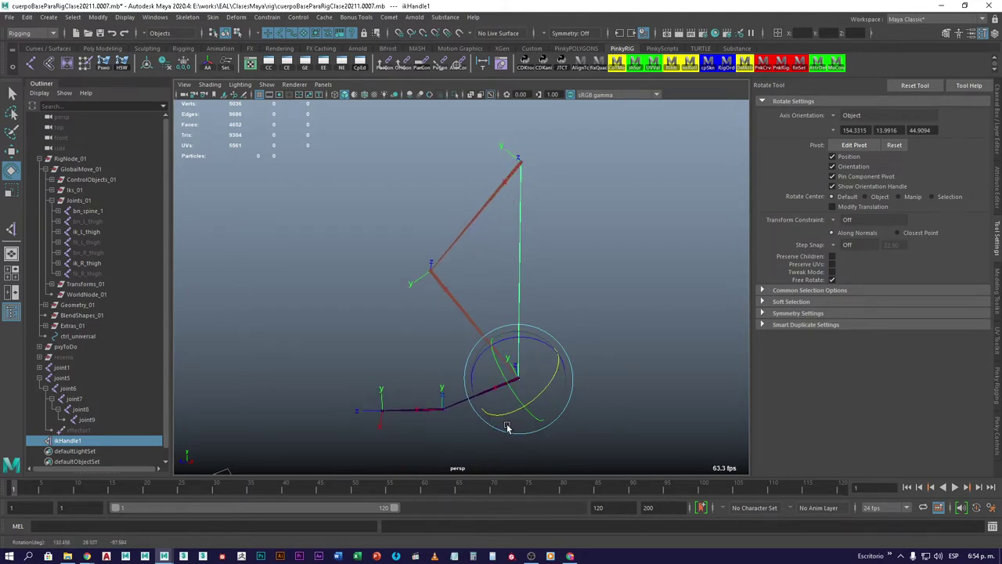
{"action": "key", "text": "ctrl+z"}
{"action": "middle_click_drag", "start_coordinate": [626, 339], "coordinate": [687, 358]}
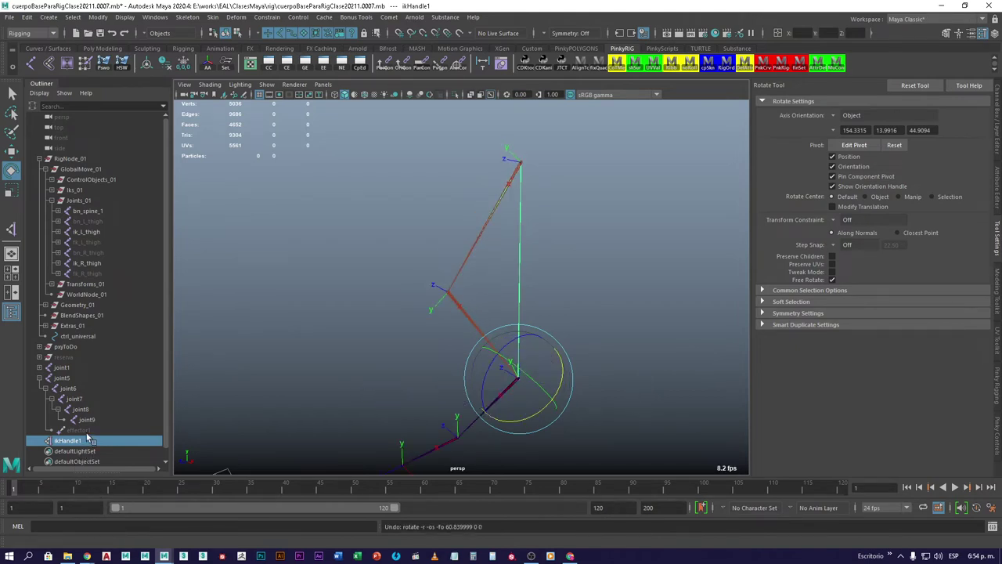
Replace the test IK handle and its effector with a Rotate-Plane Solver handle running from joint5 to joint7
{"action": "left_click_drag", "start_coordinate": [82, 432], "coordinate": [78, 443]}
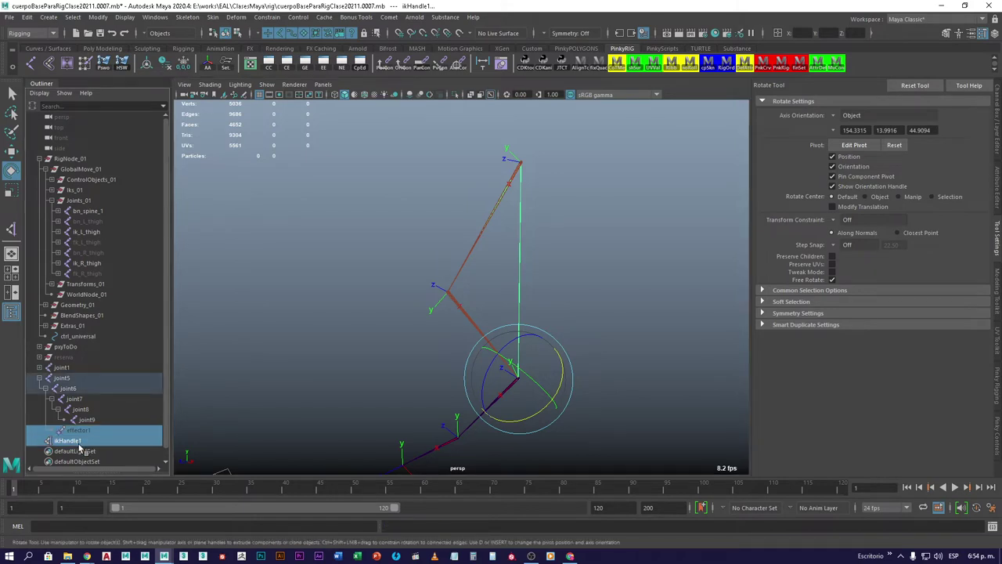
{"action": "key", "text": "Delete"}
{"action": "left_click", "coordinate": [11, 228]}
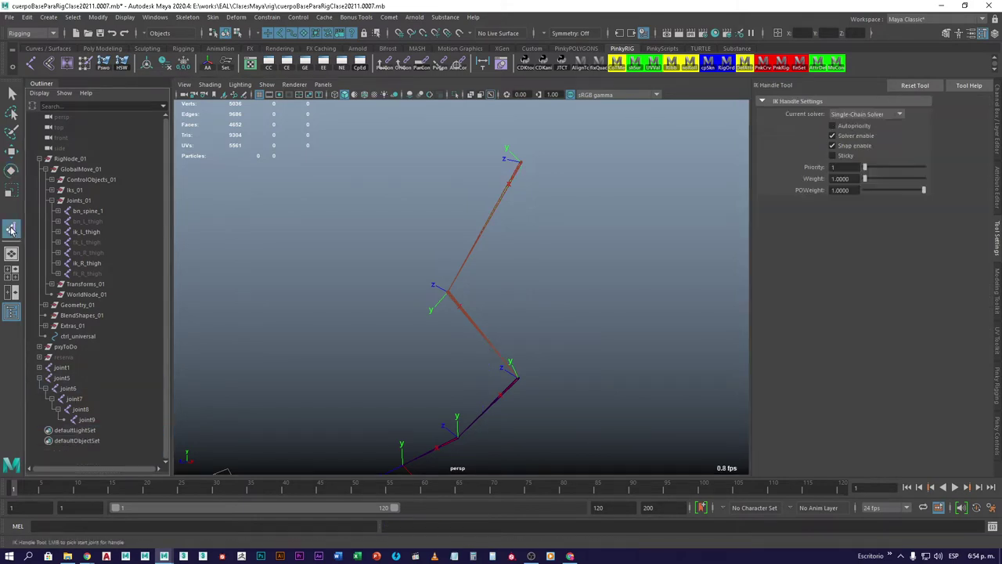
{"action": "left_click", "coordinate": [901, 115]}
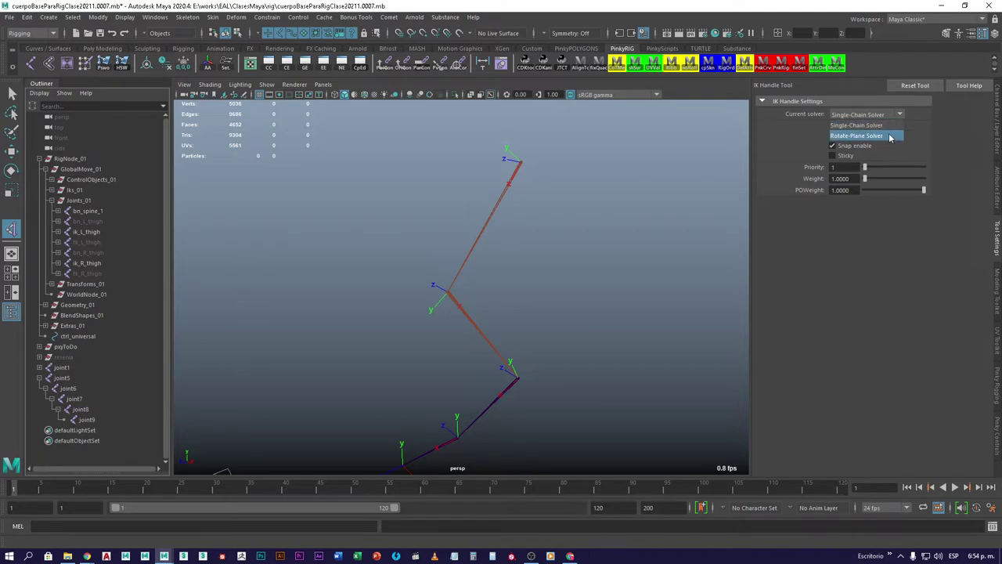
{"action": "left_click", "coordinate": [897, 135]}
{"action": "left_click", "coordinate": [62, 379]}
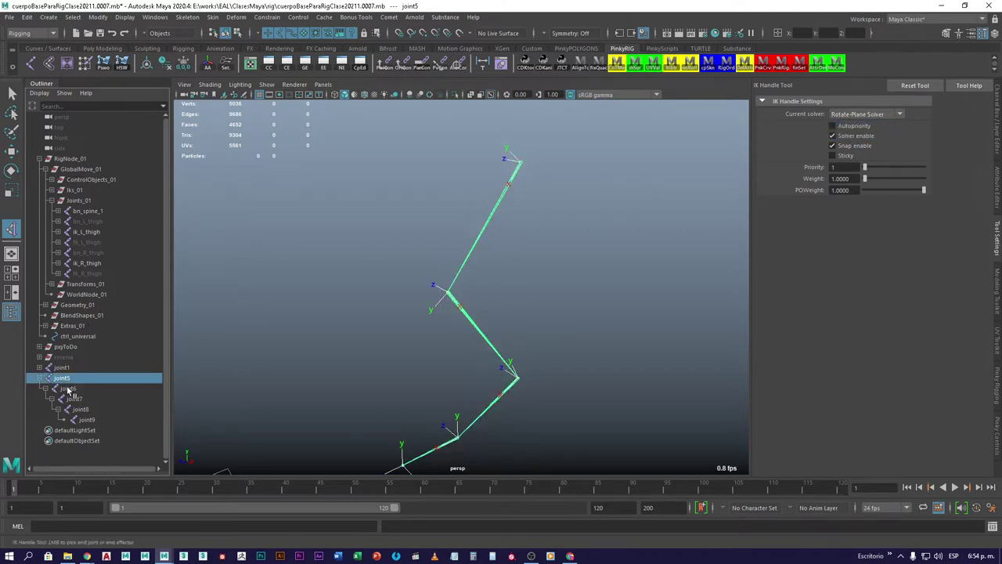
{"action": "left_click", "coordinate": [74, 398]}
Test rotating the Rotate-Plane IK handle and moving it upward, undoing each transformation
{"action": "key", "text": "e"}
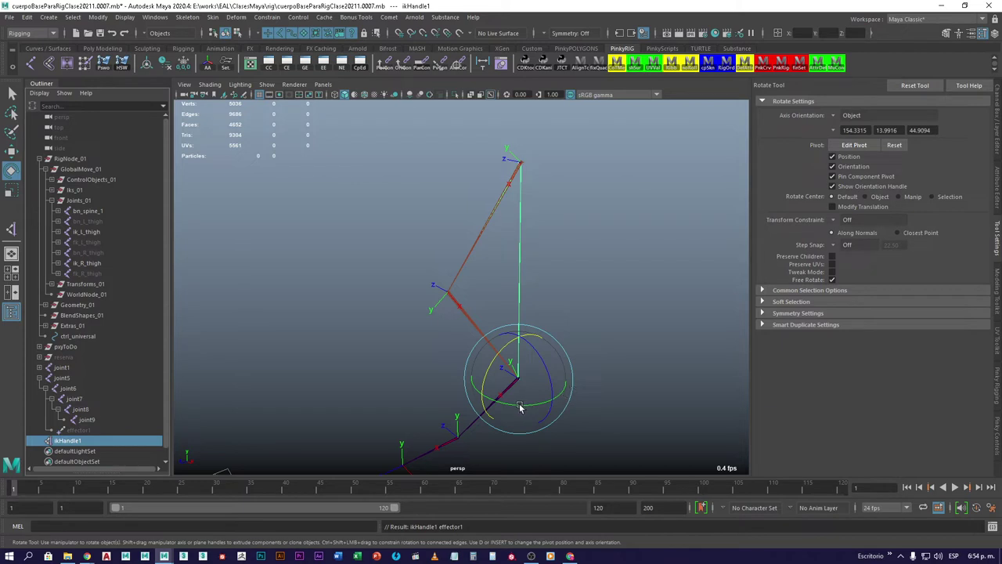
{"action": "left_click_drag", "start_coordinate": [520, 404], "coordinate": [558, 407]}
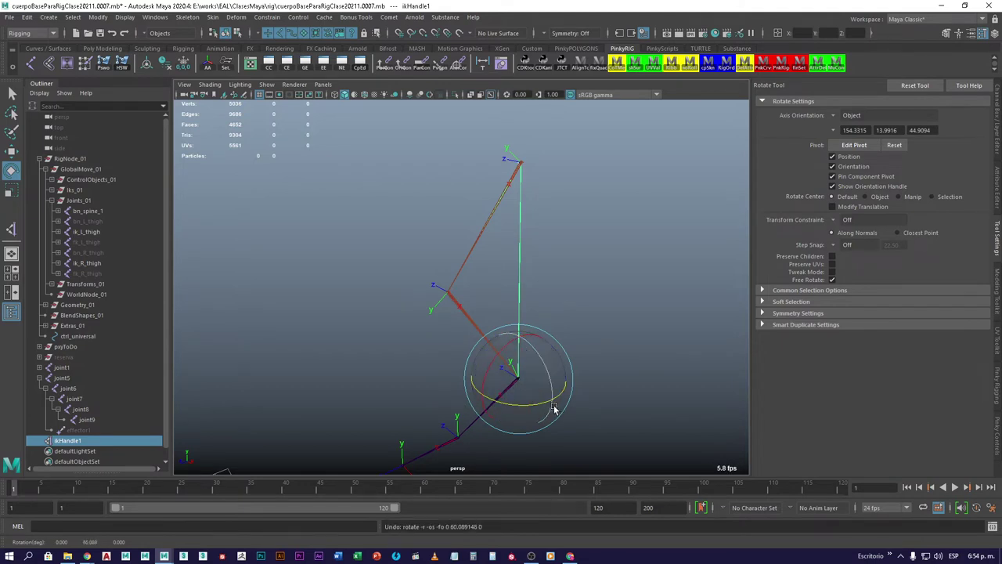
{"action": "key", "text": "w"}
{"action": "left_click_drag", "start_coordinate": [519, 381], "coordinate": [554, 335]}
{"action": "key", "text": "ctrl+z"}
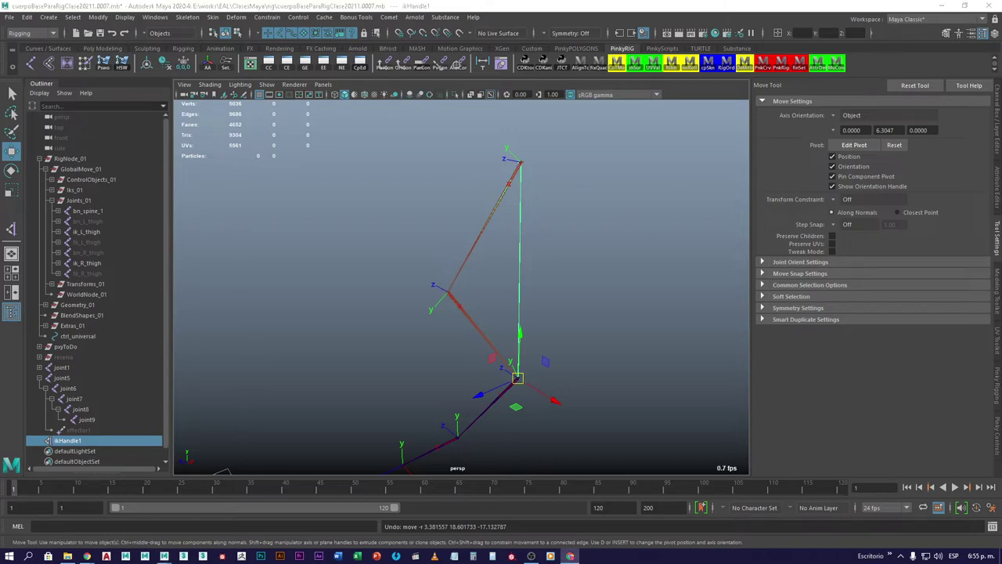
Examine the test IK chain in the side view, focusing on the plane spanned by the two bones and the handle line
{"action": "middle_click_drag", "start_coordinate": [481, 391], "coordinate": [517, 379], "text": "alt"}
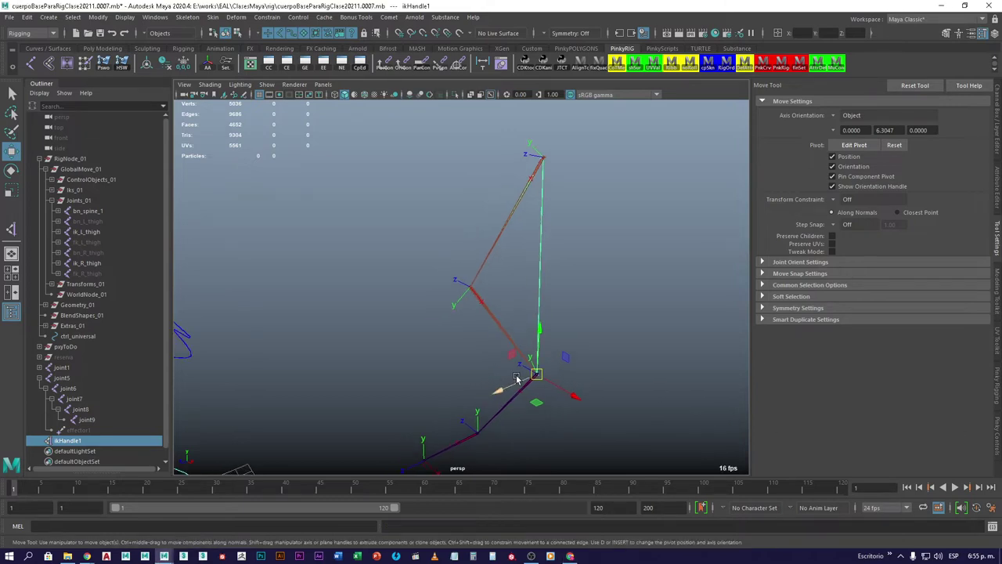
{"action": "middle_click_drag", "start_coordinate": [614, 378], "coordinate": [569, 348], "text": "alt"}
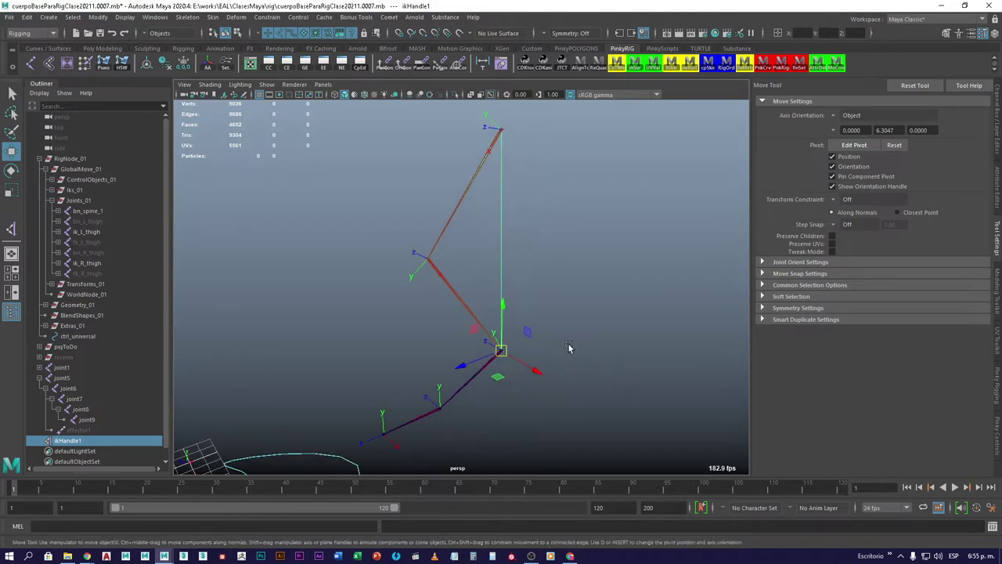
{"action": "key", "text": "space"}
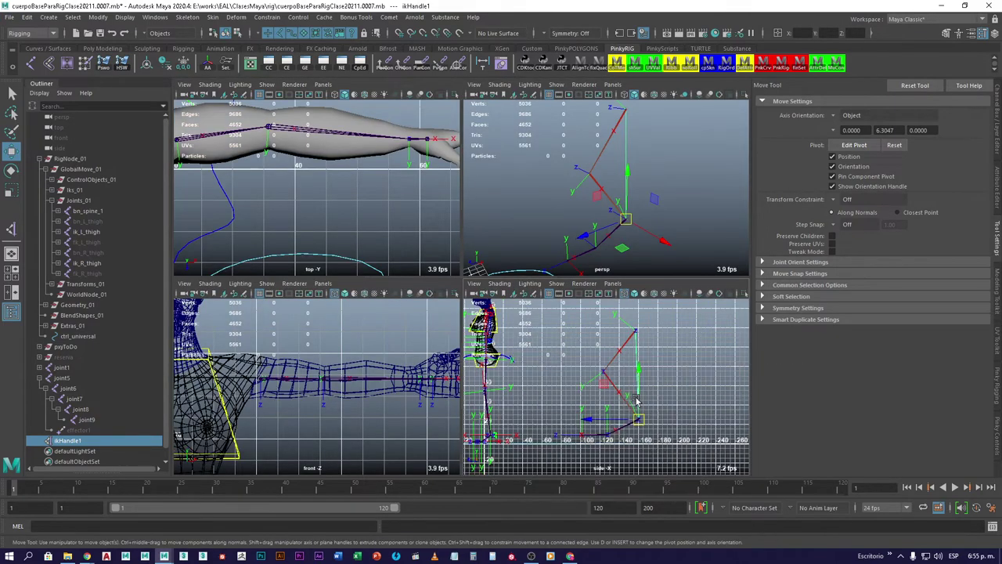
{"action": "key", "text": "space"}
{"action": "scroll", "coordinate": [539, 335], "scroll_direction": "up", "scroll_amount": 2}
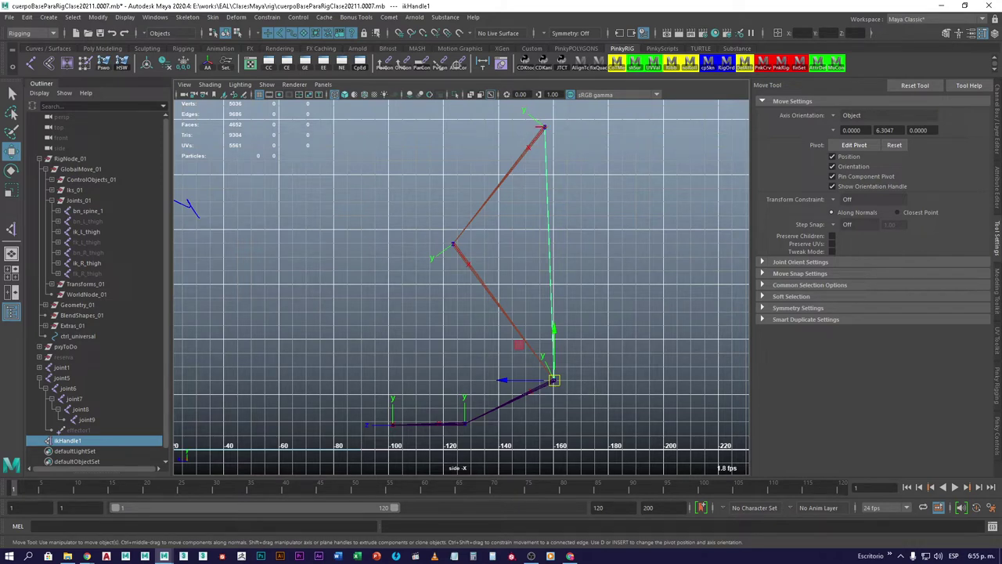
{"action": "left_click_drag", "start_coordinate": [338, 122], "coordinate": [339, 375]}
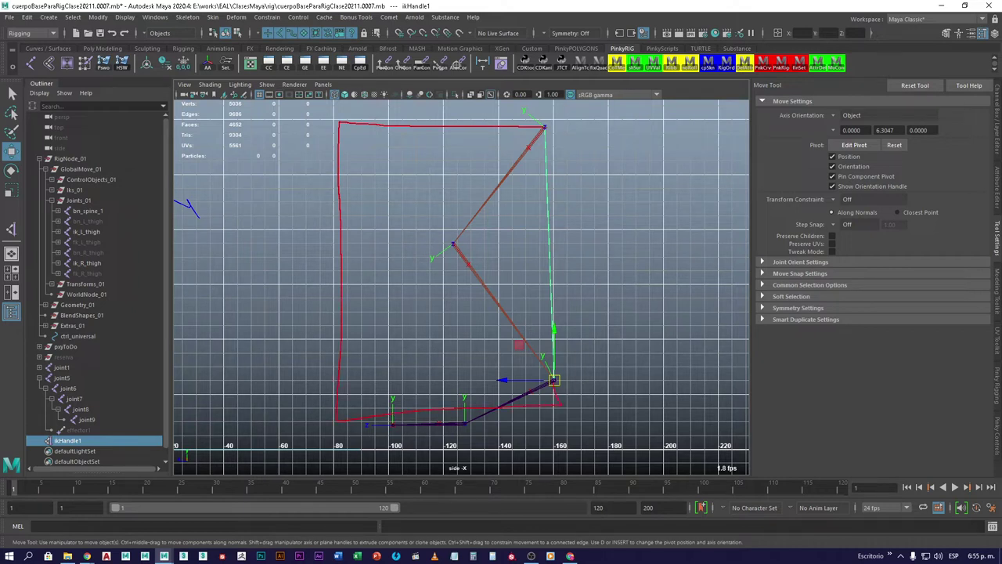
{"action": "left_click_drag", "start_coordinate": [550, 313], "coordinate": [548, 185]}
{"action": "mouse_move", "coordinate": [534, 130]}
{"action": "left_mouse_down"}
{"action": "mouse_move", "coordinate": [451, 234]}
{"action": "mouse_move", "coordinate": [538, 379]}
{"action": "mouse_move", "coordinate": [564, 345]}
{"action": "mouse_move", "coordinate": [555, 137]}
{"action": "left_mouse_up"}
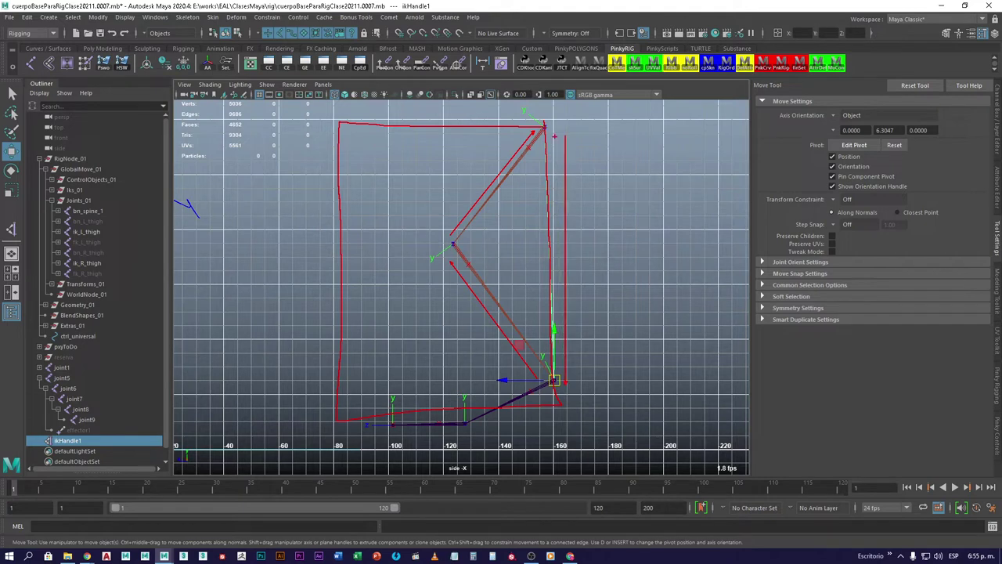
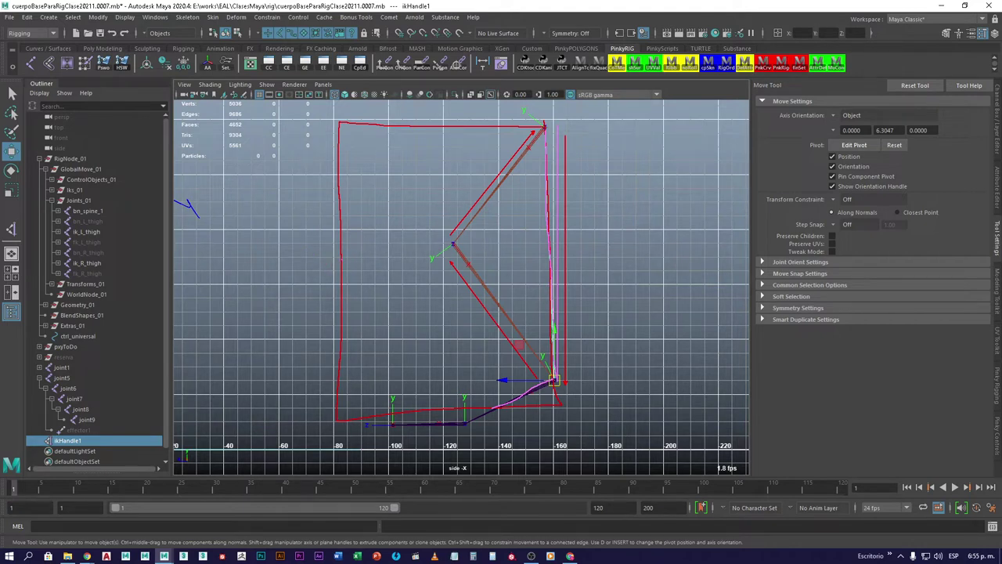
{"action": "mouse_move", "coordinate": [335, 252]}
{"action": "left_mouse_down"}
{"action": "mouse_move", "coordinate": [319, 271]}
{"action": "mouse_move", "coordinate": [337, 279]}
{"action": "mouse_move", "coordinate": [351, 252]}
{"action": "left_mouse_up"}
{"action": "key", "text": "Escape"}
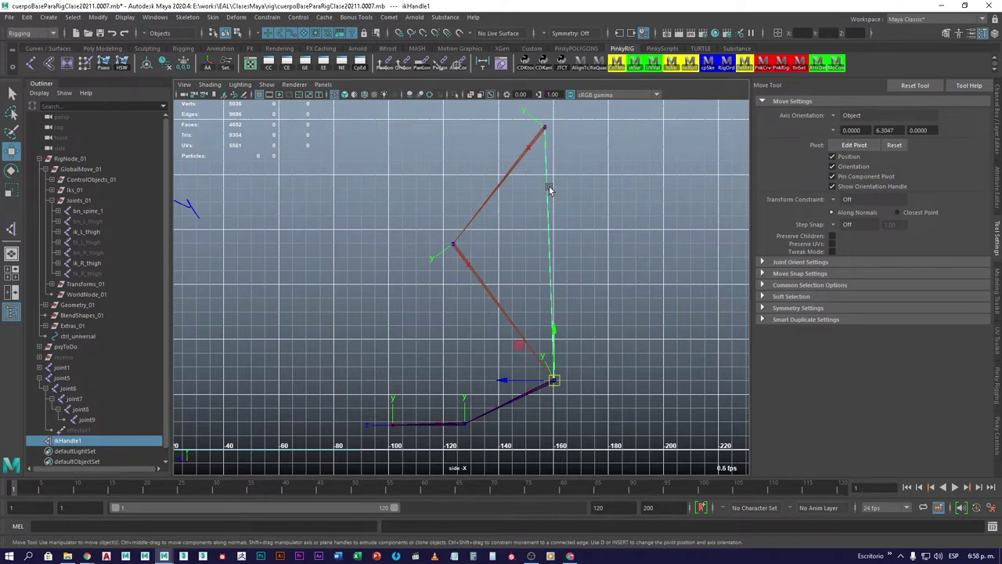
Compare the alignment of the test joint chain with the character's leg joints in the top view
{"action": "key", "text": "space"}
{"action": "key", "text": "space"}
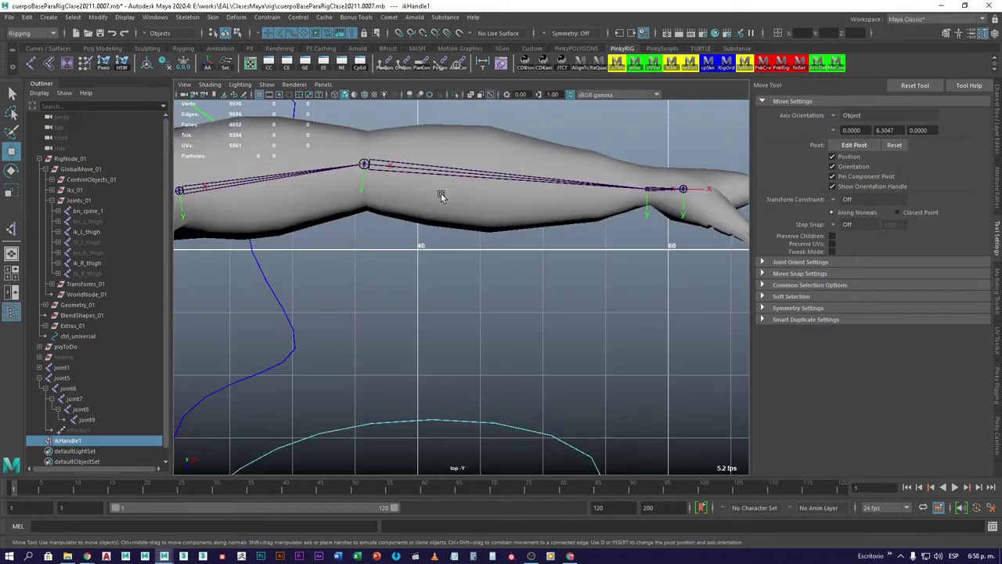
{"action": "scroll", "coordinate": [441, 195], "scroll_direction": "down", "scroll_amount": 10}
{"action": "key", "text": "f"}
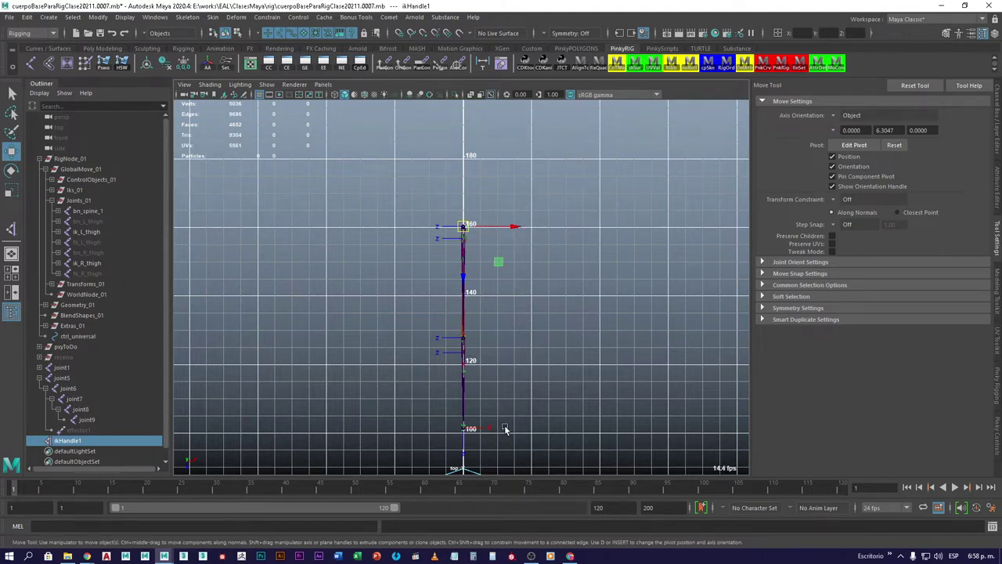
{"action": "middle_click_drag", "start_coordinate": [506, 429], "coordinate": [509, 123], "text": "alt"}
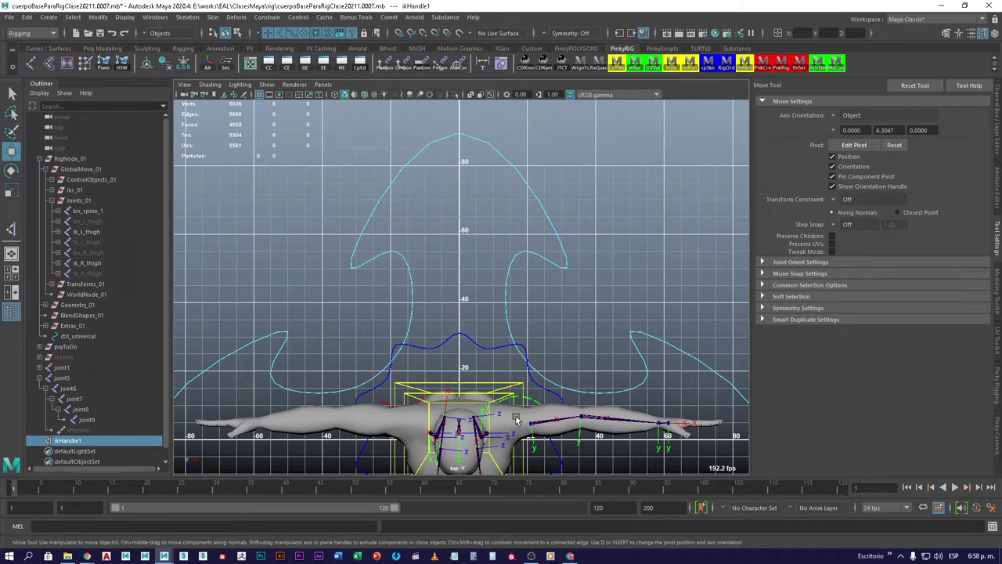
{"action": "middle_click_drag", "start_coordinate": [508, 450], "coordinate": [525, 313], "text": "alt"}
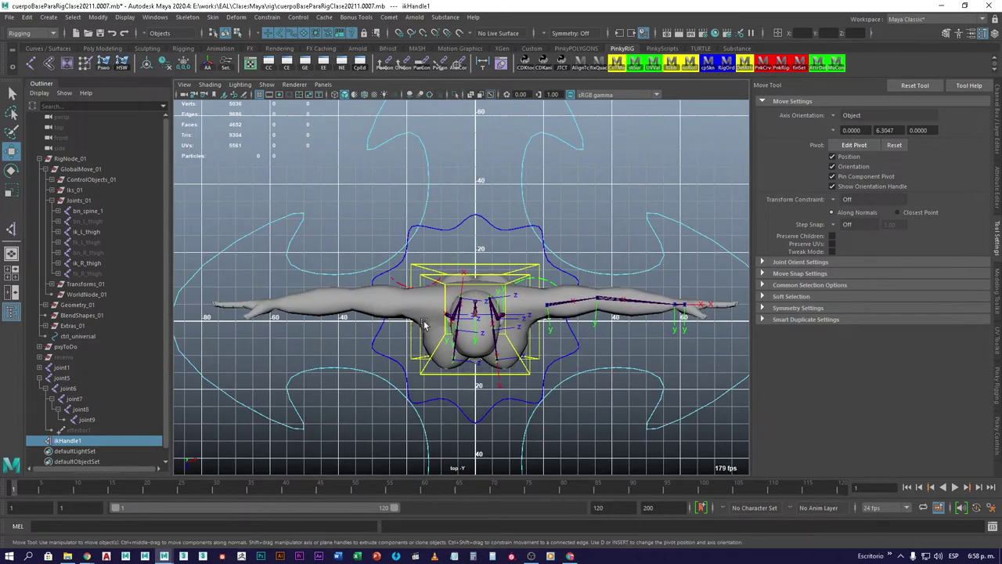
{"action": "scroll", "coordinate": [505, 321], "scroll_direction": "up", "scroll_amount": 6}
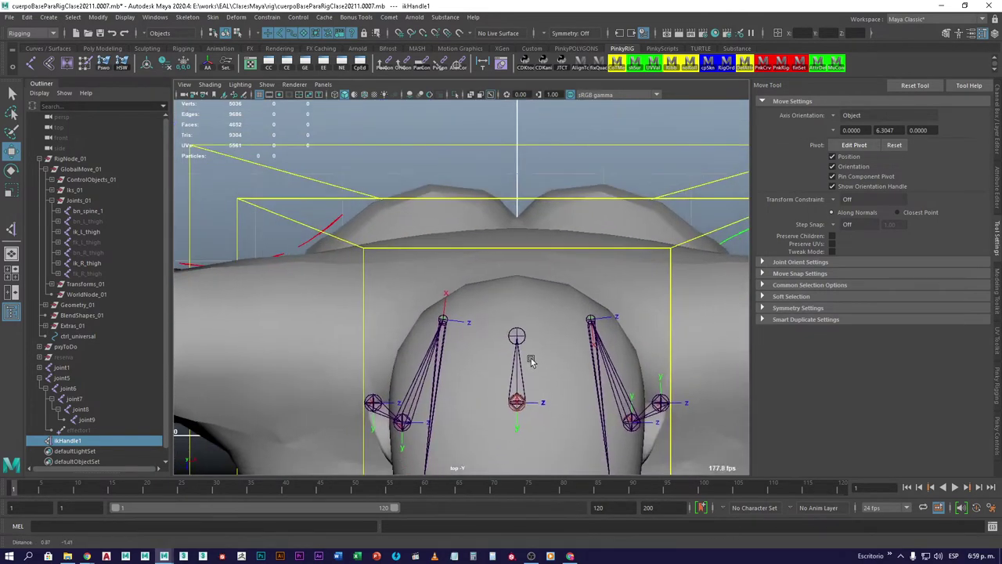
{"action": "middle_click_drag", "start_coordinate": [530, 361], "coordinate": [462, 191], "text": "alt"}
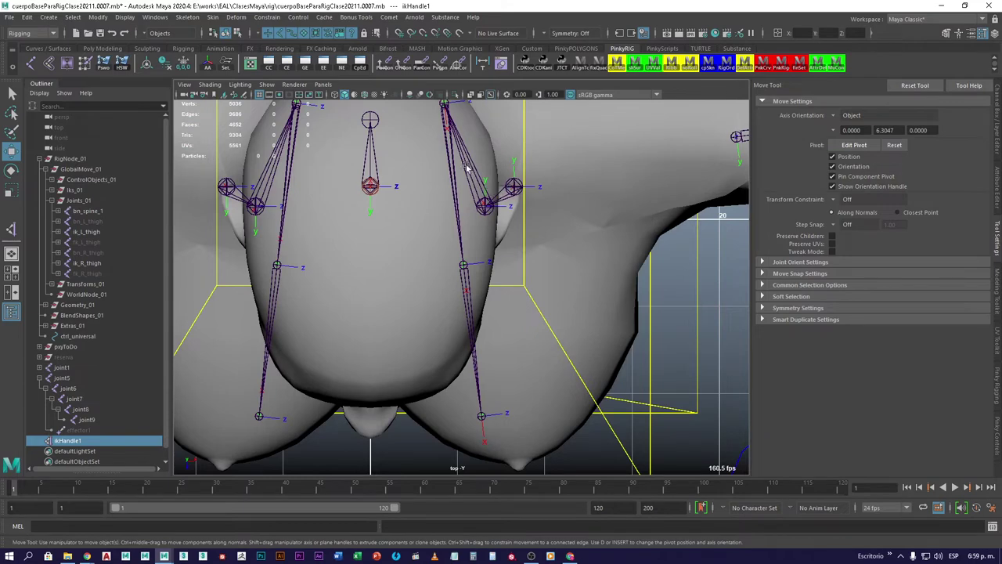
{"action": "middle_click_drag", "start_coordinate": [516, 188], "coordinate": [518, 236], "text": "alt"}
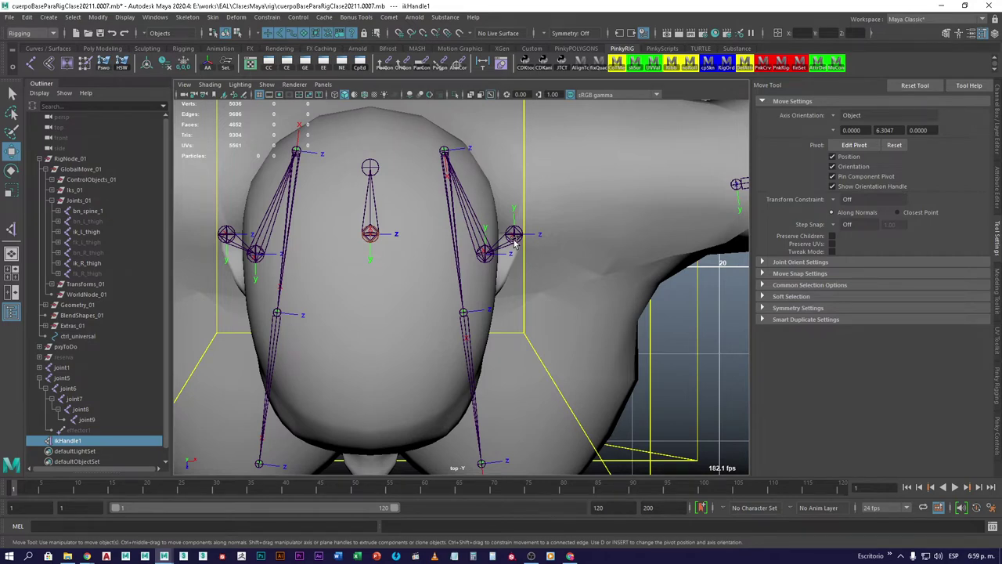
{"action": "scroll", "coordinate": [525, 217], "scroll_direction": "down", "scroll_amount": 6}
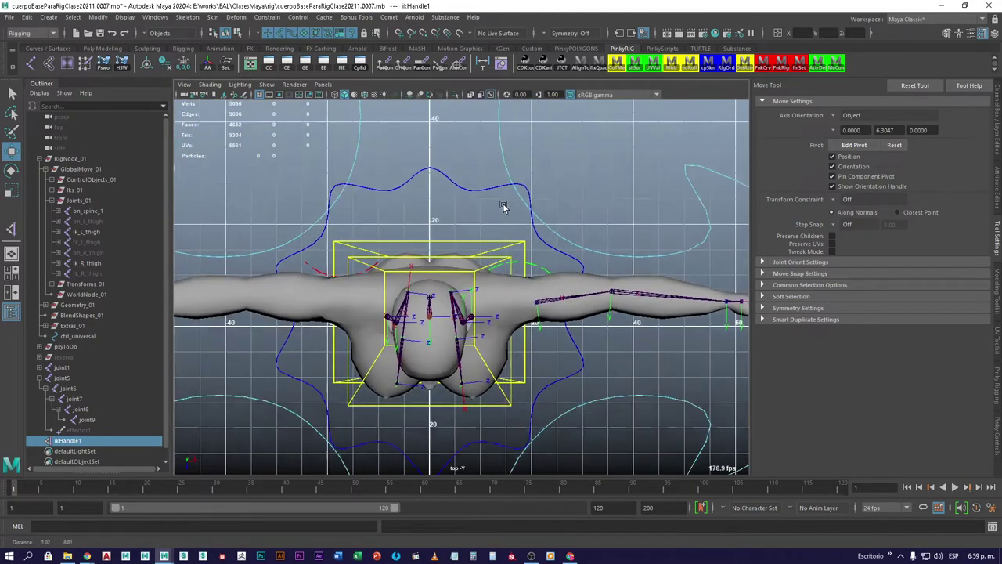
{"action": "middle_click_drag", "start_coordinate": [503, 207], "coordinate": [491, 385], "text": "alt"}
{"action": "middle_click_drag", "start_coordinate": [478, 153], "coordinate": [465, 285], "text": "alt"}
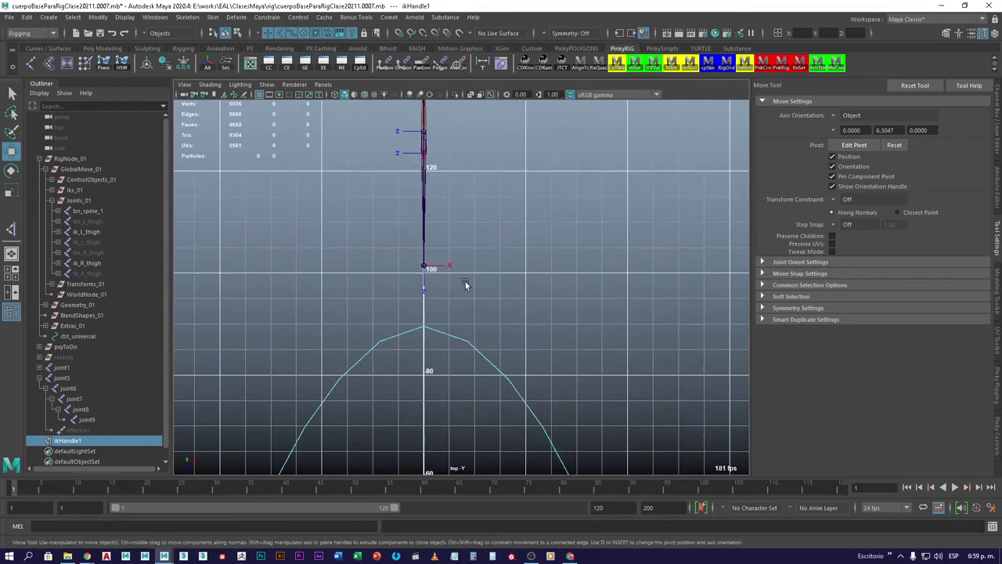
{"action": "middle_click_drag", "start_coordinate": [449, 172], "coordinate": [463, 248], "text": "alt"}
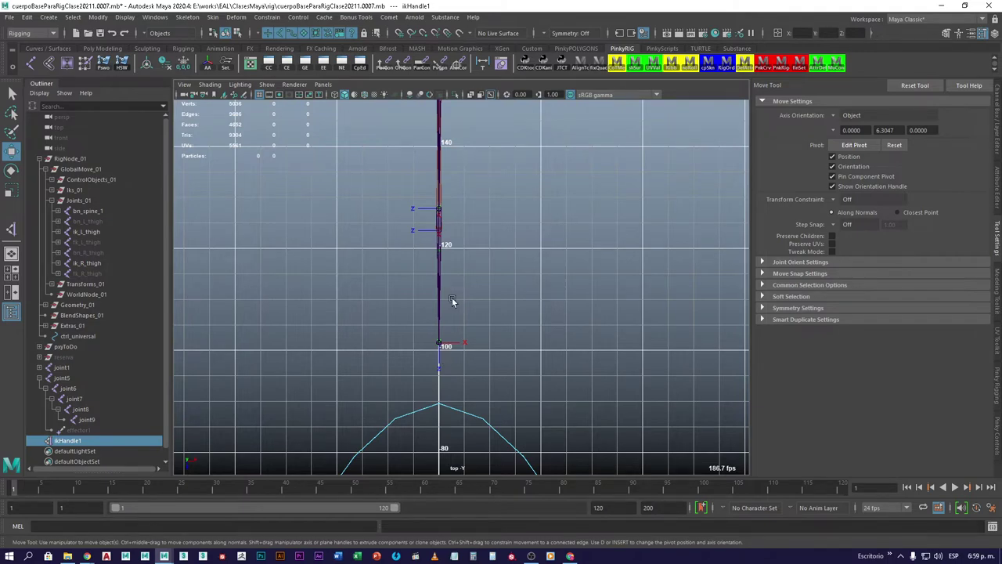
{"action": "middle_click_drag", "start_coordinate": [459, 216], "coordinate": [450, 273], "text": "alt"}
Examine in the perspective view how the rotate plane passes through the root, knee and end joints of the test chain
{"action": "key", "text": "space"}
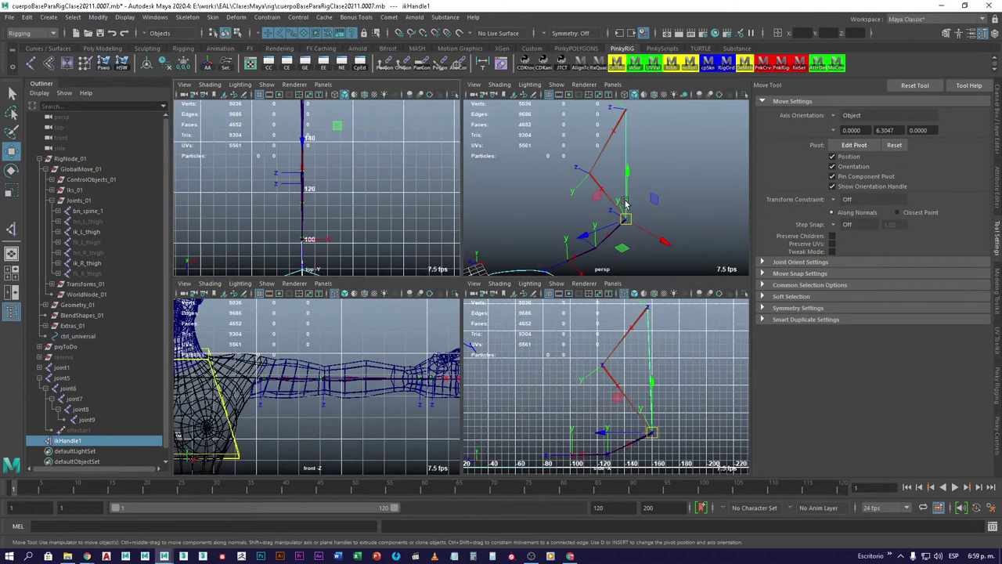
{"action": "key", "text": "space"}
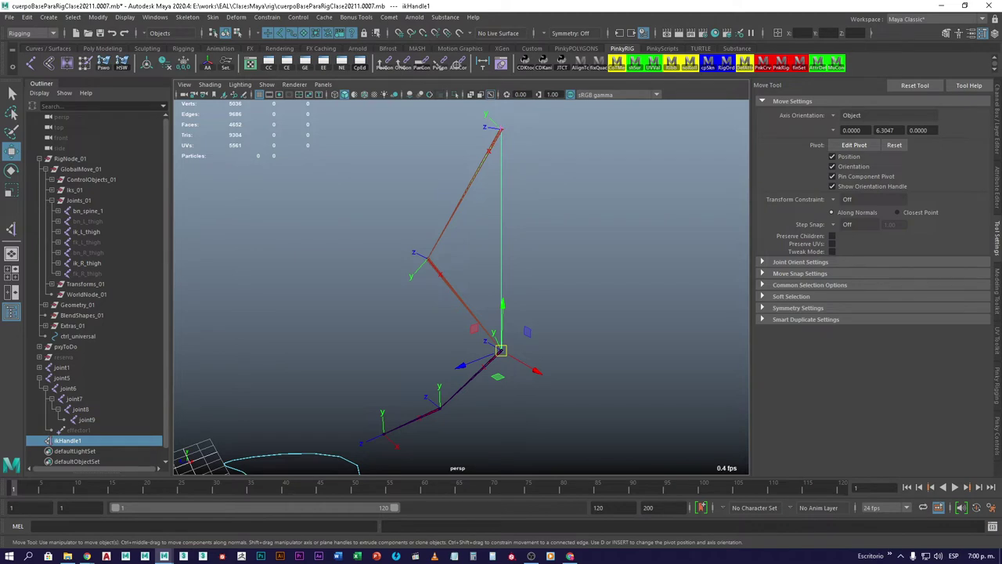
{"action": "left_click_drag", "start_coordinate": [499, 129], "coordinate": [295, 212]}
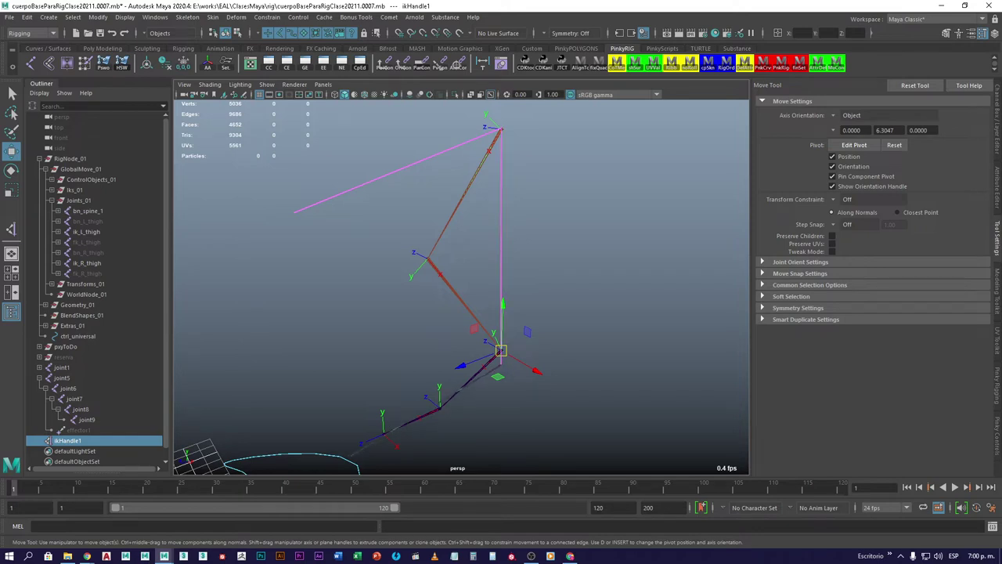
{"action": "left_click_drag", "start_coordinate": [295, 211], "coordinate": [320, 467]}
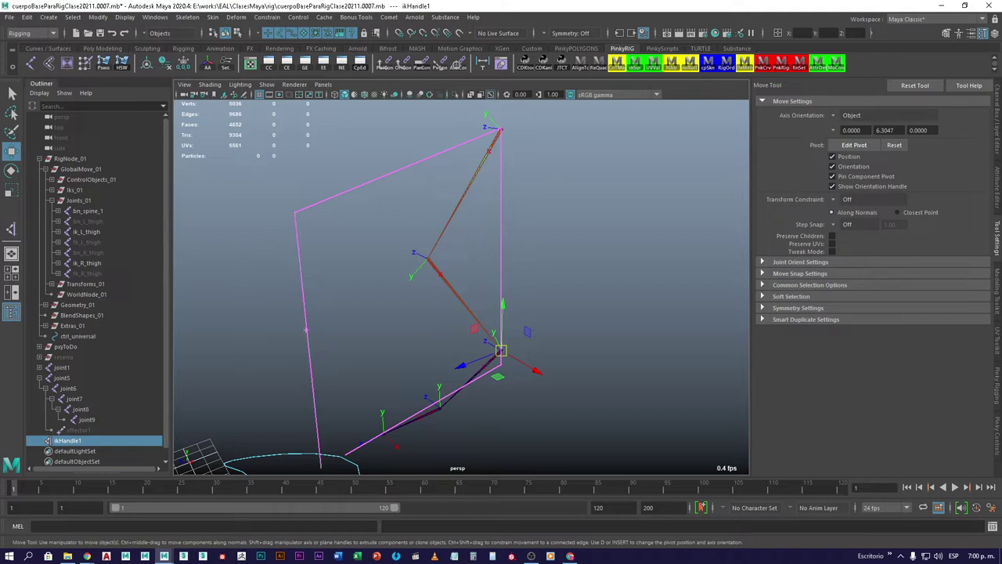
{"action": "mouse_move", "coordinate": [306, 329]}
{"action": "left_mouse_down"}
{"action": "mouse_move", "coordinate": [302, 350]}
{"action": "mouse_move", "coordinate": [310, 329]}
{"action": "mouse_move", "coordinate": [328, 373]}
{"action": "mouse_move", "coordinate": [390, 363]}
{"action": "mouse_move", "coordinate": [406, 380]}
{"action": "mouse_move", "coordinate": [392, 387]}
{"action": "left_mouse_up"}
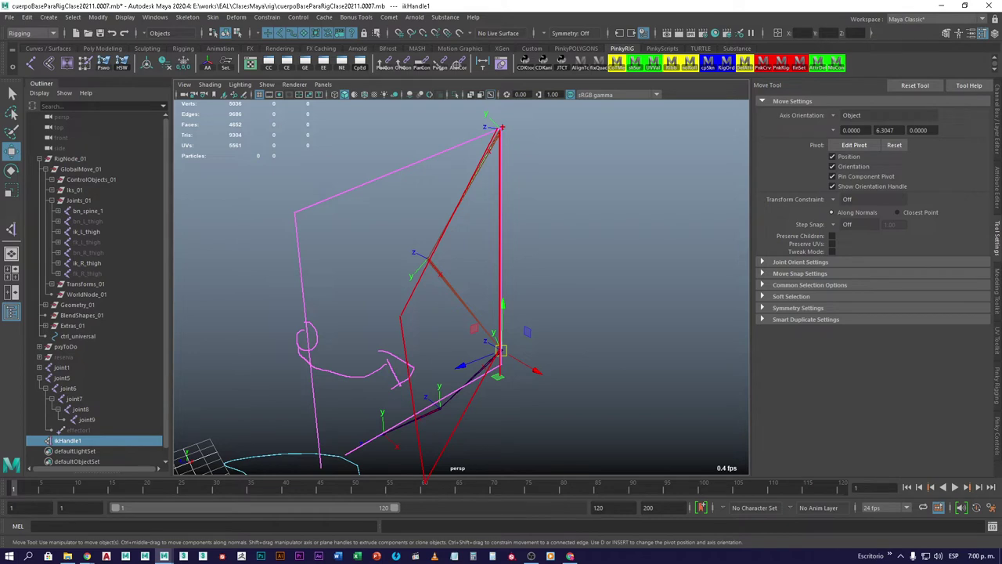
{"action": "mouse_move", "coordinate": [496, 142]}
{"action": "left_mouse_down"}
{"action": "mouse_move", "coordinate": [472, 290]}
{"action": "mouse_move", "coordinate": [505, 352]}
{"action": "left_mouse_up"}
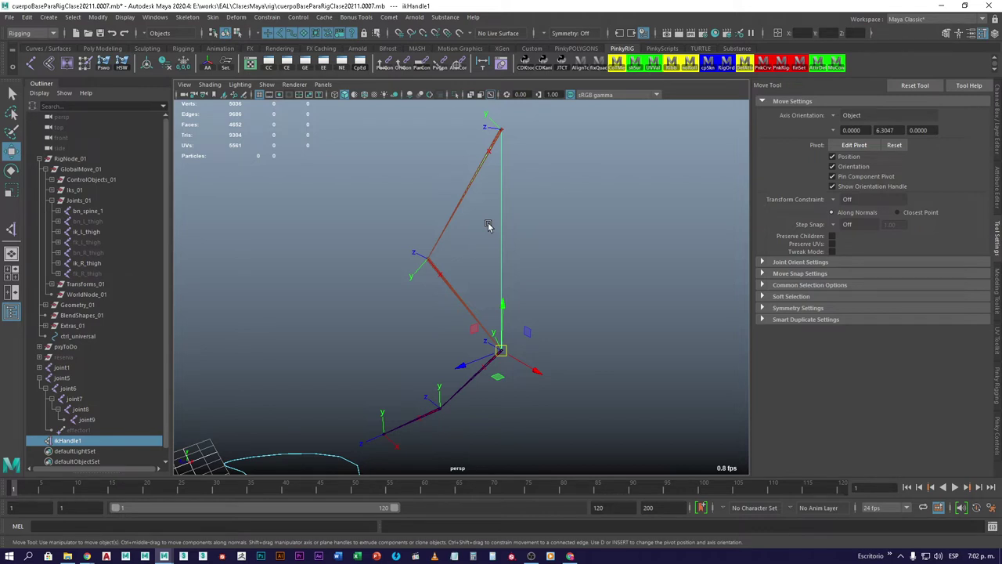
Delete the joint5 test chain together with its IK handle
{"action": "left_click", "coordinate": [66, 379]}
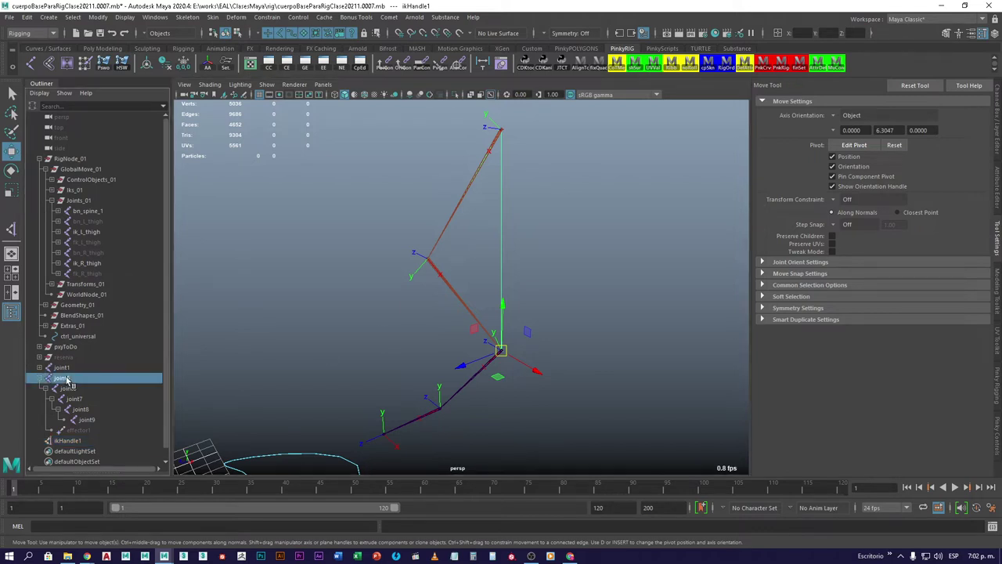
{"action": "left_click_drag", "start_coordinate": [67, 379], "coordinate": [97, 436]}
{"action": "key", "text": "Delete"}
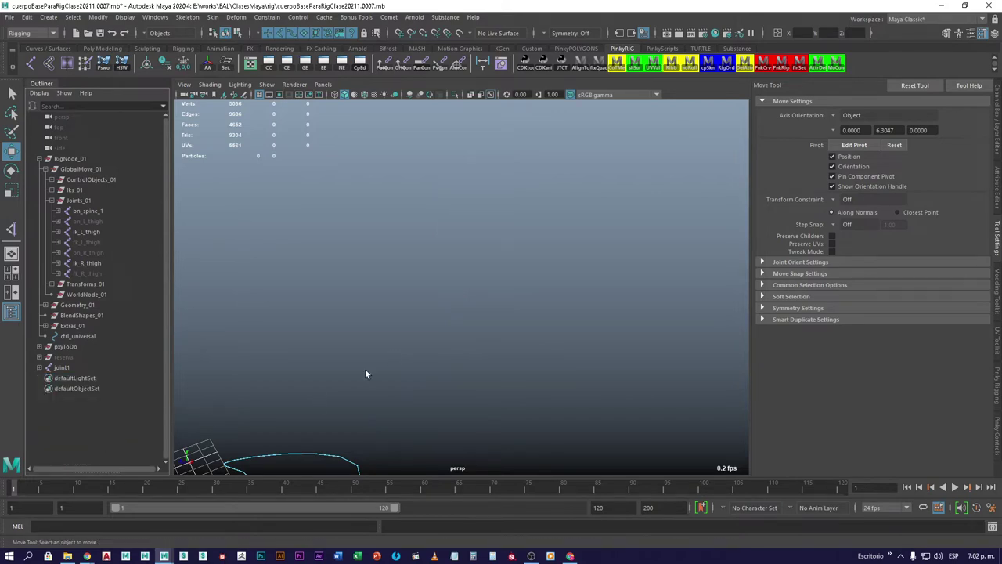
Create a Rotate-Plane Solver IK handle on the left leg from ik_L_thigh to ik_L_ankle
{"action": "left_click_drag", "start_coordinate": [364, 374], "coordinate": [516, 324], "text": "alt"}
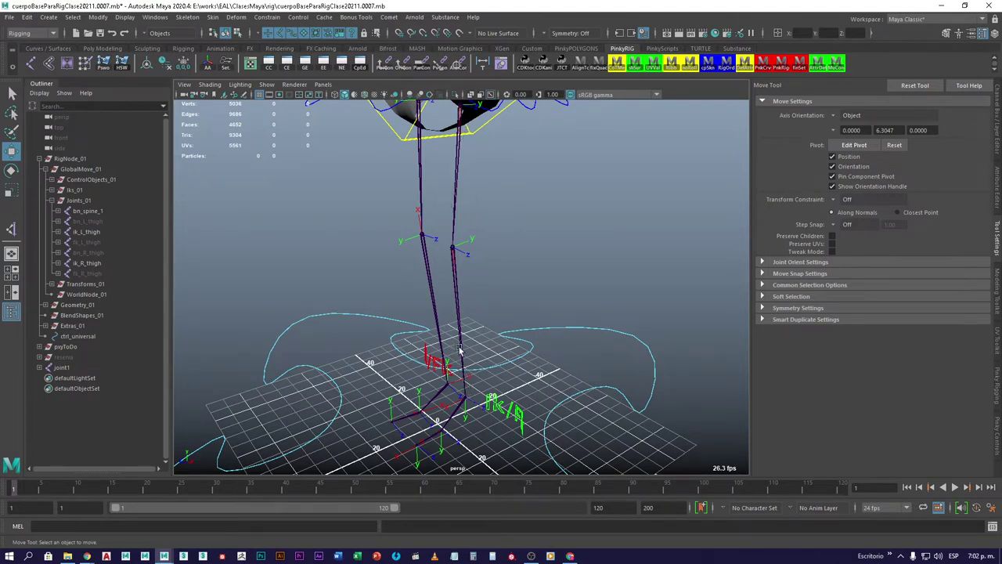
{"action": "left_click", "coordinate": [455, 206]}
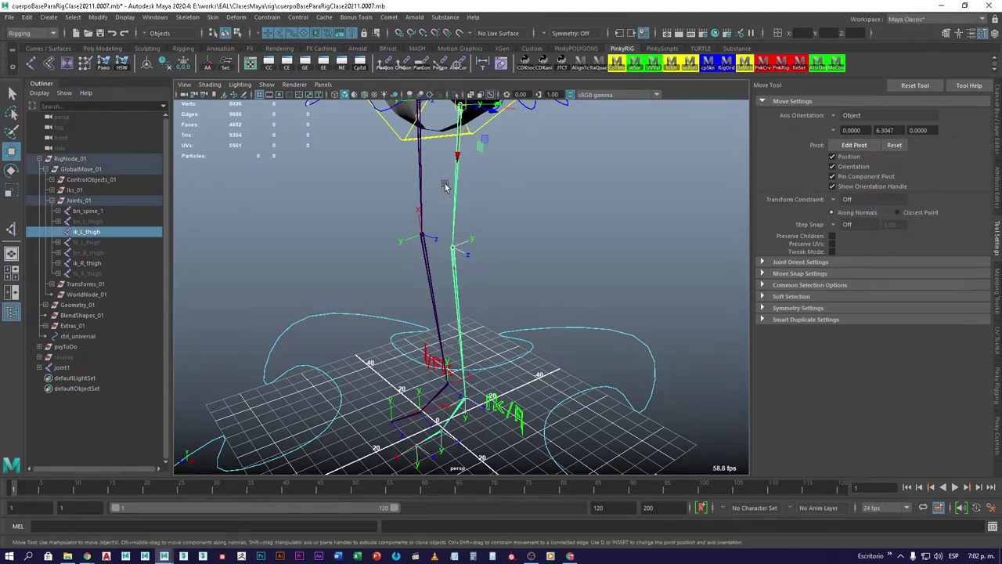
{"action": "left_click", "coordinate": [463, 402]}
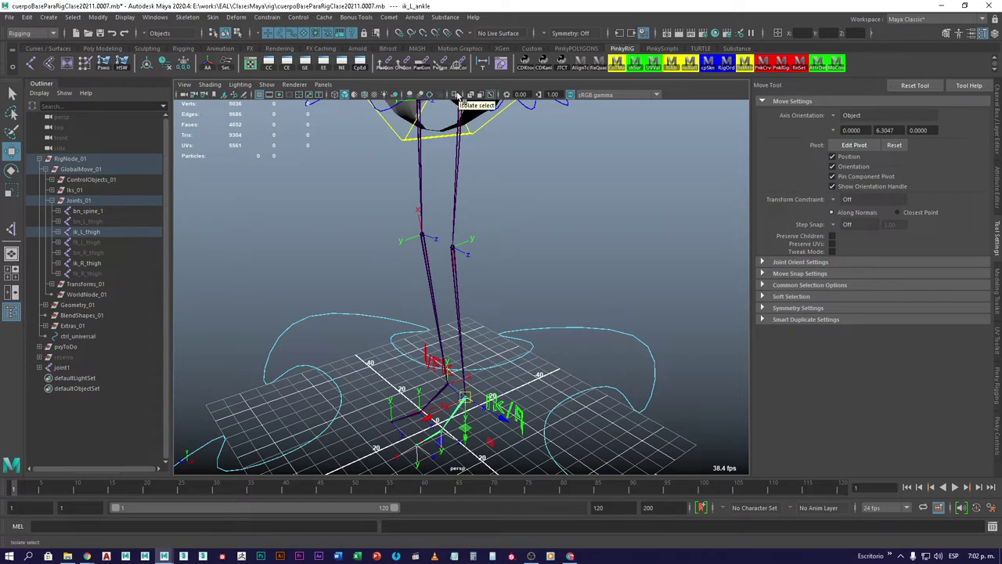
{"action": "left_click", "coordinate": [11, 230]}
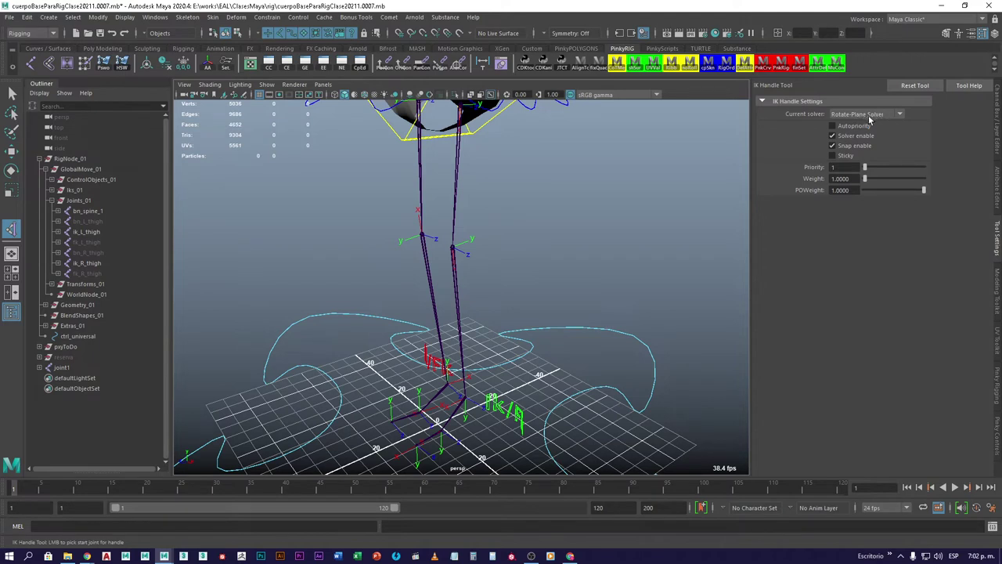
{"action": "left_click", "coordinate": [57, 232]}
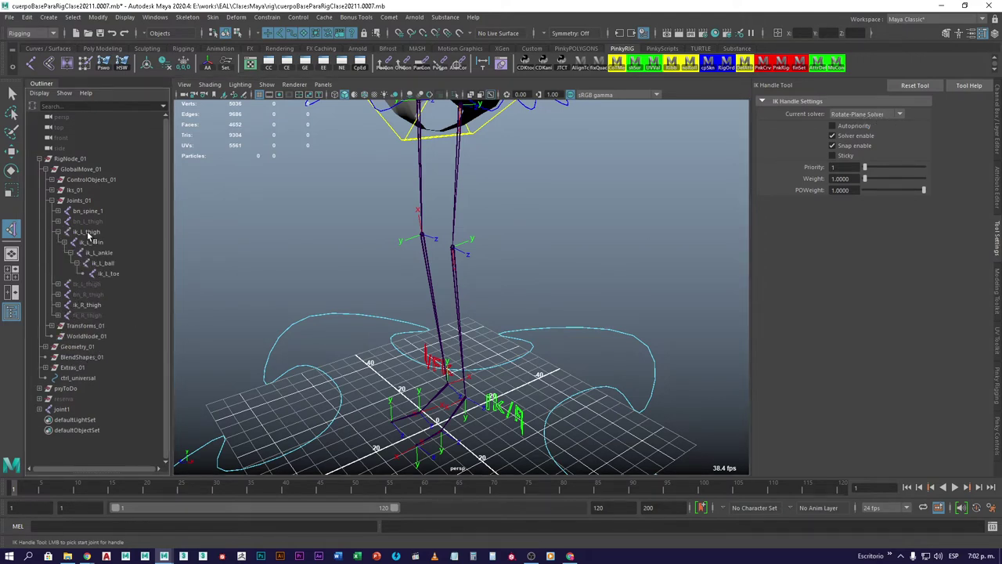
{"action": "left_click", "coordinate": [89, 233]}
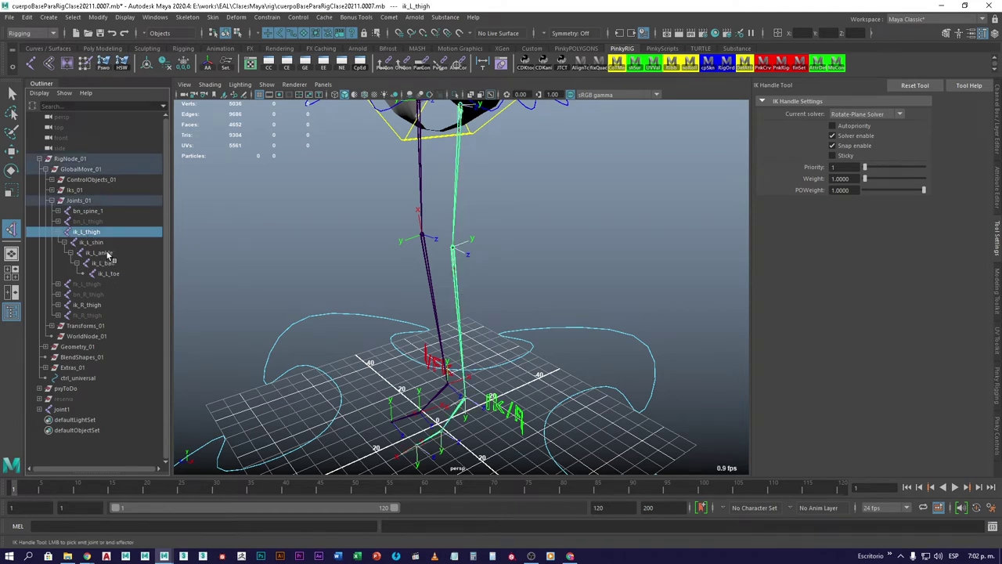
{"action": "left_click", "coordinate": [108, 254]}
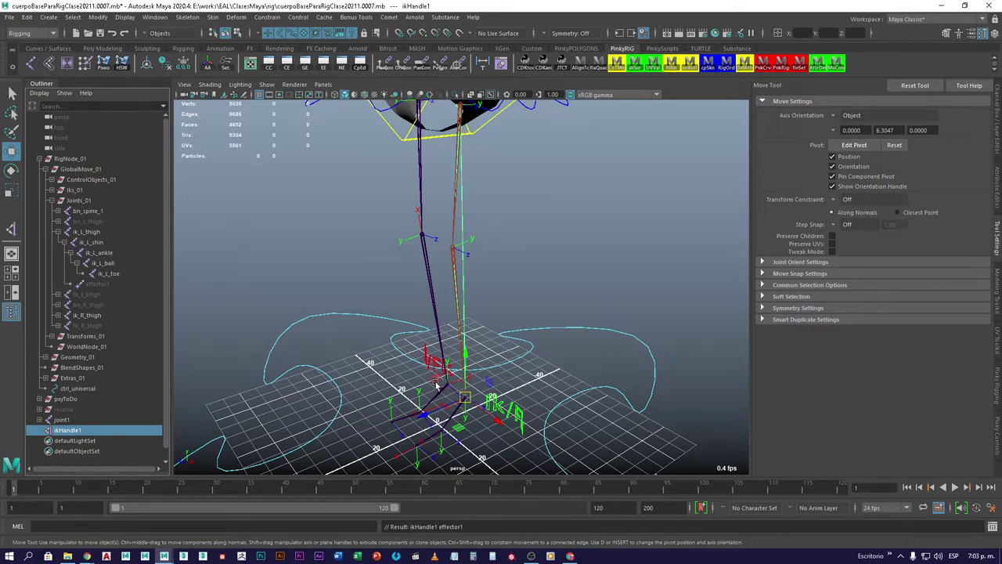
Try bending the left knee by raising ikHandle1, and undo the move
{"action": "left_click_drag", "start_coordinate": [463, 397], "coordinate": [429, 347]}
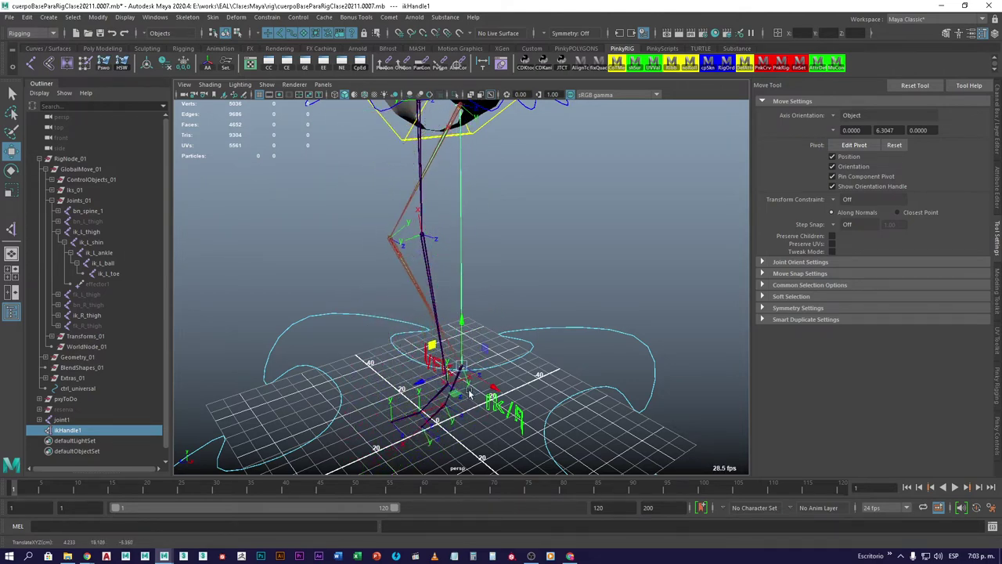
{"action": "key", "text": "ctrl+z"}
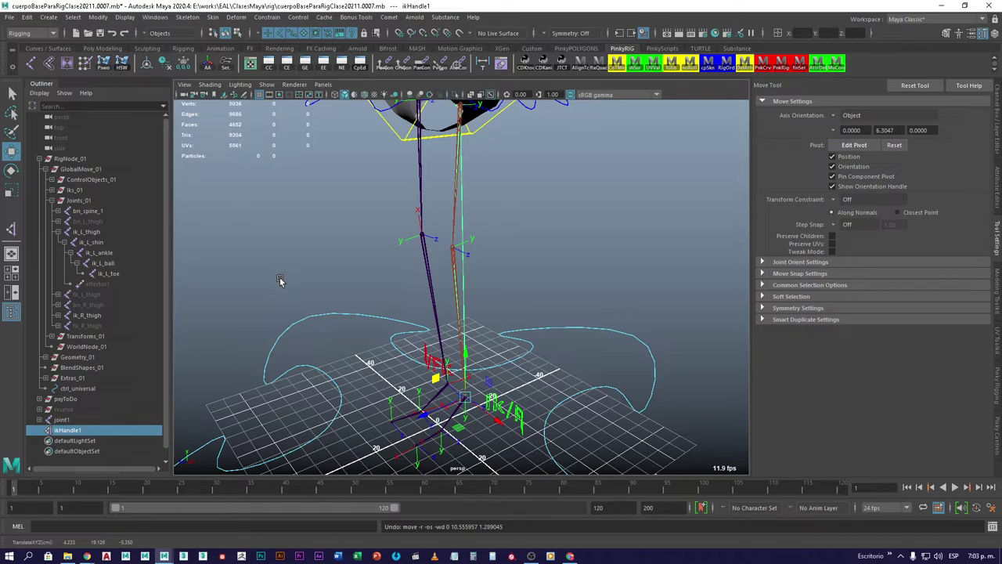
Inspect the transform values of ikHandle1 and the ik_L_thigh, ik_L_ankle and ik_L_shin joints
{"action": "left_click", "coordinate": [997, 146]}
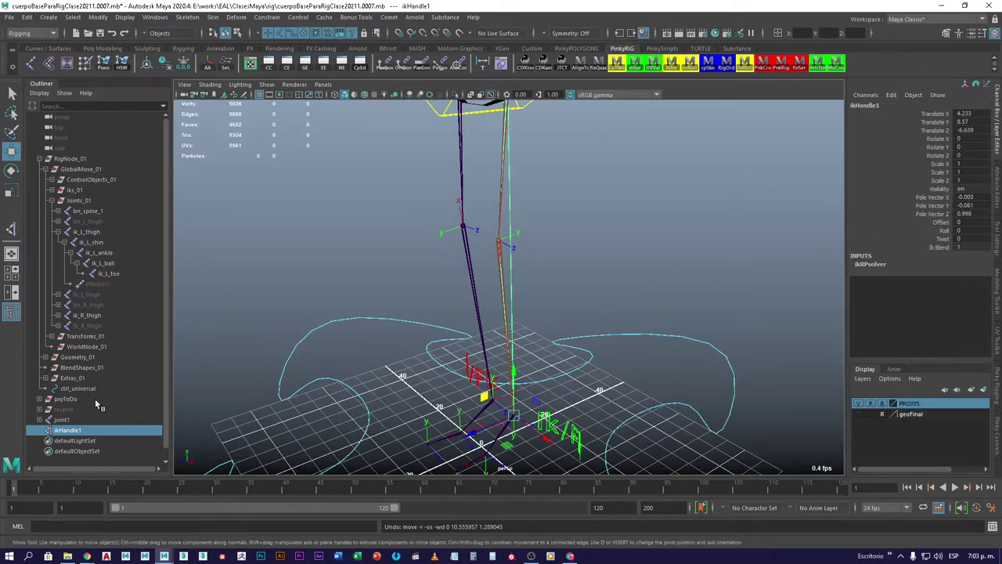
{"action": "left_click", "coordinate": [94, 233]}
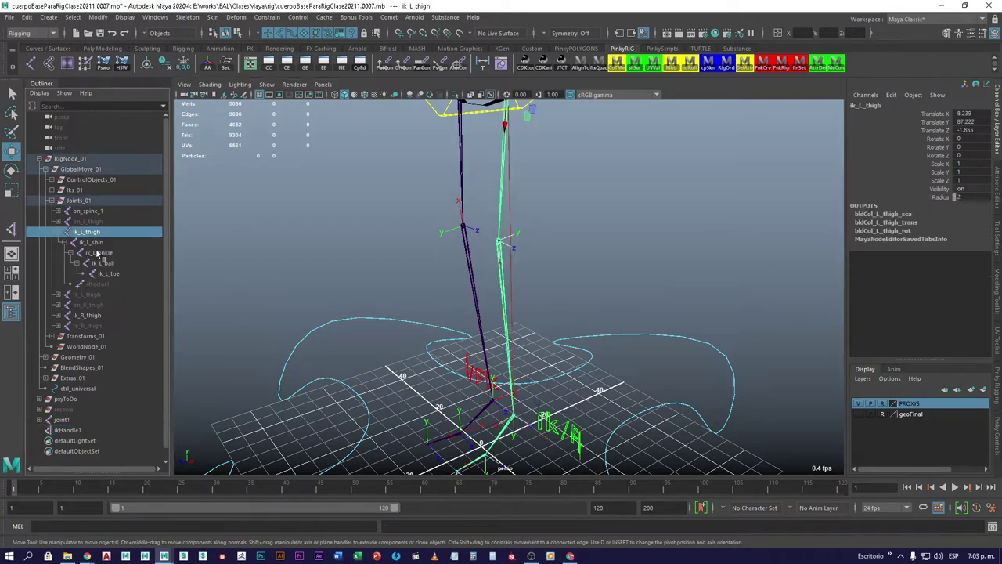
{"action": "left_click", "coordinate": [98, 254]}
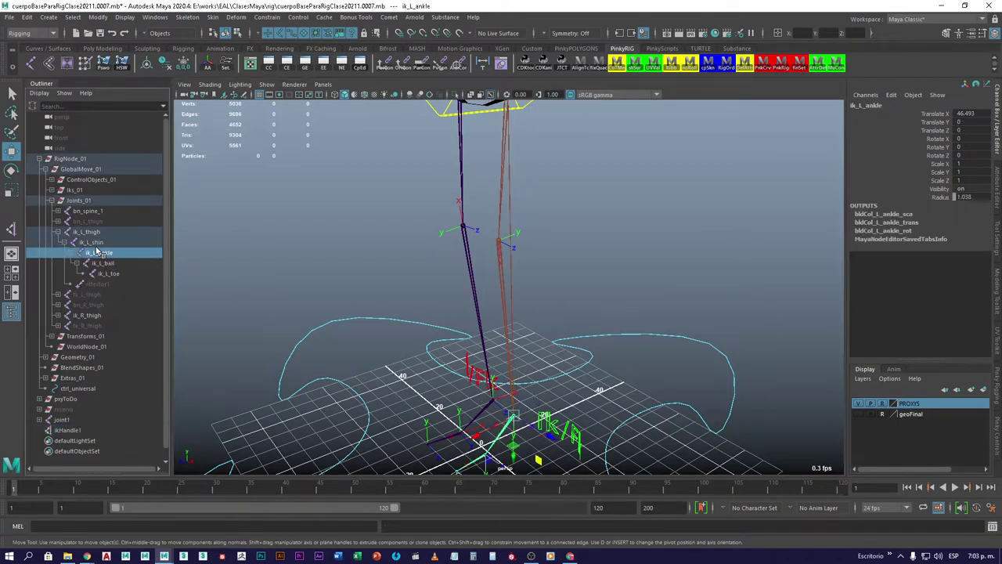
{"action": "left_click", "coordinate": [92, 243]}
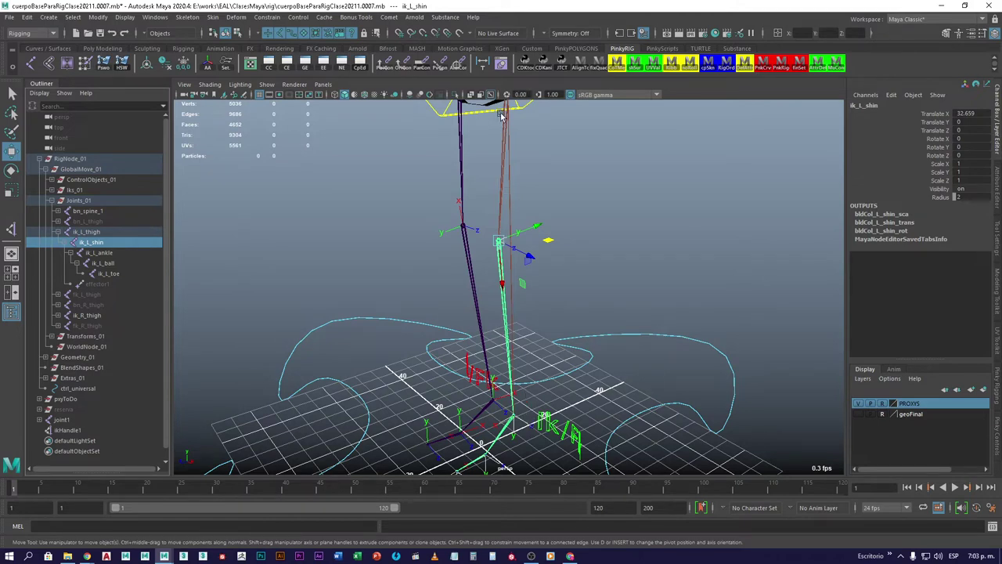
{"action": "left_click", "coordinate": [621, 204]}
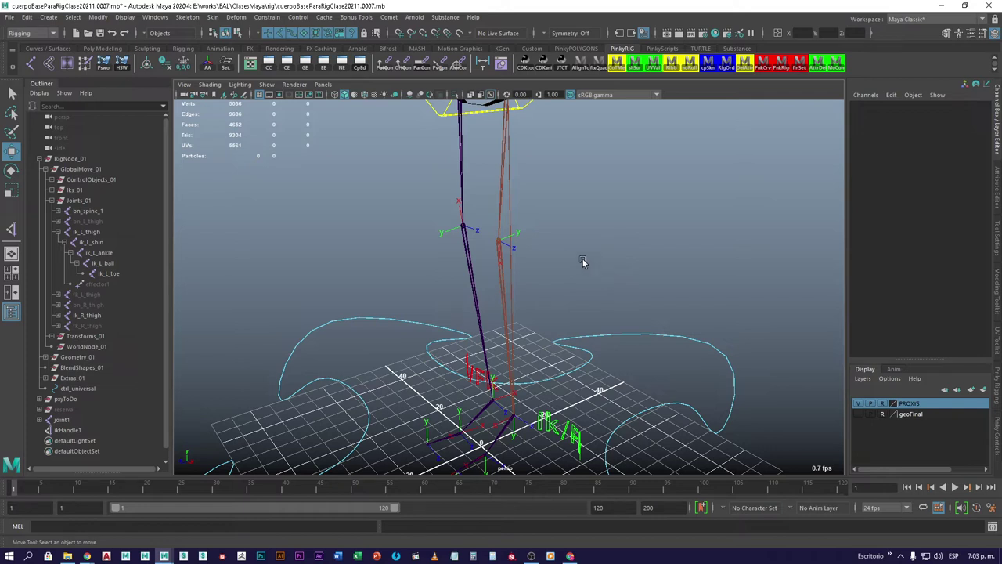
Create a NURBS circle and place it in front of the left knee at about X 6.579, Y 54.625, Z 44.4
{"action": "left_click", "coordinate": [47, 18]}
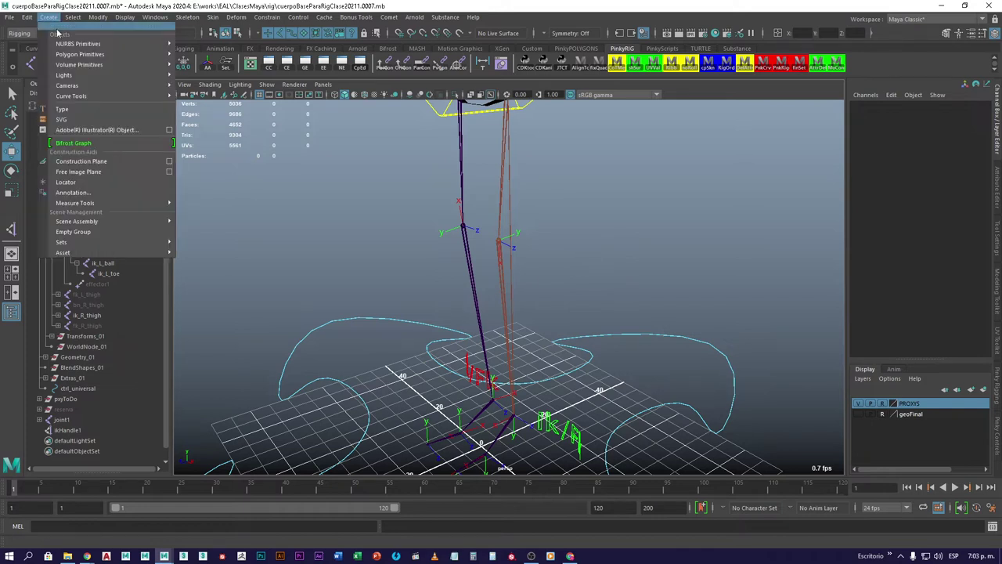
{"action": "mouse_move", "coordinate": [101, 47]}
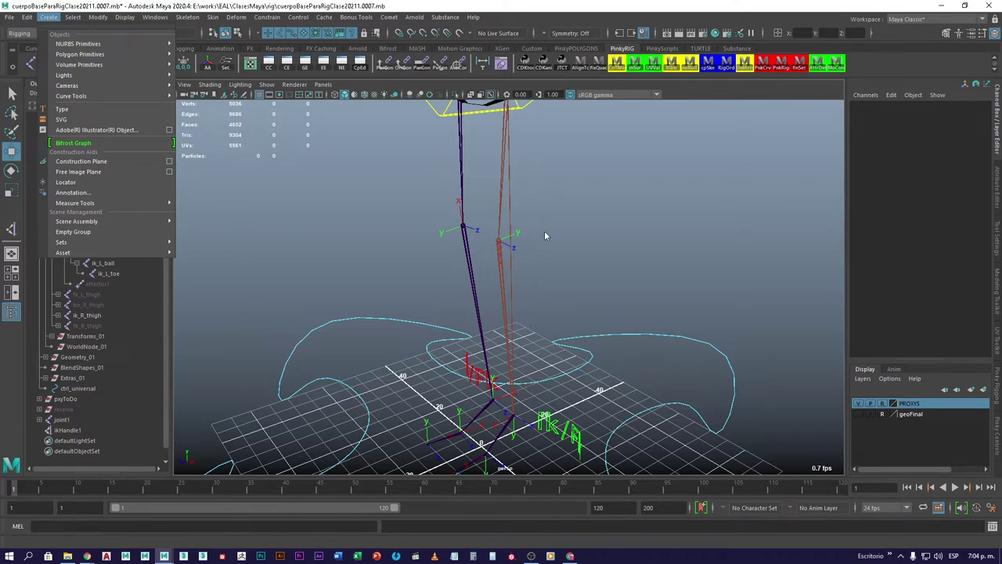
{"action": "mouse_move", "coordinate": [149, 44]}
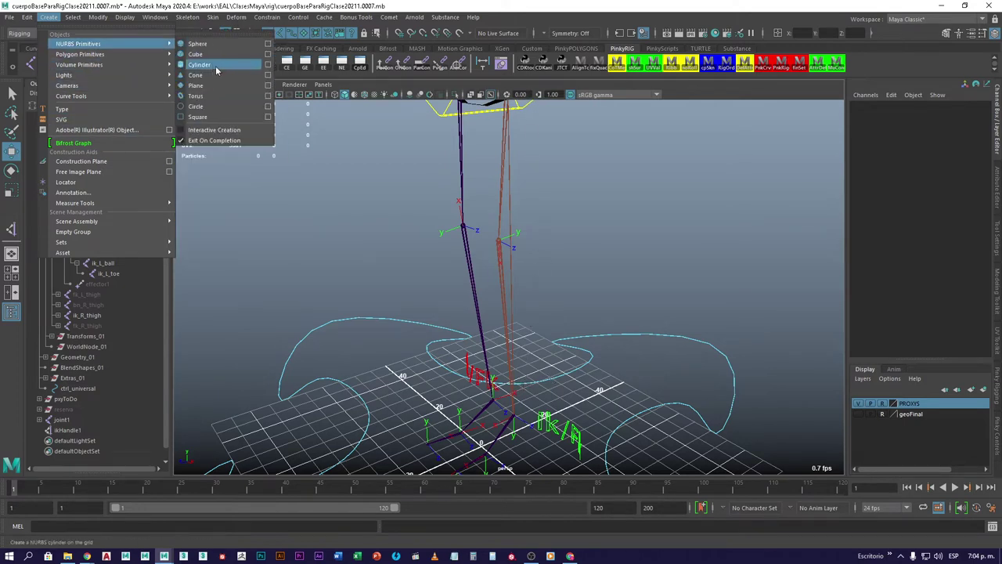
{"action": "left_click", "coordinate": [223, 107]}
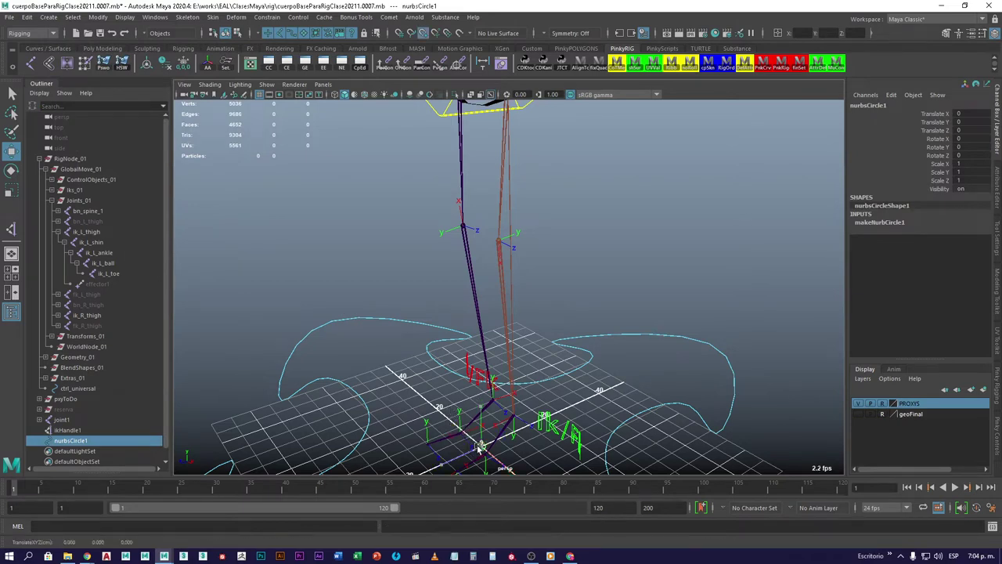
{"action": "left_click_drag", "start_coordinate": [480, 445], "coordinate": [233, 303]}
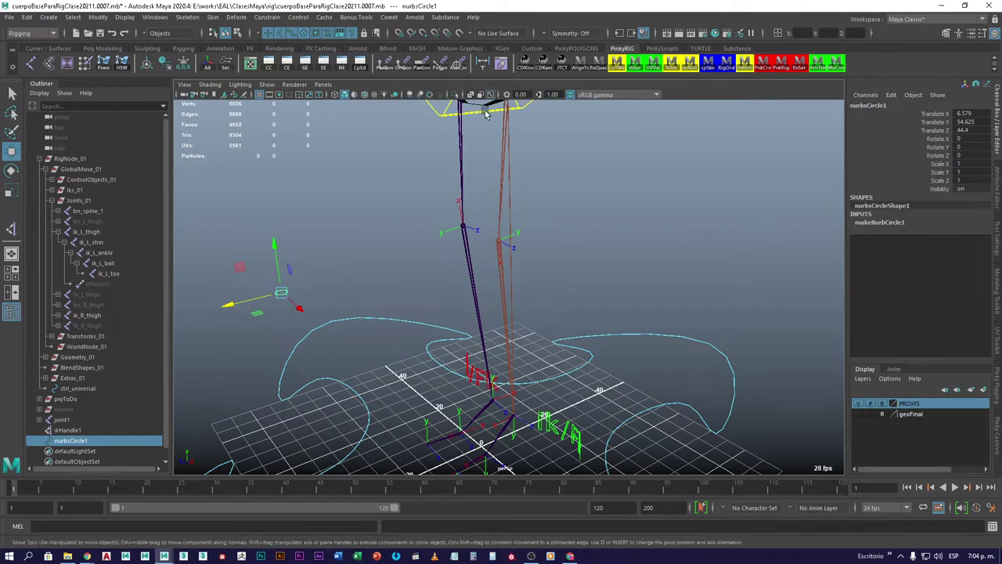
{"action": "scroll", "coordinate": [501, 179], "scroll_direction": "down", "scroll_amount": 3}
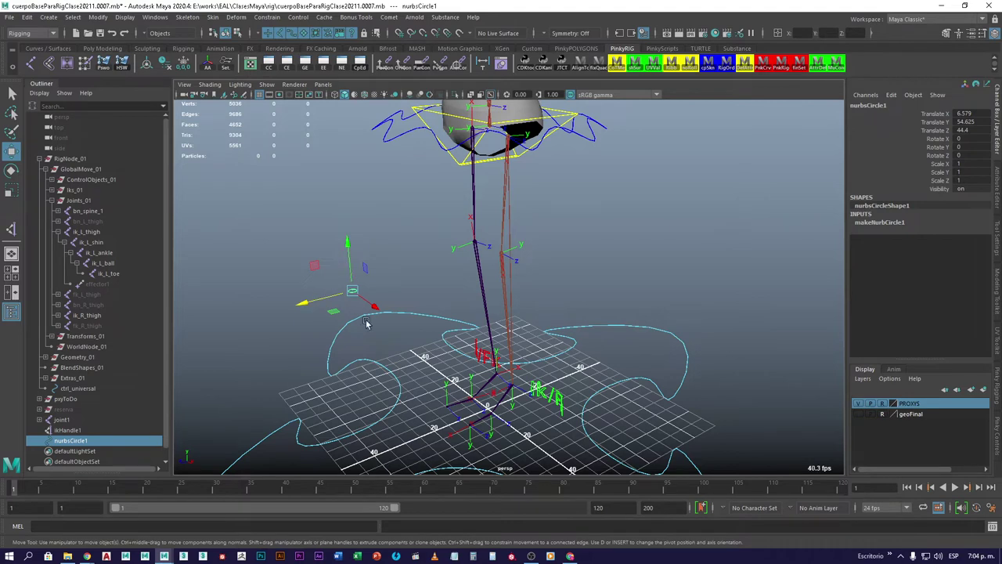
{"action": "left_click_drag", "start_coordinate": [370, 305], "coordinate": [445, 360]}
{"action": "key", "text": "ctrl+z"}
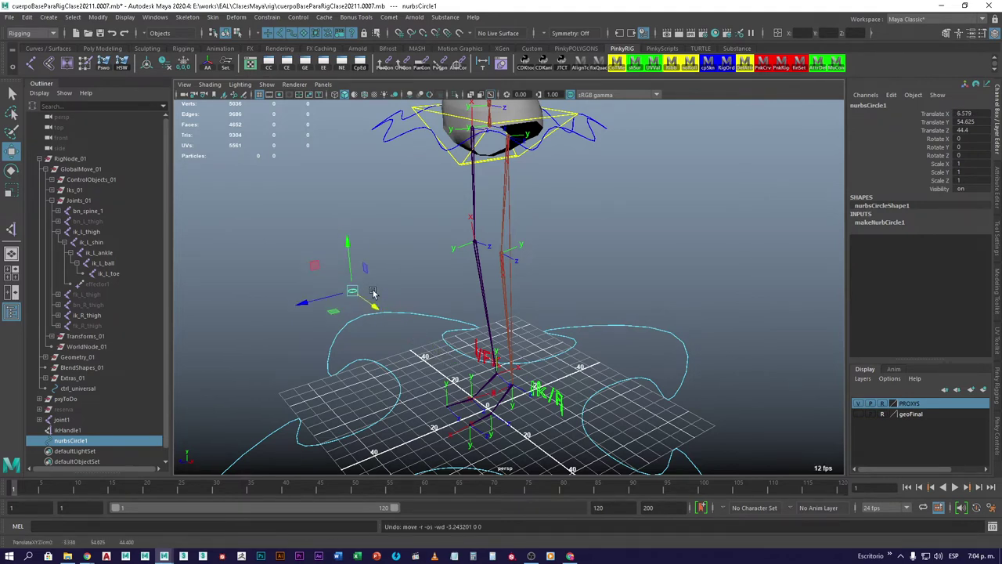
Apply a Pole Vector constraint to ikHandle1 with nurbsCircle1 as the target
{"action": "left_click", "coordinate": [67, 429]}
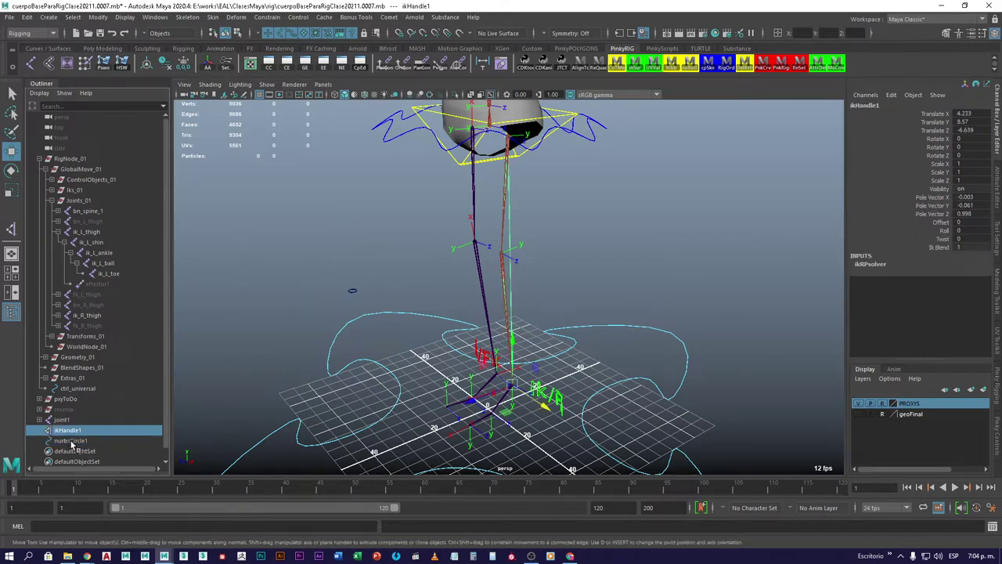
{"action": "left_click", "coordinate": [72, 440]}
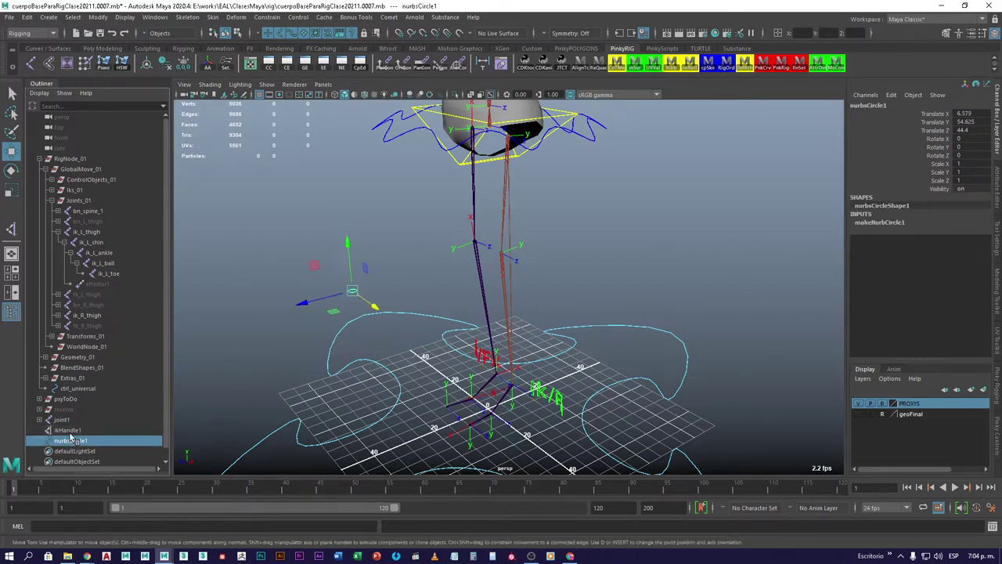
{"action": "left_click", "coordinate": [67, 430], "text": "ctrl"}
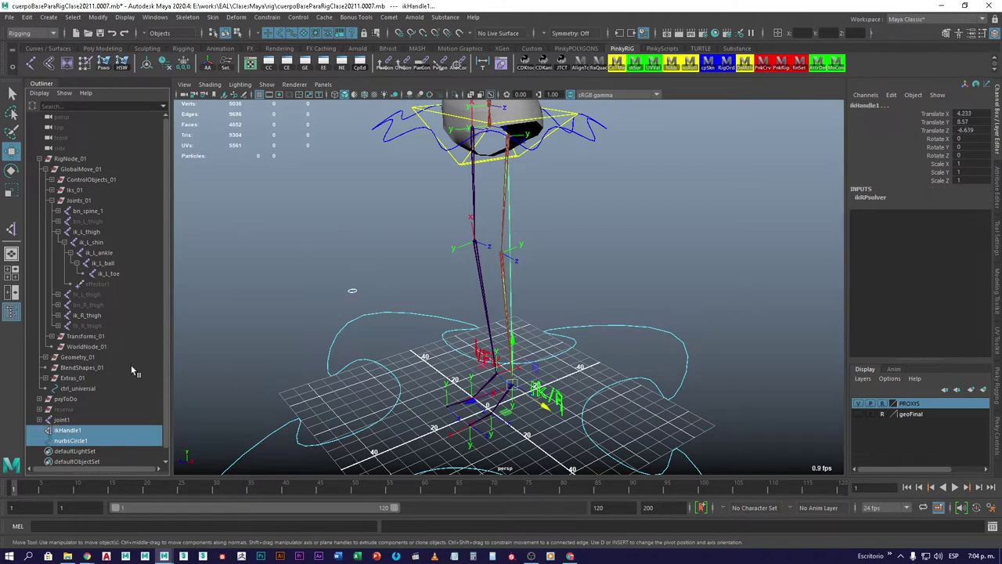
{"action": "left_click", "coordinate": [266, 17]}
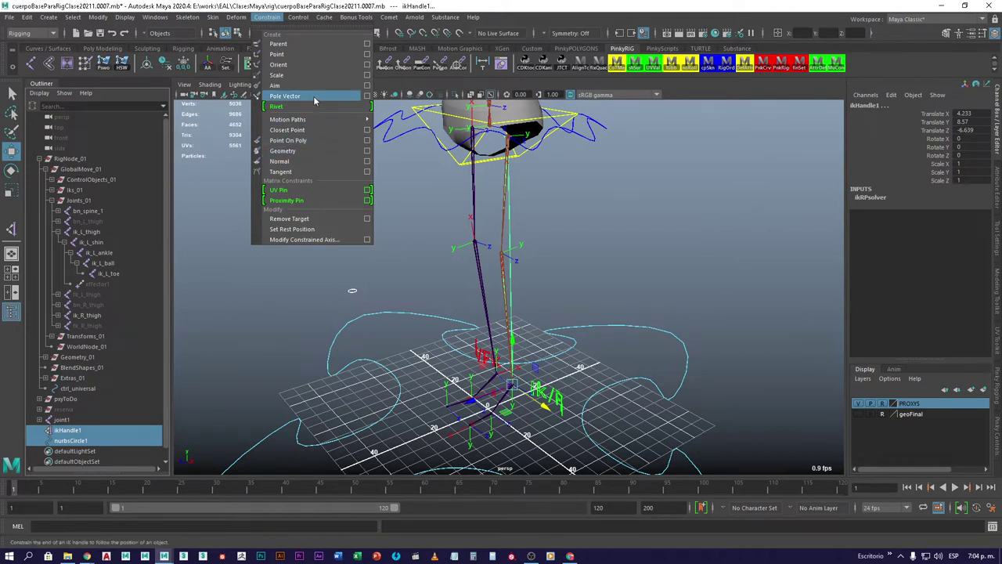
{"action": "left_click", "coordinate": [302, 97]}
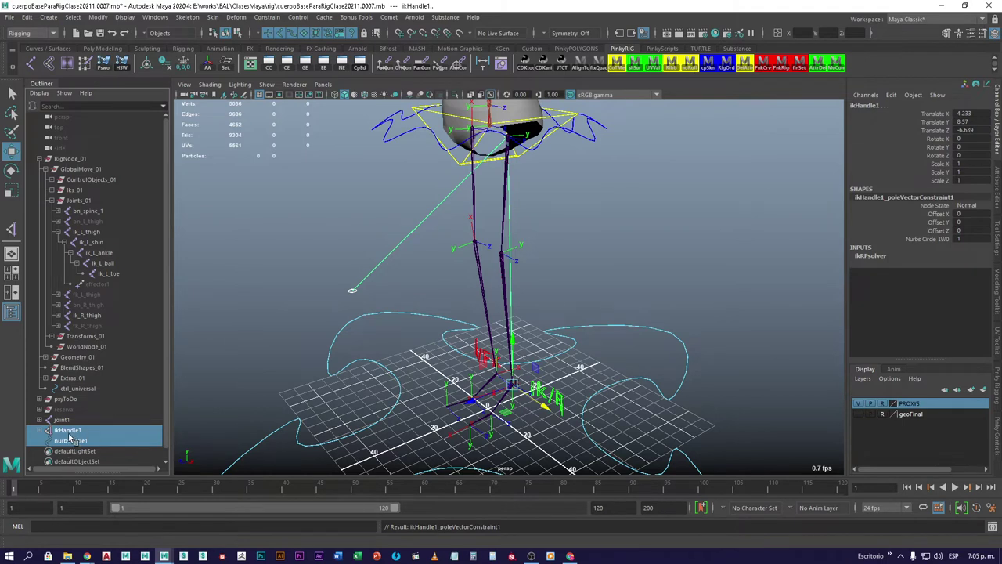
Check the rotation values of ik_L_shin and ik_L_thigh with the pole vector constraint applied
{"action": "left_click", "coordinate": [92, 243]}
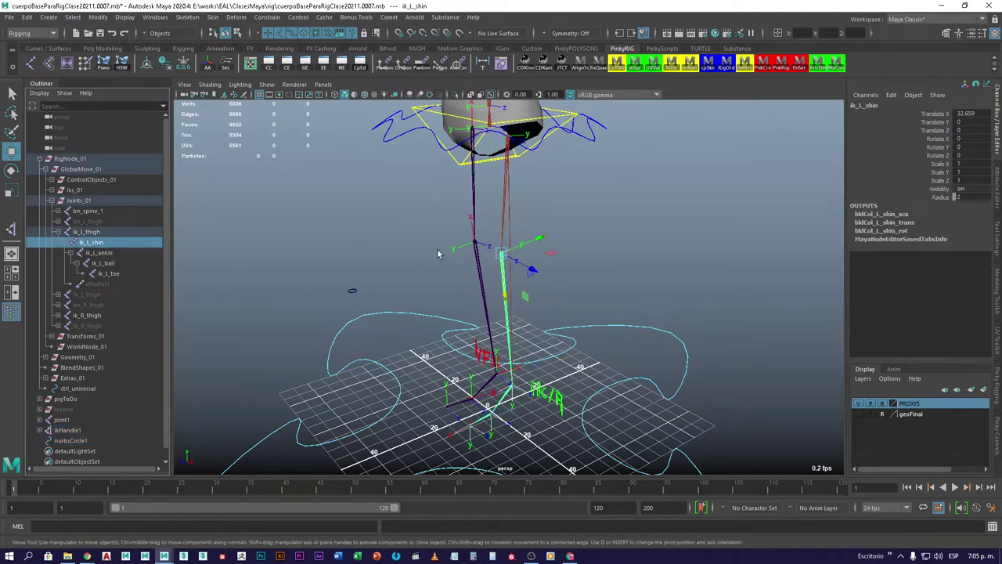
{"action": "left_click", "coordinate": [90, 233]}
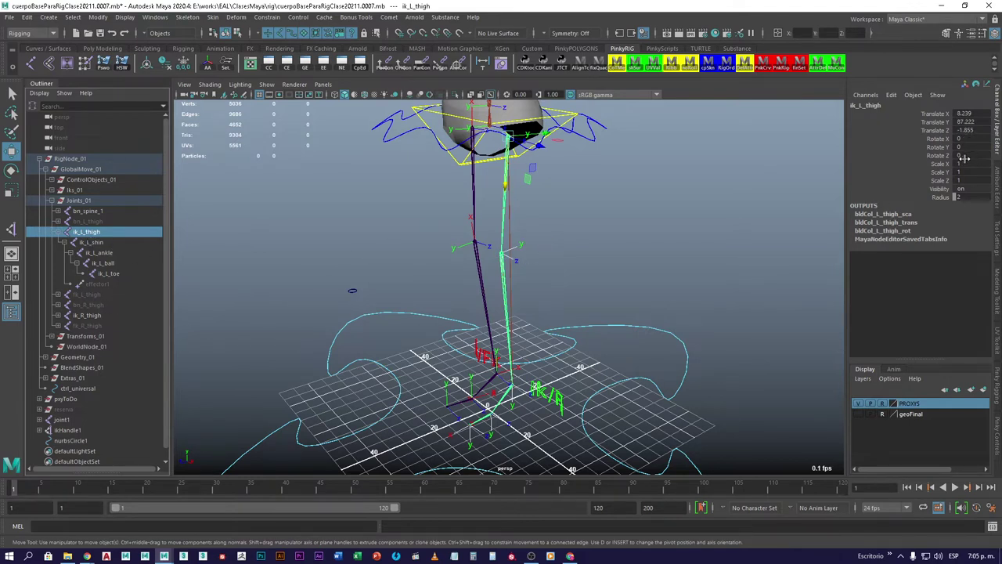
Try swinging the left knee by moving nurbsCircle1 along X, and undo the move
{"action": "left_click", "coordinate": [70, 440]}
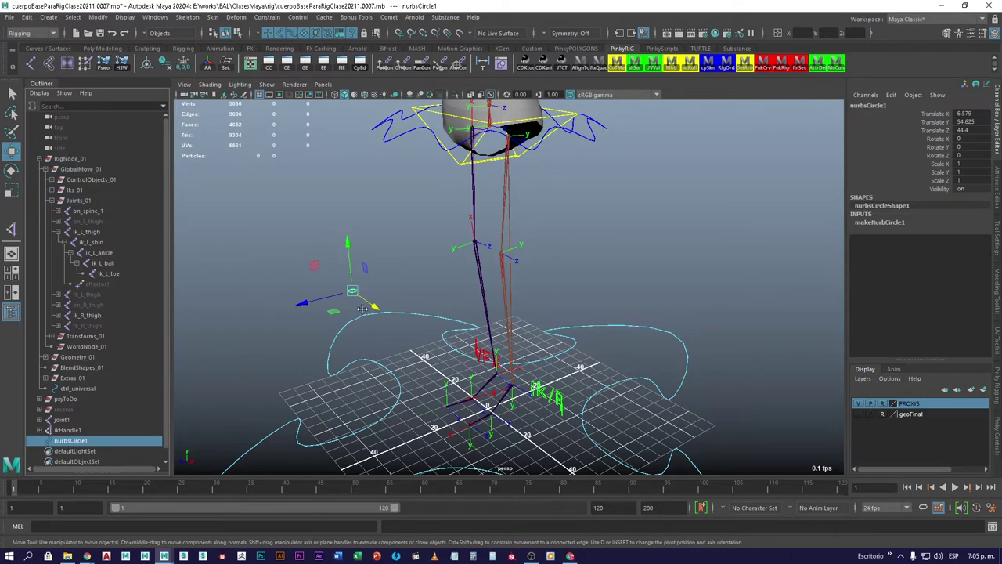
{"action": "middle_click_drag", "start_coordinate": [376, 305], "coordinate": [438, 287], "text": "alt"}
{"action": "left_click_drag", "start_coordinate": [439, 286], "coordinate": [351, 208]}
{"action": "key", "text": "ctrl+z"}
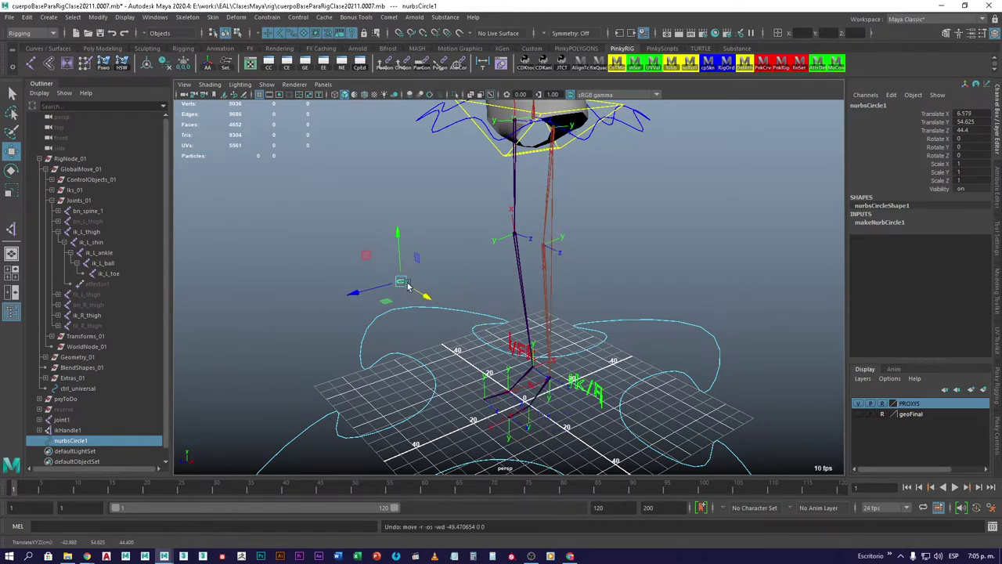
Recheck the rotation values of ik_L_thigh, ik_L_shin and ik_L_ankle, and select the pole vector circle
{"action": "left_click", "coordinate": [88, 232]}
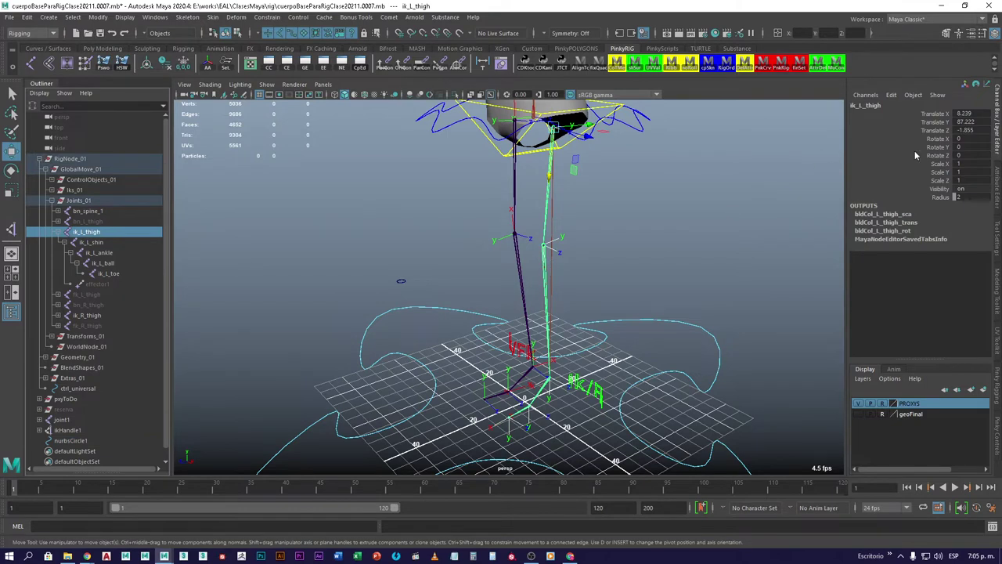
{"action": "left_click", "coordinate": [91, 242]}
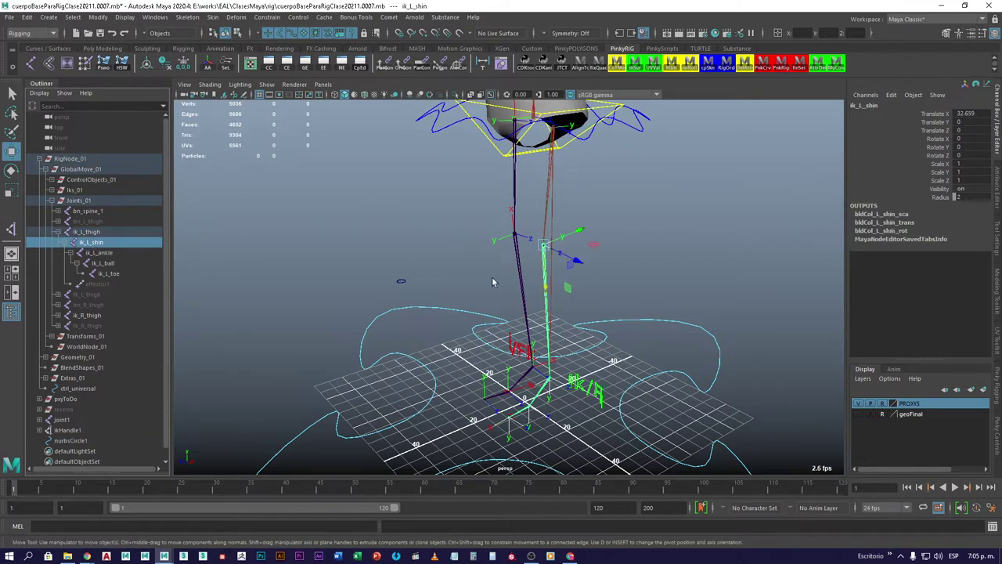
{"action": "left_click", "coordinate": [99, 253]}
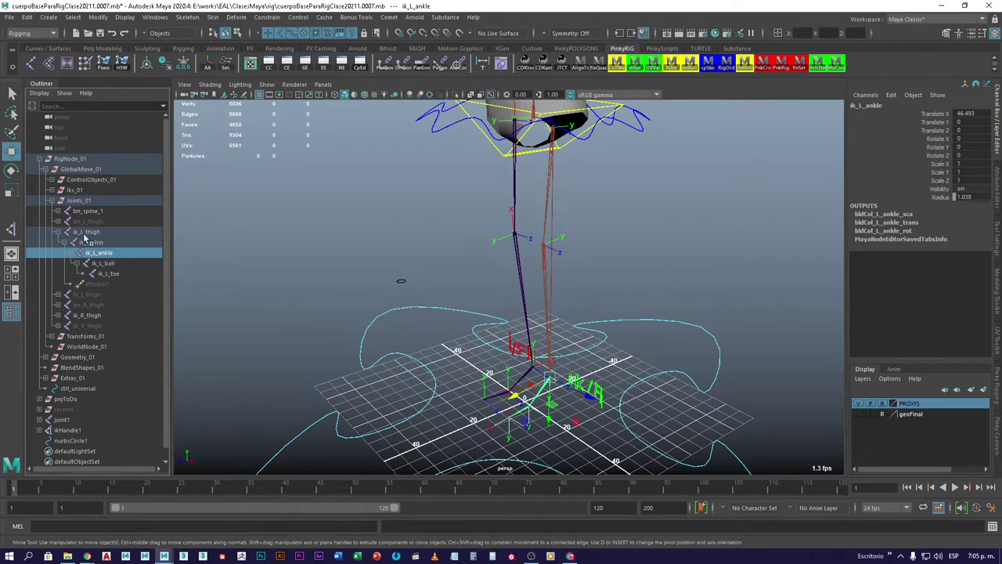
{"action": "left_click", "coordinate": [87, 233]}
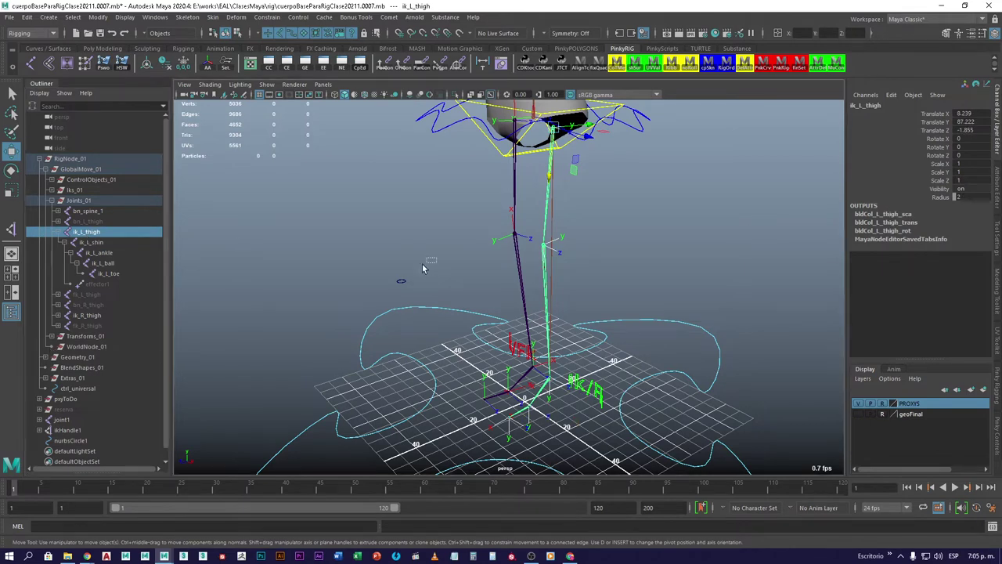
{"action": "left_click", "coordinate": [401, 281]}
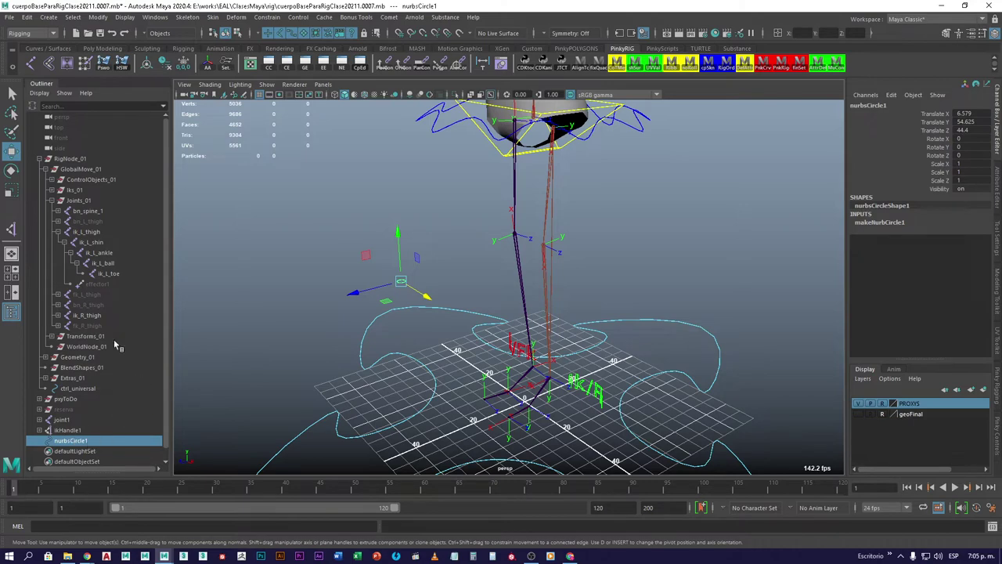
Inspect the rotation values of ik_L_thigh, ik_L_shin and ik_L_ankle with the pole vector constraint in place
{"action": "left_click", "coordinate": [86, 232]}
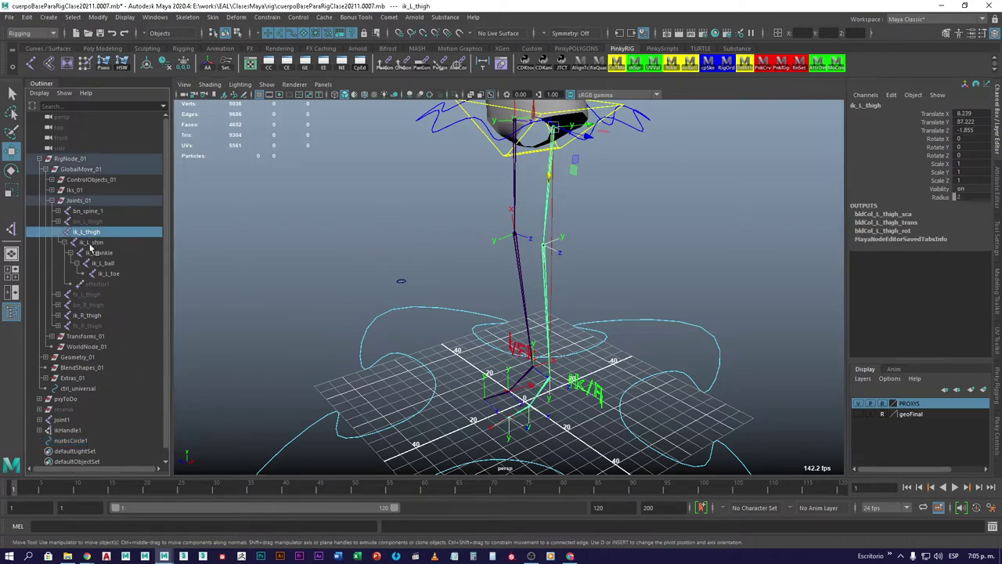
{"action": "left_click", "coordinate": [91, 243]}
{"action": "left_click", "coordinate": [100, 252]}
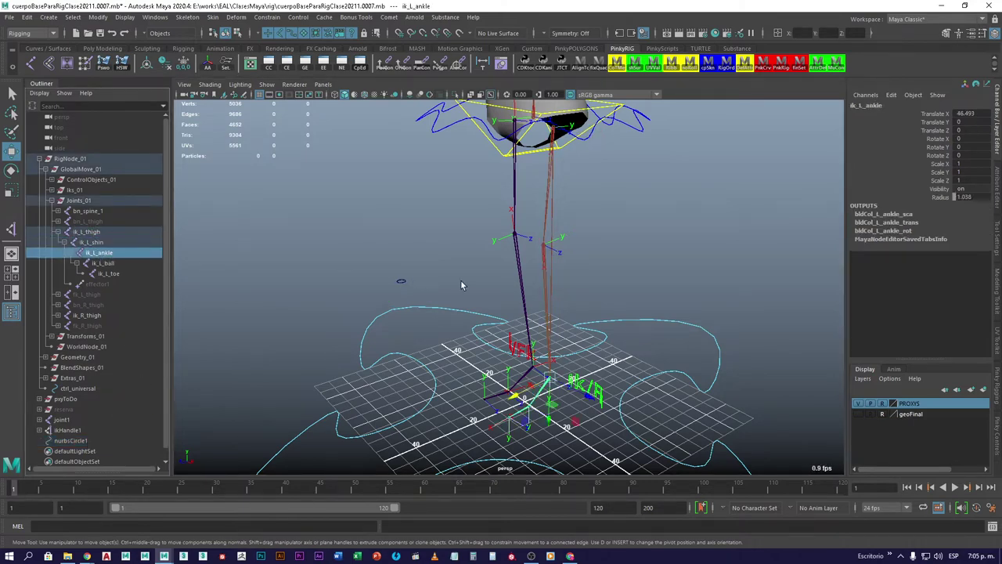
Undo the recent operations back through the creation of the Pole Vector constraint on ikHandle1
{"action": "key", "text": "ctrl+z"}
{"action": "key", "text": "ctrl+z"}
{"action": "key", "text": "ctrl+z"}
{"action": "key", "text": "ctrl+z"}
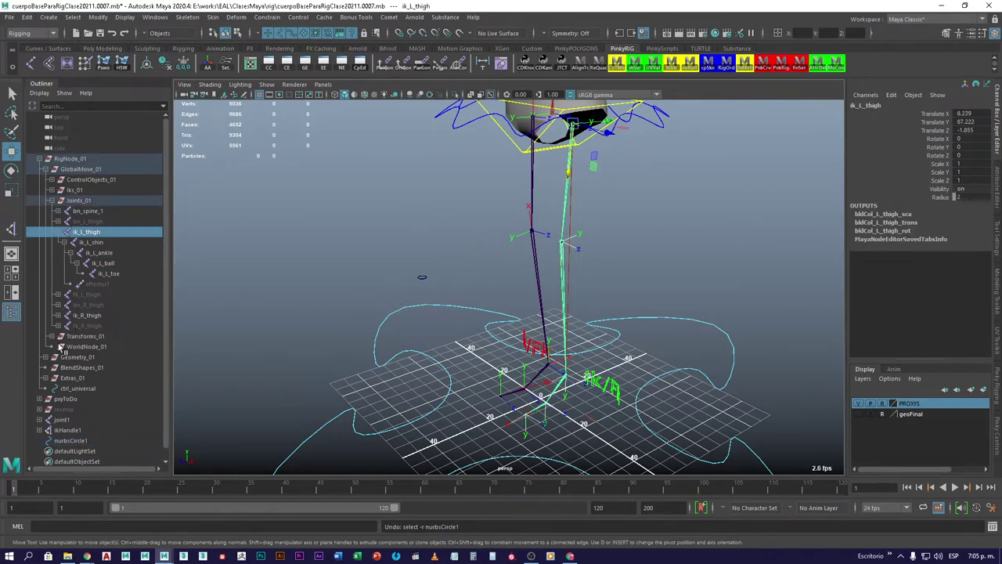
{"action": "left_click", "coordinate": [39, 430]}
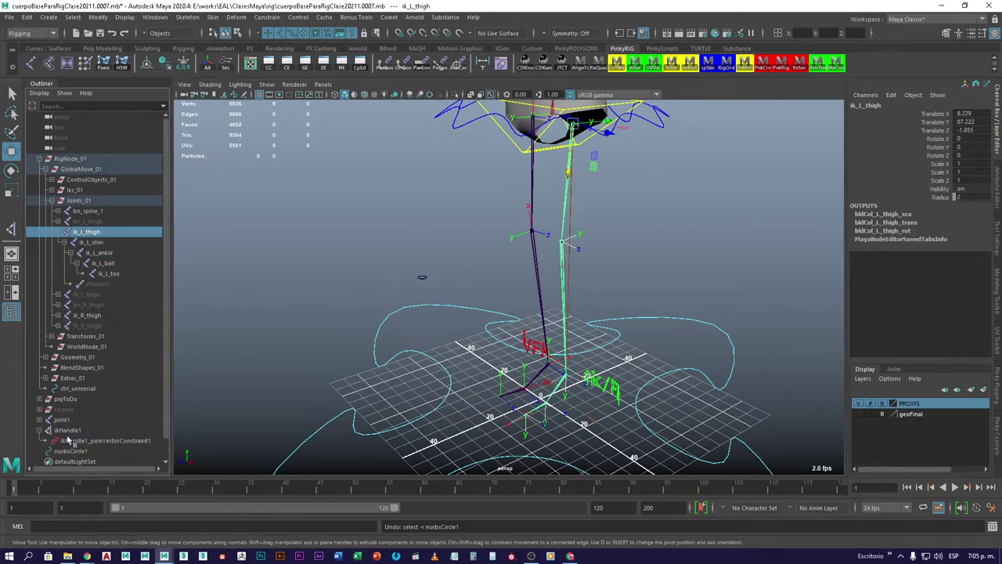
{"action": "key", "text": "ctrl+z"}
{"action": "key", "text": "ctrl+z"}
{"action": "key", "text": "ctrl+z"}
{"action": "key", "text": "ctrl+z"}
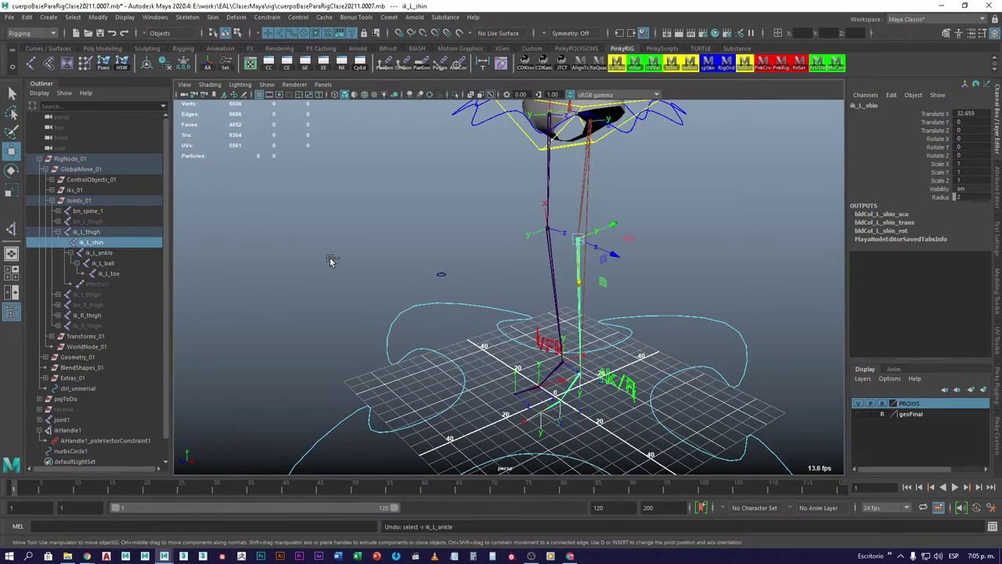
{"action": "key", "text": "ctrl+z"}
{"action": "key", "text": "ctrl+z"}
{"action": "key", "text": "ctrl+z"}
{"action": "key", "text": "ctrl+z"}
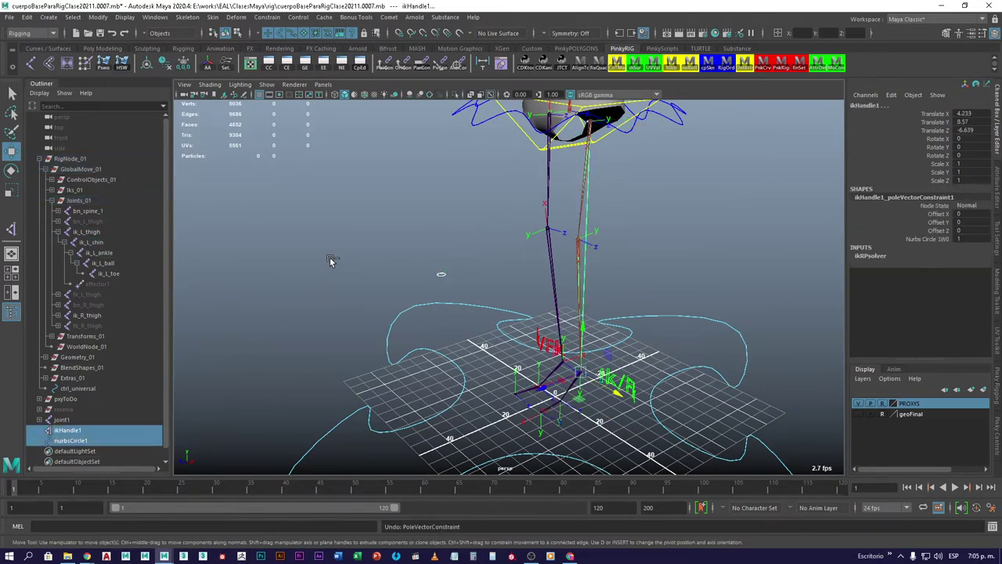
Try shifting nurbsCircle1 along X to about 4.08 and applying it to ikHandle1 as a Pole Vector constraint
{"action": "left_click", "coordinate": [419, 251]}
{"action": "left_click", "coordinate": [441, 274]}
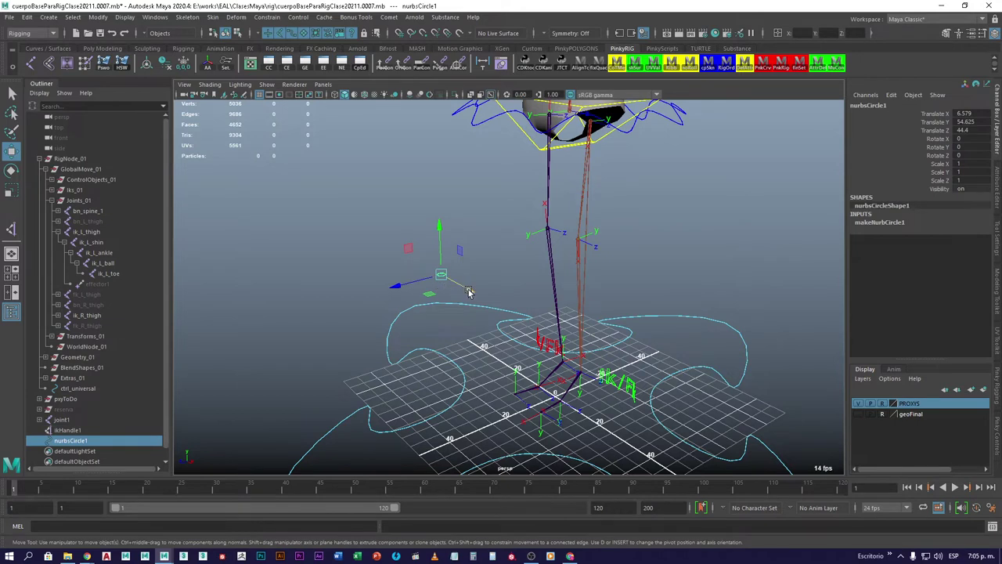
{"action": "key", "text": "w"}
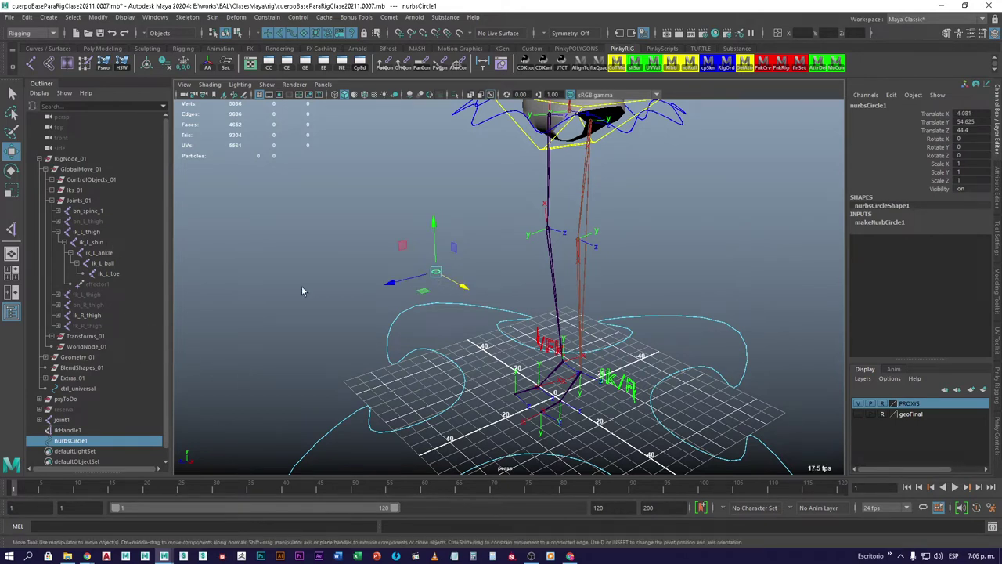
{"action": "left_click", "coordinate": [69, 430], "text": "ctrl"}
{"action": "left_click", "coordinate": [270, 17]}
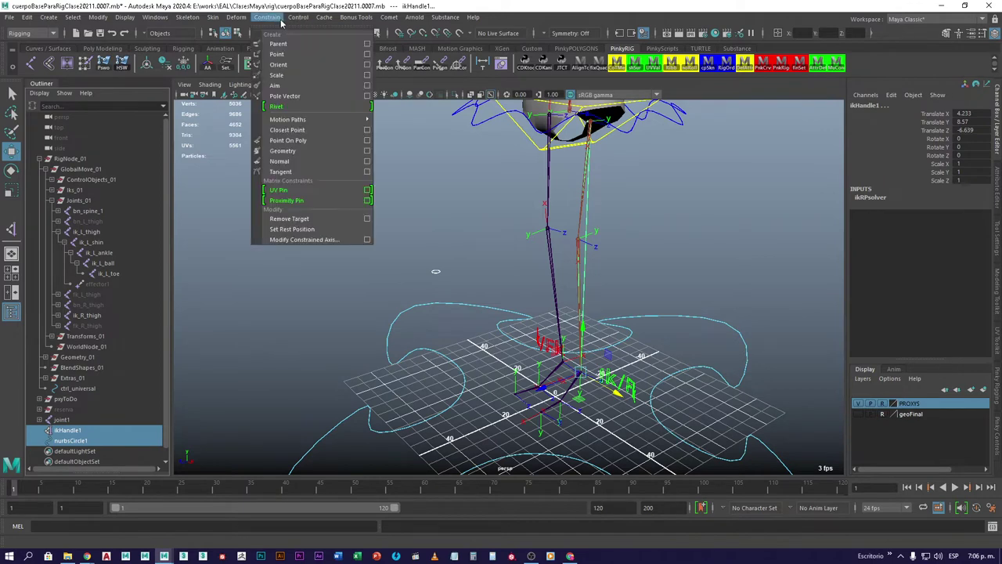
{"action": "left_click", "coordinate": [313, 97]}
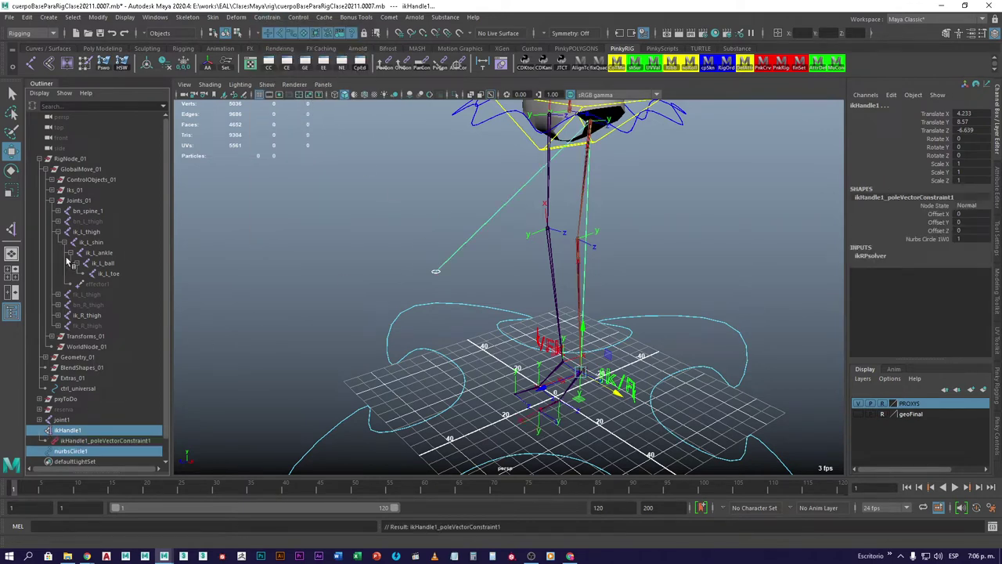
Compare the rotation values of ik_L_thigh, ik_L_shin and ik_L_ankle with the off-axis pole vector applied
{"action": "left_click", "coordinate": [86, 231]}
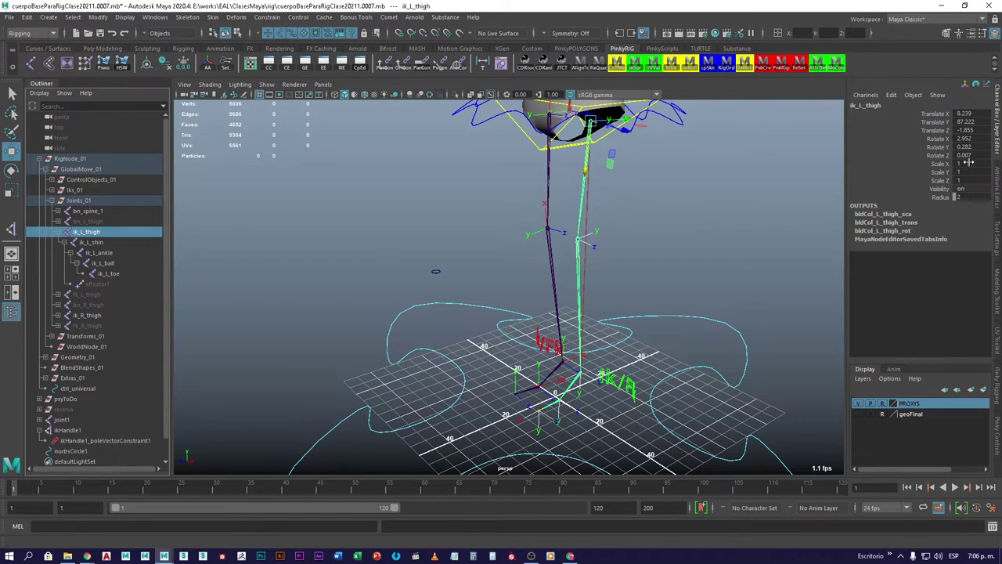
{"action": "left_click", "coordinate": [95, 243]}
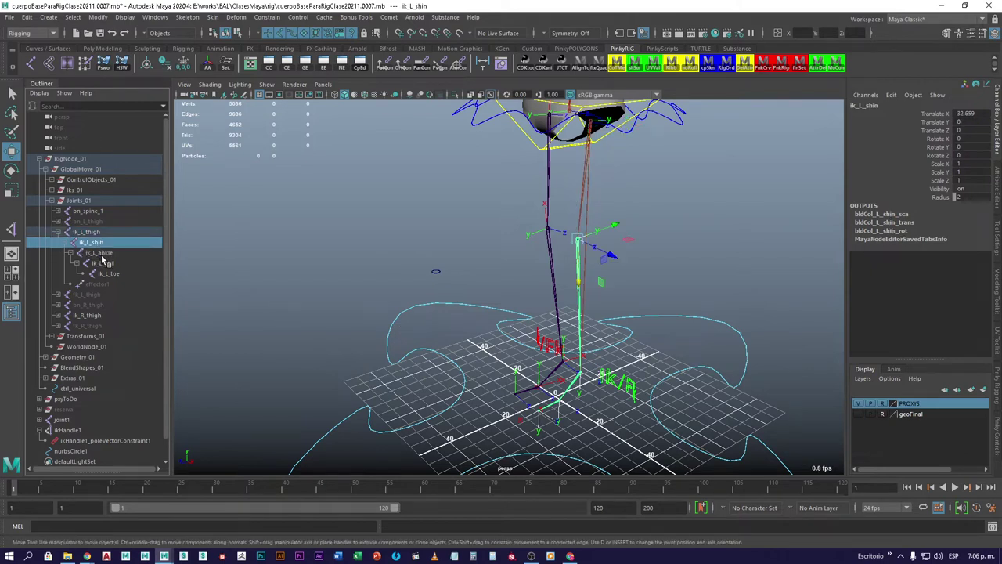
{"action": "left_click", "coordinate": [99, 254]}
{"action": "left_click", "coordinate": [92, 233]}
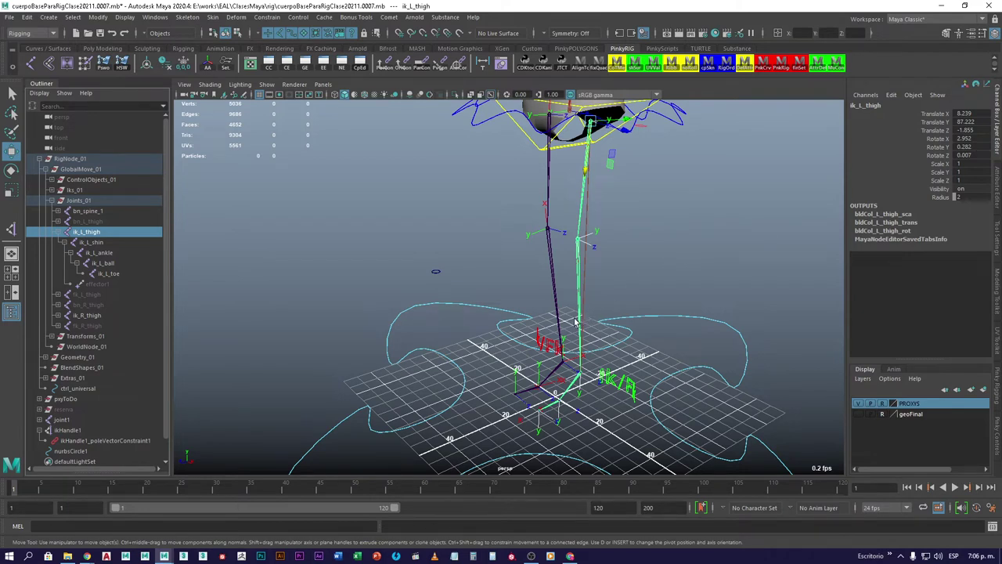
{"action": "key", "text": "e"}
{"action": "key", "text": "w"}
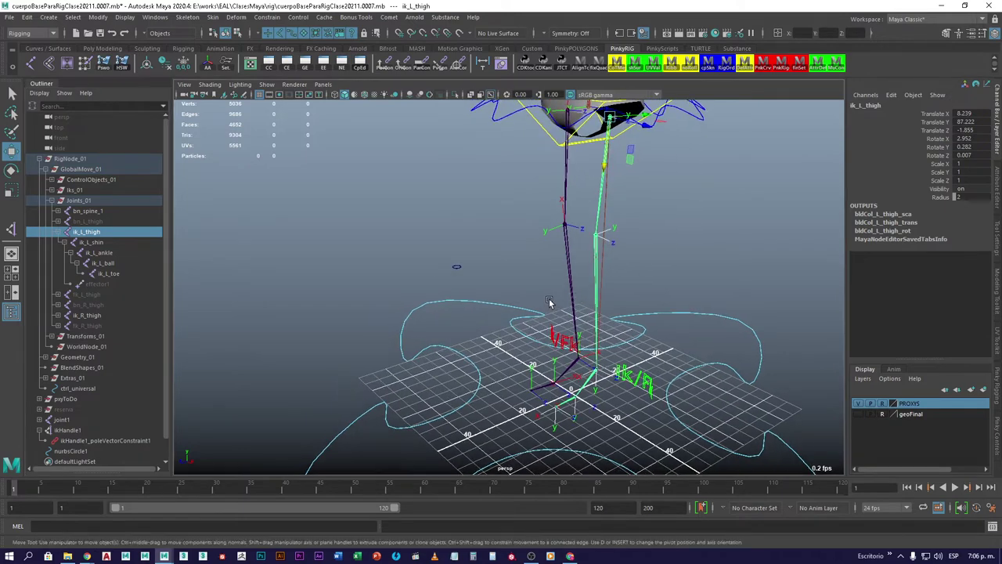
{"action": "left_click", "coordinate": [550, 303]}
Undo the Pole Vector constraint and the X move of nurbsCircle1
{"action": "key", "text": "ctrl+z"}
{"action": "key", "text": "ctrl+z"}
{"action": "key", "text": "ctrl+z"}
{"action": "key", "text": "ctrl+z"}
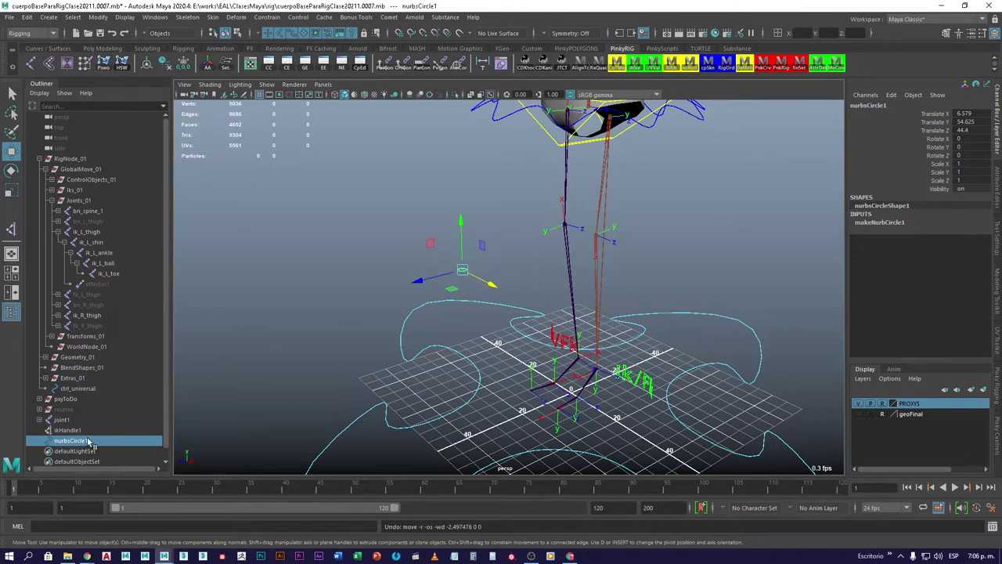
Check the rotation values of ik_L_thigh, ik_L_shin and ik_L_ankle without the pole vector constraint
{"action": "middle_click_drag", "start_coordinate": [70, 442], "coordinate": [82, 243]}
{"action": "left_click", "coordinate": [85, 233]}
{"action": "left_click", "coordinate": [100, 243]}
{"action": "left_click", "coordinate": [109, 254]}
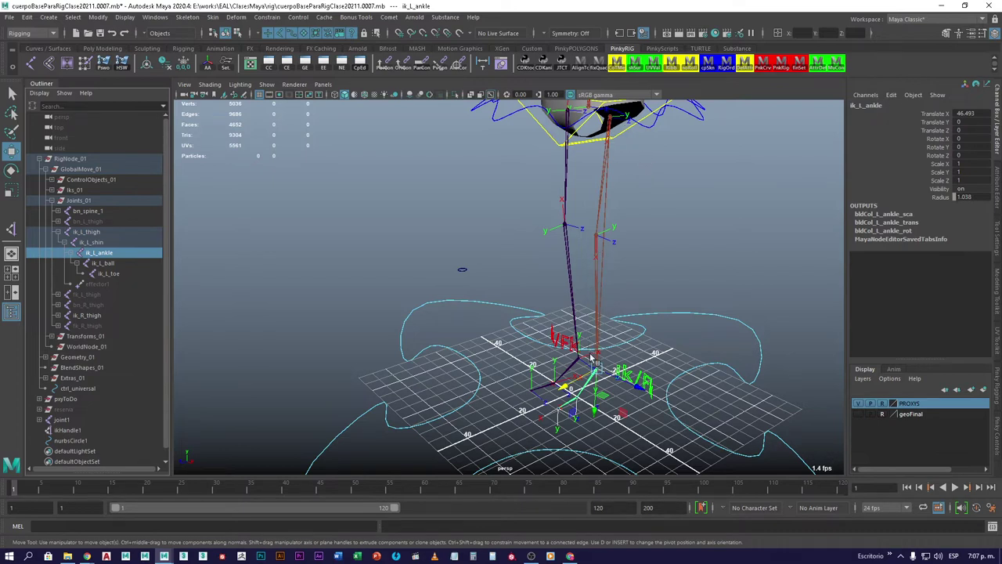
Snap nurbsCircle1 to the left knee joint and move it forward along Z to about 64.5
{"action": "left_click", "coordinate": [77, 441]}
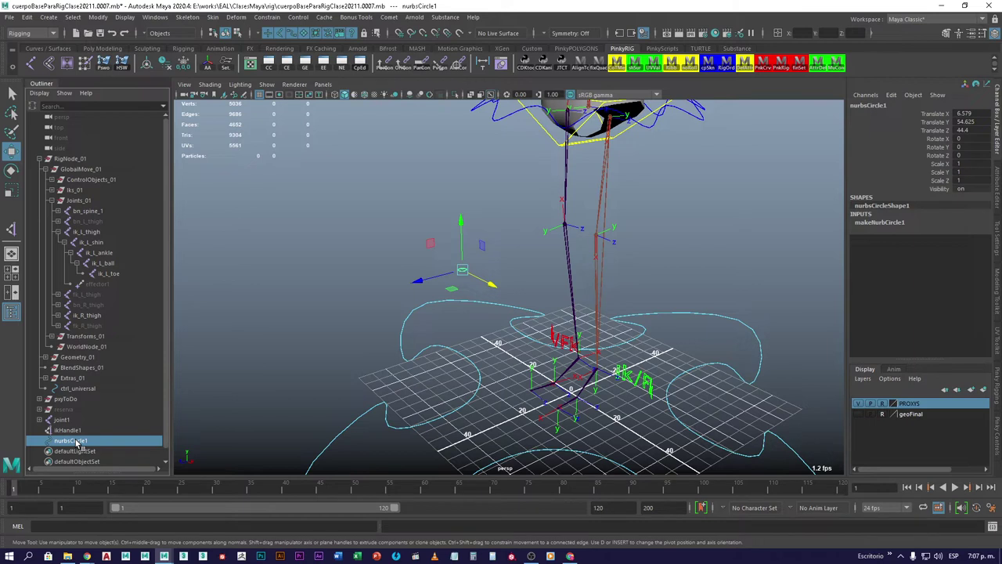
{"action": "left_click", "coordinate": [440, 264]}
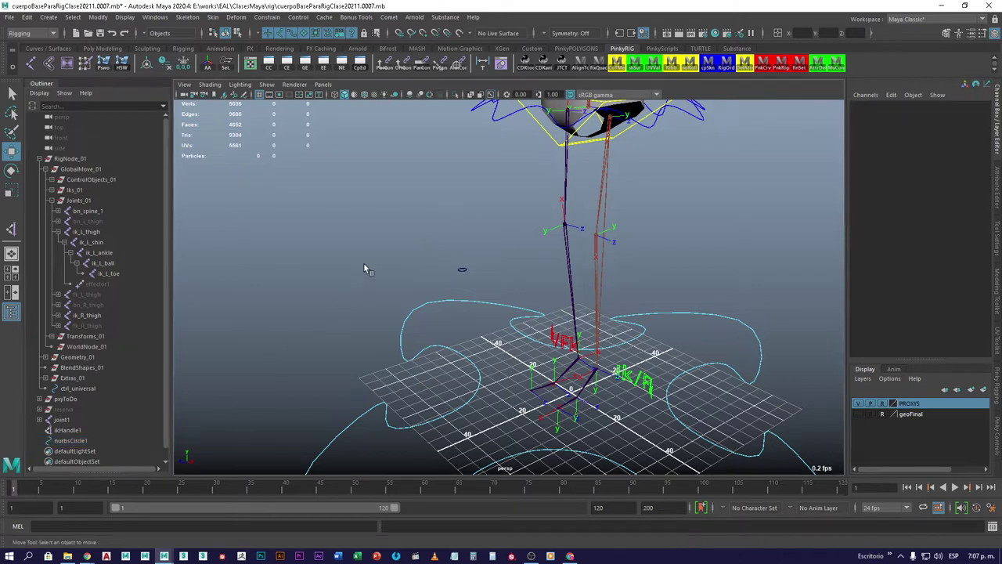
{"action": "left_click_drag", "start_coordinate": [462, 270], "coordinate": [444, 280]}
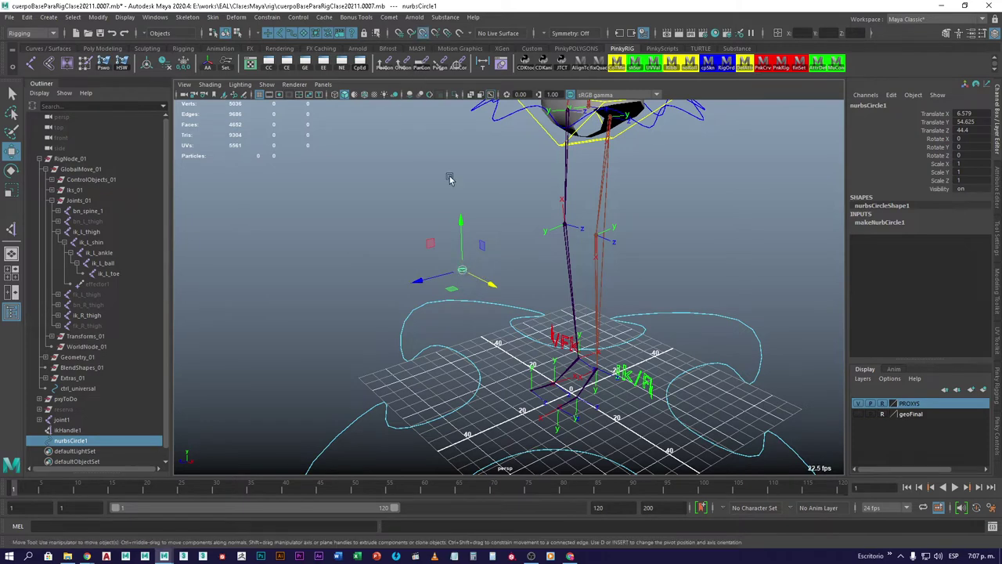
{"action": "left_click_drag", "start_coordinate": [465, 274], "coordinate": [604, 239]}
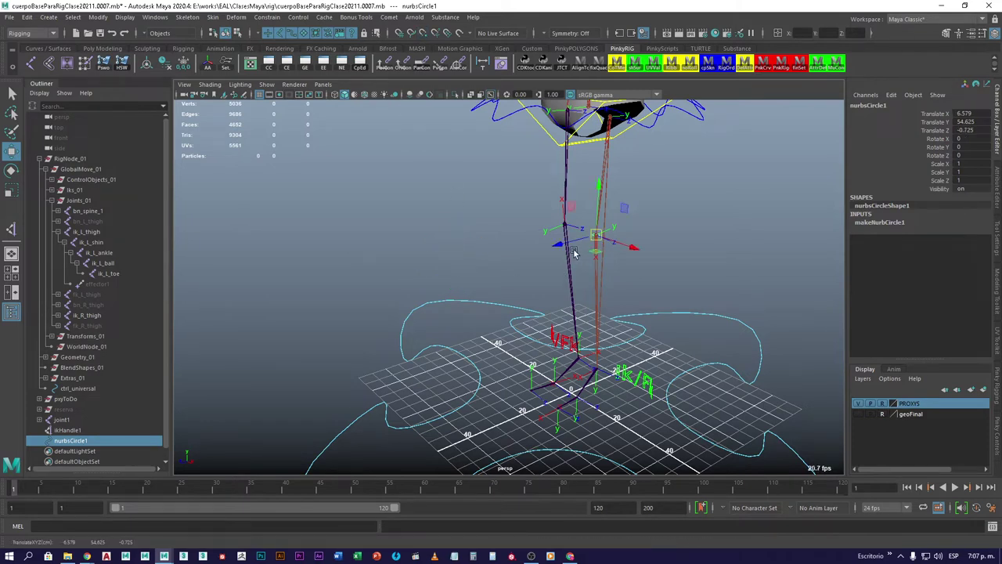
{"action": "left_click_drag", "start_coordinate": [545, 247], "coordinate": [341, 300]}
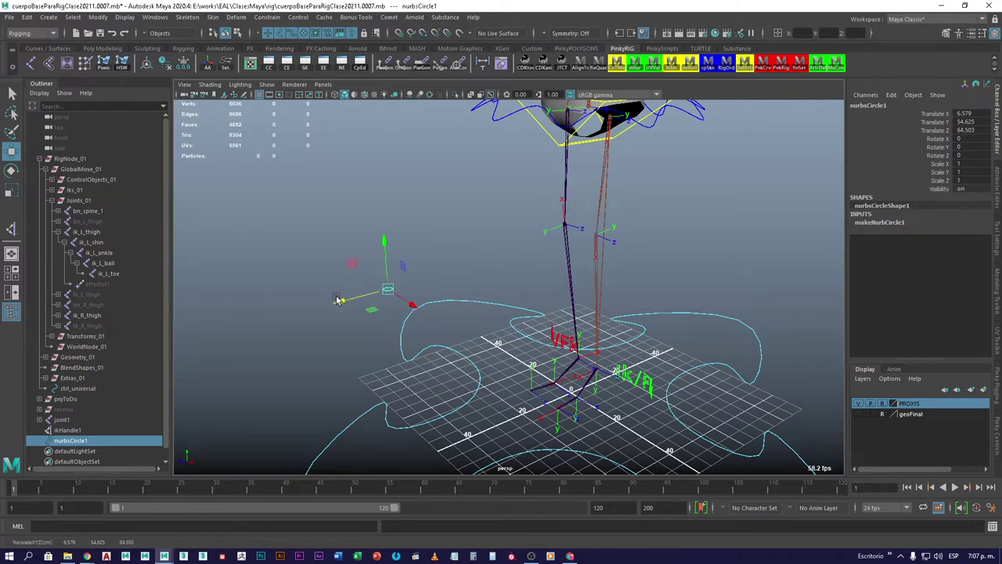
Try to set up a Pole Vector constraint between nurbsCircle1 and ikHandle1 through the constraint options
{"action": "left_click", "coordinate": [69, 430], "text": "ctrl"}
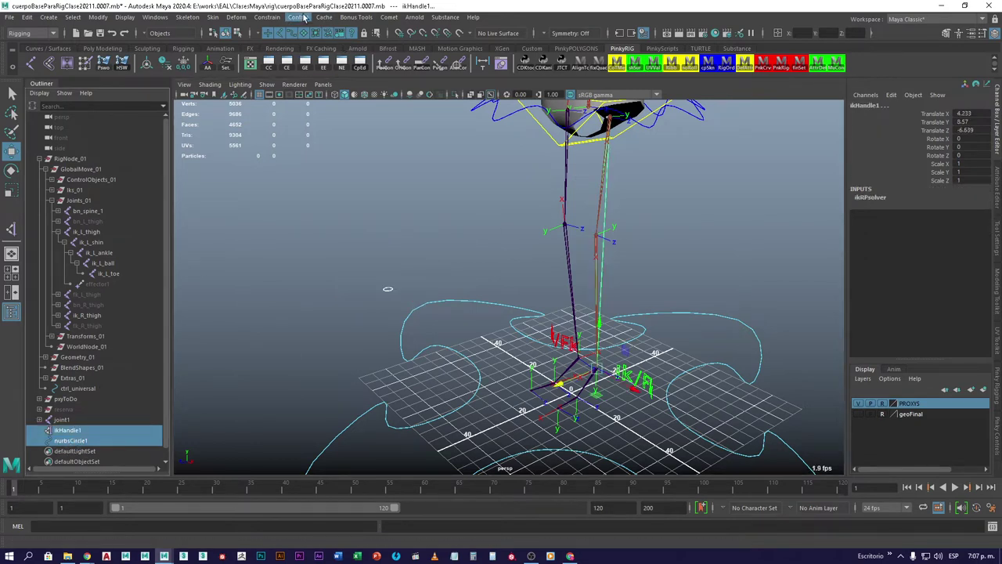
{"action": "left_click", "coordinate": [266, 16]}
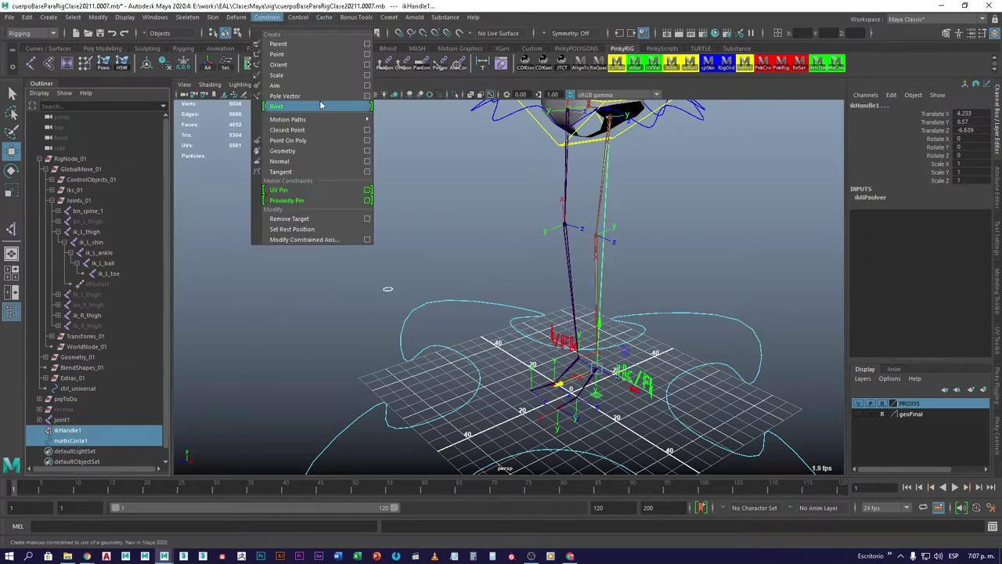
{"action": "left_click", "coordinate": [367, 96]}
{"action": "left_click", "coordinate": [782, 331]}
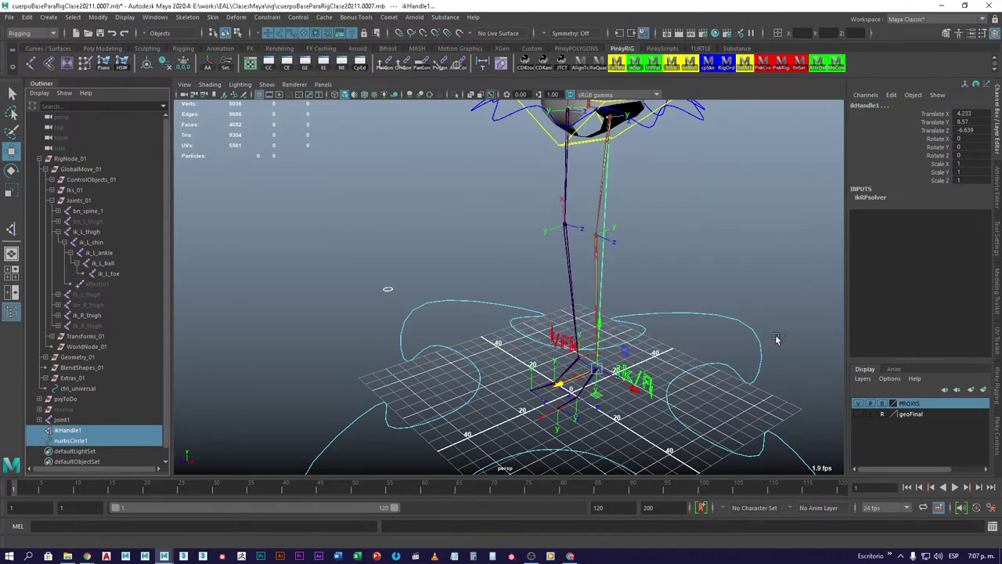
Recheck the rotation values of ik_L_thigh, ik_L_shin and ik_L_ankle with nurbsCircle1 in its new position, and clear the selection
{"action": "left_click", "coordinate": [85, 231]}
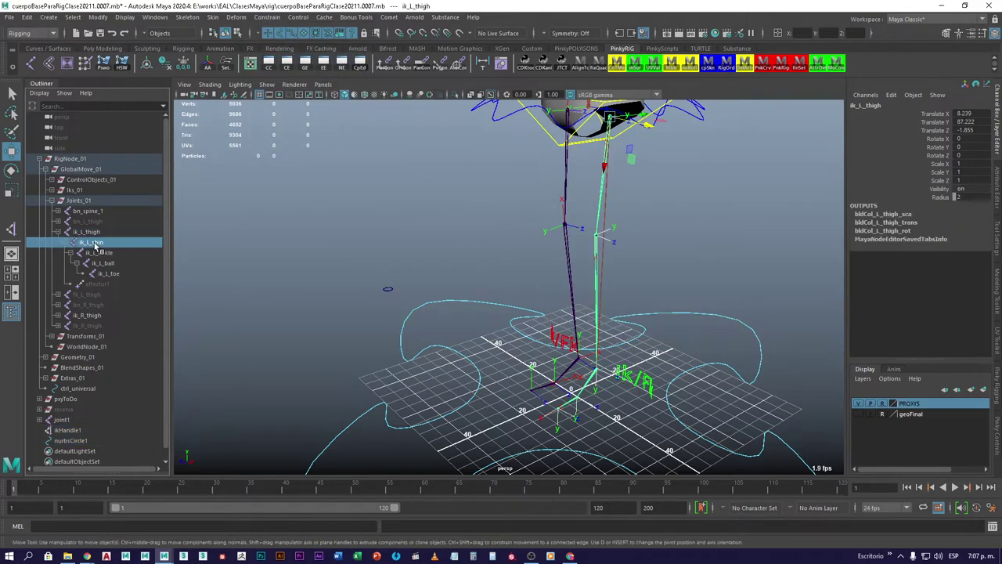
{"action": "left_click", "coordinate": [91, 241]}
{"action": "left_click", "coordinate": [101, 252]}
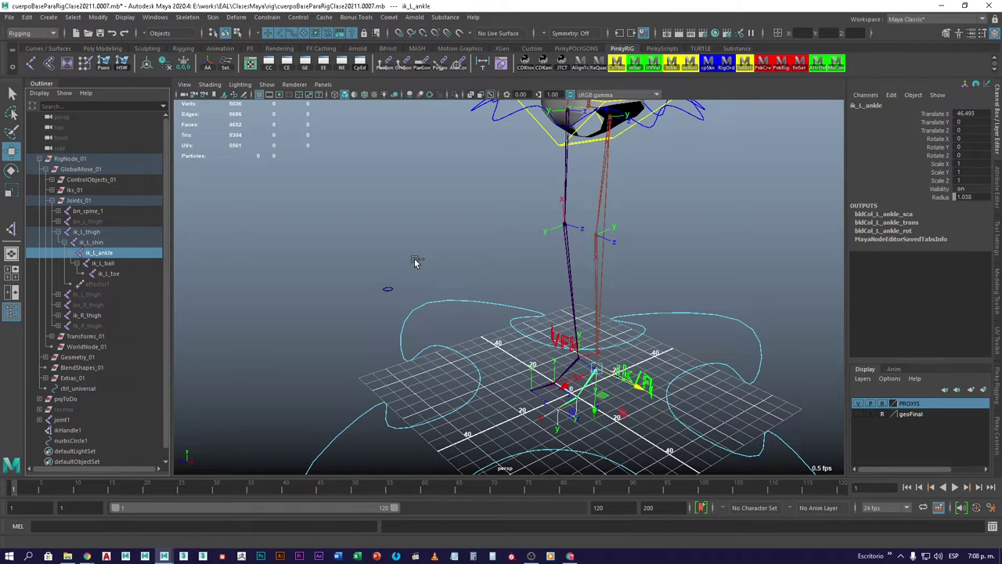
{"action": "left_click", "coordinate": [461, 224]}
{"action": "left_click_drag", "start_coordinate": [543, 224], "coordinate": [462, 258], "text": "alt"}
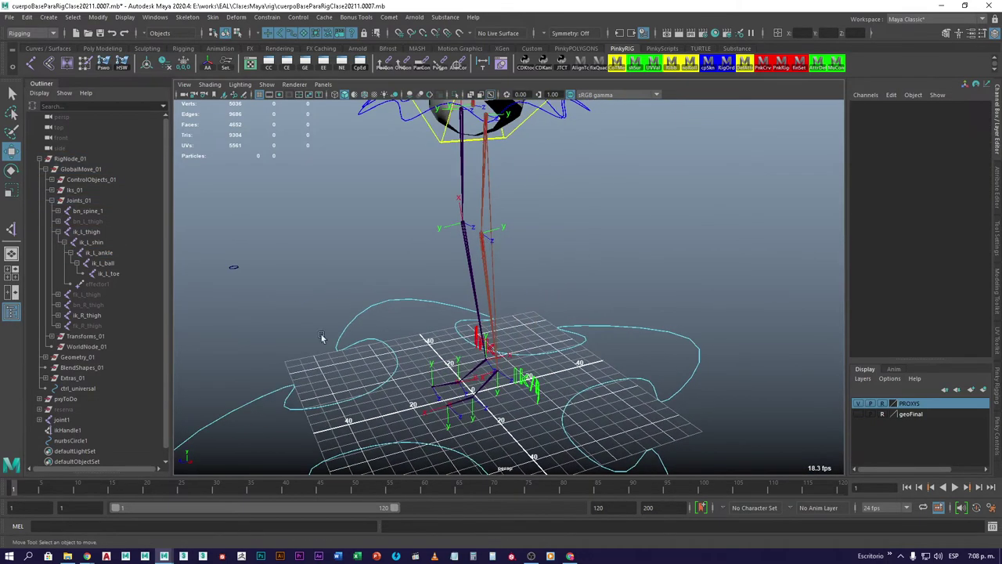
Try bending the left leg by moving ikHandle1 up about 43 units, and undo the move
{"action": "left_click", "coordinate": [80, 431]}
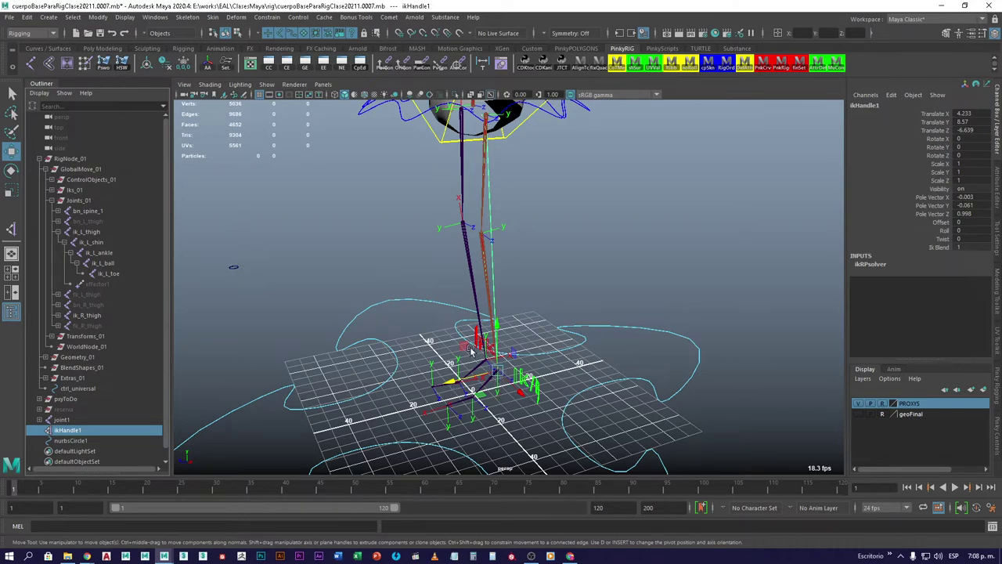
{"action": "left_click_drag", "start_coordinate": [469, 350], "coordinate": [430, 218]}
{"action": "key", "text": "ctrl+z"}
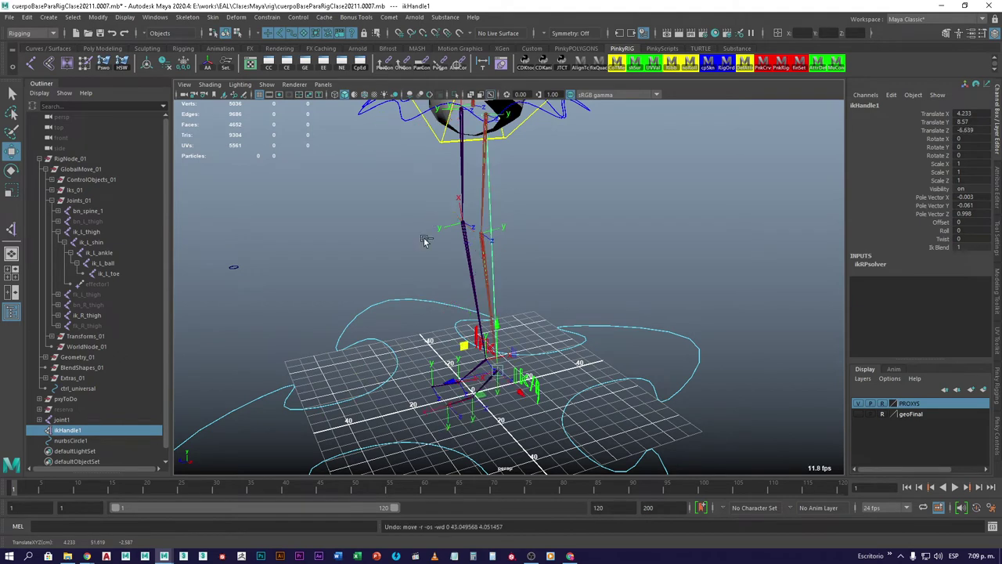
Rename ikHandle1 as ikRp_L_leg and copy the new name
{"action": "double_click", "coordinate": [75, 432]}
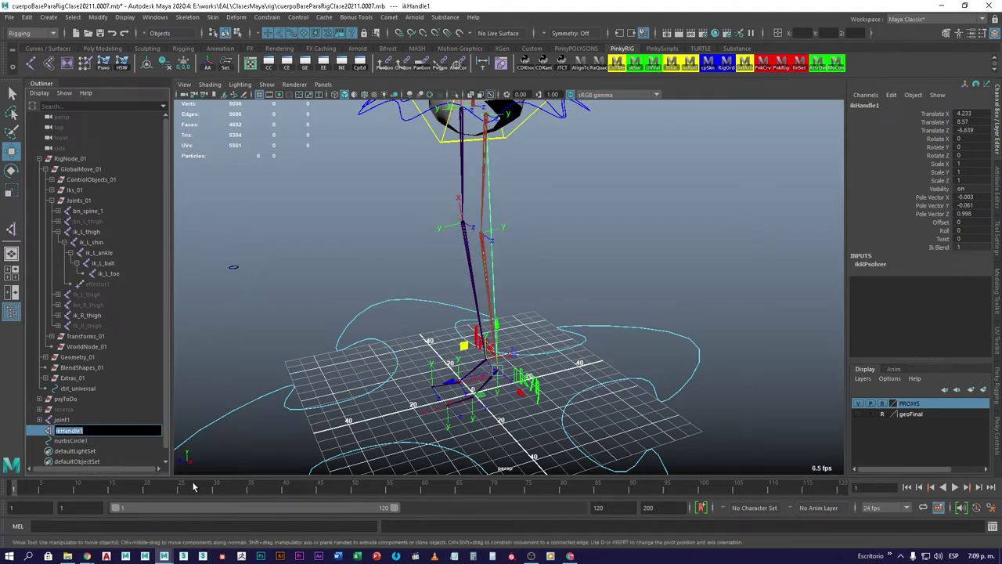
{"action": "type", "text": "ikRp_l_leg"}
{"action": "key", "text": "shift+Home"}
{"action": "key", "text": "ctrl+c"}
{"action": "key", "text": "Return"}
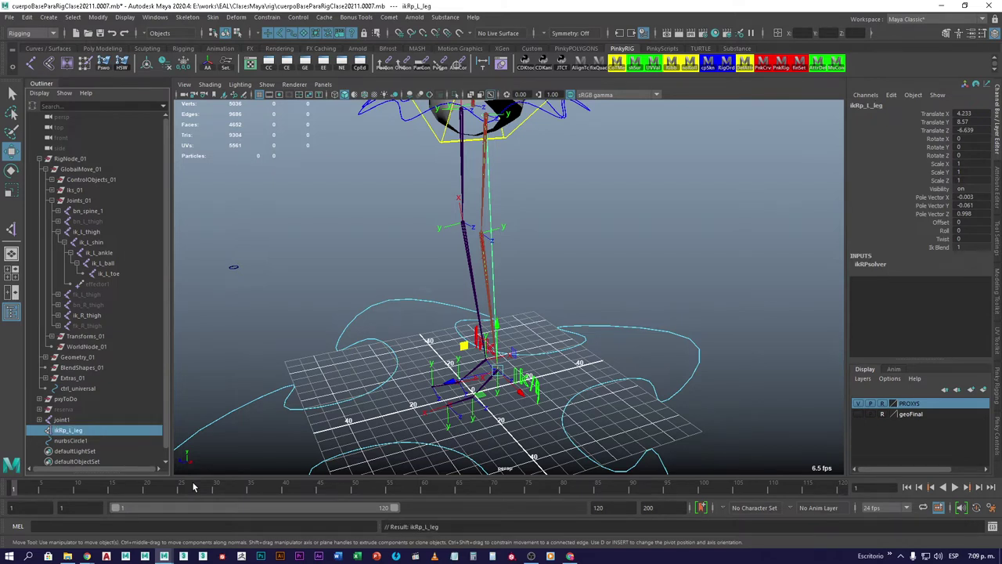
Rename effector1 under ik_L_shin as ikRpEff_L_leg, reusing the copied name, and select nurbsCircle1
{"action": "left_click", "coordinate": [92, 284]}
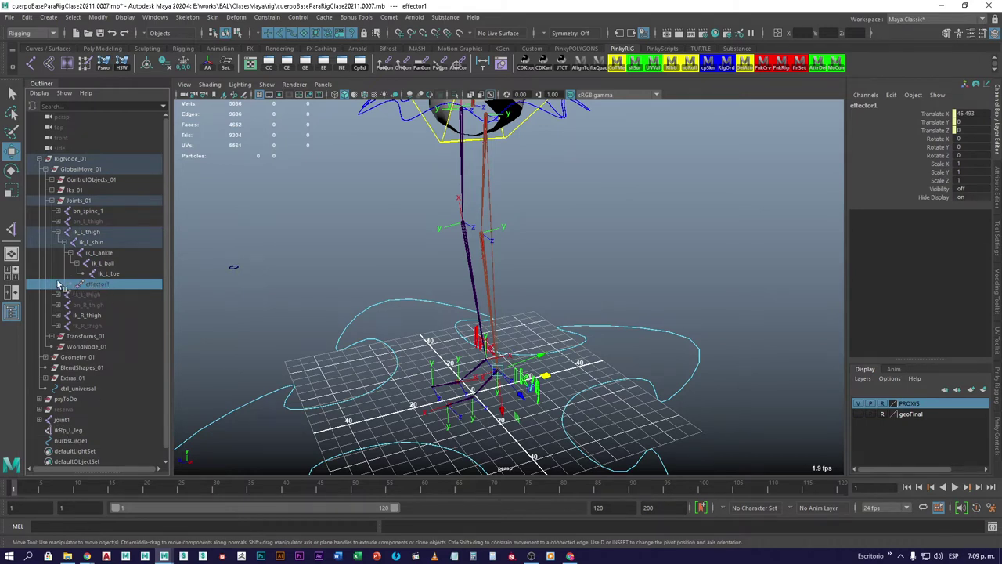
{"action": "double_click", "coordinate": [100, 285]}
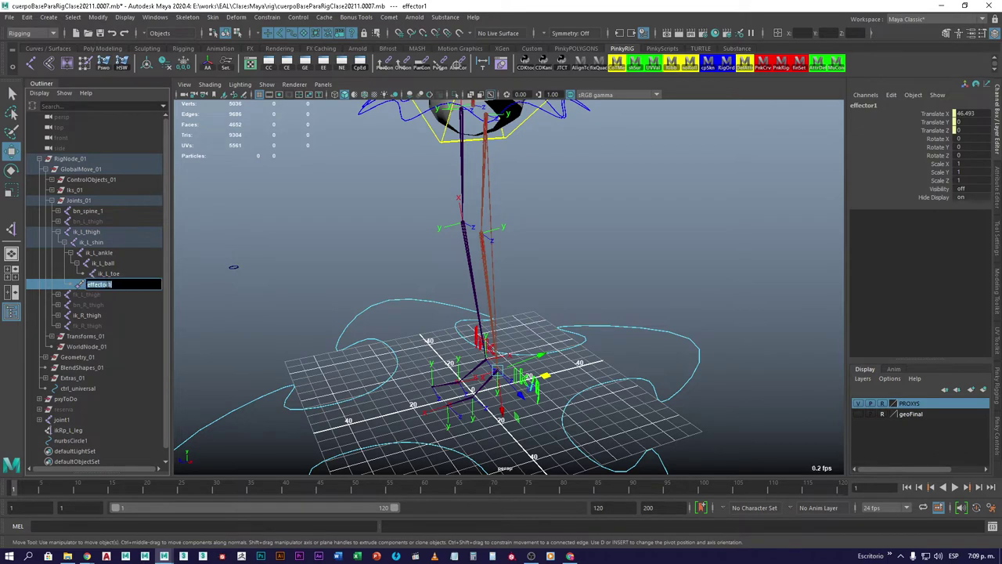
{"action": "key", "text": "ctrl+v"}
{"action": "key", "text": "Left"}
{"action": "key", "text": "Left"}
{"action": "key", "text": "Left"}
{"action": "key", "text": "Left"}
{"action": "type", "text": "Eff"}
{"action": "key", "text": "Return"}
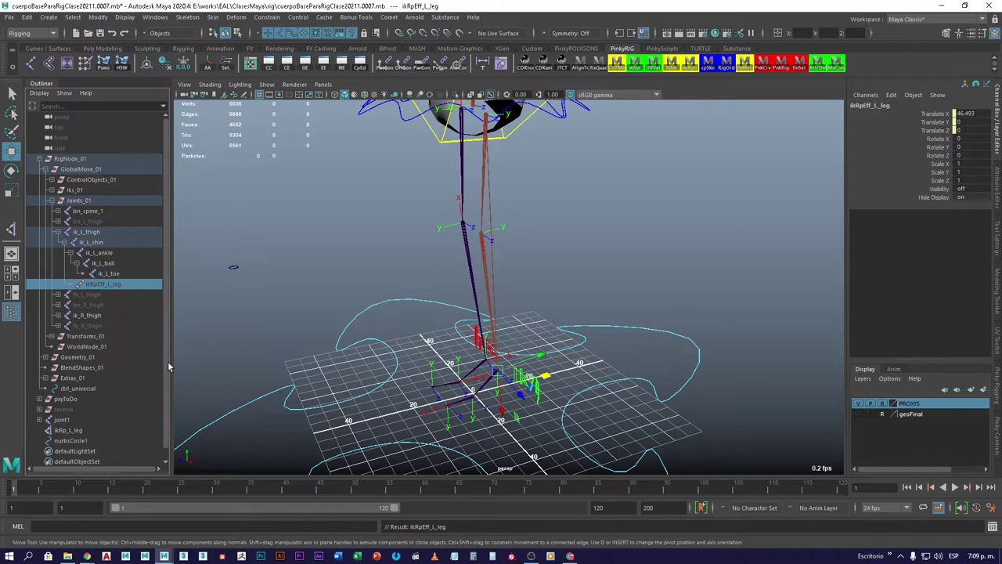
{"action": "left_click", "coordinate": [72, 440]}
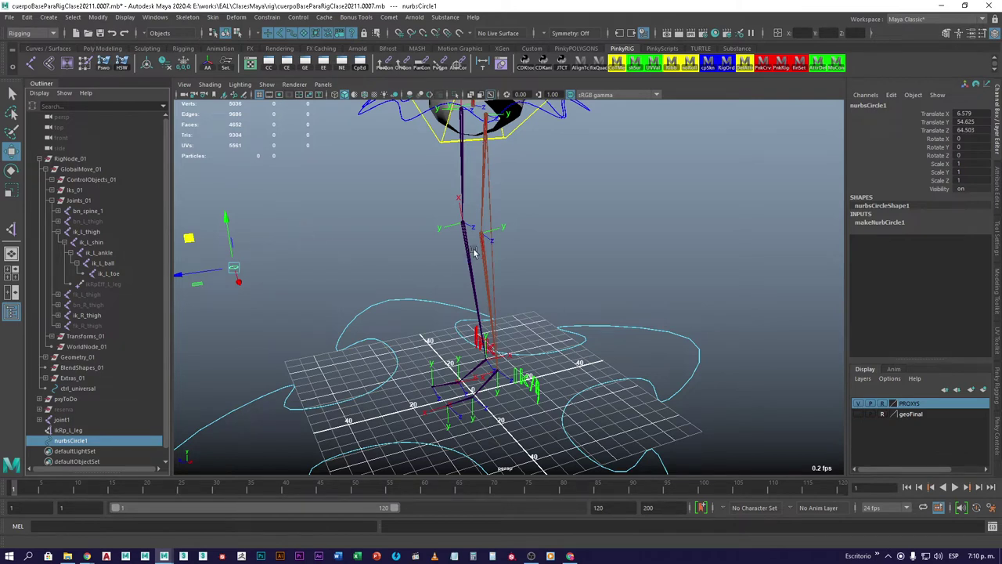
Select the ik_L_thigh joint to bring out the left IK leg chain and switch to the Modeling menu set
{"action": "left_click", "coordinate": [335, 259]}
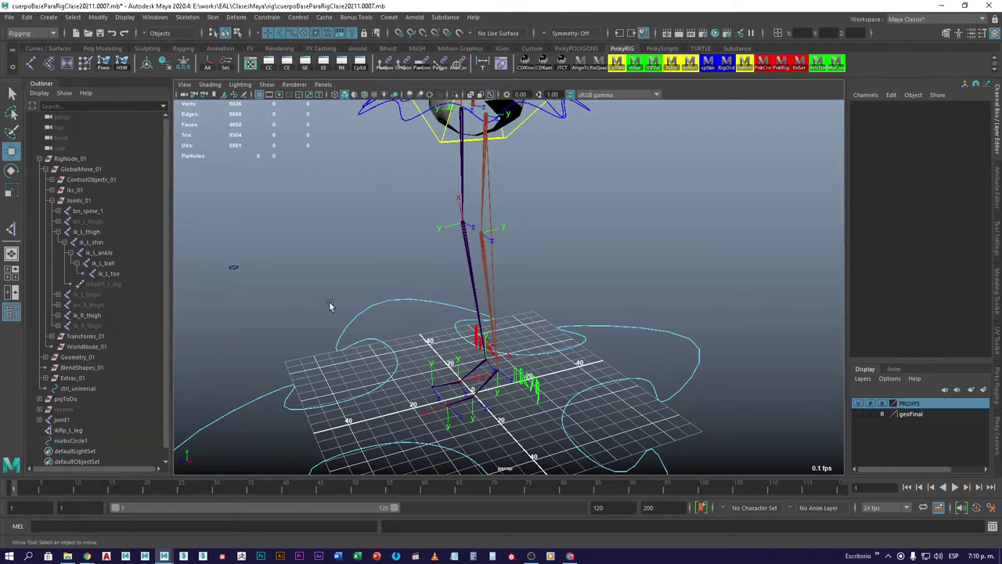
{"action": "left_click", "coordinate": [84, 233]}
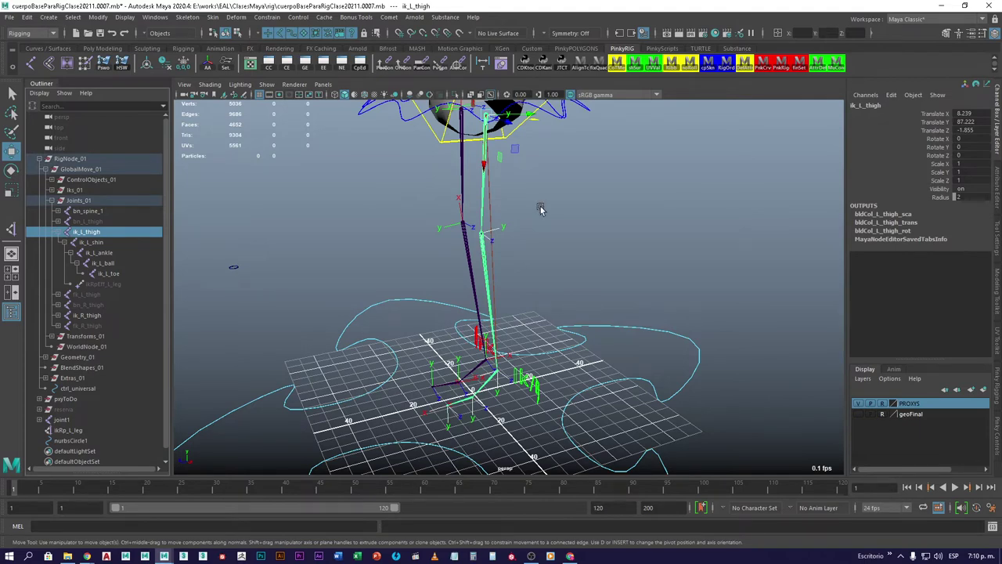
{"action": "key", "text": "f"}
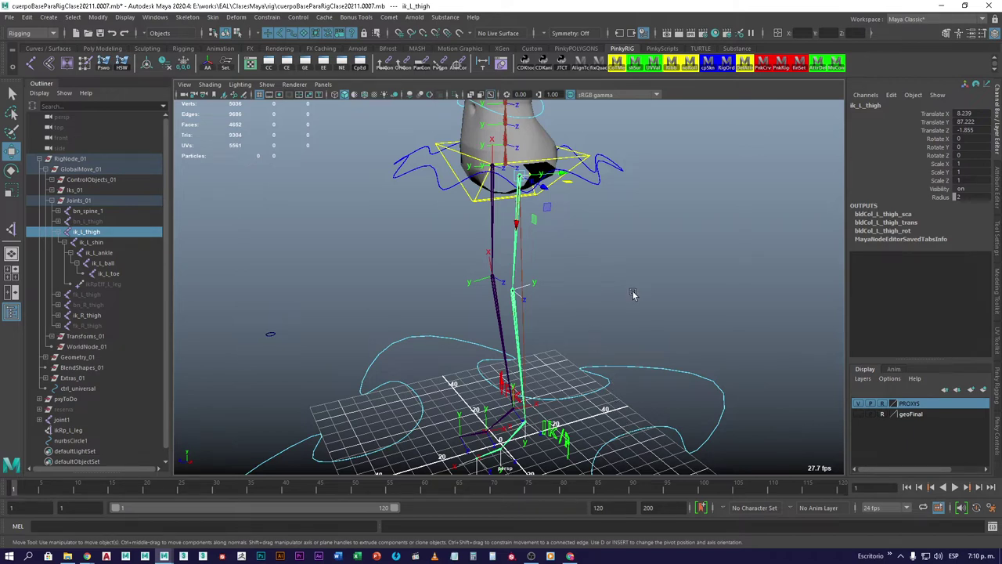
{"action": "left_click", "coordinate": [37, 35]}
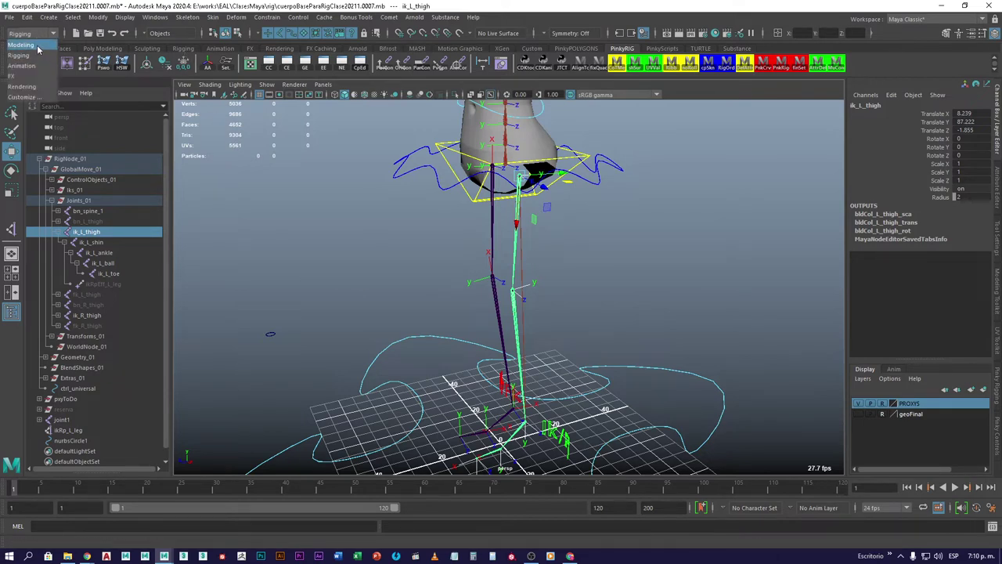
{"action": "left_click", "coordinate": [36, 45]}
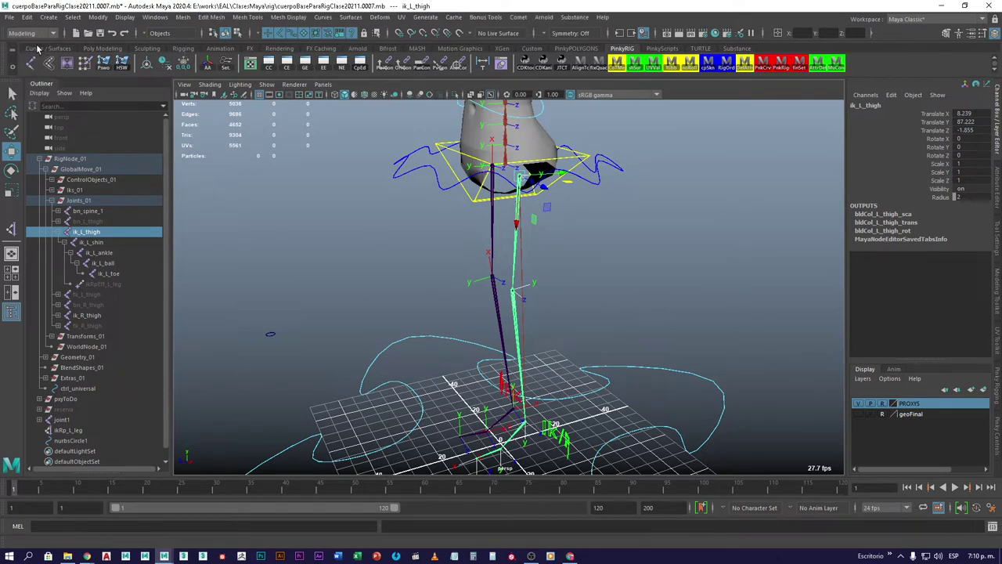
Create a triangular polygon with its vertices snapped to the ik_L_thigh, ik_L_shin and ik_L_ankle joints
{"action": "left_click", "coordinate": [221, 18]}
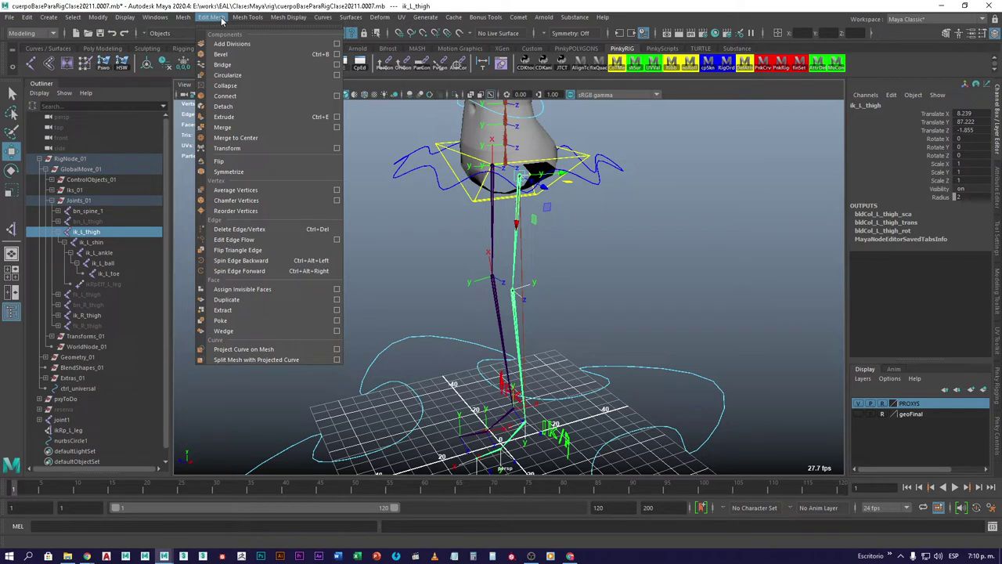
{"action": "mouse_move", "coordinate": [243, 23]}
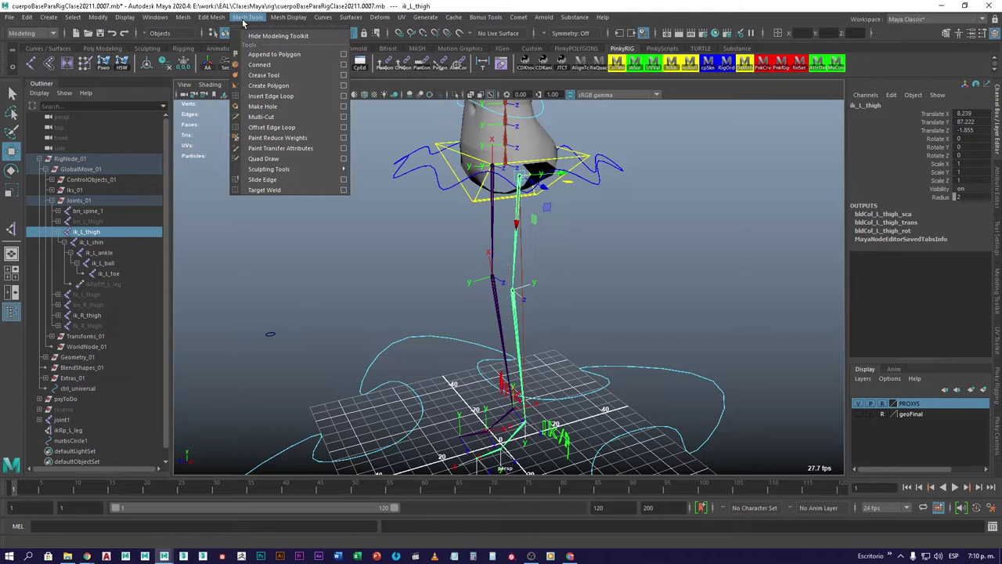
{"action": "left_click", "coordinate": [284, 89]}
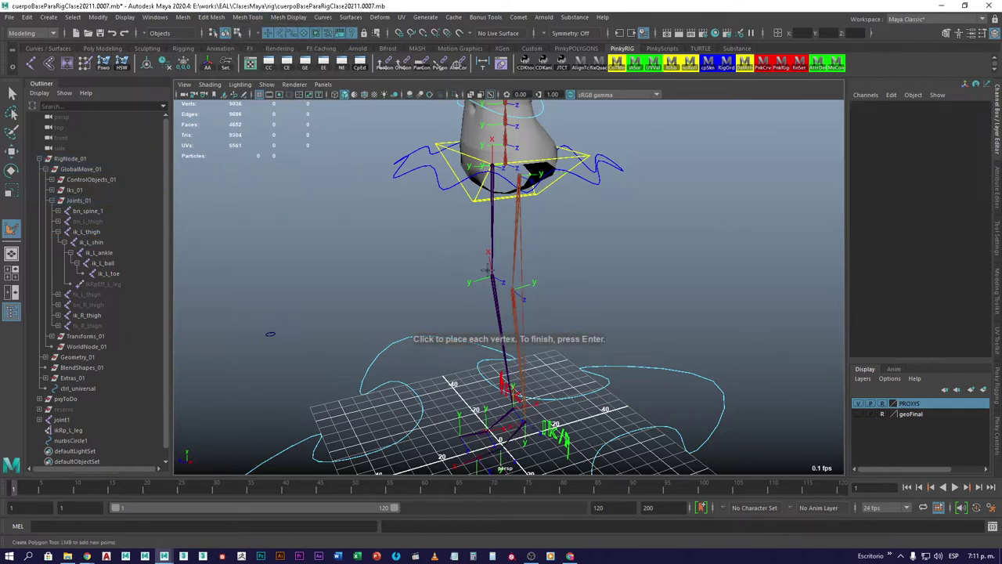
{"action": "key", "text": "v"}
{"action": "left_click", "coordinate": [517, 179]}
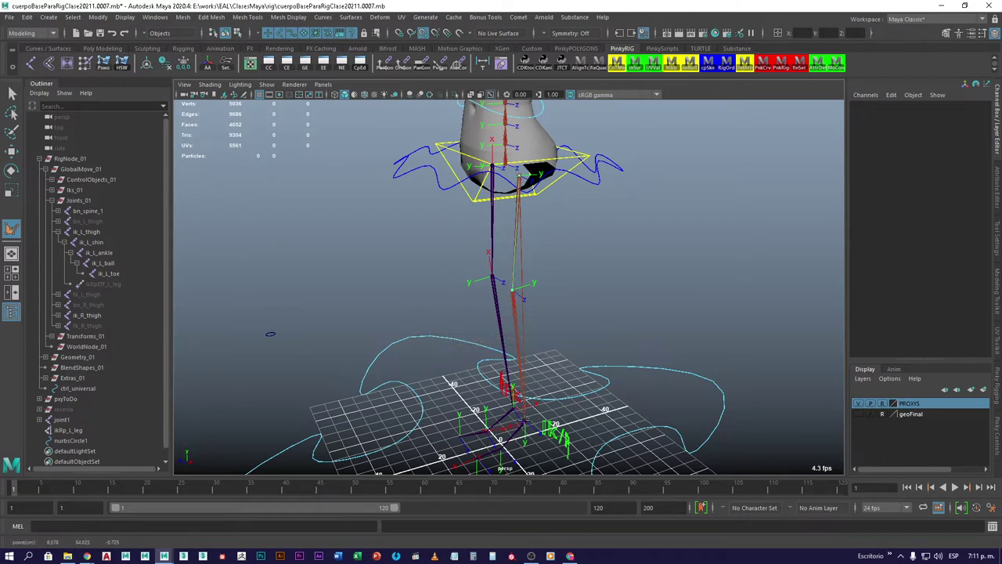
{"action": "left_click", "coordinate": [523, 414]}
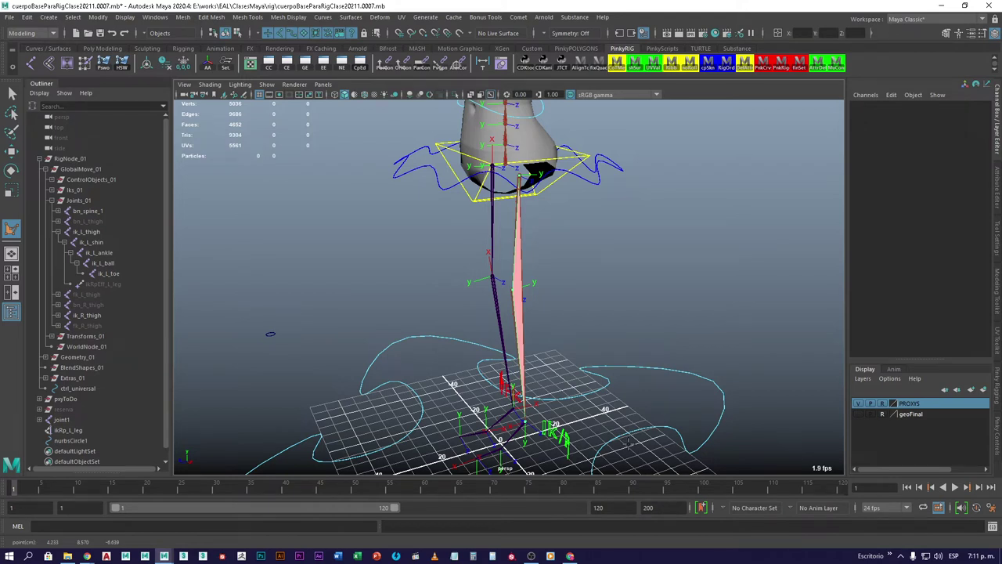
{"action": "key", "text": "w"}
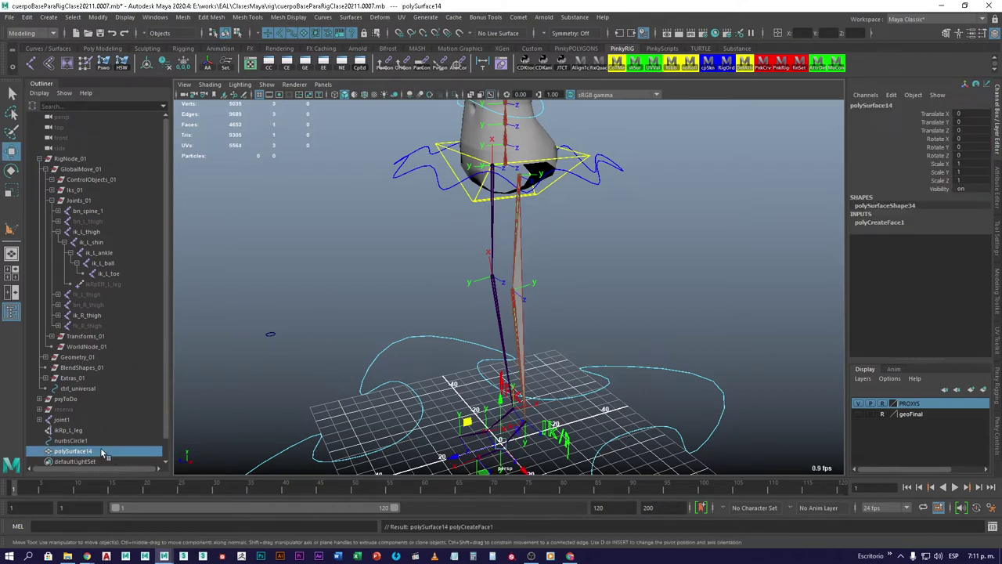
Select the triangle's vertex at the left knee and set the Move tool's axis orientation to Normal
{"action": "left_click", "coordinate": [607, 293]}
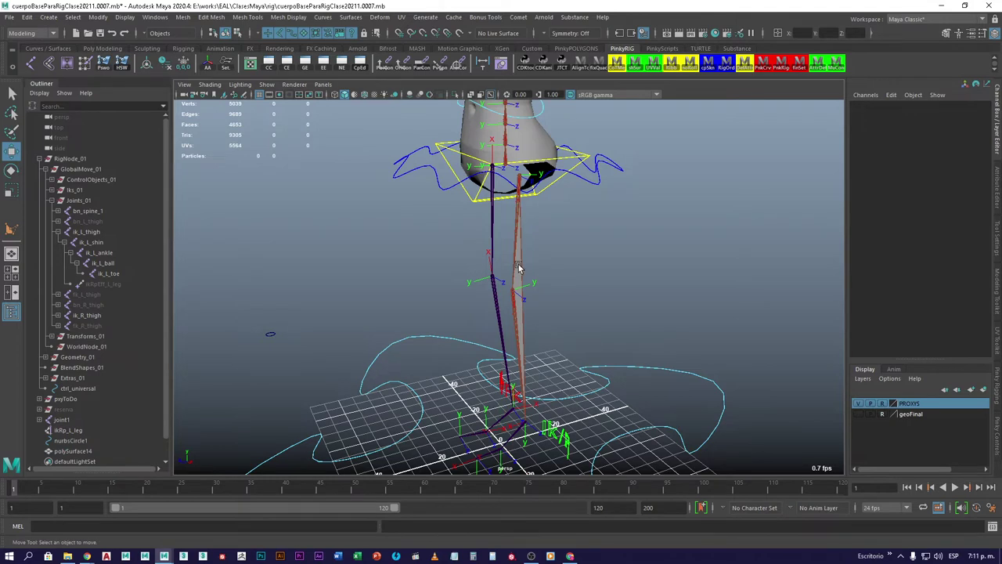
{"action": "left_click", "coordinate": [74, 451]}
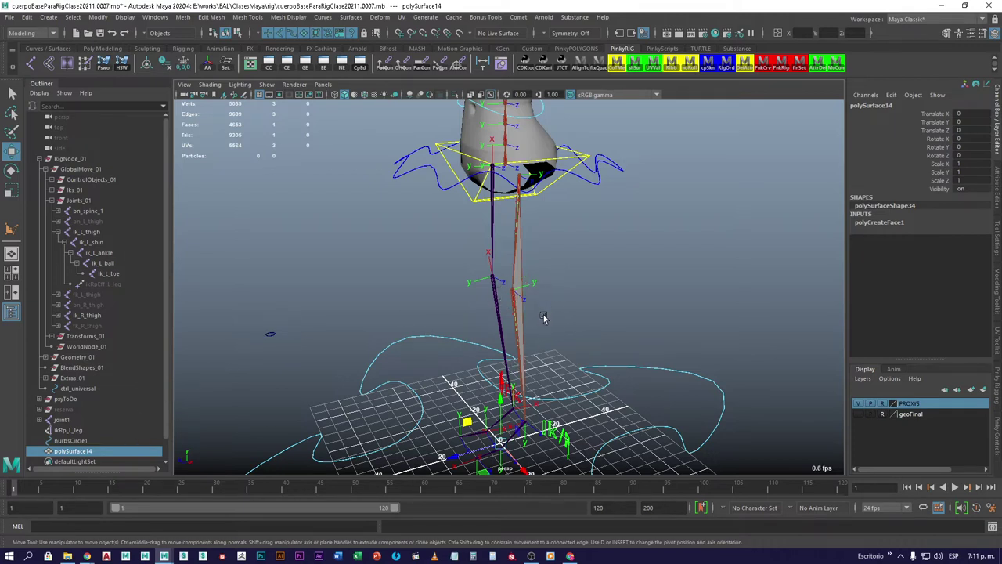
{"action": "left_click_drag", "start_coordinate": [548, 298], "coordinate": [532, 295], "text": "alt"}
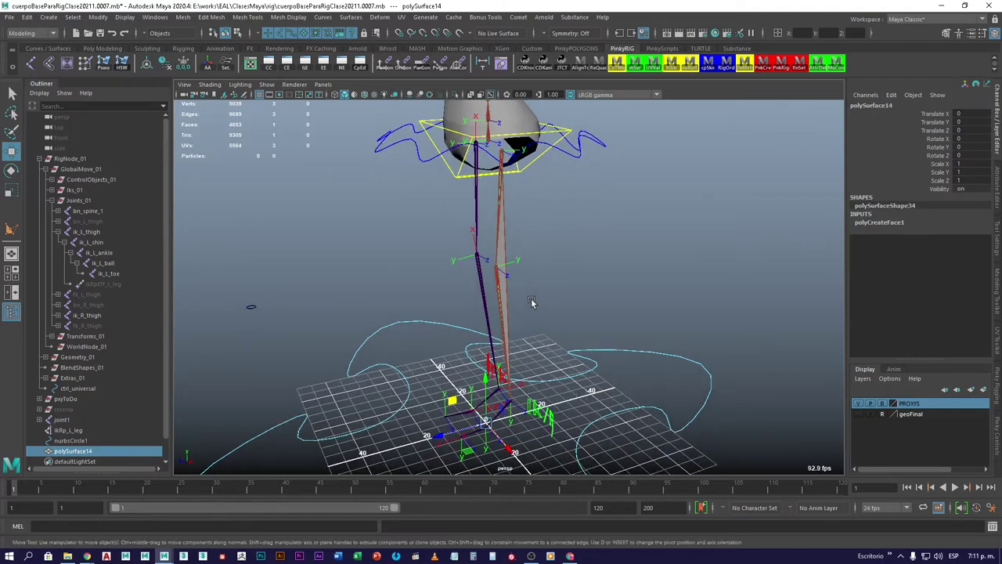
{"action": "right_click", "coordinate": [630, 211]}
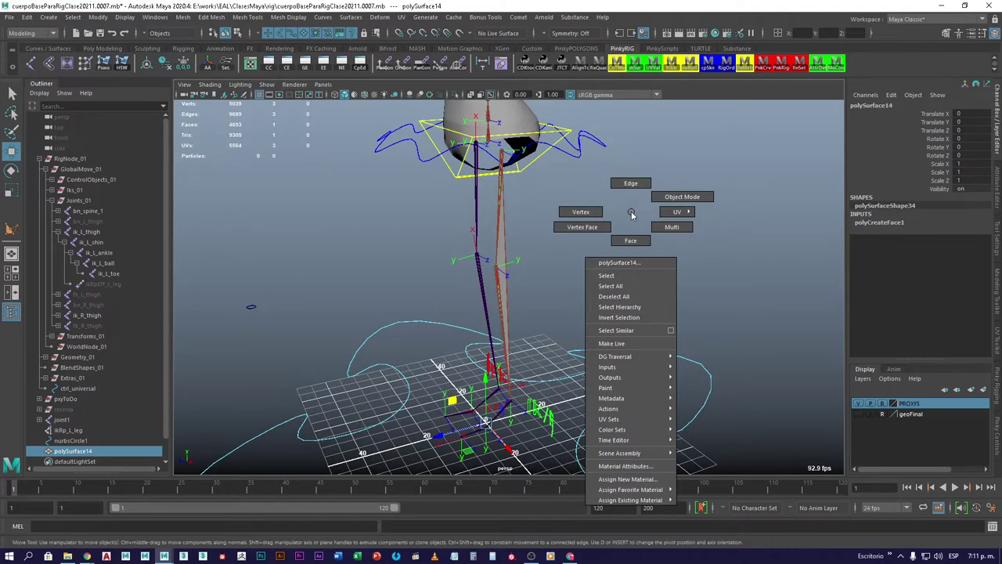
{"action": "left_click", "coordinate": [580, 216]}
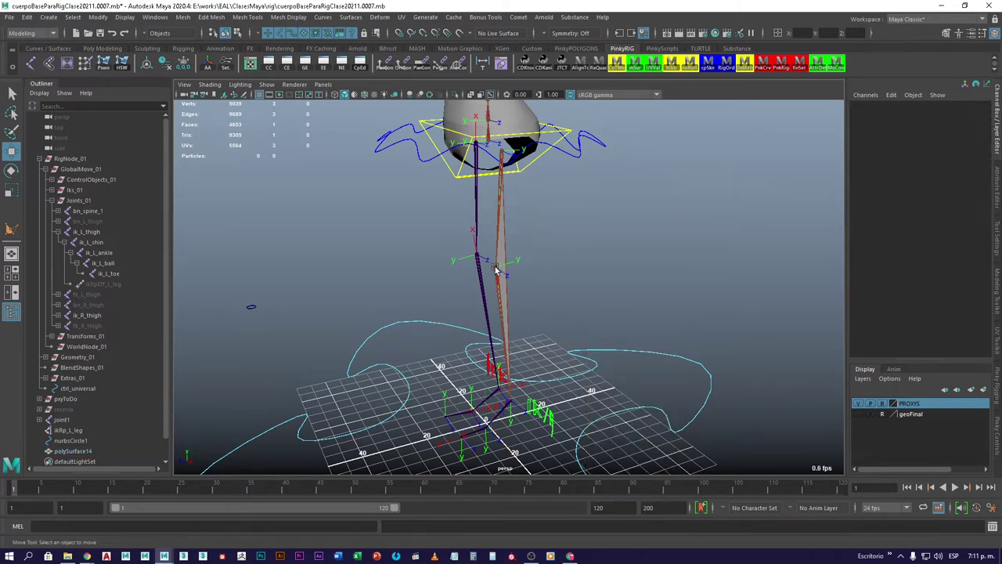
{"action": "left_click", "coordinate": [496, 270]}
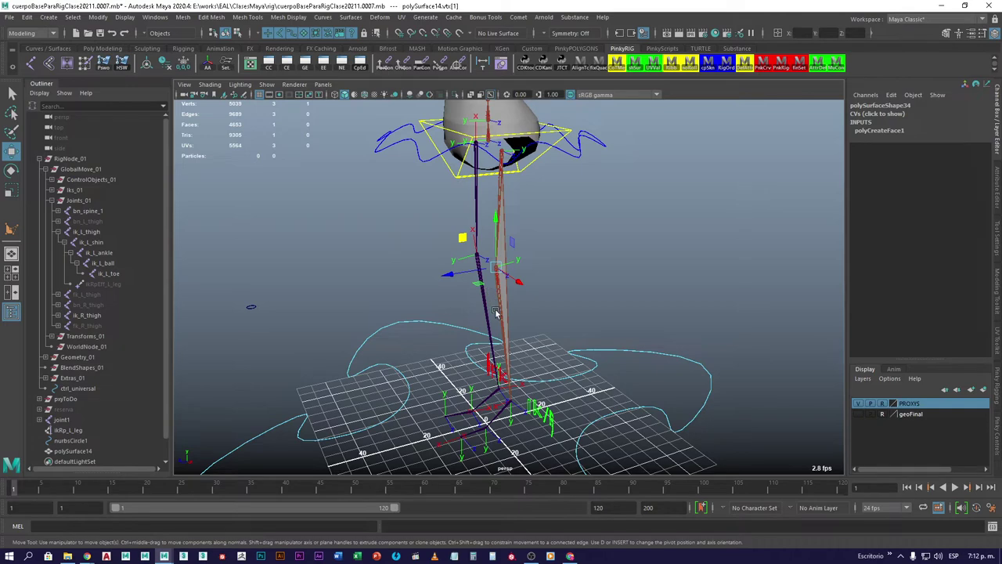
{"action": "double_click", "coordinate": [13, 153]}
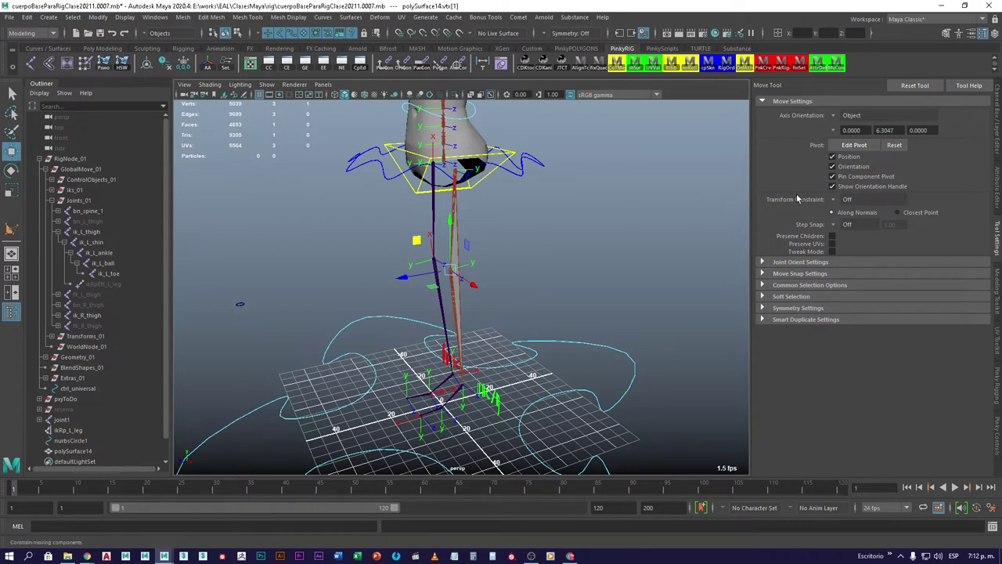
{"action": "left_click", "coordinate": [834, 116]}
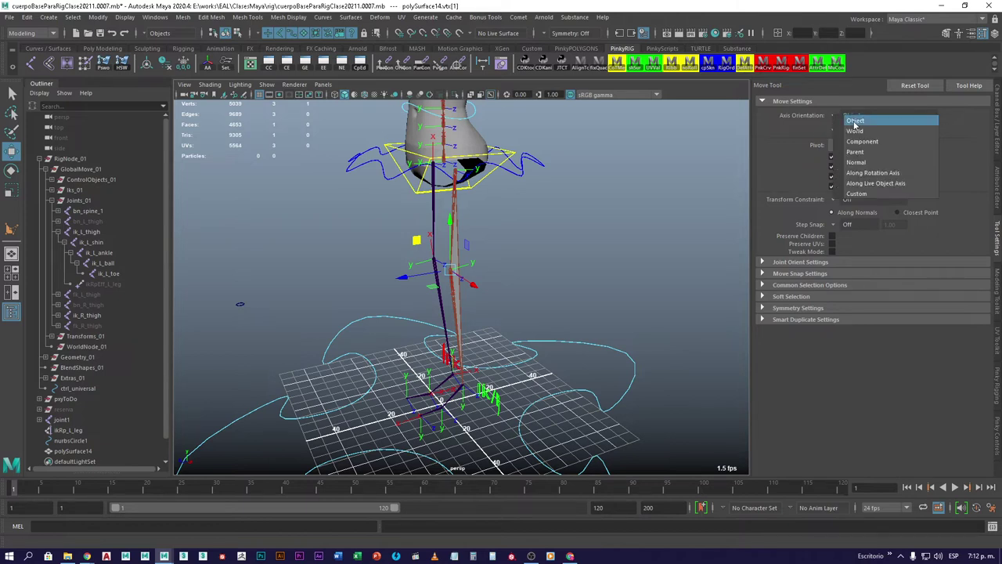
{"action": "left_click", "coordinate": [864, 165]}
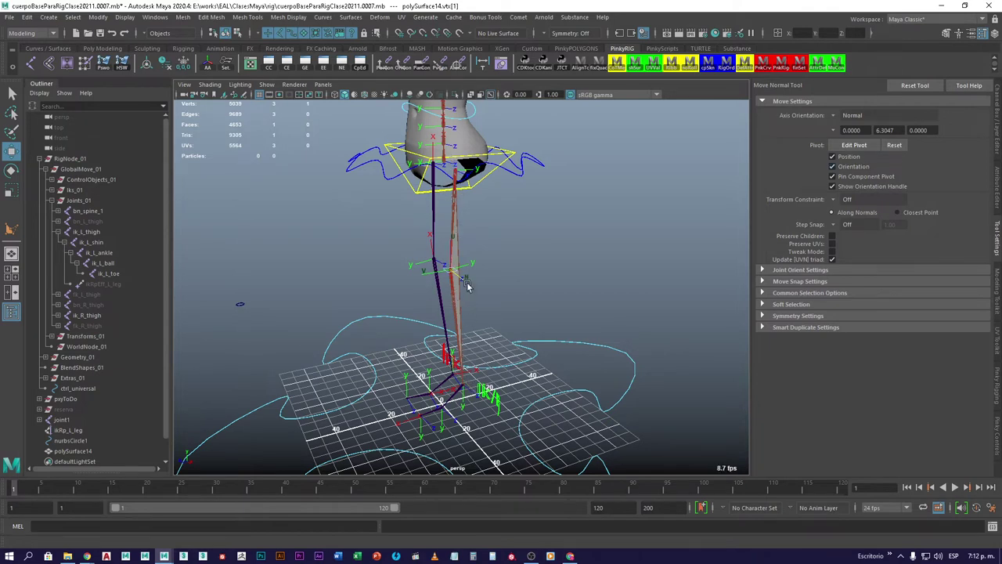
Move the triangle's knee vertex forward along its V axis, within the leg plane, until it is close to nurbsCircle1
{"action": "scroll", "coordinate": [429, 288], "scroll_direction": "up", "scroll_amount": 5}
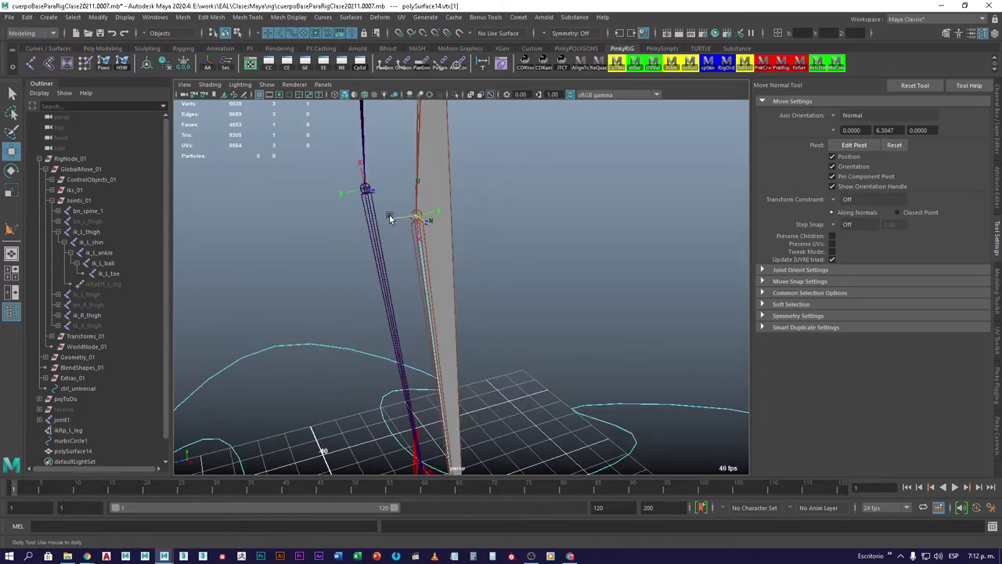
{"action": "left_click_drag", "start_coordinate": [389, 218], "coordinate": [154, 257]}
{"action": "scroll", "coordinate": [329, 288], "scroll_direction": "down", "scroll_amount": 3}
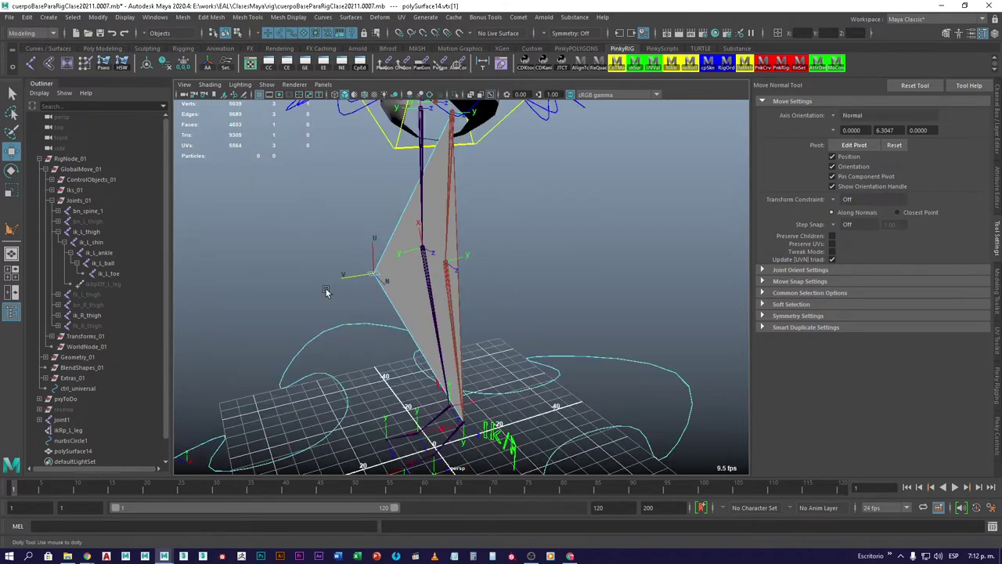
{"action": "middle_click_drag", "start_coordinate": [384, 308], "coordinate": [418, 274], "text": "alt"}
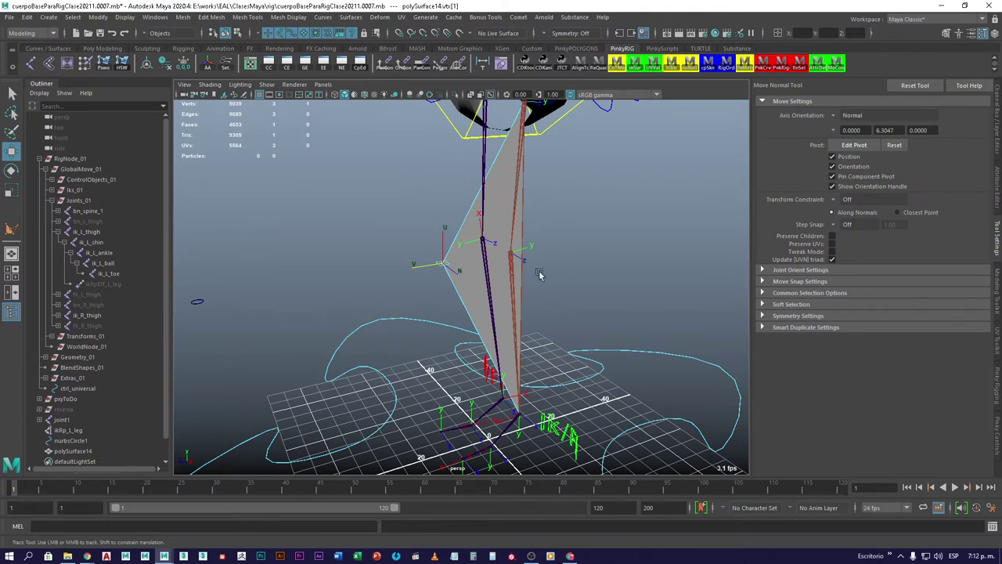
{"action": "left_click_drag", "start_coordinate": [337, 281], "coordinate": [233, 310]}
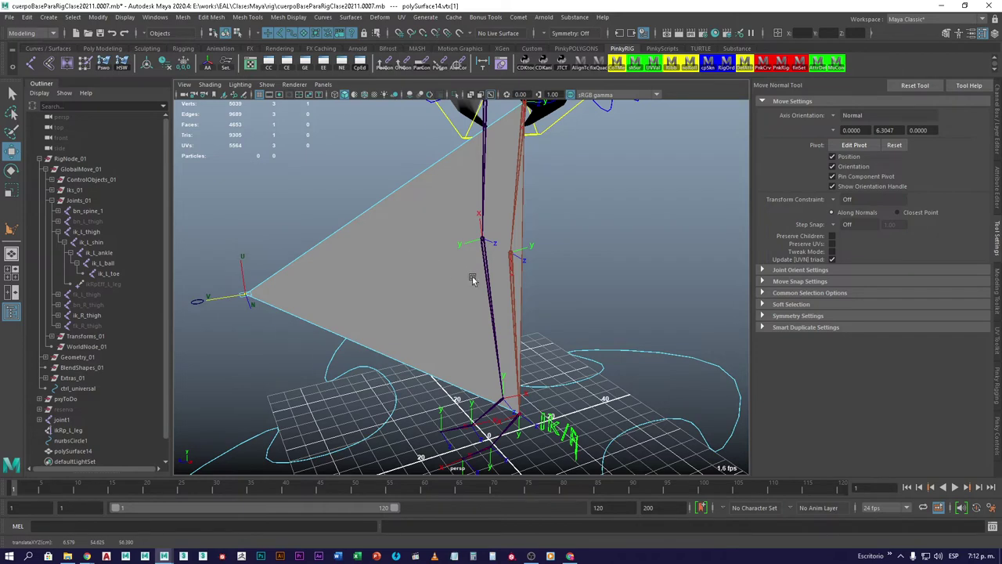
Examine the extended triangle's alignment with the left leg joints in the top and perspective views
{"action": "left_click_drag", "start_coordinate": [472, 280], "coordinate": [487, 313], "text": "alt"}
{"action": "key", "text": "space"}
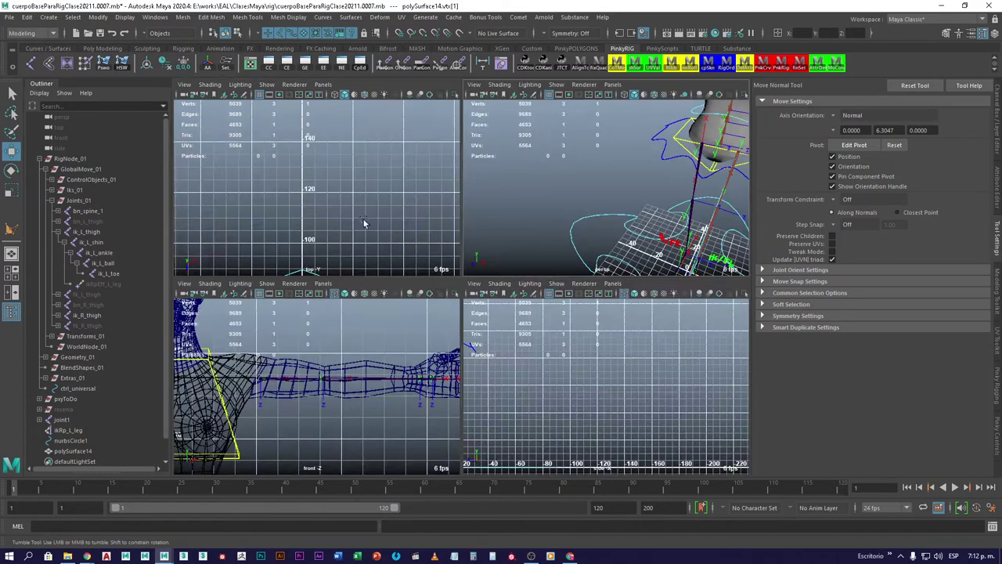
{"action": "key", "text": "space"}
{"action": "key", "text": "f"}
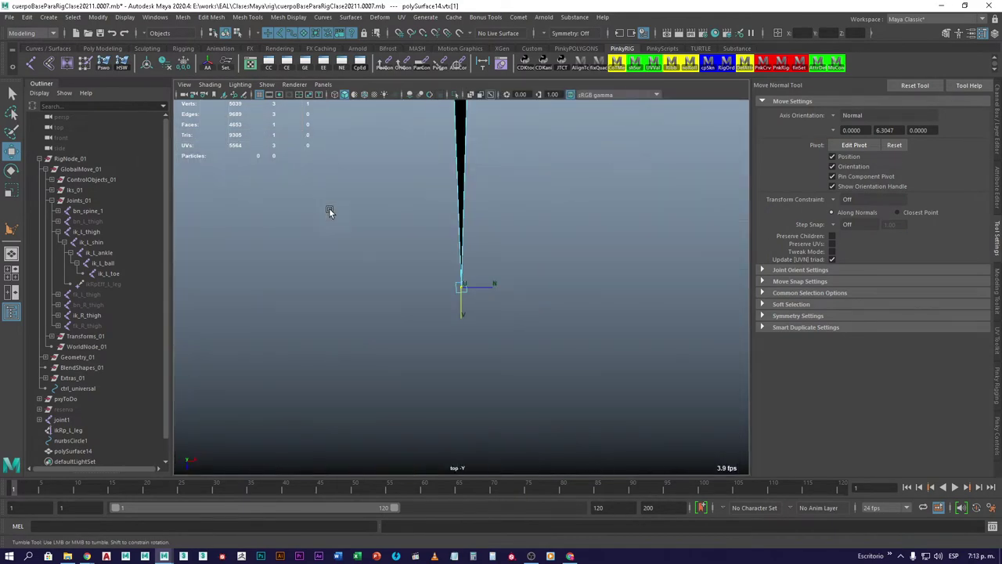
{"action": "scroll", "coordinate": [465, 240], "scroll_direction": "down", "scroll_amount": 10}
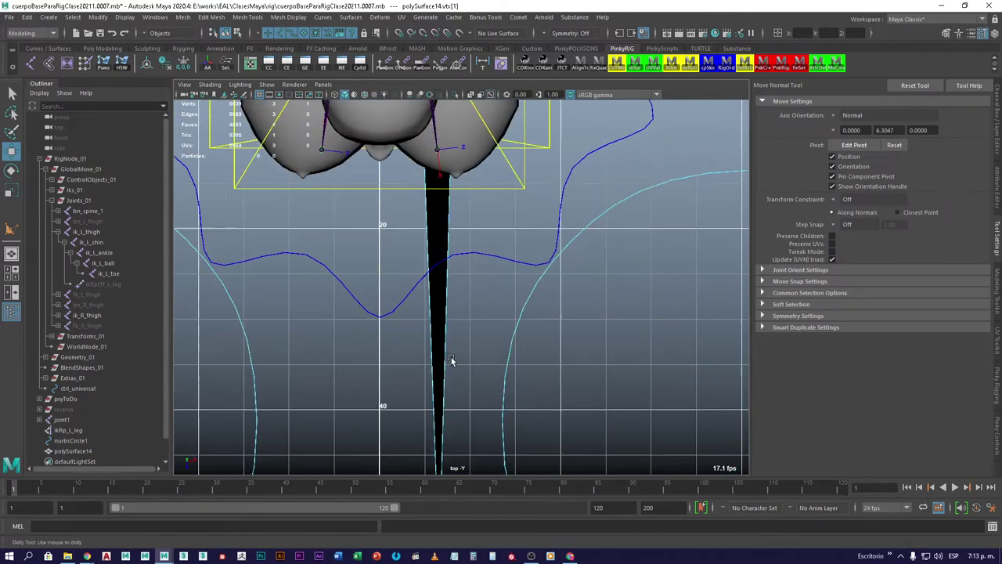
{"action": "scroll", "coordinate": [474, 200], "scroll_direction": "up", "scroll_amount": 10}
{"action": "middle_click_drag", "start_coordinate": [436, 155], "coordinate": [437, 230], "text": "alt"}
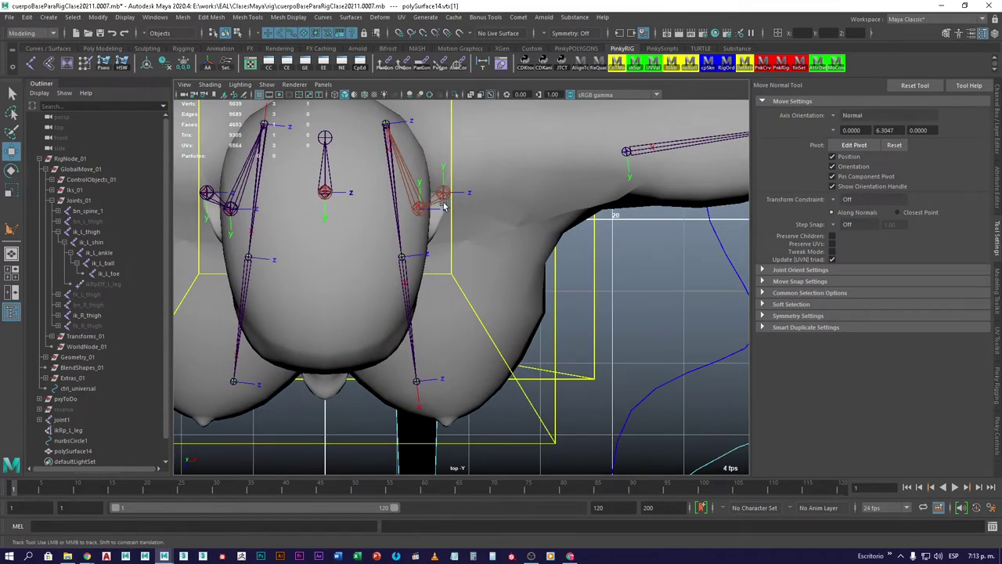
{"action": "scroll", "coordinate": [445, 235], "scroll_direction": "down", "scroll_amount": 6}
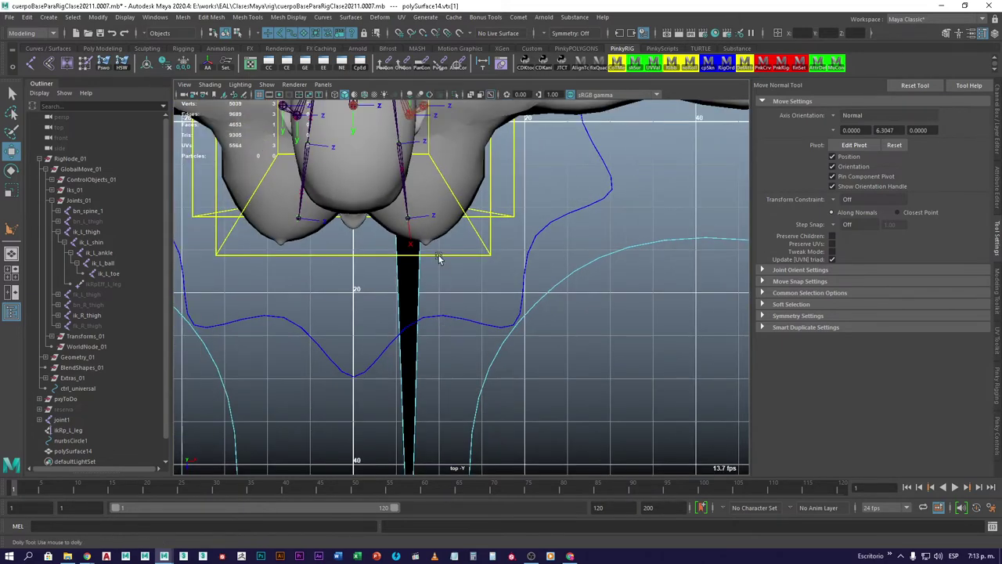
{"action": "scroll", "coordinate": [439, 260], "scroll_direction": "down", "scroll_amount": 3}
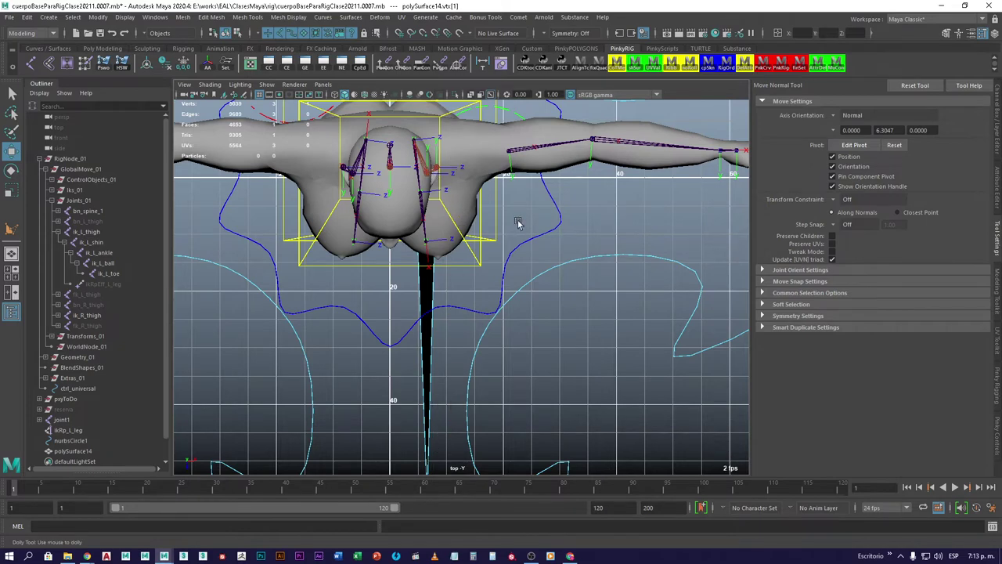
{"action": "key", "text": "space"}
{"action": "key", "text": "space"}
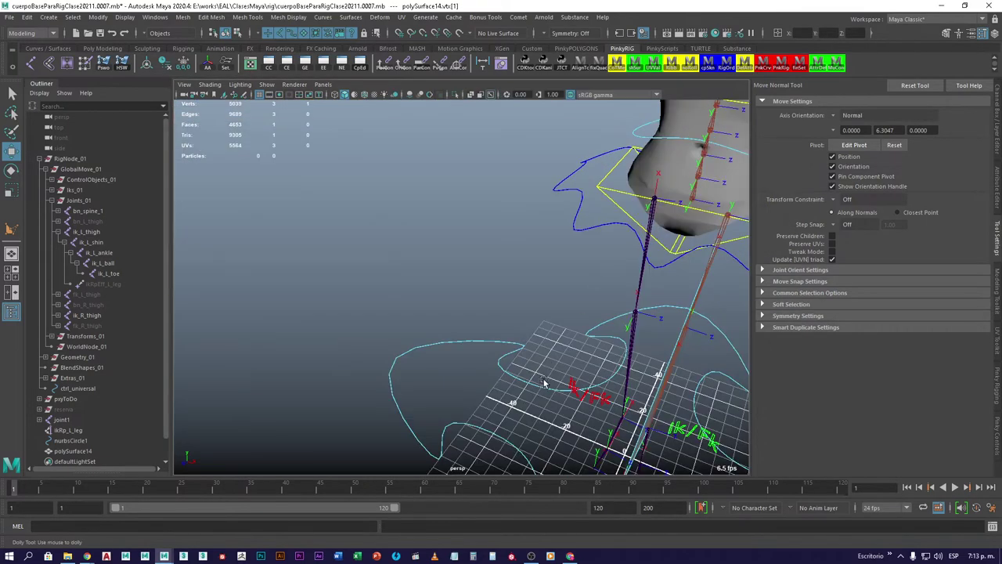
{"action": "middle_click_drag", "start_coordinate": [516, 223], "coordinate": [517, 269], "text": "alt"}
{"action": "left_click_drag", "start_coordinate": [517, 269], "coordinate": [509, 308], "text": "alt"}
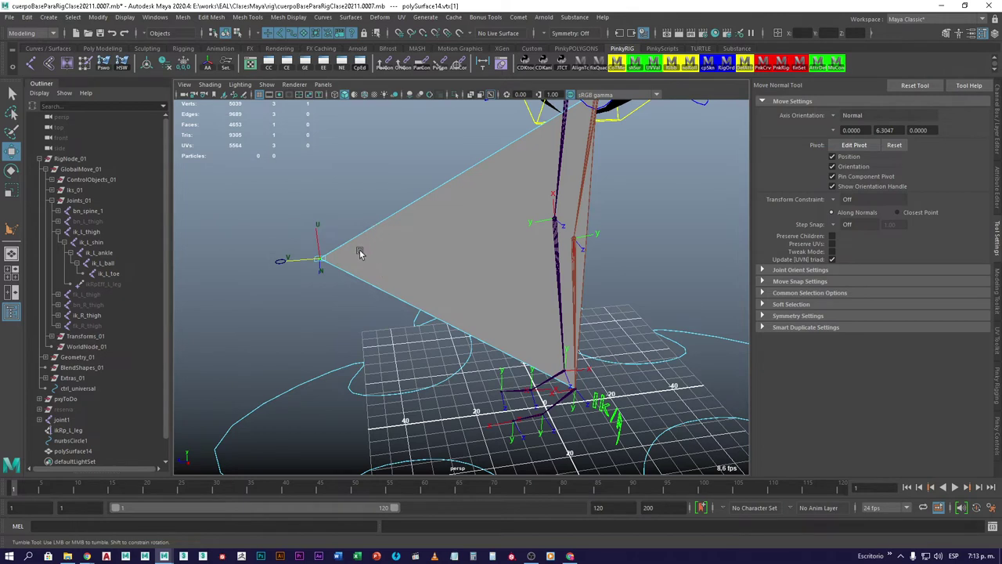
Set the Move tool's axis orientation back to Object and snap nurbsCircle1 to the triangle's front vertex
{"action": "left_click", "coordinate": [836, 117]}
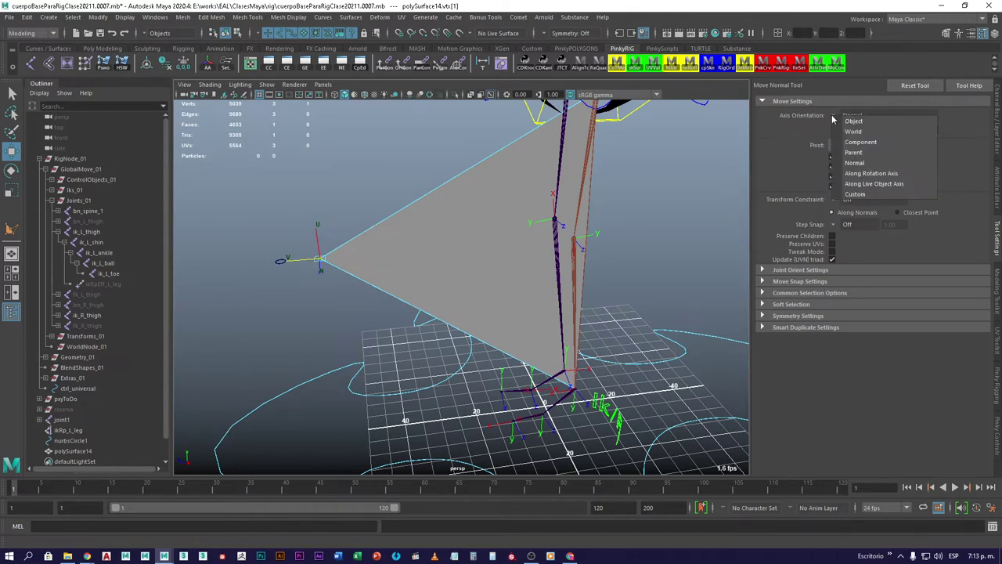
{"action": "left_click", "coordinate": [854, 122]}
{"action": "right_click_drag", "start_coordinate": [365, 197], "coordinate": [406, 177]}
{"action": "left_click", "coordinate": [331, 220]}
{"action": "left_click_drag", "start_coordinate": [292, 243], "coordinate": [270, 287]}
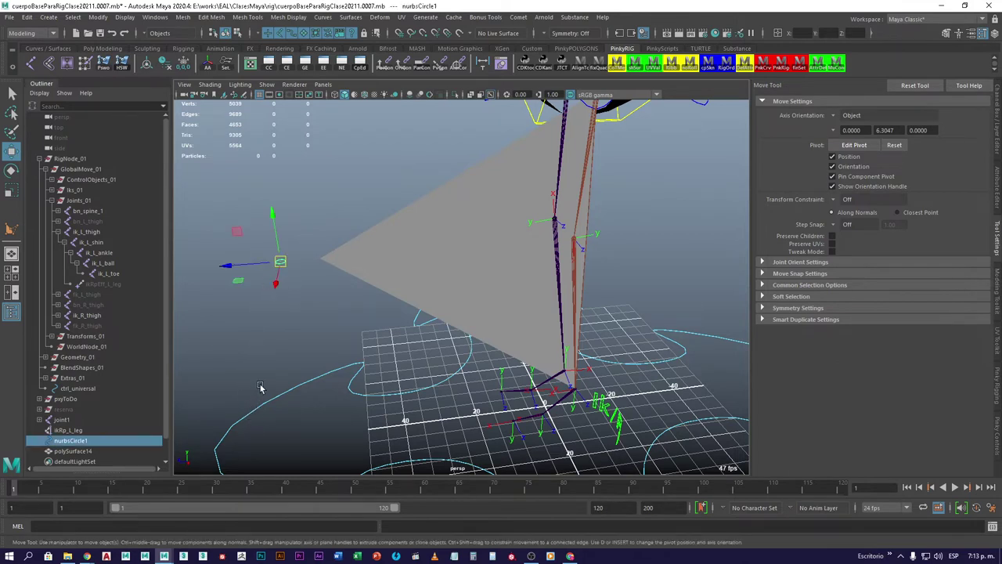
{"action": "key", "text": "v"}
{"action": "left_click_drag", "start_coordinate": [280, 262], "coordinate": [366, 294]}
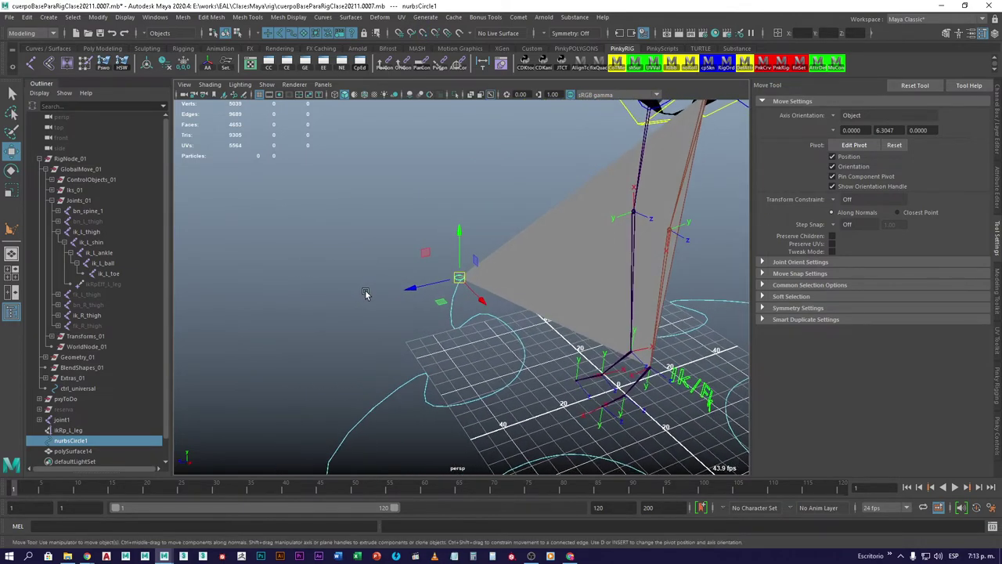
Switch to the Rigging menu set and create a Pole Vector constraint from nurbsCircle1 to ikRp_L_leg
{"action": "left_click", "coordinate": [71, 431], "text": "ctrl"}
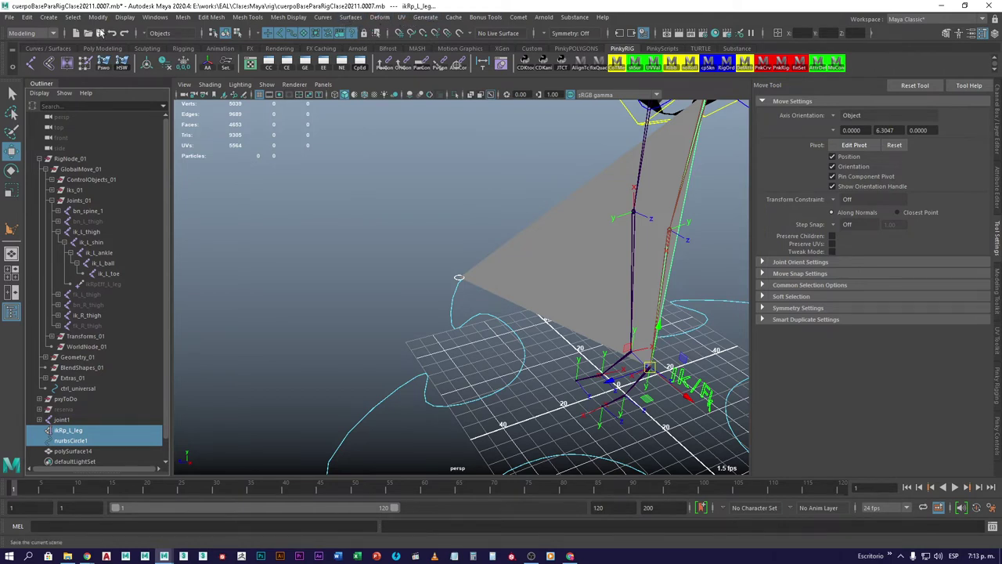
{"action": "left_click", "coordinate": [31, 32]}
{"action": "left_click", "coordinate": [37, 60]}
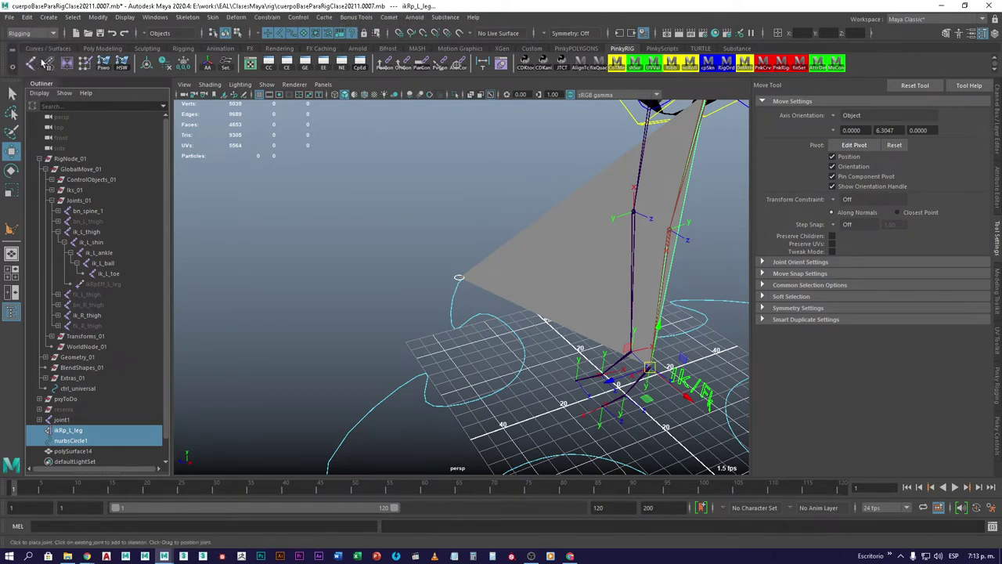
{"action": "left_click", "coordinate": [266, 16]}
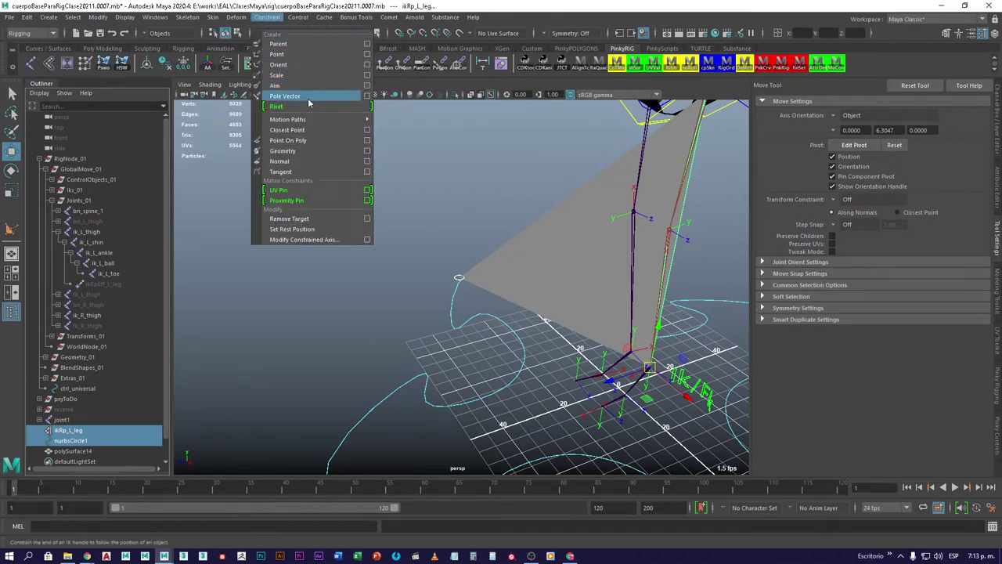
{"action": "left_click", "coordinate": [308, 96]}
Inspect the translate and rotate values of ik_L_thigh, ik_L_shin and ik_L_ankle to check whether the constraint shifted the leg
{"action": "left_click", "coordinate": [85, 232]}
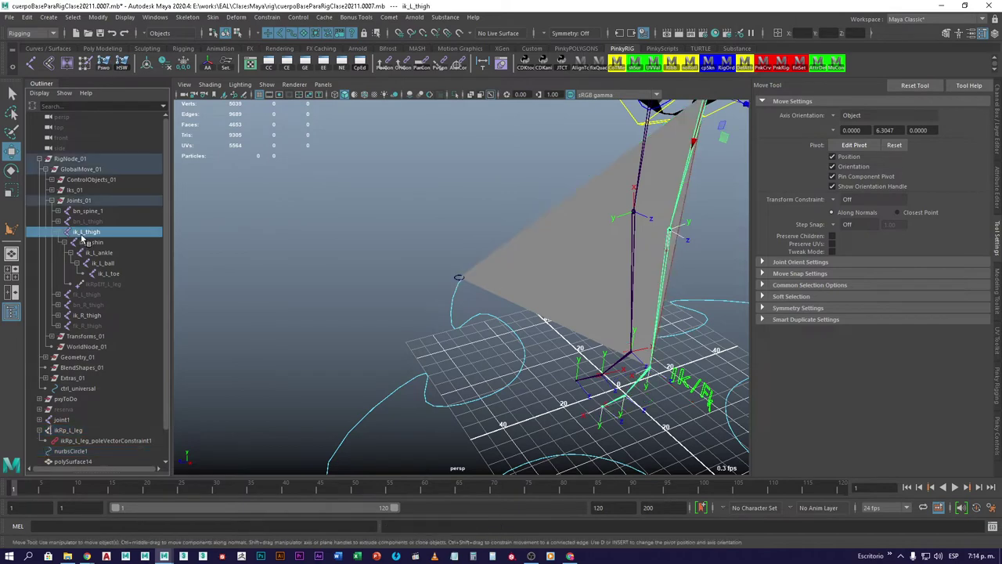
{"action": "left_click", "coordinate": [996, 151]}
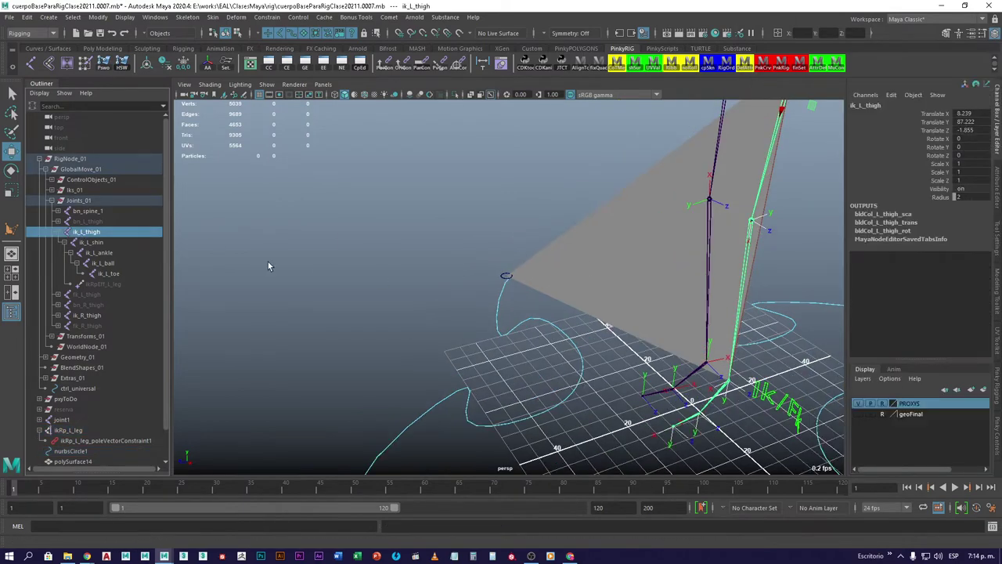
{"action": "left_click", "coordinate": [97, 242]}
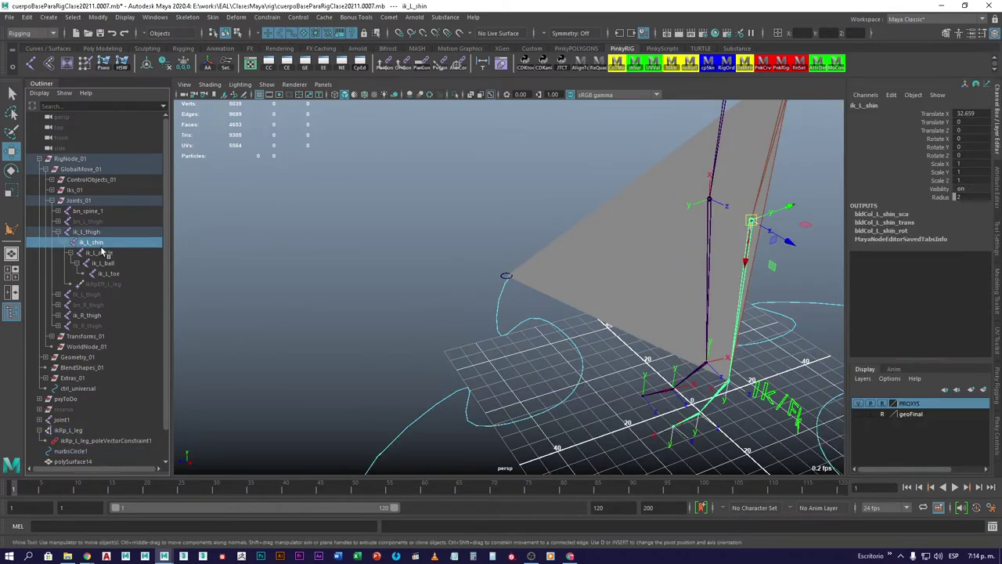
{"action": "left_click", "coordinate": [101, 252]}
{"action": "left_click", "coordinate": [87, 232]}
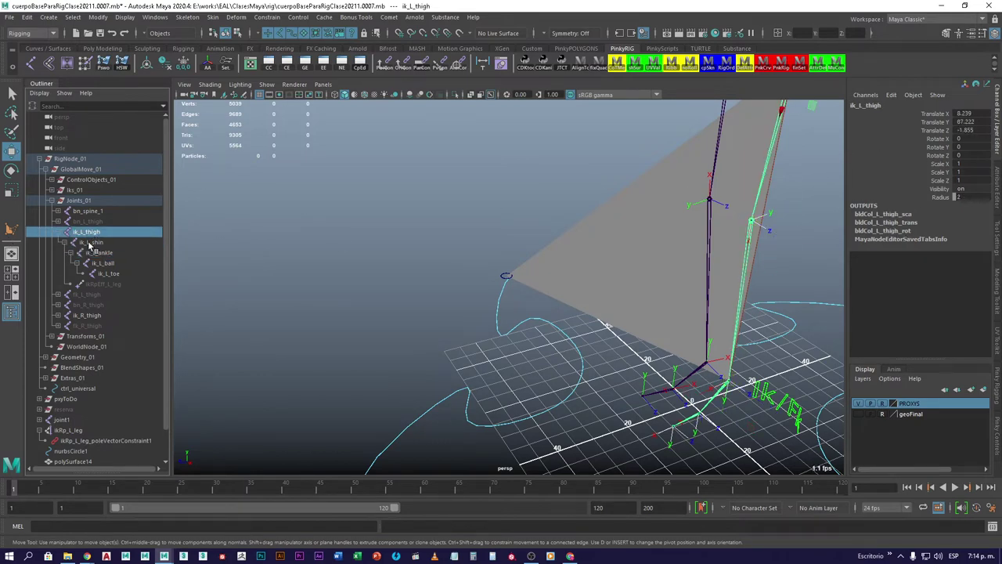
{"action": "left_click", "coordinate": [93, 243]}
{"action": "left_click", "coordinate": [104, 253]}
{"action": "left_click", "coordinate": [94, 243]}
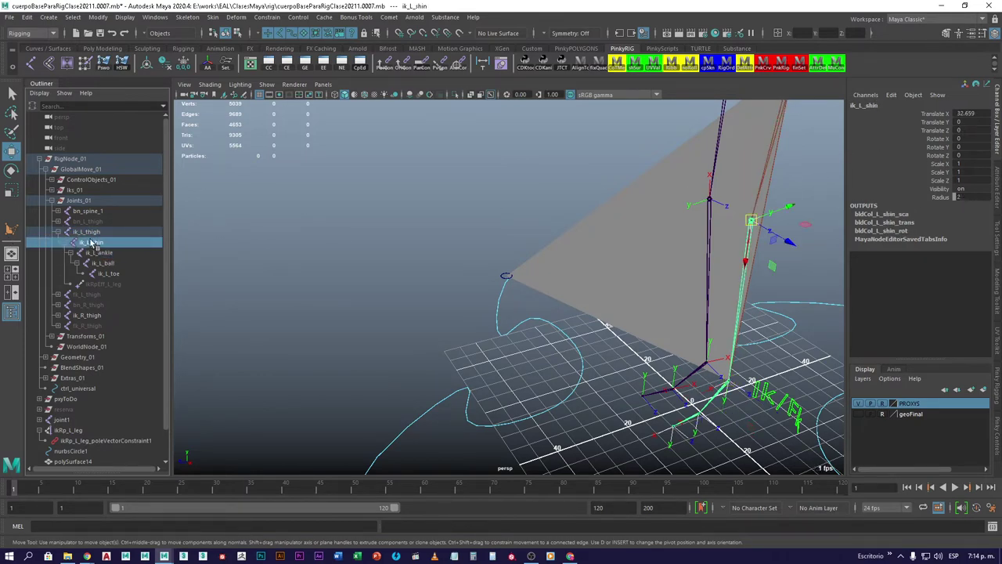
{"action": "left_click", "coordinate": [88, 232]}
{"action": "left_click", "coordinate": [93, 243]}
{"action": "left_click", "coordinate": [101, 253]}
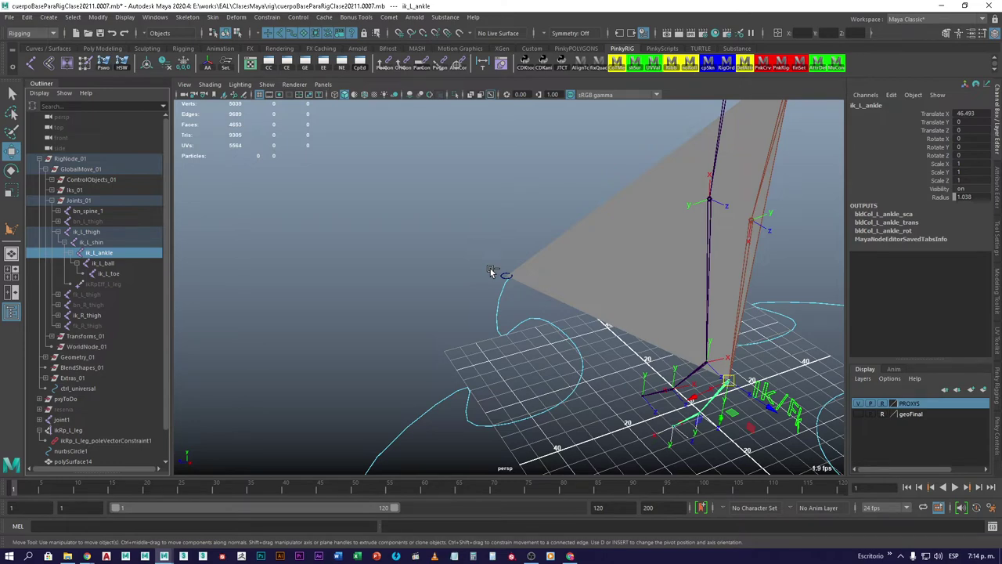
{"action": "left_click_drag", "start_coordinate": [491, 272], "coordinate": [422, 261], "text": "alt"}
Step back through the recent joint selections and undo the Pole Vector constraint on ikRp_L_leg
{"action": "key", "text": "ctrl+z"}
{"action": "key", "text": "ctrl+z"}
{"action": "key", "text": "ctrl+z"}
{"action": "key", "text": "ctrl+z"}
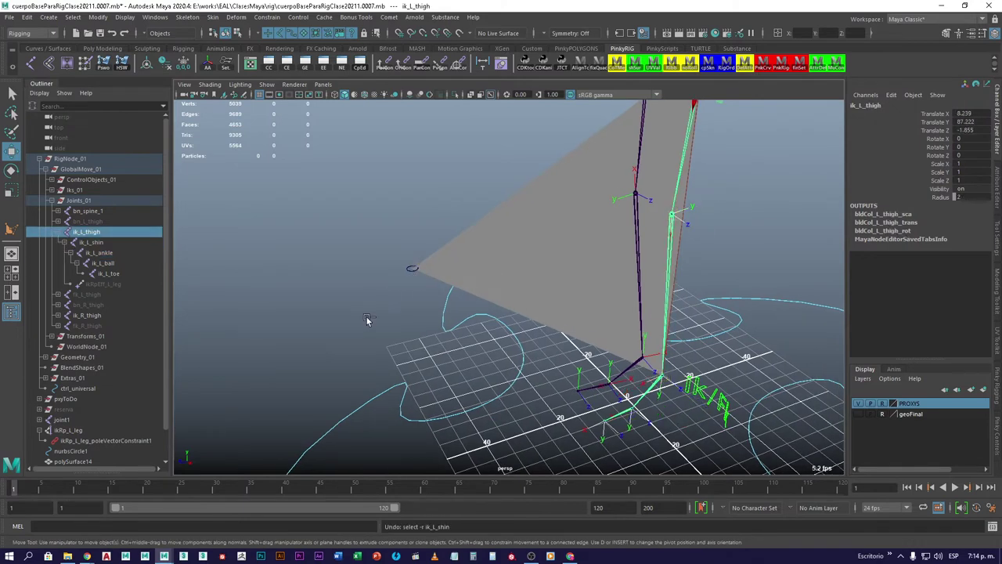
{"action": "key", "text": "Up"}
{"action": "key", "text": "Up"}
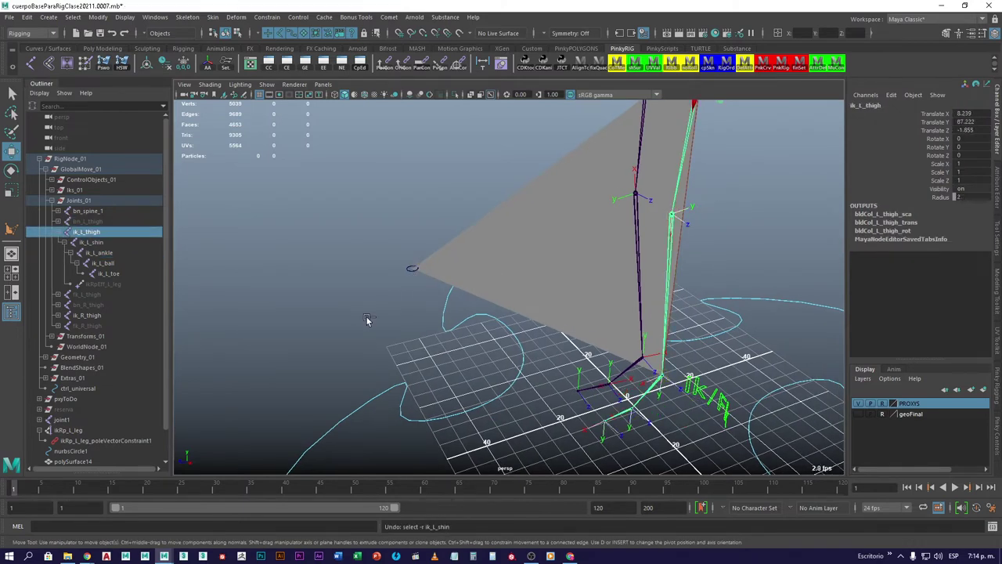
{"action": "key", "text": "Down"}
{"action": "key", "text": "Down"}
{"action": "key", "text": "Up"}
{"action": "key", "text": "Up"}
{"action": "key", "text": "ctrl+z"}
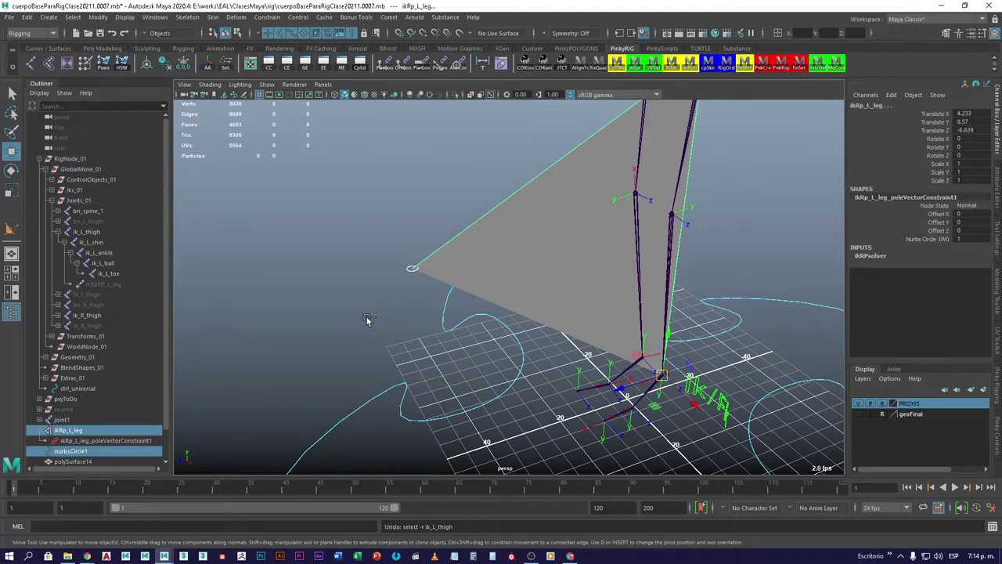
{"action": "key", "text": "ctrl+z"}
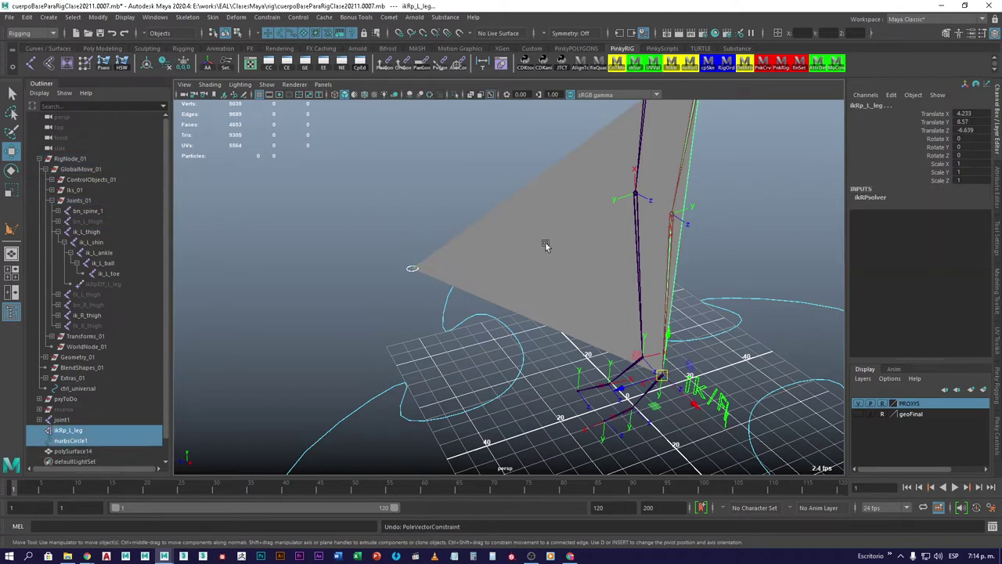
Delete the guide triangle polySurface14
{"action": "left_click", "coordinate": [466, 193]}
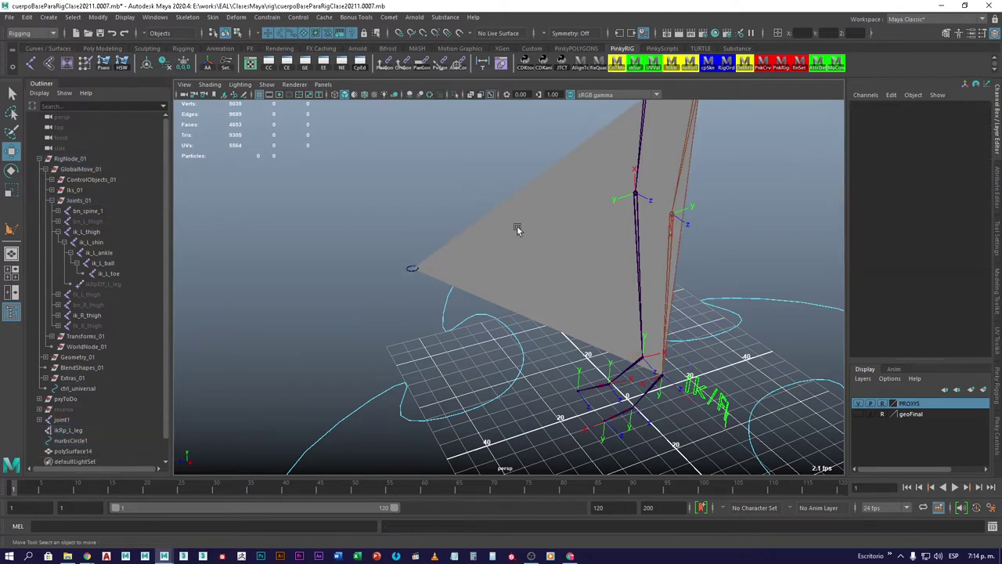
{"action": "left_click", "coordinate": [518, 226]}
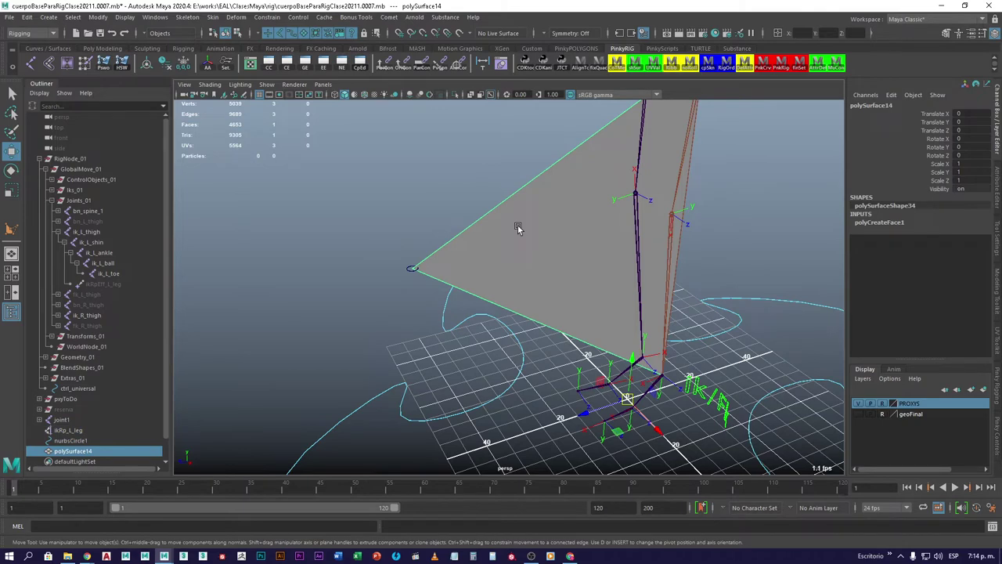
{"action": "key", "text": "Delete"}
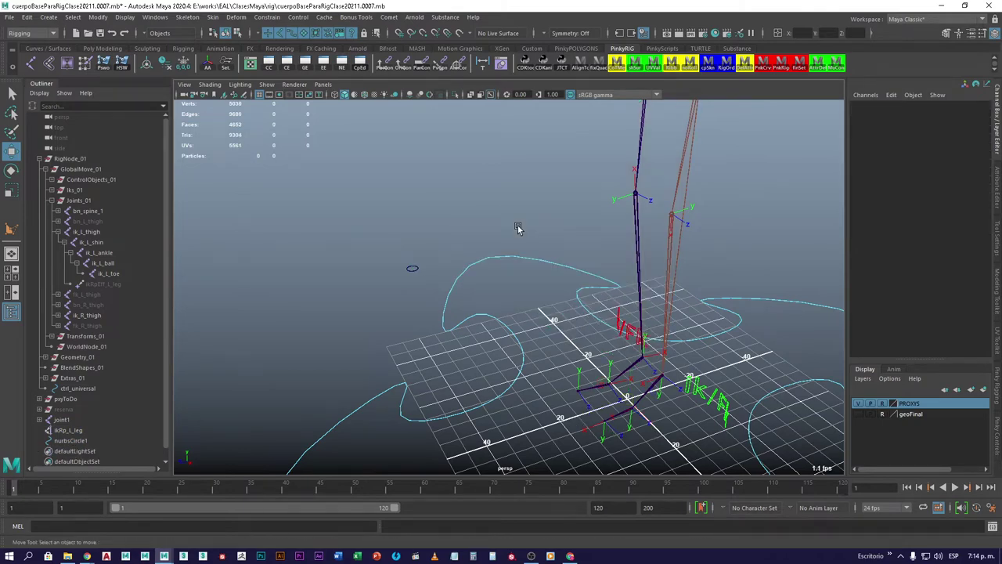
Move nurbsCircle1 up and forward, away from the triangle's former tip, to about X -12, Y 72, Z 72
{"action": "scroll", "coordinate": [518, 228], "scroll_direction": "down", "scroll_amount": 5}
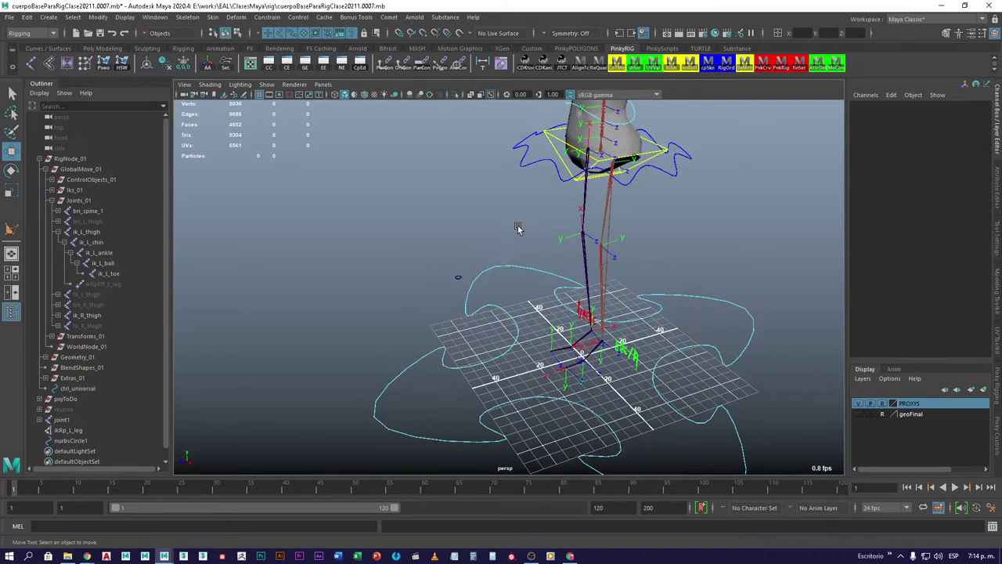
{"action": "left_click_drag", "start_coordinate": [521, 278], "coordinate": [483, 305], "text": "alt"}
{"action": "left_click", "coordinate": [442, 270]}
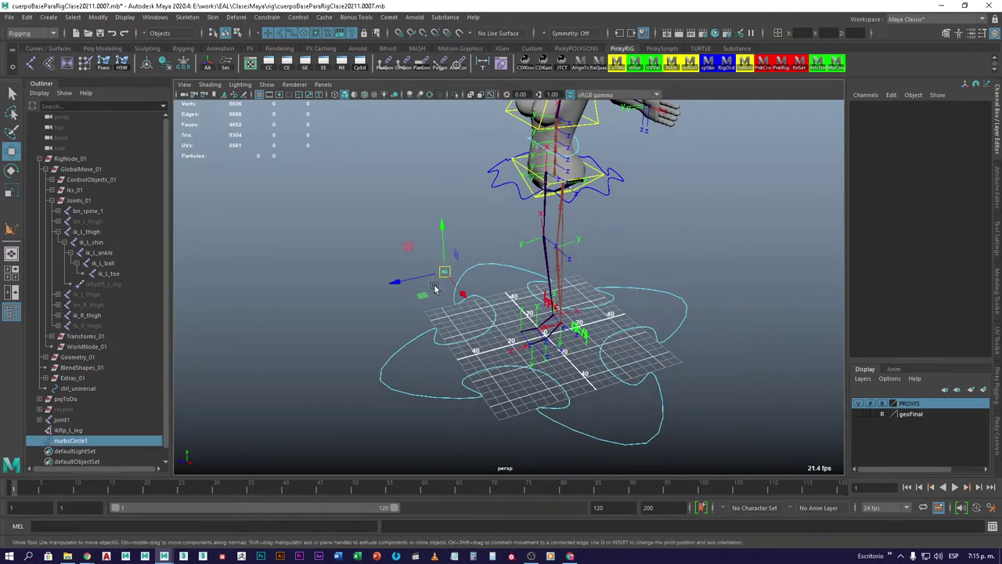
{"action": "key", "text": "w"}
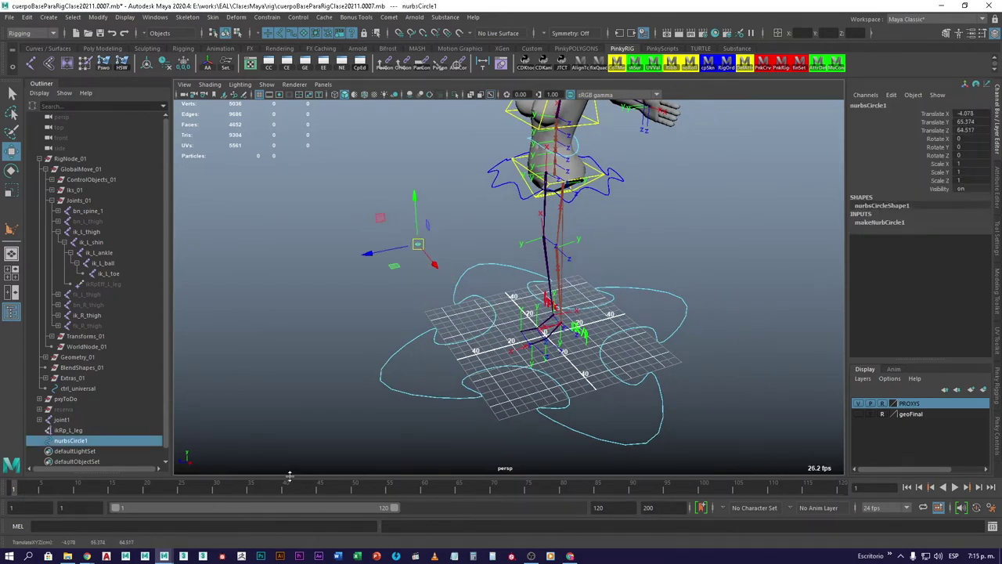
{"action": "left_click_drag", "start_coordinate": [423, 247], "coordinate": [356, 205]}
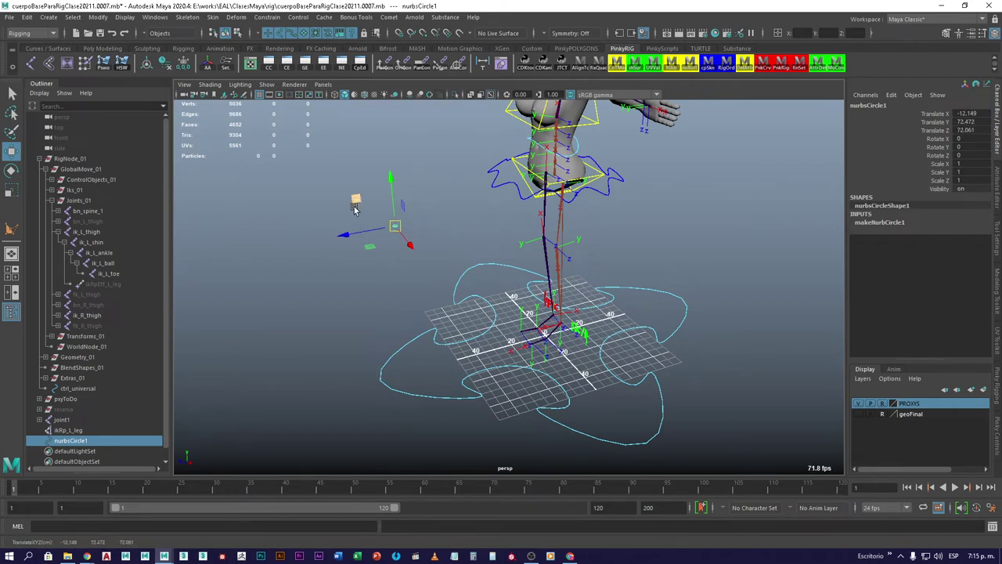
{"action": "left_click", "coordinate": [374, 341]}
Create a polygon plane at the origin and scale it uniformly to about 309
{"action": "left_click_drag", "start_coordinate": [373, 341], "coordinate": [469, 344], "text": "alt"}
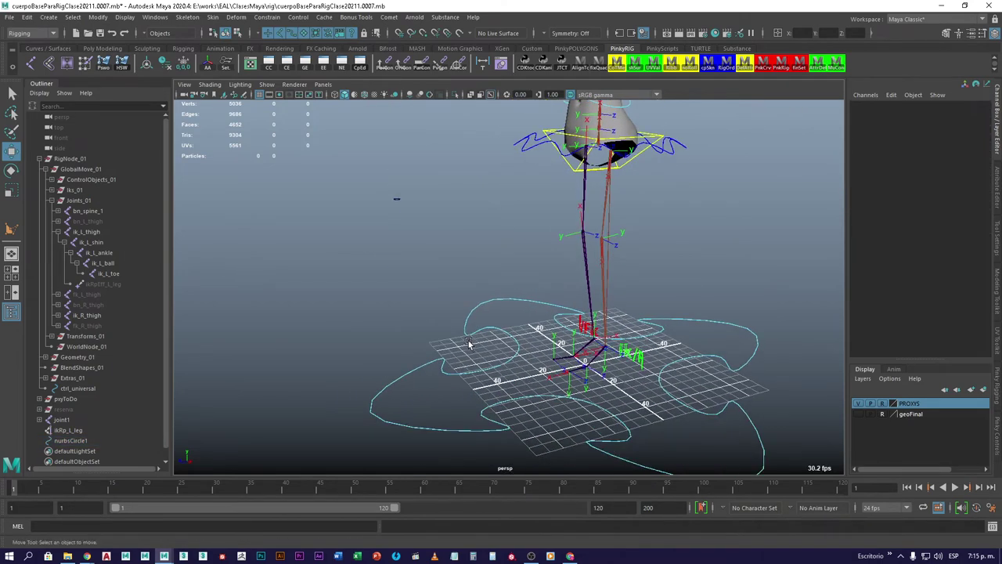
{"action": "right_click_drag", "start_coordinate": [391, 315], "coordinate": [345, 302], "text": "shift"}
{"action": "key", "text": "r"}
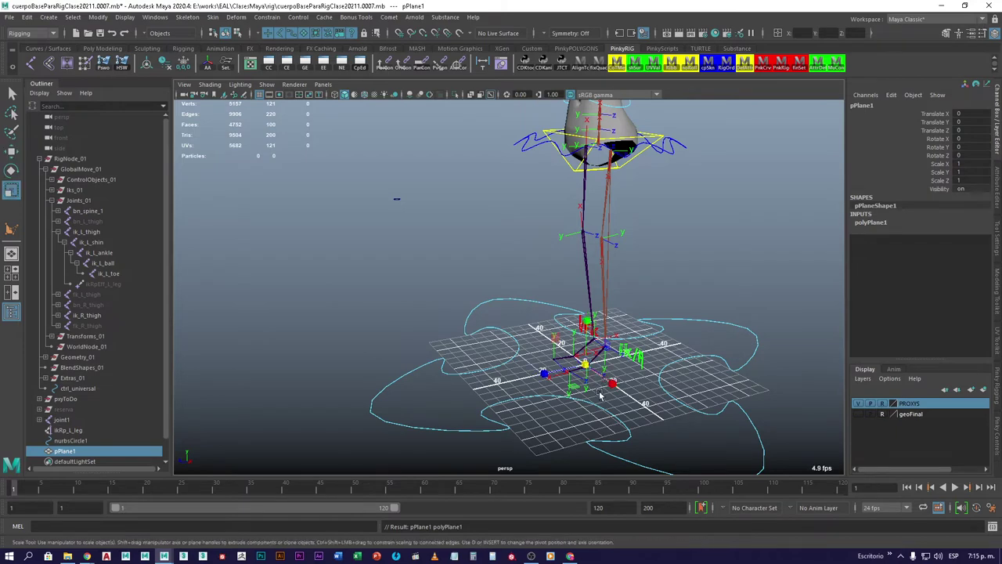
{"action": "left_click_drag", "start_coordinate": [585, 366], "coordinate": [886, 325]}
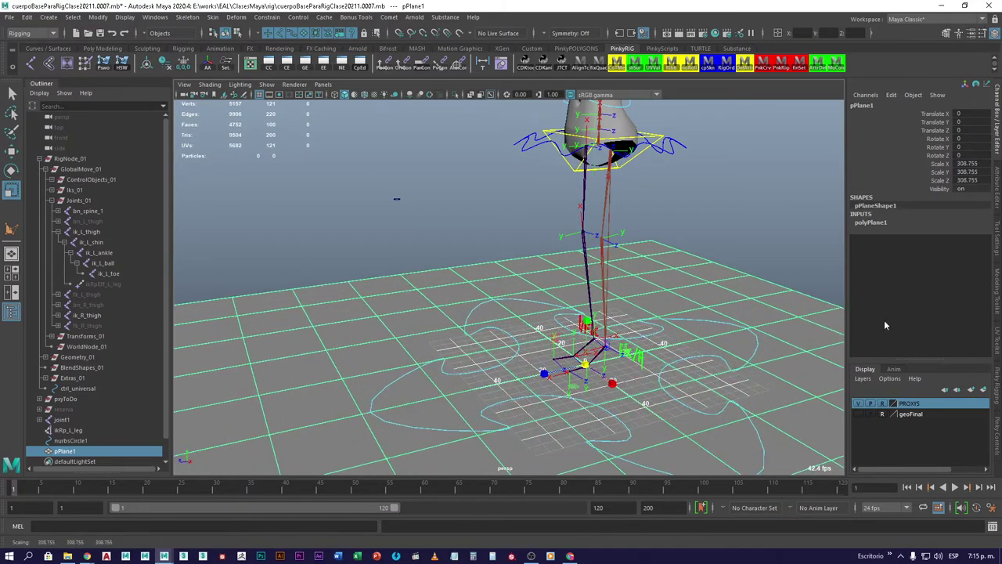
Move the pivot of pPlane1 to the plane's rear corner on the character's left side
{"action": "left_click_drag", "start_coordinate": [642, 329], "coordinate": [514, 365], "text": "alt"}
{"action": "scroll", "coordinate": [559, 340], "scroll_direction": "down", "scroll_amount": 3}
{"action": "key", "text": "w"}
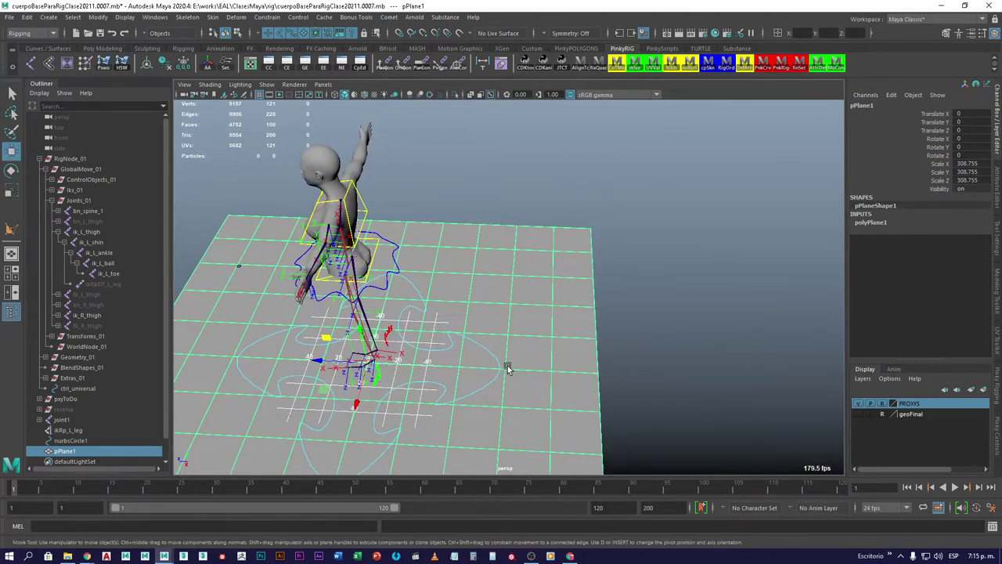
{"action": "key", "text": "d"}
{"action": "left_click", "coordinate": [593, 228]}
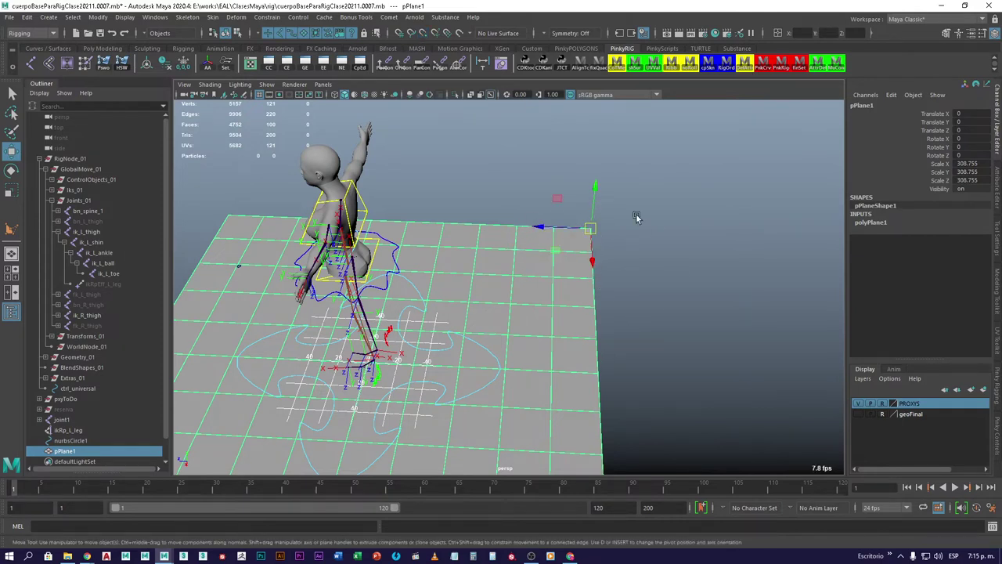
{"action": "left_click_drag", "start_coordinate": [599, 306], "coordinate": [562, 357], "text": "alt"}
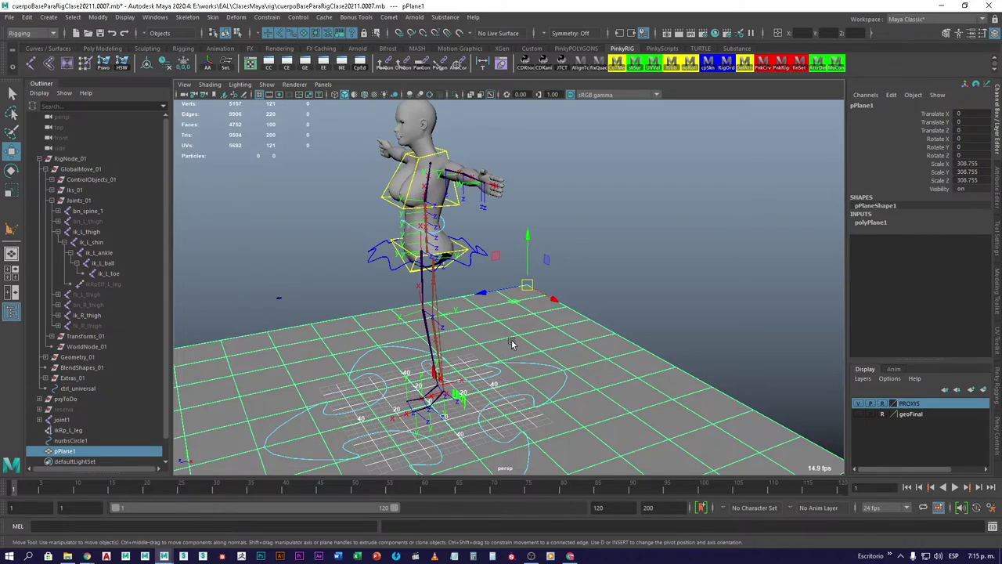
Snap pPlane1 by its corner pivot onto the left thigh joint
{"action": "left_click_drag", "start_coordinate": [580, 342], "coordinate": [573, 313], "text": "alt"}
{"action": "scroll", "coordinate": [579, 306], "scroll_direction": "up", "scroll_amount": 3}
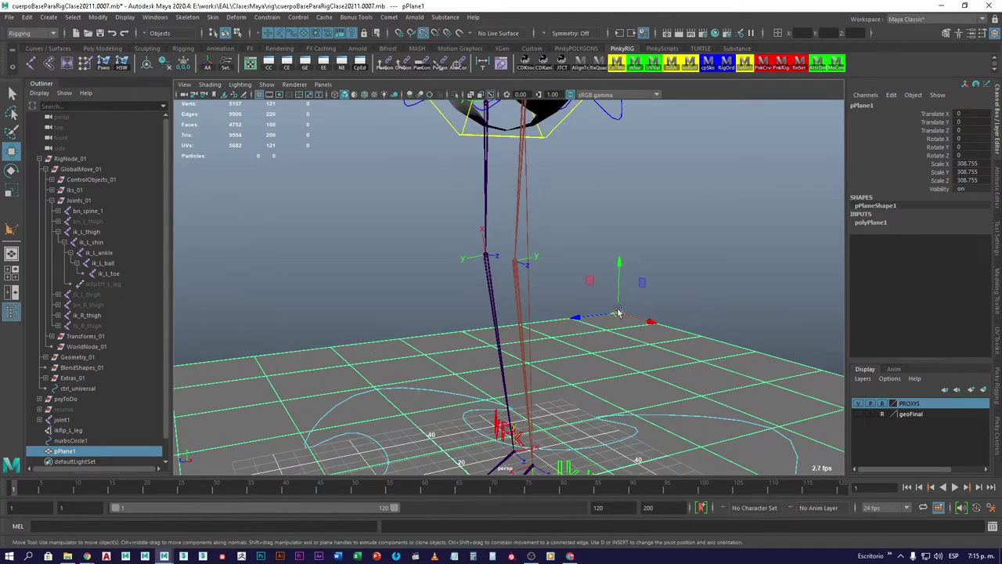
{"action": "scroll", "coordinate": [570, 283], "scroll_direction": "down", "scroll_amount": 3}
{"action": "key", "text": "v"}
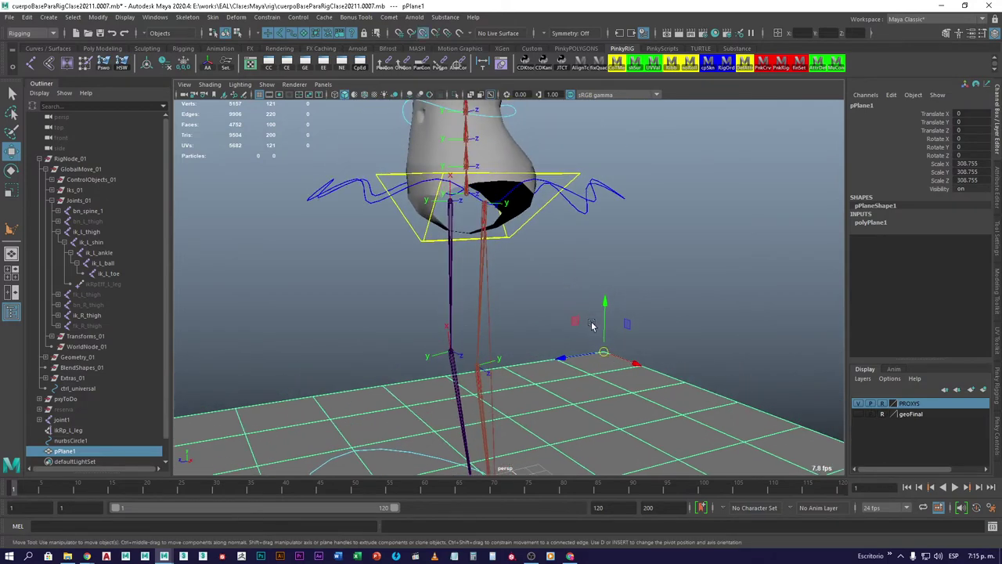
{"action": "left_click_drag", "start_coordinate": [606, 341], "coordinate": [484, 204]}
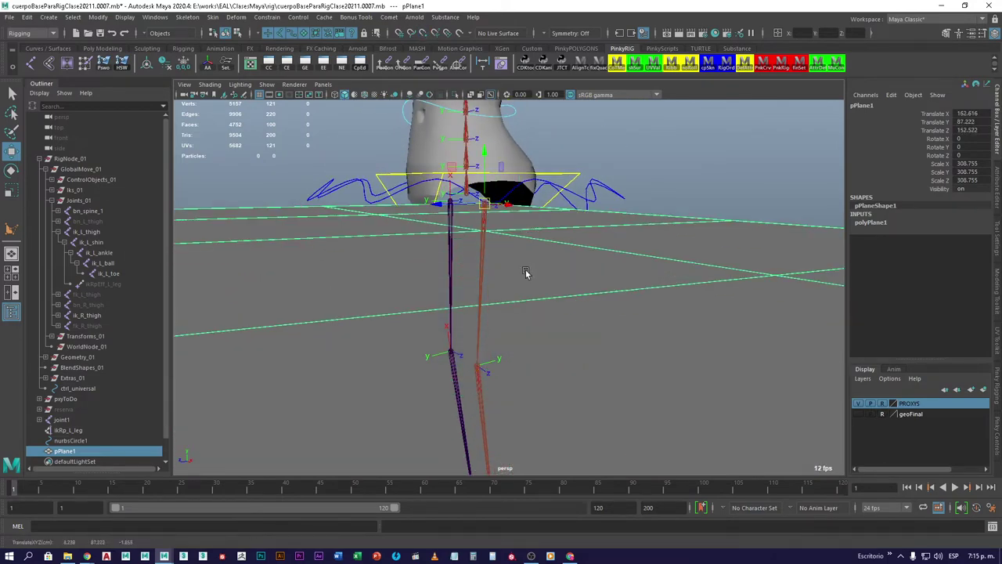
Examine the placement of pPlane1 against the hip and left leg joints from several angles
{"action": "left_click_drag", "start_coordinate": [527, 273], "coordinate": [486, 331], "text": "alt"}
{"action": "scroll", "coordinate": [512, 308], "scroll_direction": "down", "scroll_amount": 5}
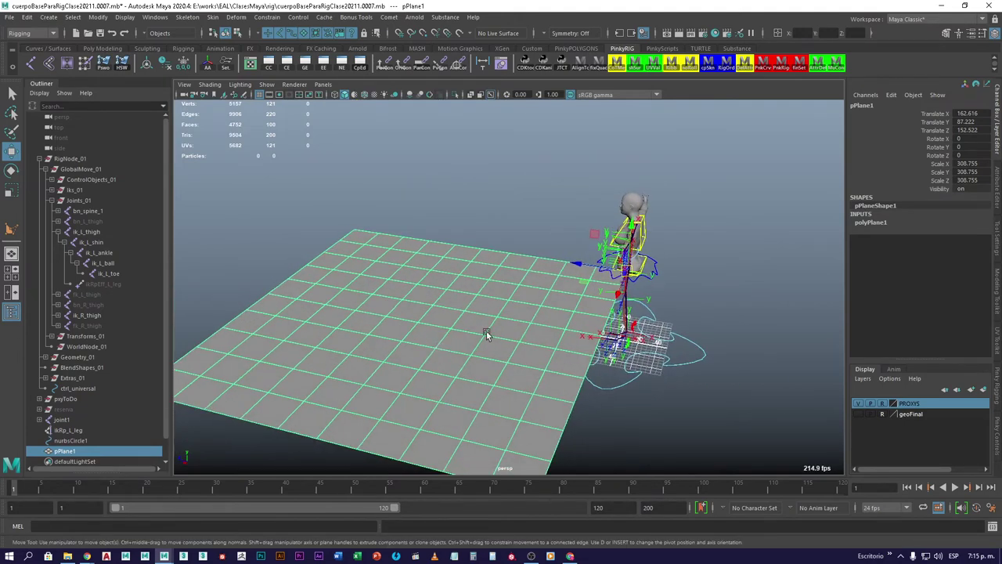
{"action": "right_click_drag", "start_coordinate": [486, 331], "coordinate": [659, 279], "text": "alt"}
{"action": "left_click_drag", "start_coordinate": [660, 280], "coordinate": [383, 379], "text": "alt"}
{"action": "right_click_drag", "start_coordinate": [384, 379], "coordinate": [485, 340], "text": "alt"}
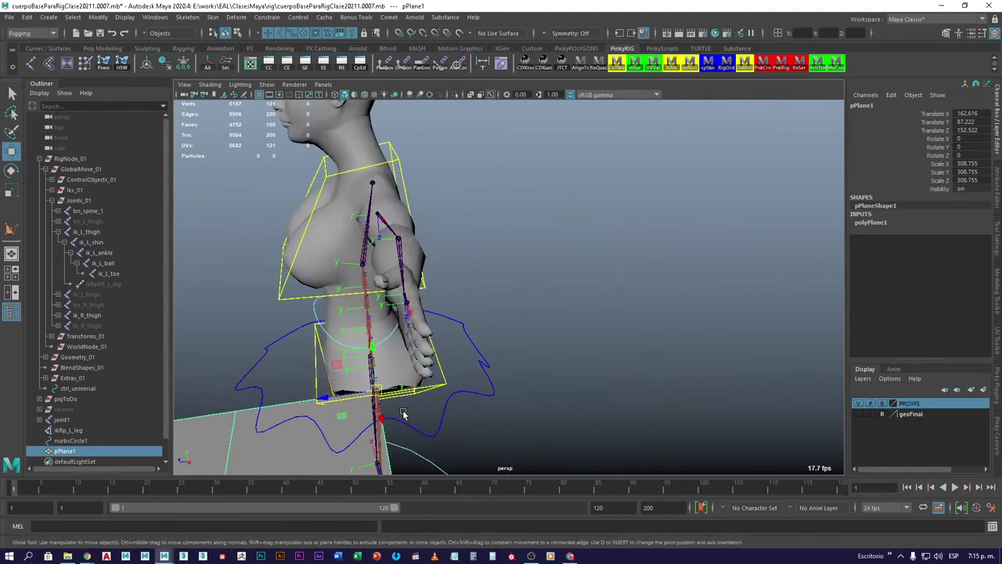
{"action": "left_click_drag", "start_coordinate": [485, 340], "coordinate": [535, 331], "text": "alt"}
{"action": "right_click_drag", "start_coordinate": [535, 331], "coordinate": [503, 366], "text": "alt"}
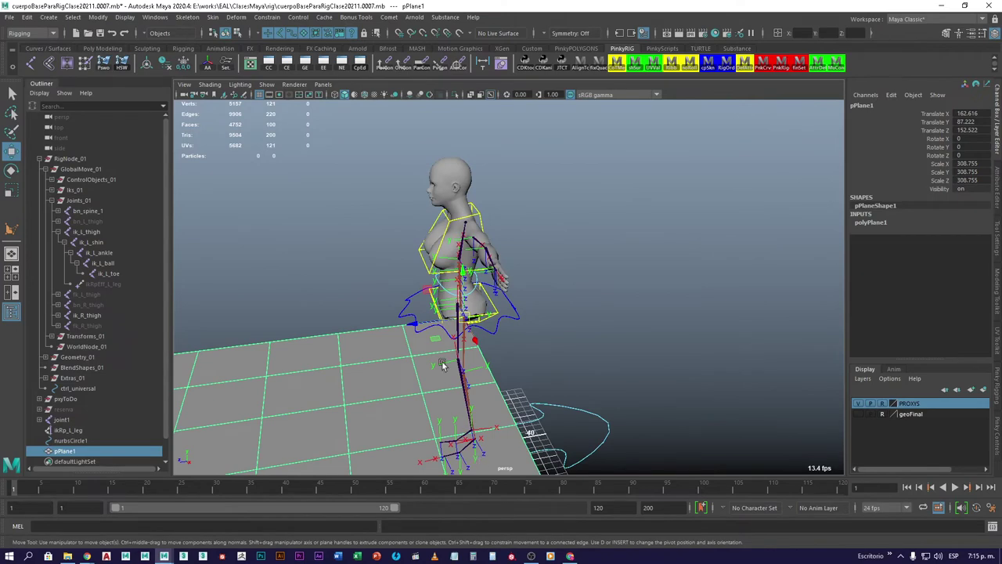
{"action": "left_click_drag", "start_coordinate": [504, 402], "coordinate": [611, 288], "text": "alt"}
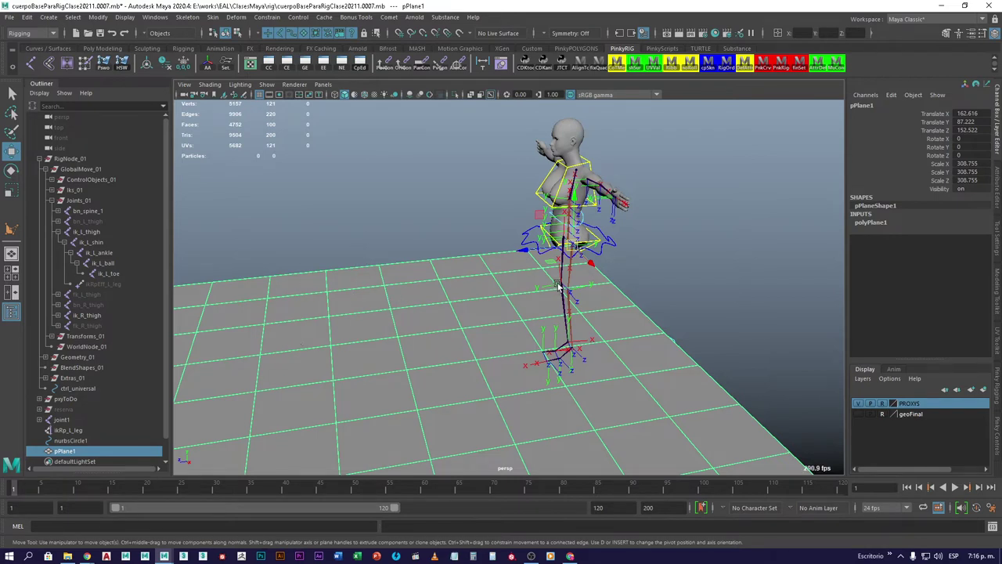
Open the Aim constraint options with ik_L_ankle as the target and pPlane1 as the constrained object
{"action": "left_click", "coordinate": [103, 253]}
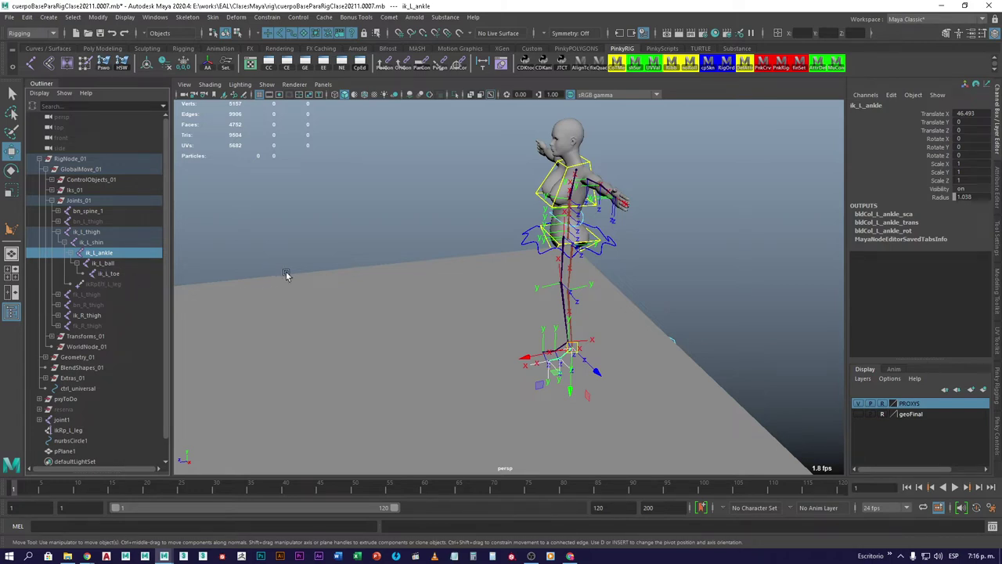
{"action": "left_click", "coordinate": [290, 275]}
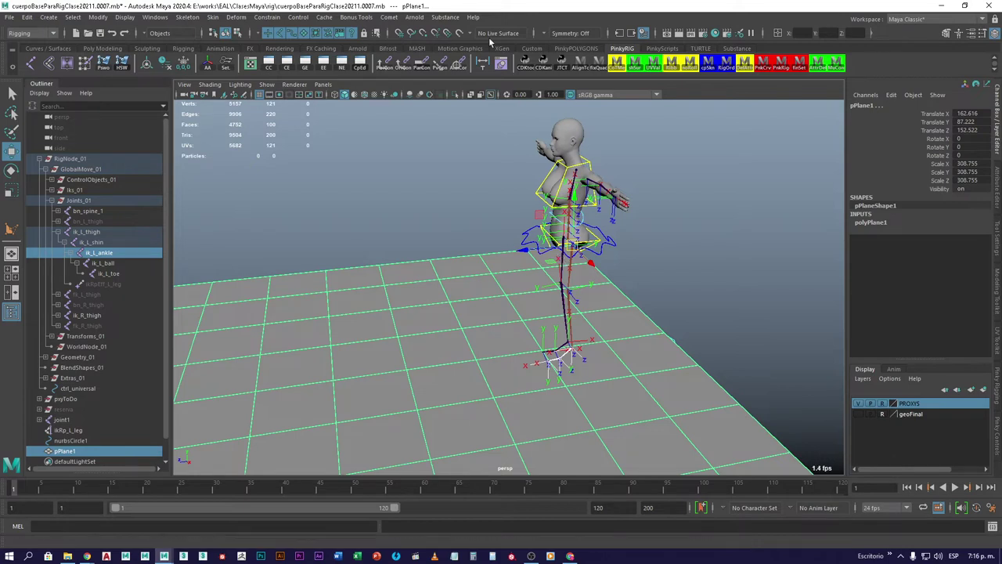
{"action": "left_click", "coordinate": [273, 18]}
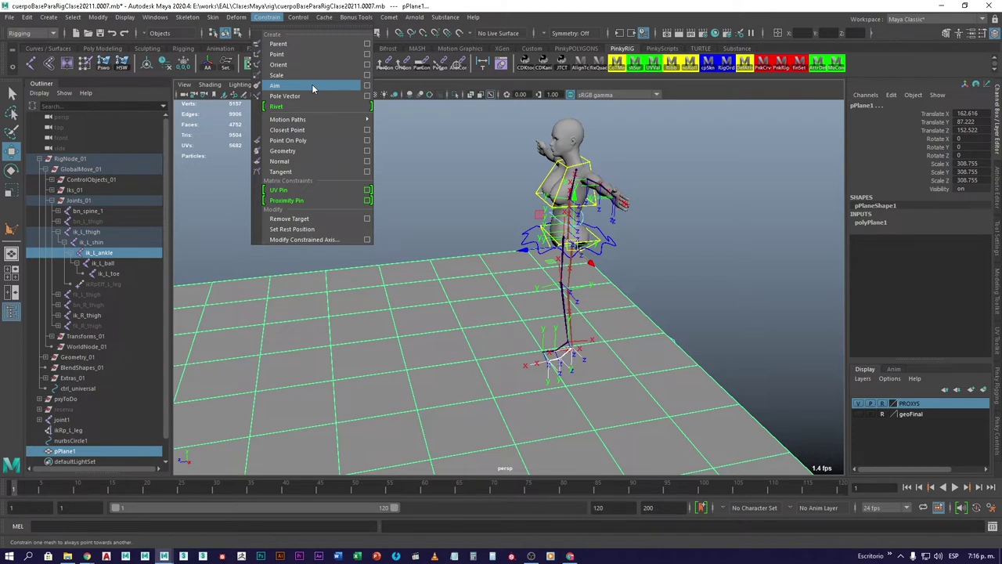
{"action": "left_click", "coordinate": [367, 87]}
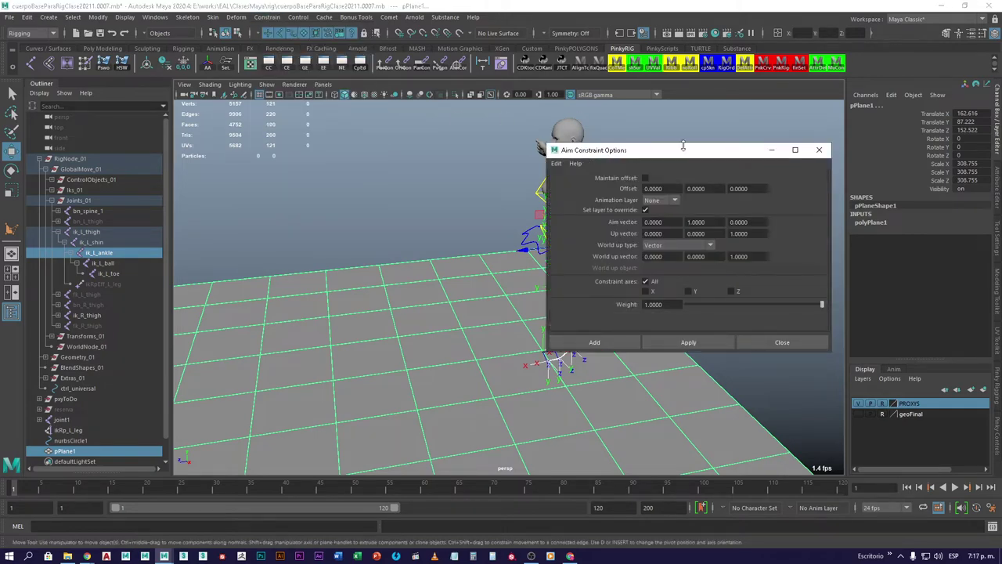
{"action": "left_click_drag", "start_coordinate": [691, 145], "coordinate": [804, 137]}
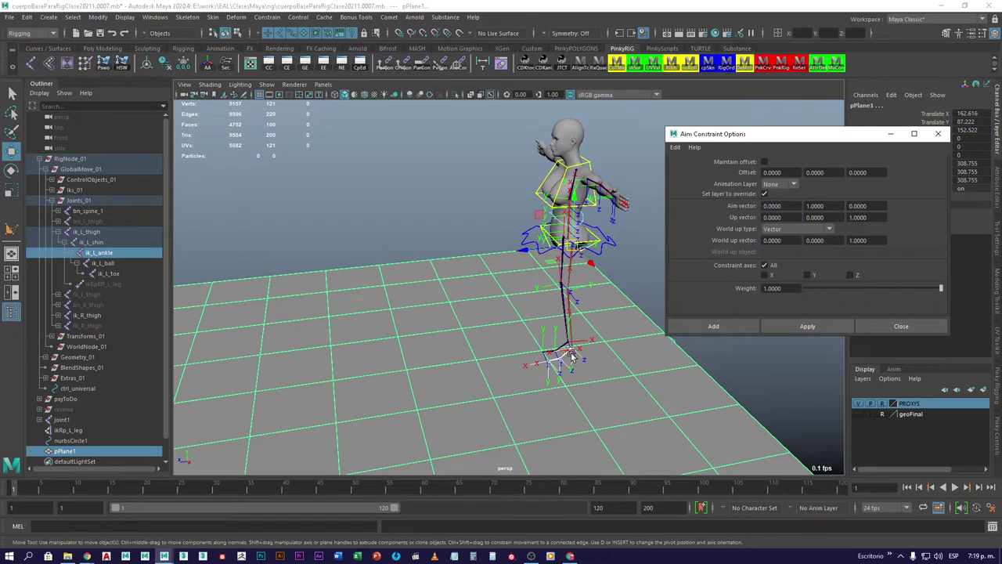
Set the aim vector to 1, 0, 0 in the Aim constraint options
{"action": "left_click", "coordinate": [783, 206]}
{"action": "type", "text": "1"}
{"action": "key", "text": "Tab"}
{"action": "type", "text": "0"}
{"action": "key", "text": "Tab"}
{"action": "double_click", "coordinate": [869, 218]}
{"action": "left_click", "coordinate": [789, 206]}
{"action": "left_click", "coordinate": [875, 217]}
Set the world up type to Object up with ik_L_shin as the world up object
{"action": "left_click", "coordinate": [828, 229]}
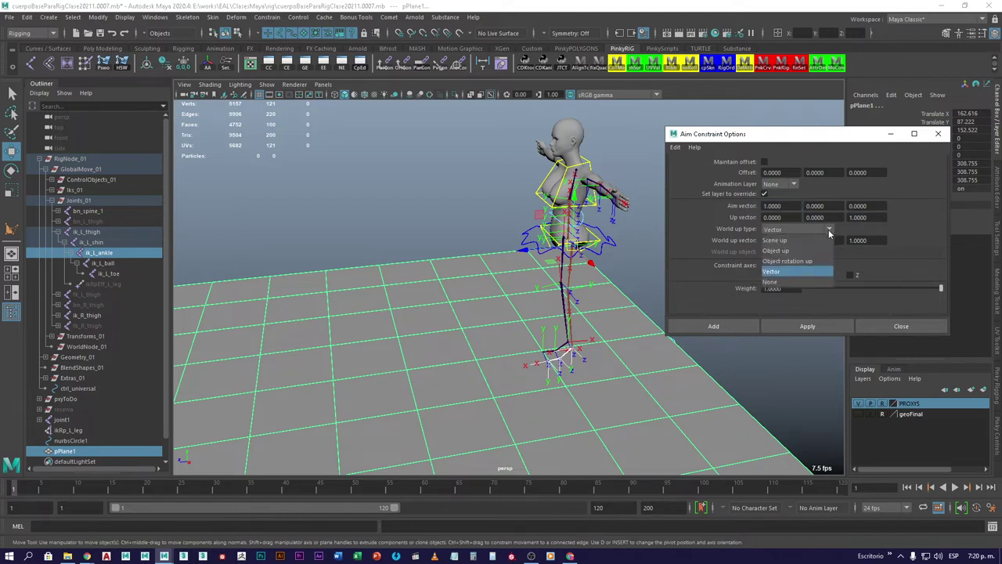
{"action": "left_click", "coordinate": [782, 251]}
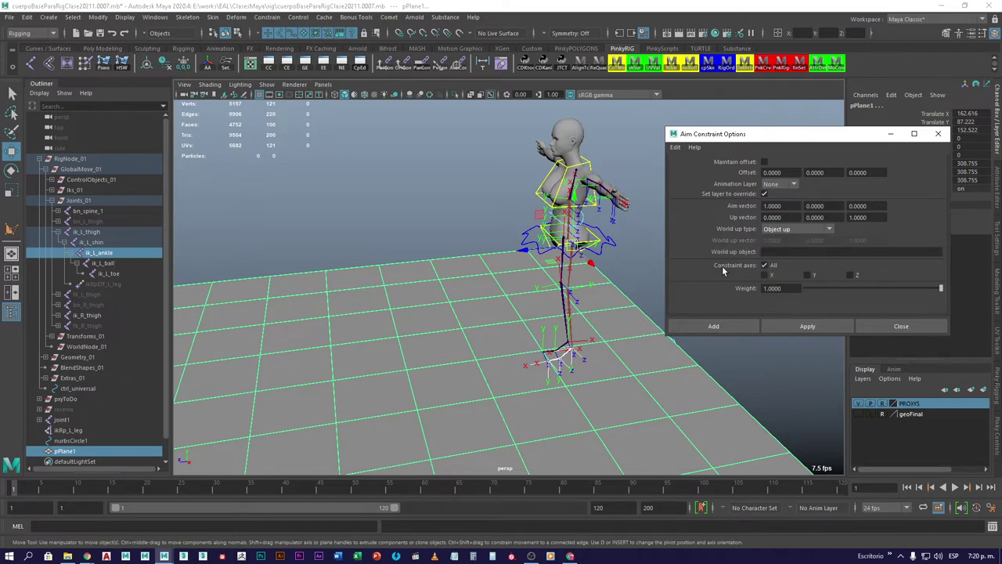
{"action": "left_click", "coordinate": [781, 252]}
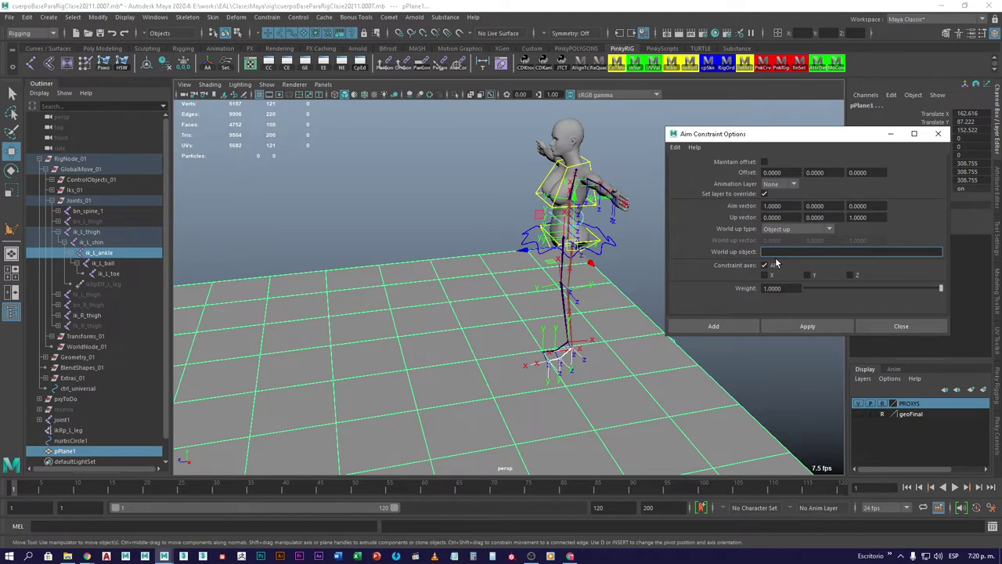
{"action": "type", "text": "ik_l_shin"}
{"action": "left_click_drag", "start_coordinate": [787, 252], "coordinate": [775, 252]}
{"action": "left_click_drag", "start_coordinate": [791, 205], "coordinate": [764, 206]}
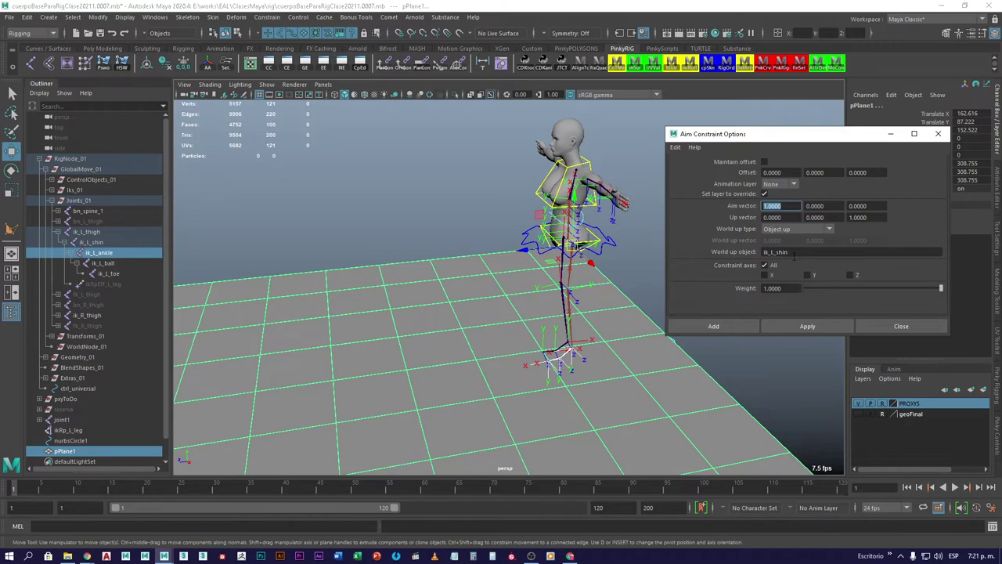
Apply the aim constraint to pPlane1 and minimize the constraint options window
{"action": "left_click", "coordinate": [805, 327]}
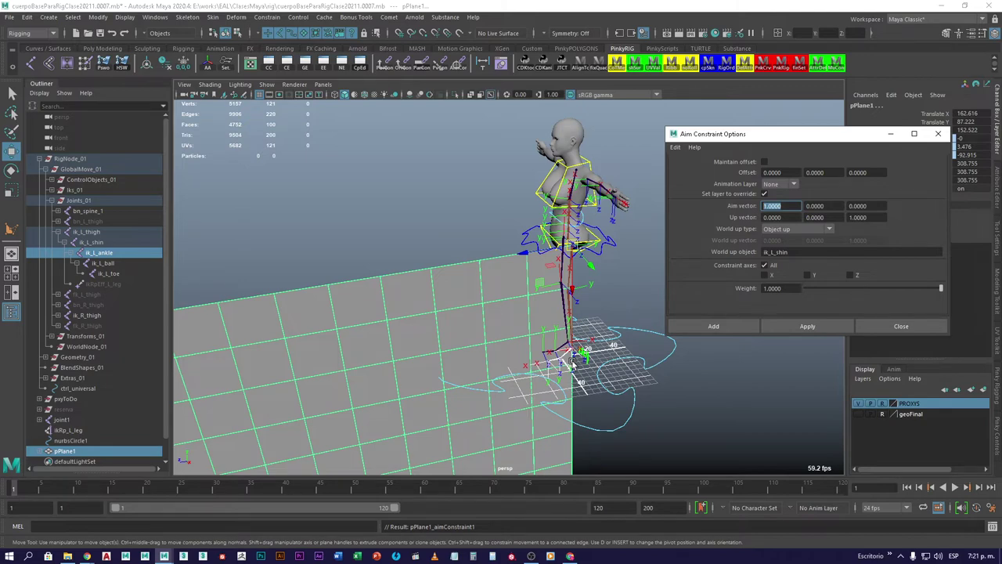
{"action": "right_click_drag", "start_coordinate": [415, 290], "coordinate": [480, 233], "text": "alt"}
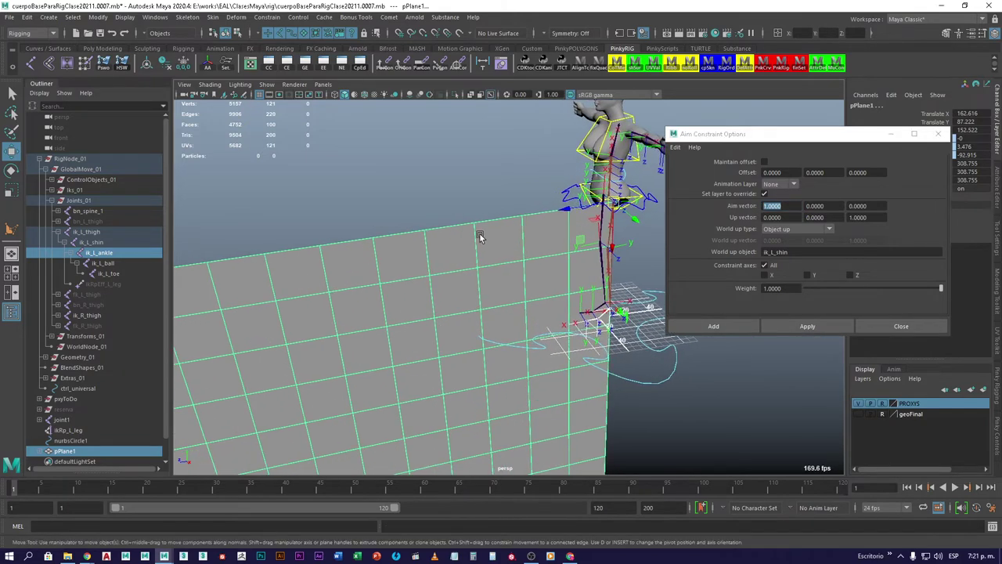
{"action": "left_click_drag", "start_coordinate": [479, 232], "coordinate": [389, 178], "text": "alt"}
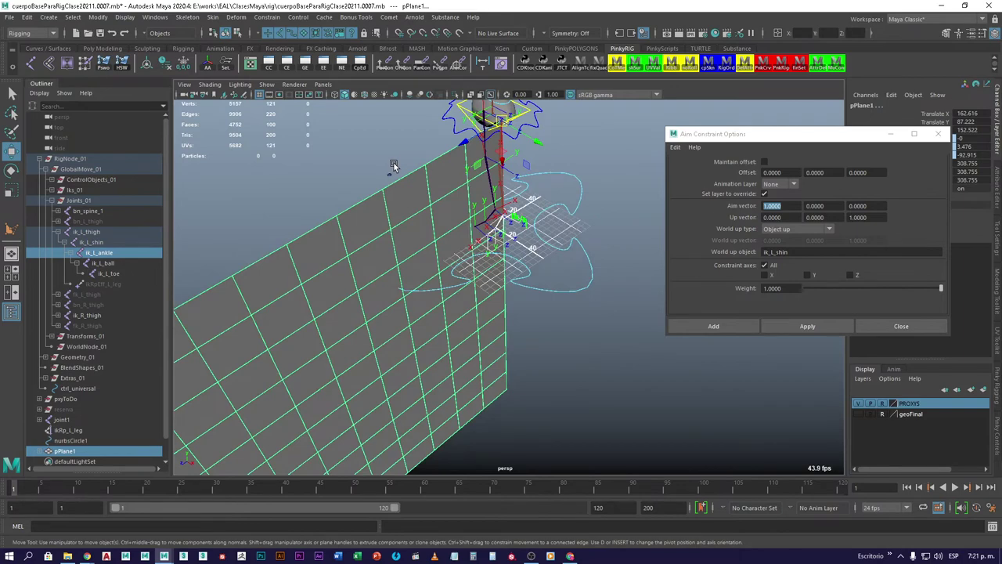
{"action": "left_click", "coordinate": [890, 134]}
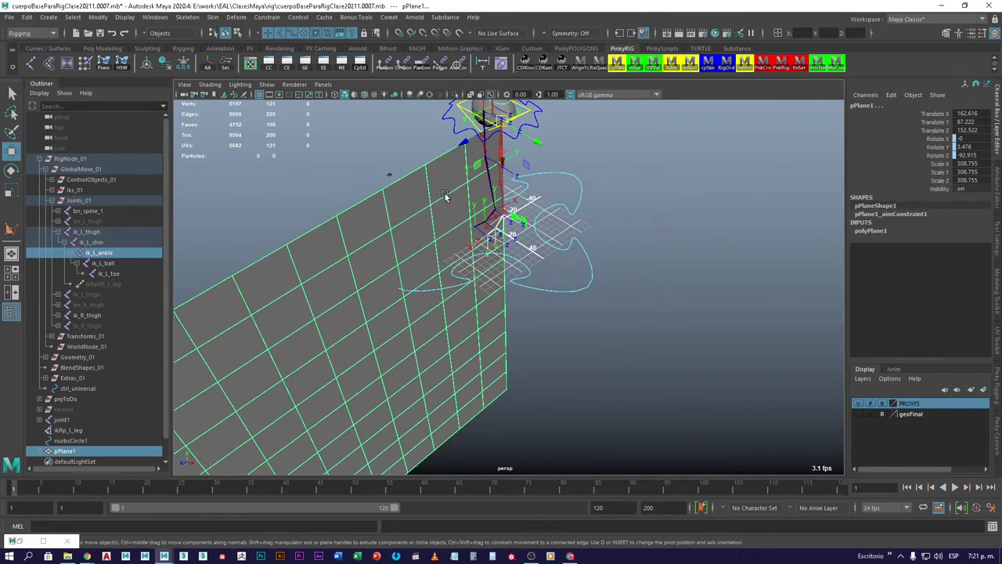
Turn on wireframe over shading and snap nurbsCircle1 onto a pPlane1 vertex in front of the left knee
{"action": "left_click", "coordinate": [393, 173]}
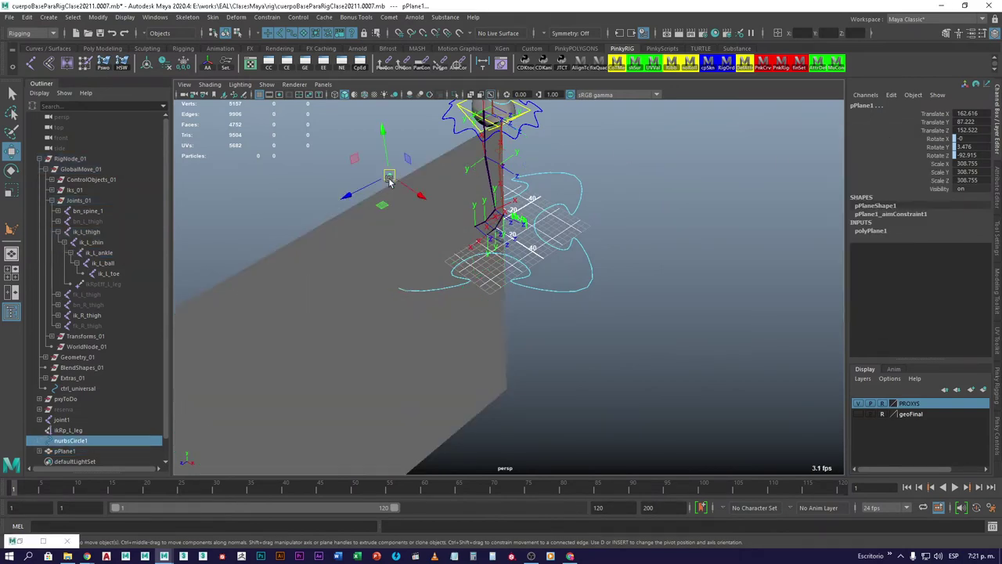
{"action": "left_click", "coordinate": [364, 94]}
{"action": "mouse_move", "coordinate": [458, 197]}
{"action": "left_mouse_down", "text": "alt"}
{"action": "mouse_move", "coordinate": [510, 196]}
{"action": "mouse_move", "coordinate": [474, 186]}
{"action": "mouse_move", "coordinate": [479, 241]}
{"action": "mouse_move", "coordinate": [428, 245]}
{"action": "mouse_move", "coordinate": [373, 282]}
{"action": "mouse_move", "coordinate": [357, 340]}
{"action": "mouse_move", "coordinate": [451, 358]}
{"action": "mouse_move", "coordinate": [383, 290]}
{"action": "mouse_move", "coordinate": [282, 399]}
{"action": "mouse_move", "coordinate": [346, 358]}
{"action": "mouse_move", "coordinate": [477, 375]}
{"action": "mouse_move", "coordinate": [441, 337]}
{"action": "mouse_move", "coordinate": [295, 389]}
{"action": "mouse_move", "coordinate": [405, 388]}
{"action": "mouse_move", "coordinate": [480, 349]}
{"action": "mouse_move", "coordinate": [370, 383]}
{"action": "mouse_move", "coordinate": [340, 274]}
{"action": "mouse_move", "coordinate": [401, 370]}
{"action": "mouse_move", "coordinate": [472, 325]}
{"action": "mouse_move", "coordinate": [366, 317]}
{"action": "mouse_move", "coordinate": [429, 250]}
{"action": "mouse_move", "coordinate": [425, 329]}
{"action": "mouse_move", "coordinate": [442, 362]}
{"action": "left_mouse_up", "text": "alt"}
{"action": "key", "text": "v"}
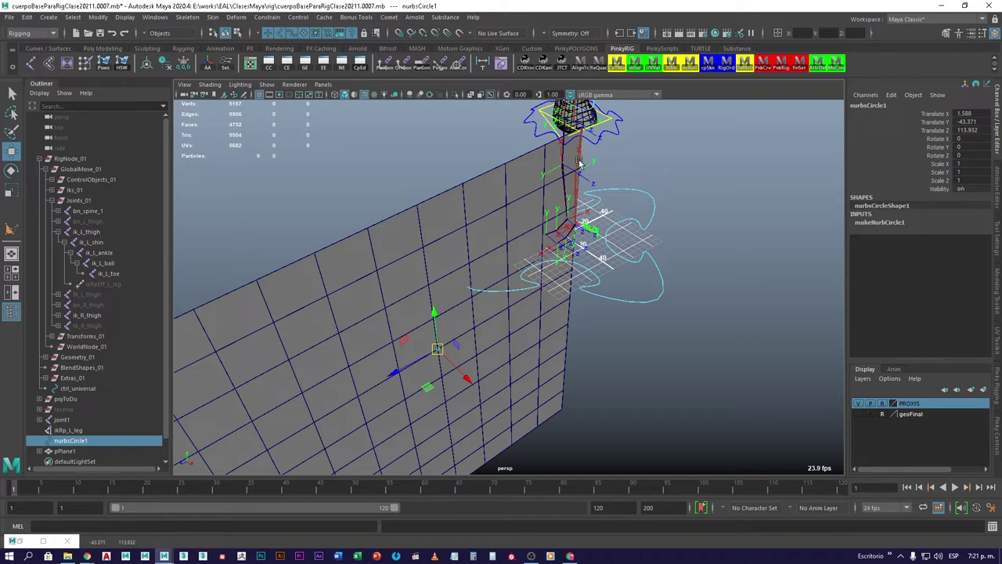
{"action": "middle_click_drag", "start_coordinate": [557, 205], "coordinate": [615, 188], "text": "alt"}
{"action": "left_click_drag", "start_coordinate": [615, 188], "coordinate": [582, 161], "text": "alt"}
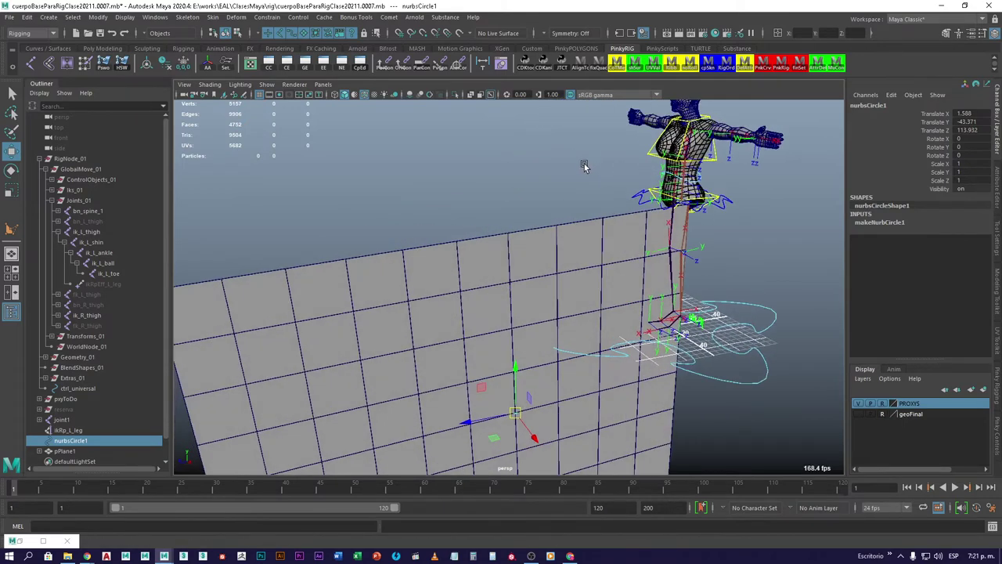
{"action": "key", "text": "v"}
{"action": "left_click_drag", "start_coordinate": [517, 413], "coordinate": [510, 270]}
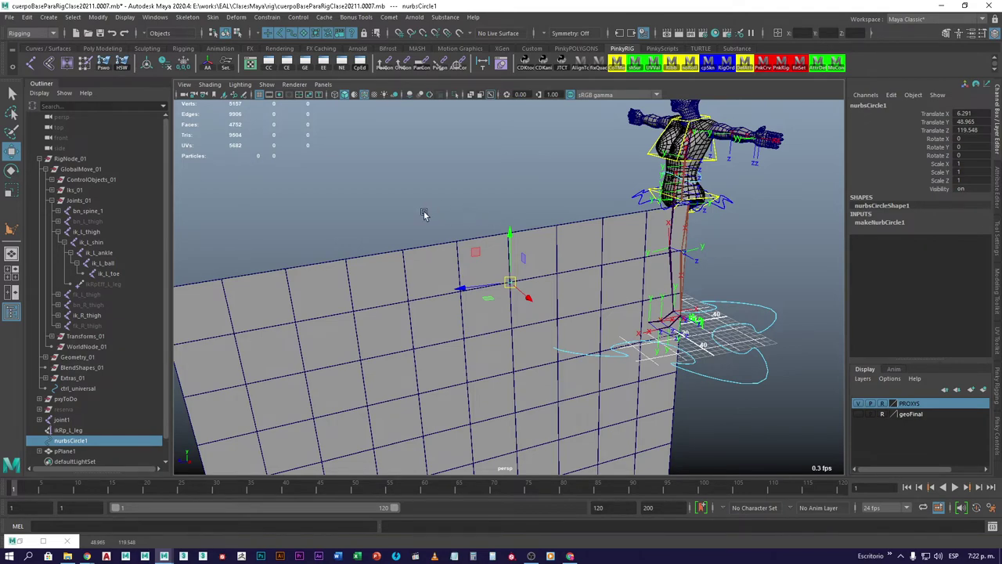
Delete the guide plane pPlane1 and the circle nurbsCircle1
{"action": "left_click_drag", "start_coordinate": [414, 213], "coordinate": [382, 271]}
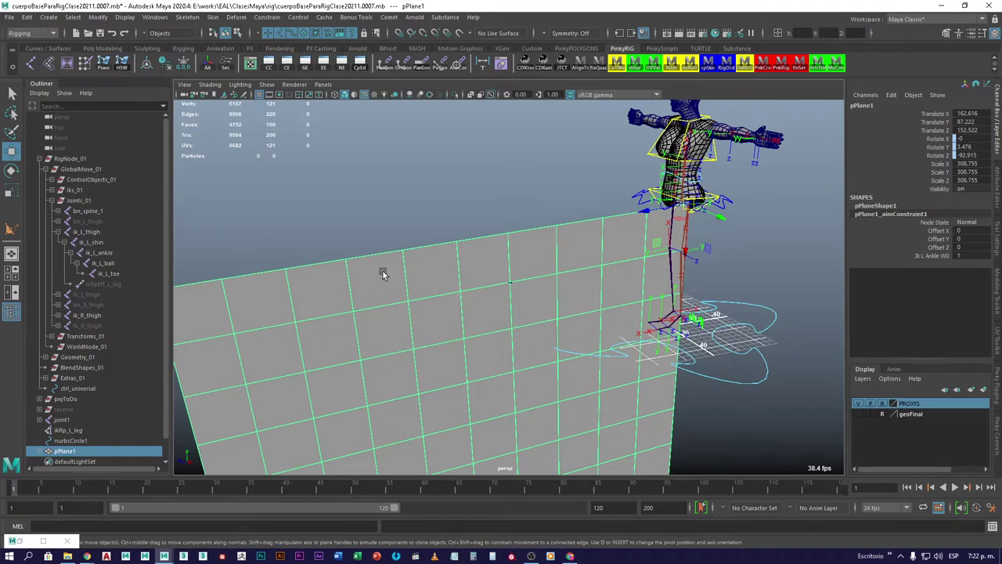
{"action": "key", "text": "Delete"}
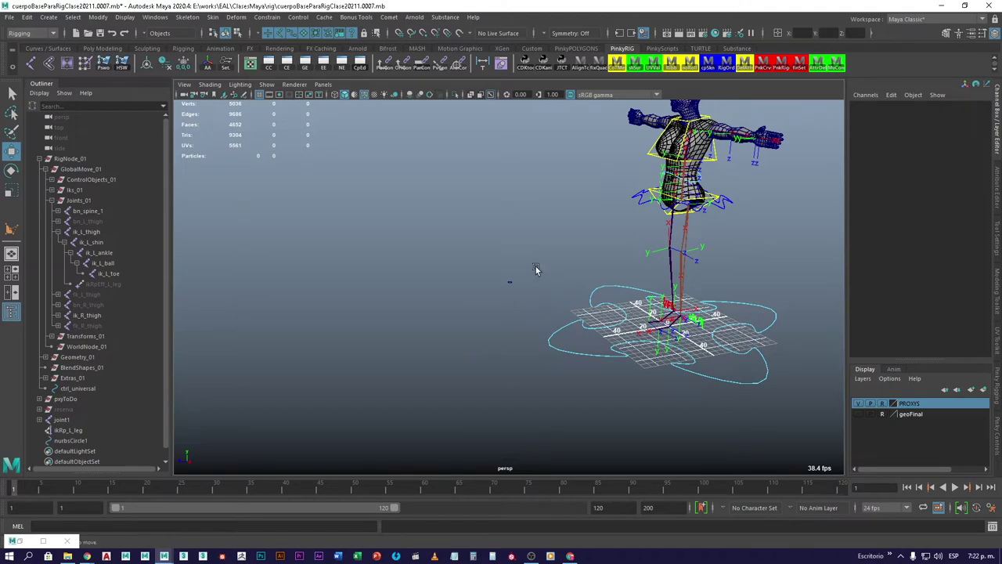
{"action": "left_click_drag", "start_coordinate": [538, 273], "coordinate": [454, 288], "text": "alt"}
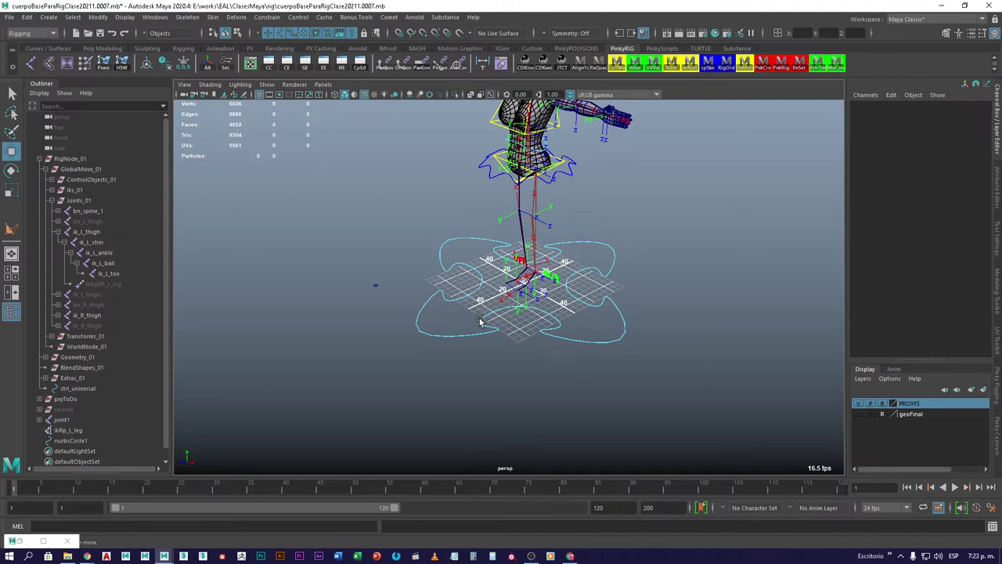
{"action": "key", "text": "space"}
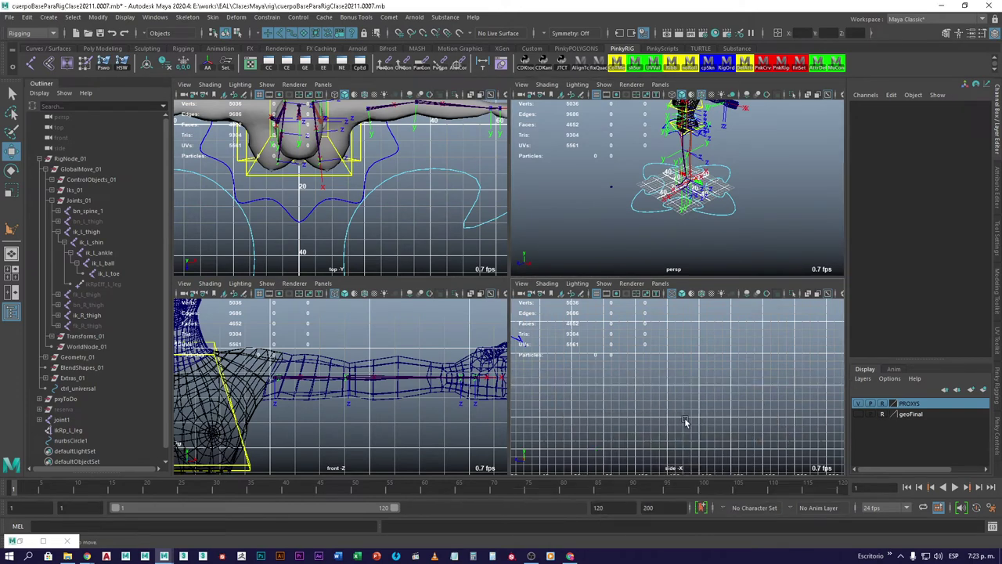
{"action": "key", "text": "space"}
{"action": "left_click", "coordinate": [259, 357]}
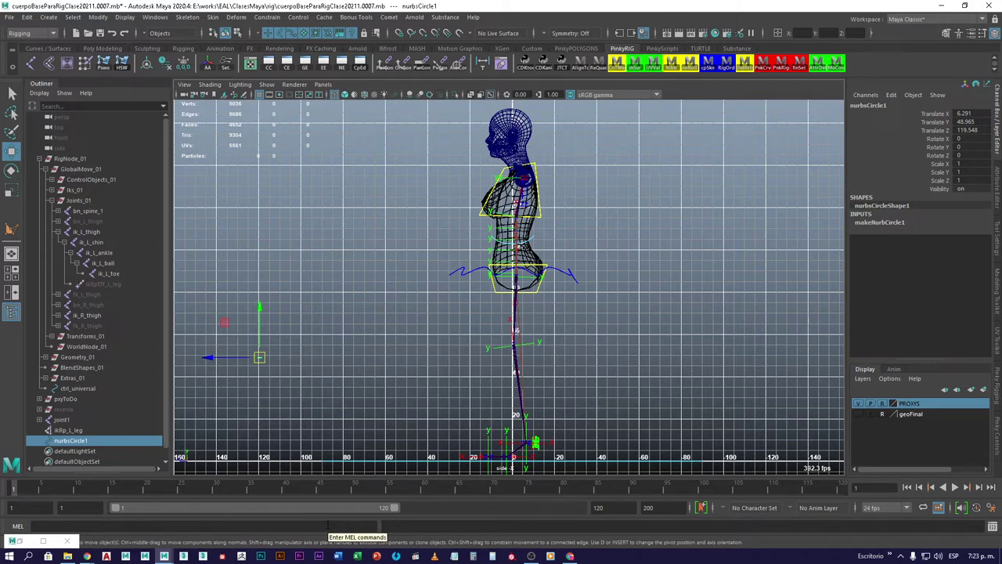
{"action": "key", "text": "Delete"}
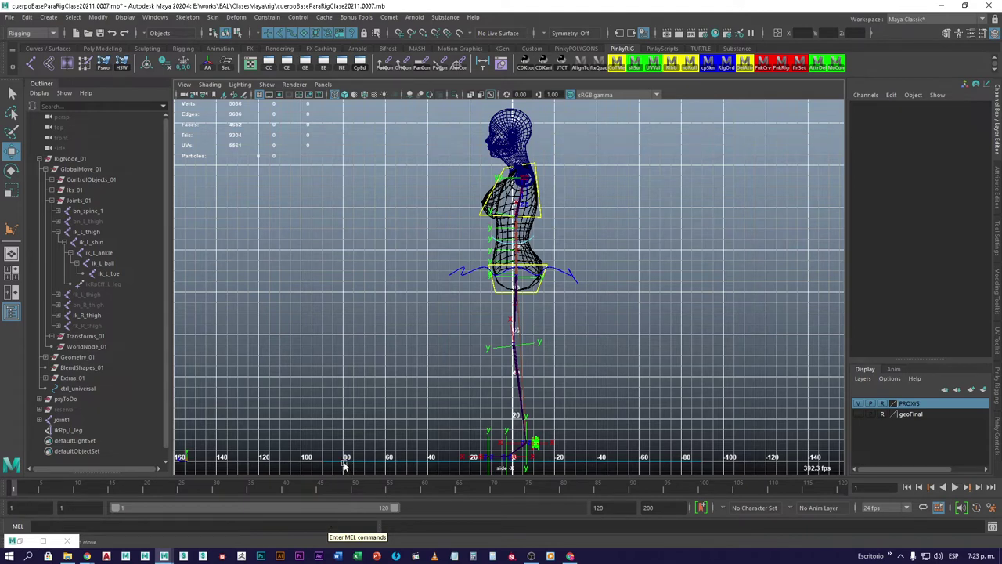
Examine the left leg's IK/FK switch control, the leg joints and the hips control in the perspective view
{"action": "key", "text": "space"}
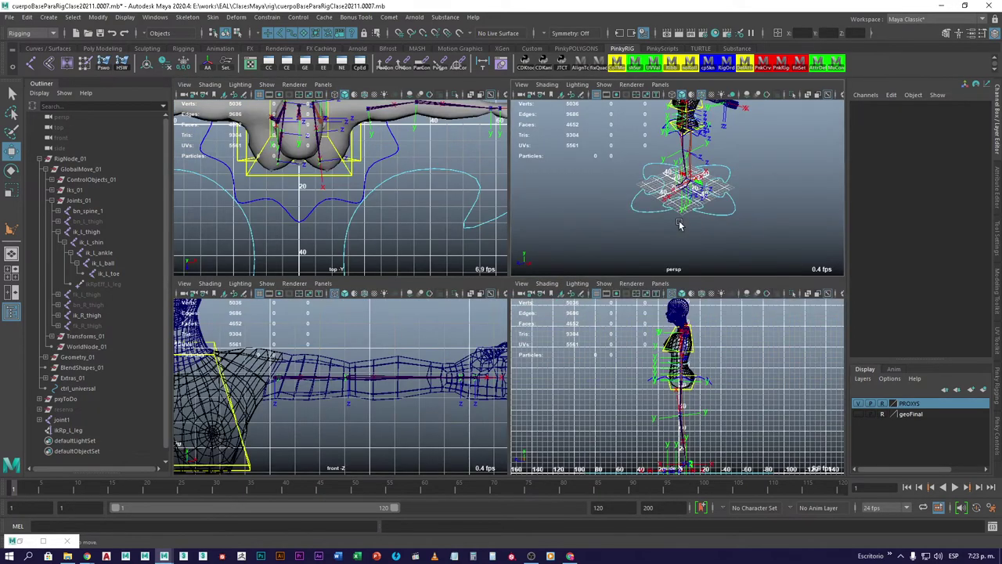
{"action": "key", "text": "space"}
{"action": "middle_click_drag", "start_coordinate": [531, 248], "coordinate": [530, 328], "text": "alt"}
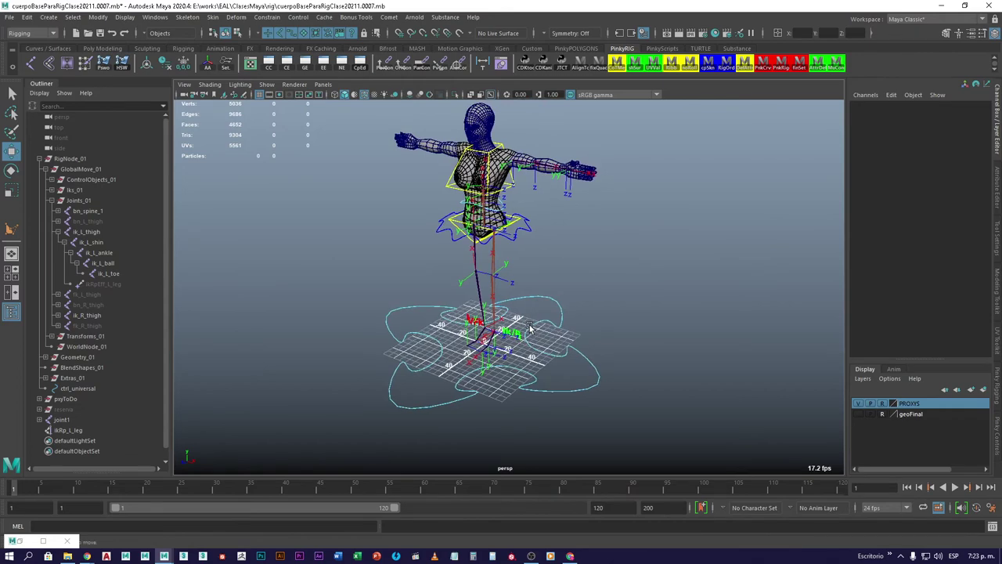
{"action": "scroll", "coordinate": [503, 335], "scroll_direction": "up", "scroll_amount": 2}
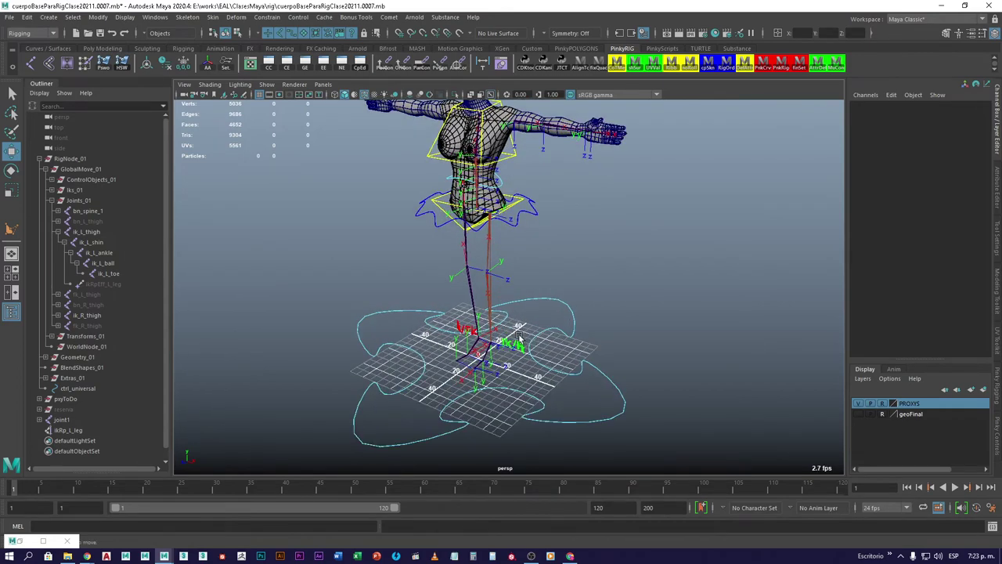
{"action": "left_click", "coordinate": [517, 342]}
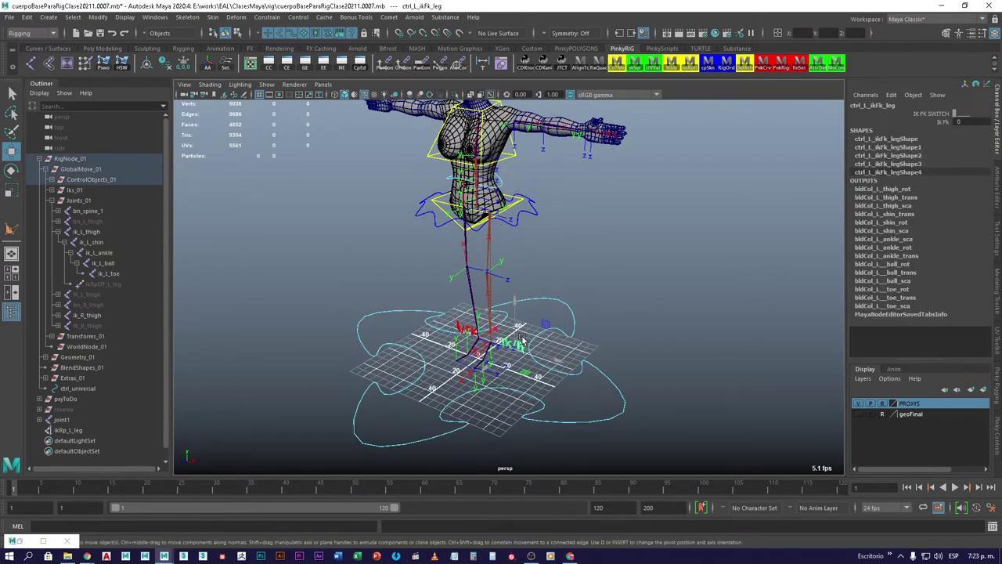
{"action": "key", "text": "f"}
{"action": "scroll", "coordinate": [522, 340], "scroll_direction": "down", "scroll_amount": 10}
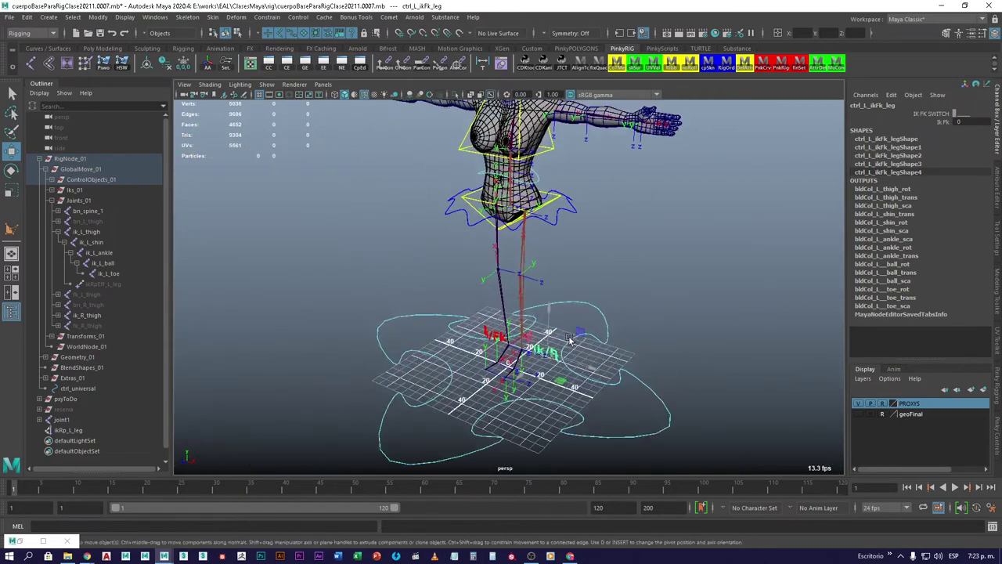
{"action": "scroll", "coordinate": [570, 340], "scroll_direction": "up", "scroll_amount": 3}
{"action": "left_click_drag", "start_coordinate": [567, 333], "coordinate": [529, 323], "text": "alt"}
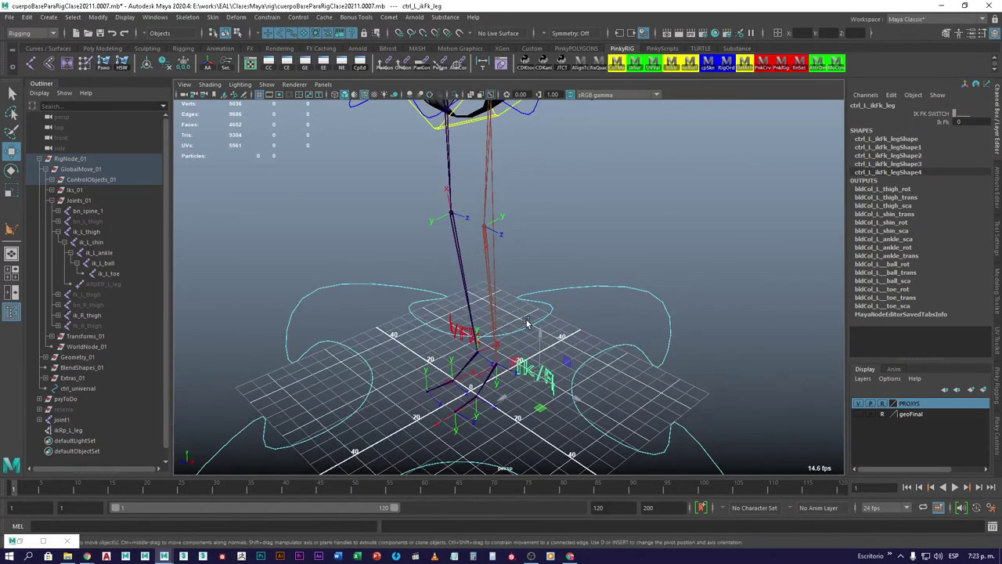
{"action": "left_click", "coordinate": [389, 335]}
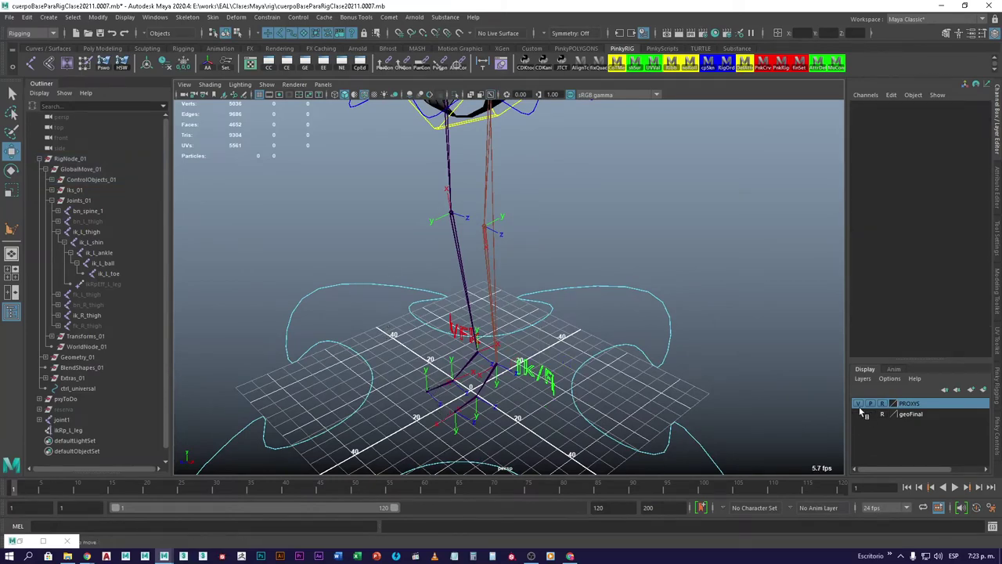
{"action": "left_click_drag", "start_coordinate": [415, 338], "coordinate": [400, 325], "text": "alt"}
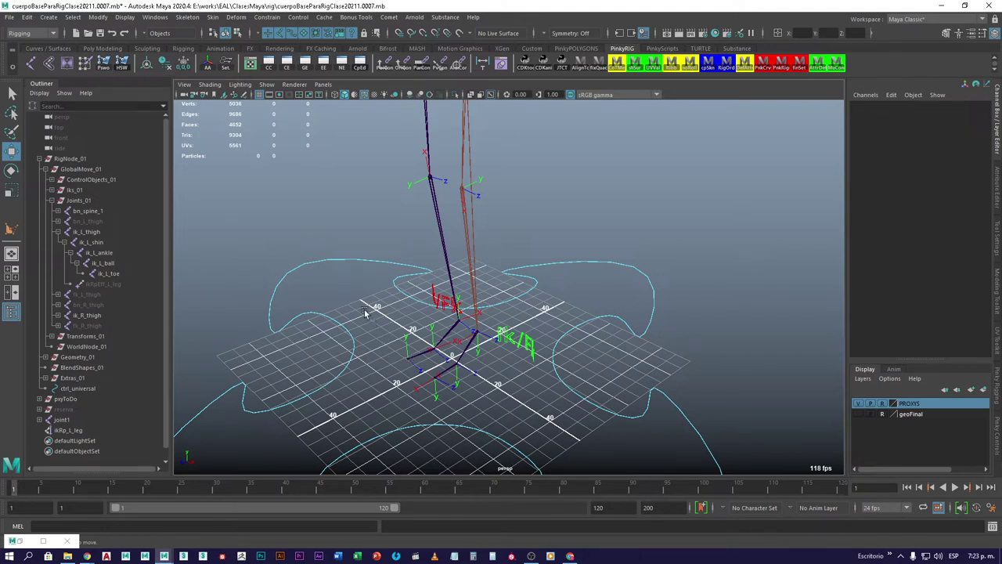
{"action": "left_click_drag", "start_coordinate": [380, 217], "coordinate": [400, 261], "text": "alt"}
{"action": "left_click", "coordinate": [378, 240]}
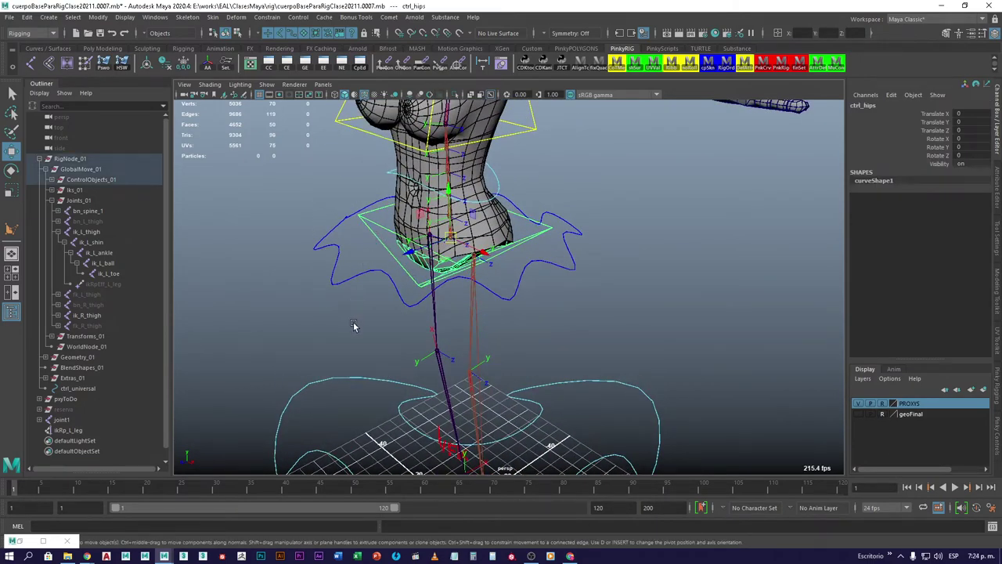
{"action": "left_click_drag", "start_coordinate": [383, 405], "coordinate": [423, 314], "text": "alt"}
{"action": "right_click_drag", "start_coordinate": [423, 313], "coordinate": [431, 377]}
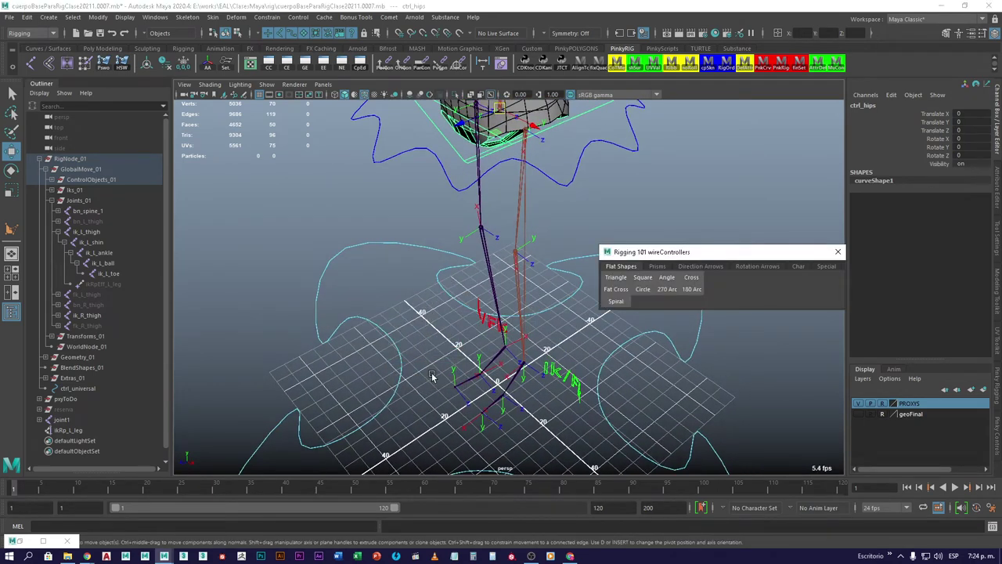
{"action": "left_click_drag", "start_coordinate": [758, 262], "coordinate": [739, 217]}
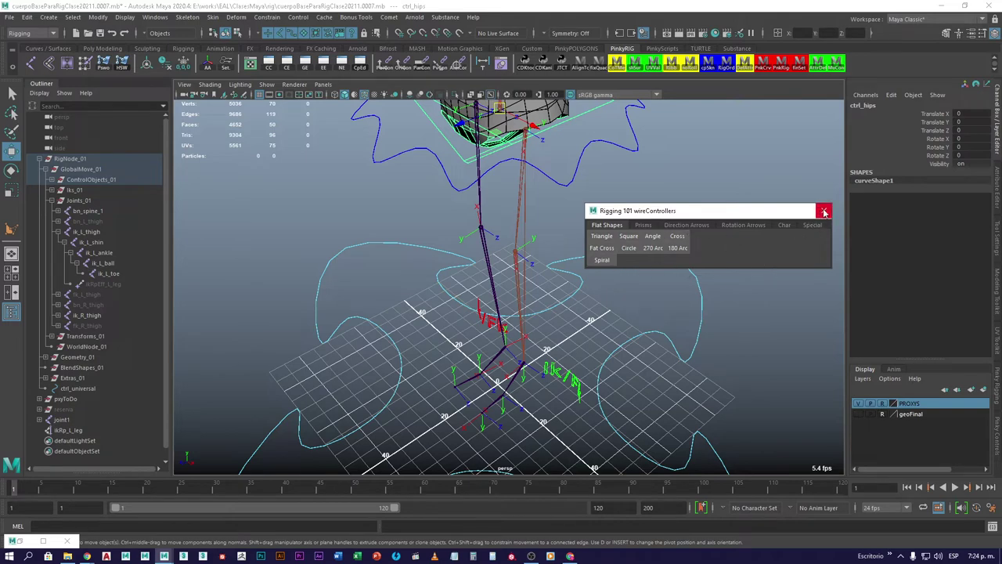
{"action": "left_click", "coordinate": [823, 218]}
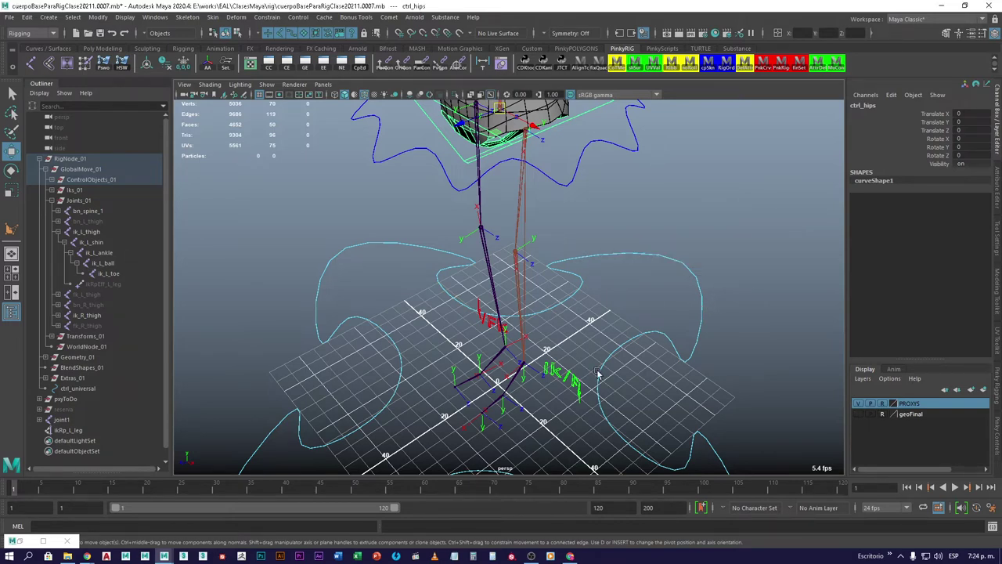
Create a Cone With Caps control curve from the Pinky Controls and select it at the grid origin
{"action": "left_click_drag", "start_coordinate": [507, 411], "coordinate": [526, 337], "text": "alt"}
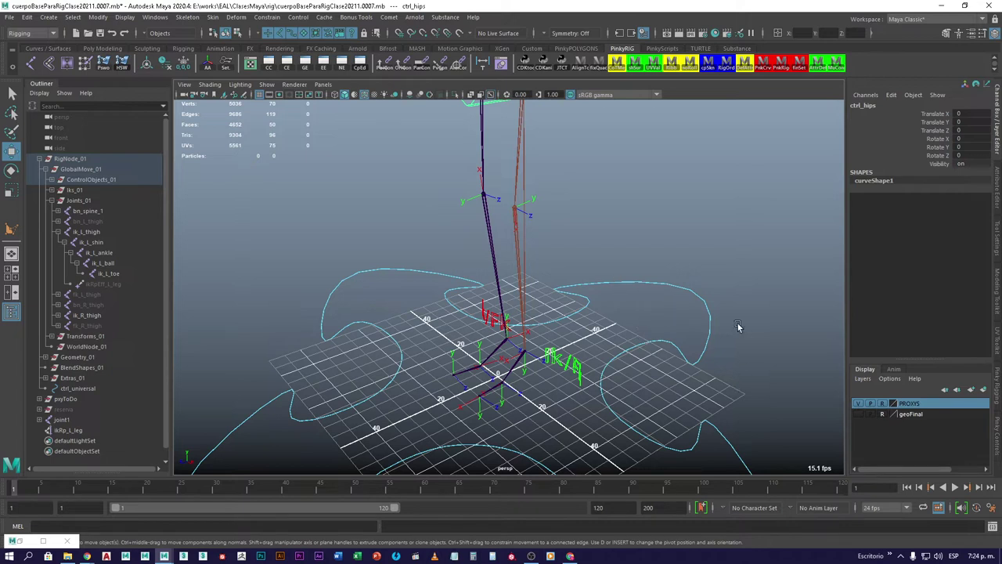
{"action": "left_click", "coordinate": [998, 396]}
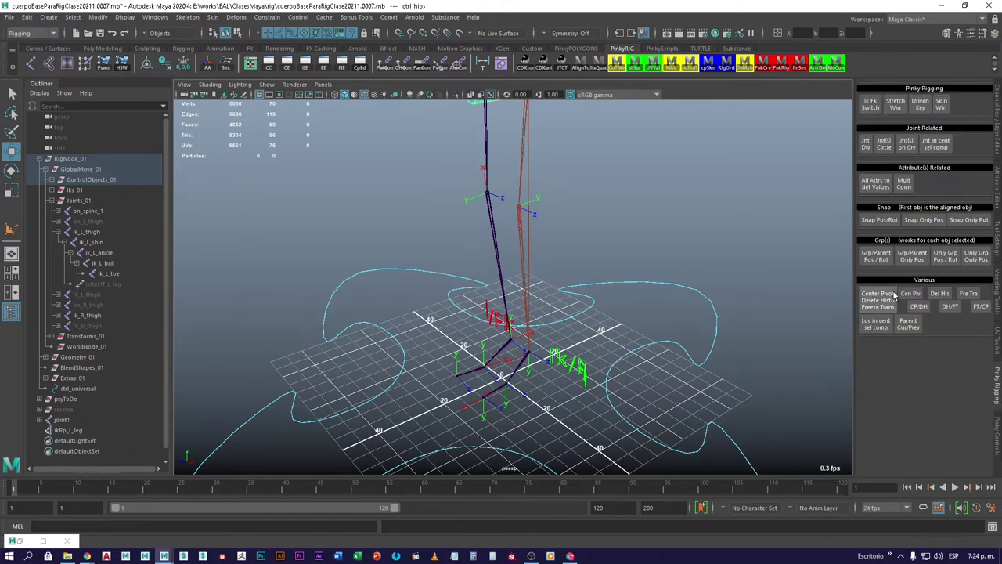
{"action": "left_click", "coordinate": [998, 434]}
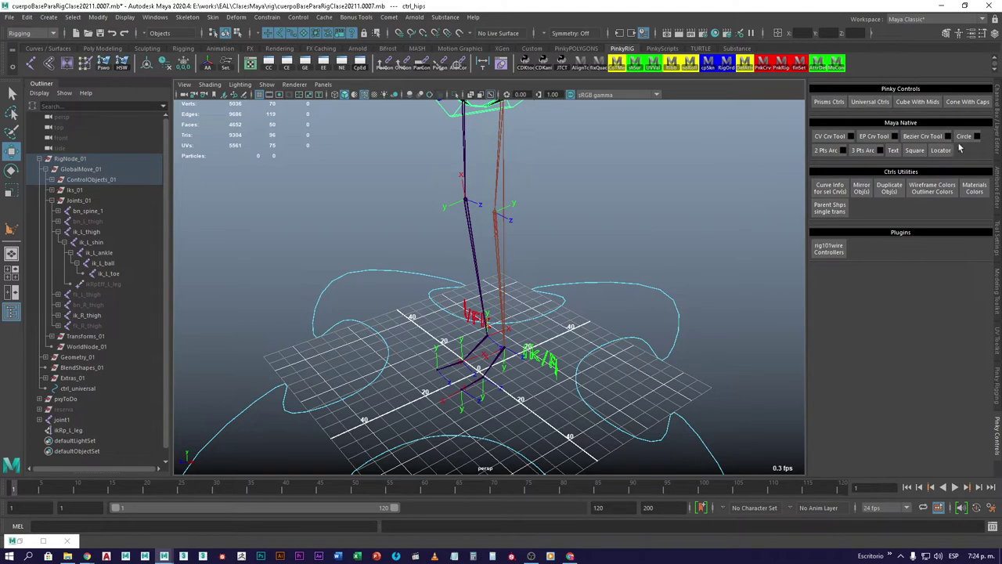
{"action": "left_click", "coordinate": [967, 102]}
{"action": "left_click", "coordinate": [654, 322]}
{"action": "scroll", "coordinate": [593, 369], "scroll_direction": "up", "scroll_amount": 10}
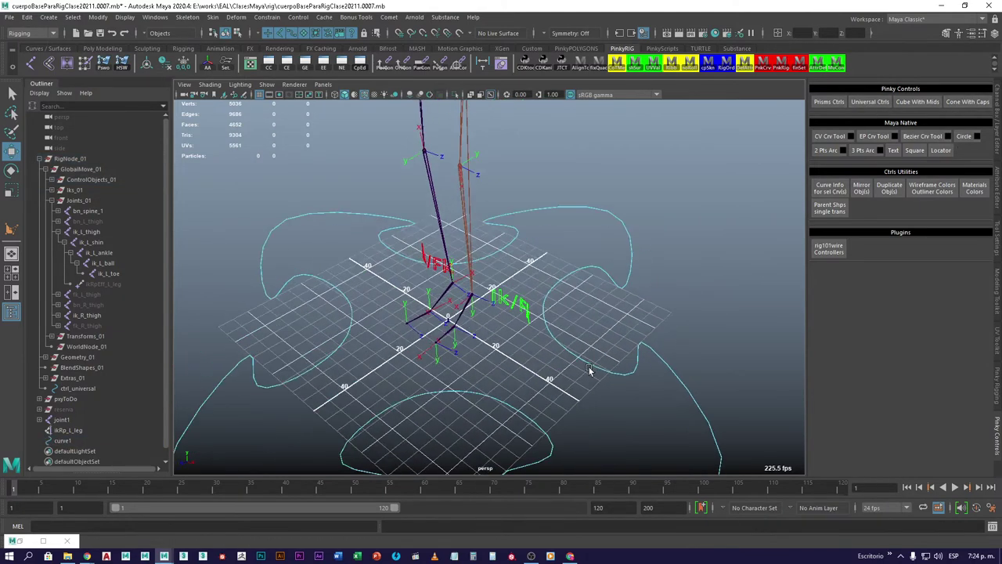
{"action": "scroll", "coordinate": [485, 290], "scroll_direction": "down", "scroll_amount": 5}
{"action": "left_click", "coordinate": [557, 218]}
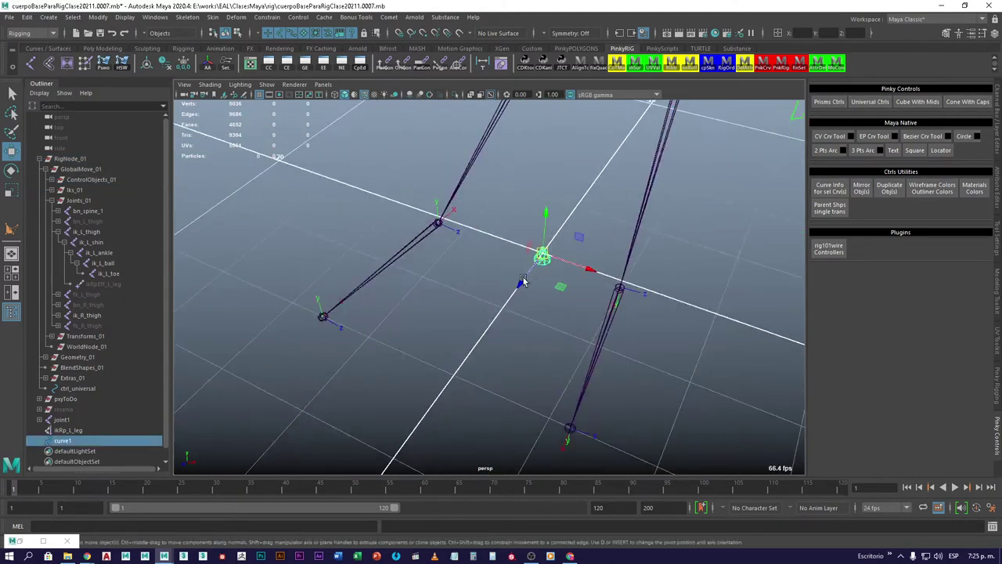
{"action": "key", "text": "f"}
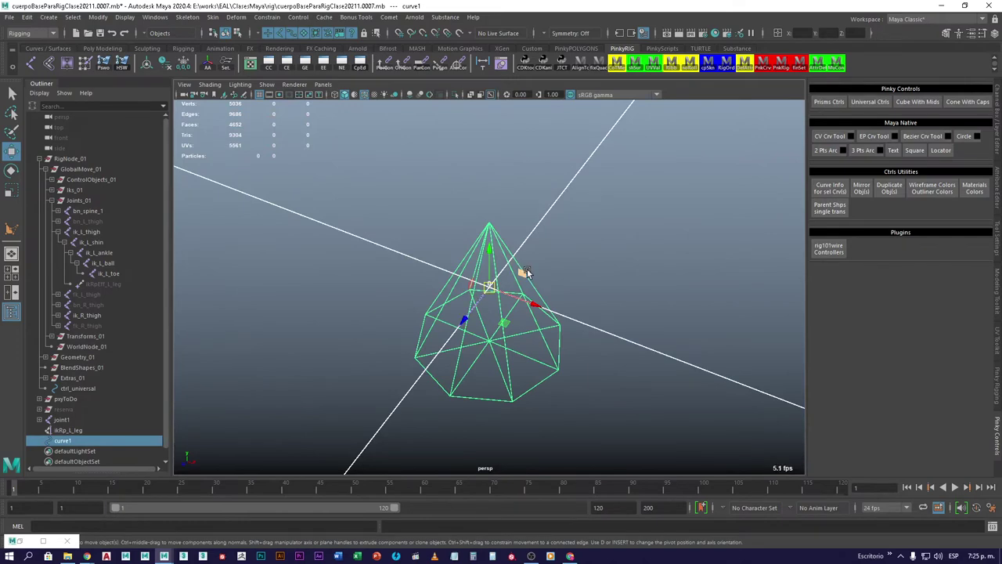
{"action": "left_click_drag", "start_coordinate": [532, 284], "coordinate": [551, 307], "text": "alt"}
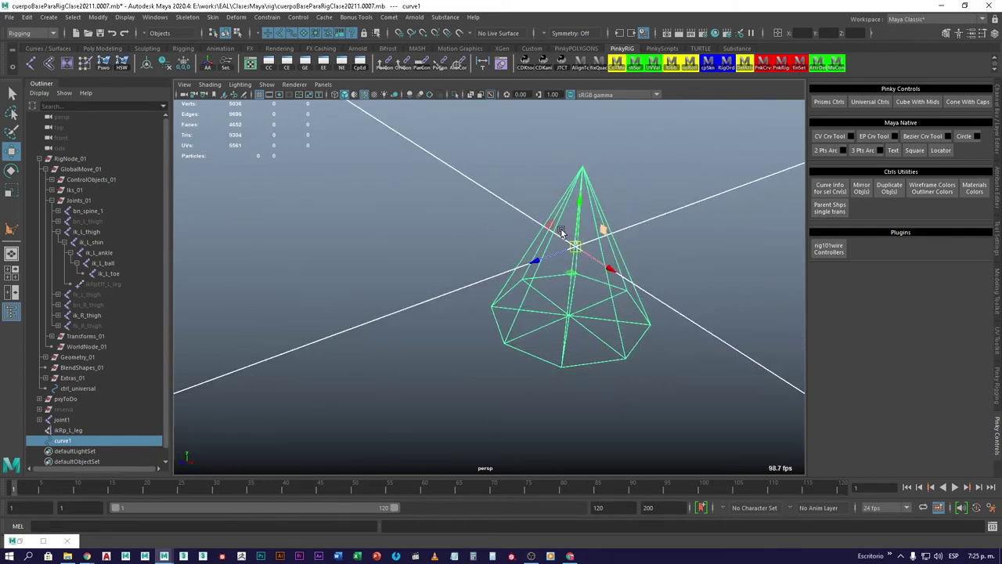
Snap the cone curve's pivot to the centre of its base
{"action": "left_click", "coordinate": [995, 129]}
{"action": "scroll", "coordinate": [631, 277], "scroll_direction": "down", "scroll_amount": 5}
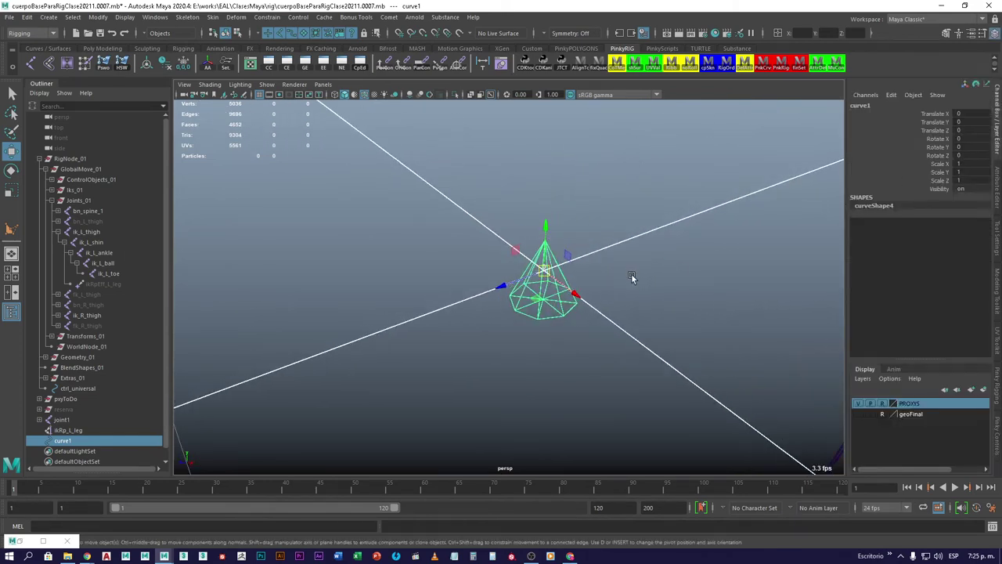
{"action": "scroll", "coordinate": [628, 277], "scroll_direction": "up", "scroll_amount": 6}
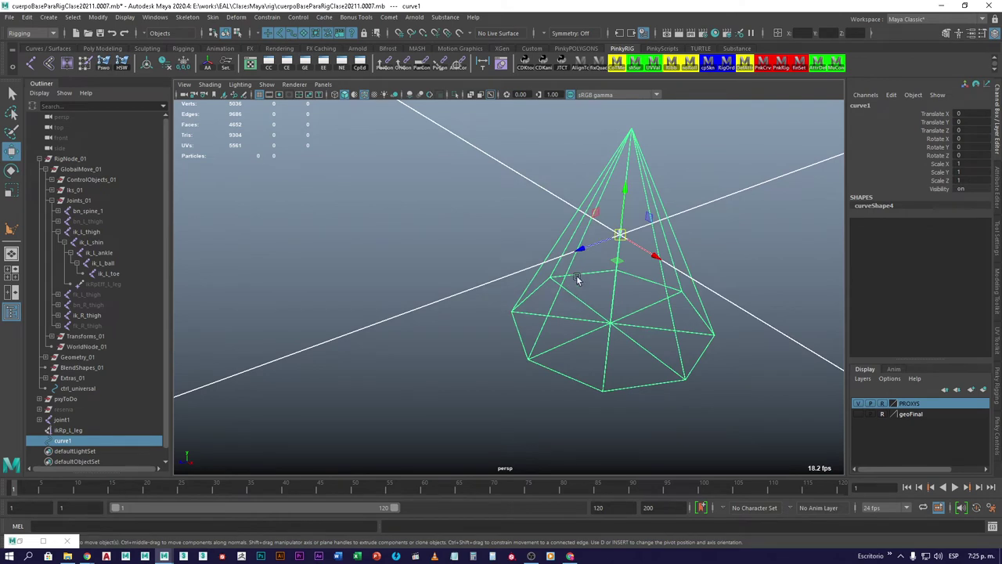
{"action": "key", "text": "d"}
{"action": "key", "text": "v"}
{"action": "left_click_drag", "start_coordinate": [619, 235], "coordinate": [619, 331]}
{"action": "key", "text": "d"}
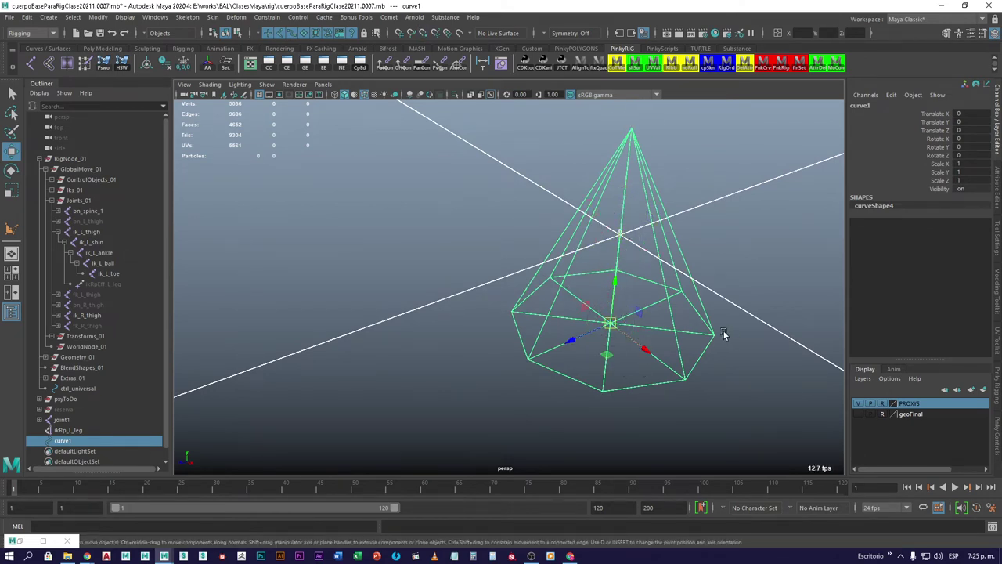
Rotate the cone curve about its base pivot, with Rotate X set to 90
{"action": "key", "text": "e"}
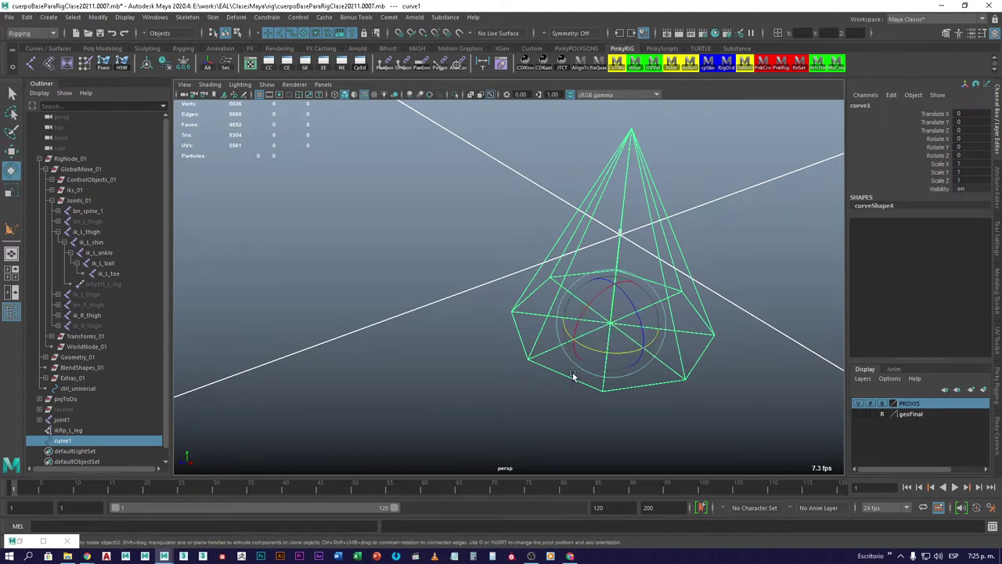
{"action": "left_click_drag", "start_coordinate": [589, 303], "coordinate": [577, 321]}
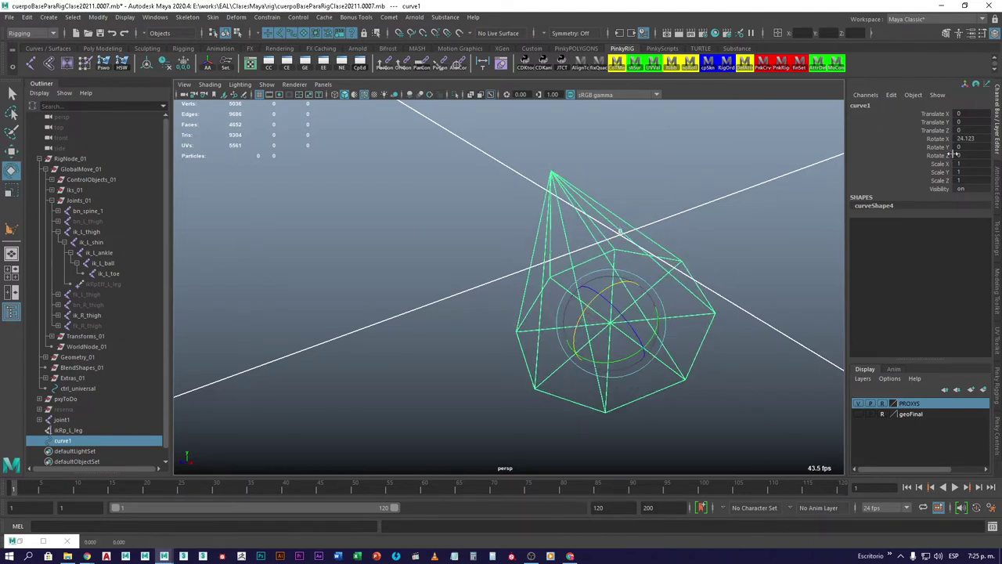
{"action": "double_click", "coordinate": [969, 137]}
{"action": "type", "text": "90"}
{"action": "key", "text": "Return"}
Move the cone's base centre onto the grid origin at Translate Y 0.5 and freeze its transformations
{"action": "left_click_drag", "start_coordinate": [715, 210], "coordinate": [534, 243], "text": "alt"}
{"action": "key", "text": "w"}
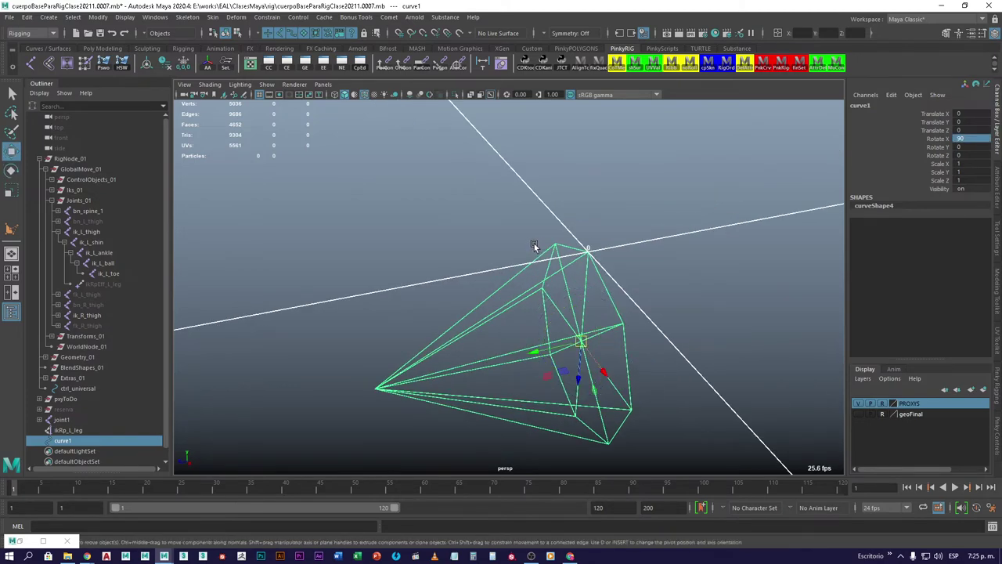
{"action": "left_click_drag", "start_coordinate": [578, 364], "coordinate": [564, 239]}
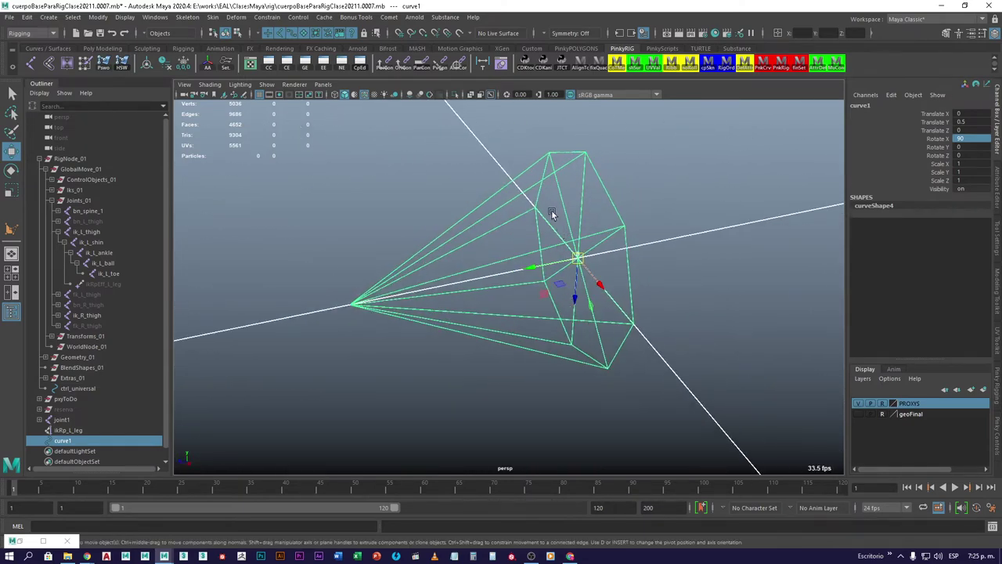
{"action": "scroll", "coordinate": [598, 311], "scroll_direction": "down", "scroll_amount": 3}
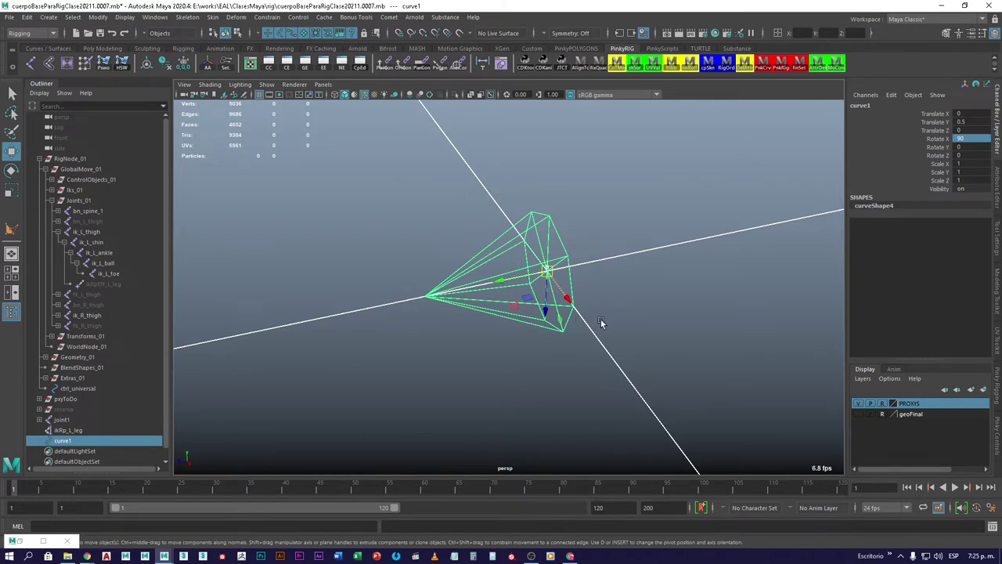
{"action": "left_click", "coordinate": [184, 65]}
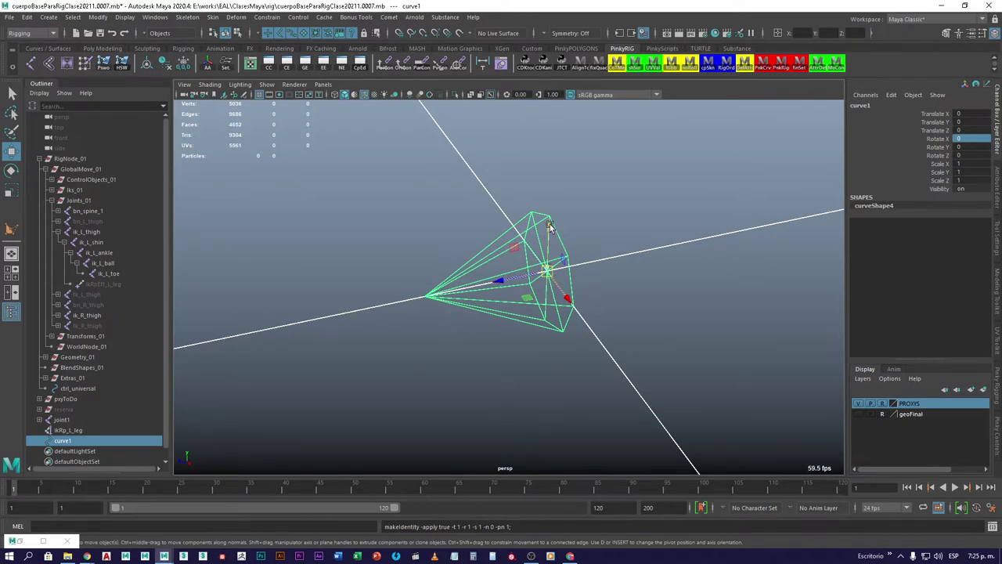
Rename the cone curve as ctrl_L_knee_Pv
{"action": "double_click", "coordinate": [70, 443]}
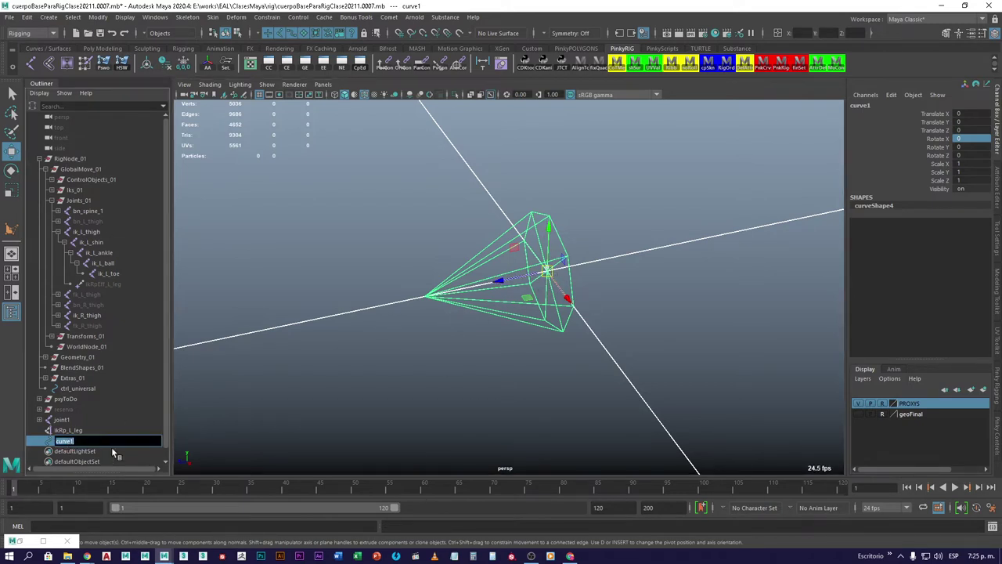
{"action": "type", "text": "d"}
{"action": "key", "text": "Return"}
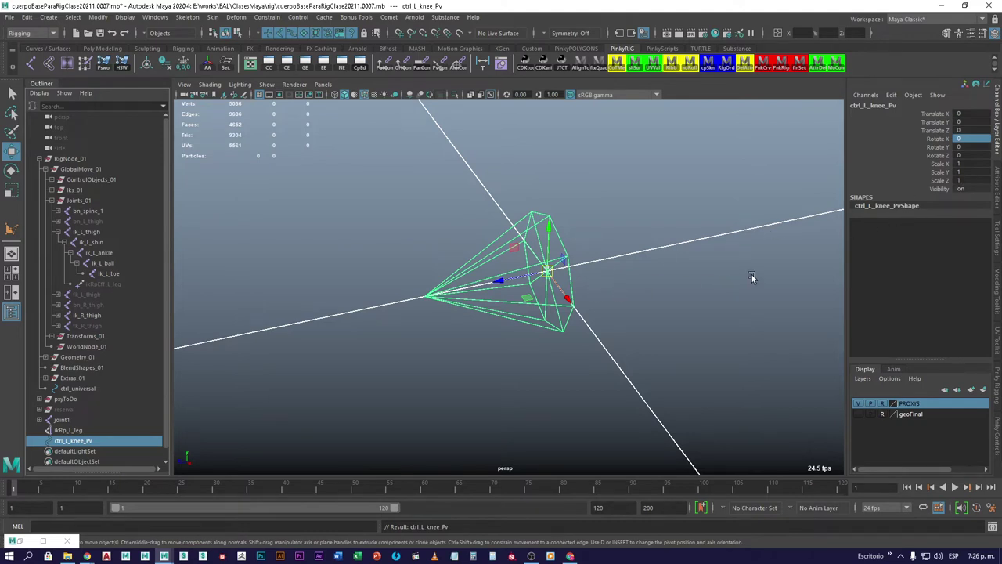
Group the ctrl_L_knee_Pv control and rename its parent group as ctrl_L_knee_Pv_grpOff
{"action": "key", "text": "ctrl+g"}
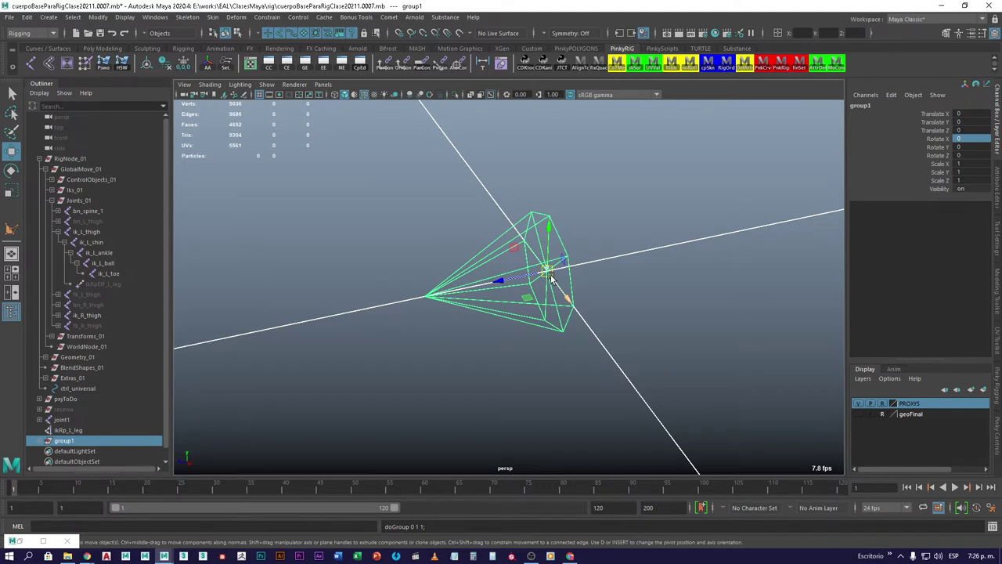
{"action": "left_click", "coordinate": [39, 441]}
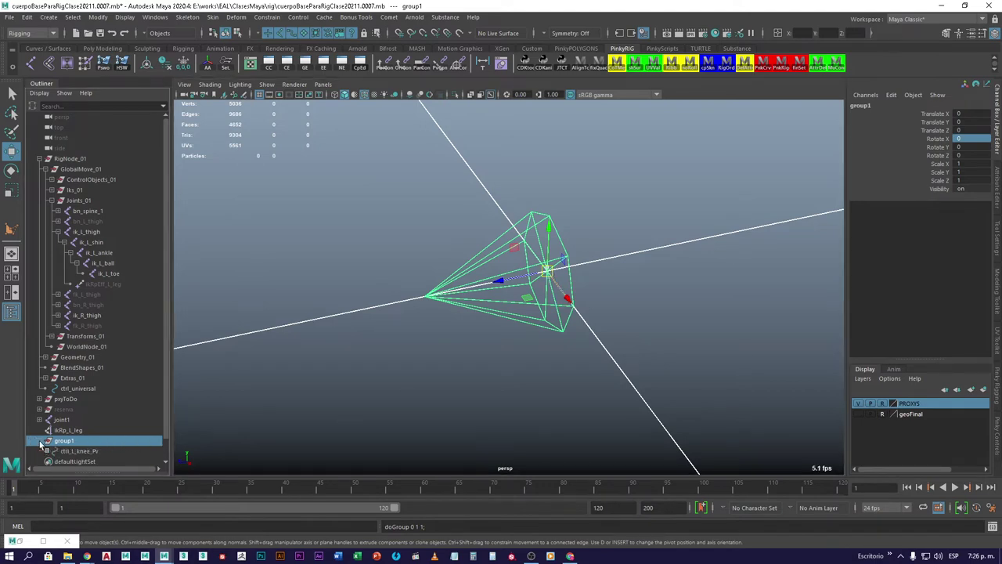
{"action": "left_click", "coordinate": [80, 451]}
{"action": "double_click", "coordinate": [82, 452]}
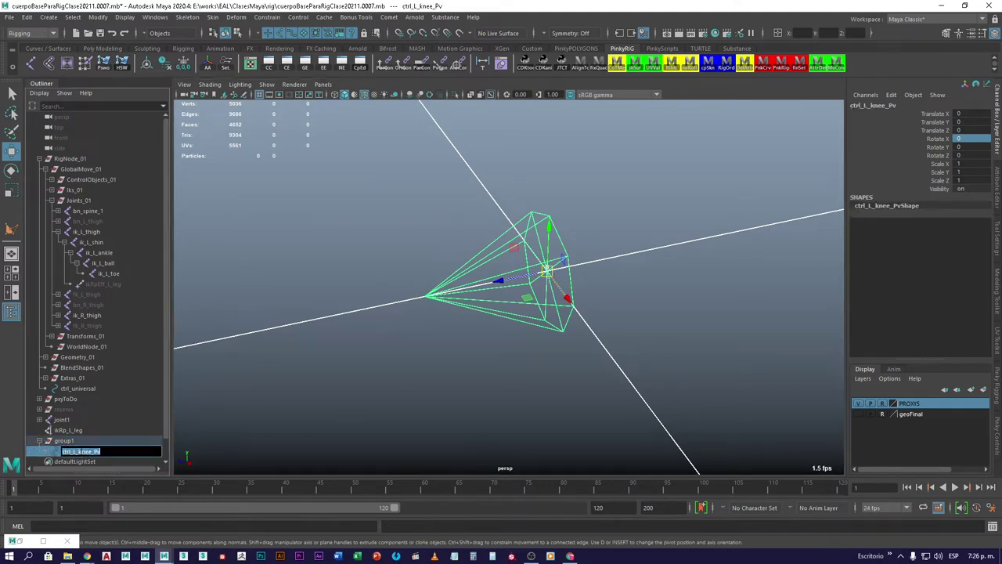
{"action": "key", "text": "ctrl+c"}
{"action": "double_click", "coordinate": [69, 440]}
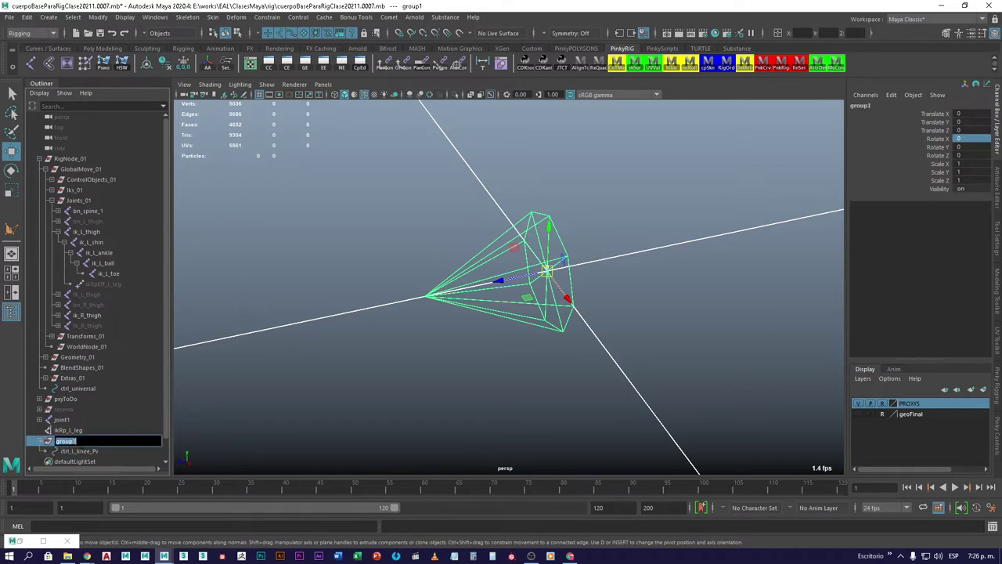
{"action": "key", "text": "ctrl+v"}
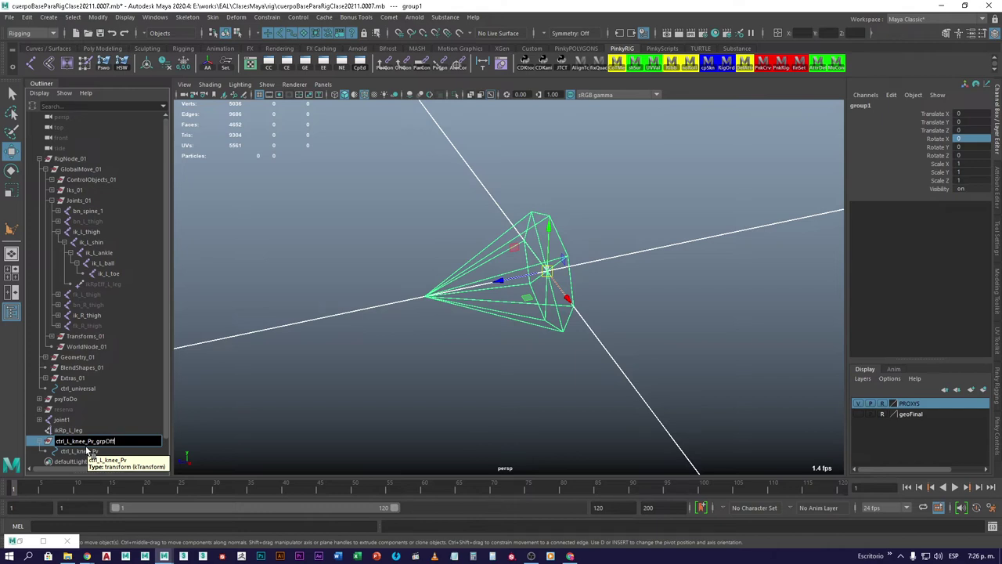
{"action": "key", "text": "Return"}
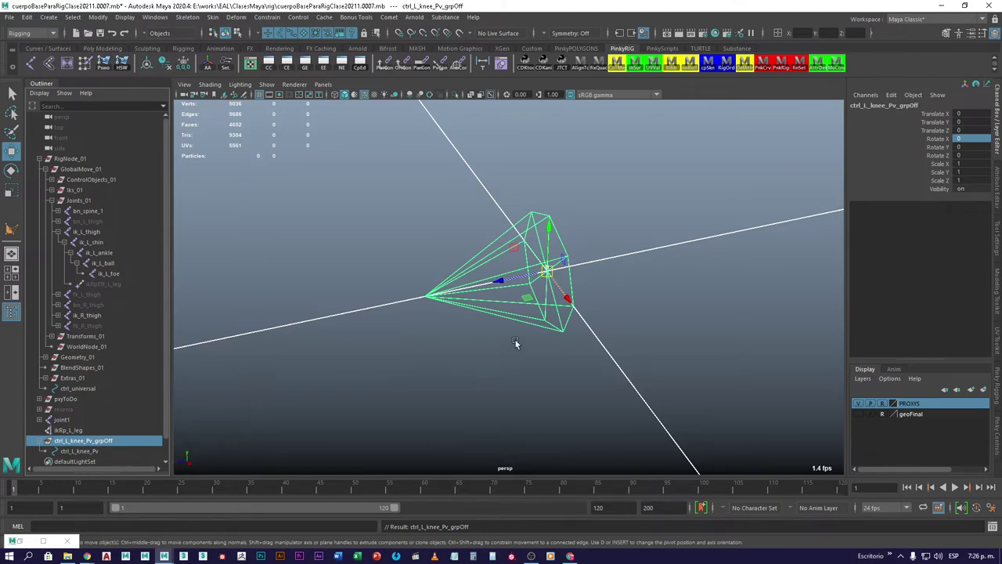
{"action": "scroll", "coordinate": [530, 329], "scroll_direction": "down", "scroll_amount": 10}
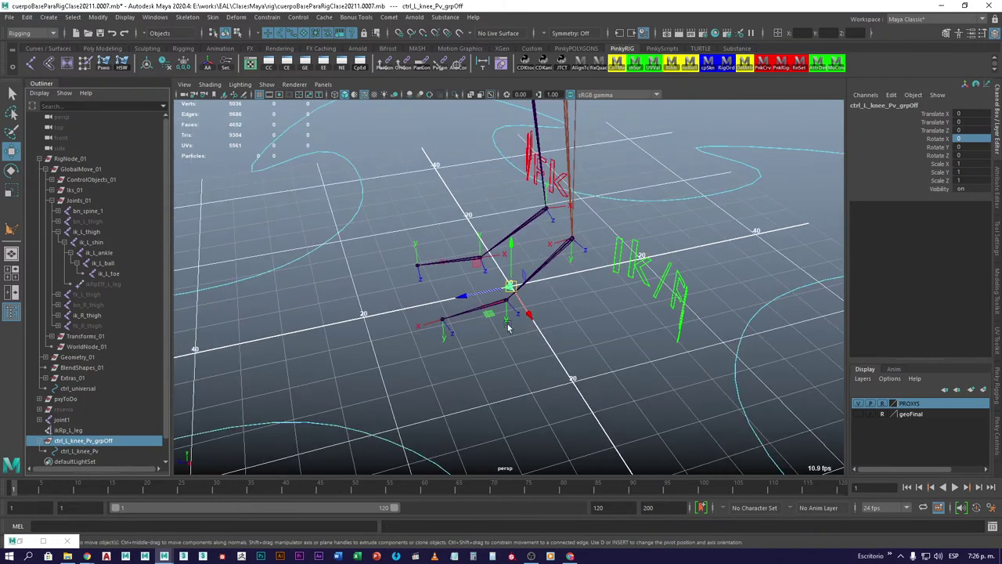
{"action": "left_click_drag", "start_coordinate": [508, 327], "coordinate": [457, 389], "text": "alt"}
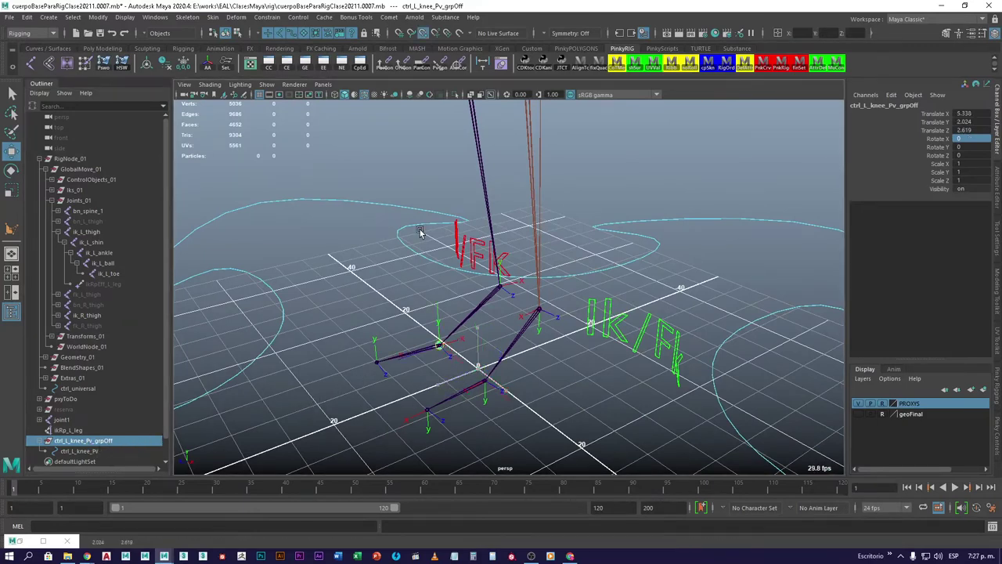
{"action": "middle_click_drag", "start_coordinate": [418, 375], "coordinate": [317, 368]}
{"action": "key", "text": "ctrl+z"}
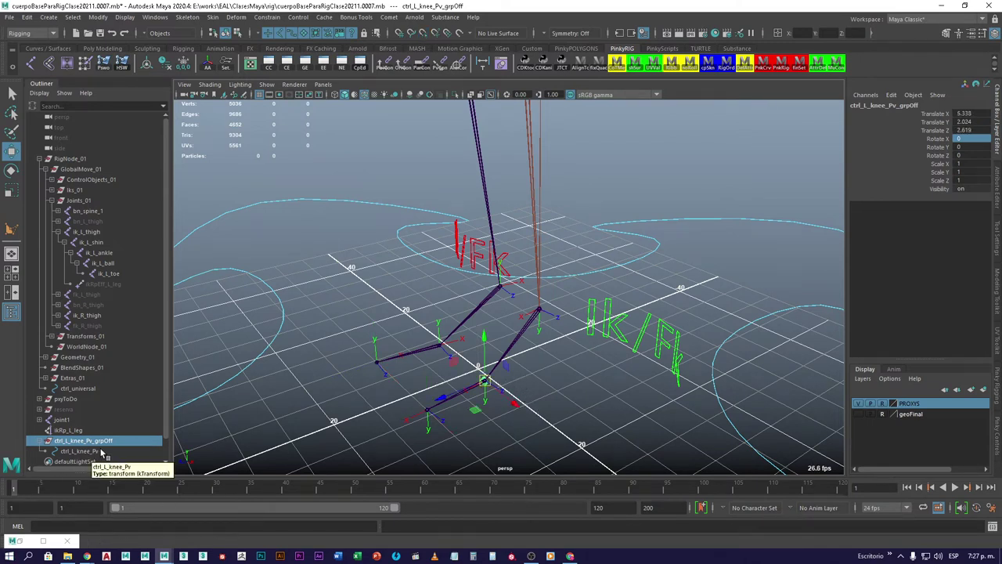
{"action": "key", "text": "ctrl+z"}
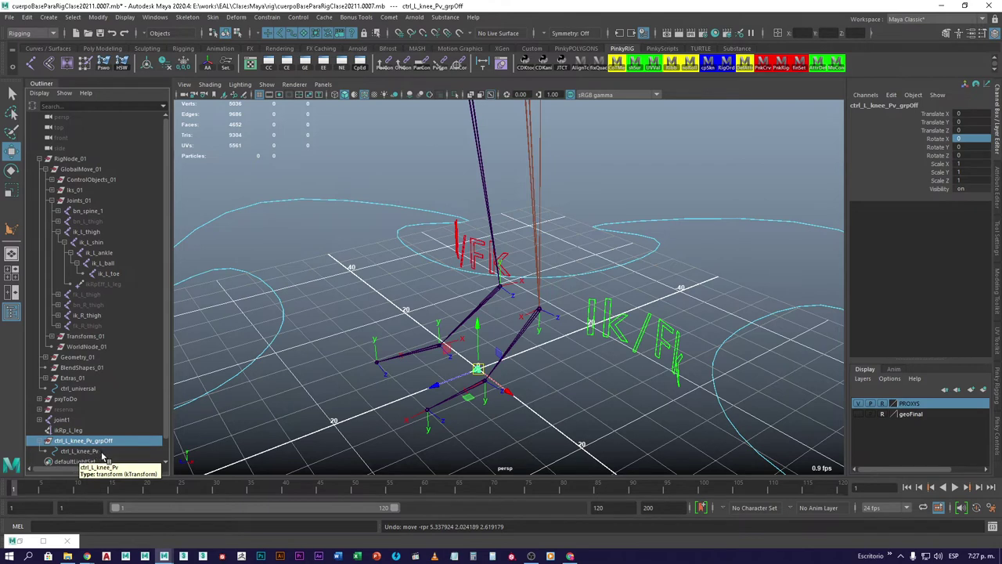
Scale ctrl_L_knee_Pv up uniformly to about 7.2 and freeze its transformations
{"action": "left_click", "coordinate": [81, 452]}
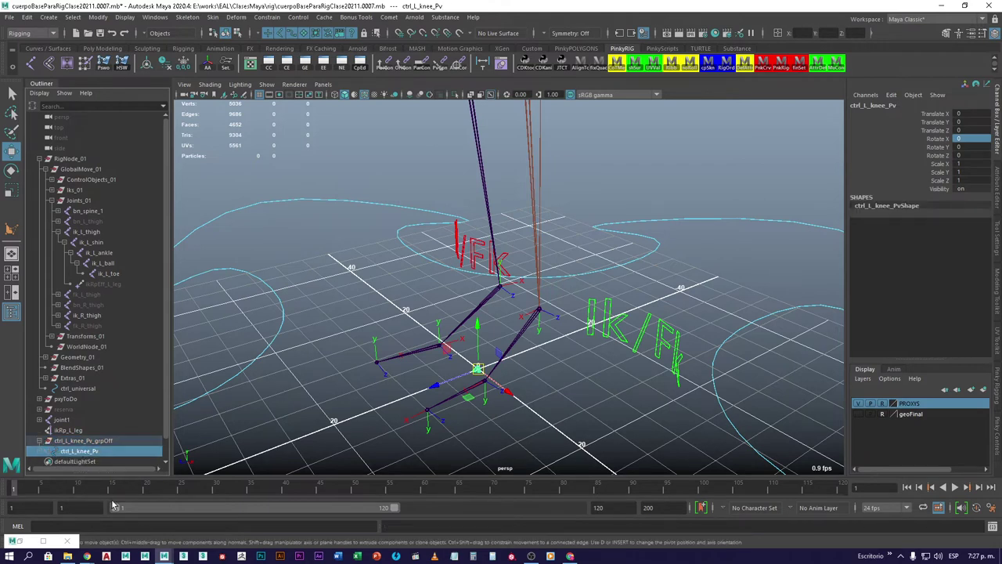
{"action": "left_click", "coordinate": [103, 440]}
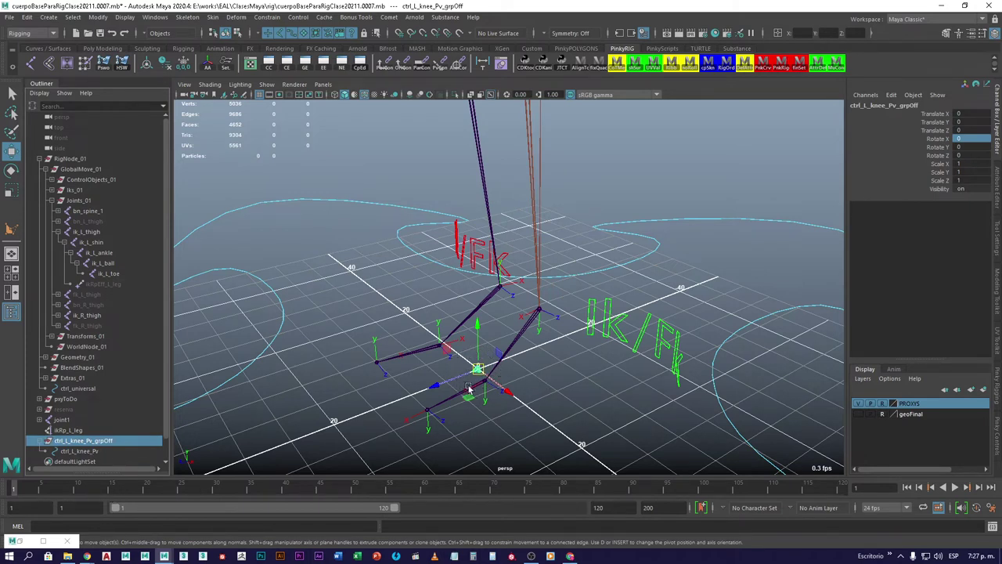
{"action": "left_click", "coordinate": [94, 451]}
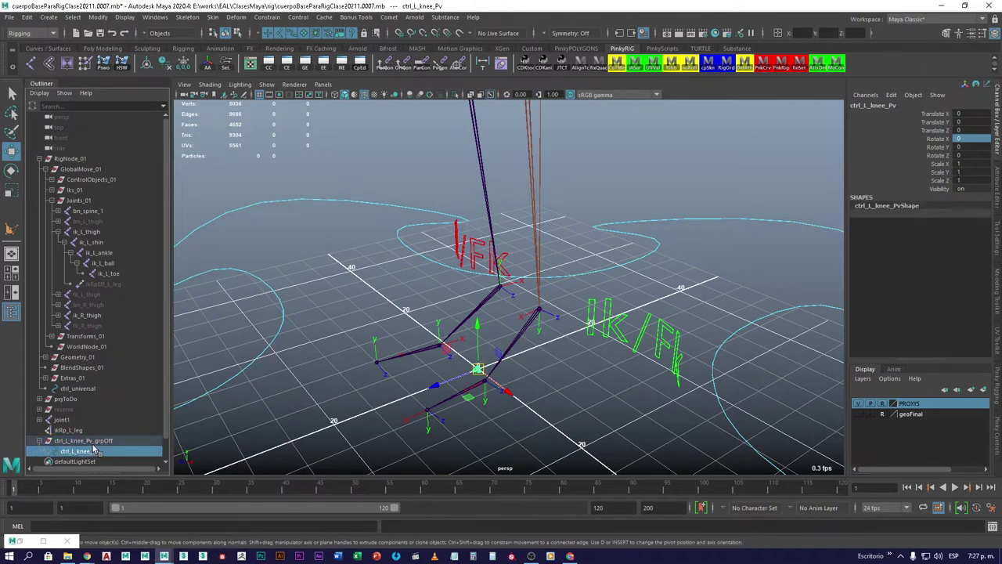
{"action": "left_click", "coordinate": [94, 441]}
{"action": "left_click", "coordinate": [94, 452]}
{"action": "left_click_drag", "start_coordinate": [387, 366], "coordinate": [570, 363], "text": "alt"}
{"action": "key", "text": "r"}
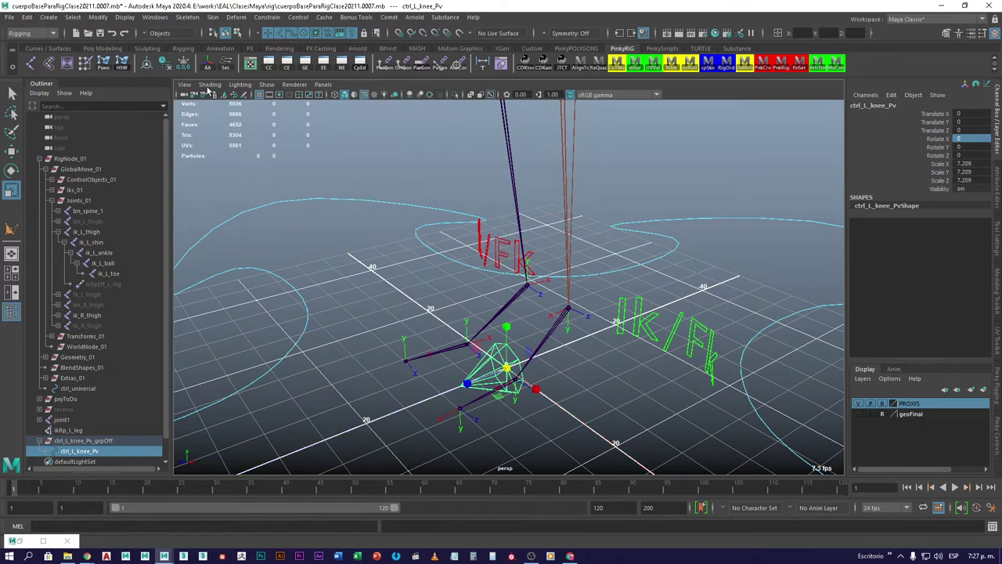
{"action": "left_click", "coordinate": [184, 63]}
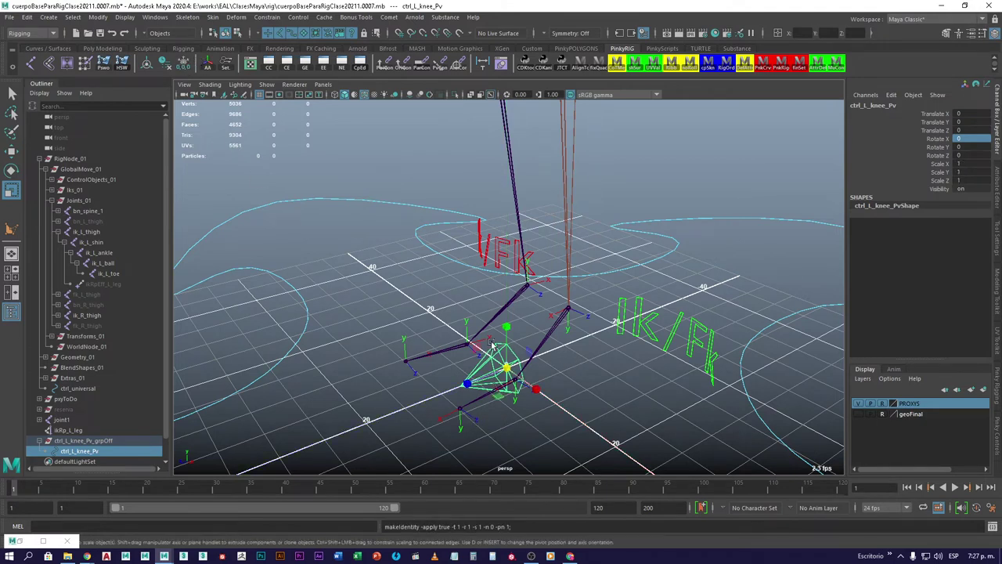
{"action": "key", "text": "w"}
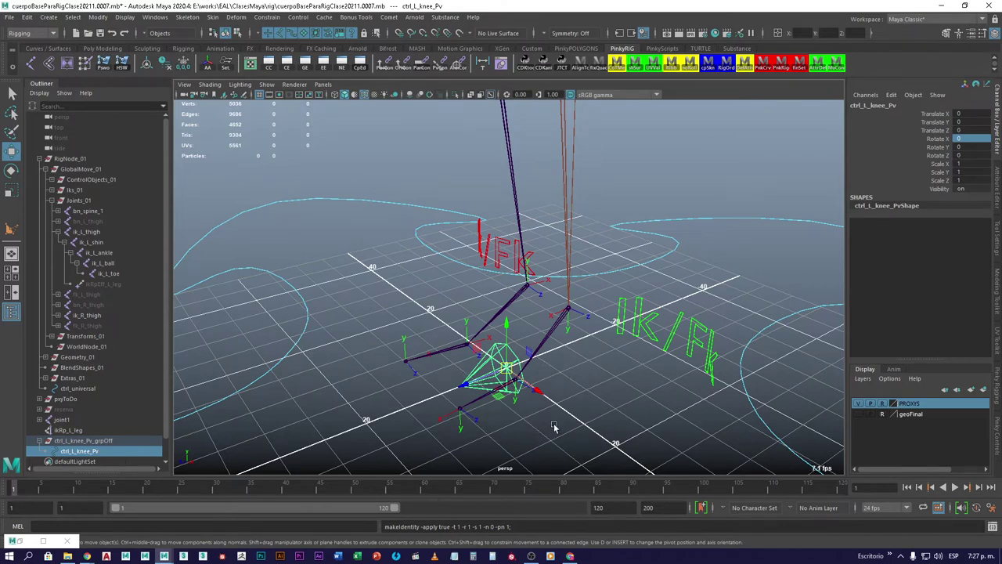
Create a polygon plane at the origin and scale it uniformly to about 59.8
{"action": "left_click_drag", "start_coordinate": [550, 355], "coordinate": [383, 341], "text": "alt"}
{"action": "left_click", "coordinate": [370, 280]}
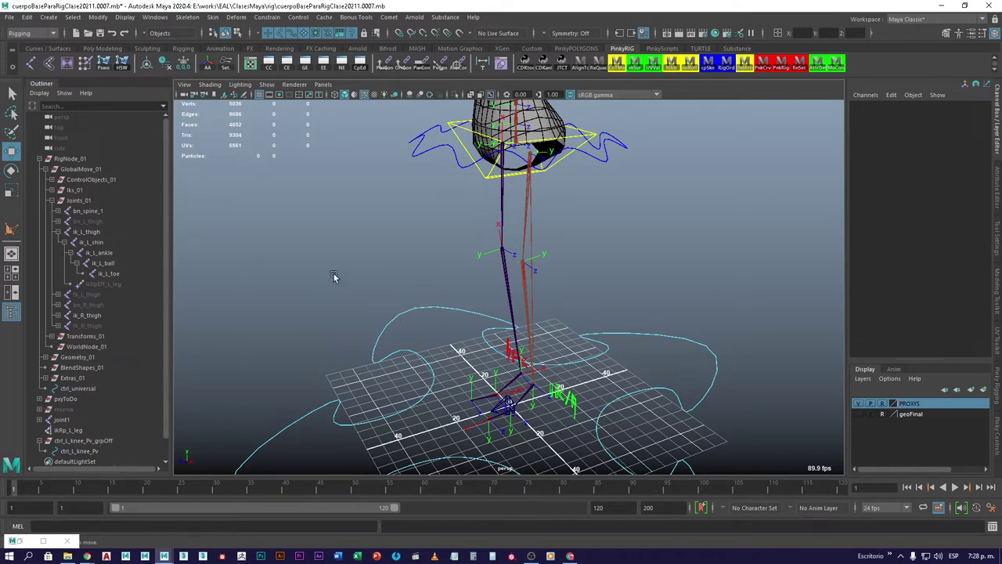
{"action": "right_click_drag", "start_coordinate": [334, 278], "coordinate": [287, 259], "text": "shift"}
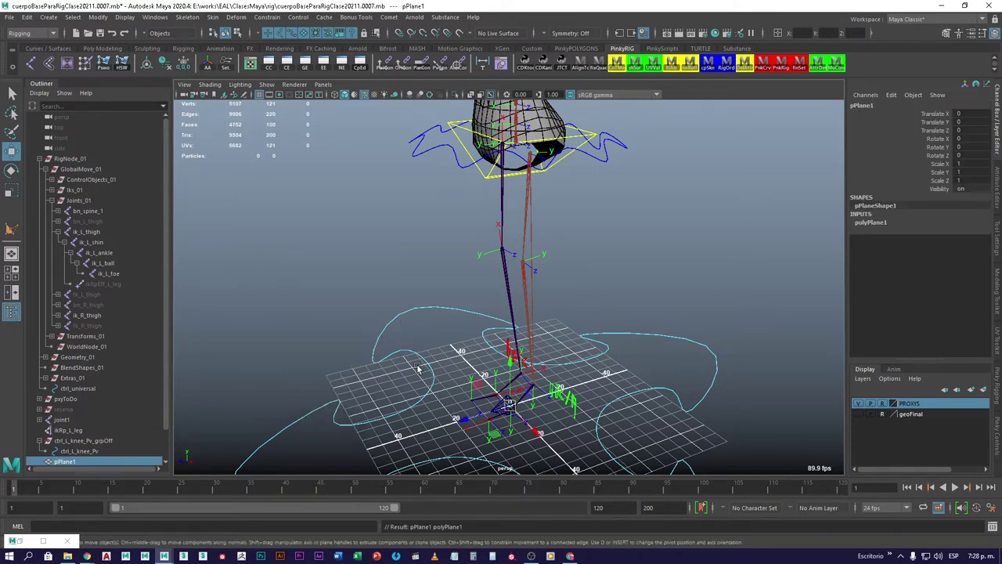
{"action": "key", "text": "r"}
{"action": "left_click_drag", "start_coordinate": [510, 403], "coordinate": [595, 359]}
{"action": "key", "text": "w"}
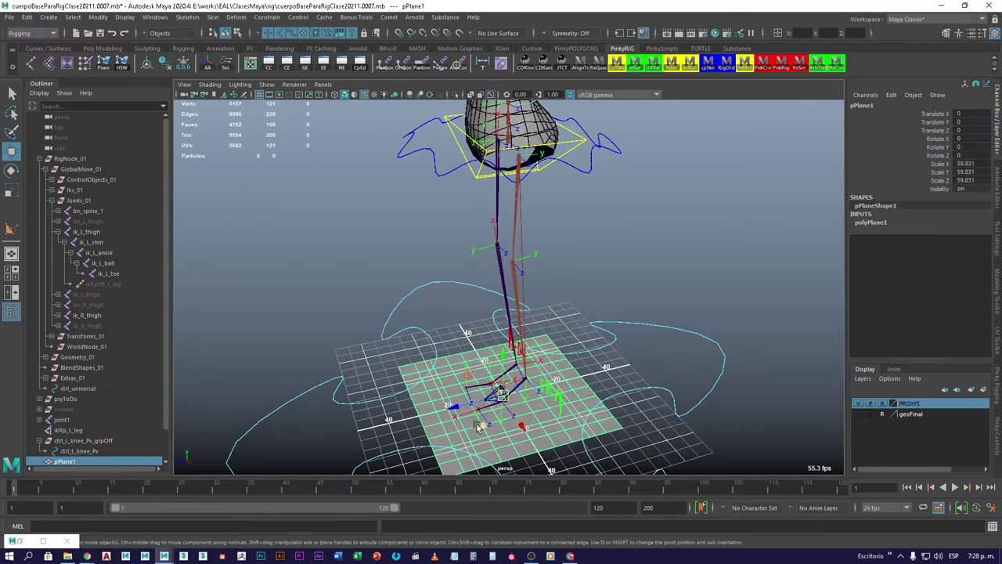
Relocate pPlane1's pivot to its back corner and snap the plane by that corner to the left thigh joint
{"action": "key", "text": "d"}
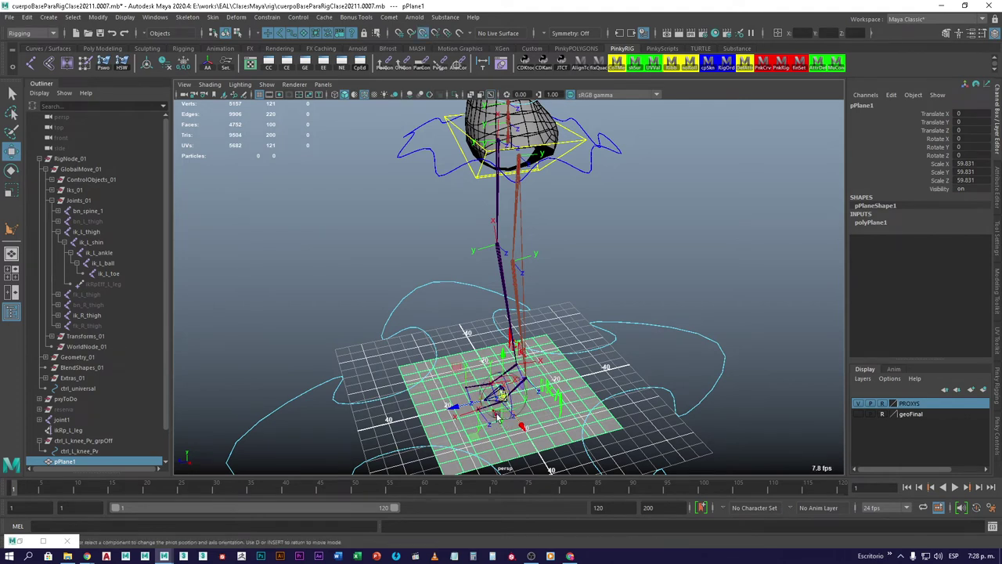
{"action": "left_click_drag", "start_coordinate": [501, 396], "coordinate": [546, 335]}
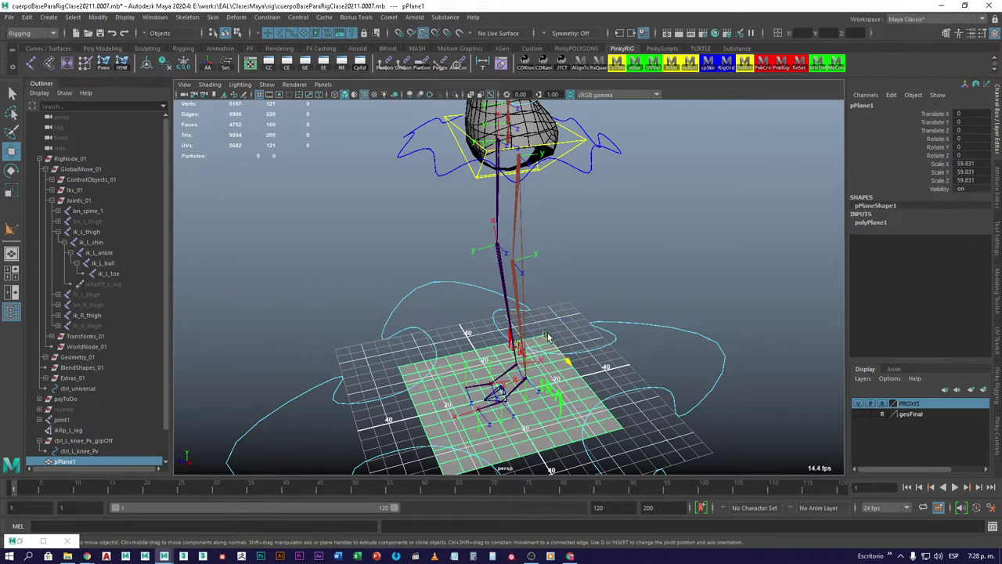
{"action": "left_click_drag", "start_coordinate": [548, 344], "coordinate": [520, 226]}
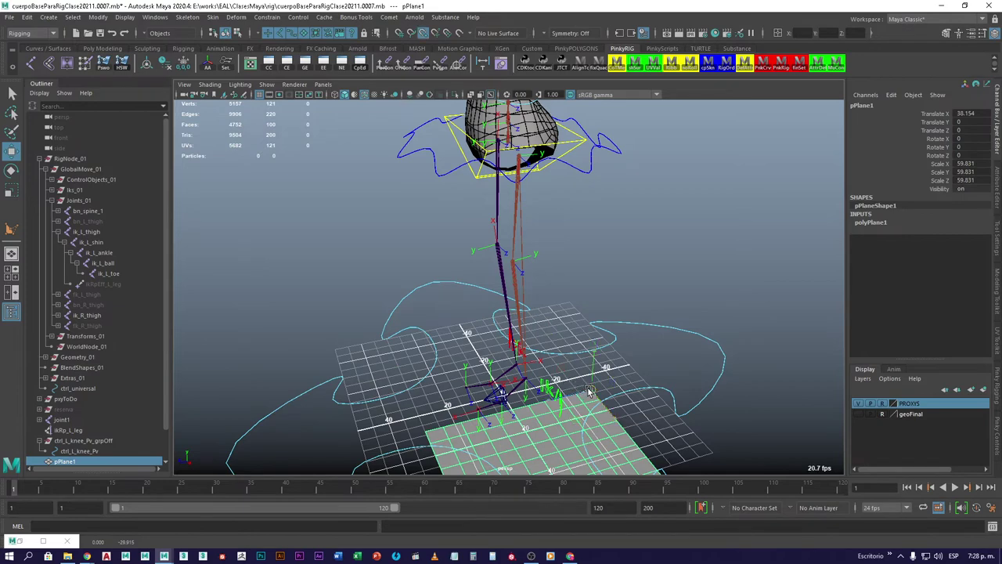
{"action": "left_click_drag", "start_coordinate": [584, 387], "coordinate": [514, 157]}
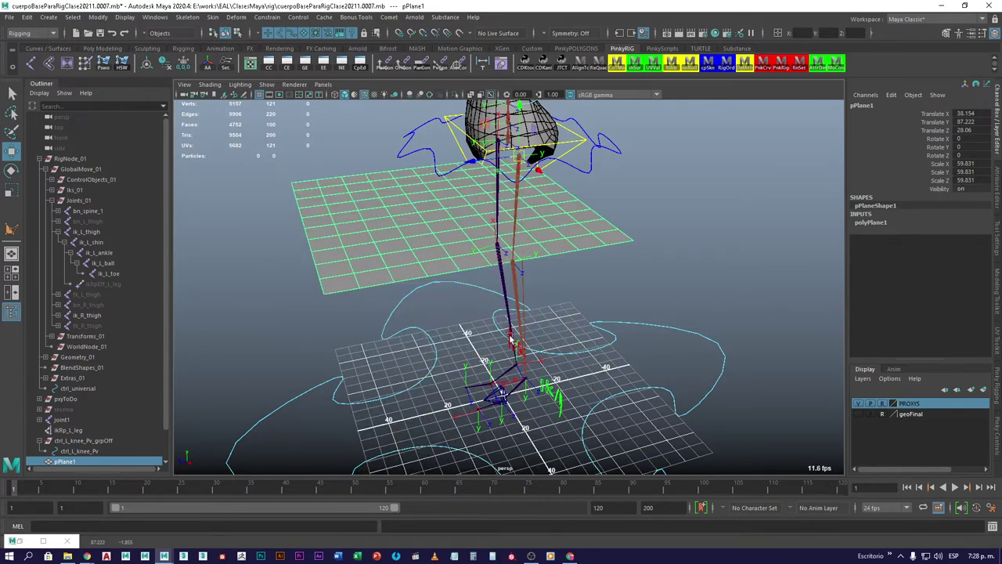
Aim-constrain pPlane1 to ik_L_ankle with aim vector 1,0,0, up vector 0,0,1 and object up ik_L_shin, without maintaining offset
{"action": "left_click", "coordinate": [102, 254]}
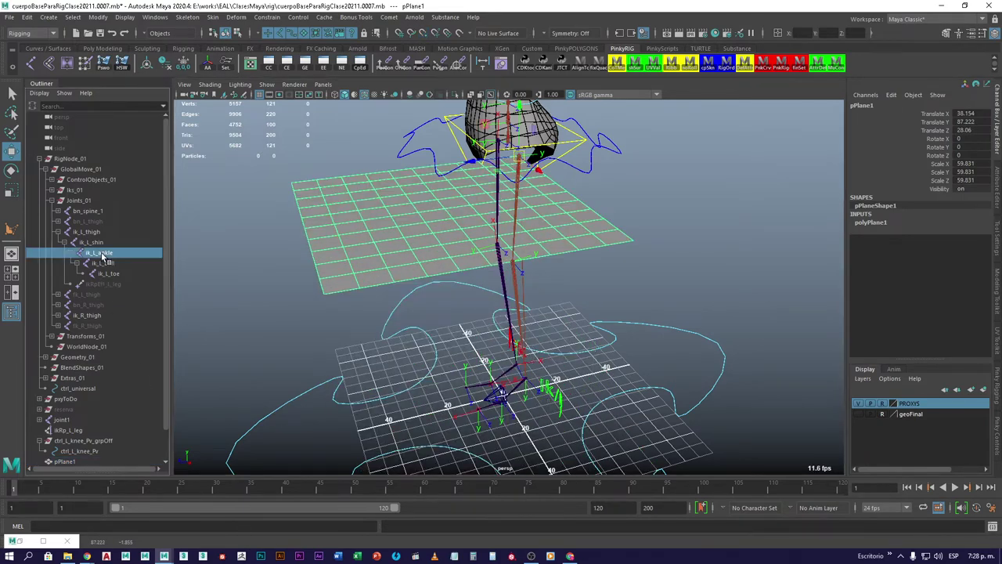
{"action": "left_click", "coordinate": [75, 460], "text": "ctrl"}
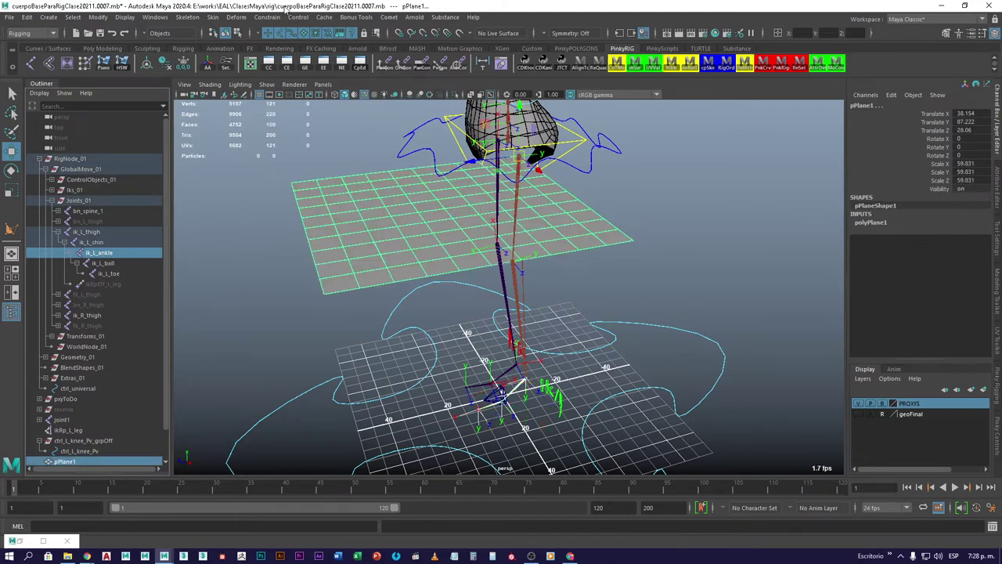
{"action": "left_click", "coordinate": [267, 17]}
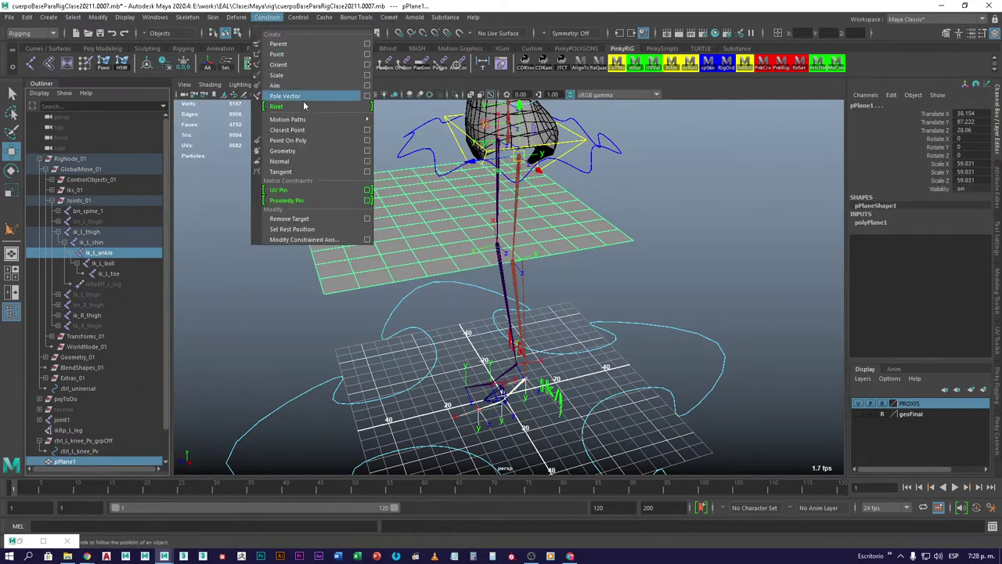
{"action": "left_click", "coordinate": [367, 86]}
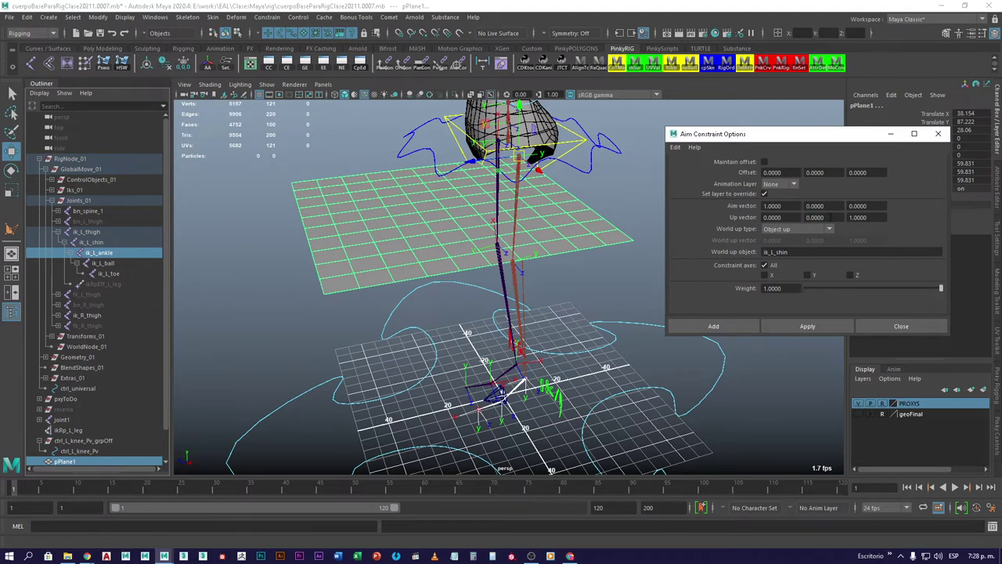
{"action": "left_click", "coordinate": [787, 205]}
{"action": "left_click", "coordinate": [776, 251]}
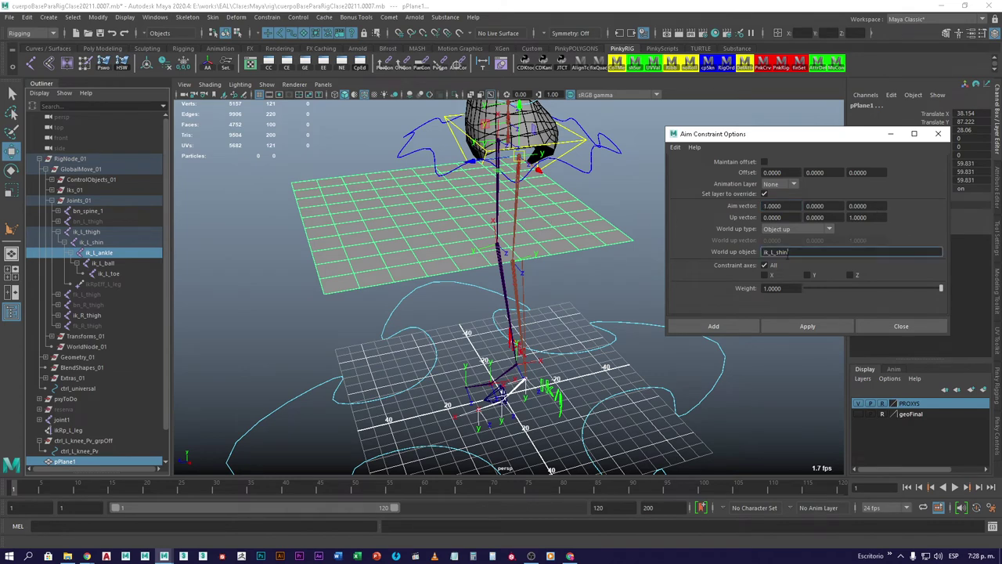
{"action": "left_click", "coordinate": [809, 327]}
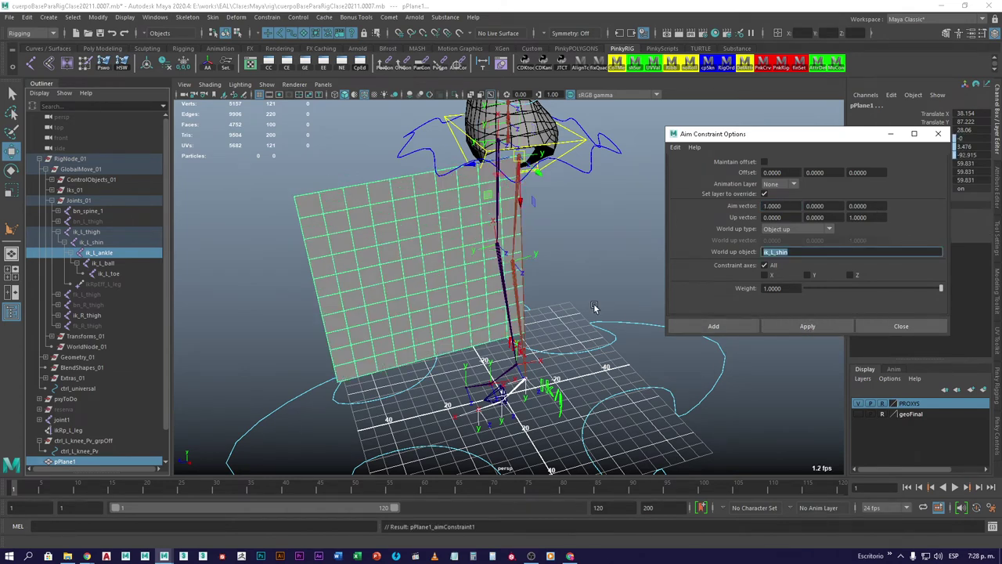
Snap ctrl_L_knee_Pv_grpOff to the vertex at knee height on pPlane1's front edge
{"action": "left_click_drag", "start_coordinate": [497, 292], "coordinate": [470, 321], "text": "alt"}
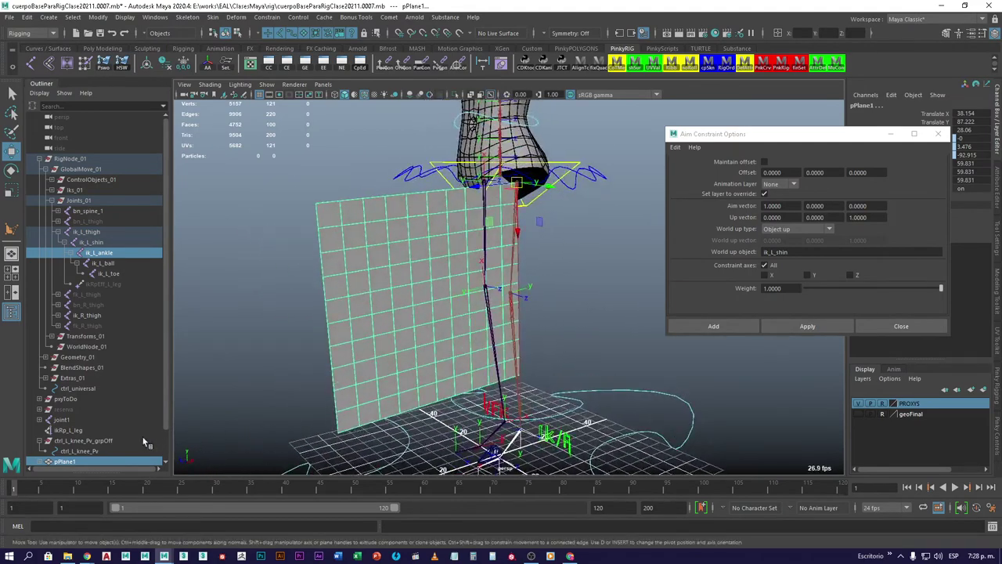
{"action": "left_click", "coordinate": [78, 441]}
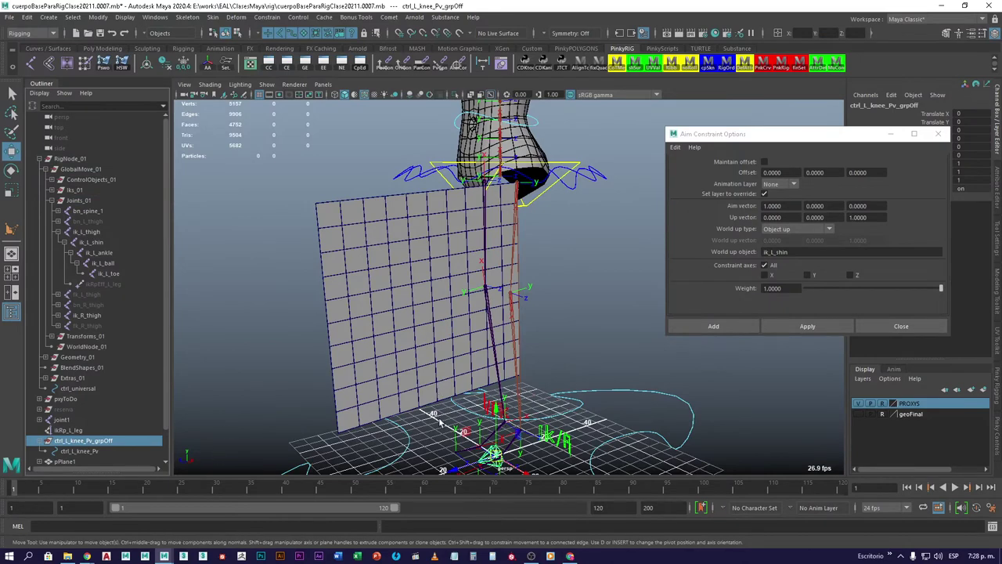
{"action": "left_click_drag", "start_coordinate": [441, 423], "coordinate": [501, 204], "text": "alt"}
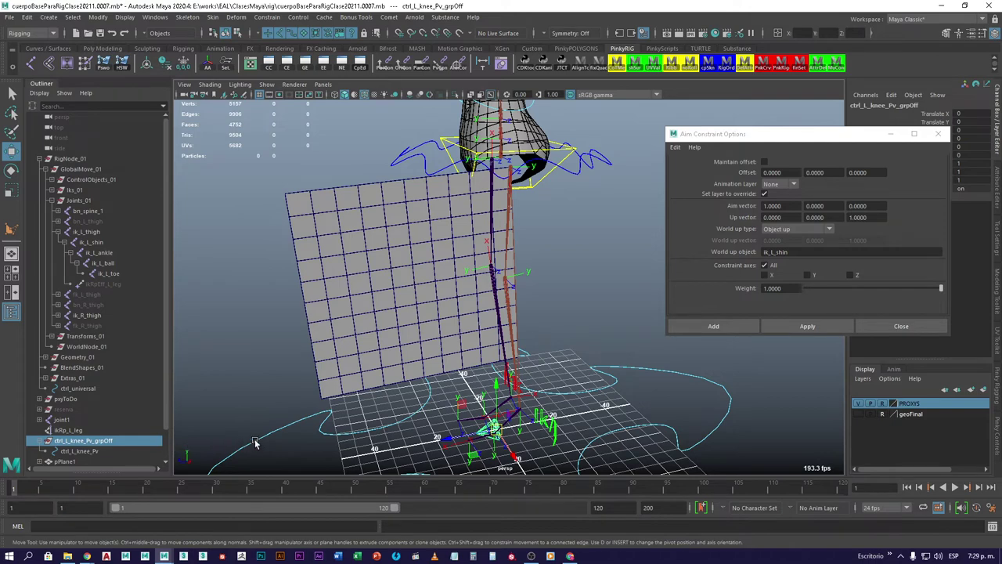
{"action": "middle_click_drag", "start_coordinate": [306, 415], "coordinate": [303, 300]}
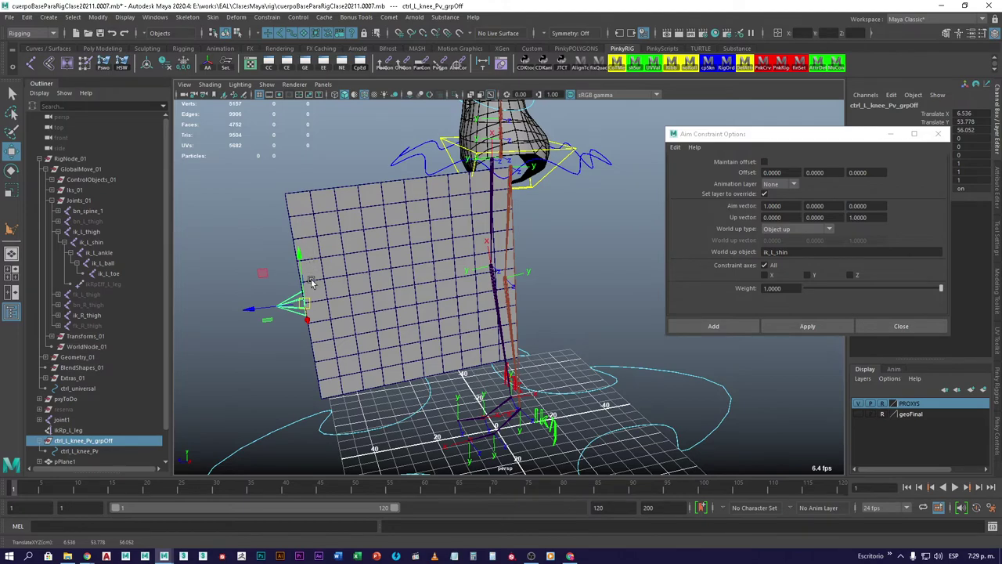
{"action": "left_click_drag", "start_coordinate": [445, 317], "coordinate": [518, 269], "text": "alt"}
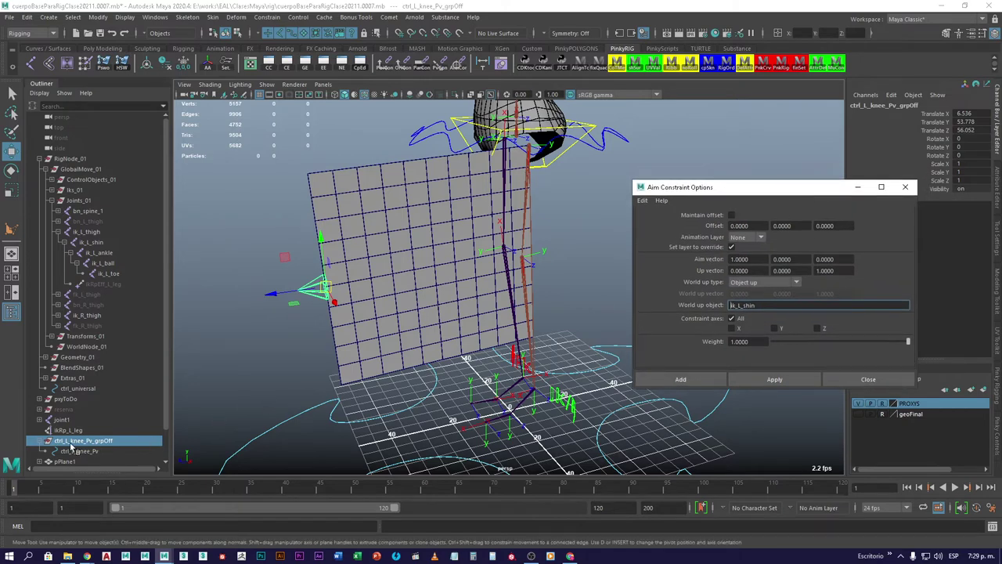
Compare the transform values of ctrl_L_knee_Pv_grpOff with those of its child control ctrl_L_knee_Pv
{"action": "left_click_drag", "start_coordinate": [968, 114], "coordinate": [981, 161]}
{"action": "double_click", "coordinate": [981, 162]}
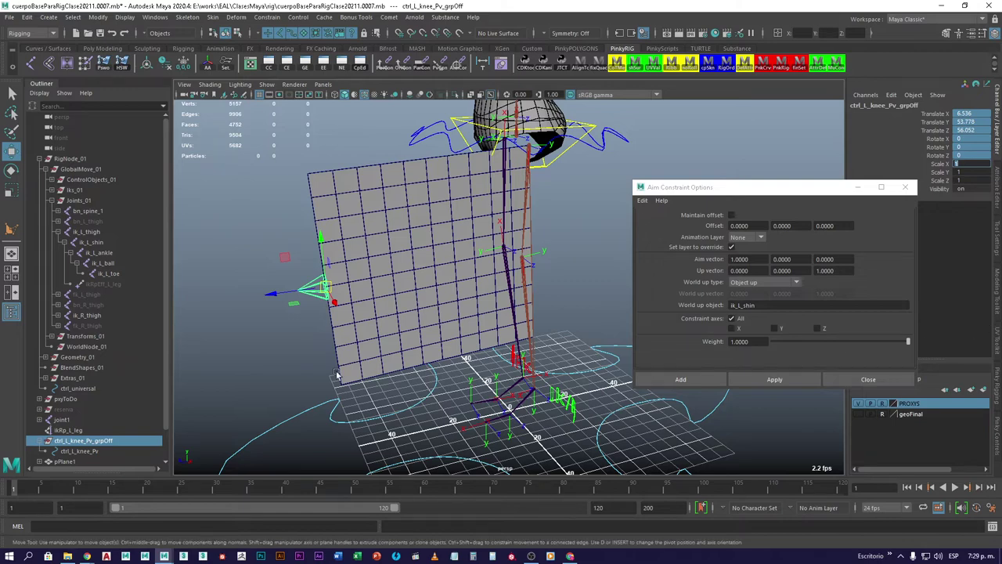
{"action": "left_click", "coordinate": [87, 451]}
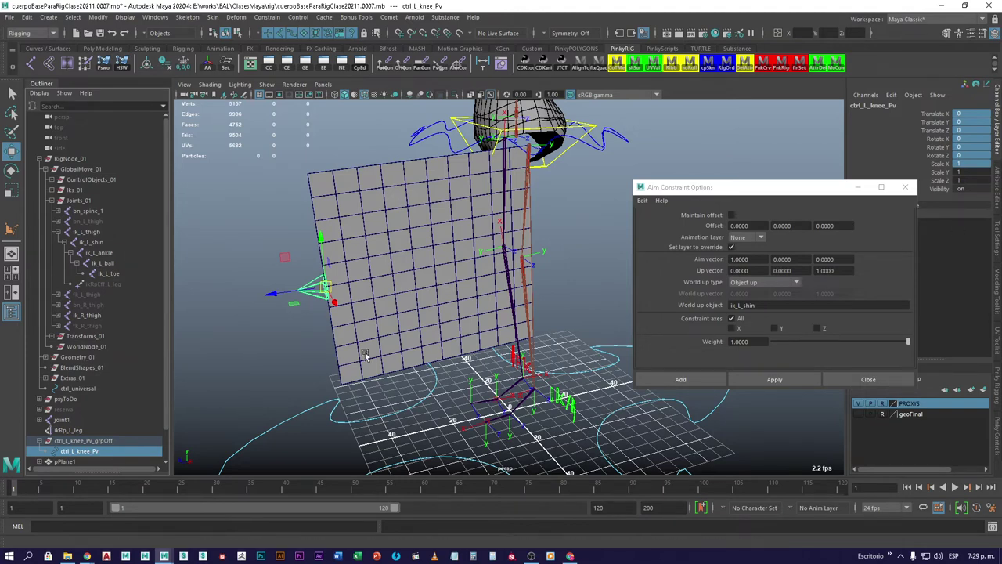
{"action": "left_click", "coordinate": [107, 440]}
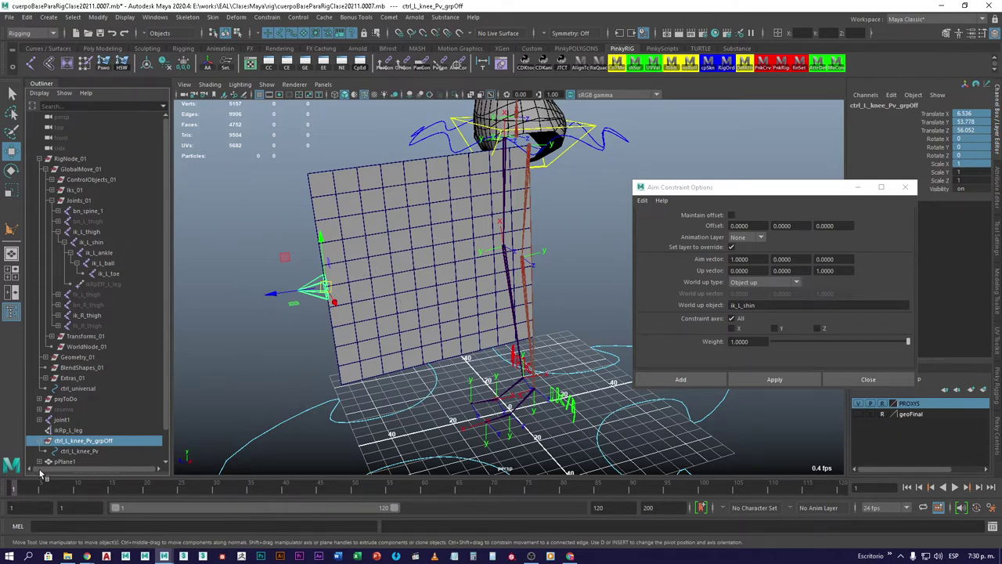
Delete the aim constraint under pPlane1
{"action": "scroll", "coordinate": [65, 456], "scroll_direction": "down", "scroll_amount": 1}
{"action": "left_click", "coordinate": [40, 430]}
{"action": "left_click", "coordinate": [78, 441]}
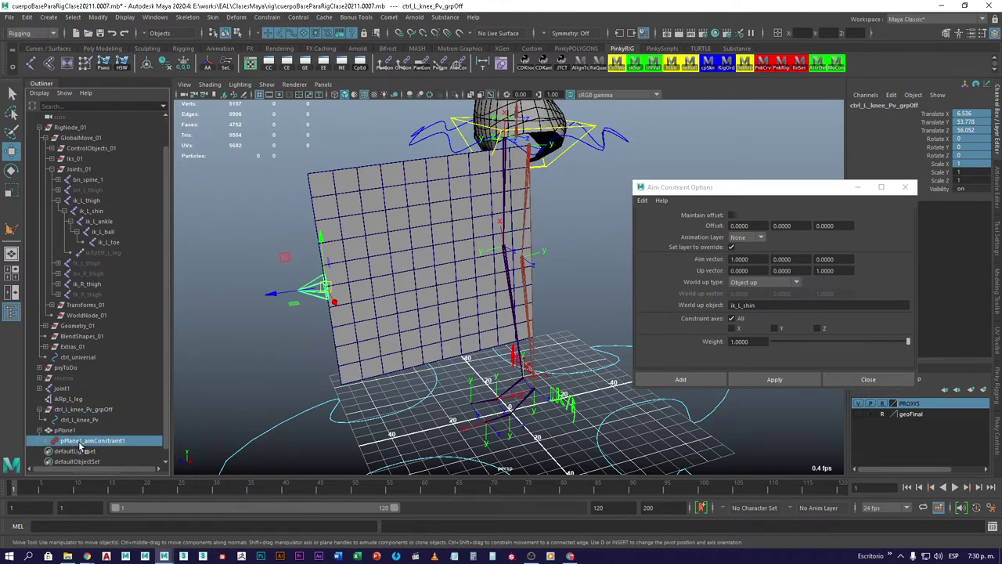
{"action": "key", "text": "Delete"}
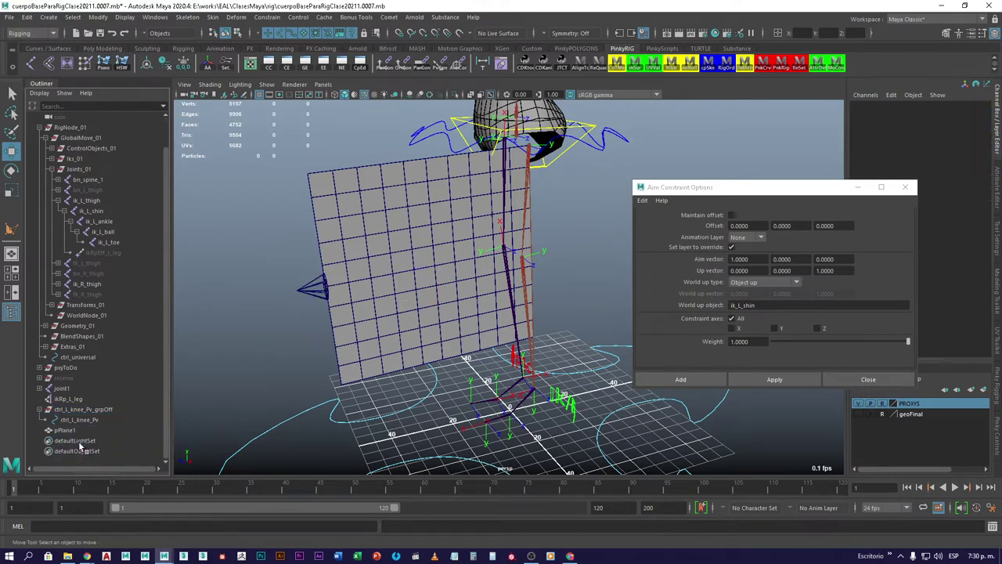
Move pPlane1 along X to the right thigh joint, Translate X about 21.7, and expand the ik_R_thigh joint hierarchy
{"action": "left_click", "coordinate": [65, 430]}
{"action": "left_click_drag", "start_coordinate": [449, 239], "coordinate": [361, 266], "text": "alt"}
{"action": "left_click_drag", "start_coordinate": [375, 359], "coordinate": [381, 300], "text": "alt"}
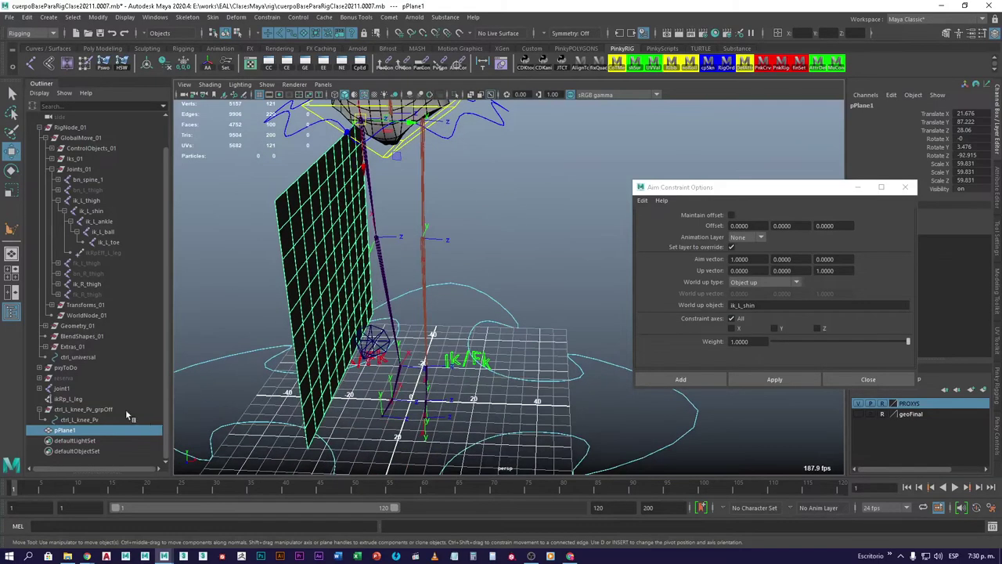
{"action": "left_click", "coordinate": [57, 284]}
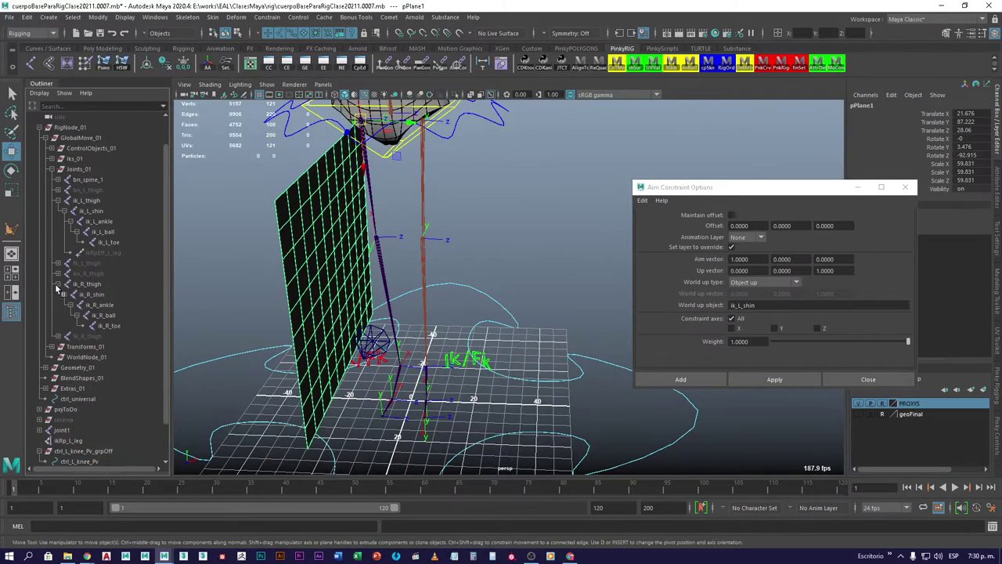
Aim-constrain pPlane1 to ik_R_ankle using ik_R_shin as the world up object
{"action": "left_click", "coordinate": [100, 305]}
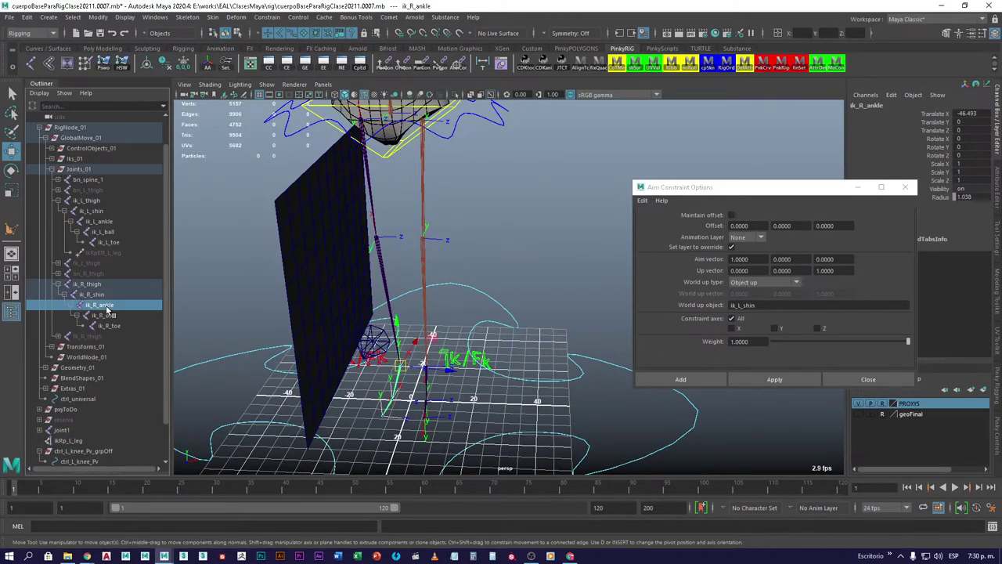
{"action": "left_click", "coordinate": [303, 215], "text": "shift"}
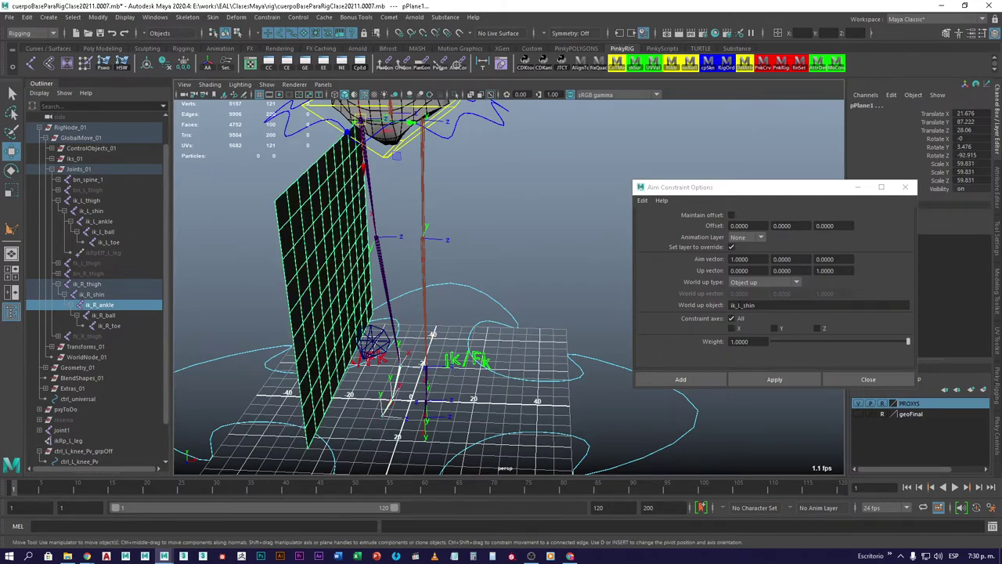
{"action": "left_click", "coordinate": [736, 305]}
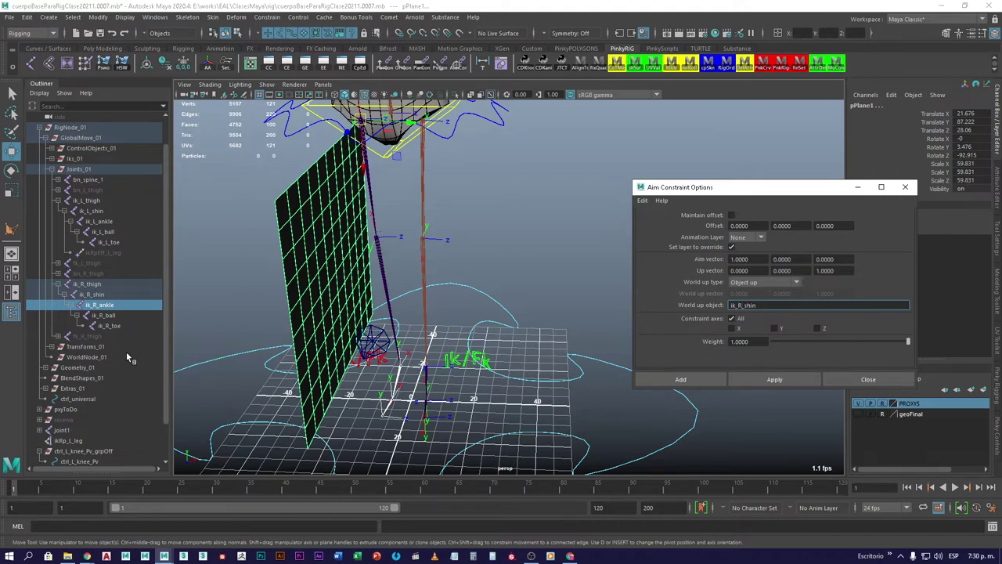
{"action": "left_click", "coordinate": [775, 379]}
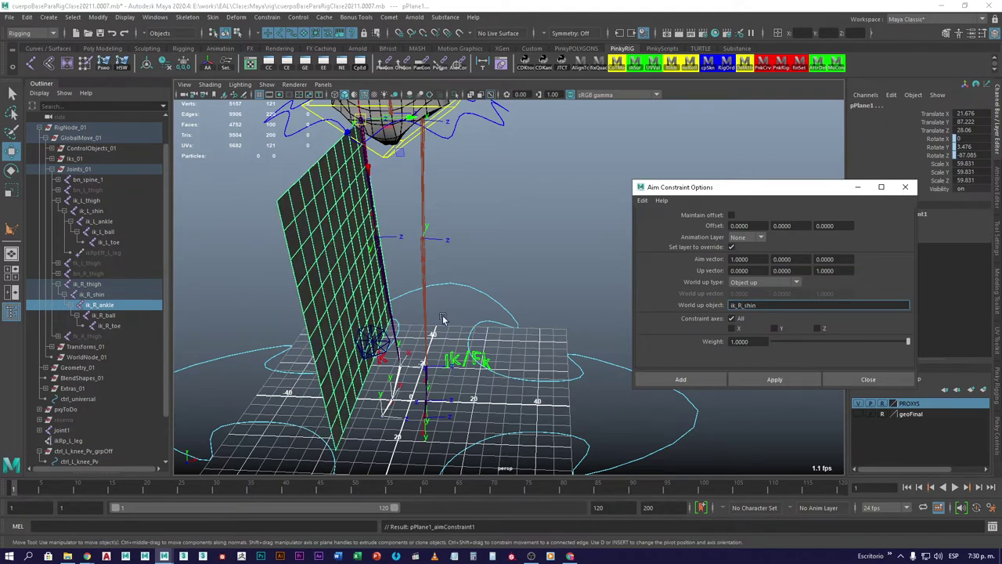
Duplicate ctrl_L_knee_Pv_grpOff and mirror the copy to the right leg with Translate X -6.536, checking it against pPlane1
{"action": "left_click_drag", "start_coordinate": [368, 329], "coordinate": [313, 333], "text": "alt"}
{"action": "left_click", "coordinate": [82, 450]}
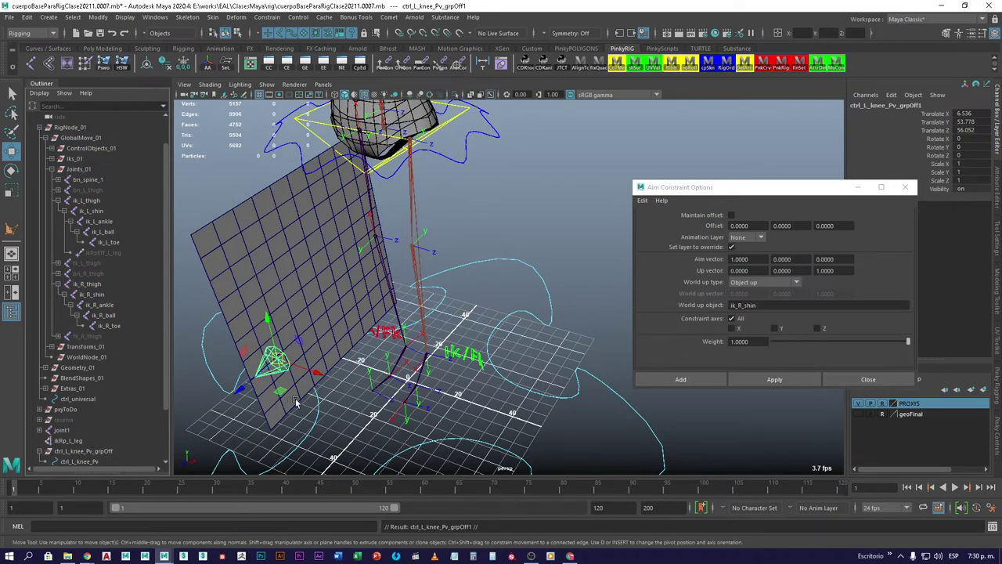
{"action": "left_click_drag", "start_coordinate": [305, 356], "coordinate": [294, 311], "text": "alt"}
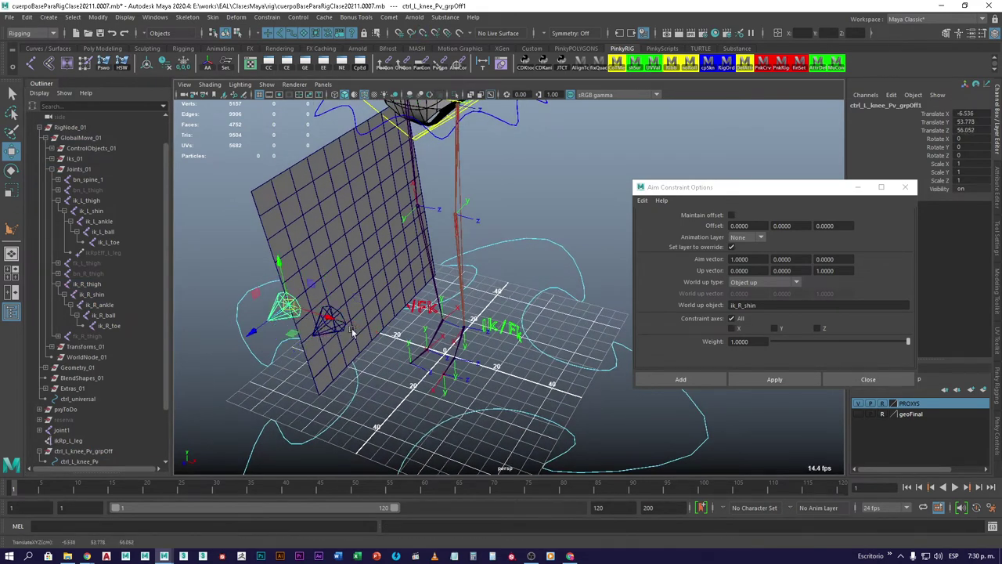
{"action": "left_click_drag", "start_coordinate": [354, 329], "coordinate": [408, 295], "text": "alt"}
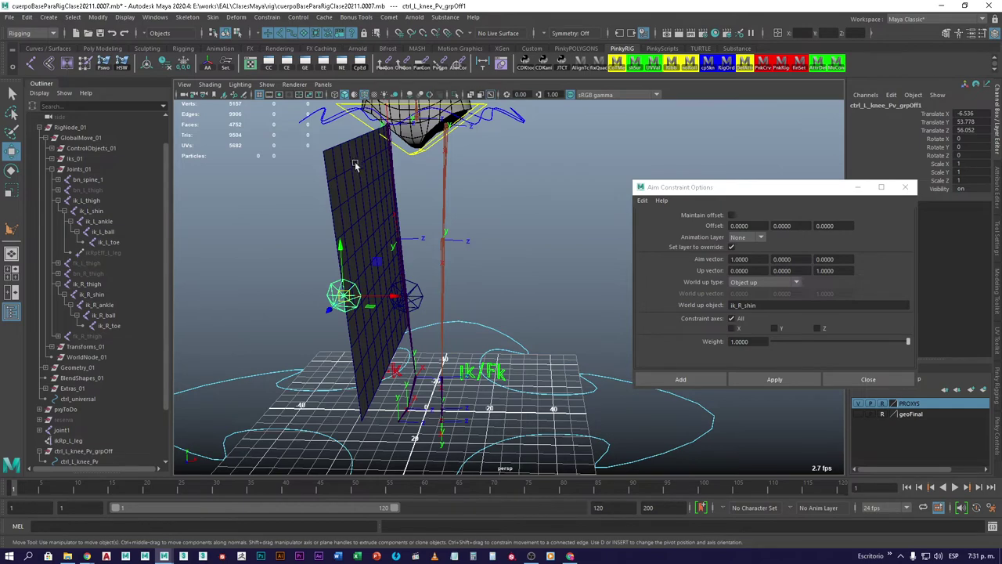
{"action": "left_click_drag", "start_coordinate": [343, 171], "coordinate": [339, 176]}
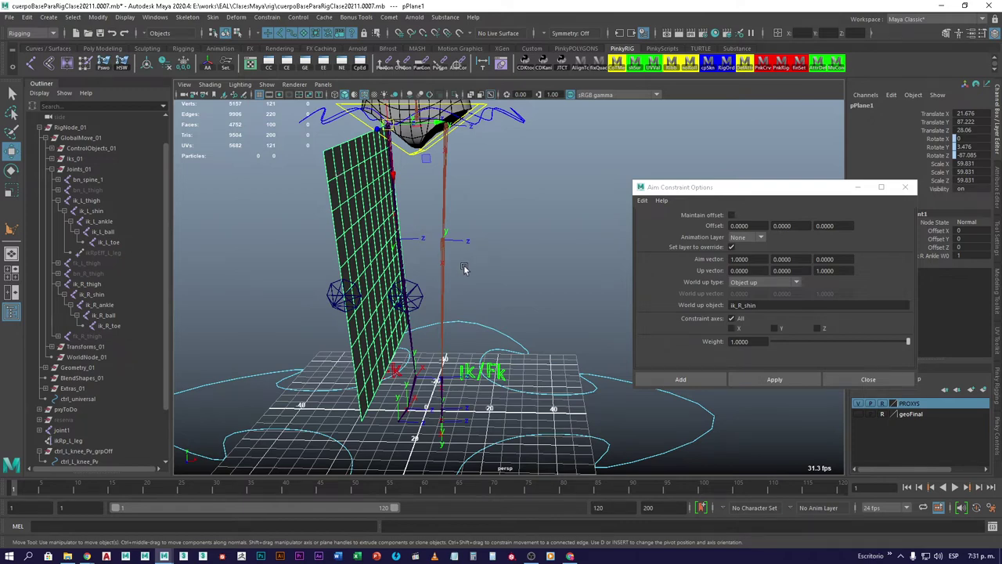
{"action": "left_click_drag", "start_coordinate": [466, 269], "coordinate": [310, 305], "text": "alt"}
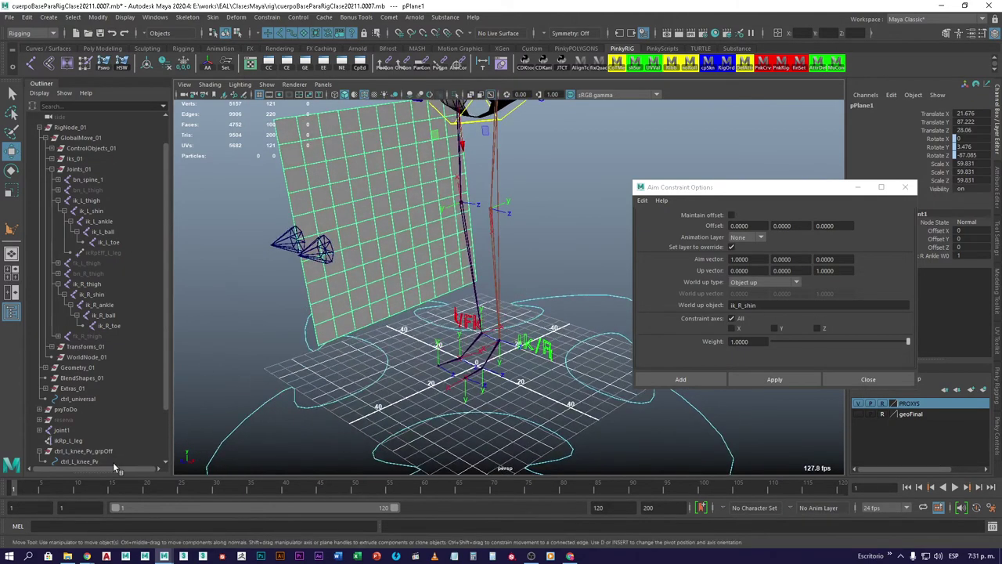
Rename the duplicated knee group to ctrl_R_knee_Pv_grpOff1 and its child control to ctrl_R_knee_Pv
{"action": "scroll", "coordinate": [79, 451], "scroll_direction": "down", "scroll_amount": 2}
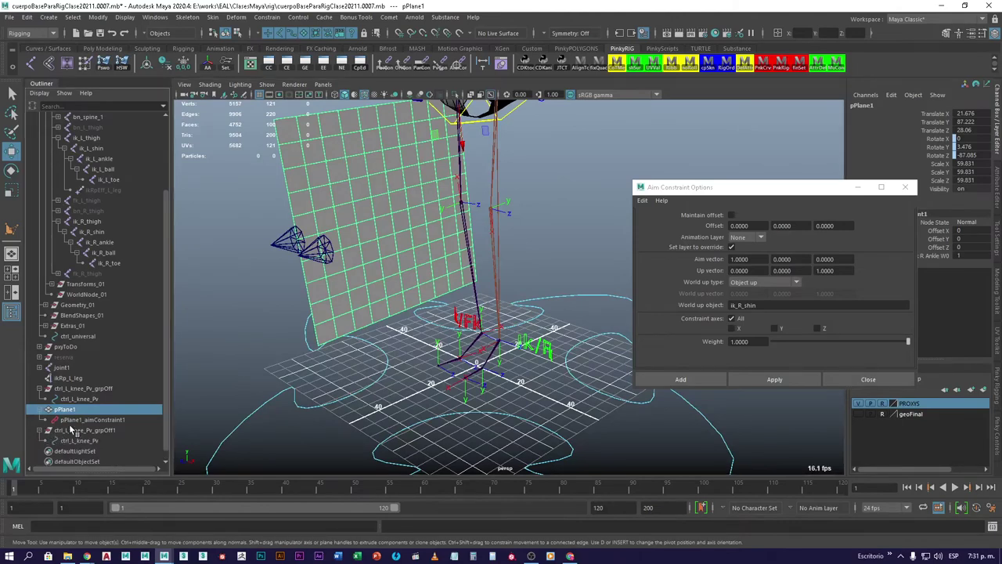
{"action": "left_click", "coordinate": [82, 430]}
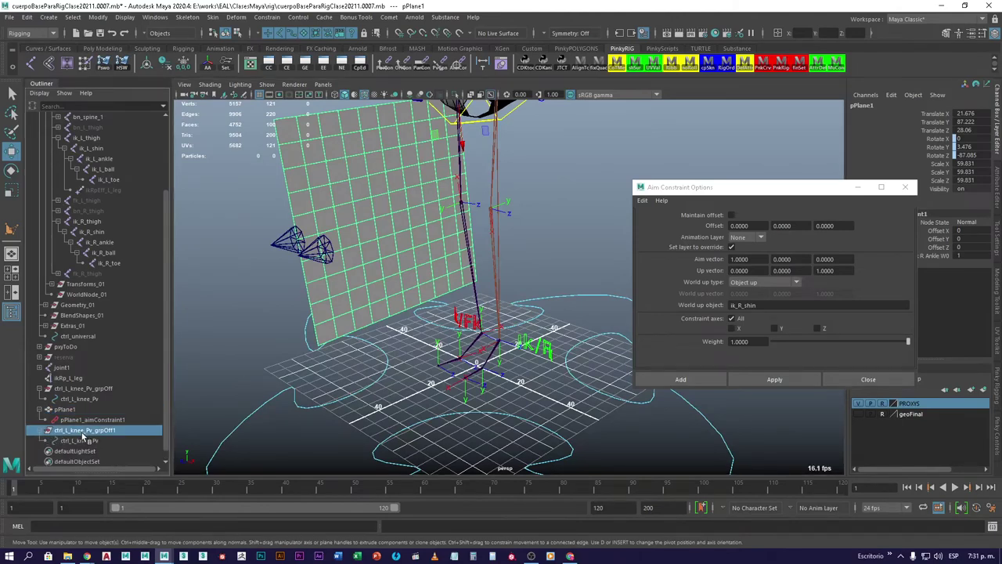
{"action": "double_click", "coordinate": [86, 431]}
{"action": "left_click", "coordinate": [68, 430]}
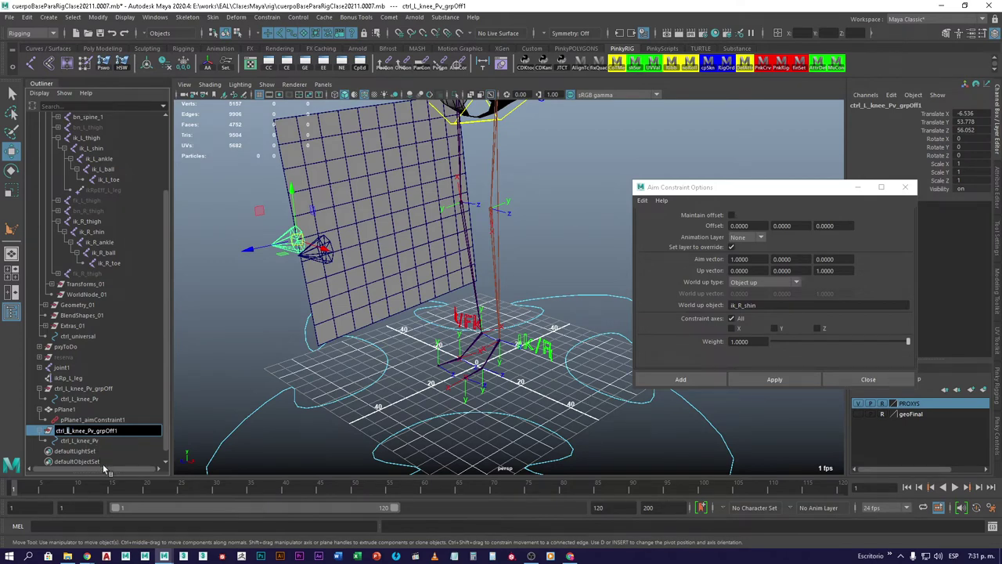
{"action": "type", "text": "R"}
{"action": "double_click", "coordinate": [78, 441]}
{"action": "left_click", "coordinate": [69, 441]}
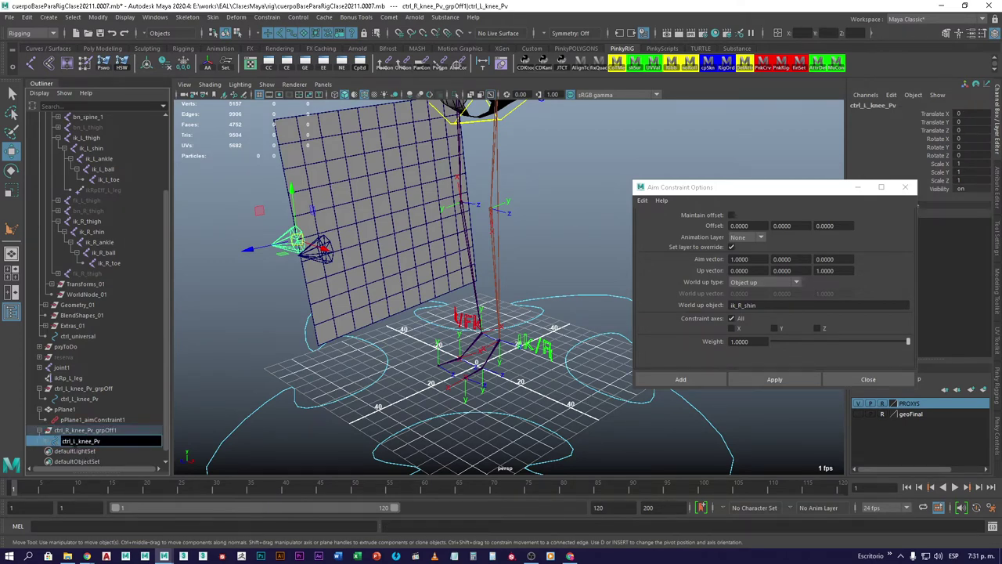
{"action": "type", "text": "R"}
Apply a pole vector constraint from ctrl_L_knee_Pv to the IK handle ikRp_L_leg
{"action": "left_click", "coordinate": [84, 400]}
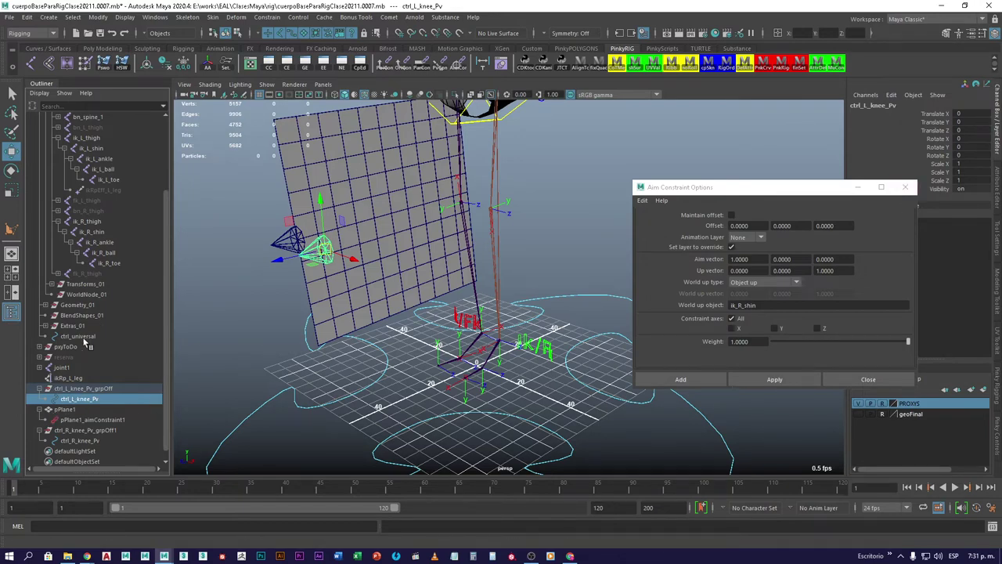
{"action": "left_click", "coordinate": [68, 379], "text": "ctrl"}
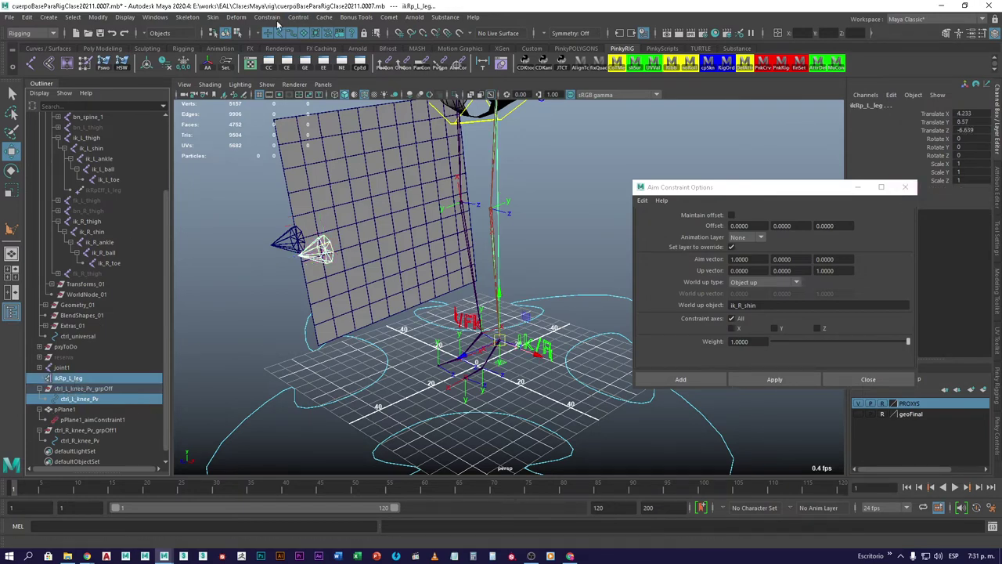
{"action": "left_click", "coordinate": [268, 17]}
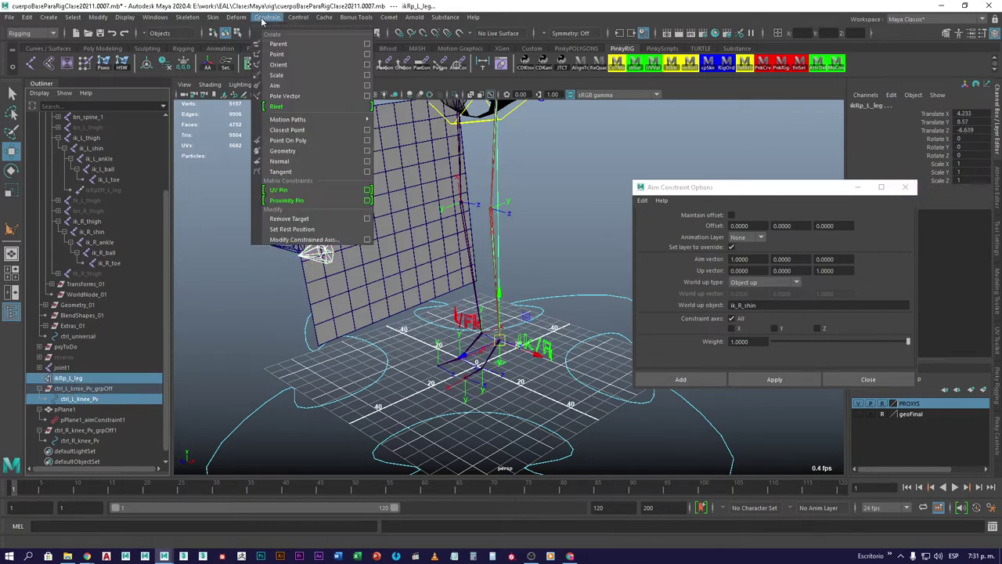
{"action": "left_click", "coordinate": [286, 96]}
Examine the transform values of the left IK thigh, shin, ankle and ball joints for unwanted rotation
{"action": "left_click", "coordinate": [90, 149]}
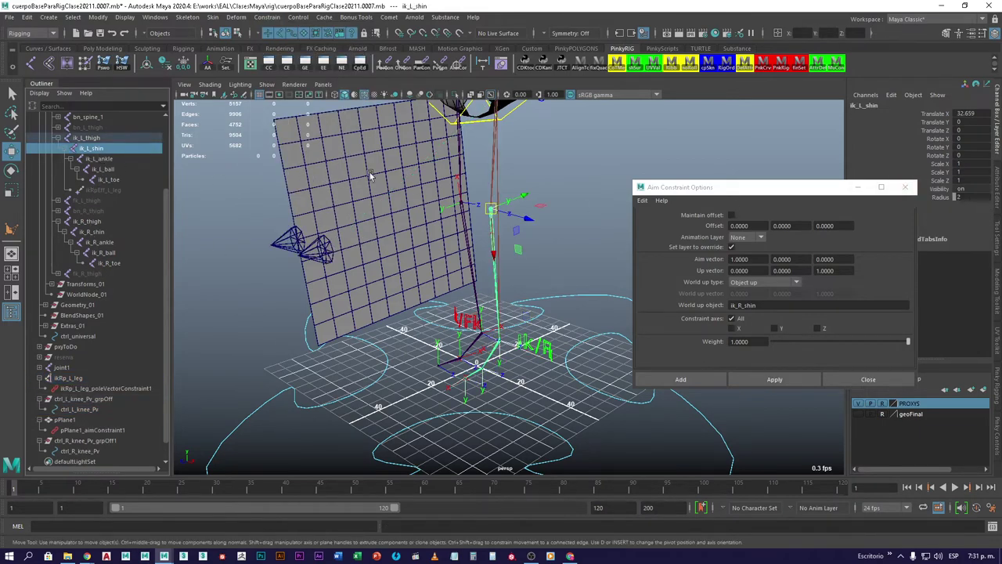
{"action": "left_click", "coordinate": [91, 139]}
{"action": "left_click", "coordinate": [96, 148]}
{"action": "left_click", "coordinate": [99, 159]}
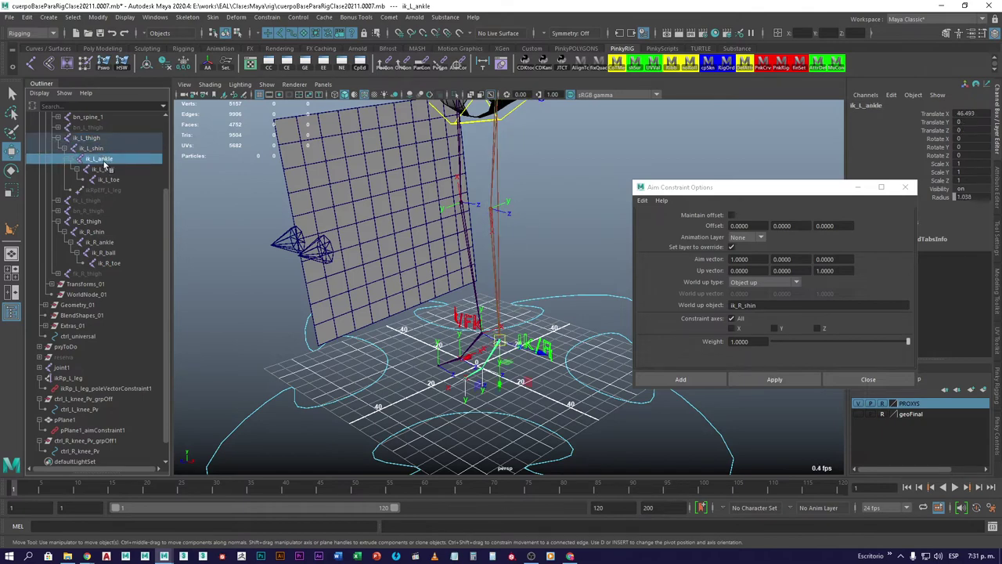
{"action": "left_click", "coordinate": [102, 167]}
{"action": "left_click", "coordinate": [99, 159]}
{"action": "left_click", "coordinate": [94, 149]}
{"action": "left_click", "coordinate": [90, 138]}
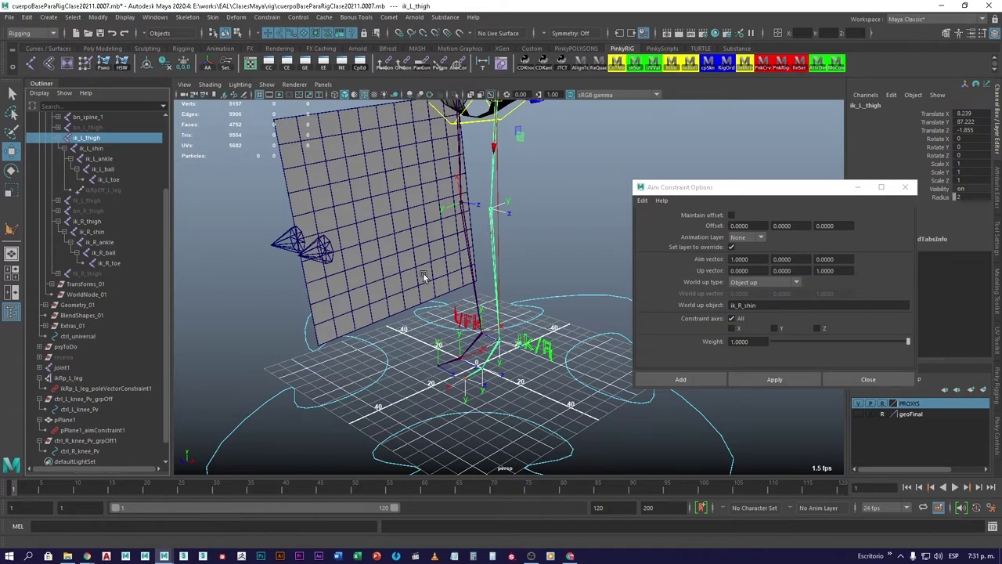
Create a Rotate-Plane Solver IK handle from ik_R_thigh to ik_R_ankle
{"action": "left_click_drag", "start_coordinate": [429, 213], "coordinate": [401, 242], "text": "alt"}
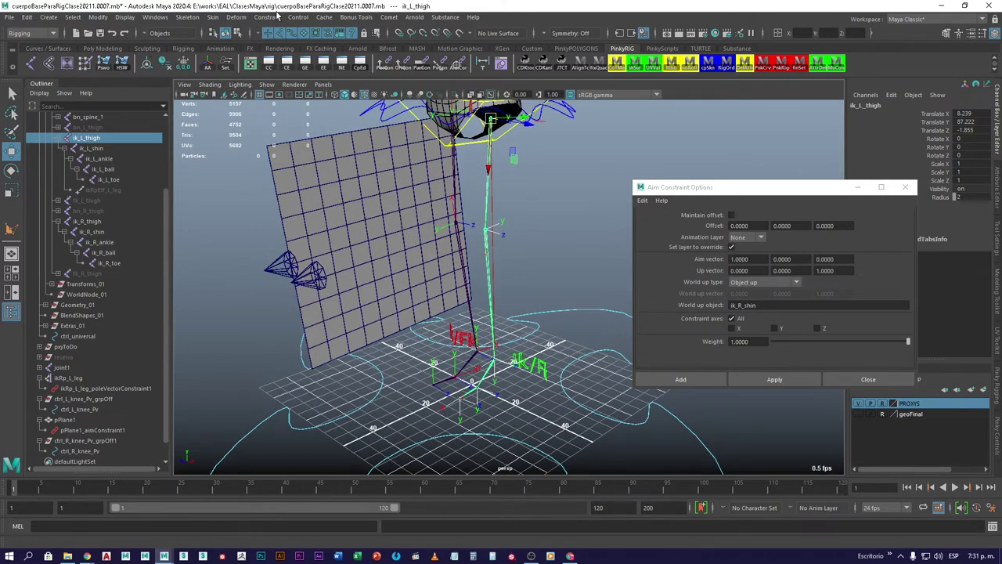
{"action": "left_click", "coordinate": [187, 17]}
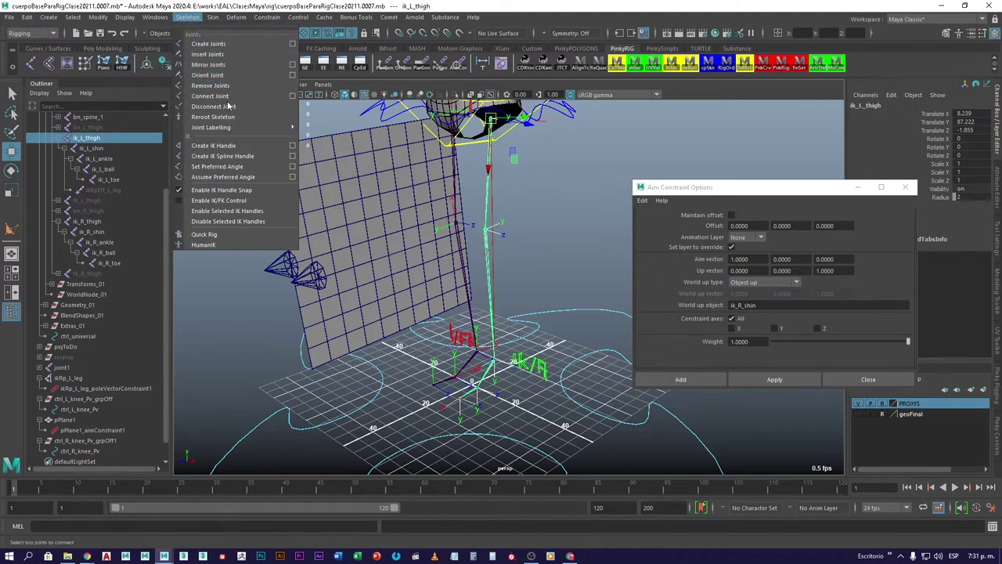
{"action": "left_click", "coordinate": [292, 147]}
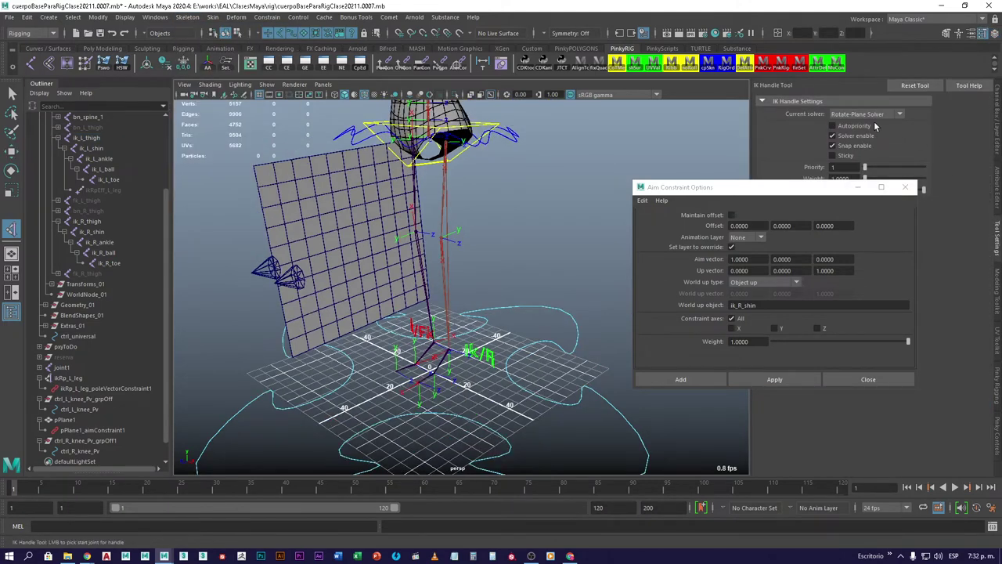
{"action": "left_click", "coordinate": [90, 225]}
{"action": "left_click", "coordinate": [106, 251]}
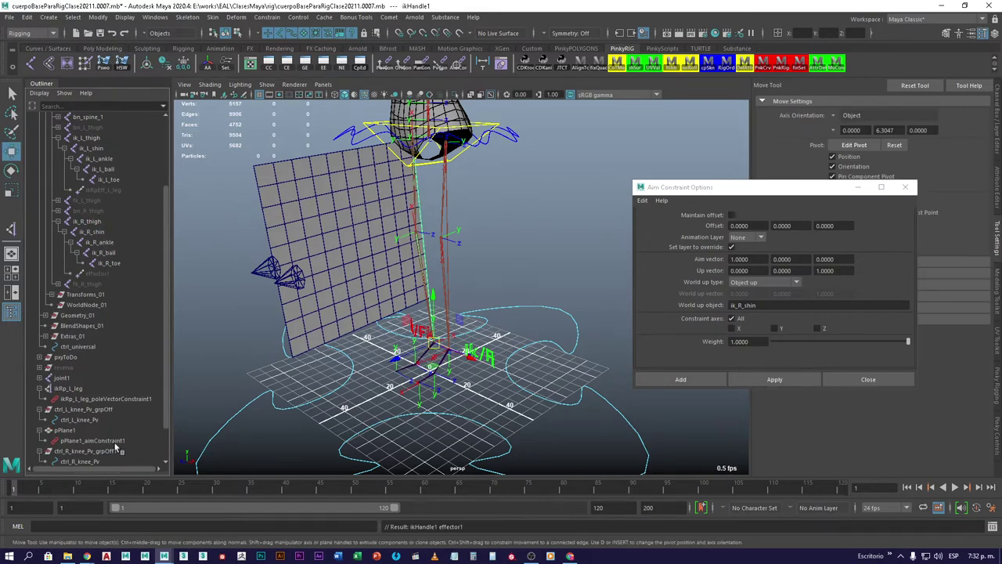
Apply a pole vector constraint from ctrl_R_knee_Pv to ikHandle1
{"action": "scroll", "coordinate": [73, 442], "scroll_direction": "down", "scroll_amount": 2}
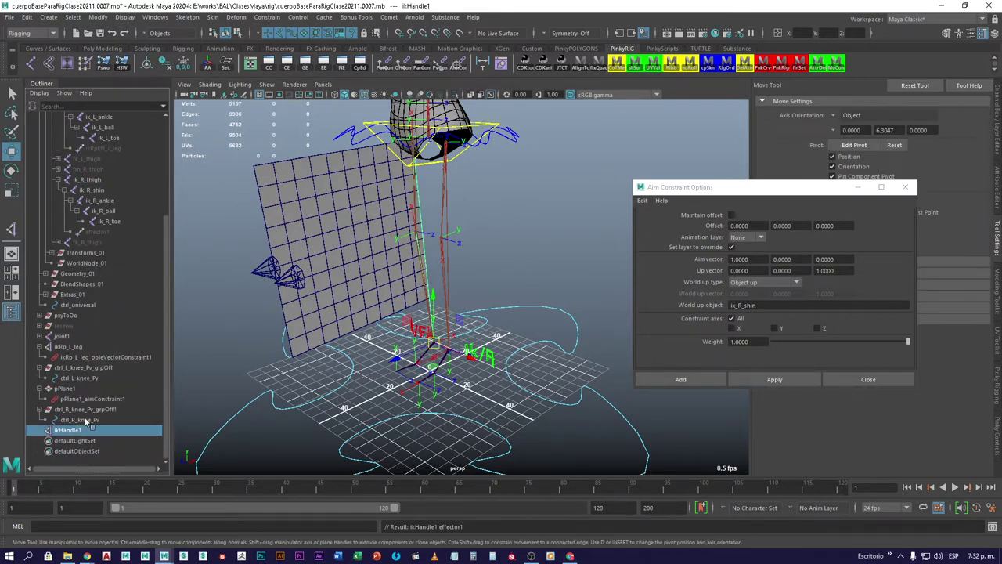
{"action": "left_click", "coordinate": [83, 420]}
{"action": "left_click", "coordinate": [76, 431], "text": "ctrl"}
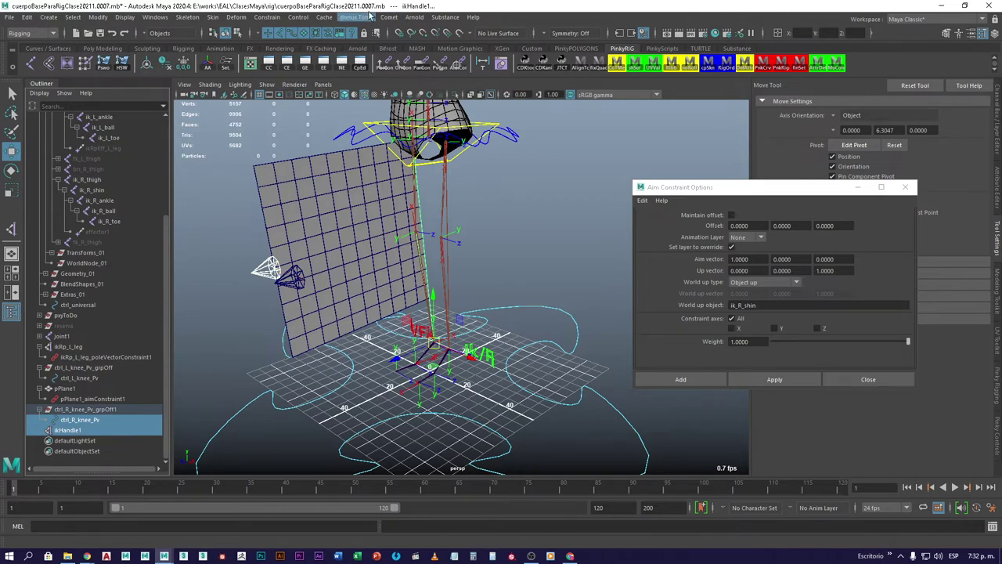
{"action": "left_click", "coordinate": [266, 17]}
{"action": "left_click", "coordinate": [313, 96]}
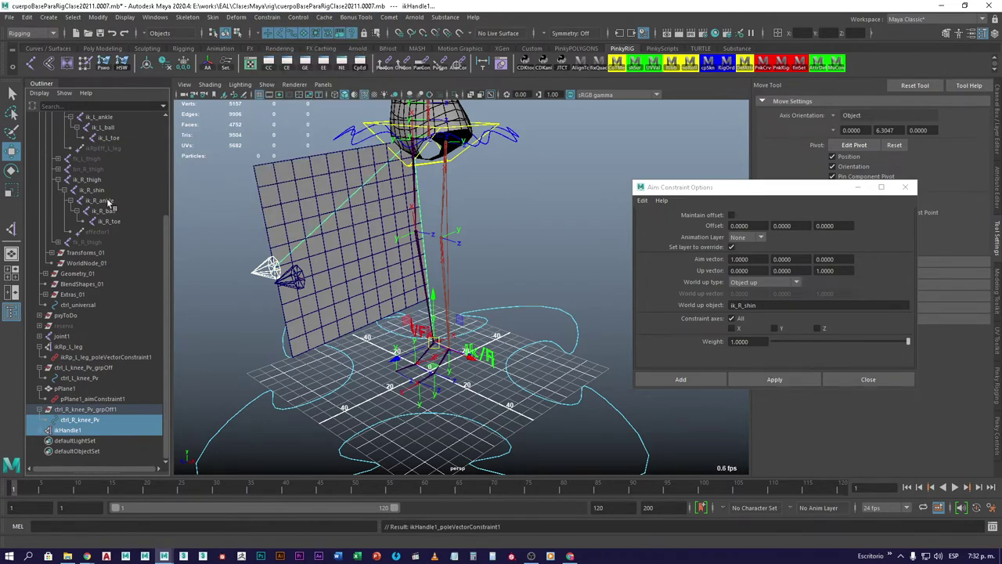
Check the rotation values of the right IK thigh, shin and ankle against the left leg, and close the Aim Constraint options
{"action": "left_click", "coordinate": [92, 180]}
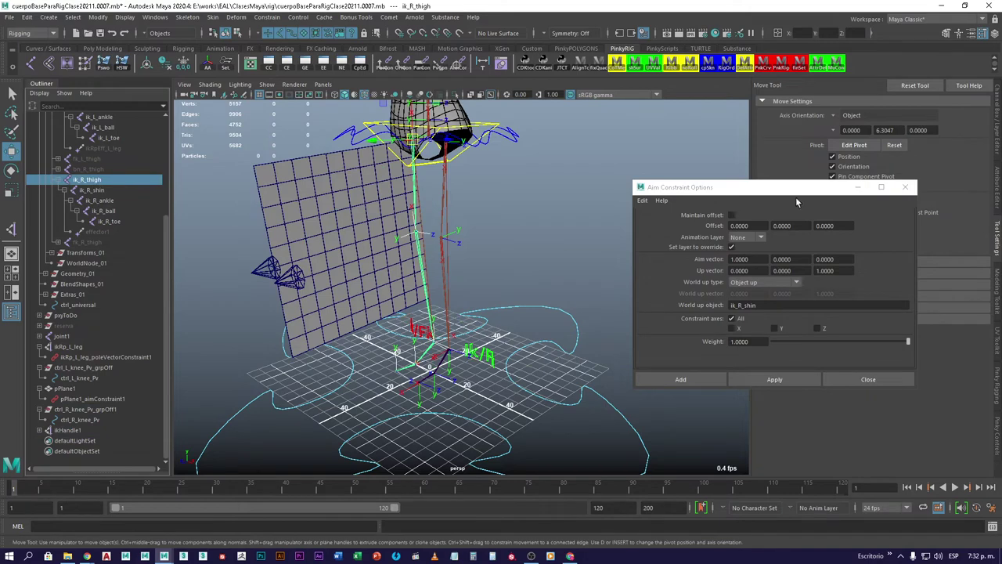
{"action": "left_click", "coordinate": [995, 147]}
{"action": "left_click", "coordinate": [98, 190]}
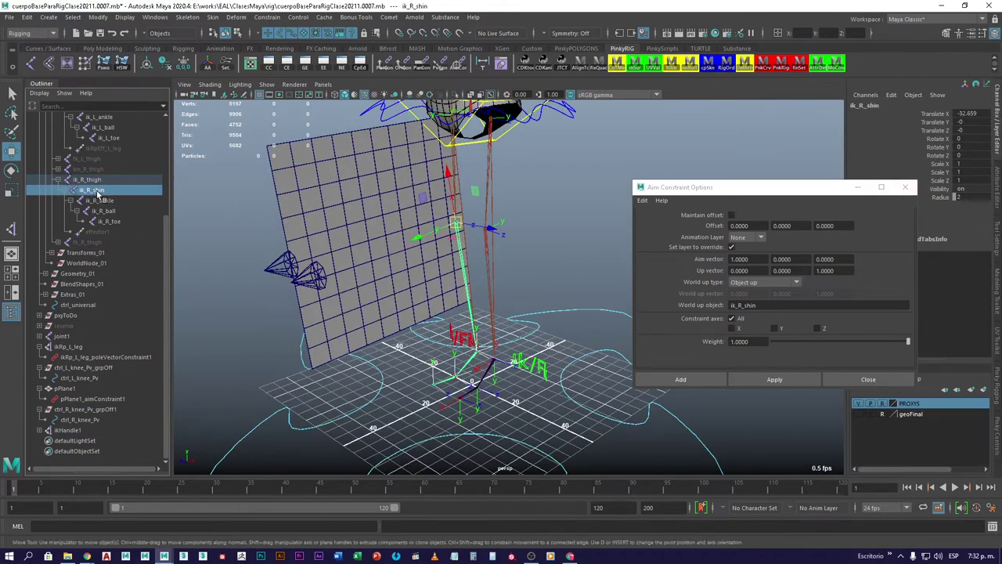
{"action": "left_click", "coordinate": [145, 201]}
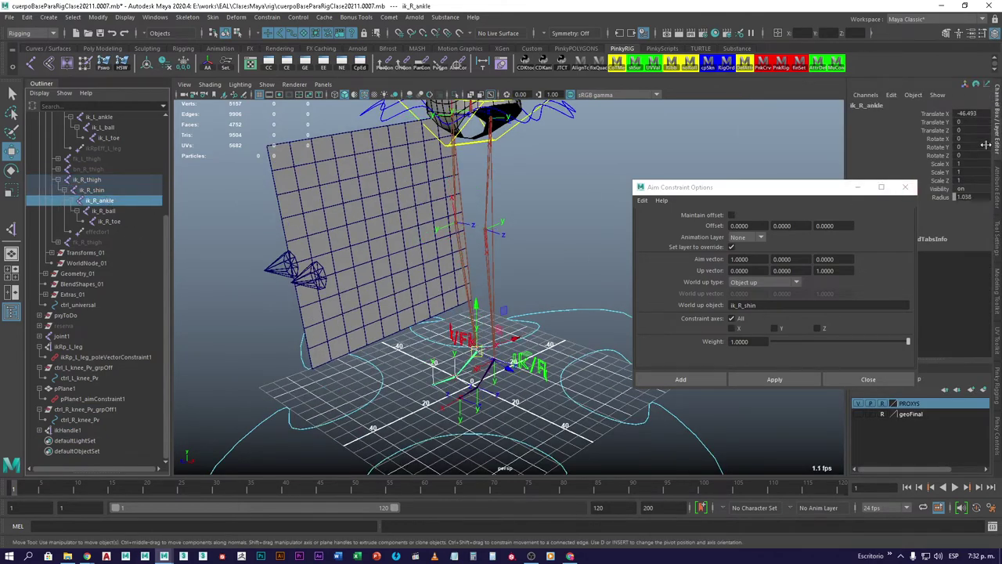
{"action": "left_click", "coordinate": [905, 186]}
{"action": "scroll", "coordinate": [98, 171], "scroll_direction": "up", "scroll_amount": 4}
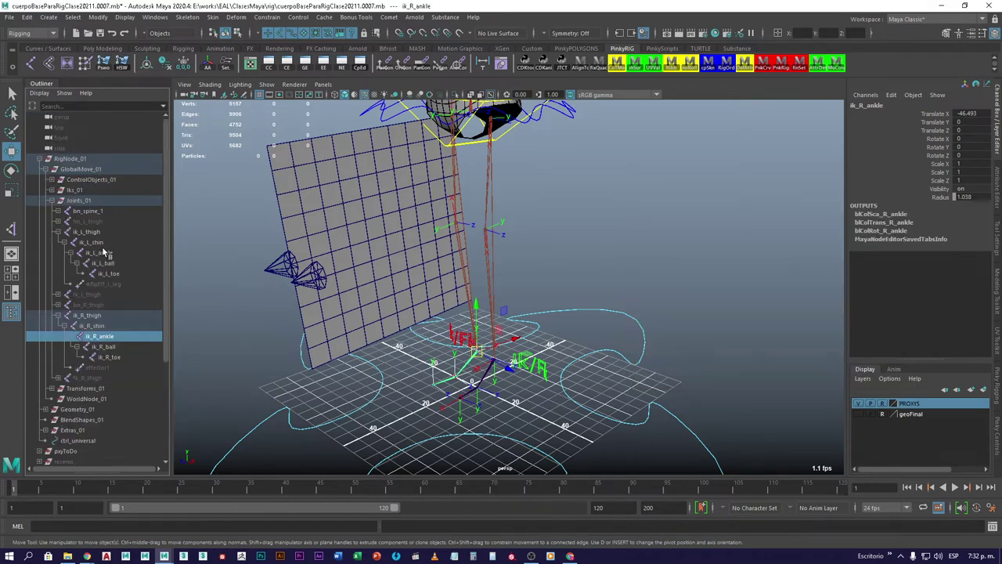
{"action": "left_click_drag", "start_coordinate": [102, 243], "coordinate": [107, 253]}
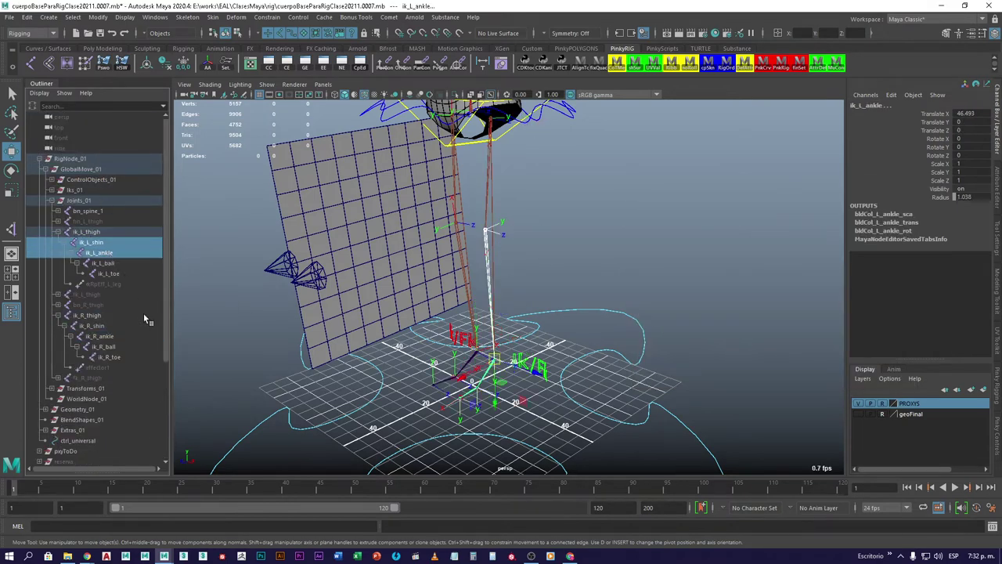
Delete the helper plane pPlane1 together with its aim constraint
{"action": "left_click", "coordinate": [262, 304]}
{"action": "key", "text": "a"}
{"action": "scroll", "coordinate": [75, 387], "scroll_direction": "down", "scroll_amount": 5}
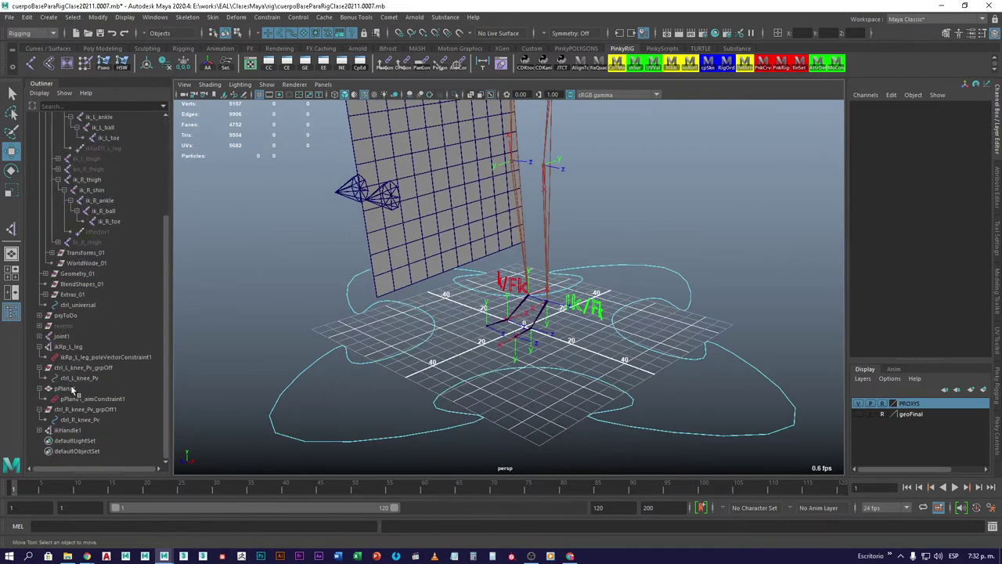
{"action": "left_click", "coordinate": [69, 388]}
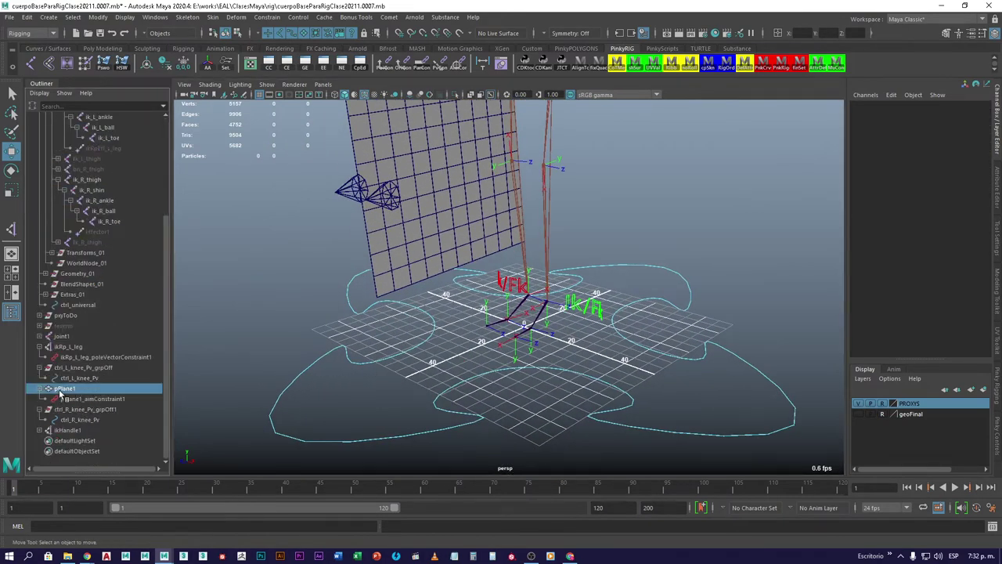
{"action": "key", "text": "Delete"}
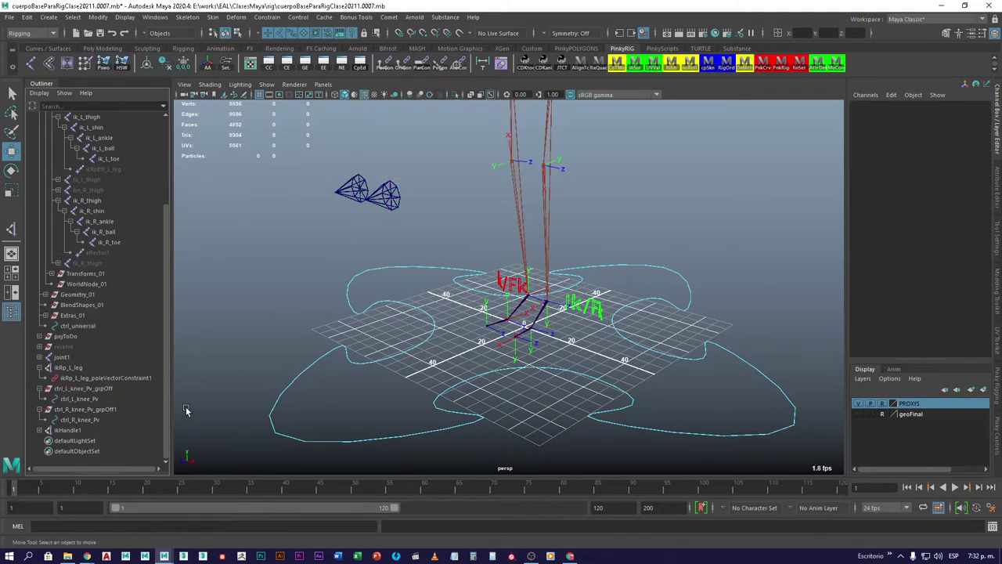
Rename the right leg's IK handle ikHandle1 to ikRp_R_leg, matching the left handle's naming
{"action": "left_click", "coordinate": [71, 368]}
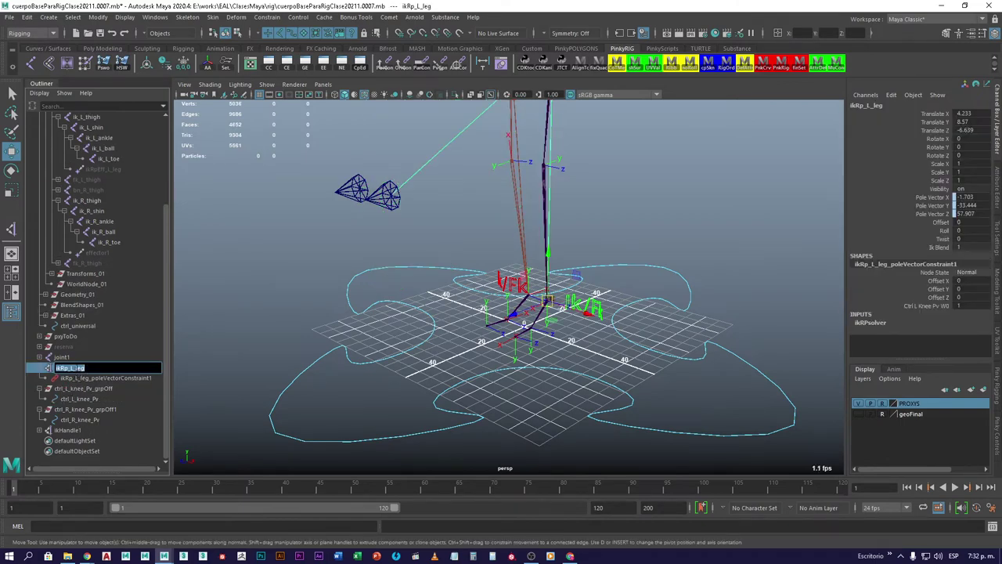
{"action": "double_click", "coordinate": [74, 431]}
{"action": "type", "text": "ikRp_L_leg"}
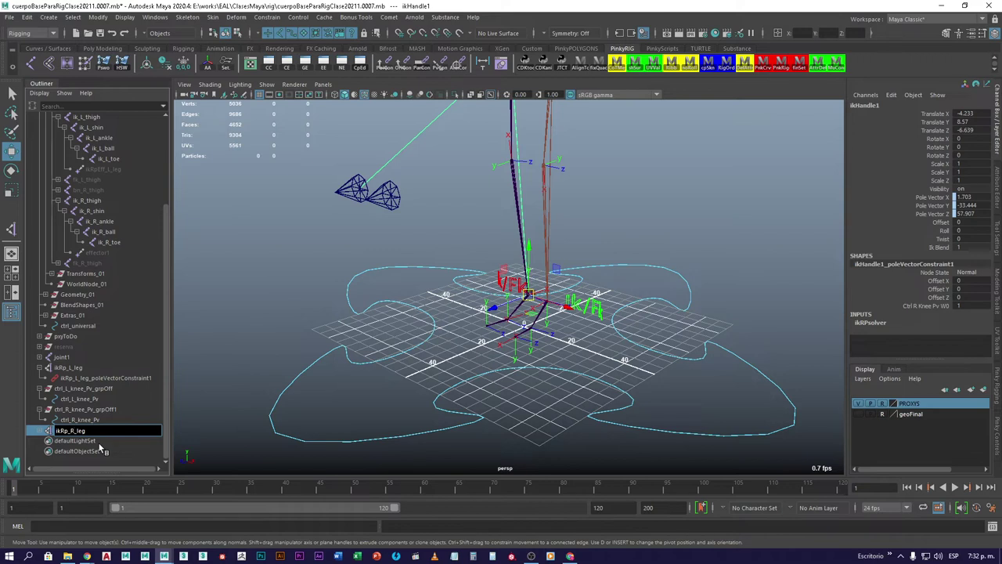
{"action": "key", "text": "Return"}
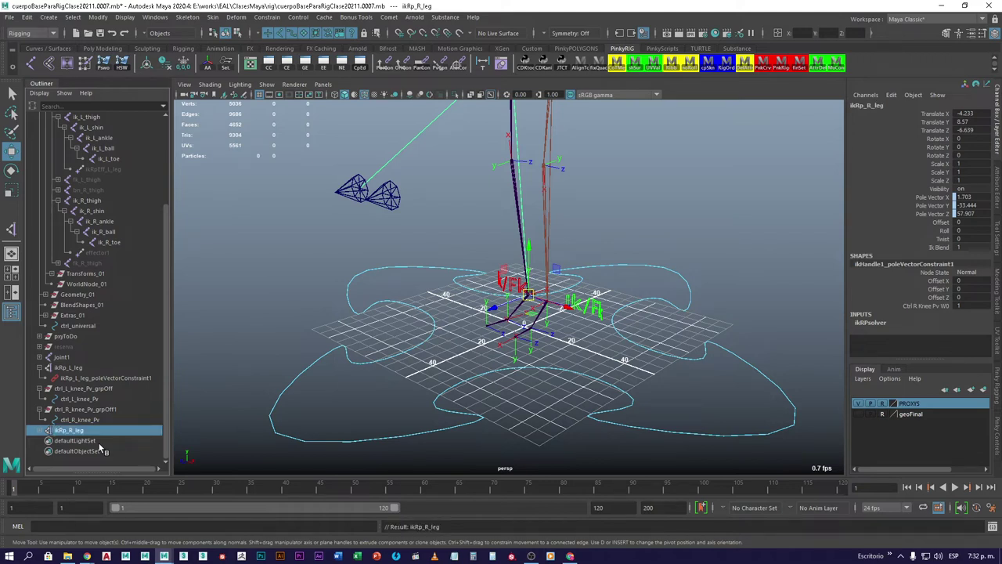
Rename effector1 under ik_R_shin to ikRpEff_R_leg
{"action": "double_click", "coordinate": [78, 431]}
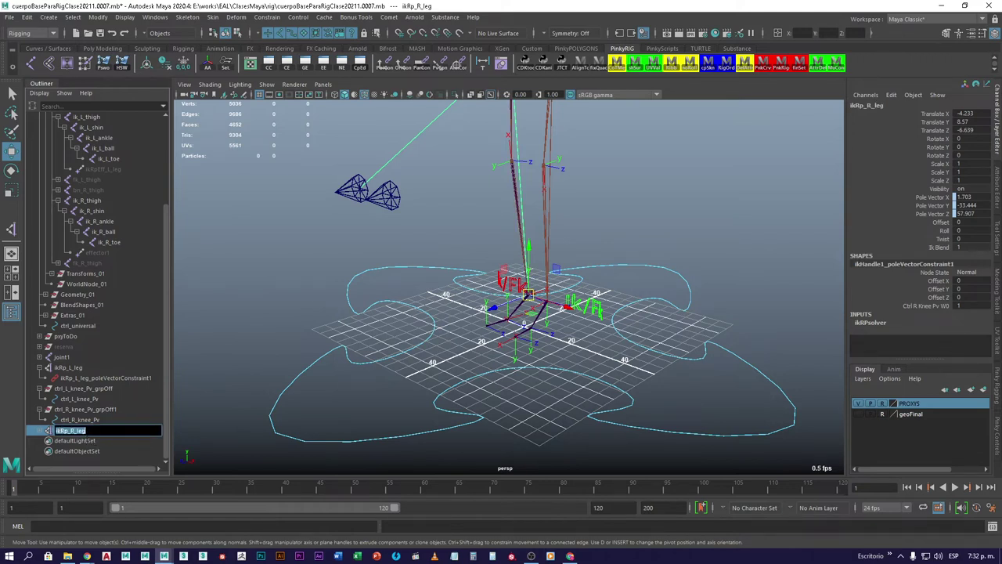
{"action": "double_click", "coordinate": [102, 253]}
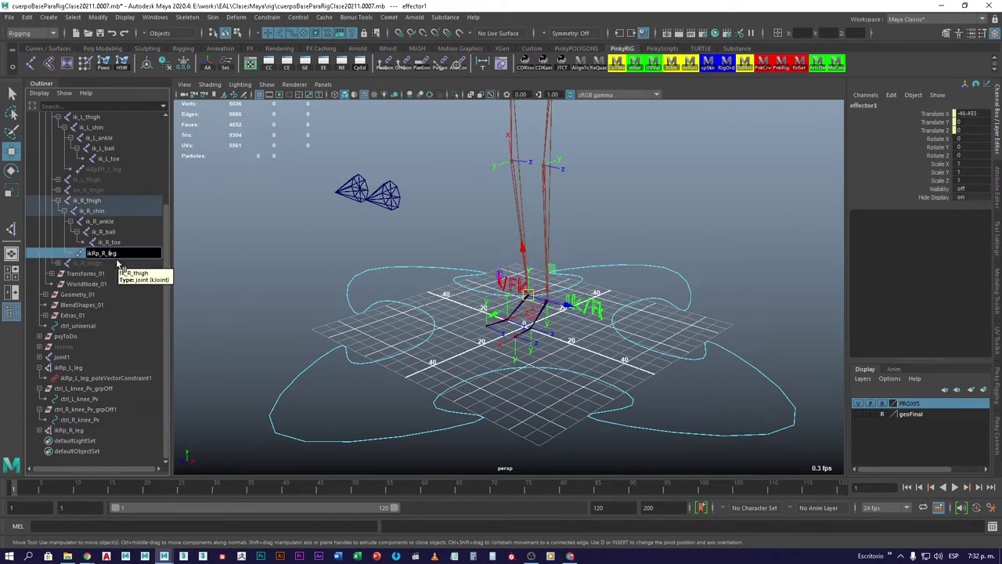
{"action": "type", "text": "Eff"}
{"action": "key", "text": "Return"}
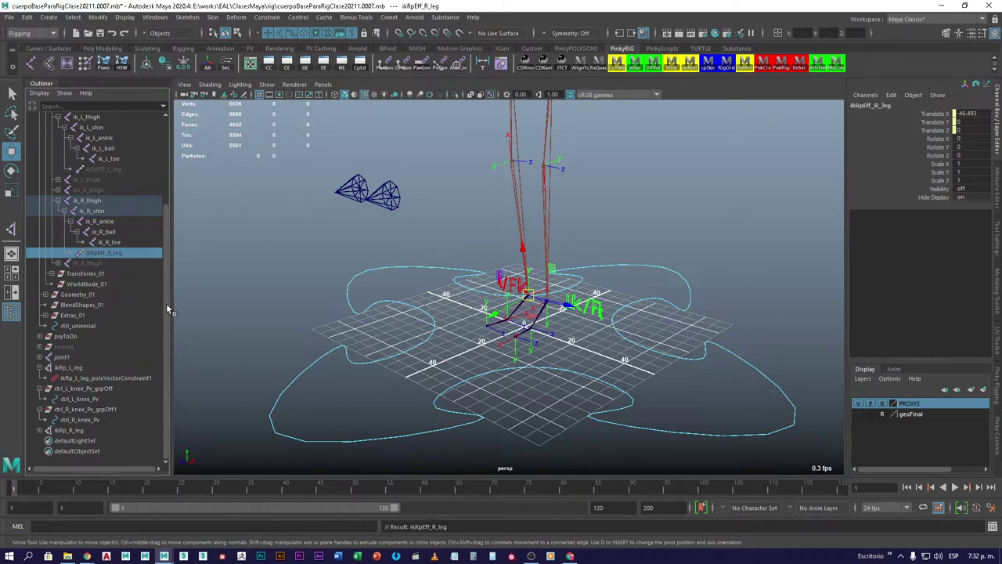
Set the wireframe color of the left knee control ctrl_L_knee_Pv to bright green with the control color utility
{"action": "middle_click_drag", "start_coordinate": [417, 197], "coordinate": [392, 219], "text": "alt"}
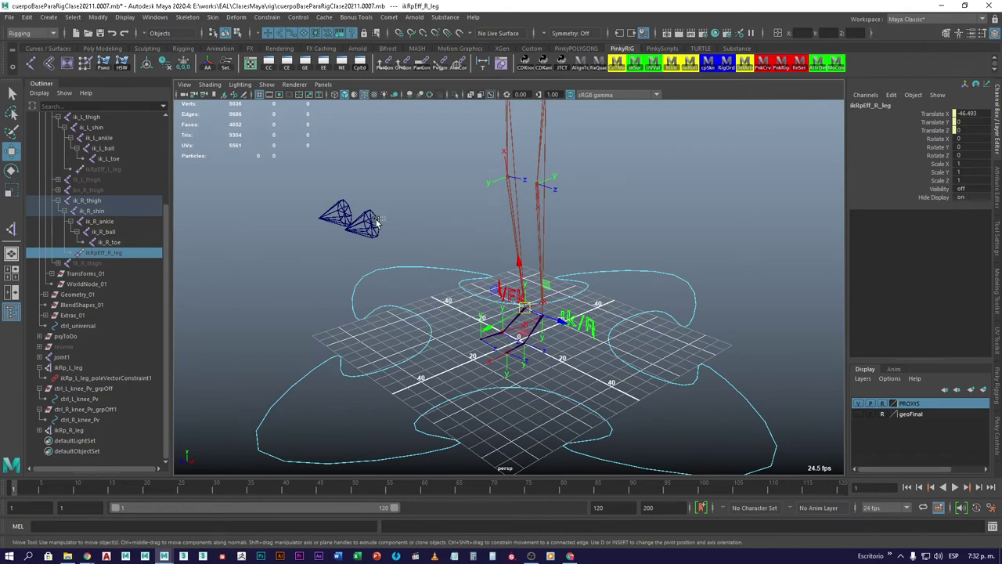
{"action": "left_click", "coordinate": [382, 219]}
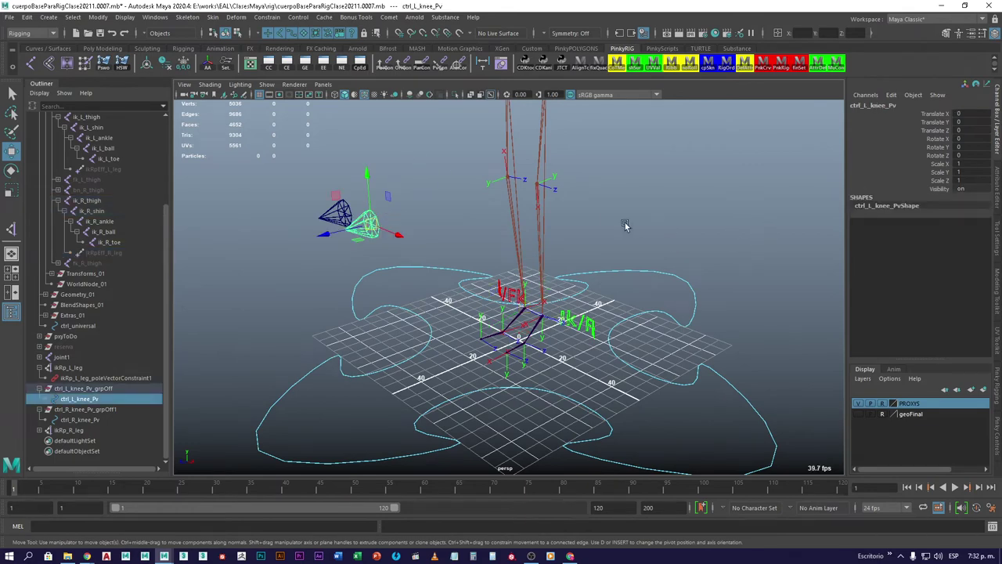
{"action": "scroll", "coordinate": [419, 164], "scroll_direction": "up", "scroll_amount": 2}
{"action": "left_click_drag", "start_coordinate": [461, 191], "coordinate": [513, 211]}
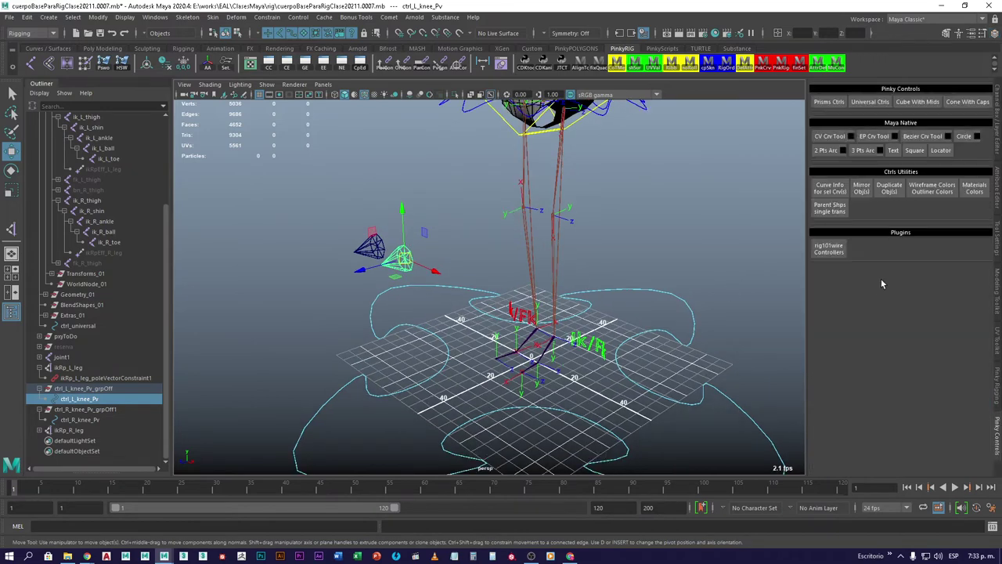
{"action": "left_click", "coordinate": [974, 187]}
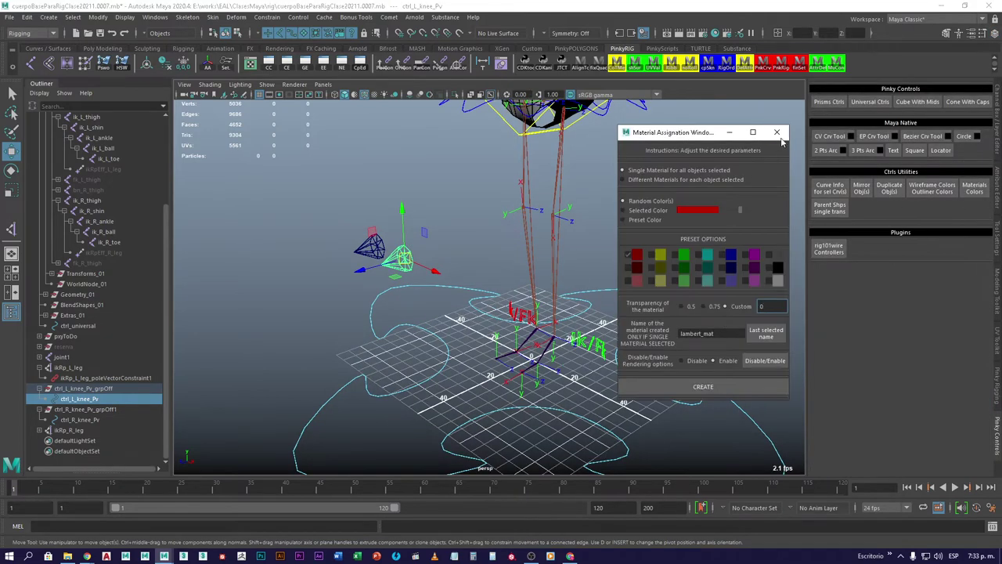
{"action": "left_click", "coordinate": [776, 133]}
{"action": "left_click", "coordinate": [932, 188]}
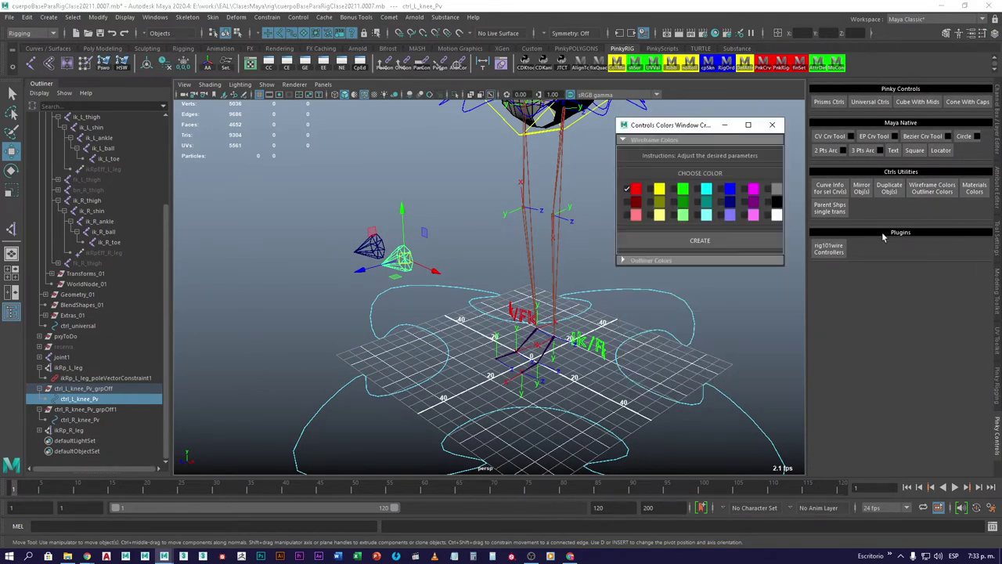
{"action": "left_click", "coordinate": [673, 191]}
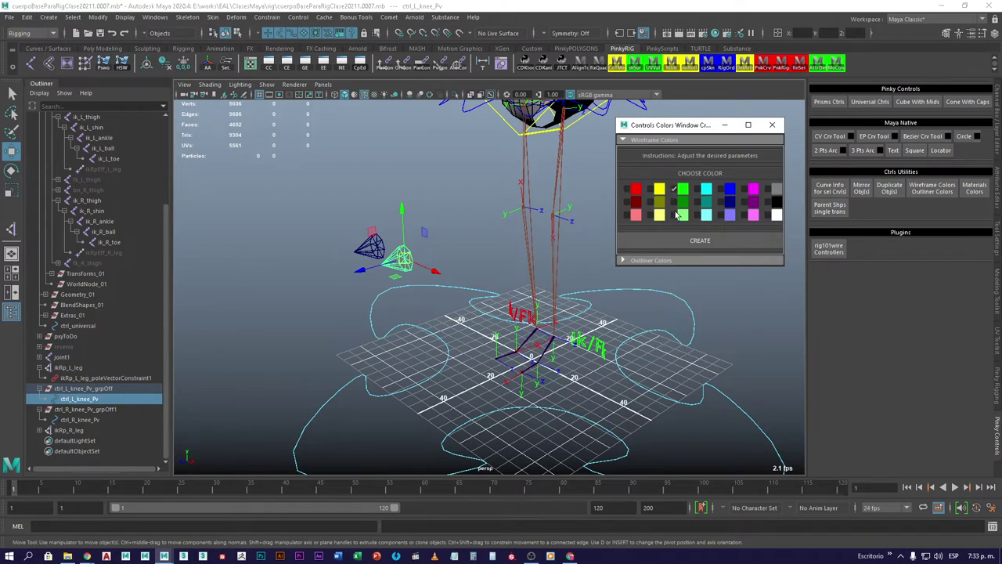
Set the wireframe color of ctrl_R_knee_Pv to bright red and close the color utility
{"action": "left_click", "coordinate": [338, 249]}
{"action": "left_click", "coordinate": [634, 189]}
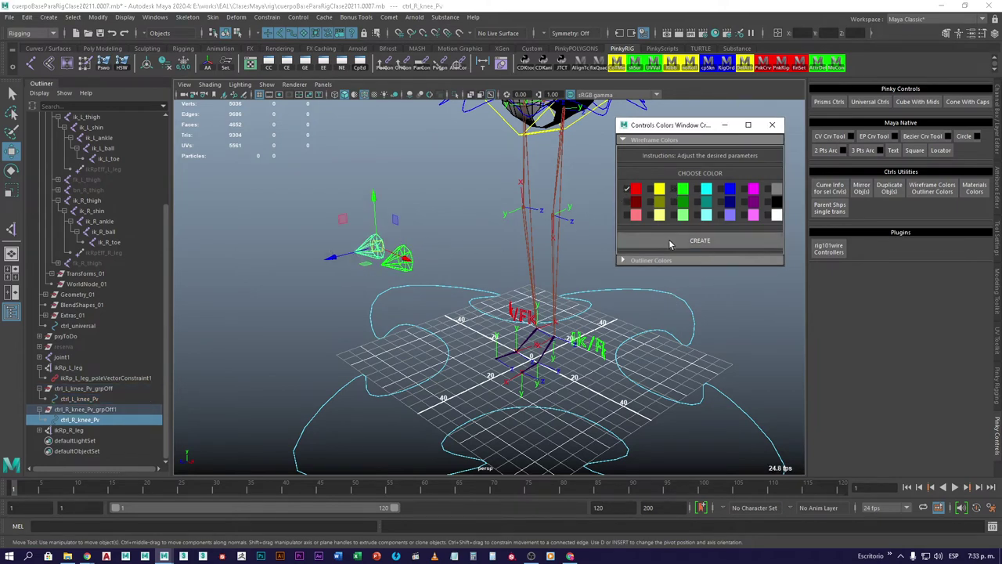
{"action": "left_click", "coordinate": [670, 244]}
{"action": "left_click", "coordinate": [772, 125]}
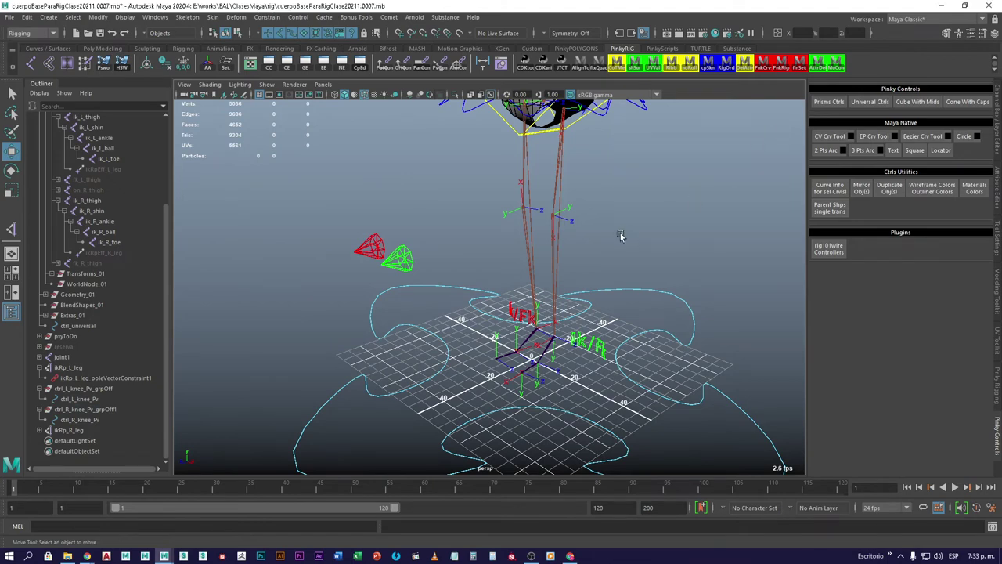
Compare the transform node and shape node attributes of ctrl_universal
{"action": "left_click_drag", "start_coordinate": [620, 237], "coordinate": [616, 270], "text": "alt"}
{"action": "left_click", "coordinate": [998, 125]}
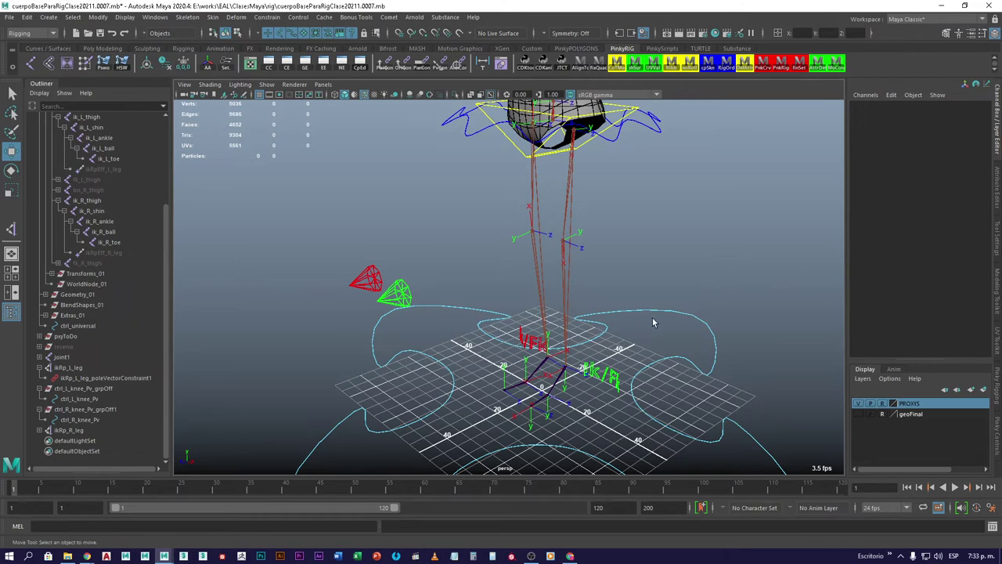
{"action": "mouse_move", "coordinate": [652, 321]}
{"action": "left_mouse_down", "text": "alt"}
{"action": "mouse_move", "coordinate": [620, 334]}
{"action": "mouse_move", "coordinate": [658, 334]}
{"action": "left_mouse_up", "text": "alt"}
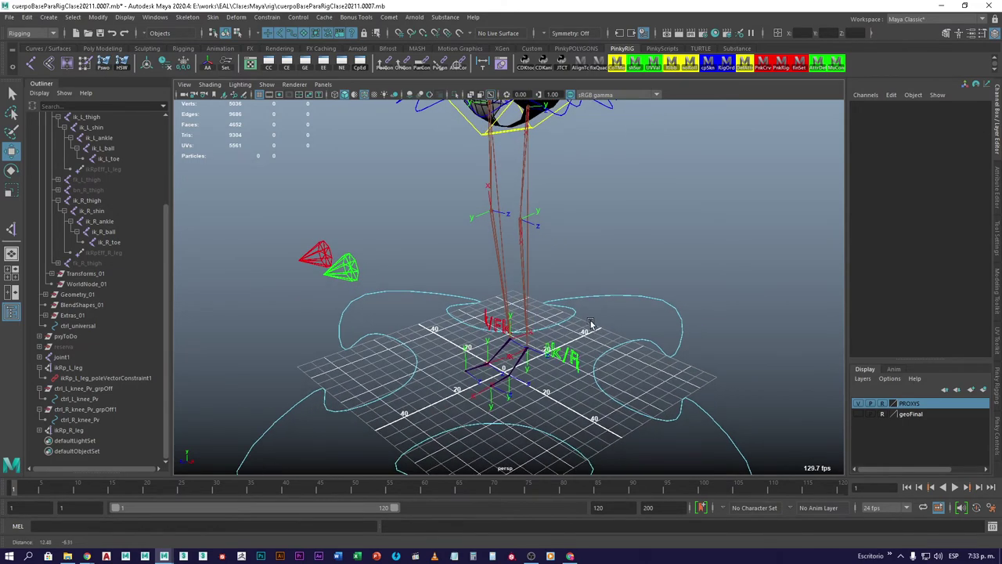
{"action": "left_click_drag", "start_coordinate": [712, 288], "coordinate": [665, 329]}
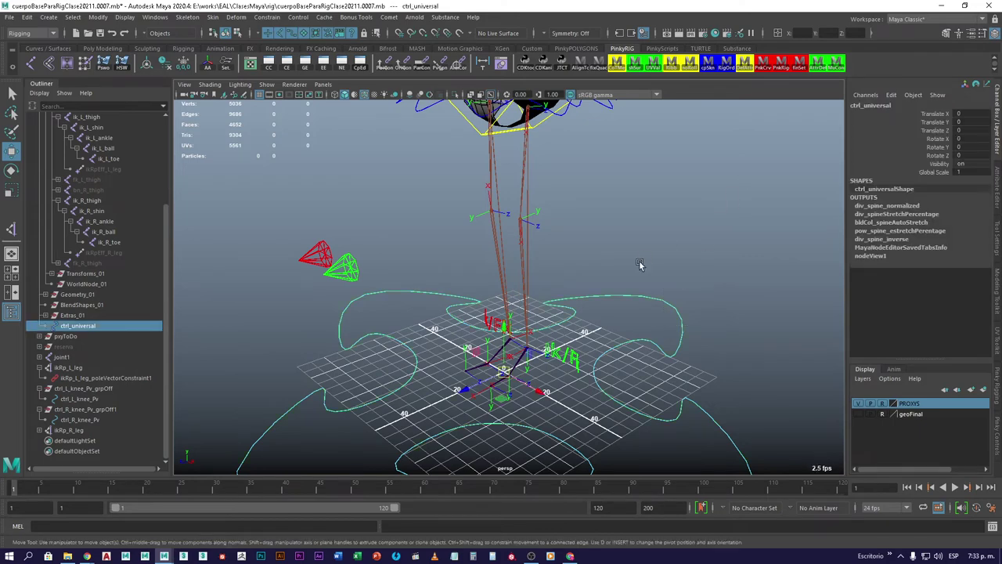
{"action": "left_click", "coordinate": [996, 185]}
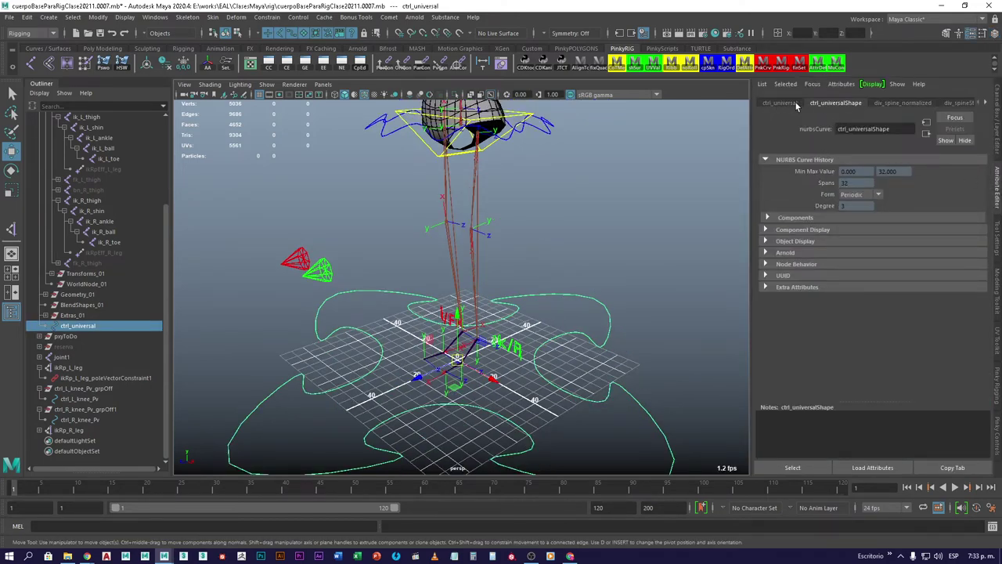
{"action": "left_click", "coordinate": [776, 105]}
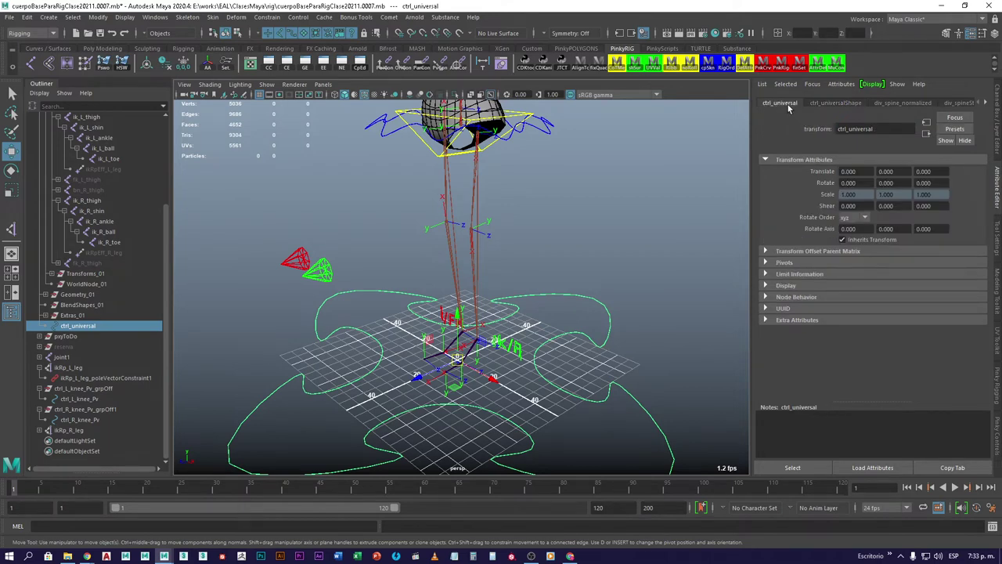
{"action": "left_click", "coordinate": [841, 105]}
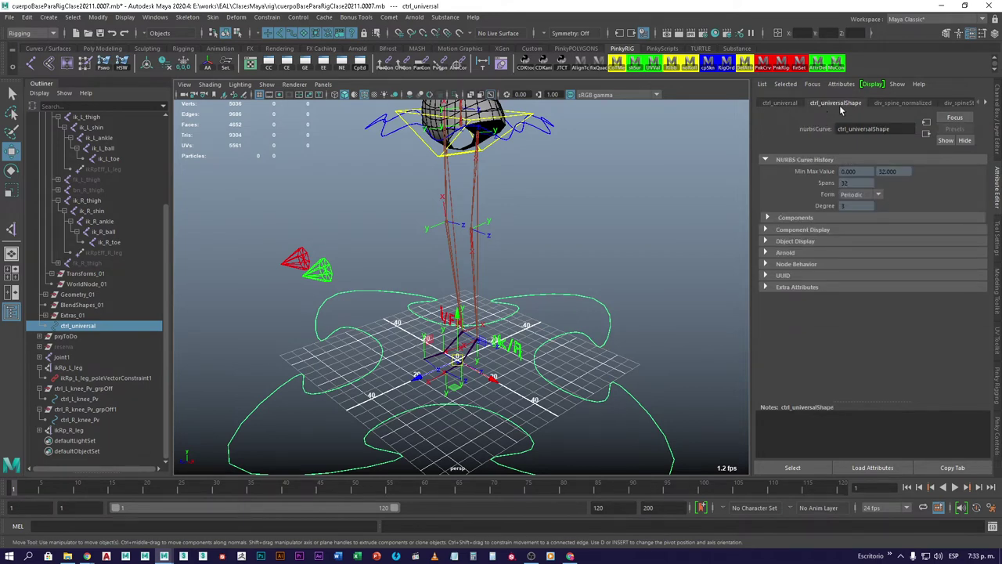
{"action": "left_click", "coordinate": [778, 106]}
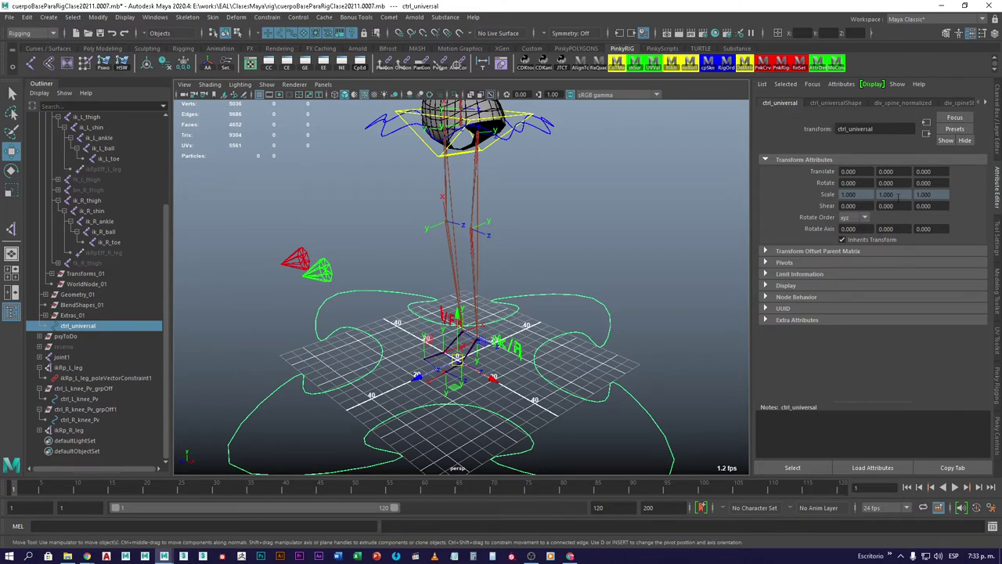
{"action": "left_click", "coordinate": [833, 105]}
{"action": "left_click", "coordinate": [781, 104]}
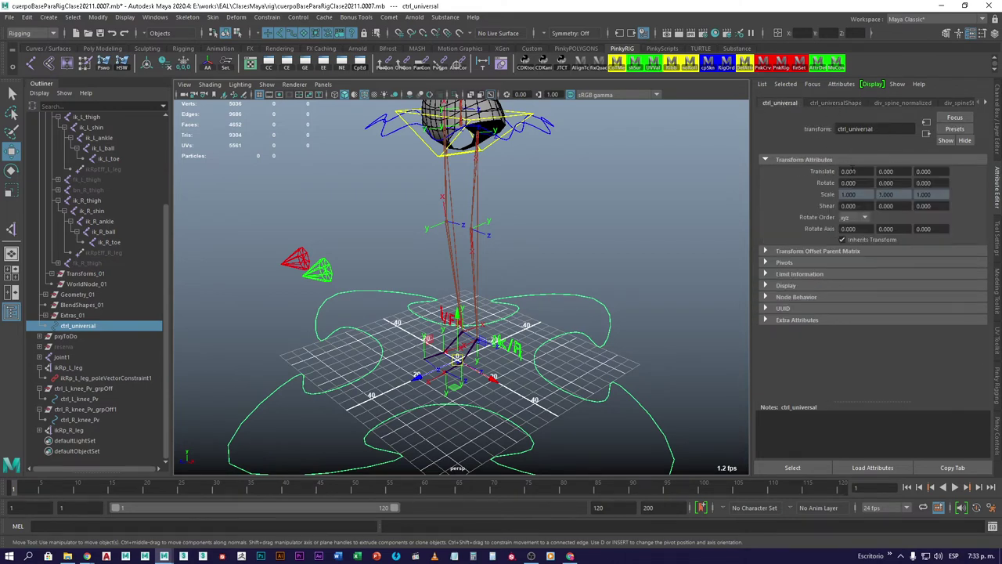
{"action": "left_click", "coordinate": [836, 103]}
{"action": "left_click", "coordinate": [784, 104]}
{"action": "left_click", "coordinate": [820, 103]}
{"action": "left_click", "coordinate": [780, 105]}
{"action": "left_click", "coordinate": [818, 109]}
{"action": "left_click", "coordinate": [783, 105]}
Examine the Drawing Overrides in the display attributes of ctrl_universal and the left knee control
{"action": "left_click", "coordinate": [783, 287]}
{"action": "scroll", "coordinate": [830, 368], "scroll_direction": "down", "scroll_amount": 2}
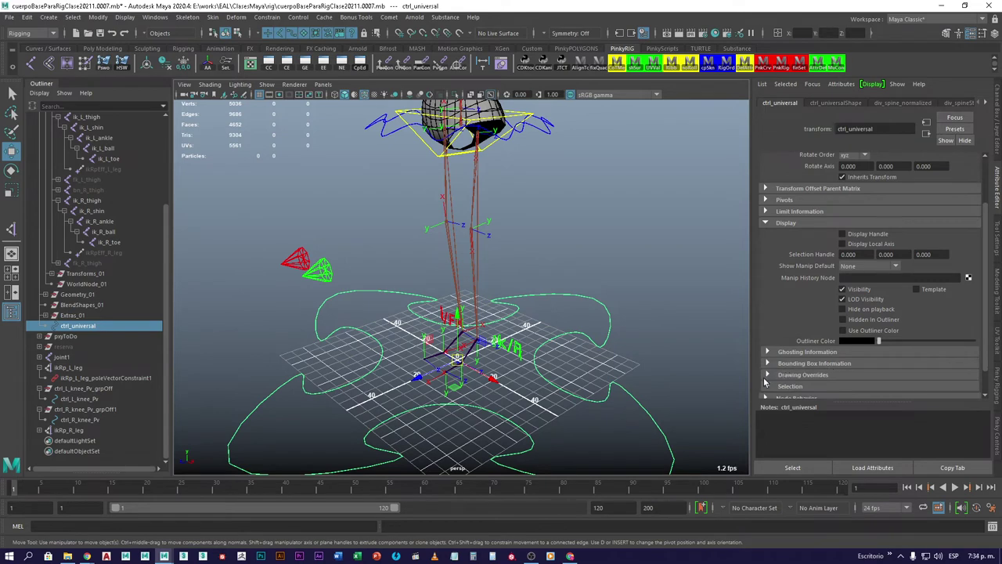
{"action": "left_click", "coordinate": [807, 375]}
{"action": "scroll", "coordinate": [862, 360], "scroll_direction": "down", "scroll_amount": 4}
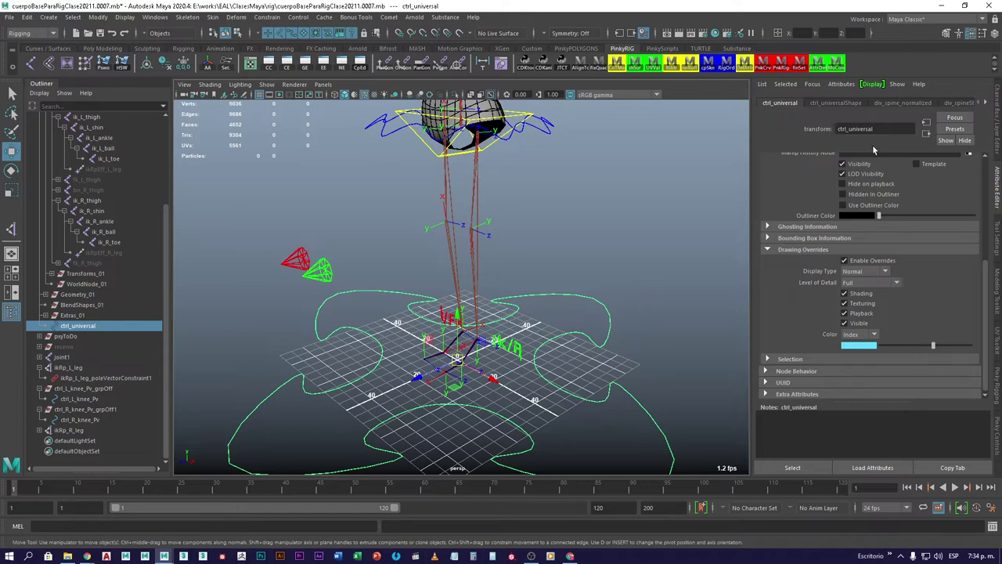
{"action": "left_click", "coordinate": [622, 248]}
{"action": "left_click_drag", "start_coordinate": [550, 319], "coordinate": [369, 327], "text": "alt"}
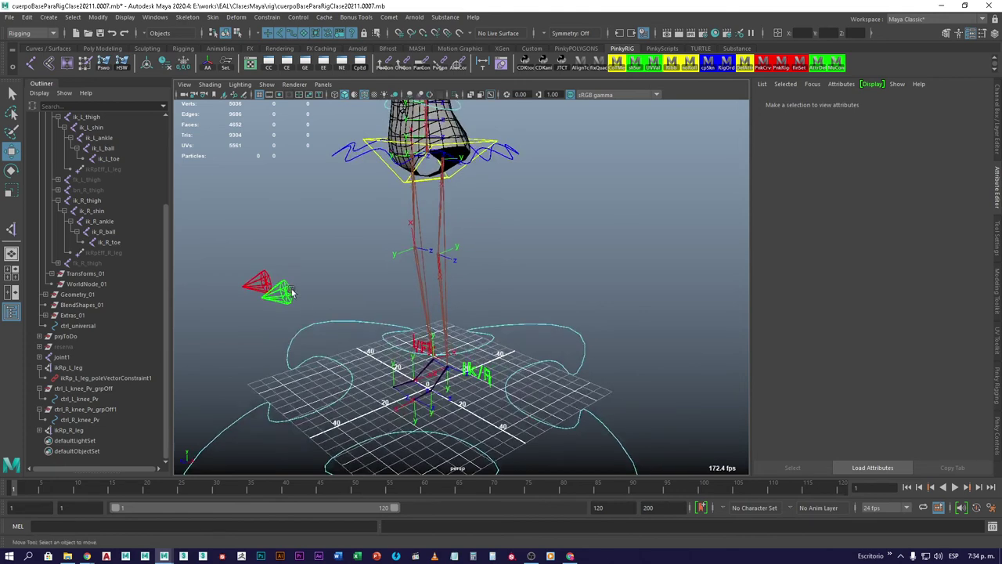
{"action": "left_click", "coordinate": [290, 292]}
{"action": "left_click_drag", "start_coordinate": [297, 325], "coordinate": [210, 396], "text": "alt"}
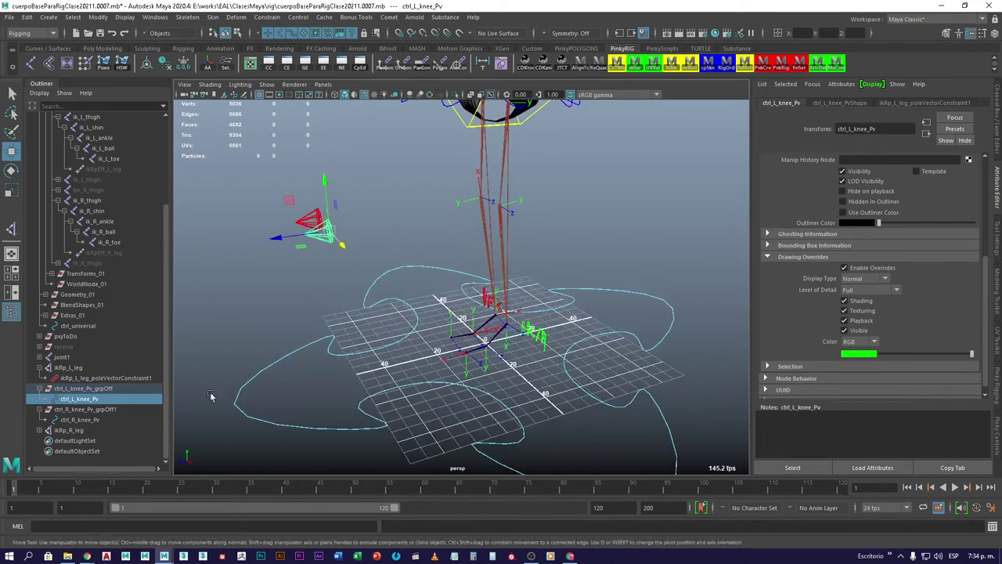
Test the left leg by moving ikRp_L_leg and ctrl_L_knee_Pv, and undo the moves
{"action": "left_click", "coordinate": [68, 368]}
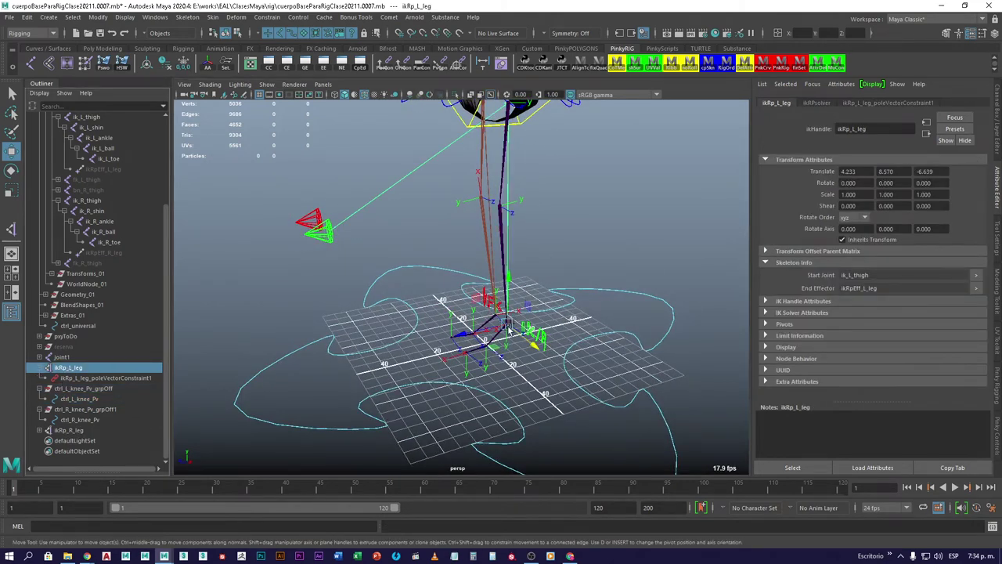
{"action": "mouse_move", "coordinate": [505, 322]}
{"action": "left_mouse_down"}
{"action": "mouse_move", "coordinate": [512, 259]}
{"action": "mouse_move", "coordinate": [501, 236]}
{"action": "mouse_move", "coordinate": [527, 312]}
{"action": "mouse_move", "coordinate": [501, 309]}
{"action": "left_mouse_up"}
{"action": "left_click", "coordinate": [395, 281]}
{"action": "mouse_move", "coordinate": [413, 285]}
{"action": "left_mouse_down"}
{"action": "mouse_move", "coordinate": [468, 287]}
{"action": "mouse_move", "coordinate": [378, 276]}
{"action": "mouse_move", "coordinate": [475, 291]}
{"action": "mouse_move", "coordinate": [412, 283]}
{"action": "left_mouse_up"}
{"action": "key", "text": "ctrl+z"}
{"action": "key", "text": "ctrl+z"}
{"action": "key", "text": "ctrl+z"}
{"action": "key", "text": "ctrl+z"}
{"action": "key", "text": "ctrl+z"}
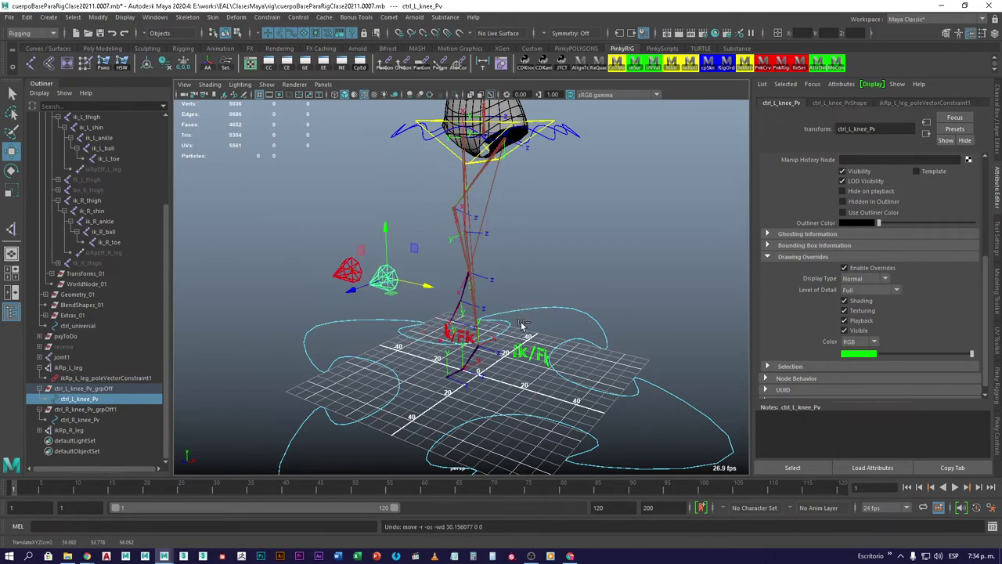
Test the left knee's aim by moving ctrl_L_knee_Pv along X in both directions, undoing each move
{"action": "left_click_drag", "start_coordinate": [526, 356], "coordinate": [425, 352], "text": "alt"}
{"action": "left_click", "coordinate": [421, 287]}
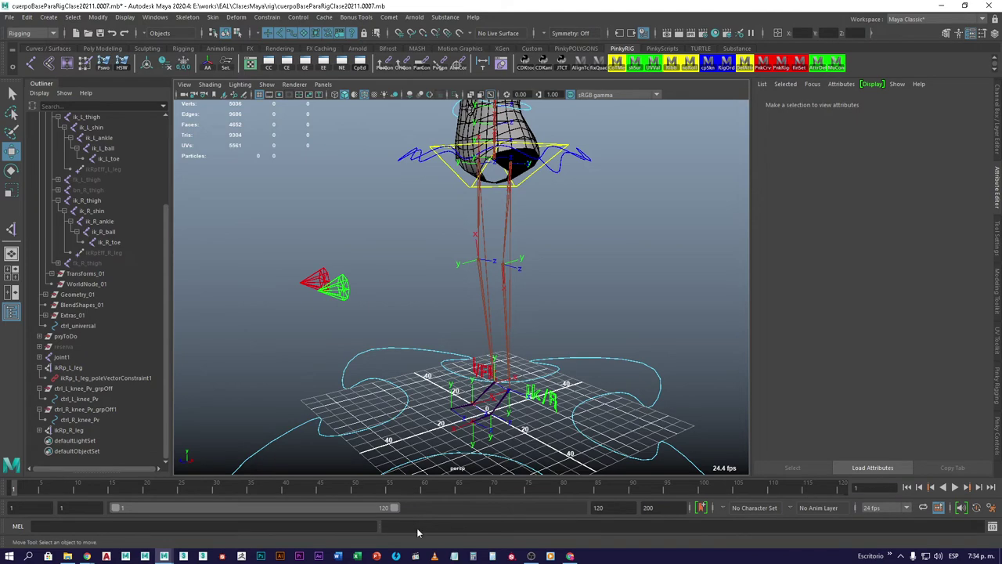
{"action": "left_click_drag", "start_coordinate": [462, 338], "coordinate": [368, 287], "text": "alt"}
{"action": "left_click", "coordinate": [374, 293]}
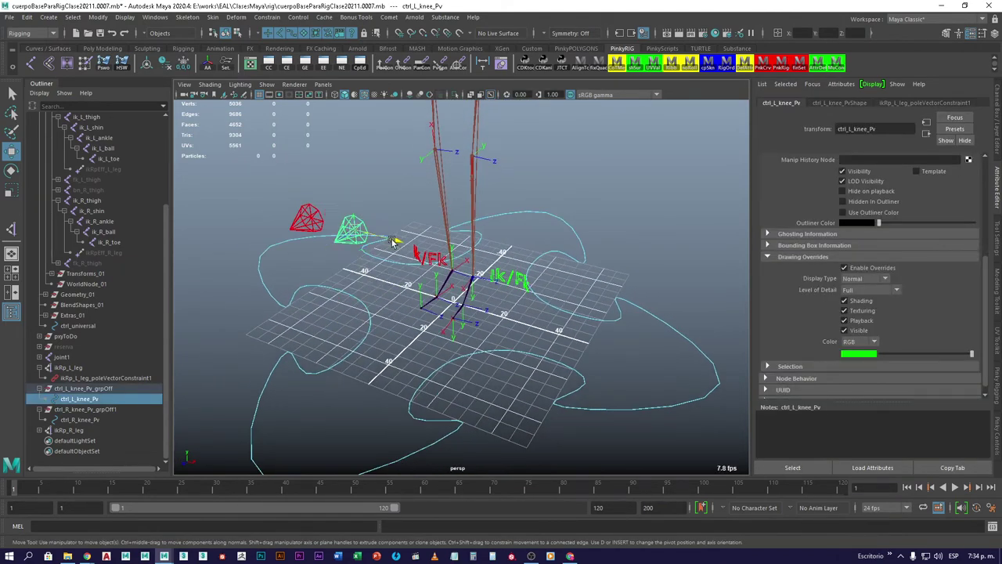
{"action": "left_click_drag", "start_coordinate": [395, 239], "coordinate": [510, 237]}
{"action": "key", "text": "ctrl+z"}
{"action": "left_click_drag", "start_coordinate": [507, 191], "coordinate": [485, 179], "text": "alt"}
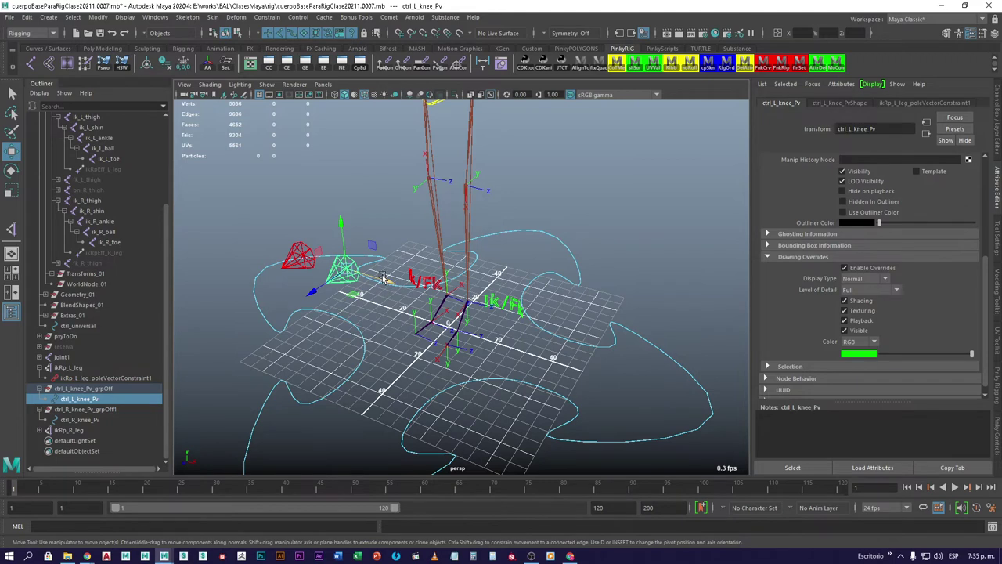
{"action": "left_click_drag", "start_coordinate": [374, 283], "coordinate": [259, 249]}
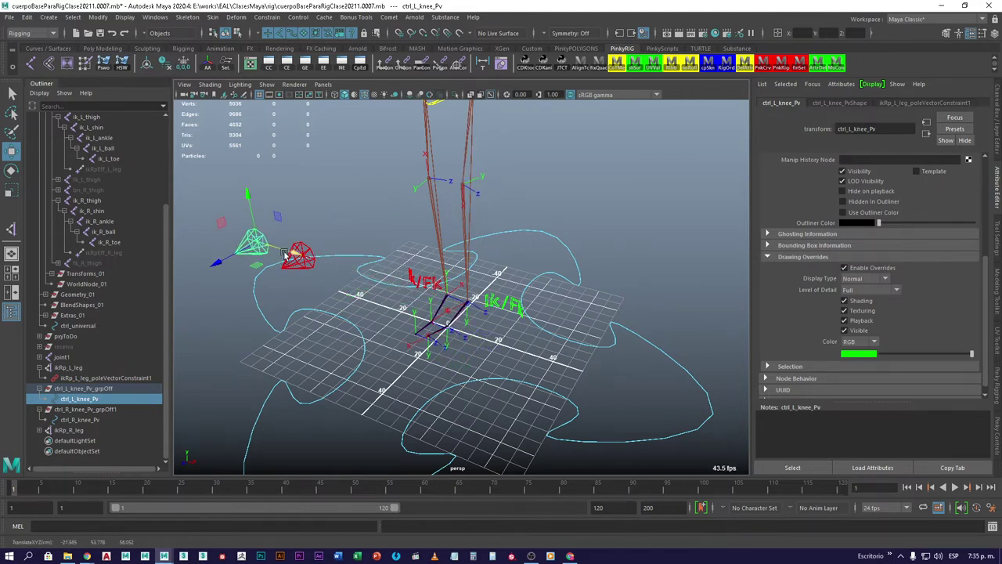
{"action": "key", "text": "ctrl+z"}
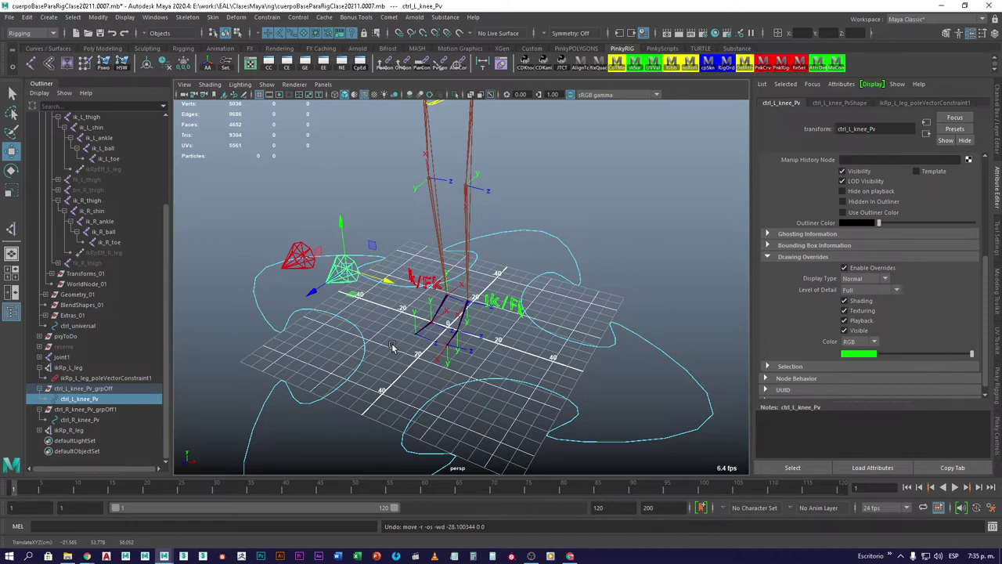
Examine the ankle, ball and toe joints of both IK feet up close
{"action": "left_click_drag", "start_coordinate": [391, 342], "coordinate": [419, 271], "text": "alt"}
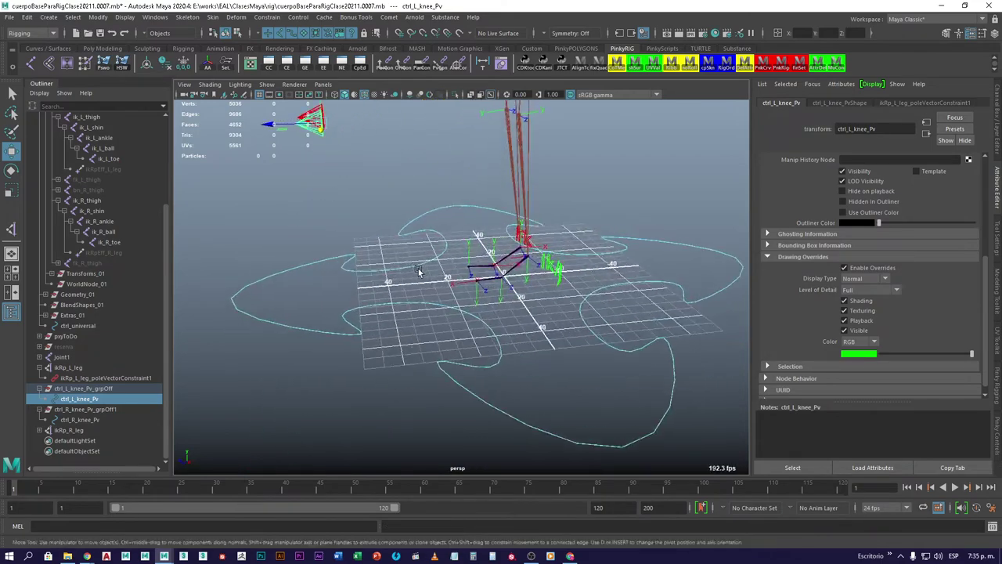
{"action": "scroll", "coordinate": [501, 293], "scroll_direction": "up", "scroll_amount": 3}
{"action": "left_click_drag", "start_coordinate": [597, 252], "coordinate": [572, 257], "text": "alt"}
{"action": "scroll", "coordinate": [436, 331], "scroll_direction": "up", "scroll_amount": 2}
{"action": "scroll", "coordinate": [544, 226], "scroll_direction": "down", "scroll_amount": 2}
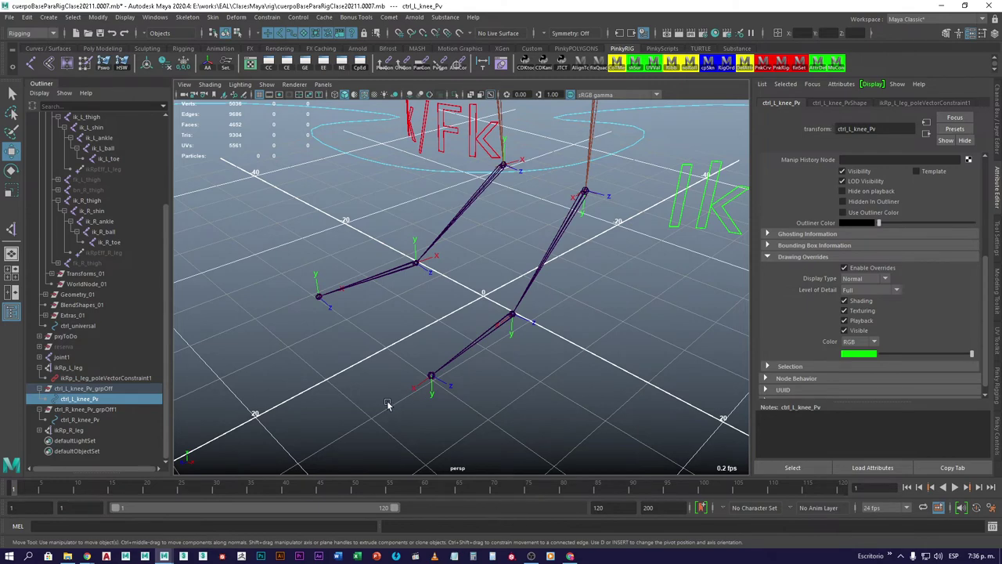
Set the IK Handle Tool's current solver to Single-Chain Solver
{"action": "left_click", "coordinate": [996, 153]}
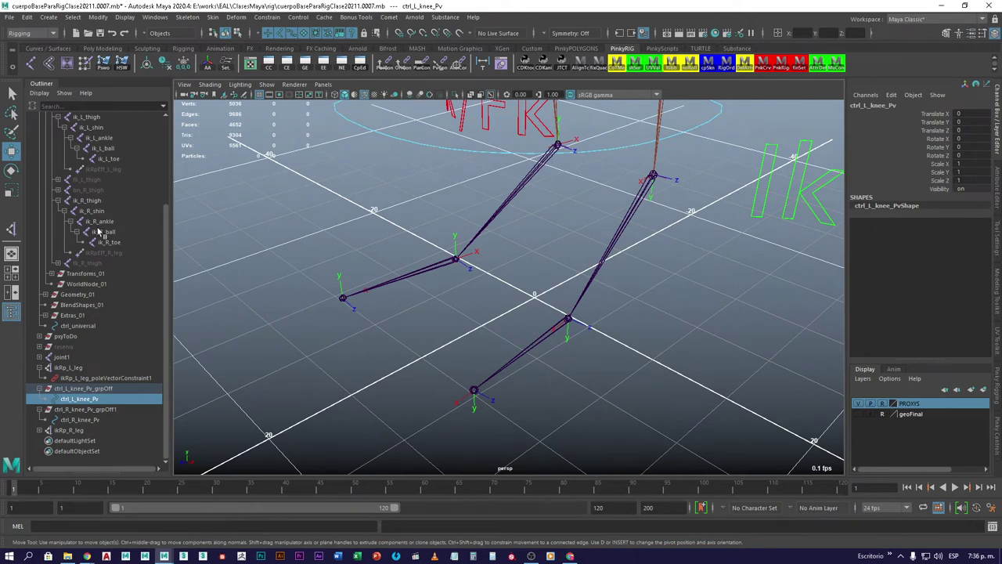
{"action": "left_click", "coordinate": [11, 231]}
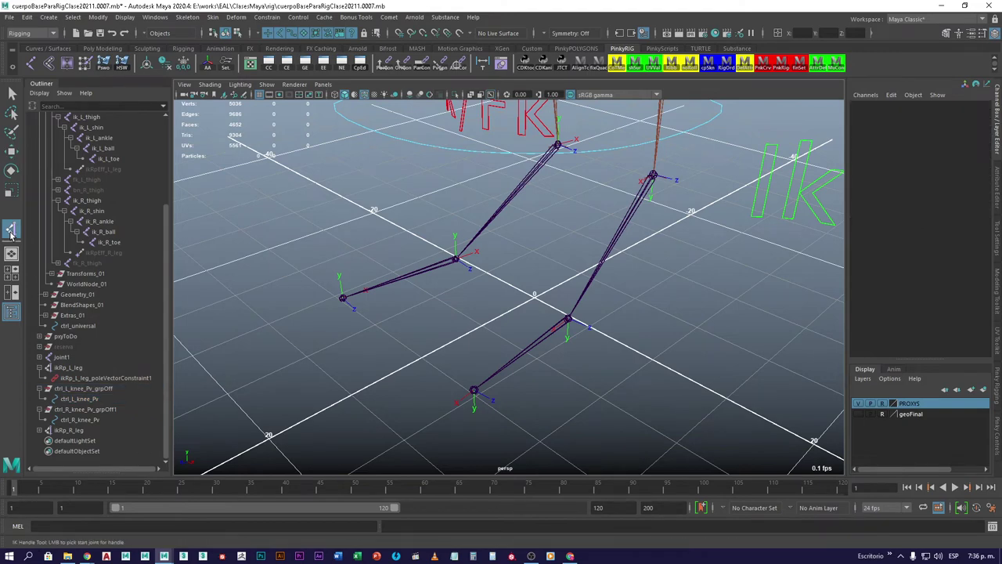
{"action": "double_click", "coordinate": [11, 231]}
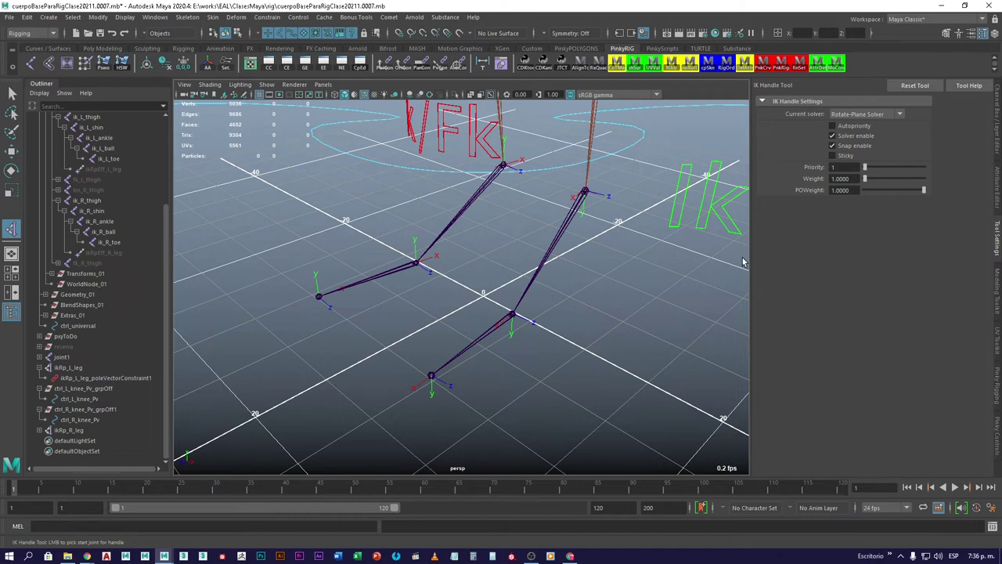
{"action": "left_click", "coordinate": [901, 116]}
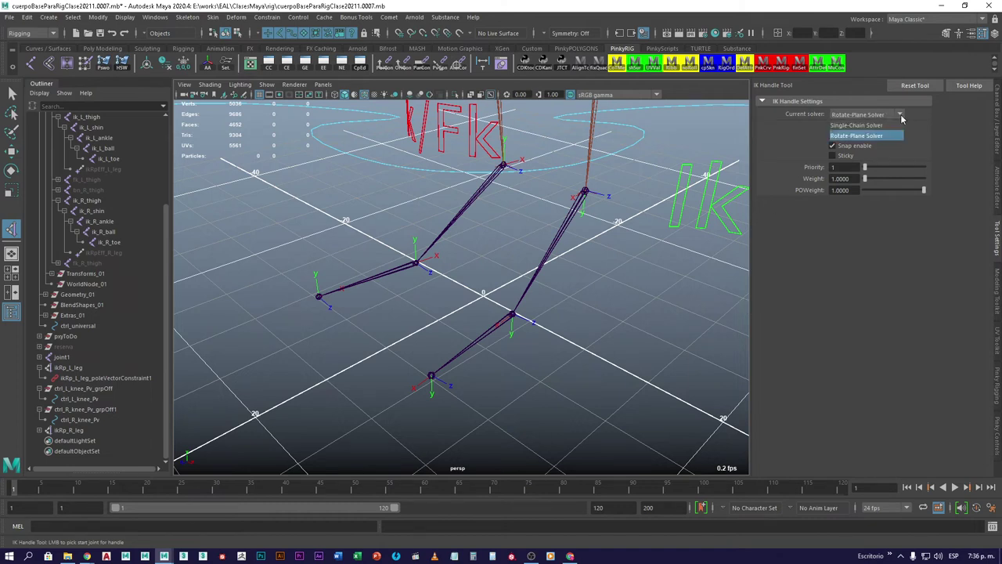
{"action": "left_click", "coordinate": [857, 127]}
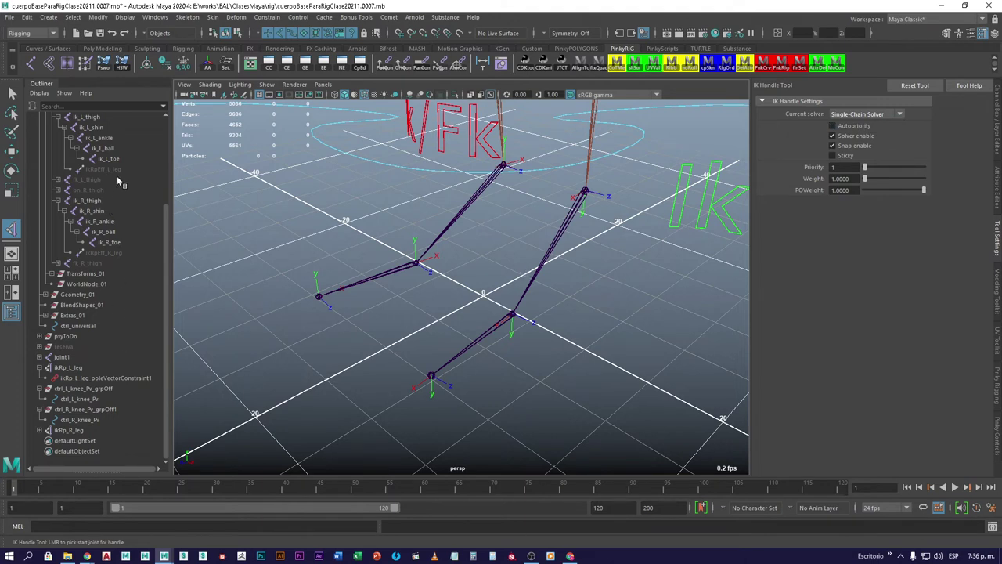
Create single-chain IK handles on the left foot from ik_L_ankle to ik_L_ball and from ik_L_ball to ik_L_toe
{"action": "left_click", "coordinate": [105, 139]}
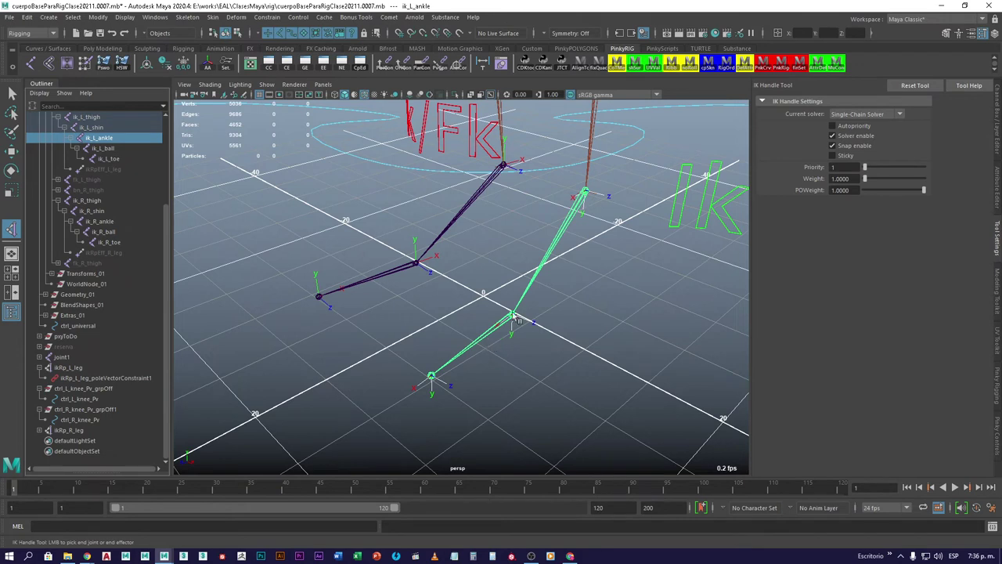
{"action": "left_click", "coordinate": [107, 151]}
{"action": "key", "text": "w"}
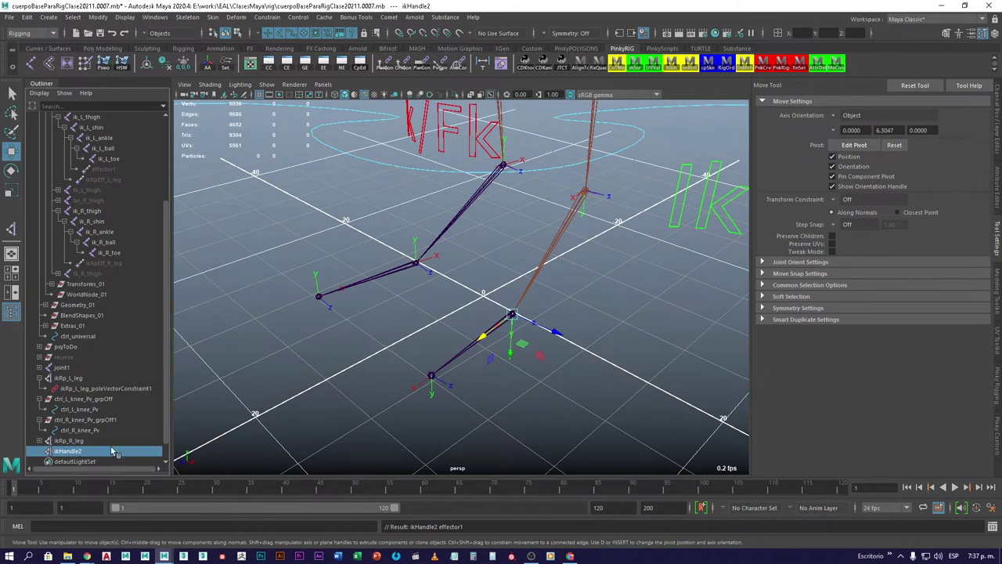
{"action": "left_click", "coordinate": [15, 232]}
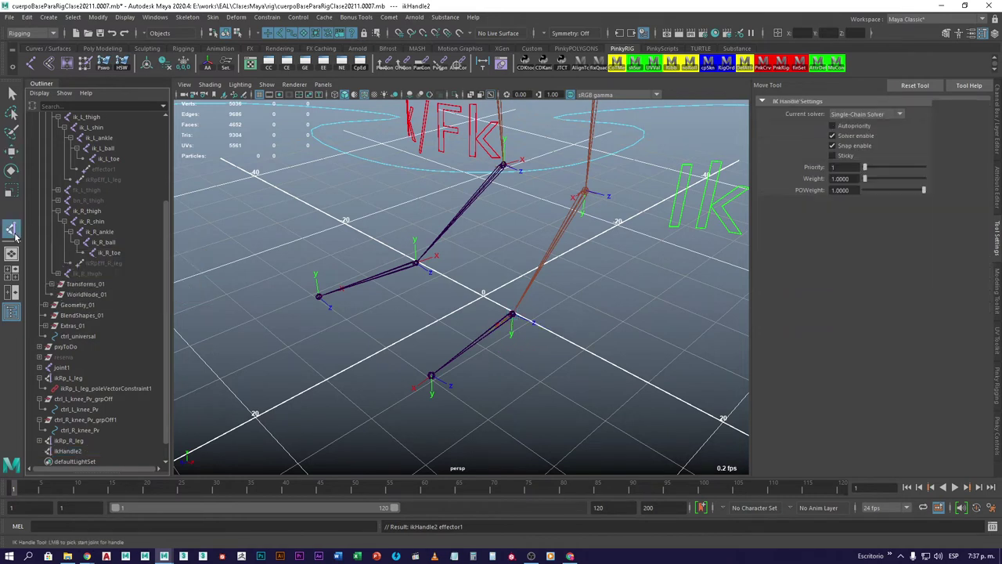
{"action": "left_click", "coordinate": [107, 149]}
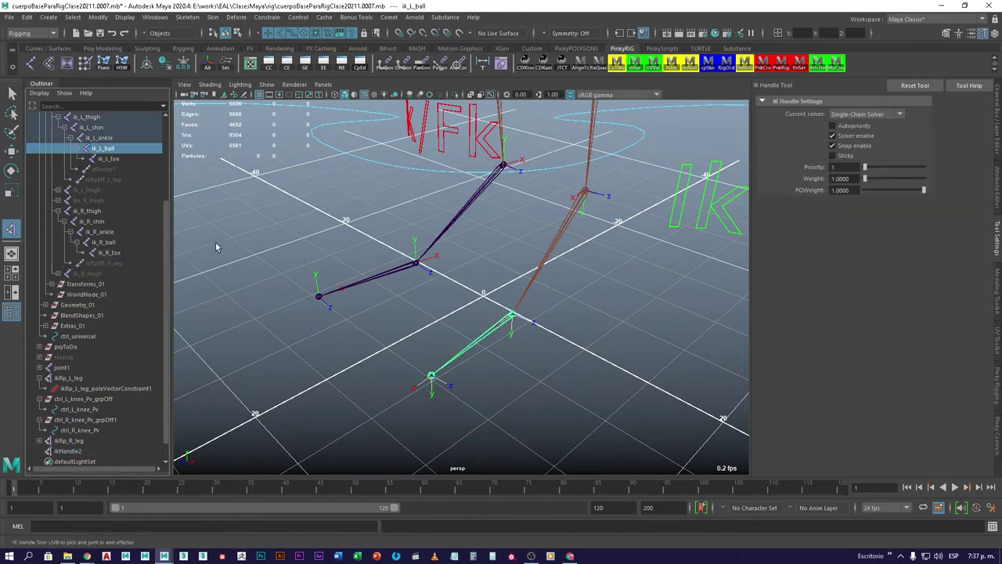
{"action": "left_click", "coordinate": [116, 159]}
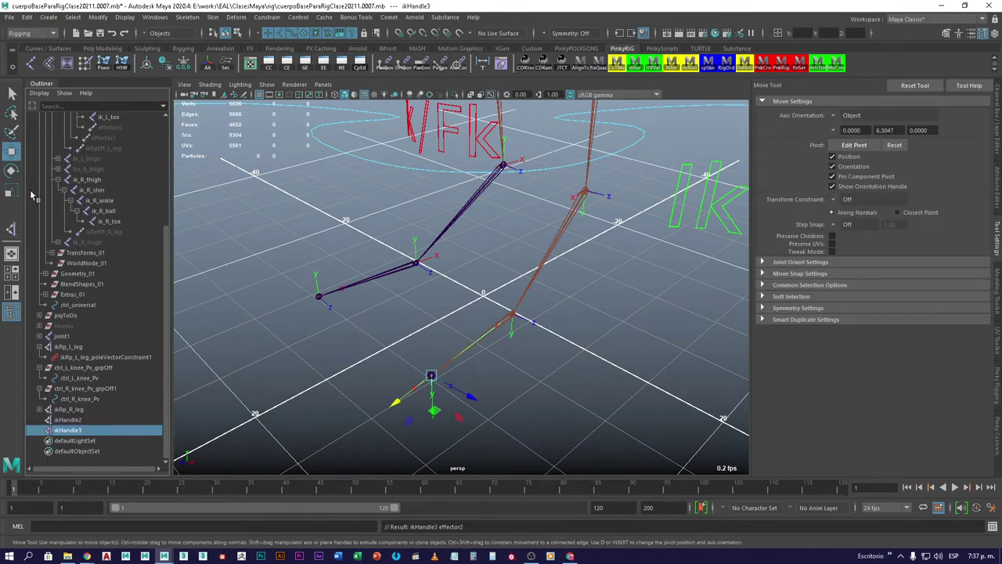
Create single-chain IK handles on the right foot from ik_R_ankle to ik_R_ball and from ik_R_ball to ik_R_toe
{"action": "left_click", "coordinate": [11, 229]}
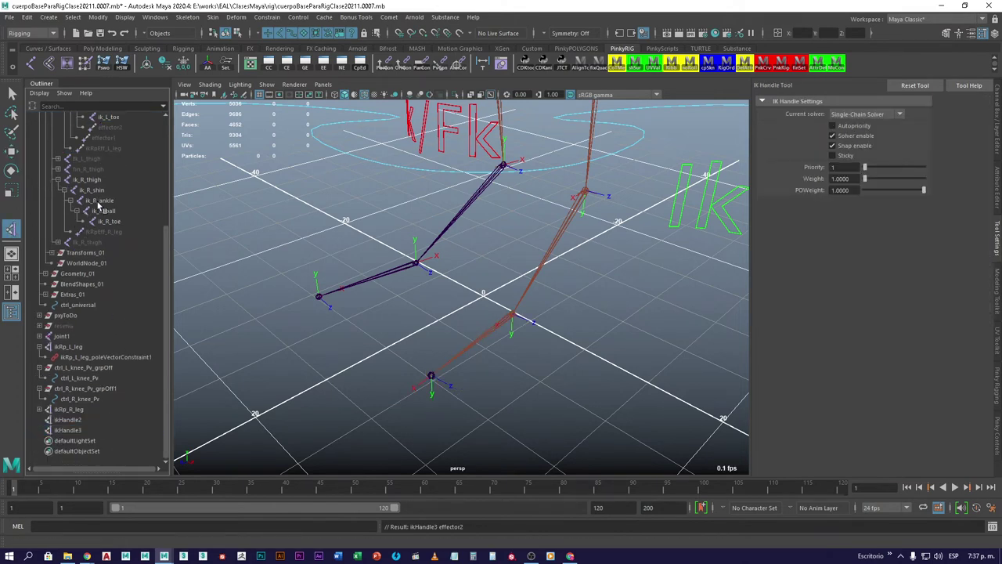
{"action": "left_click", "coordinate": [106, 203]}
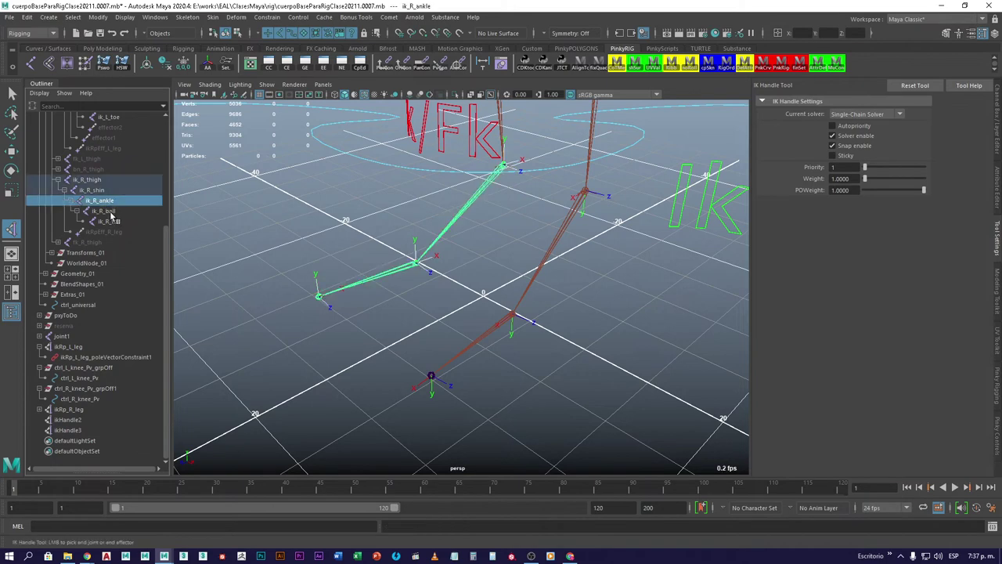
{"action": "left_click", "coordinate": [108, 211]}
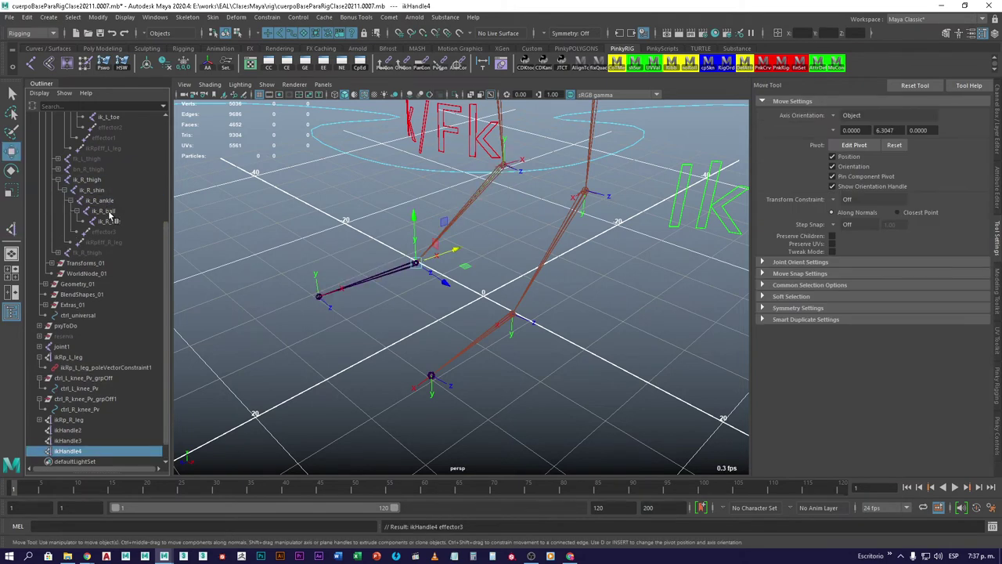
{"action": "left_click", "coordinate": [113, 221]}
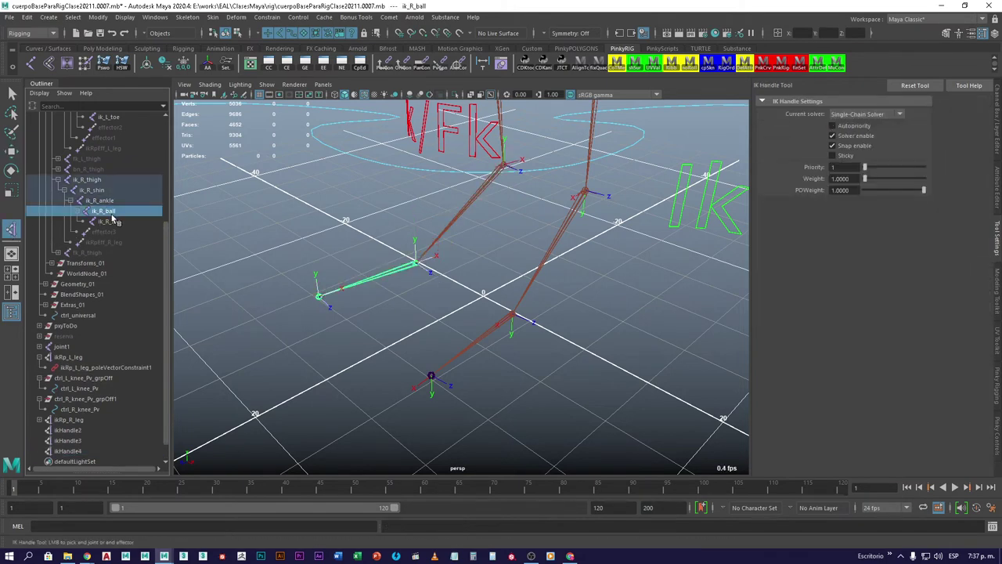
{"action": "key", "text": "w"}
{"action": "scroll", "coordinate": [107, 352], "scroll_direction": "down", "scroll_amount": 2}
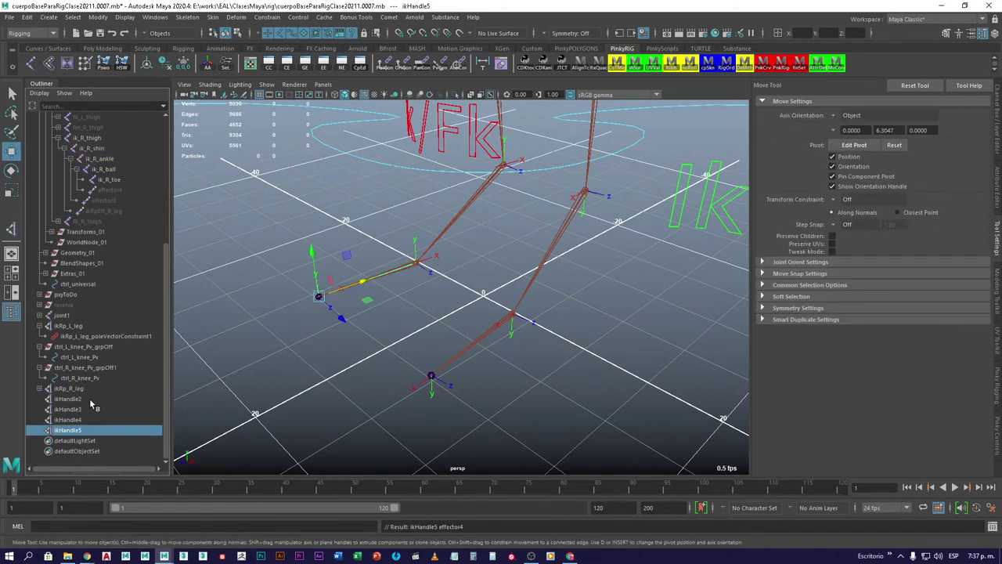
Rename the left ankle-to-ball handle, ikHandle2, as ikSc_L_ball
{"action": "left_click_drag", "start_coordinate": [82, 398], "coordinate": [88, 432]}
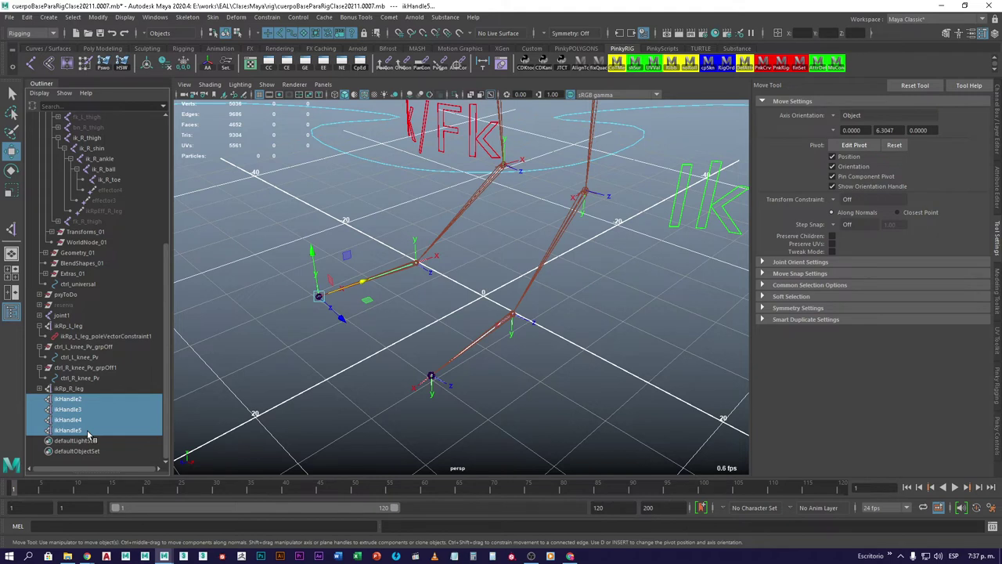
{"action": "left_click", "coordinate": [78, 401]}
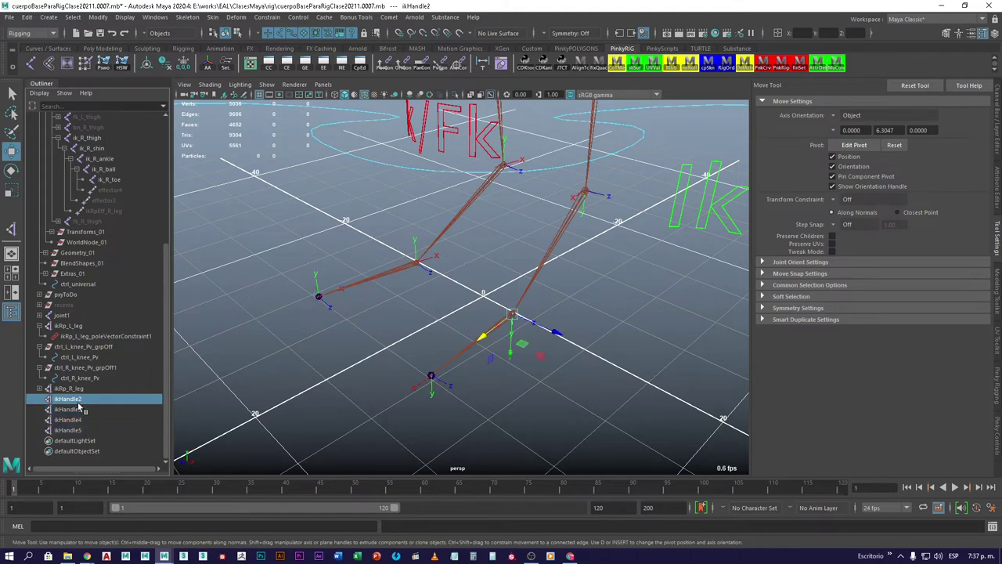
{"action": "double_click", "coordinate": [79, 400]}
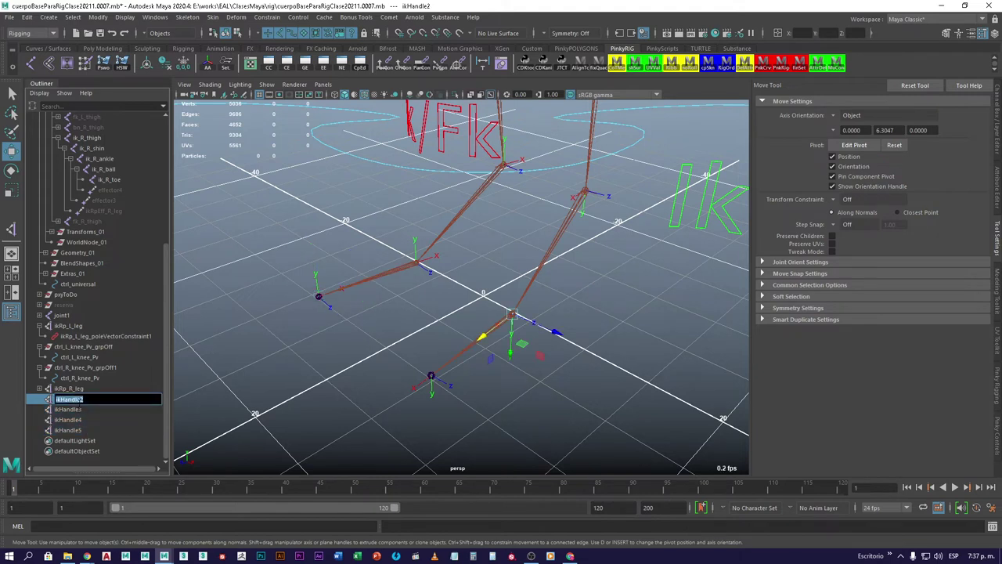
{"action": "type", "text": "ikSc_ballL_"}
{"action": "key", "text": "Return"}
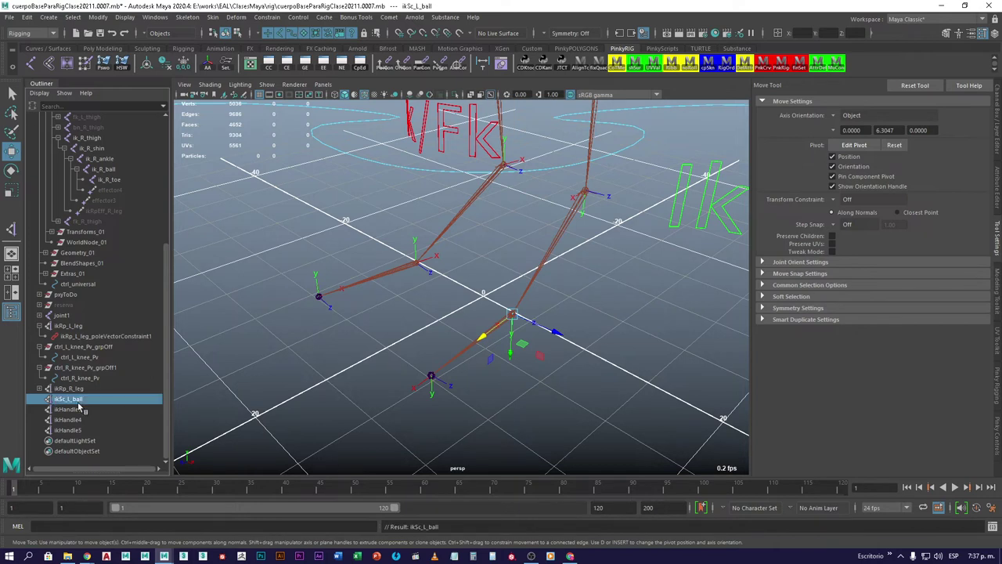
Rename the left ball-to-toe handle, ikHandle3, as ikSc_L_toe
{"action": "double_click", "coordinate": [79, 409]}
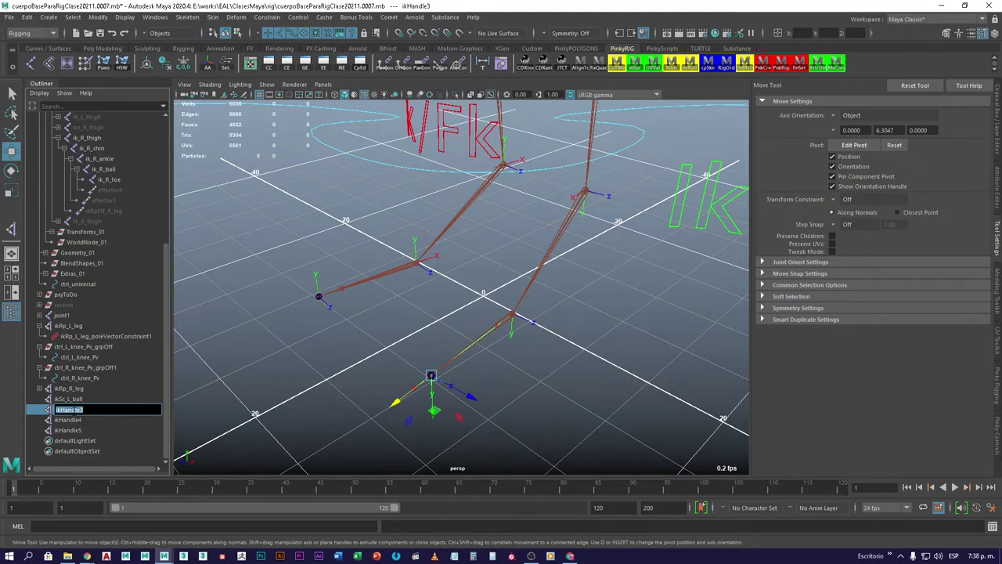
{"action": "type", "text": "ikSc"}
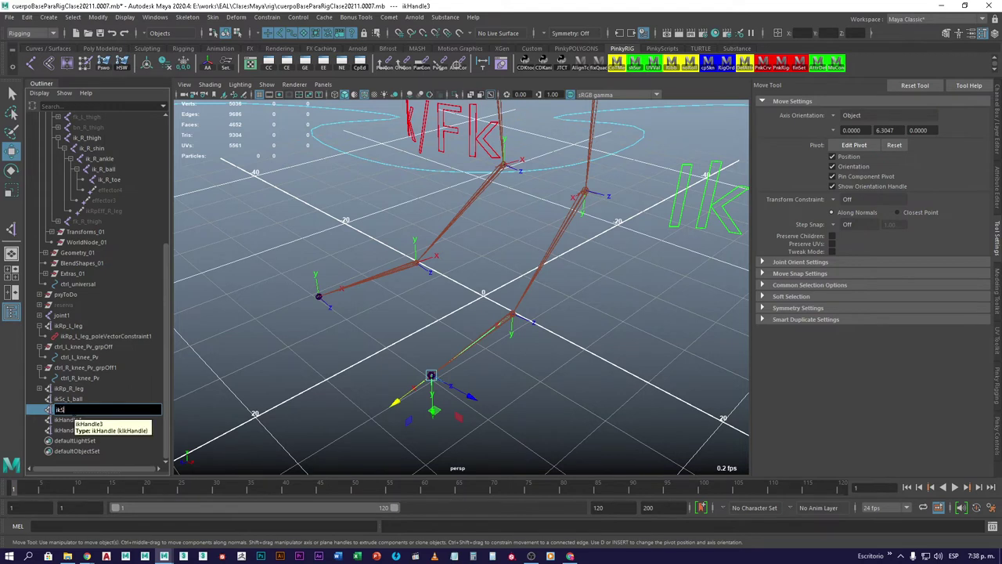
{"action": "type", "text": "_L_toe"}
{"action": "key", "text": "Return"}
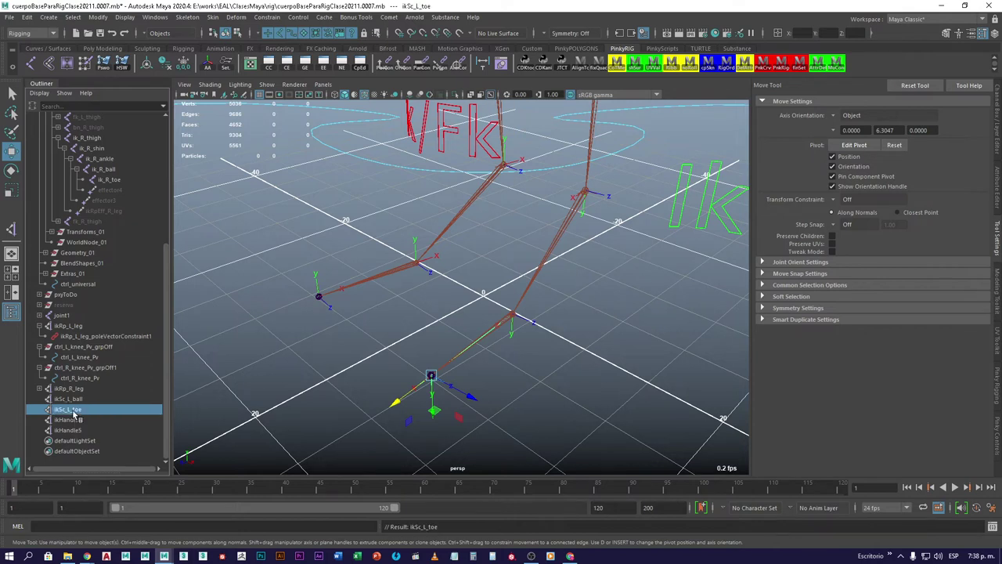
Rename ikHandle4 as ikSc_R_ball, reusing the name of the left ball handle with the side letter changed to R
{"action": "left_click", "coordinate": [78, 399]}
{"action": "double_click", "coordinate": [79, 399]}
{"action": "key", "text": "ctrl+c"}
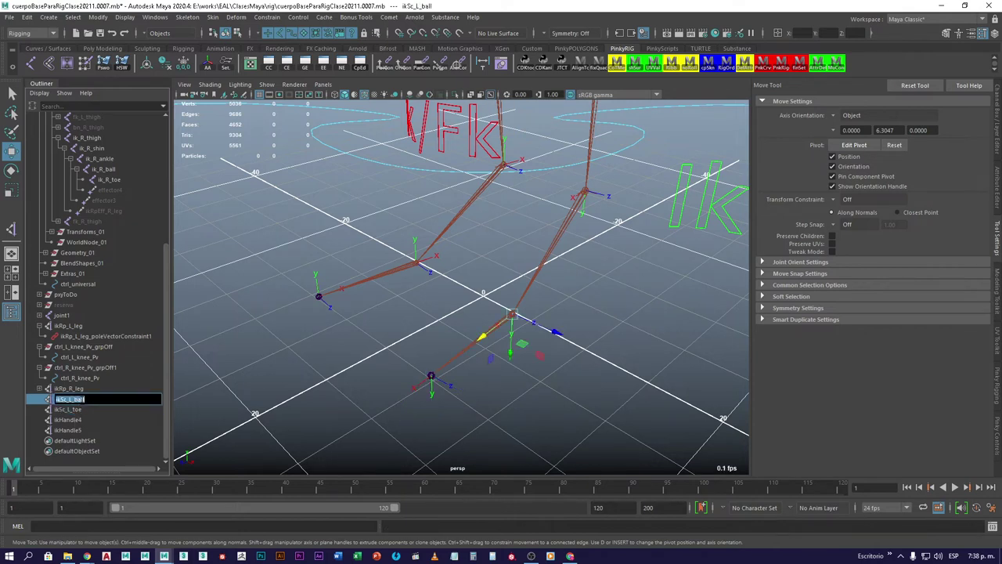
{"action": "left_click", "coordinate": [78, 419]}
{"action": "double_click", "coordinate": [78, 419]}
{"action": "key", "text": "ctrl+v"}
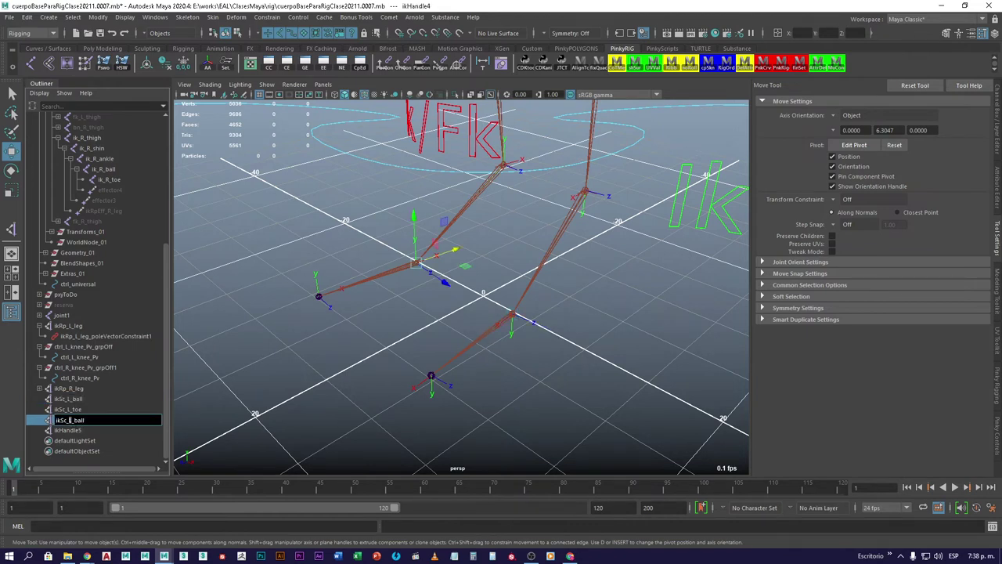
{"action": "type", "text": "R"}
{"action": "key", "text": "Return"}
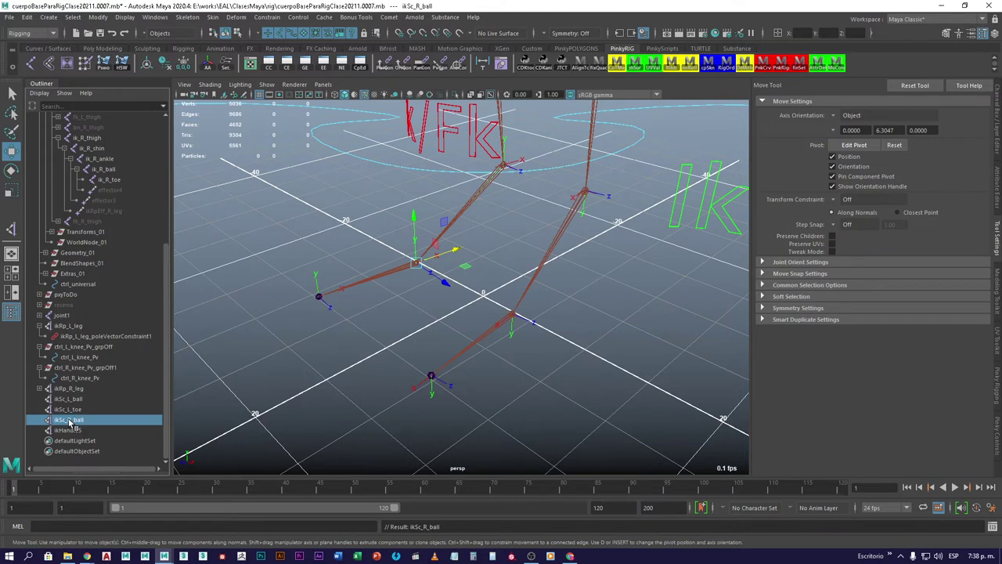
Rename ikHandle5 as ikSc_R_toe, reusing the name of the left toe handle with the side letter changed to R
{"action": "double_click", "coordinate": [75, 409]}
{"action": "key", "text": "ctrl+c"}
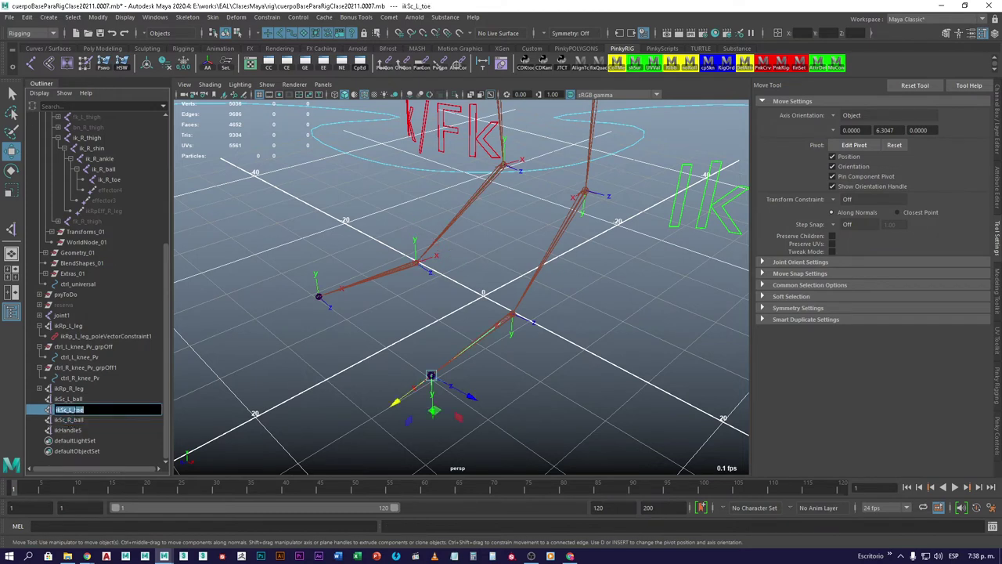
{"action": "left_click", "coordinate": [74, 431]}
{"action": "double_click", "coordinate": [74, 431]}
{"action": "key", "text": "ctrl+v"}
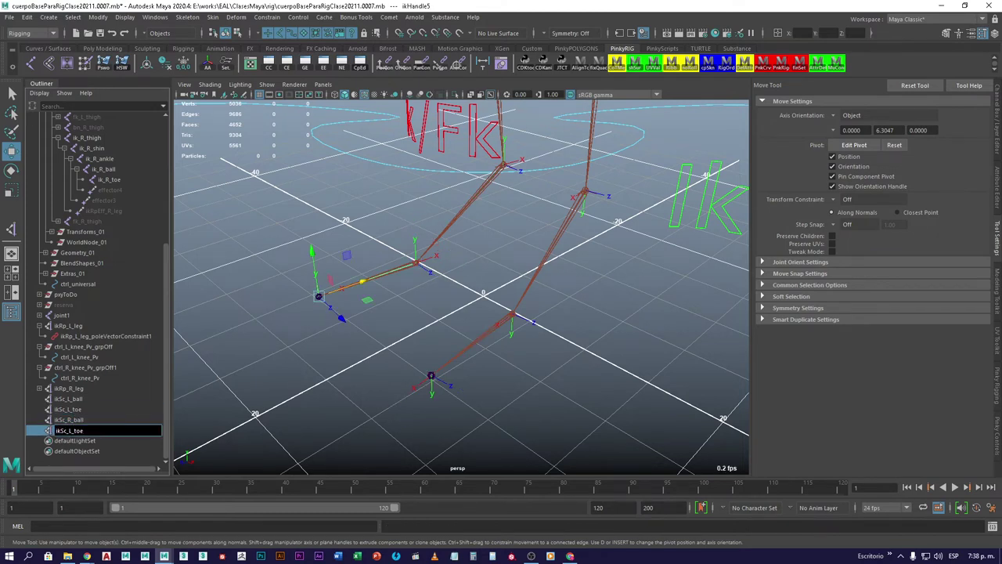
{"action": "double_click", "coordinate": [68, 430]}
{"action": "left_click", "coordinate": [69, 431]}
{"action": "type", "text": "R"}
{"action": "key", "text": "Return"}
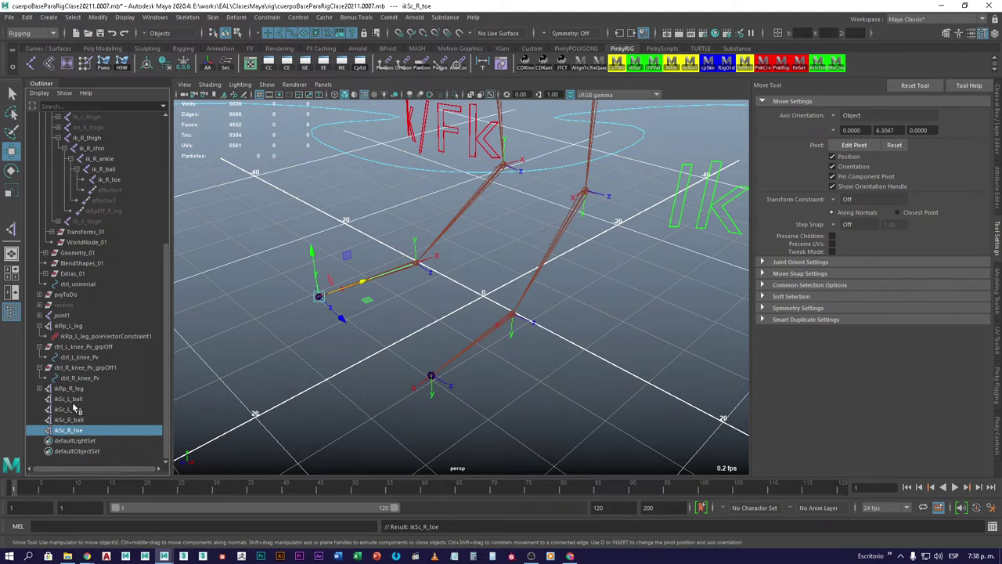
Rename effector1 under ik_L_ankle as ikScEff_L_ball, based on the copied name of the left ball handle
{"action": "double_click", "coordinate": [79, 399]}
{"action": "key", "text": "ctrl+c"}
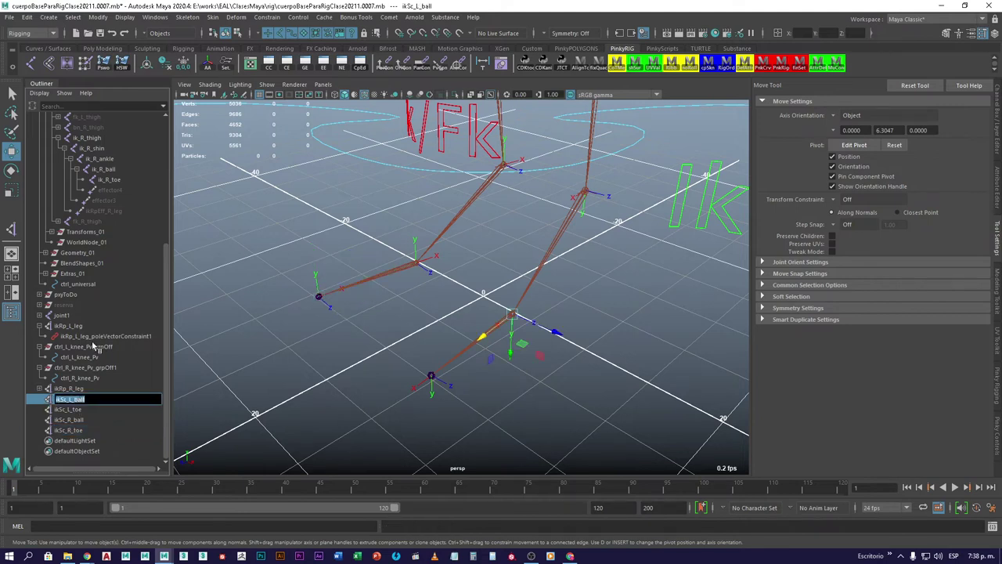
{"action": "key", "text": "Return"}
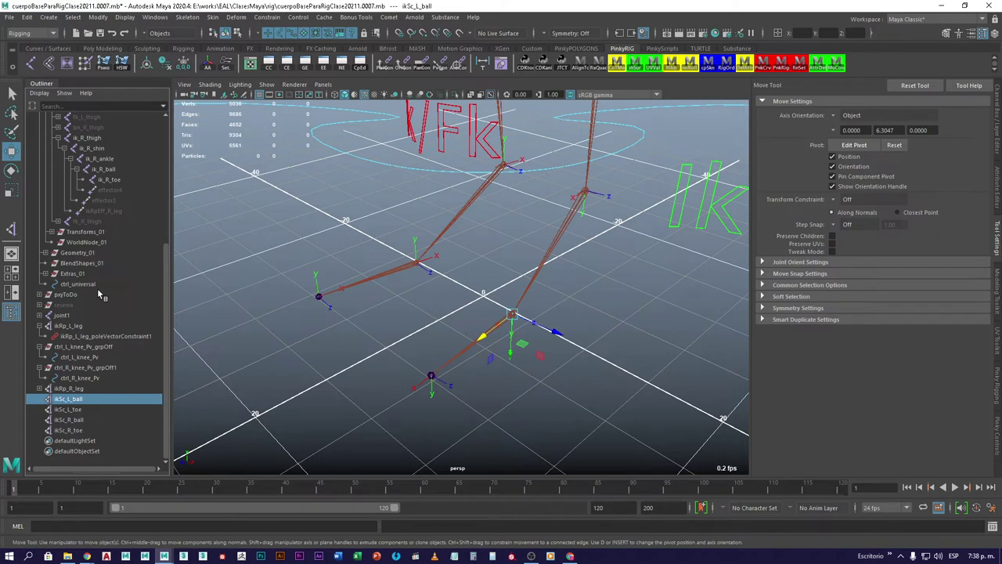
{"action": "scroll", "coordinate": [109, 224], "scroll_direction": "up", "scroll_amount": 3}
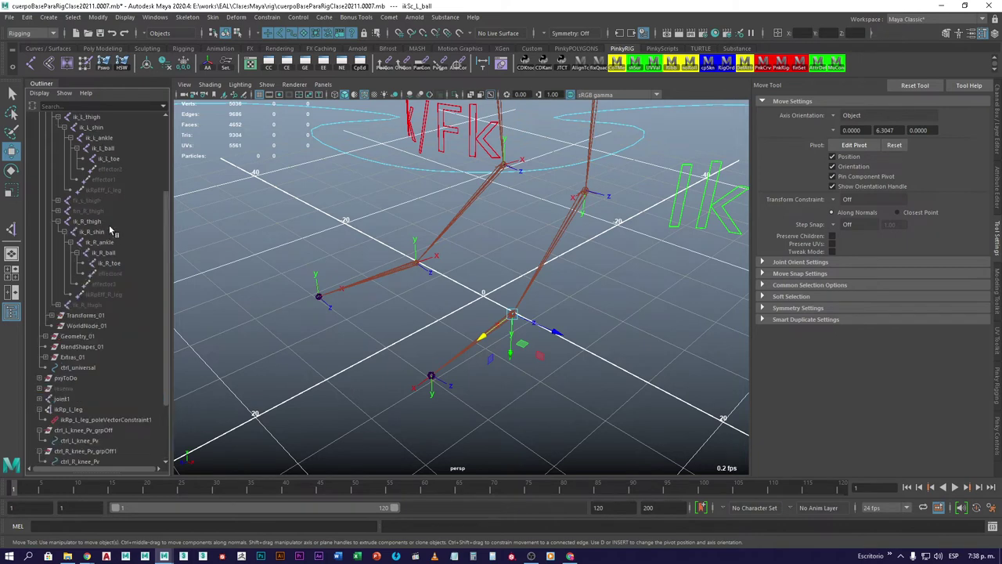
{"action": "double_click", "coordinate": [109, 180]}
{"action": "key", "text": "ctrl+v"}
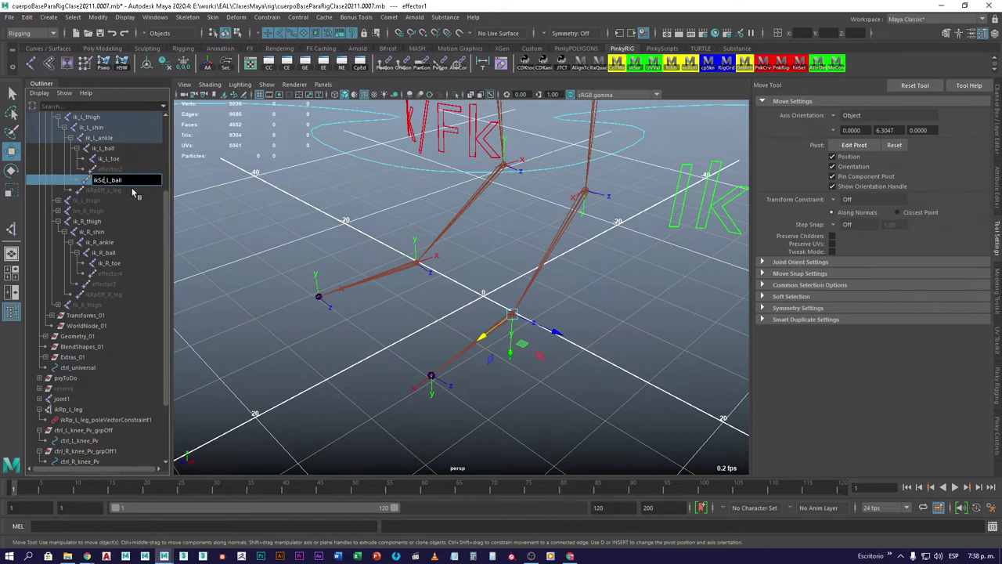
{"action": "key", "text": "Left"}
{"action": "key", "text": "Left"}
{"action": "key", "text": "Left"}
{"action": "key", "text": "Left"}
{"action": "key", "text": "Left"}
{"action": "key", "text": "Left"}
{"action": "key", "text": "Left"}
{"action": "type", "text": "Eff"}
{"action": "key", "text": "Return"}
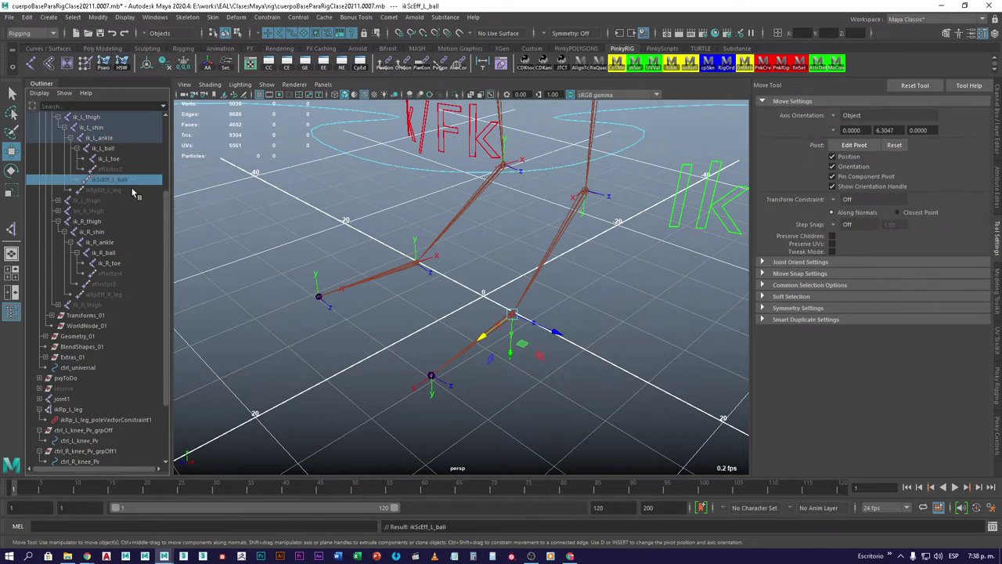
Rename effector2 under ik_L_ball as ikScEff_L_toe, based on the name of the left toe handle
{"action": "scroll", "coordinate": [145, 272], "scroll_direction": "down", "scroll_amount": 3}
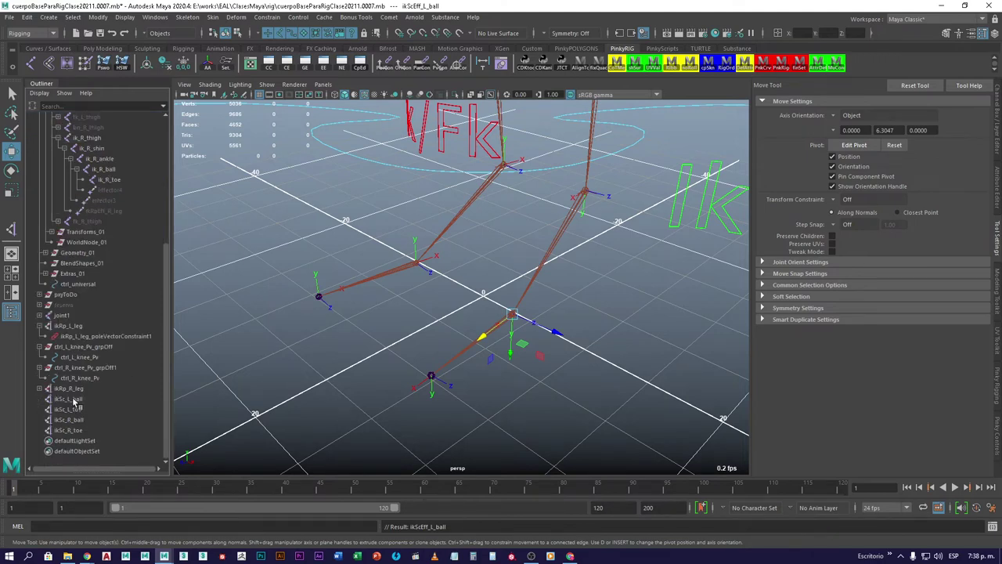
{"action": "left_click", "coordinate": [76, 410]}
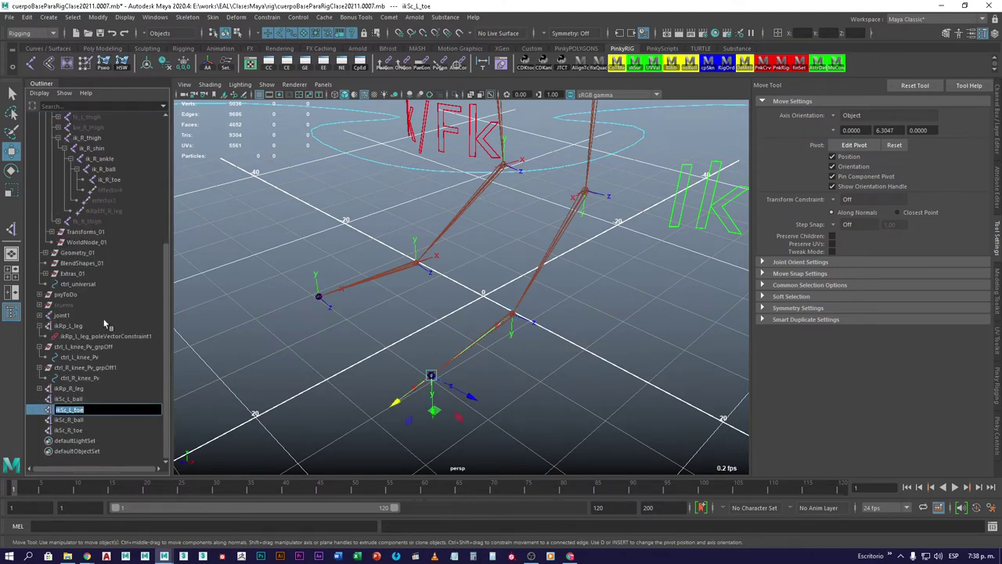
{"action": "left_click", "coordinate": [98, 169]}
{"action": "scroll", "coordinate": [98, 169], "scroll_direction": "up", "scroll_amount": 6}
{"action": "scroll", "coordinate": [101, 170], "scroll_direction": "up", "scroll_amount": 1}
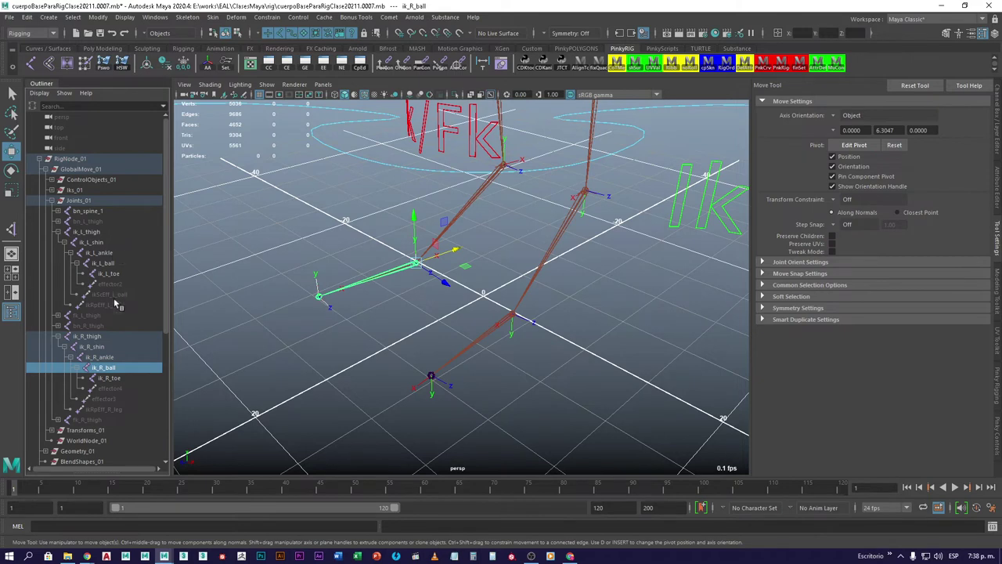
{"action": "double_click", "coordinate": [114, 284]}
{"action": "type", "text": "ikSc_L_toe"}
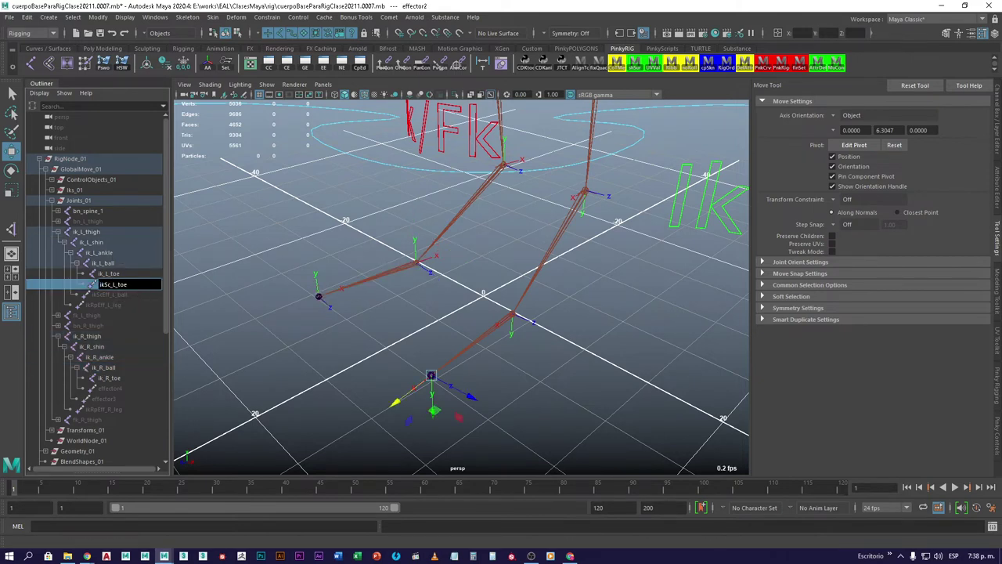
{"action": "key", "text": "Return"}
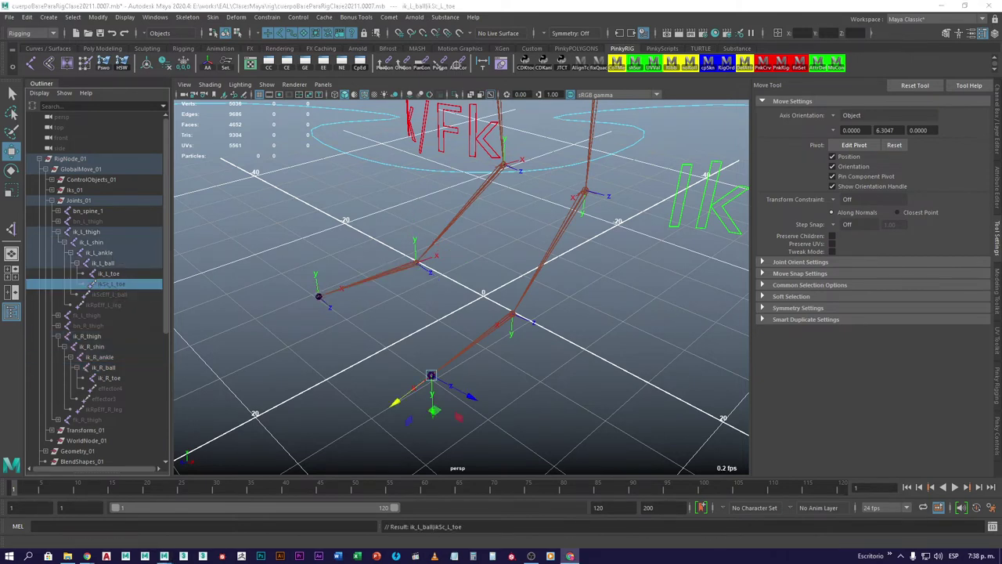
{"action": "double_click", "coordinate": [120, 283]}
{"action": "type", "text": "Eff_L_toe"}
{"action": "key", "text": "Return"}
Rename effector3 under ik_R_ankle as ikScEff_R_ball, reusing the copied name of the right ball handle with Eff inserted
{"action": "scroll", "coordinate": [118, 396], "scroll_direction": "down", "scroll_amount": 5}
{"action": "double_click", "coordinate": [88, 420]}
{"action": "key", "text": "ctrl+c"}
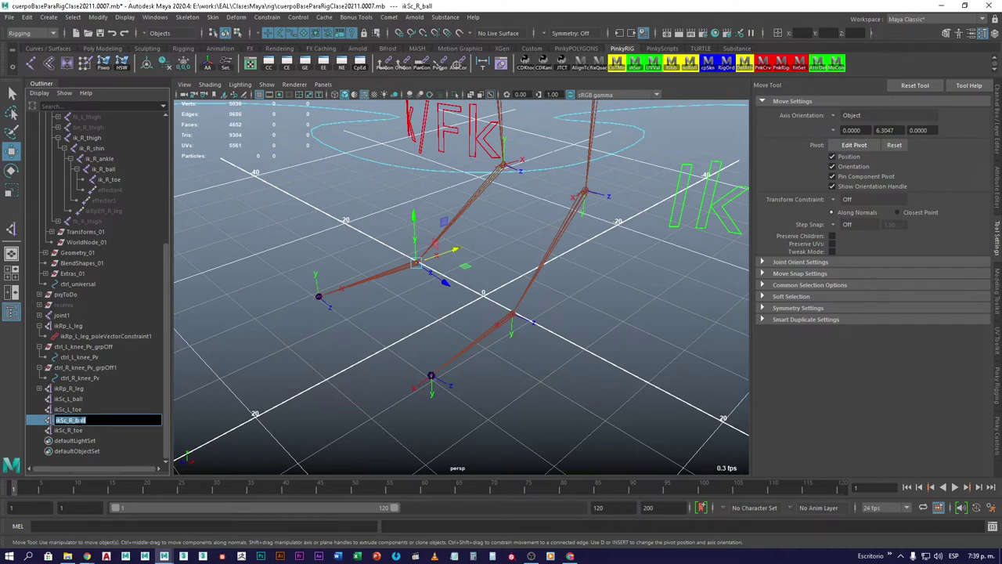
{"action": "left_click", "coordinate": [102, 201]}
{"action": "double_click", "coordinate": [102, 201]}
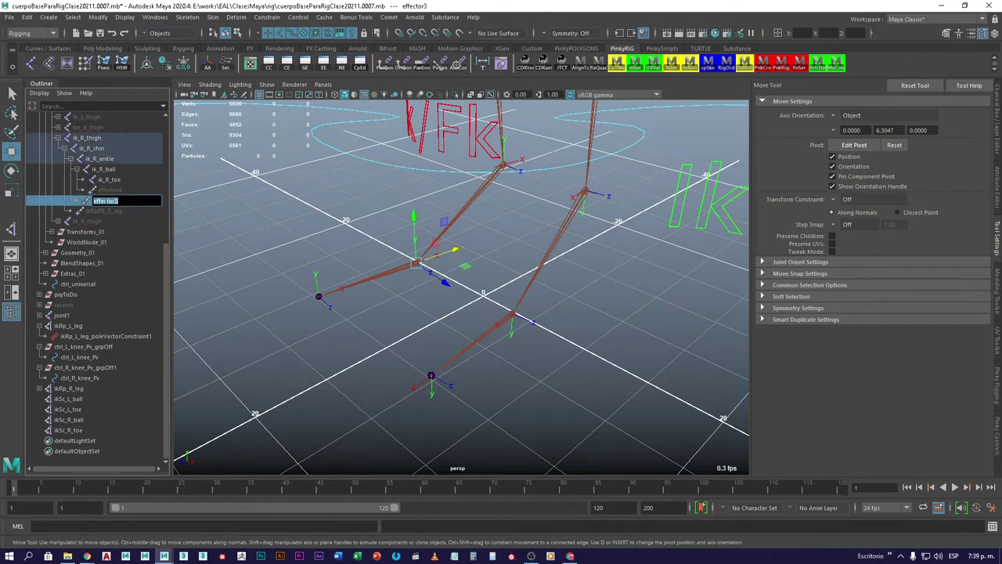
{"action": "key", "text": "ctrl+v"}
{"action": "key", "text": "Left"}
{"action": "key", "text": "Left"}
{"action": "key", "text": "Left"}
{"action": "key", "text": "Left"}
{"action": "key", "text": "Left"}
{"action": "key", "text": "Left"}
{"action": "key", "text": "Left"}
{"action": "type", "text": "Eff"}
{"action": "key", "text": "Return"}
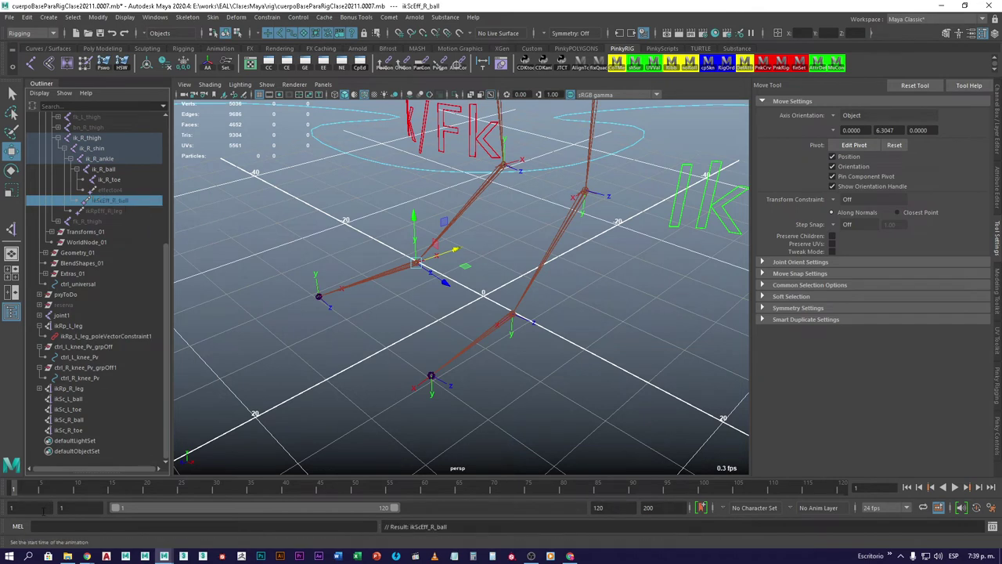
Rename effector4 under ik_R_ball as ikScEff_R_toe, reusing the copied name of the right toe handle with Eff inserted
{"action": "left_click", "coordinate": [79, 432]}
{"action": "double_click", "coordinate": [78, 432]}
{"action": "key", "text": "ctrl+c"}
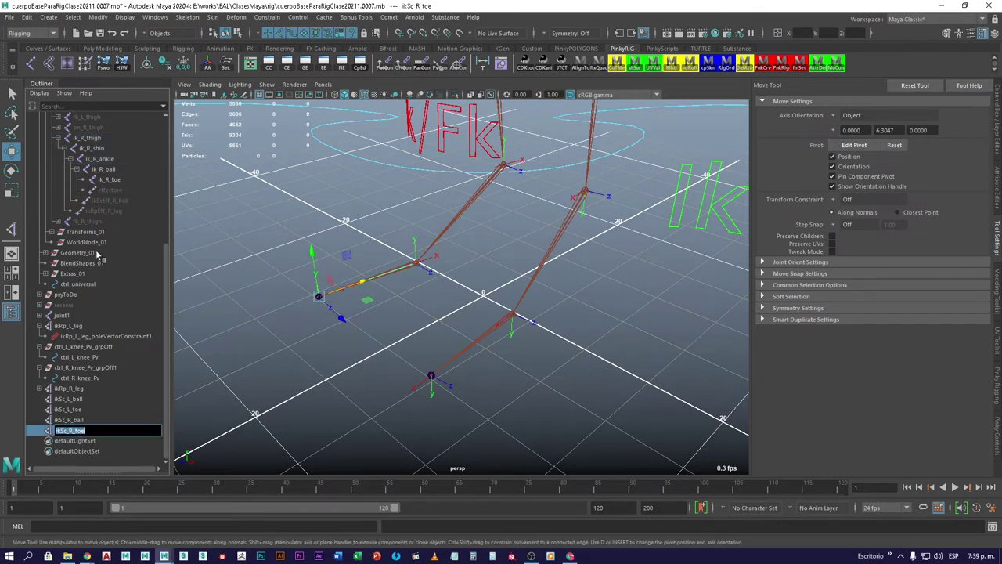
{"action": "left_click", "coordinate": [118, 190]}
{"action": "double_click", "coordinate": [117, 190]}
{"action": "key", "text": "ctrl+v"}
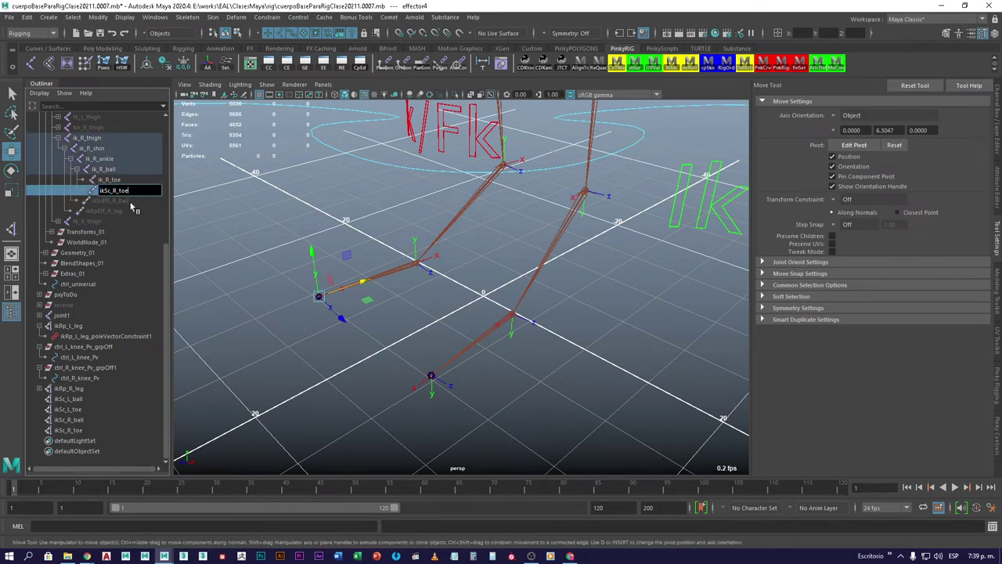
{"action": "key", "text": "Left"}
{"action": "key", "text": "Left"}
{"action": "key", "text": "Left"}
{"action": "key", "text": "Left"}
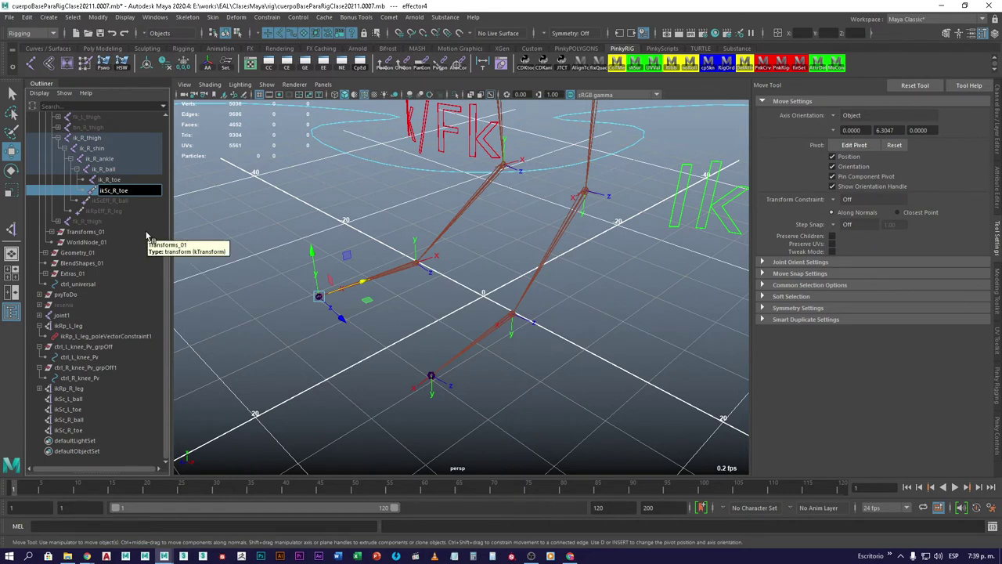
{"action": "type", "text": "Eff"}
{"action": "key", "text": "Return"}
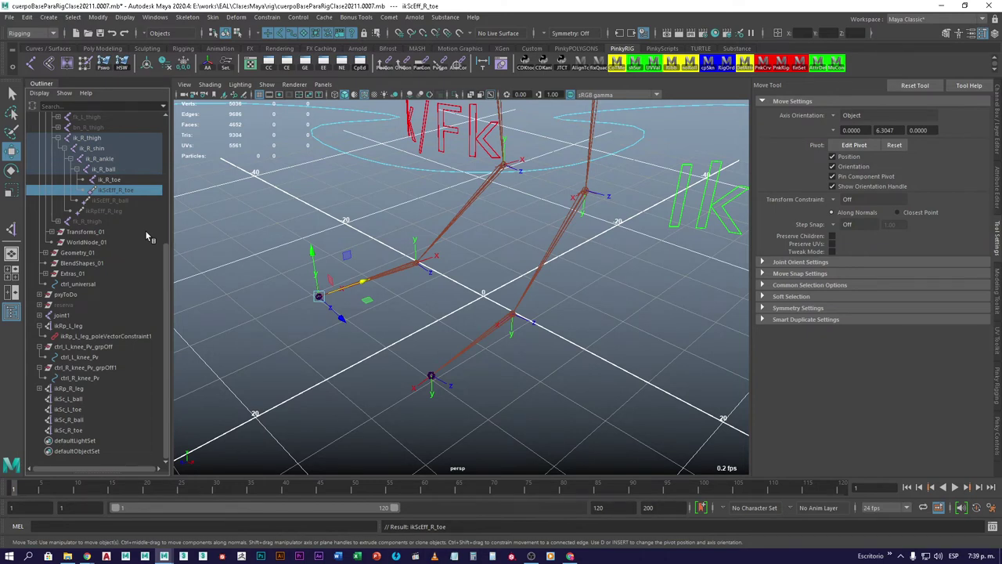
Test the left knee pole-vector control by moving it sideways, undo the move, and check which ball and toe handles exist
{"action": "scroll", "coordinate": [336, 321], "scroll_direction": "down", "scroll_amount": 10}
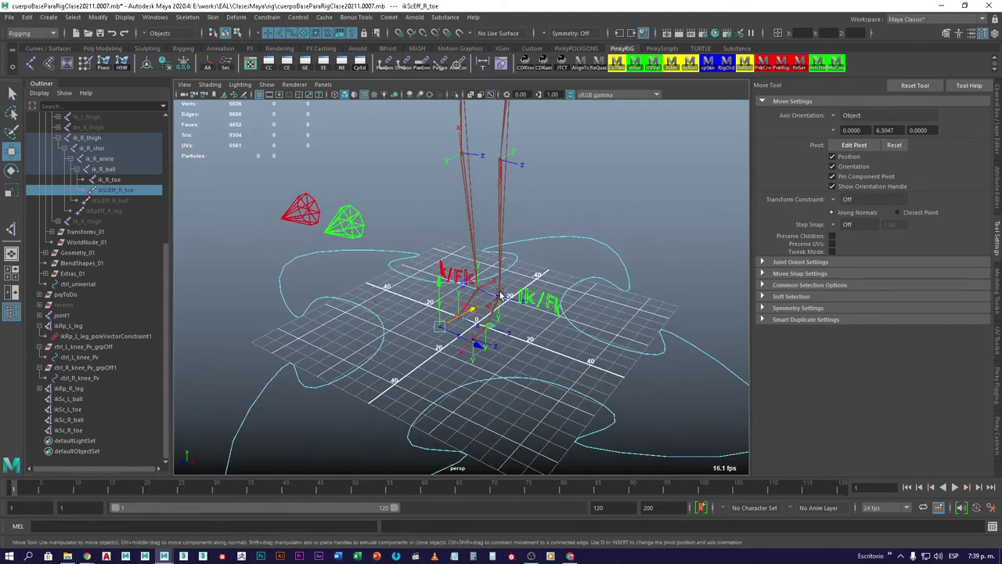
{"action": "left_click", "coordinate": [368, 210]}
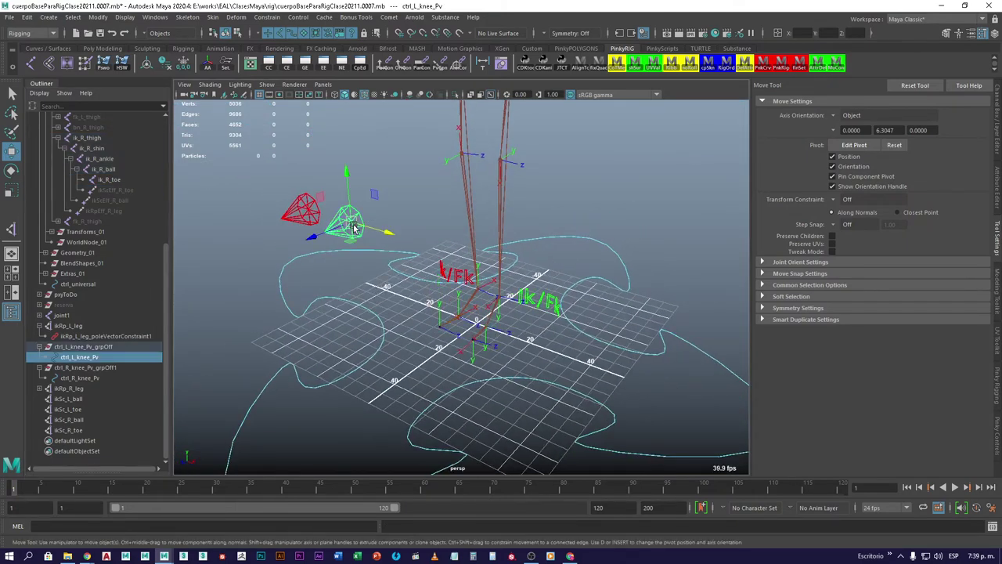
{"action": "left_click_drag", "start_coordinate": [376, 229], "coordinate": [306, 162]}
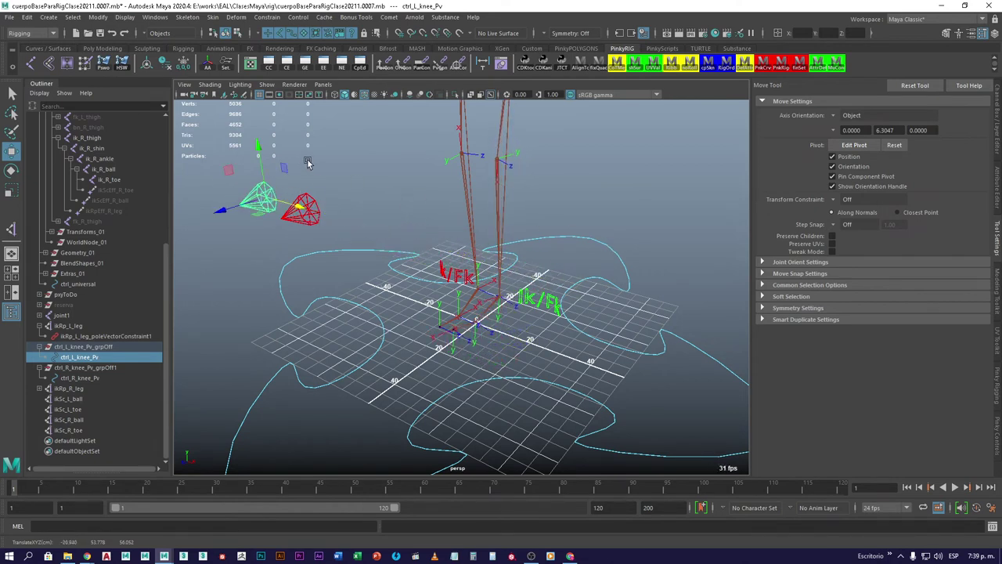
{"action": "key", "text": "ctrl+z"}
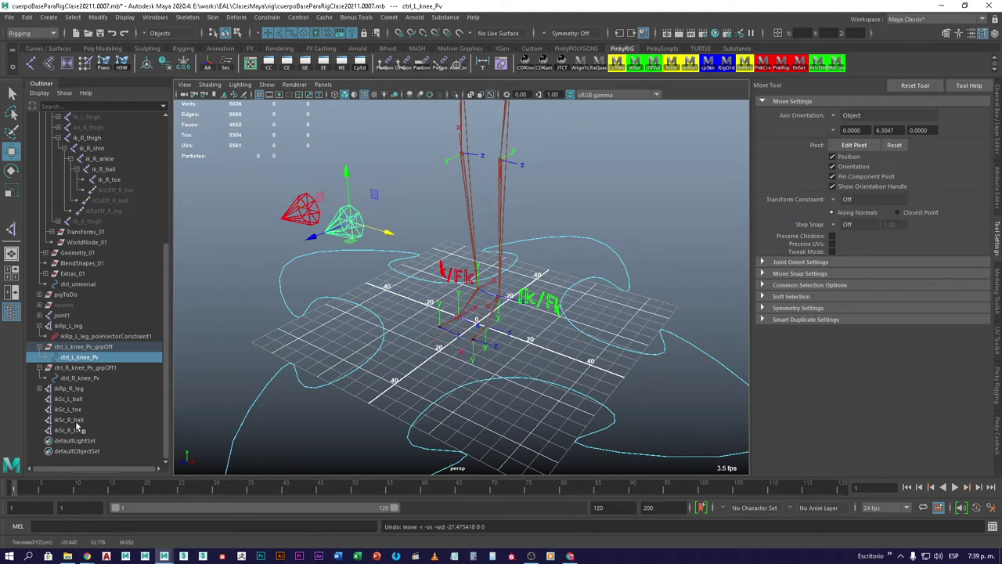
{"action": "left_click_drag", "start_coordinate": [73, 402], "coordinate": [84, 432]}
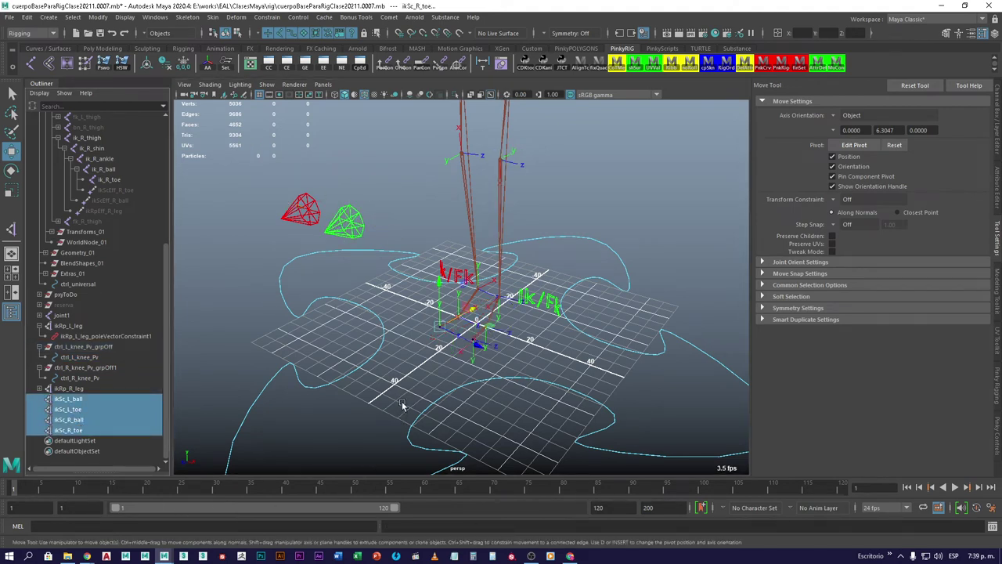
{"action": "left_click", "coordinate": [392, 379]}
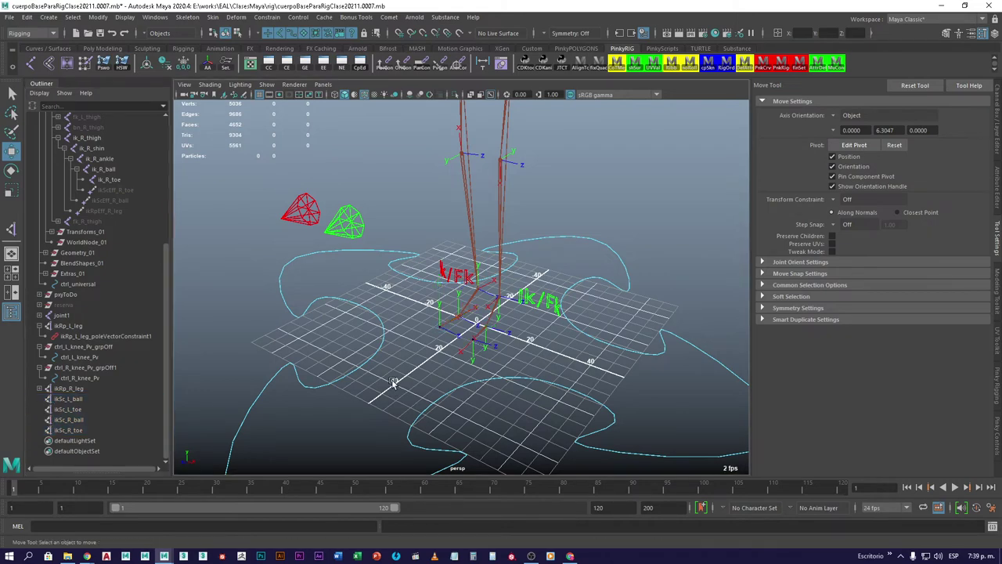
Bring up the channel and layer settings with the leg geometry displayed, and frame both feet
{"action": "left_click", "coordinate": [996, 129]}
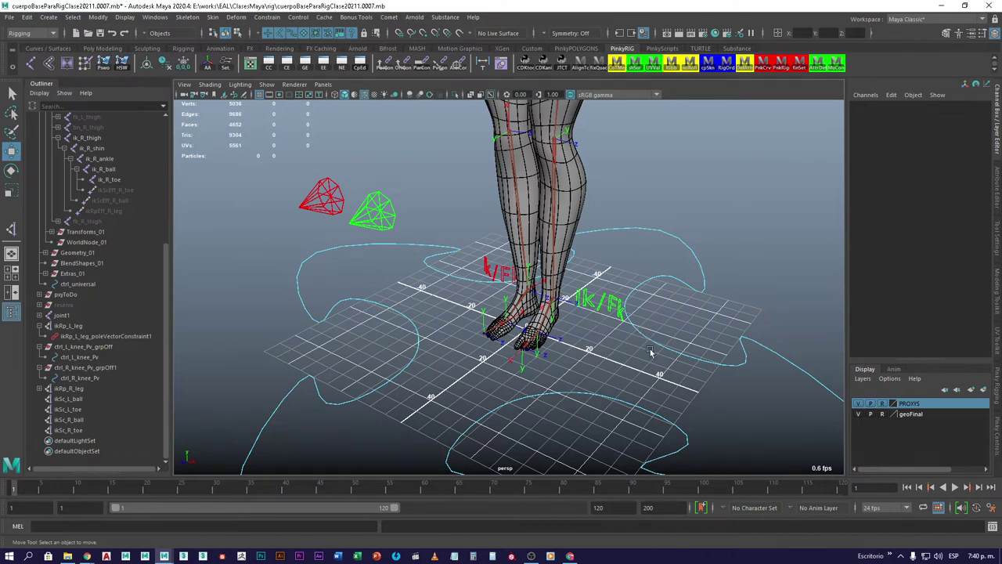
{"action": "scroll", "coordinate": [517, 337], "scroll_direction": "up", "scroll_amount": 3}
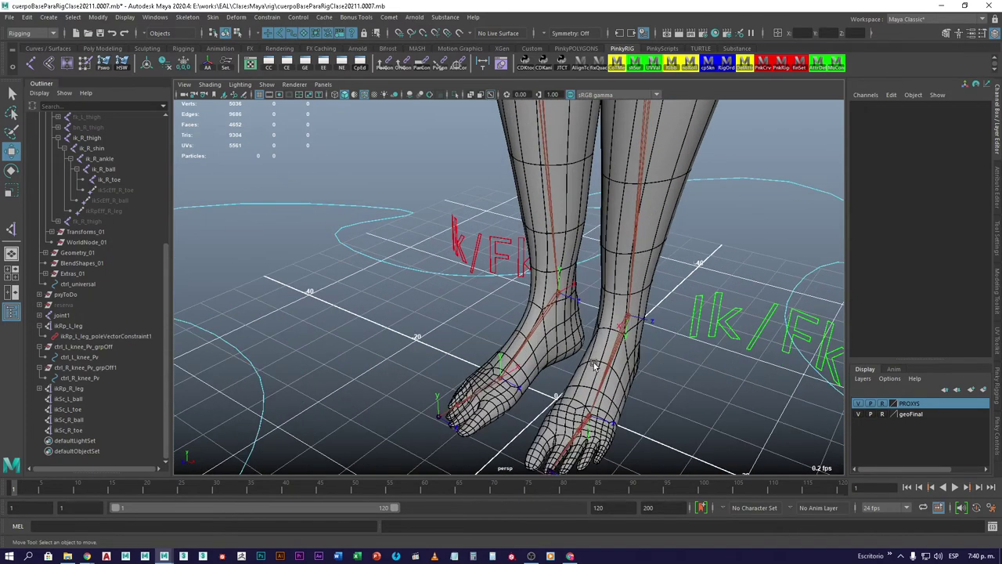
{"action": "left_click_drag", "start_coordinate": [595, 365], "coordinate": [547, 275], "text": "alt"}
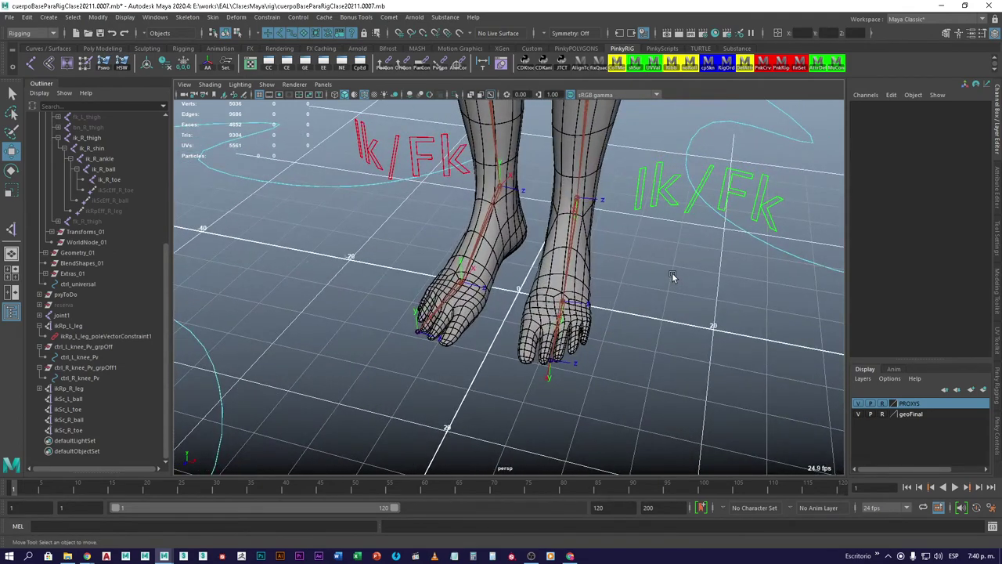
Look through the Special and Char controller shapes in the Rigging 101 wireControllers window
{"action": "left_click_drag", "start_coordinate": [672, 273], "coordinate": [674, 313]}
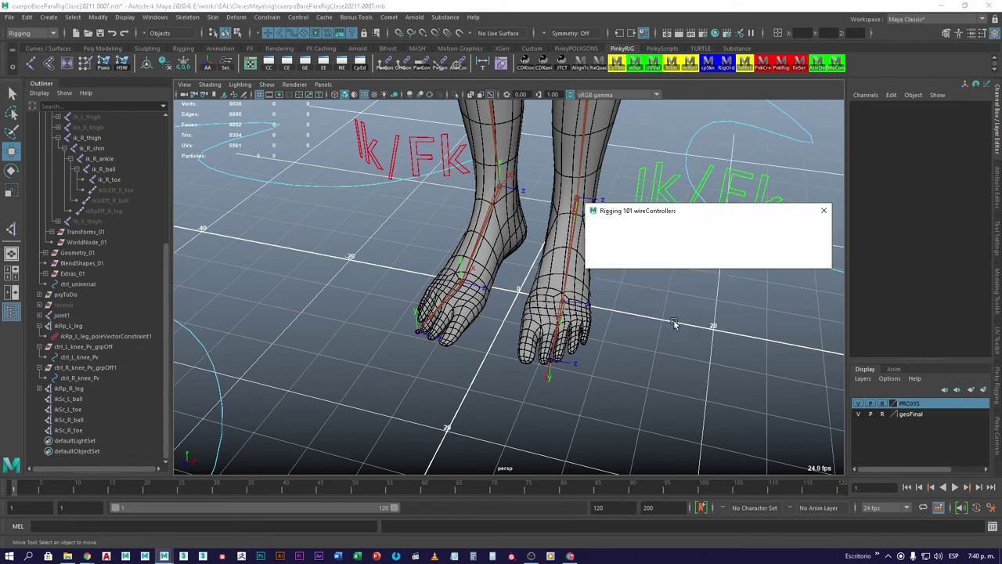
{"action": "left_click", "coordinate": [810, 225]}
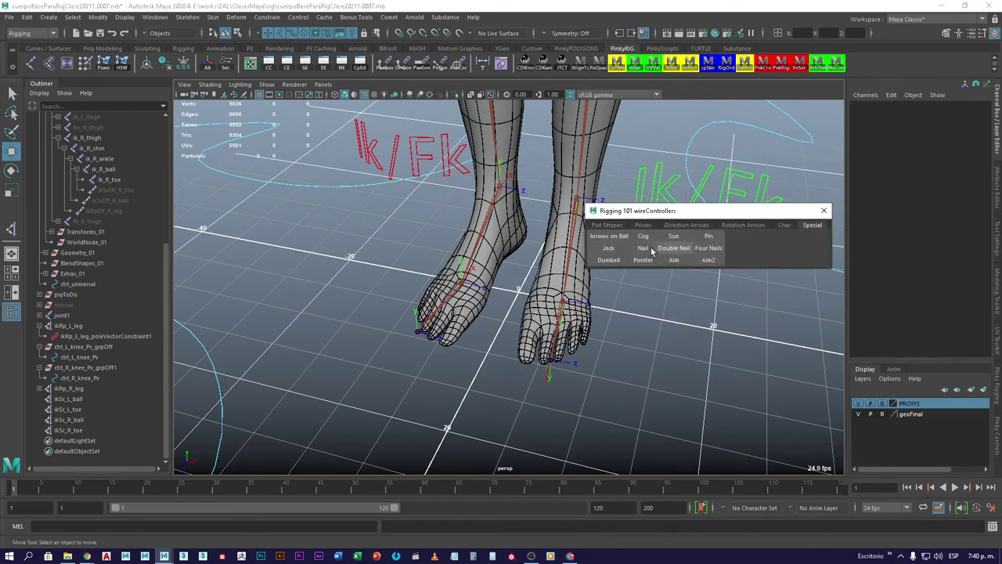
{"action": "left_click", "coordinate": [783, 224]}
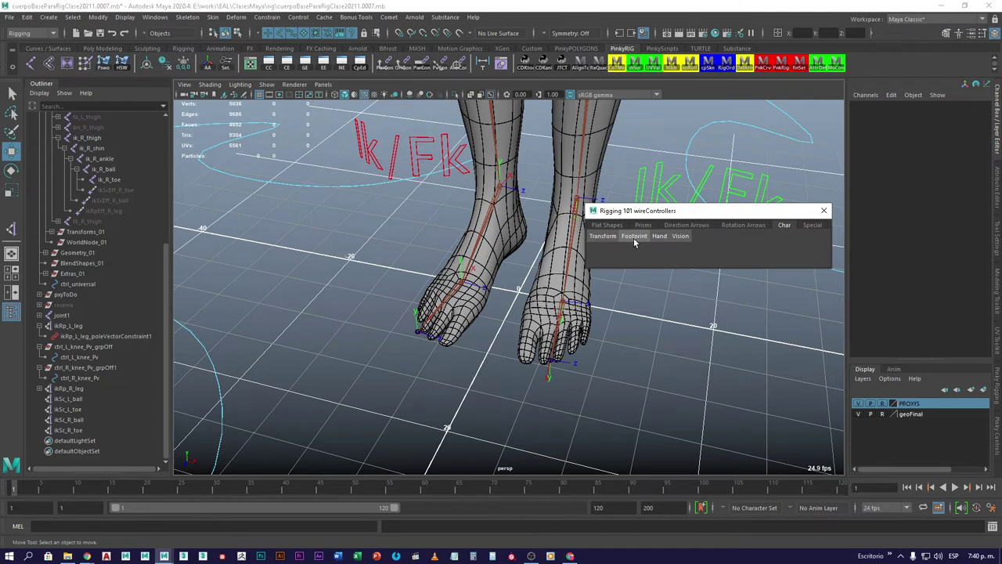
{"action": "left_click", "coordinate": [823, 211]}
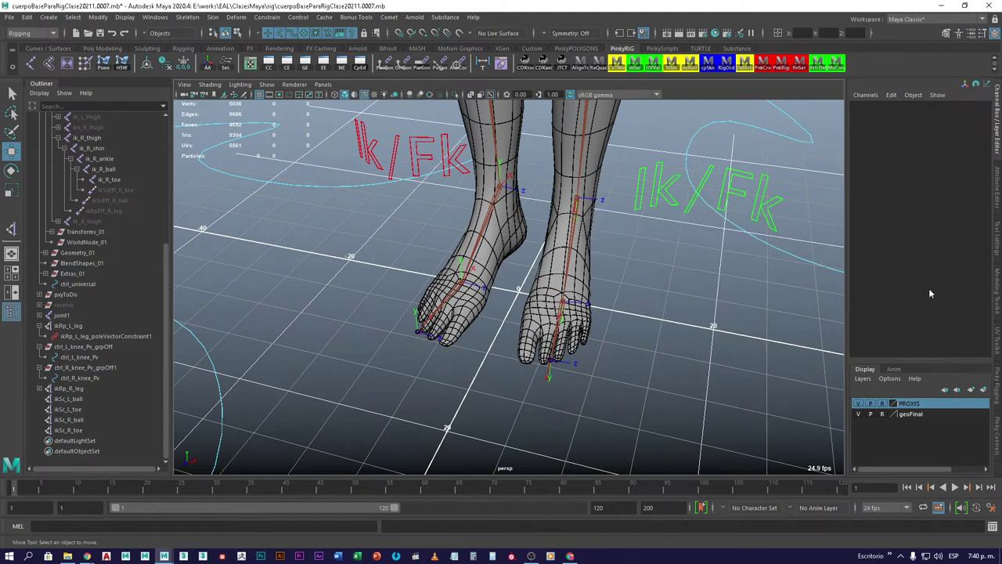
Create a NURBS circle at the origin as the foot control curve and select it
{"action": "left_click", "coordinate": [999, 432]}
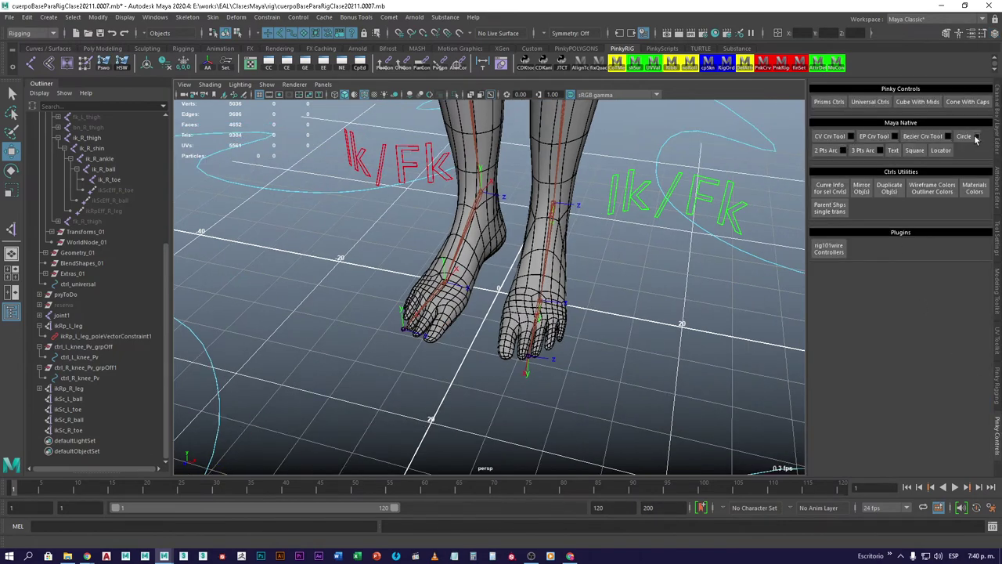
{"action": "left_click", "coordinate": [976, 138]}
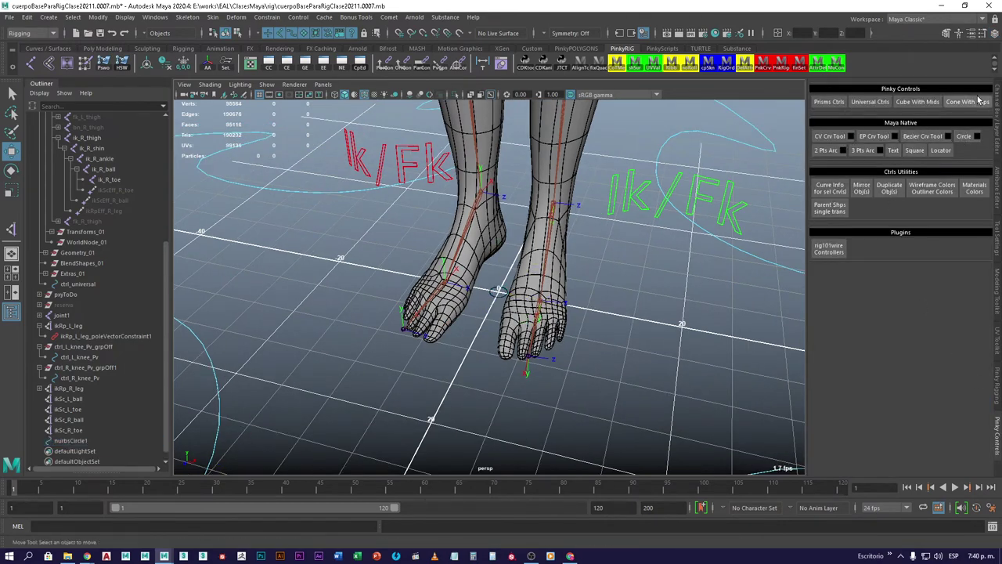
{"action": "left_click", "coordinate": [996, 117]}
{"action": "left_click", "coordinate": [519, 296]}
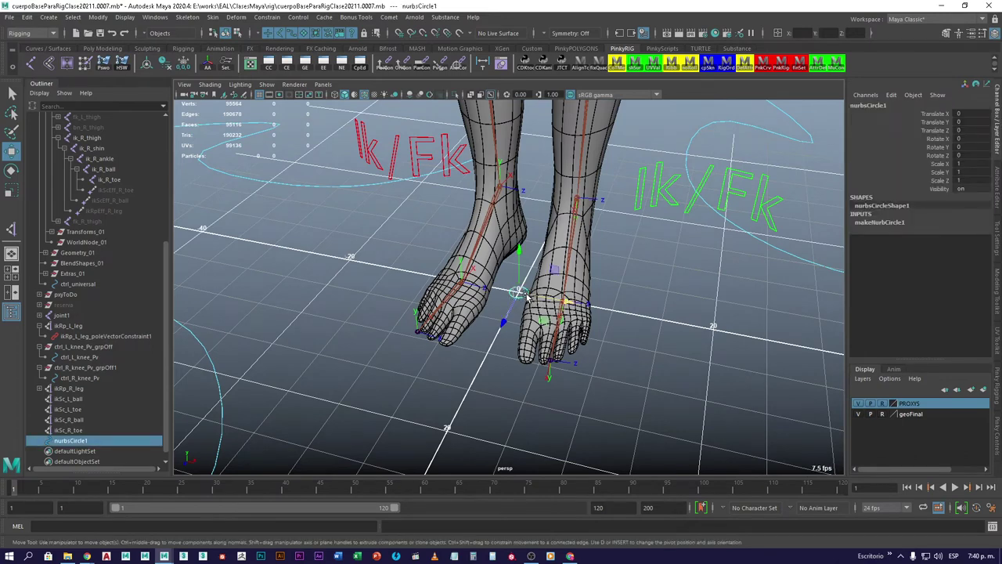
Move the circle along X to about 4.73 under the left foot and scale it uniformly to about 7.57
{"action": "left_click_drag", "start_coordinate": [525, 295], "coordinate": [581, 205]}
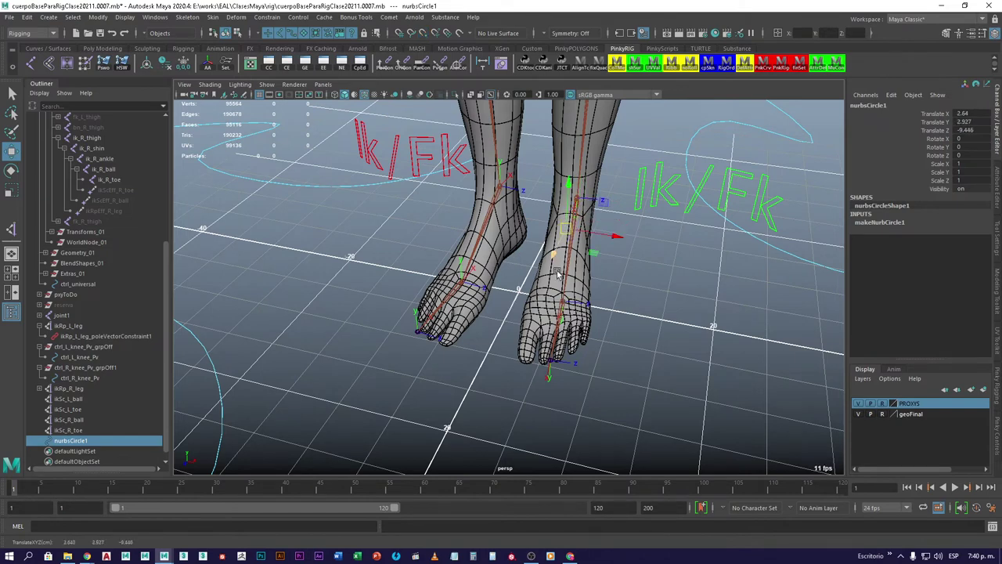
{"action": "key", "text": "ctrl+z"}
{"action": "left_click_drag", "start_coordinate": [538, 300], "coordinate": [662, 302]}
{"action": "key", "text": "r"}
Edit the circle's control vertices so the curve extends past the toes and follows the sides of the left foot
{"action": "right_click", "coordinate": [673, 259]}
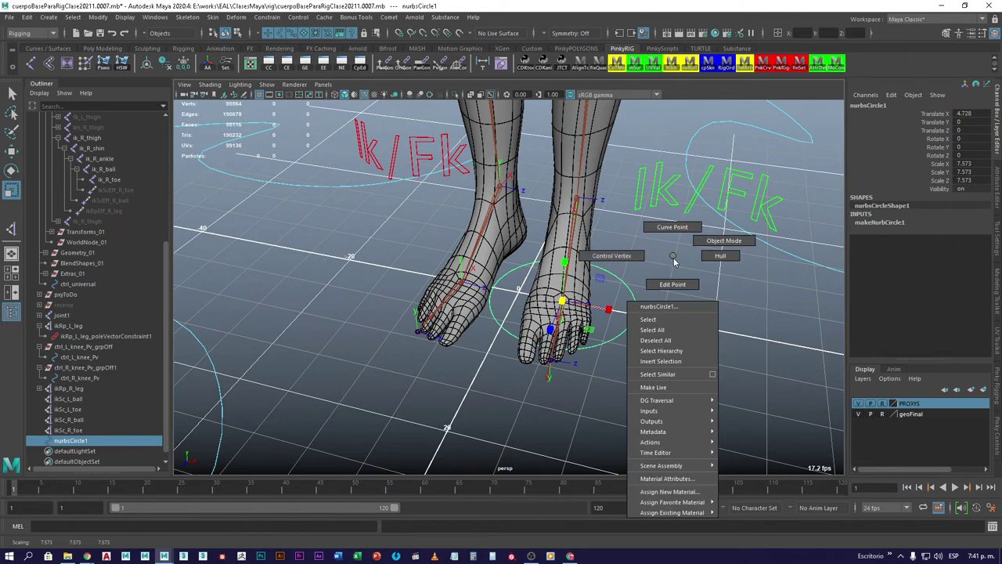
{"action": "left_click", "coordinate": [674, 260]}
{"action": "key", "text": "F8"}
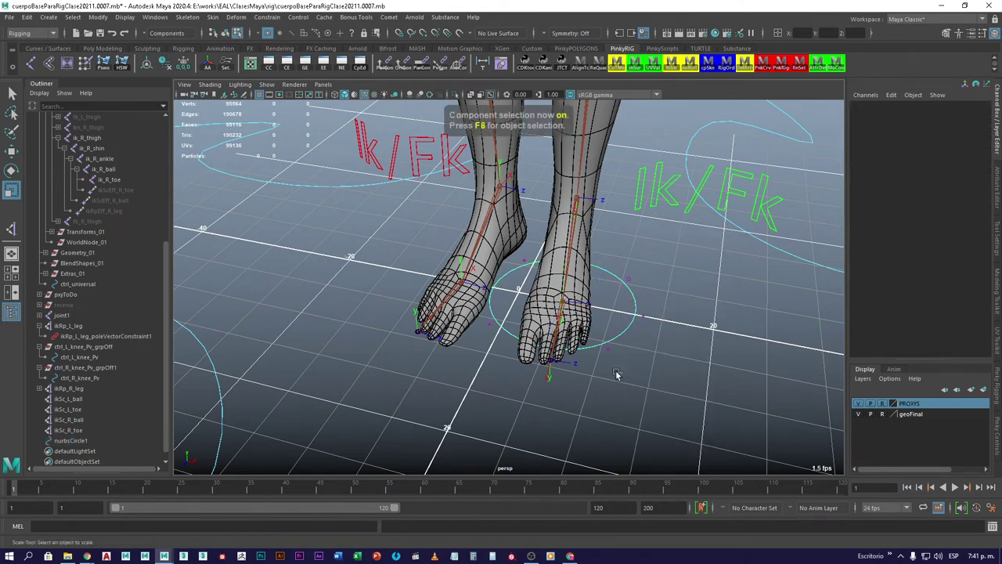
{"action": "left_click_drag", "start_coordinate": [616, 375], "coordinate": [564, 378]}
{"action": "key", "text": "w"}
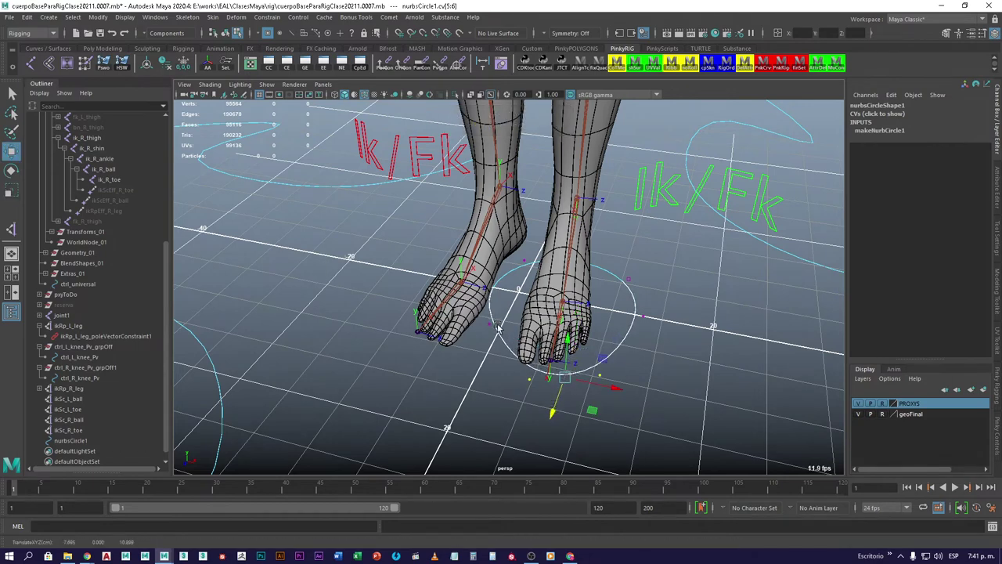
{"action": "left_click_drag", "start_coordinate": [476, 309], "coordinate": [525, 390]}
{"action": "left_click_drag", "start_coordinate": [634, 304], "coordinate": [650, 325]}
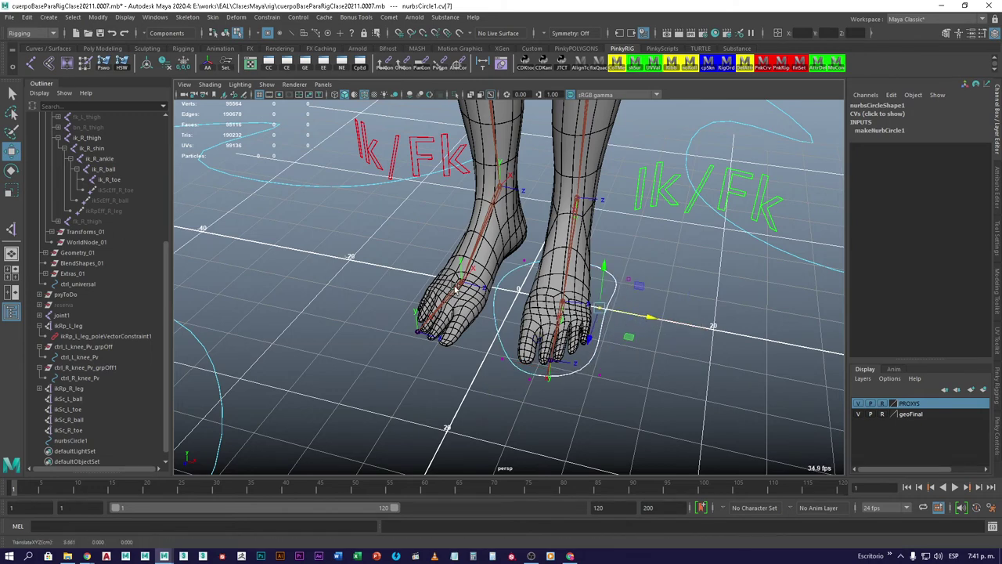
Move the circle's control vertices behind the heel and along the inner side so the curve wraps around the back of the left foot
{"action": "left_click_drag", "start_coordinate": [452, 262], "coordinate": [600, 330]}
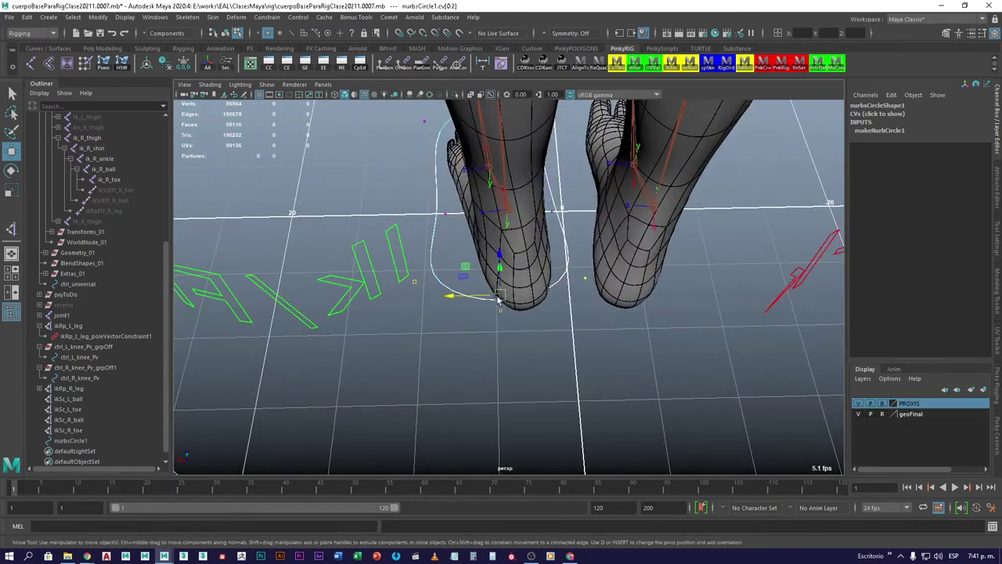
{"action": "mouse_move", "coordinate": [509, 282]}
{"action": "left_mouse_down", "text": "alt"}
{"action": "mouse_move", "coordinate": [470, 267]}
{"action": "mouse_move", "coordinate": [521, 294]}
{"action": "left_mouse_up", "text": "alt"}
{"action": "left_click_drag", "start_coordinate": [435, 372], "coordinate": [454, 333]}
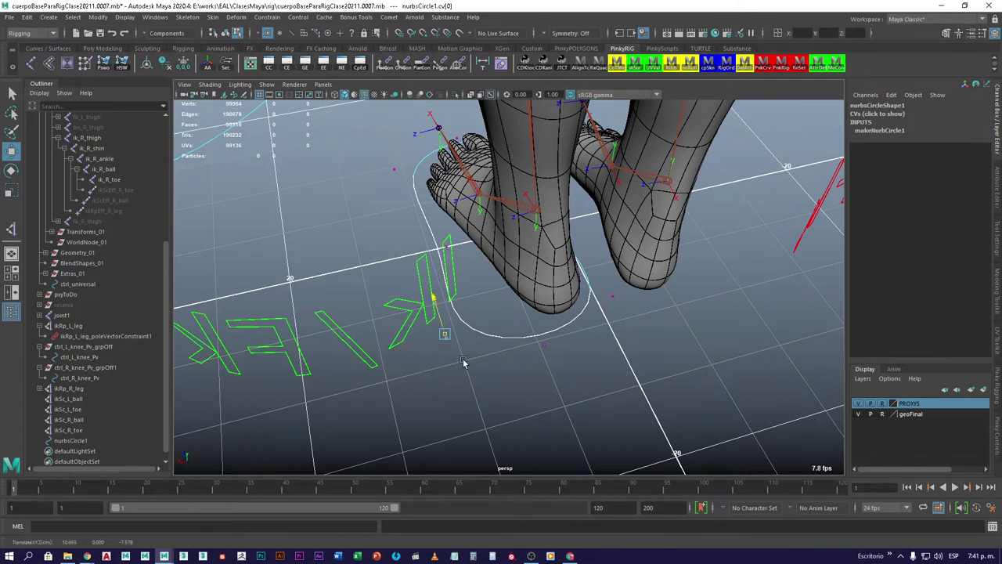
{"action": "left_click_drag", "start_coordinate": [407, 322], "coordinate": [607, 329], "text": "alt"}
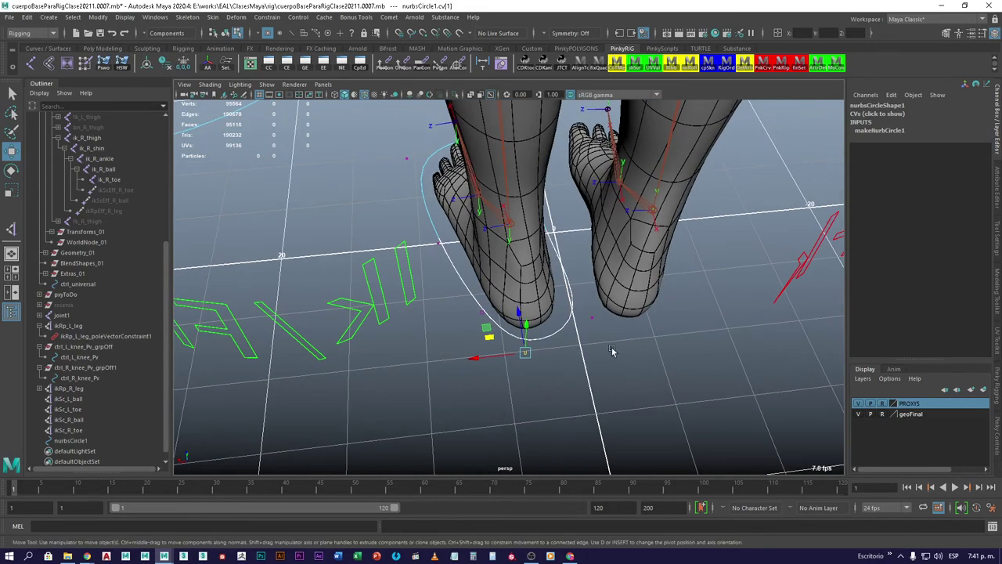
{"action": "left_click_drag", "start_coordinate": [579, 295], "coordinate": [426, 307]}
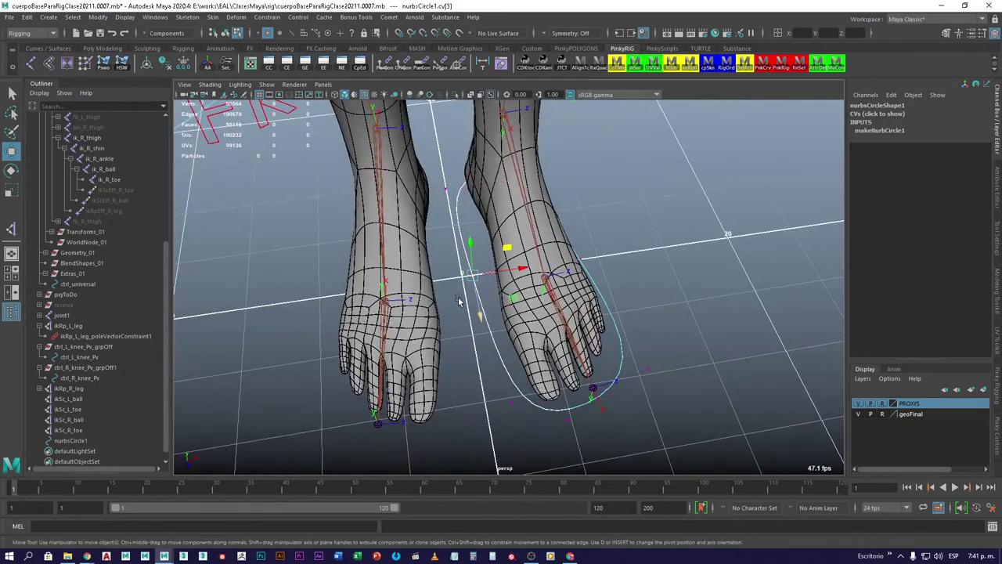
{"action": "left_click_drag", "start_coordinate": [525, 270], "coordinate": [538, 269]}
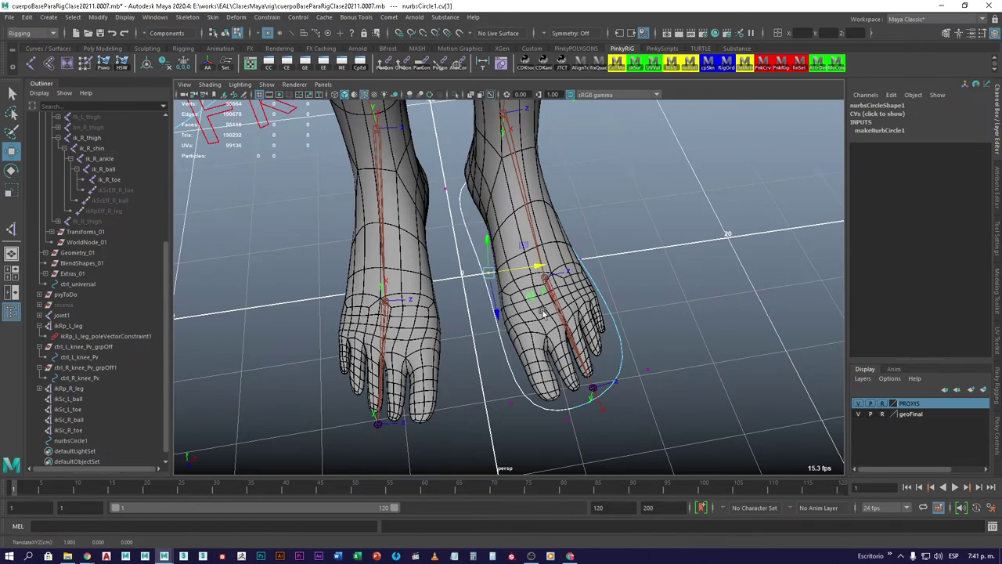
Refine the control vertices beside the big toe and around the heel so the curve follows the left foot's outline more closely
{"action": "left_click", "coordinate": [510, 403]}
{"action": "left_click_drag", "start_coordinate": [562, 392], "coordinate": [541, 396]}
{"action": "middle_click_drag", "start_coordinate": [520, 313], "coordinate": [518, 325], "text": "alt"}
{"action": "left_click_drag", "start_coordinate": [518, 325], "coordinate": [598, 370], "text": "alt"}
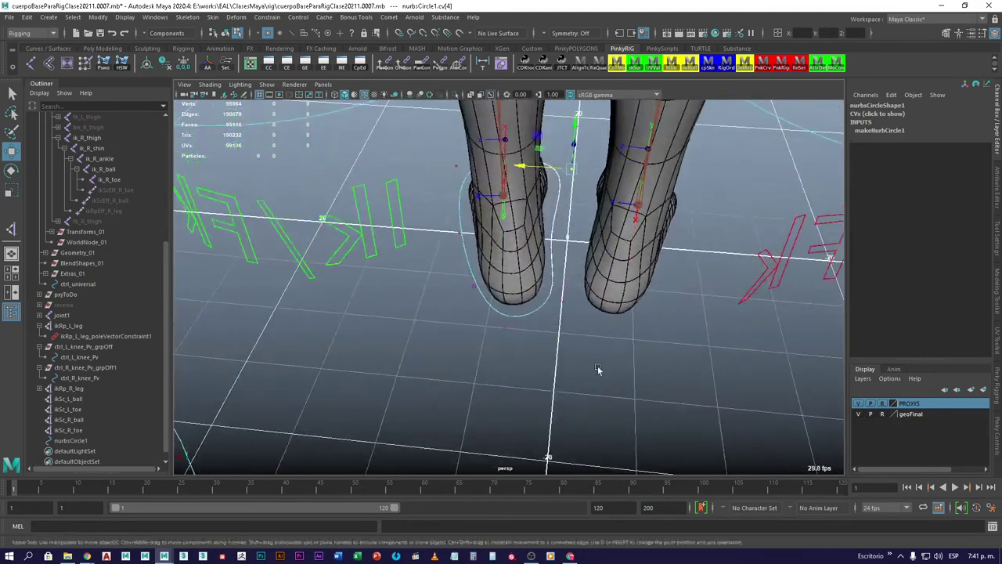
{"action": "left_click", "coordinate": [563, 303]}
{"action": "left_click_drag", "start_coordinate": [573, 315], "coordinate": [457, 325], "text": "alt"}
{"action": "left_click_drag", "start_coordinate": [479, 372], "coordinate": [454, 384], "text": "alt"}
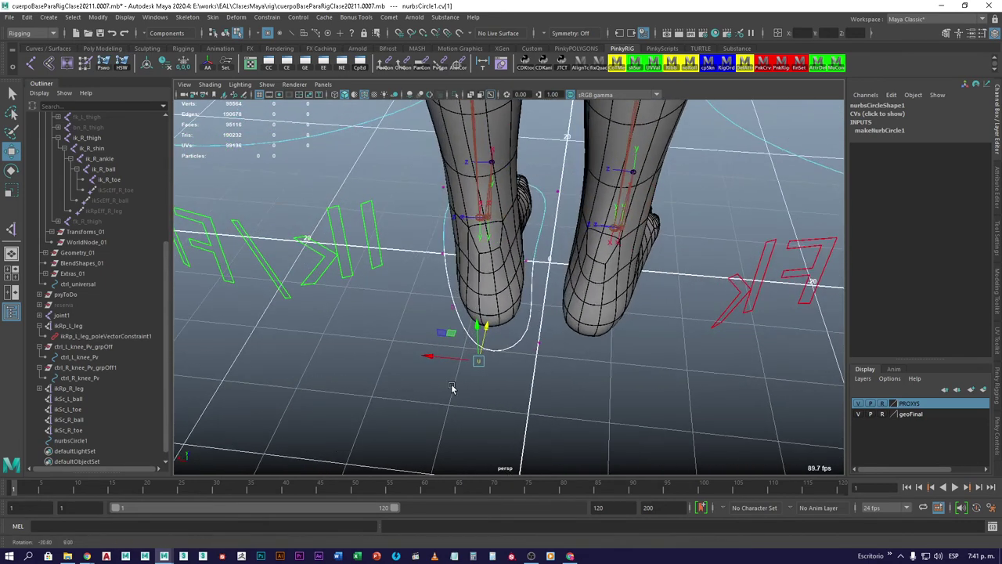
{"action": "left_click_drag", "start_coordinate": [445, 337], "coordinate": [460, 356]}
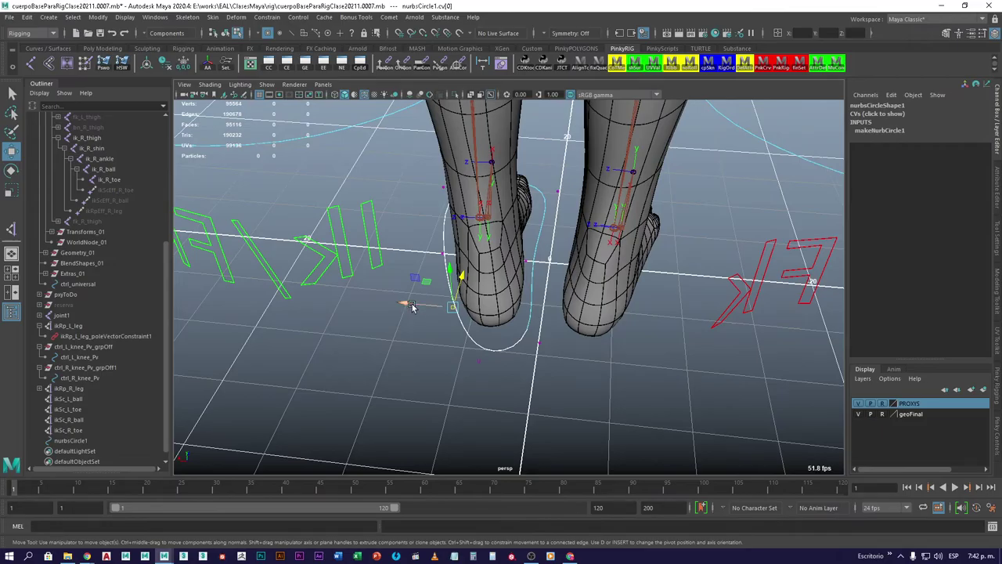
{"action": "left_click_drag", "start_coordinate": [413, 305], "coordinate": [485, 340]}
Return the foot curve to object mode and select it as a whole
{"action": "right_click", "coordinate": [485, 339]}
{"action": "left_click", "coordinate": [601, 398]}
{"action": "left_click_drag", "start_coordinate": [601, 397], "coordinate": [439, 363], "text": "alt"}
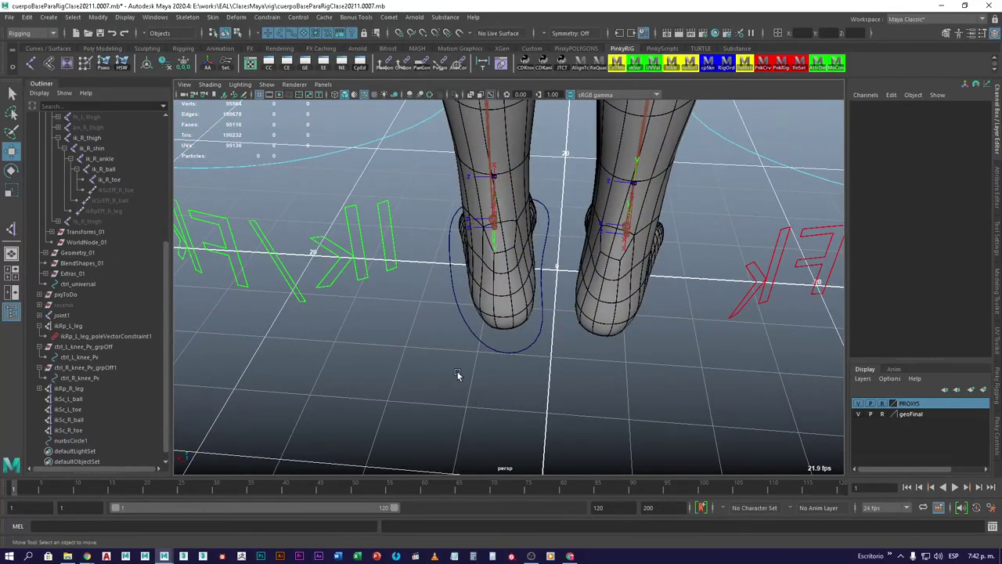
{"action": "left_click_drag", "start_coordinate": [458, 375], "coordinate": [535, 297], "text": "alt"}
{"action": "left_click", "coordinate": [566, 321]}
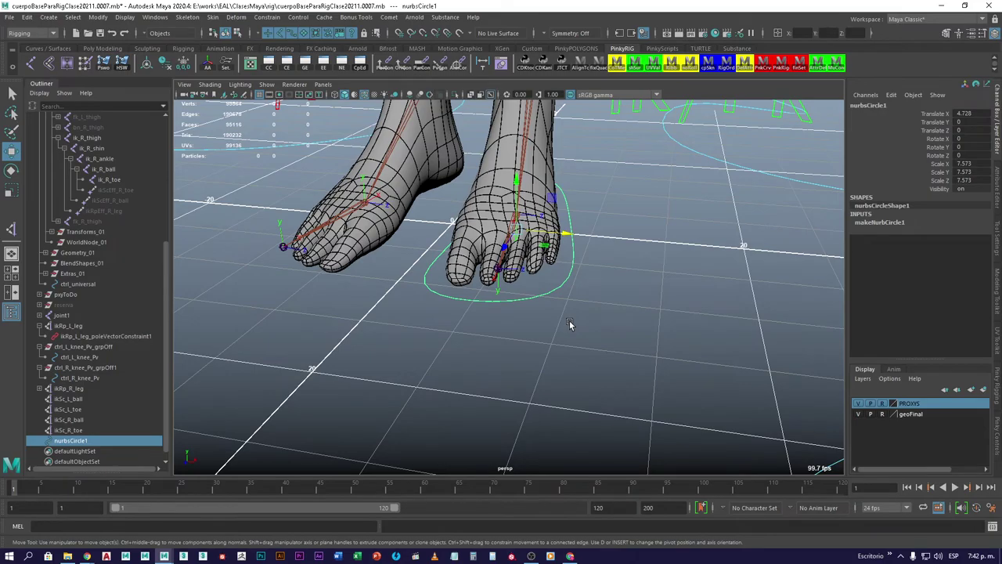
Examine the foot curve's fit around the left foot in the perspective and top views
{"action": "left_click_drag", "start_coordinate": [569, 324], "coordinate": [531, 302], "text": "alt"}
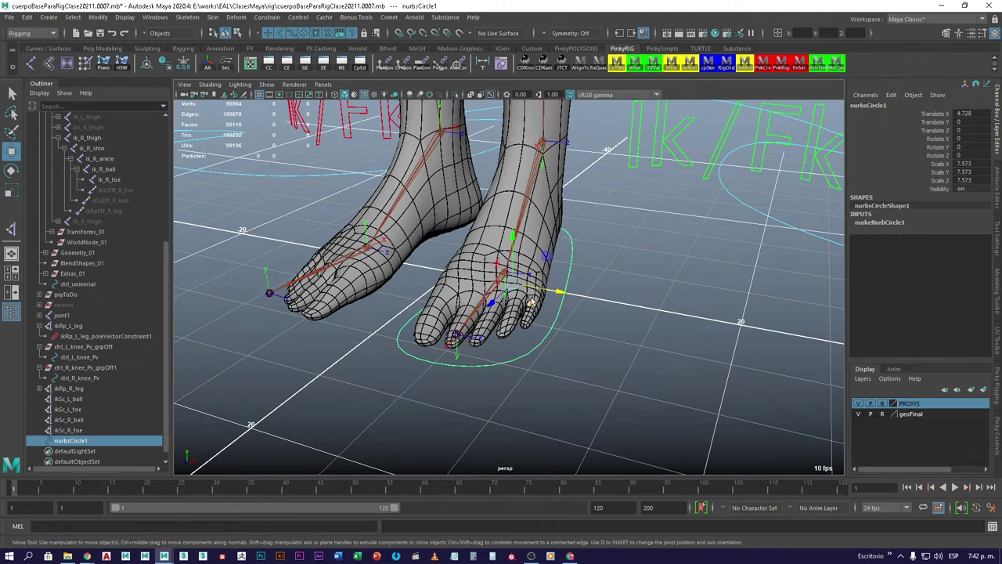
{"action": "left_click_drag", "start_coordinate": [544, 235], "coordinate": [547, 268], "text": "alt"}
{"action": "key", "text": "space"}
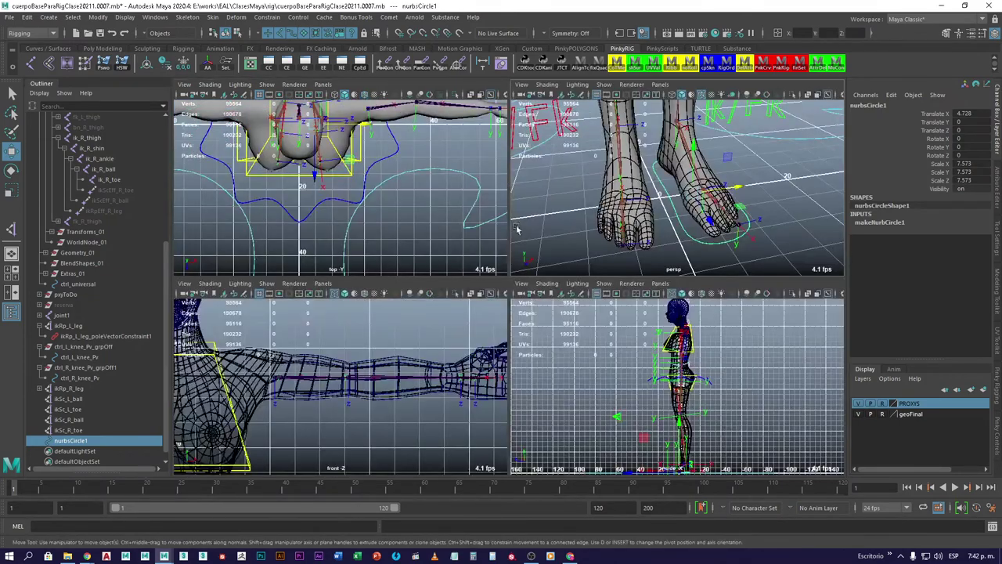
{"action": "key", "text": "space"}
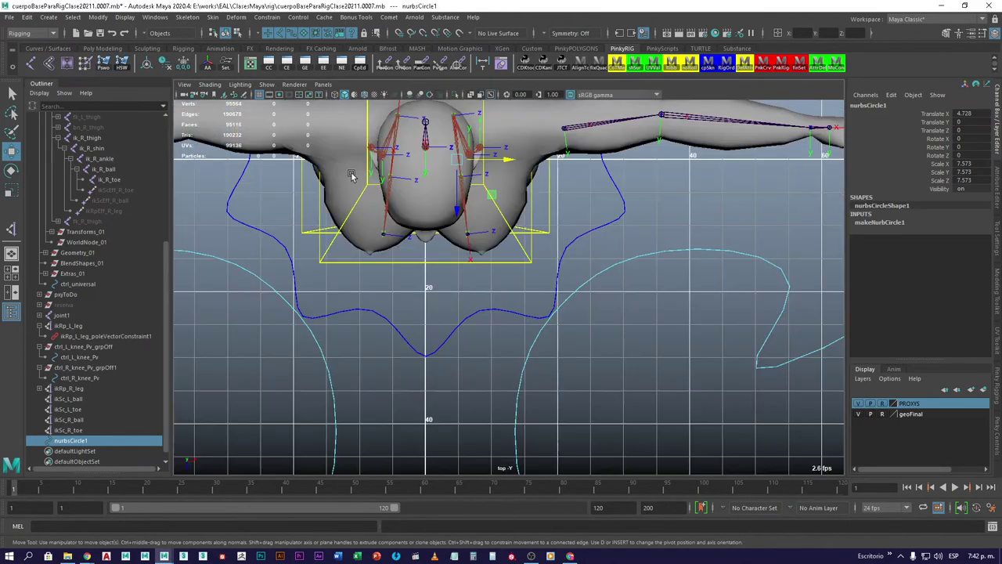
{"action": "scroll", "coordinate": [441, 200], "scroll_direction": "up", "scroll_amount": 2}
{"action": "middle_click_drag", "start_coordinate": [441, 199], "coordinate": [507, 325], "text": "alt"}
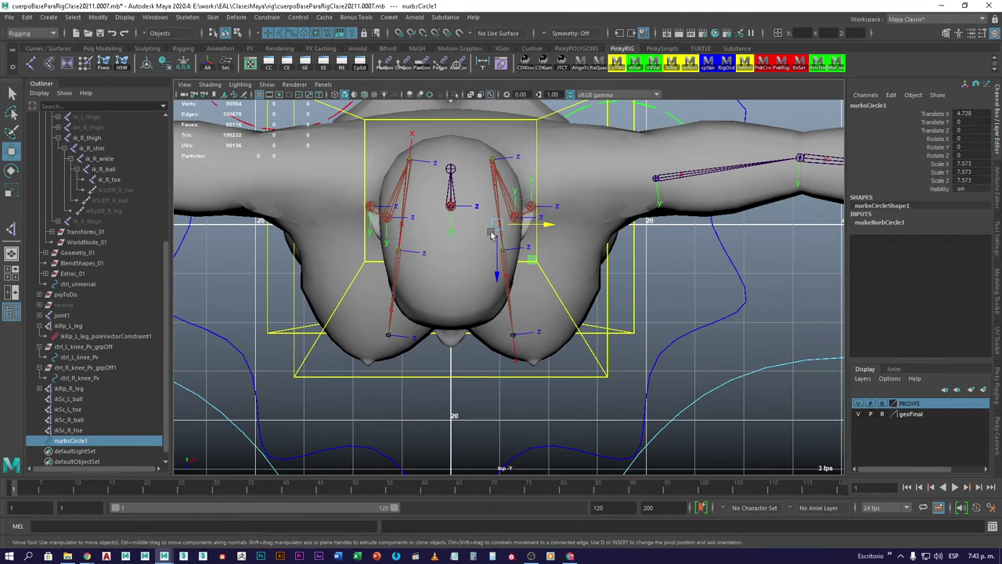
{"action": "middle_click_drag", "start_coordinate": [496, 223], "coordinate": [485, 249], "text": "alt"}
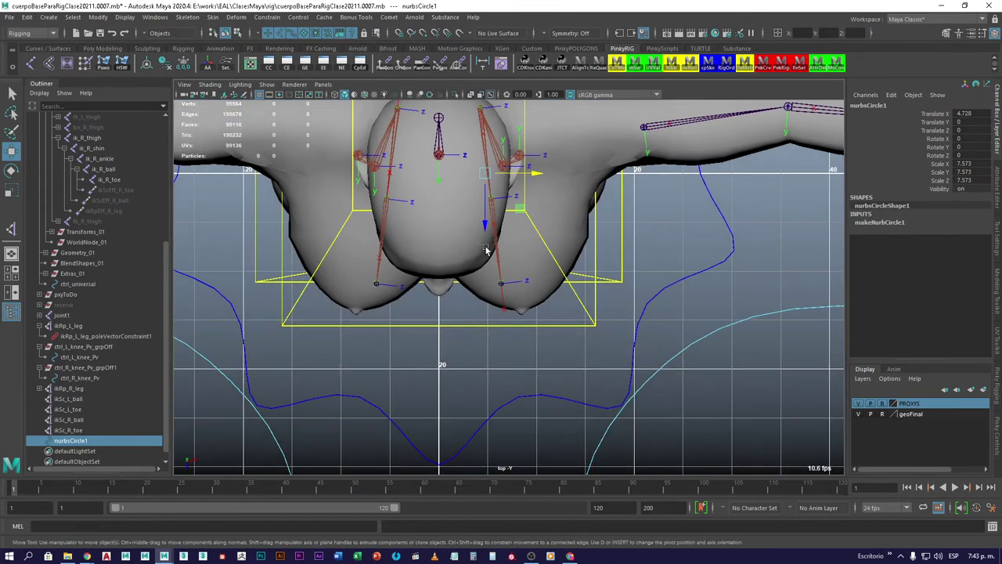
{"action": "key", "text": "space"}
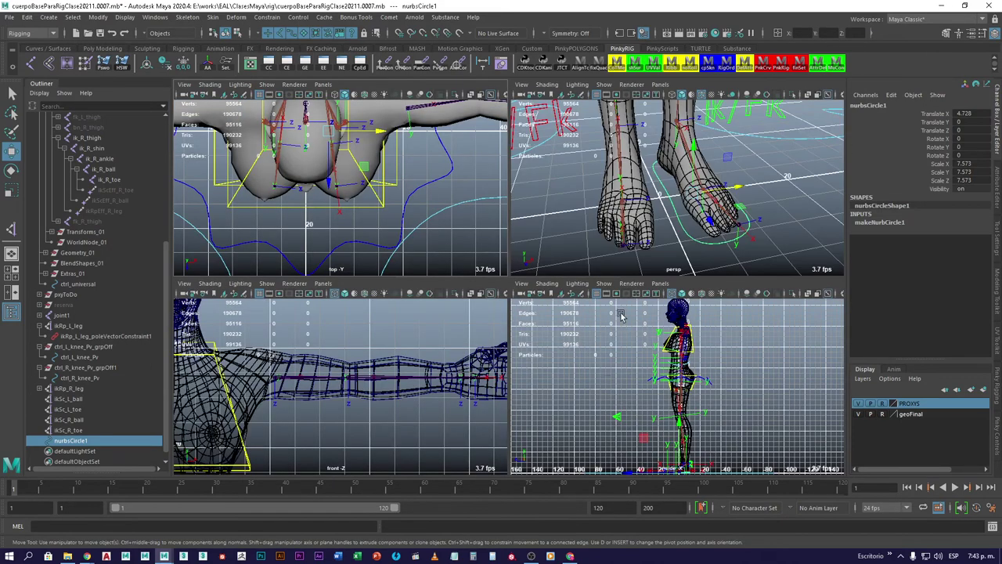
{"action": "key", "text": "space"}
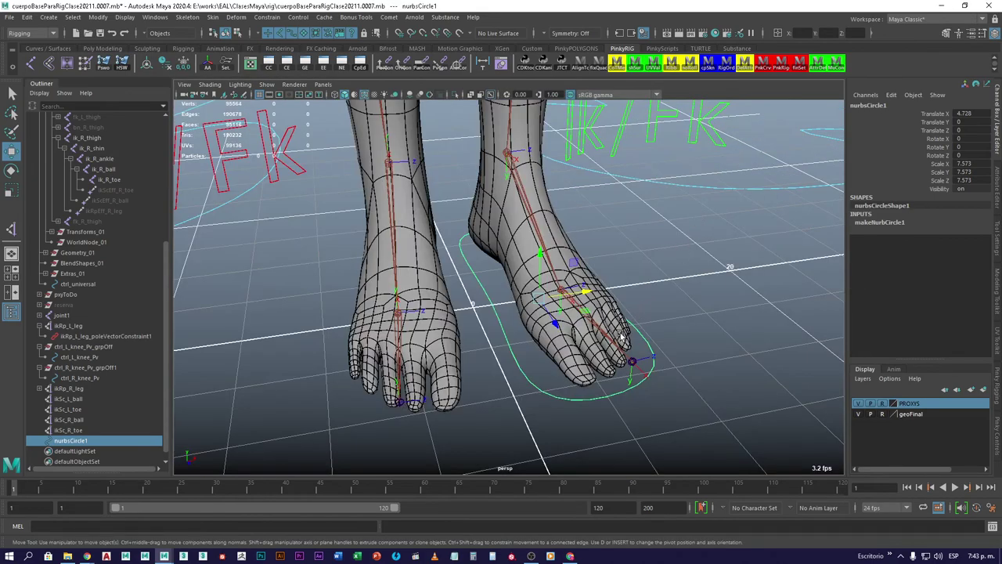
{"action": "left_click_drag", "start_coordinate": [604, 313], "coordinate": [489, 224], "text": "alt"}
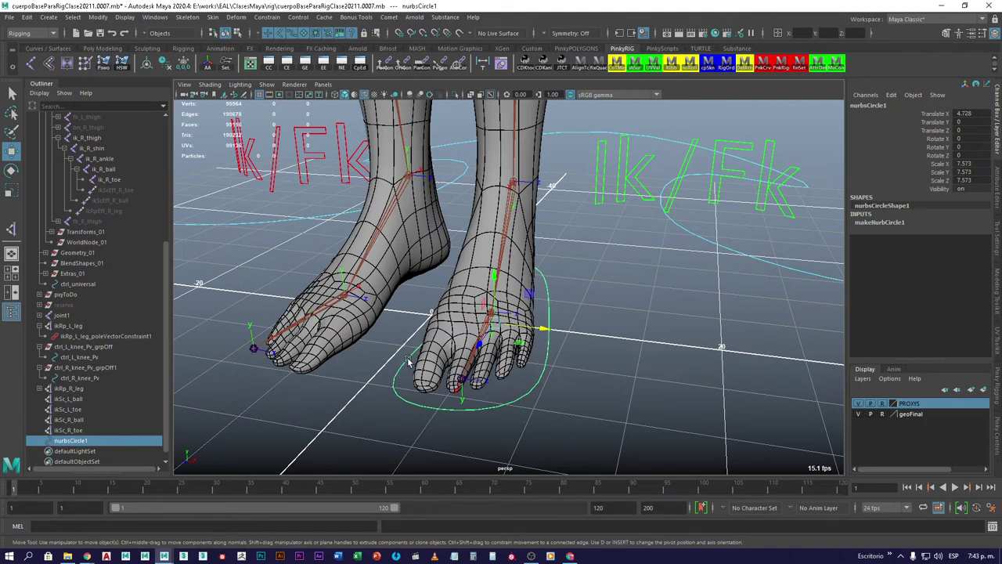
{"action": "left_click_drag", "start_coordinate": [407, 360], "coordinate": [465, 348], "text": "alt"}
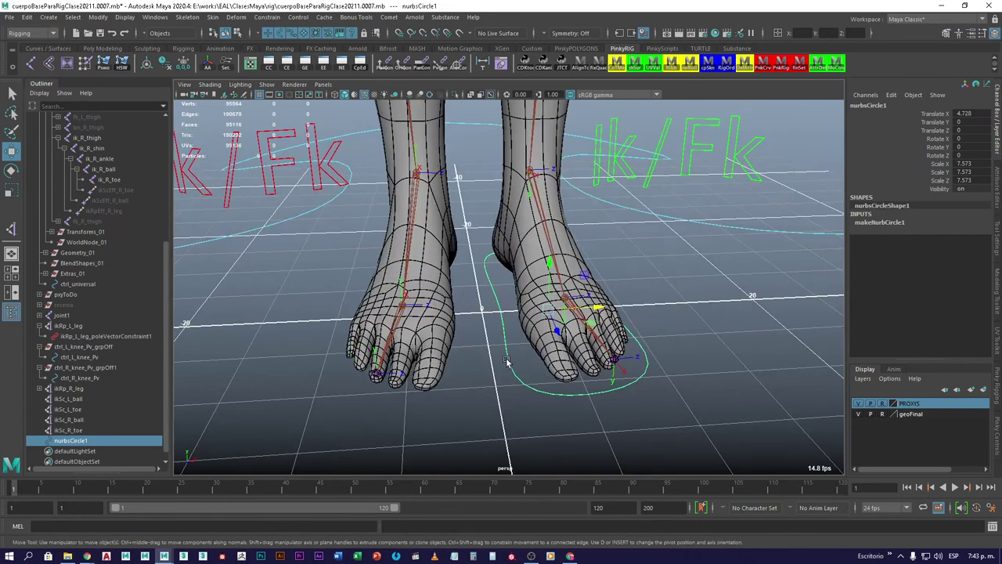
Snap the foot curve's pivot onto the left ankle joint and clear the selection
{"action": "left_click", "coordinate": [528, 414]}
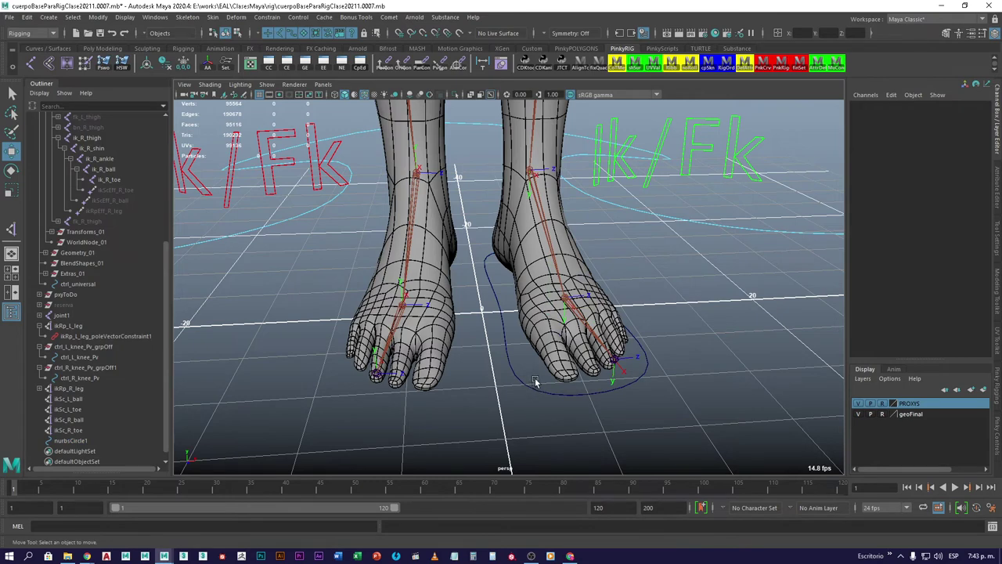
{"action": "left_click", "coordinate": [524, 395]}
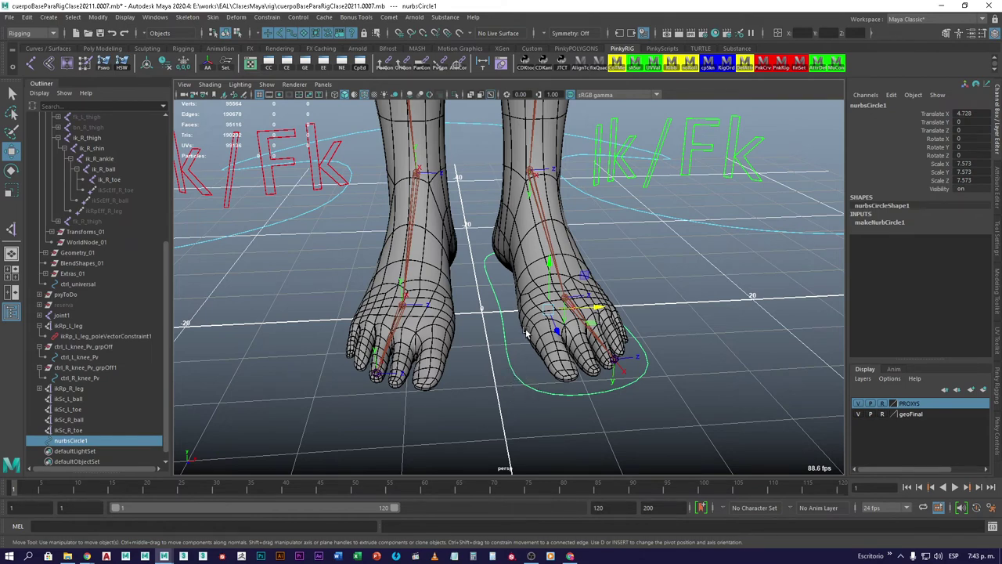
{"action": "left_click_drag", "start_coordinate": [529, 336], "coordinate": [576, 294]}
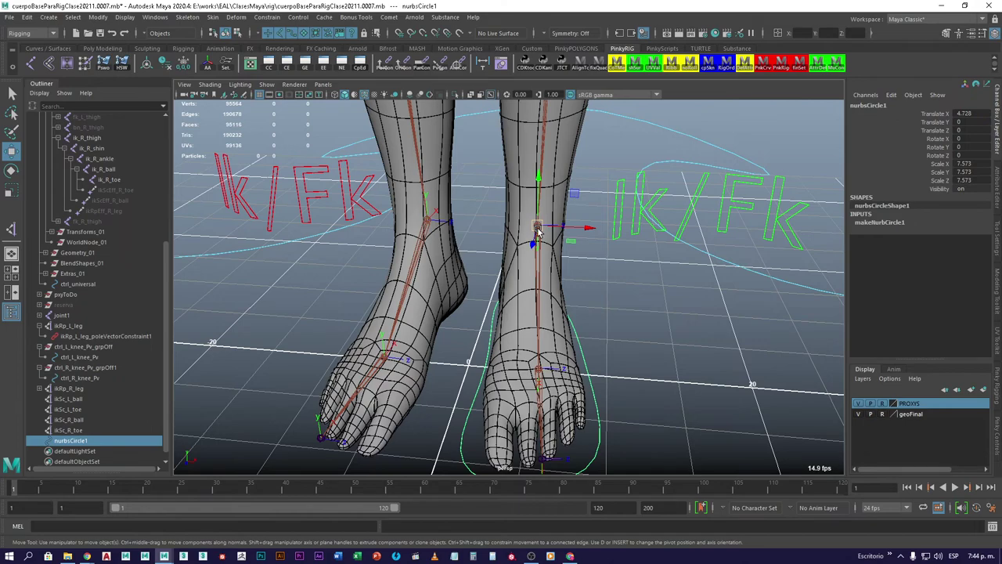
{"action": "left_click_drag", "start_coordinate": [537, 227], "coordinate": [501, 246], "text": "alt"}
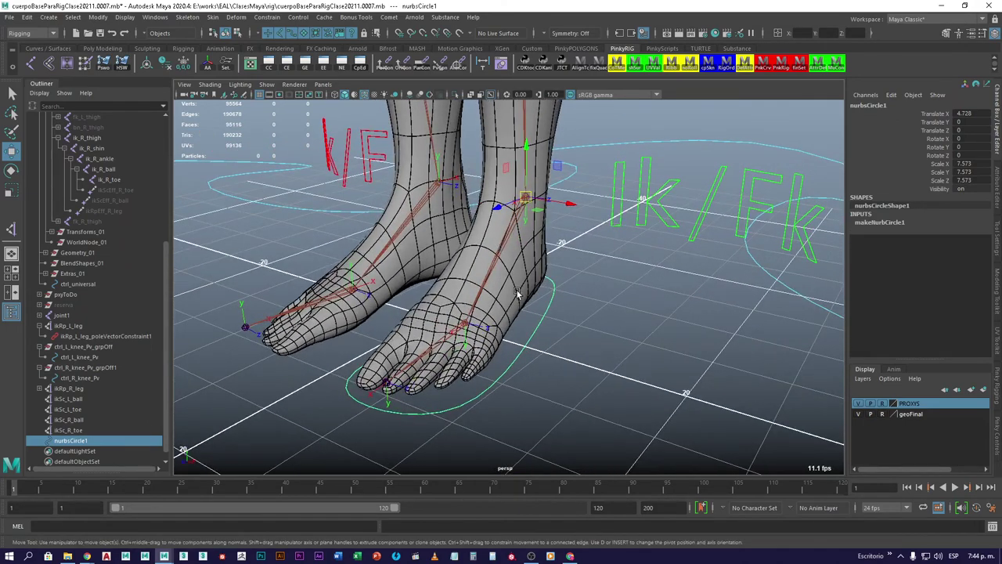
{"action": "mouse_move", "coordinate": [512, 312]}
{"action": "left_mouse_down", "text": "alt"}
{"action": "mouse_move", "coordinate": [498, 288]}
{"action": "mouse_move", "coordinate": [540, 295]}
{"action": "mouse_move", "coordinate": [519, 303]}
{"action": "left_mouse_up", "text": "alt"}
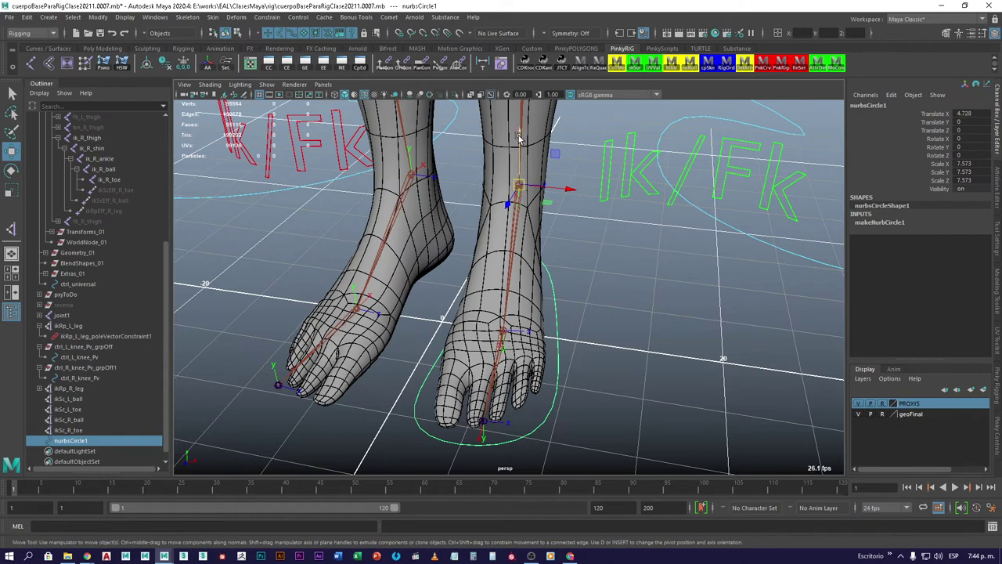
{"action": "left_click", "coordinate": [519, 187]}
{"action": "left_click", "coordinate": [618, 301]}
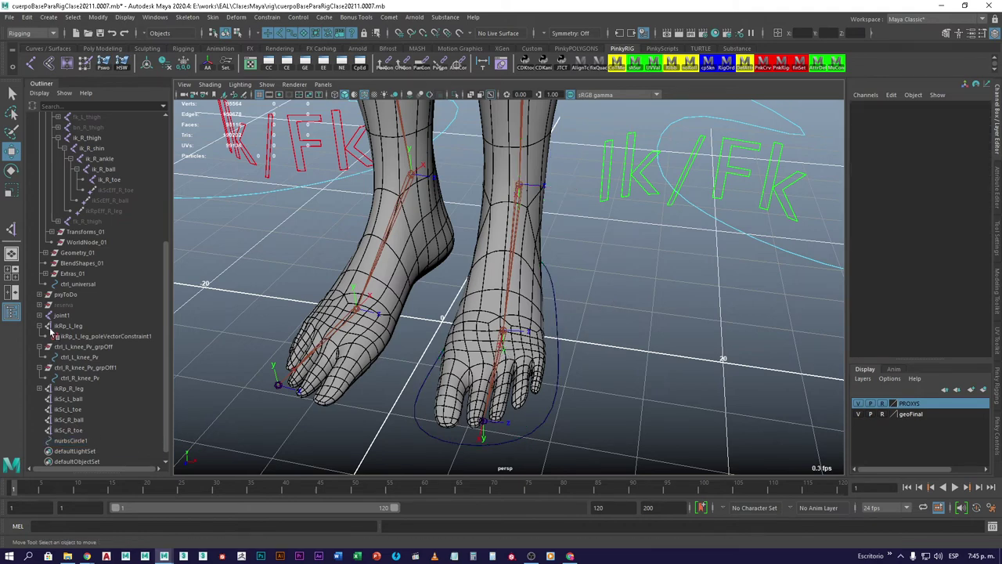
Select the ik_L_ankle joint and examine its axis orientation relative to the foot curve from several angles
{"action": "scroll", "coordinate": [108, 168], "scroll_direction": "up", "scroll_amount": 3}
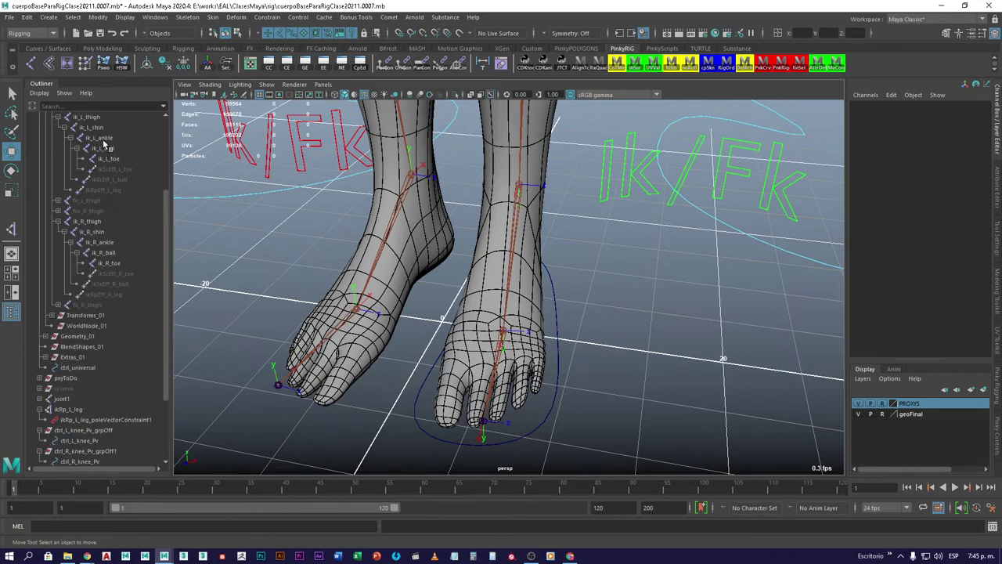
{"action": "left_click", "coordinate": [102, 139]}
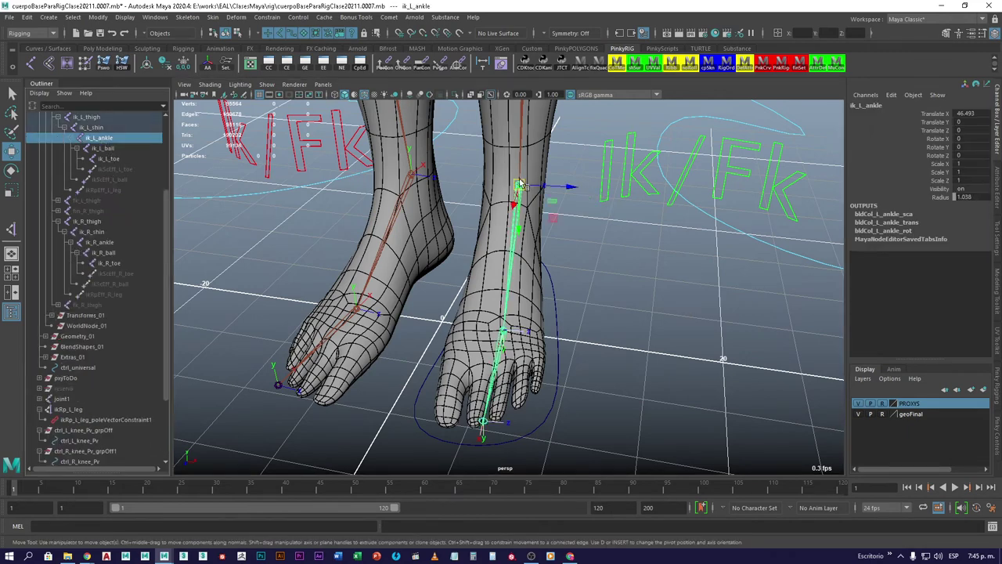
{"action": "left_click_drag", "start_coordinate": [523, 263], "coordinate": [519, 230], "text": "alt"}
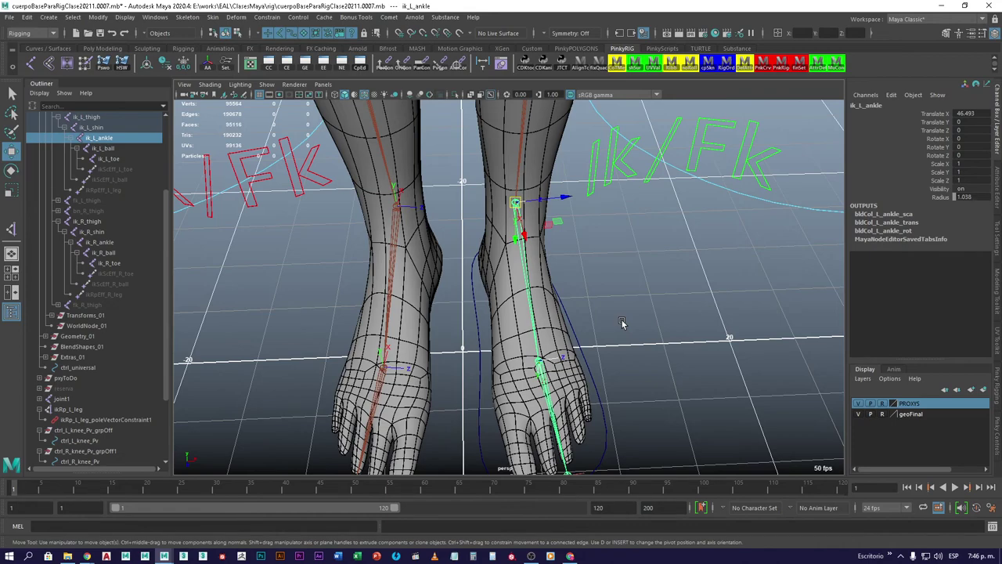
{"action": "left_click_drag", "start_coordinate": [592, 278], "coordinate": [490, 285], "text": "alt"}
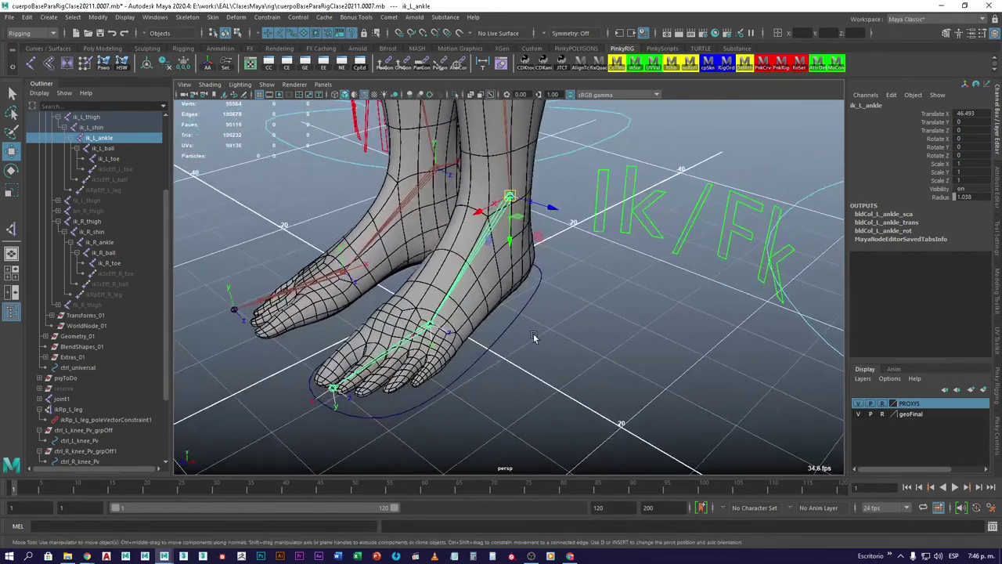
{"action": "left_click_drag", "start_coordinate": [533, 329], "coordinate": [574, 349], "text": "alt"}
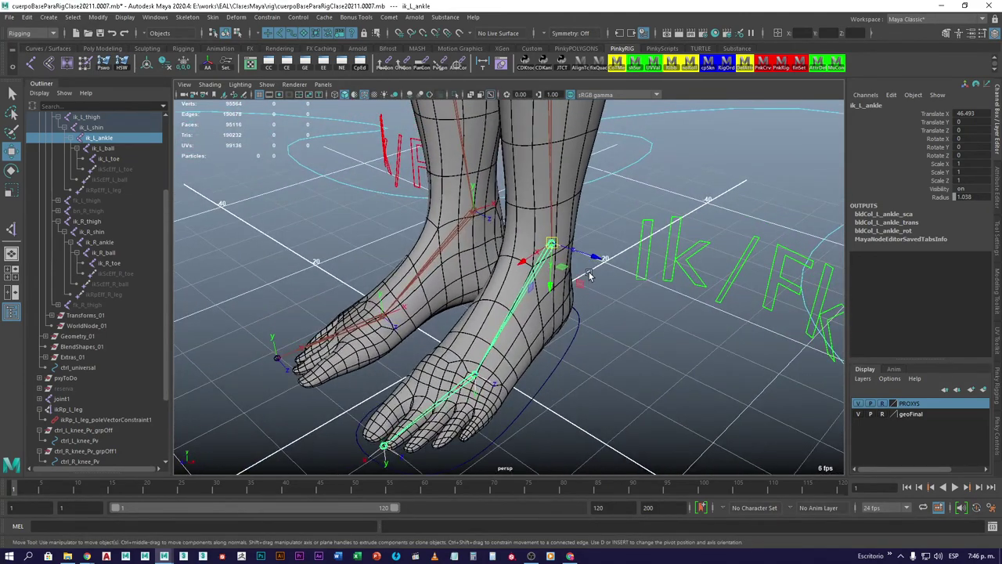
{"action": "left_click", "coordinate": [632, 352]}
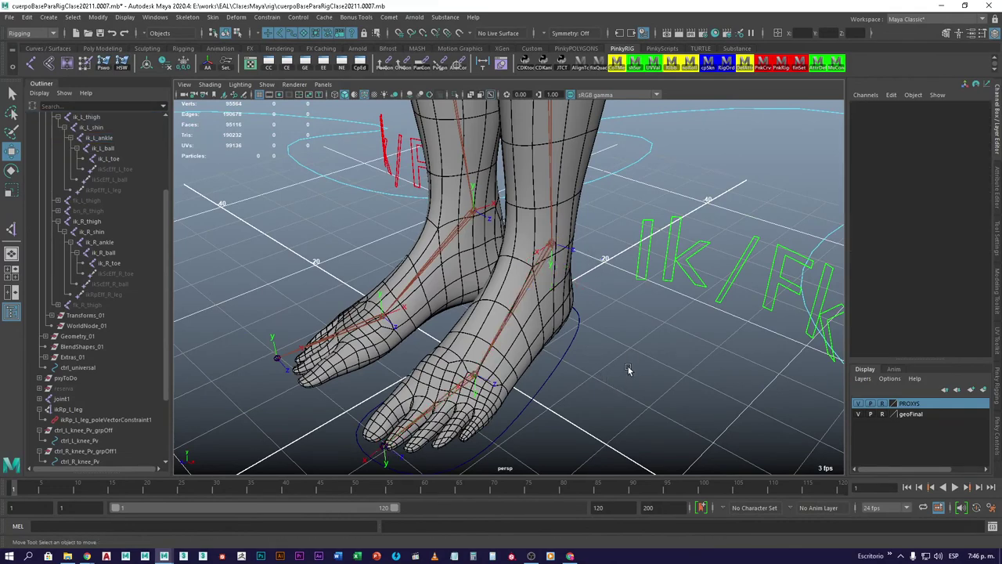
{"action": "left_click_drag", "start_coordinate": [628, 367], "coordinate": [621, 333], "text": "alt"}
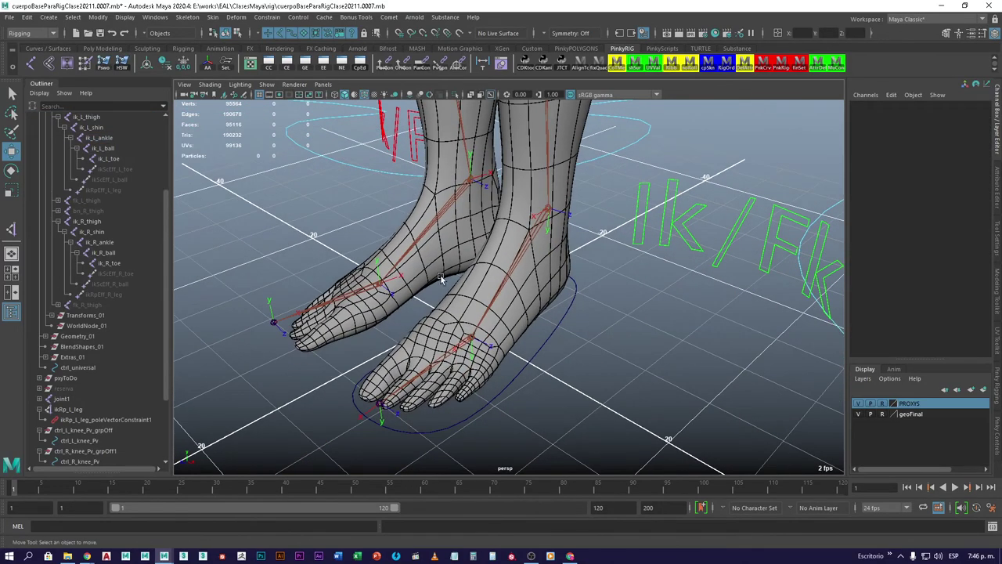
{"action": "left_click_drag", "start_coordinate": [442, 279], "coordinate": [484, 284], "text": "alt"}
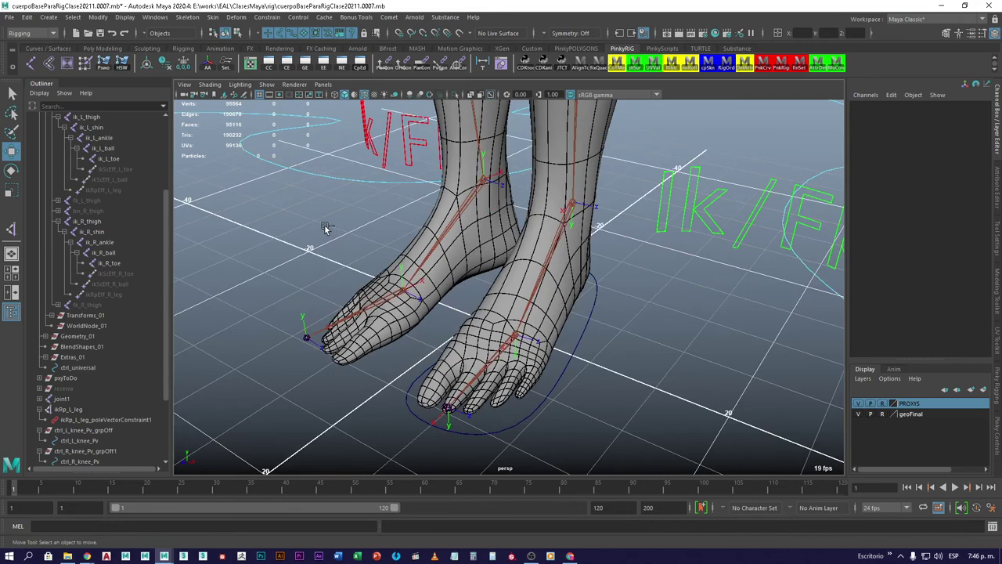
Create an empty group and snap it to the left ankle joint at about X 4.233, Y 8.57, Z -6.639
{"action": "key", "text": "ctrl+g"}
{"action": "scroll", "coordinate": [405, 352], "scroll_direction": "up", "scroll_amount": 5}
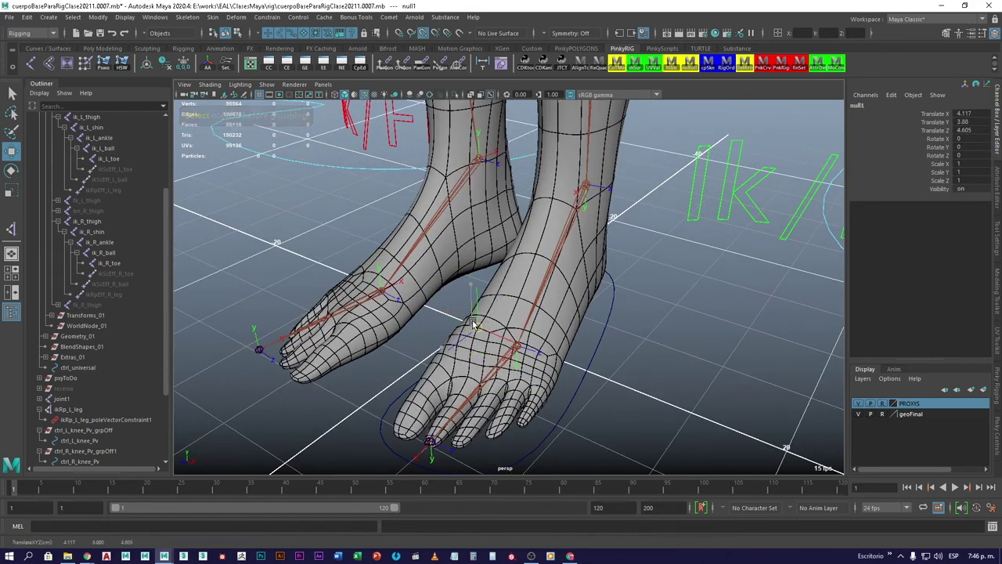
{"action": "left_click_drag", "start_coordinate": [472, 323], "coordinate": [585, 185]}
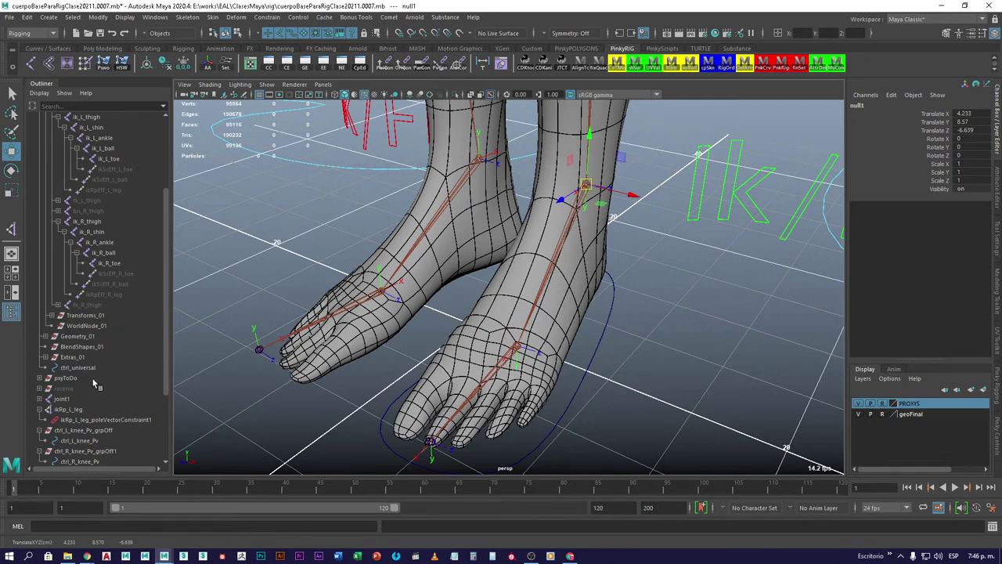
Set up an aim constraint from the ik_L_toe joint to the null1 group, with the aim vector at 0, 0, 1
{"action": "left_click", "coordinate": [110, 159]}
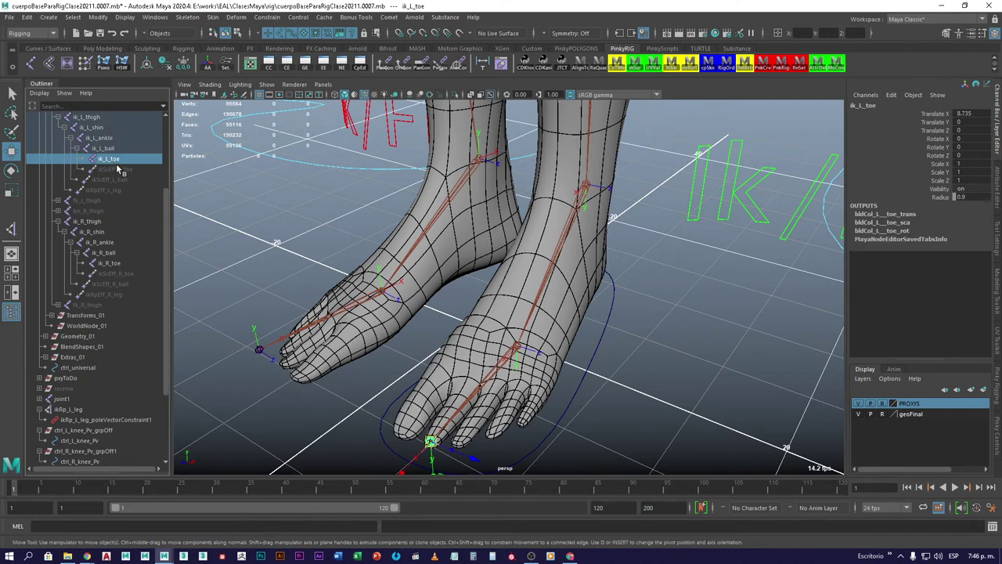
{"action": "scroll", "coordinate": [121, 425], "scroll_direction": "down", "scroll_amount": 3}
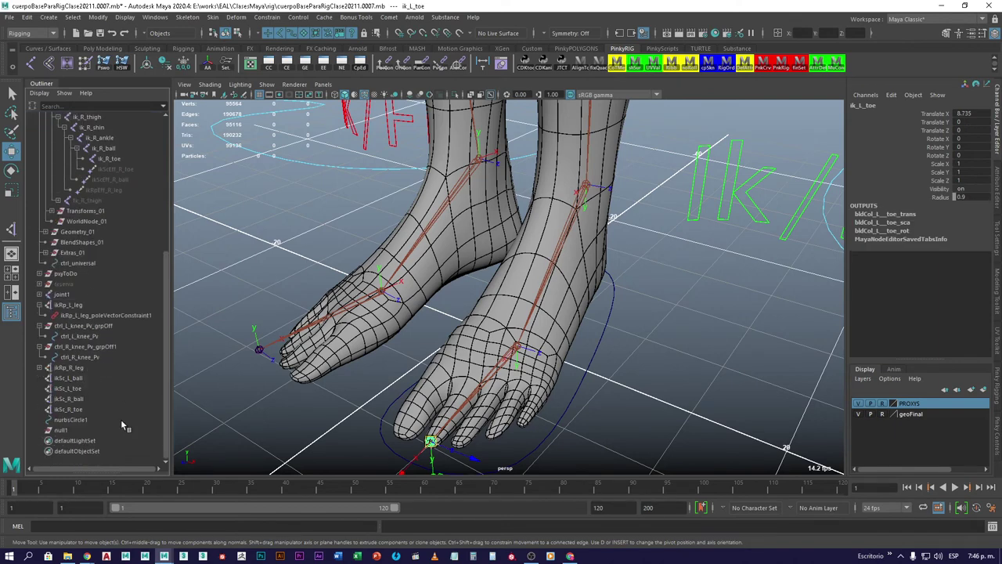
{"action": "left_click", "coordinate": [61, 430]}
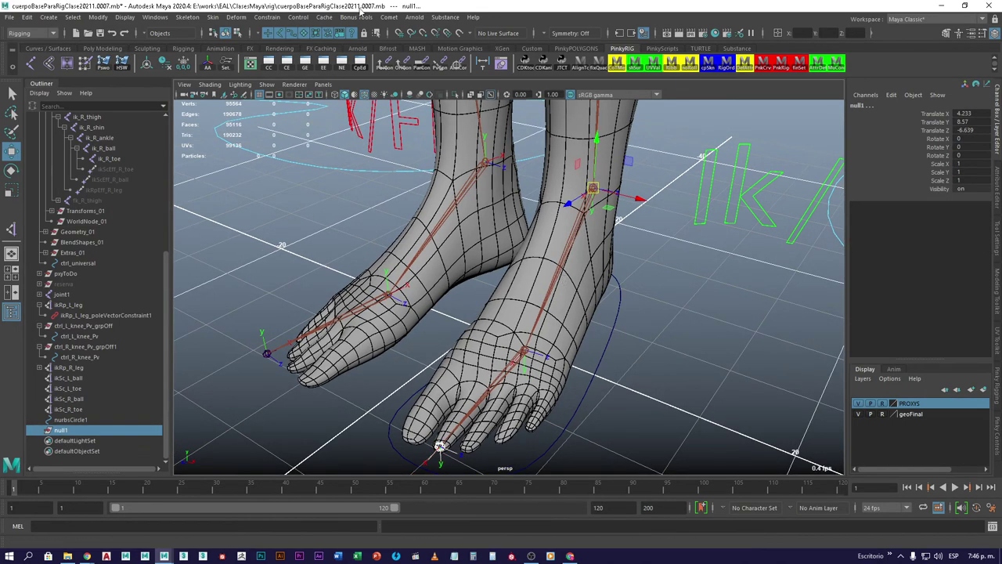
{"action": "left_click", "coordinate": [268, 16]}
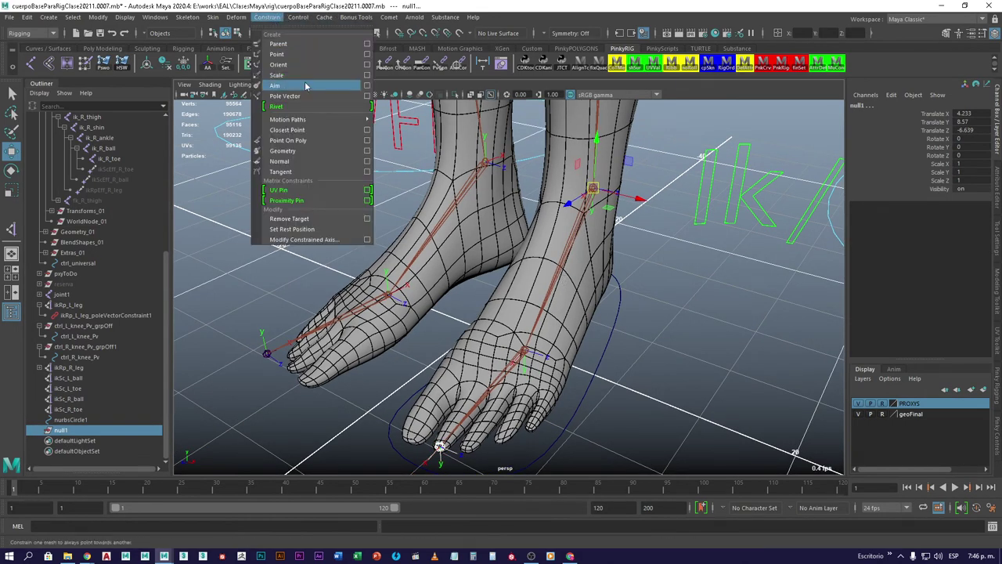
{"action": "left_click", "coordinate": [367, 86]}
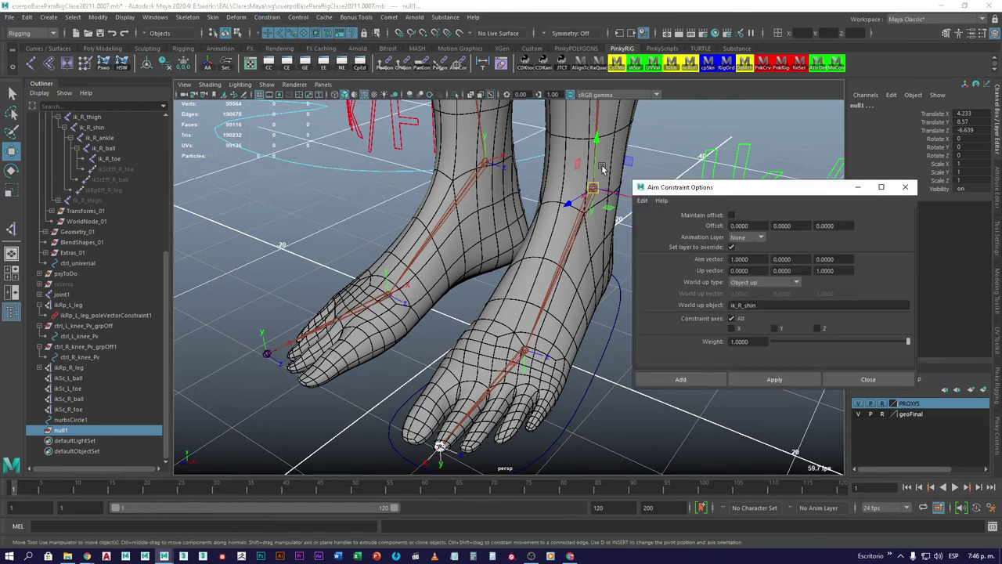
{"action": "left_click_drag", "start_coordinate": [571, 215], "coordinate": [457, 306], "text": "alt"}
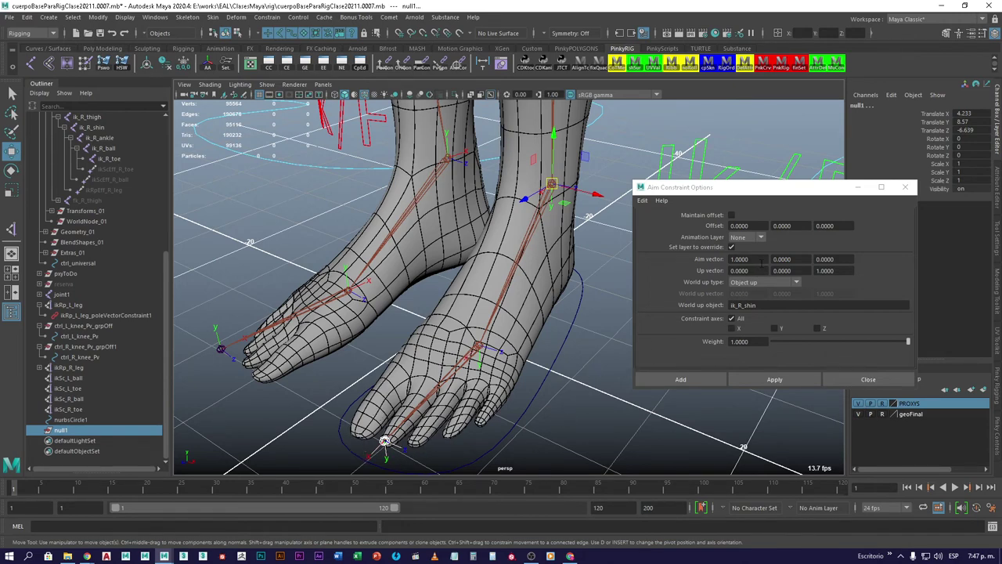
{"action": "left_click", "coordinate": [751, 259]}
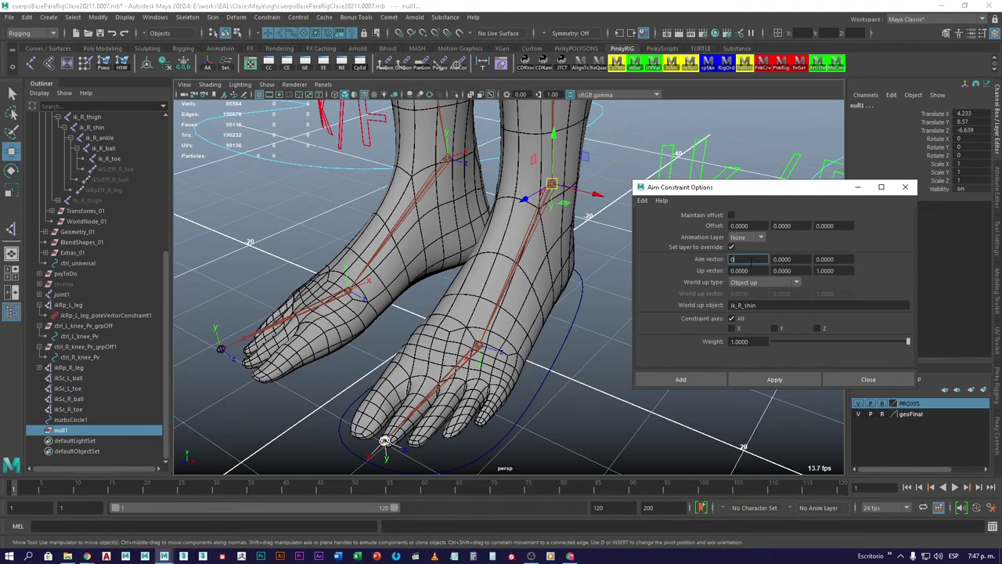
{"action": "key", "text": "Tab"}
{"action": "key", "text": "Tab"}
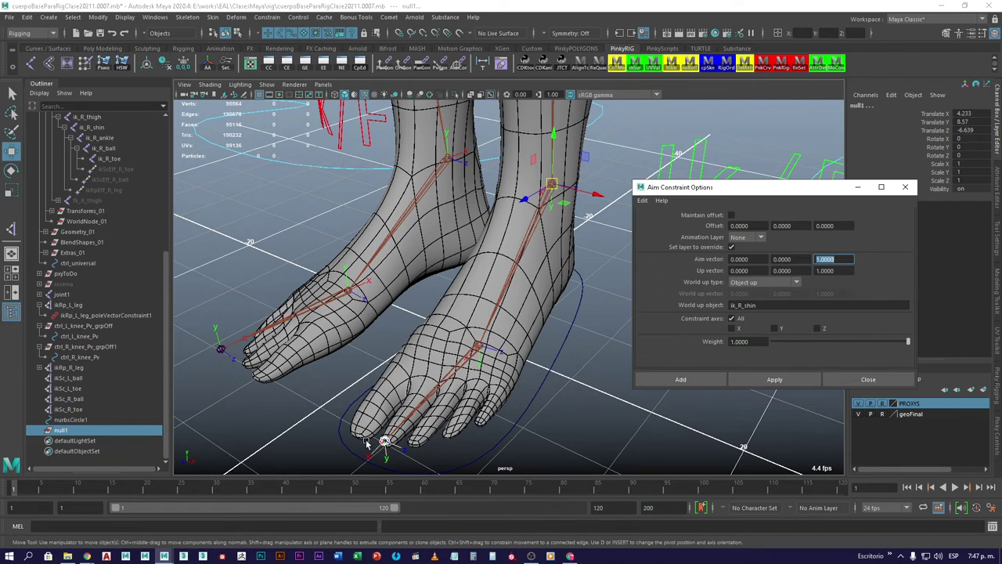
Set the aim constraint's world up type to Vector and its up vector to 0, 1, 0
{"action": "left_click", "coordinate": [789, 283]}
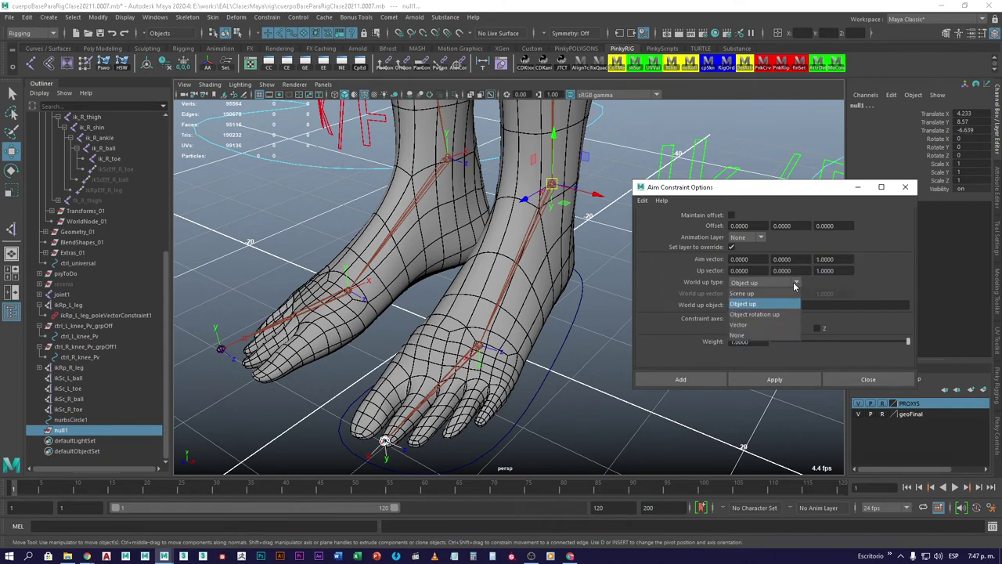
{"action": "left_click", "coordinate": [751, 294]}
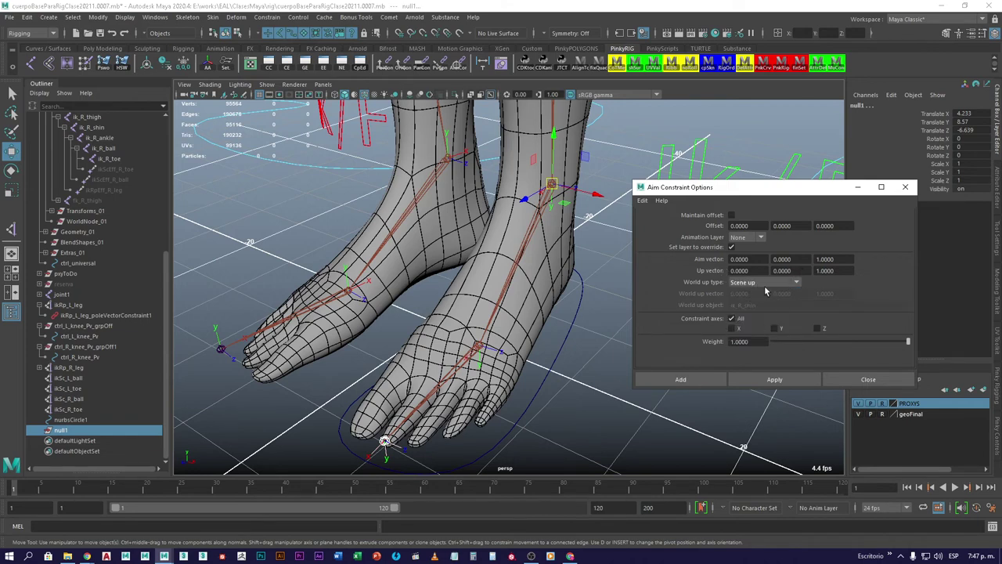
{"action": "left_click", "coordinate": [763, 283]}
{"action": "left_click", "coordinate": [770, 323]}
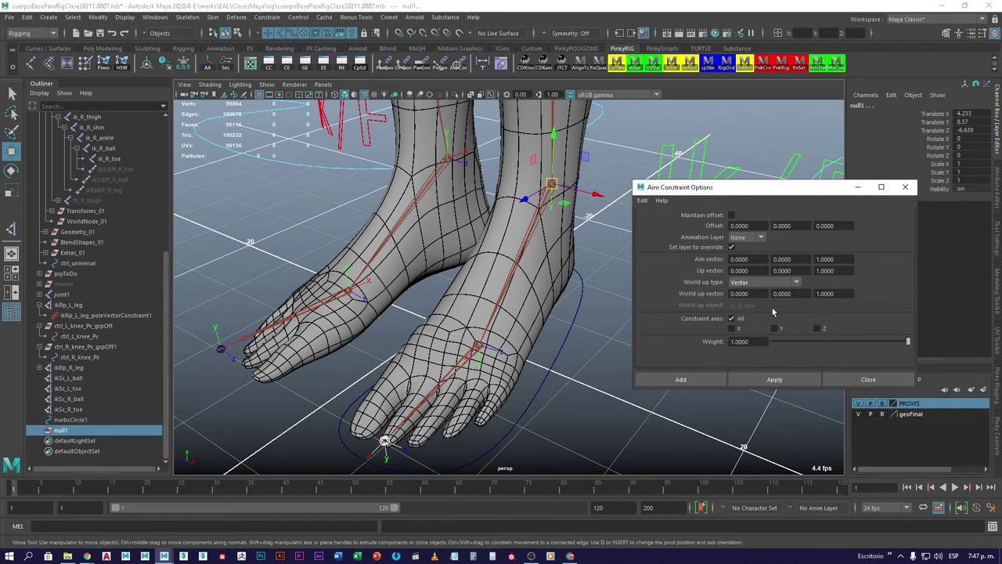
{"action": "double_click", "coordinate": [781, 270]}
{"action": "key", "text": "Tab"}
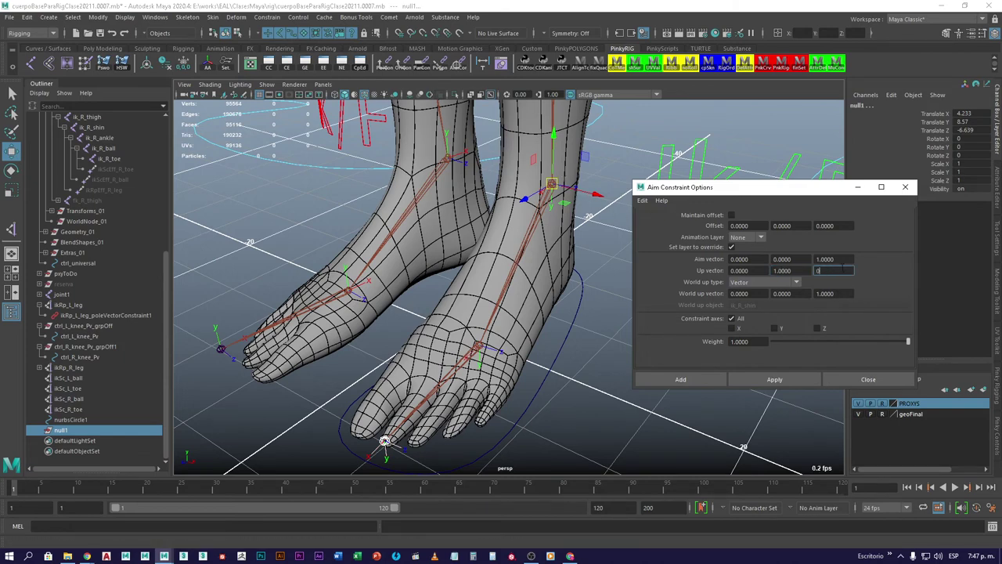
{"action": "key", "text": "Return"}
Set the world up vector to 0, 1, 0, limit the constraint to the Y axis and apply it to null1
{"action": "left_click", "coordinate": [798, 295]}
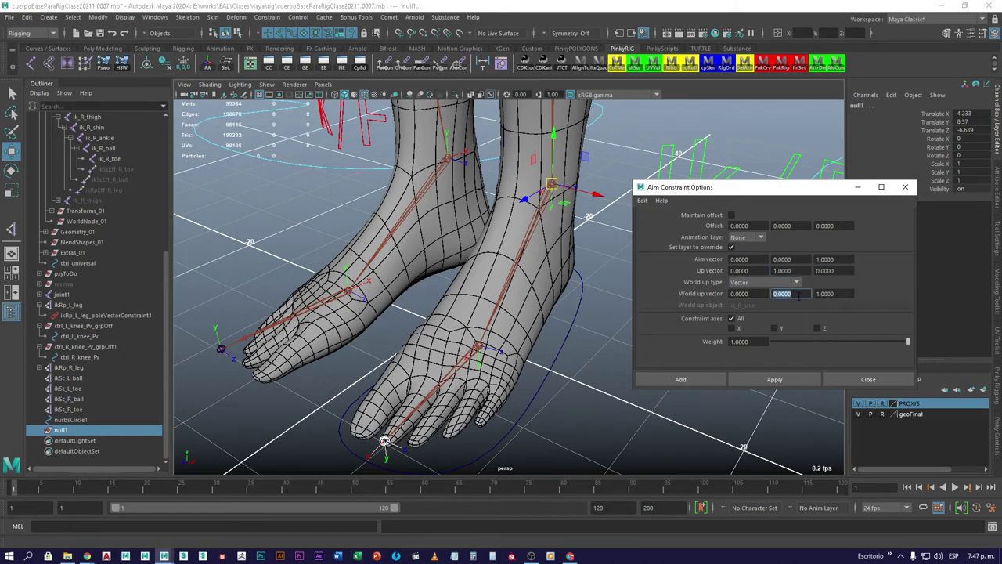
{"action": "type", "text": "1"}
{"action": "key", "text": "Tab"}
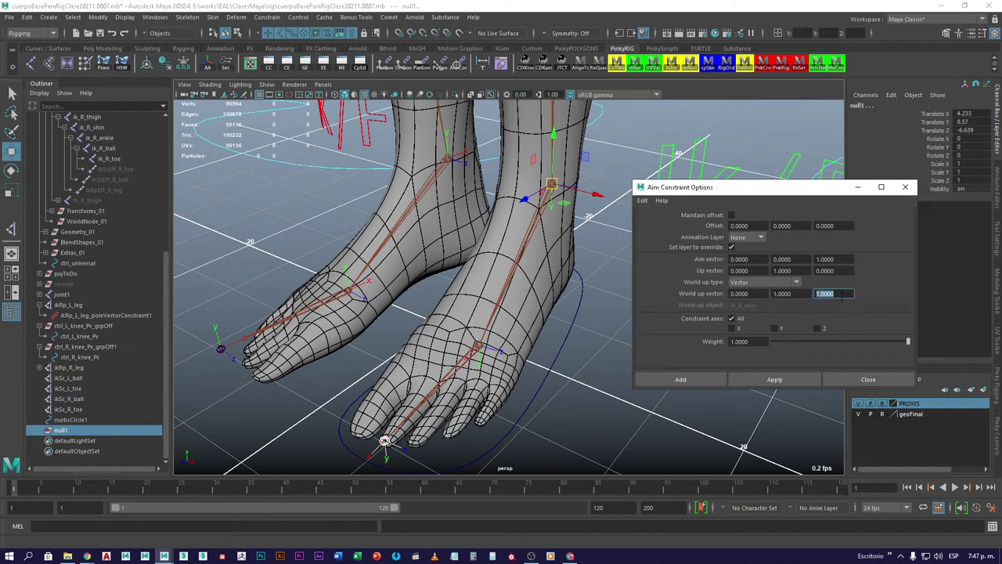
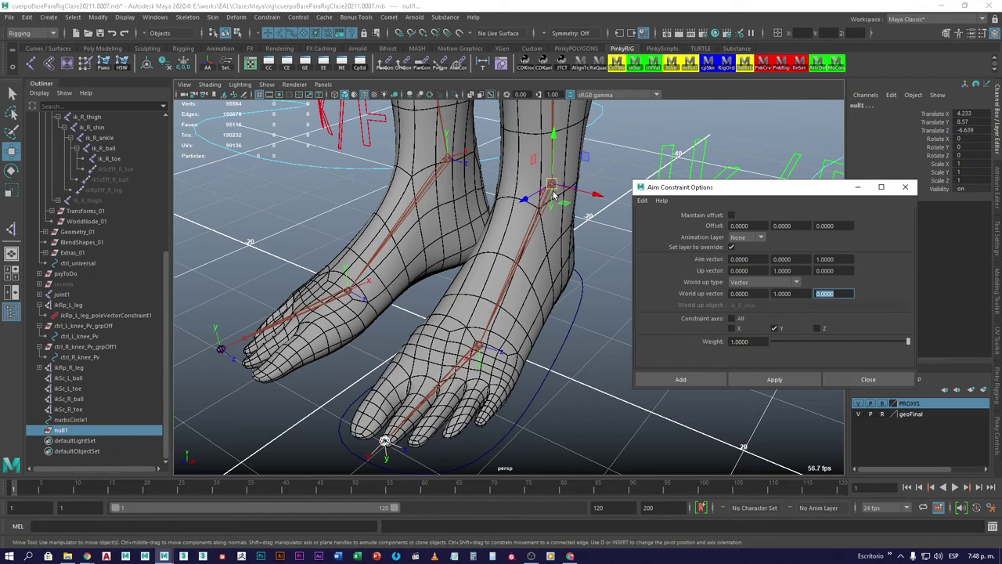
{"action": "left_click", "coordinate": [774, 380]}
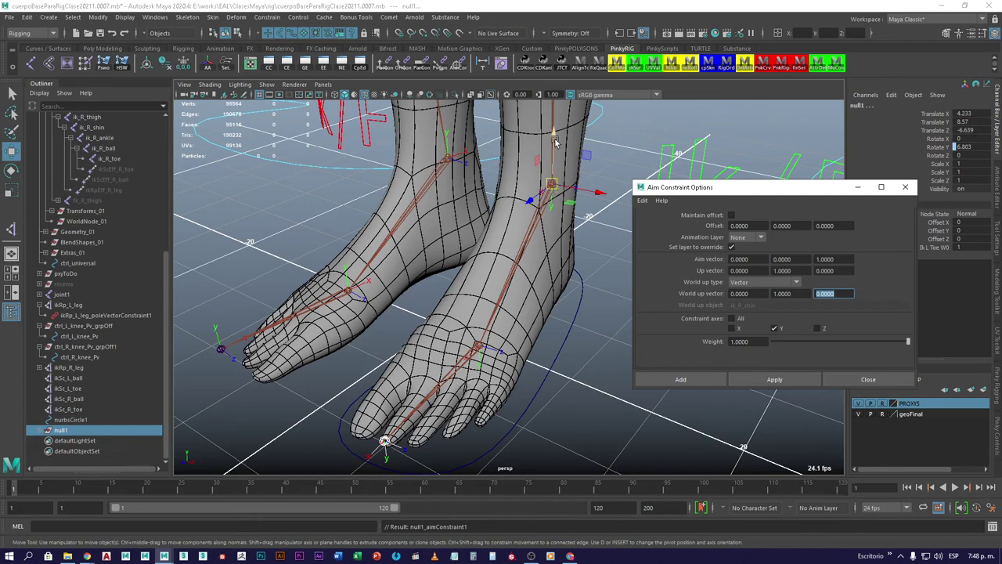
Undo the Y-only aim constraint, try it on all axes and undo that attempt as well
{"action": "left_click", "coordinate": [552, 185]}
{"action": "left_click_drag", "start_coordinate": [476, 381], "coordinate": [467, 379], "text": "alt"}
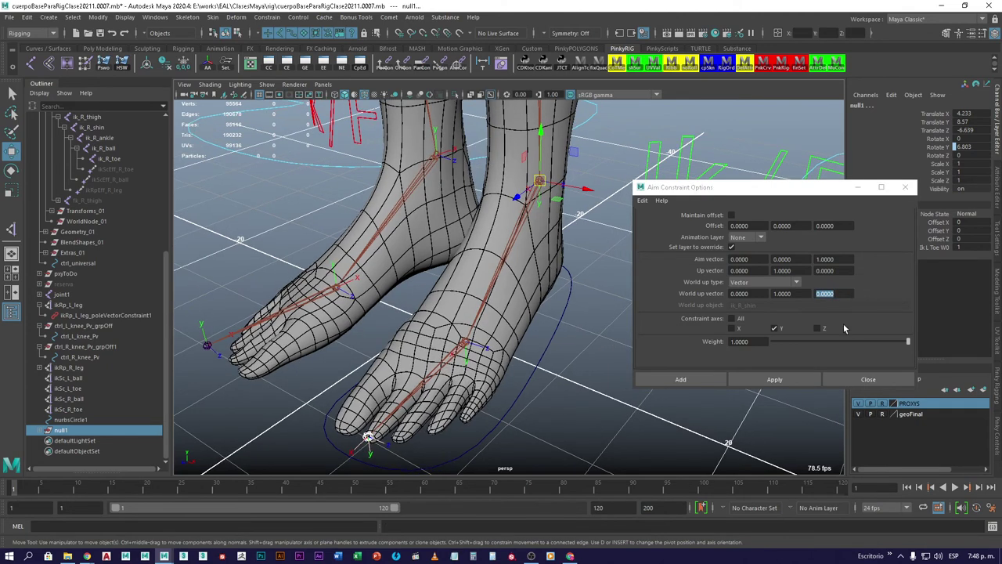
{"action": "left_click", "coordinate": [774, 328]}
{"action": "key", "text": "ctrl+z"}
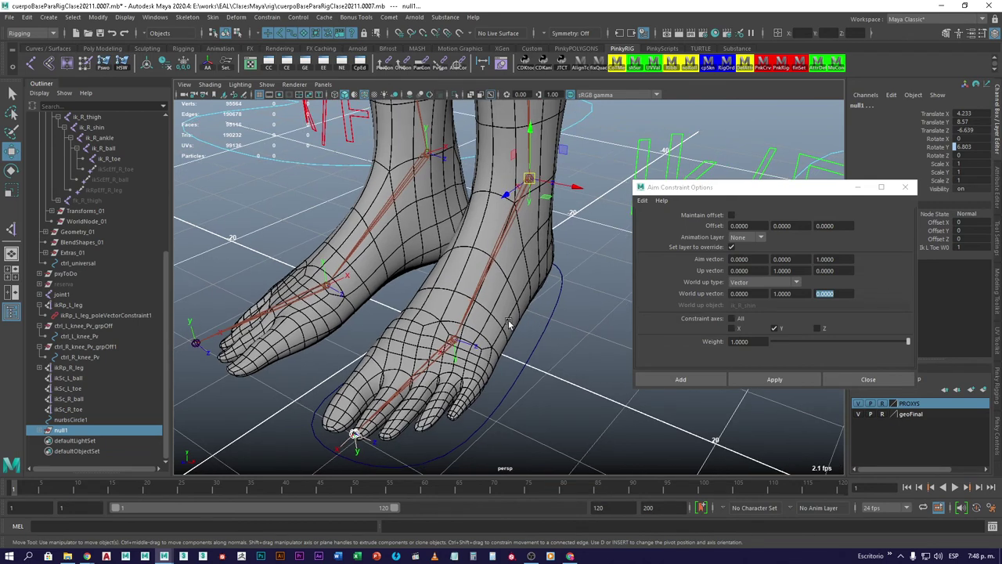
{"action": "left_click", "coordinate": [737, 320]}
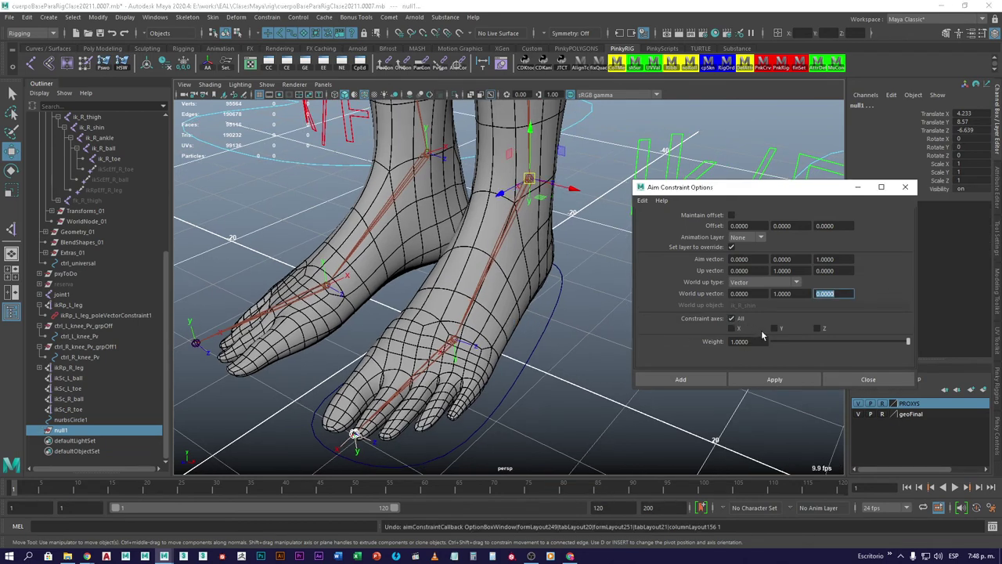
{"action": "left_click", "coordinate": [774, 379]}
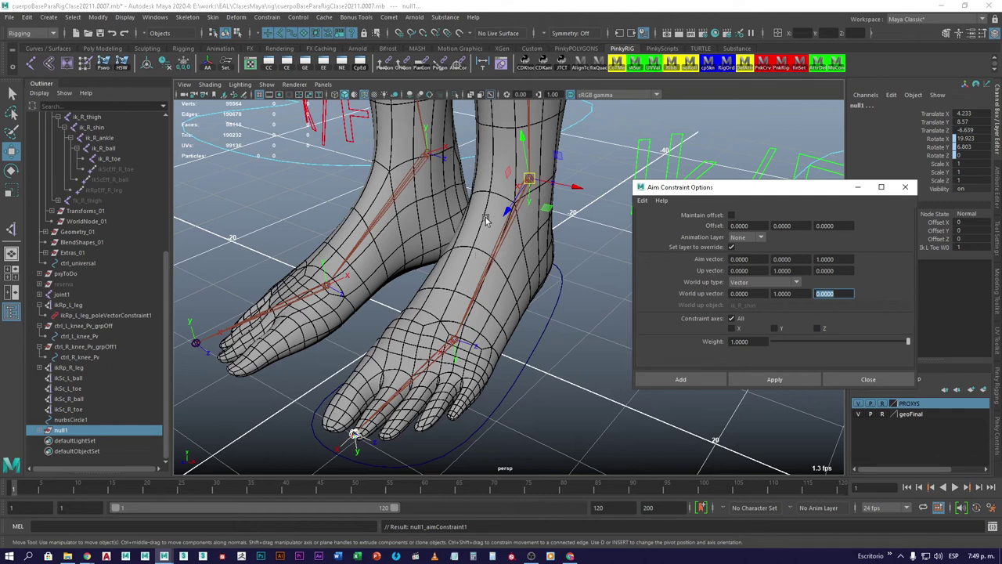
{"action": "key", "text": "ctrl+z"}
{"action": "key", "text": "ctrl+z"}
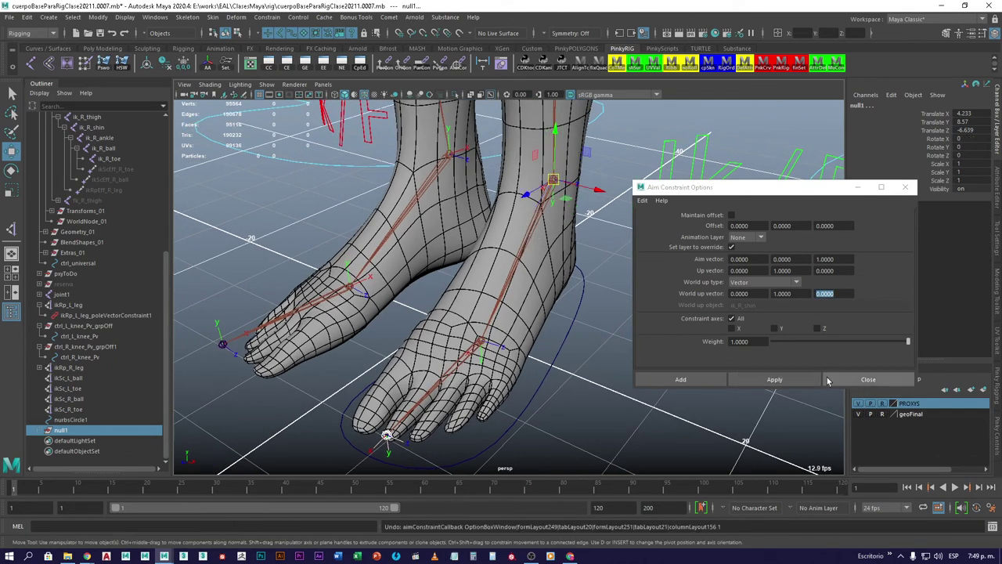
Apply the aim constraint to null1 on the Y axis only and check the group's direction toward the toe from above
{"action": "left_click", "coordinate": [774, 329]}
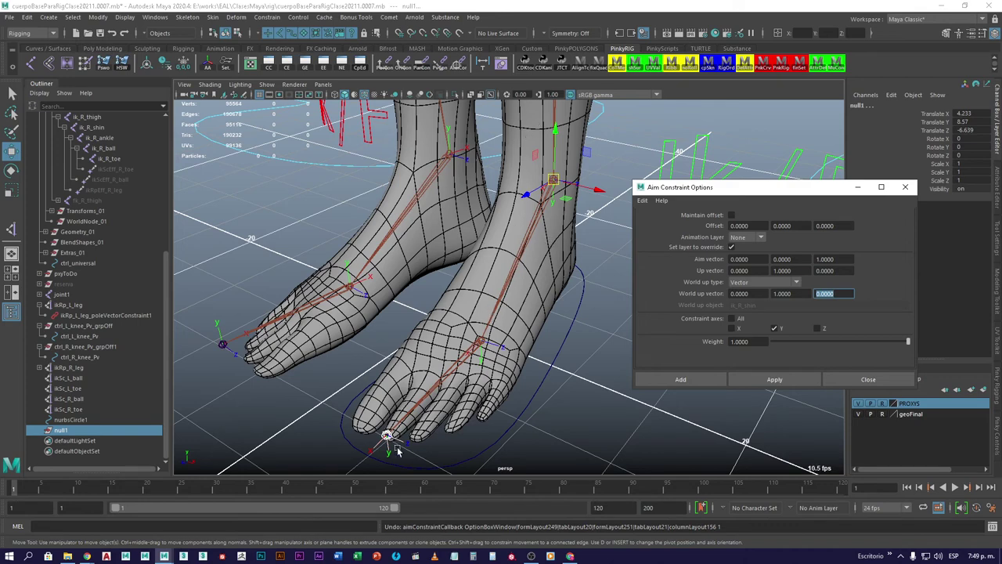
{"action": "left_click", "coordinate": [774, 379]}
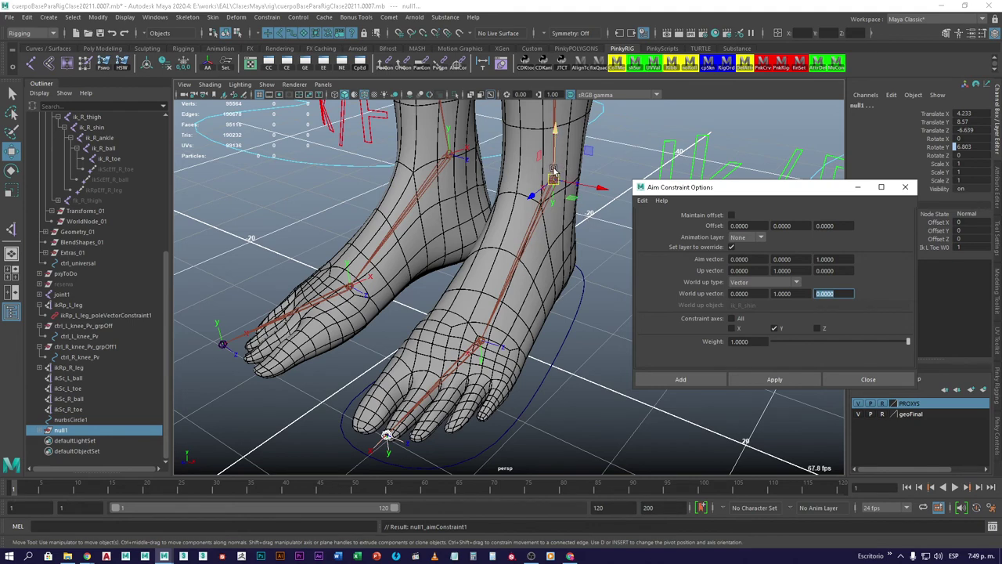
{"action": "left_click_drag", "start_coordinate": [471, 279], "coordinate": [438, 283], "text": "alt"}
{"action": "key", "text": "space"}
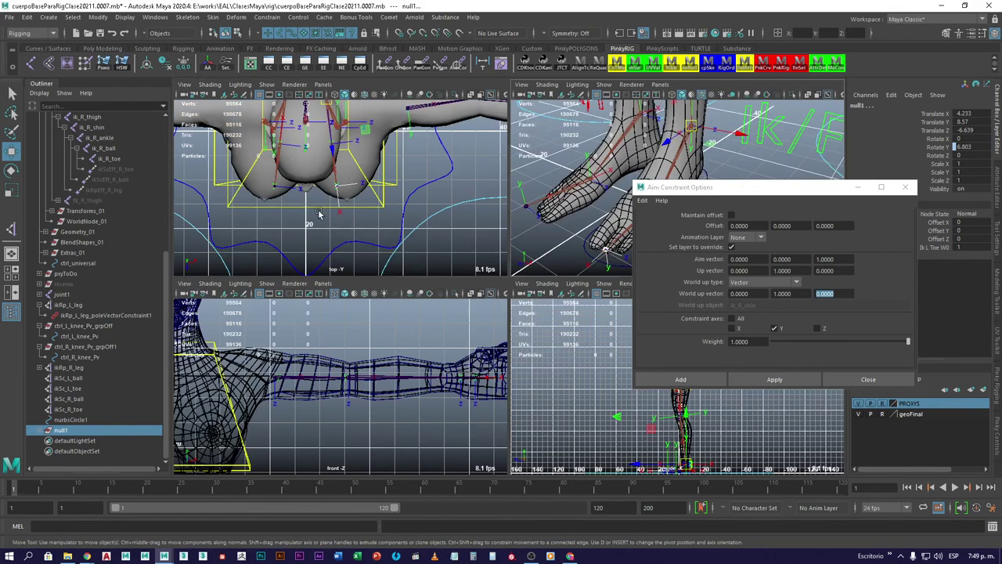
{"action": "key", "text": "space"}
{"action": "middle_click_drag", "start_coordinate": [532, 225], "coordinate": [494, 259], "text": "alt"}
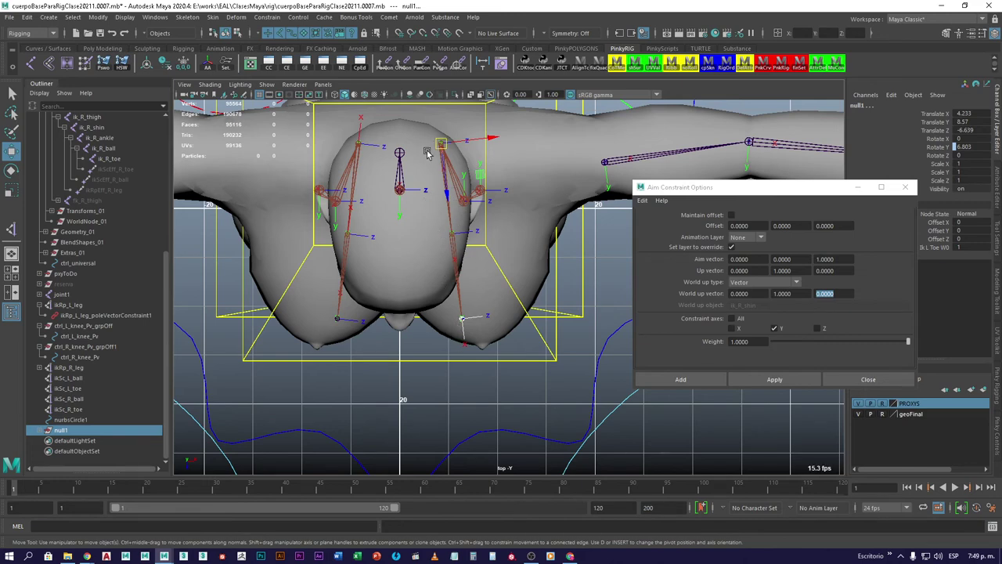
{"action": "key", "text": "space"}
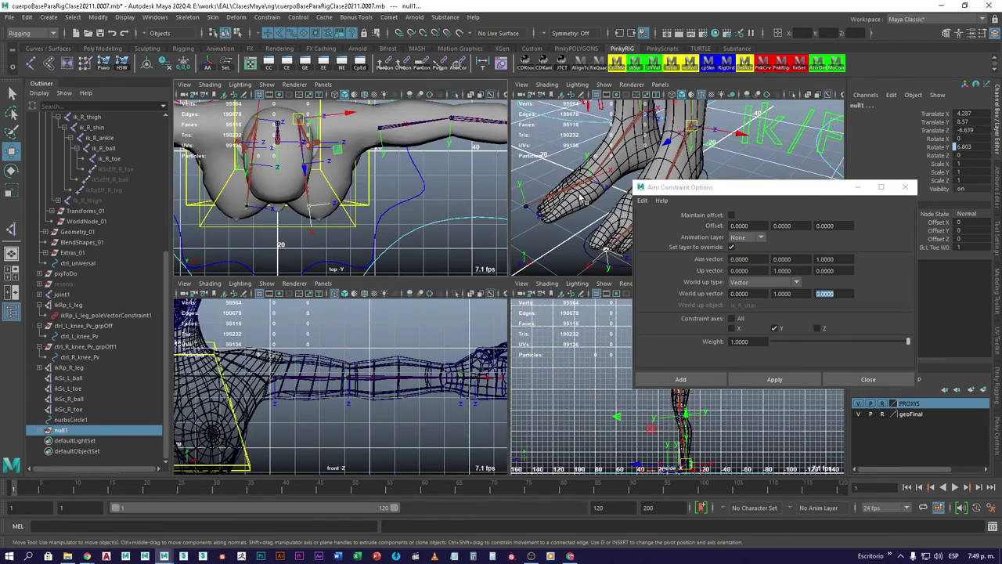
{"action": "key", "text": "space"}
Close the aim constraint options and delete the aim constraint node under null1
{"action": "left_click", "coordinate": [905, 188]}
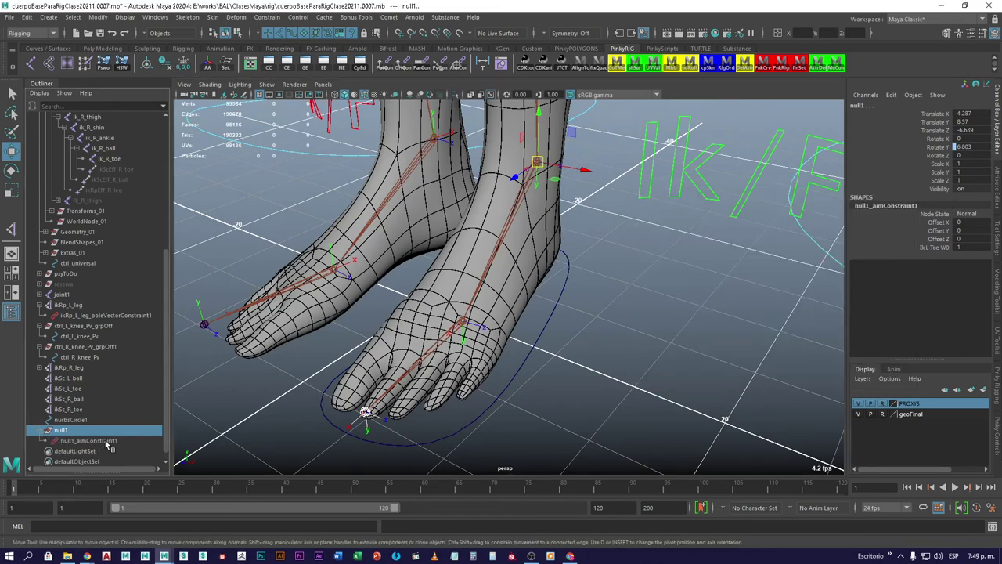
{"action": "left_click", "coordinate": [108, 442]}
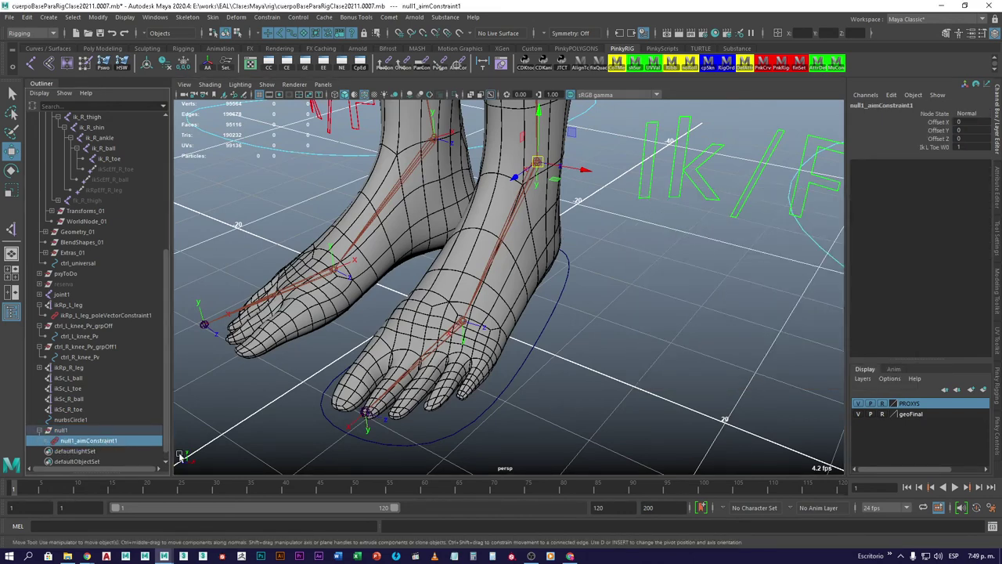
{"action": "key", "text": "Delete"}
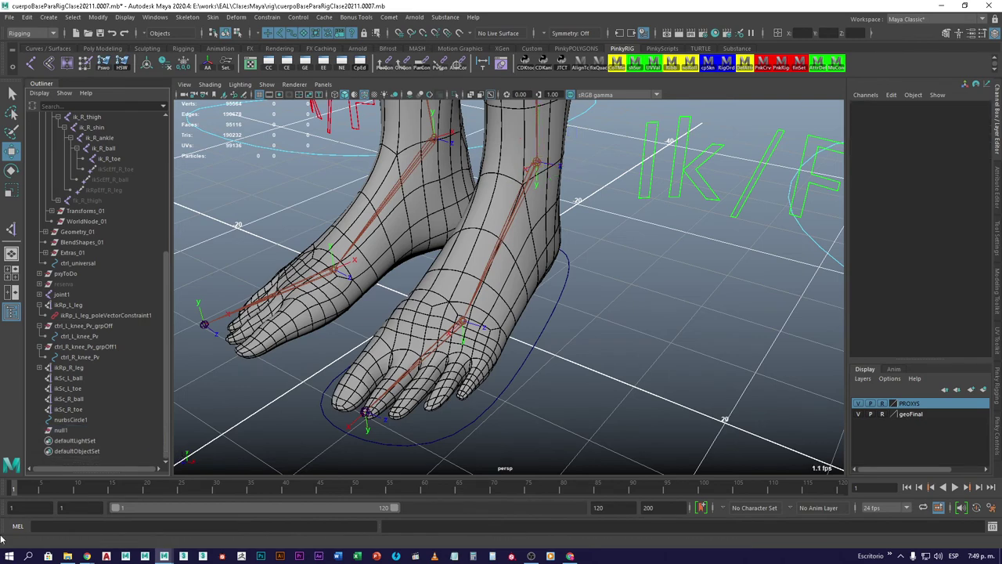
Rename the null1 group as ctrl_L_foot
{"action": "left_click", "coordinate": [60, 430]}
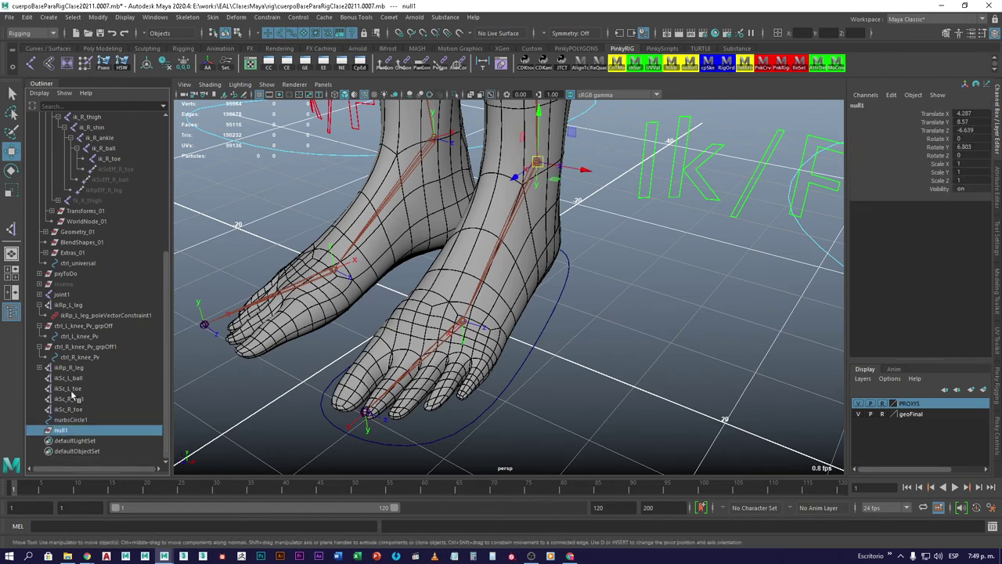
{"action": "double_click", "coordinate": [61, 430]}
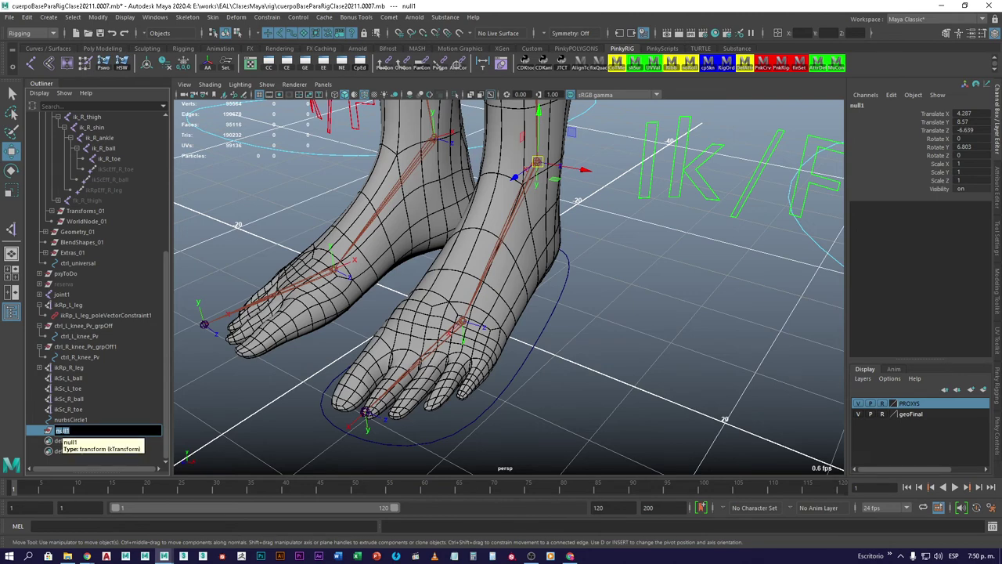
{"action": "type", "text": "fo"}
{"action": "type", "text": "ot_L_ik"}
{"action": "type", "text": "_"}
{"action": "type", "text": "ctrl_"}
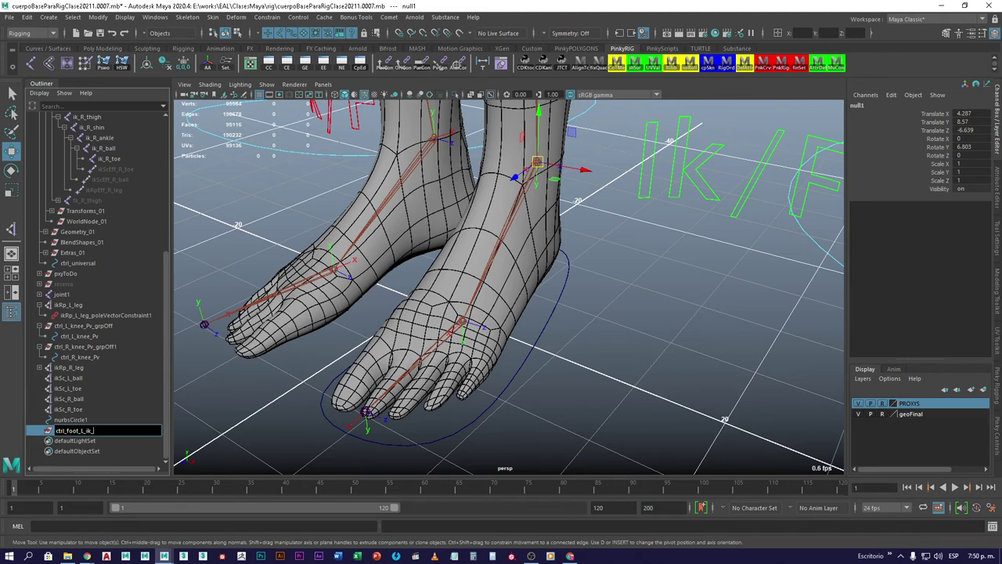
{"action": "key", "text": "BackSpace"}
{"action": "key", "text": "BackSpace"}
{"action": "key", "text": "BackSpace"}
{"action": "key", "text": "BackSpace"}
{"action": "key", "text": "BackSpace"}
{"action": "key", "text": "BackSpace"}
{"action": "type", "text": "L_foot"}
{"action": "key", "text": "Return"}
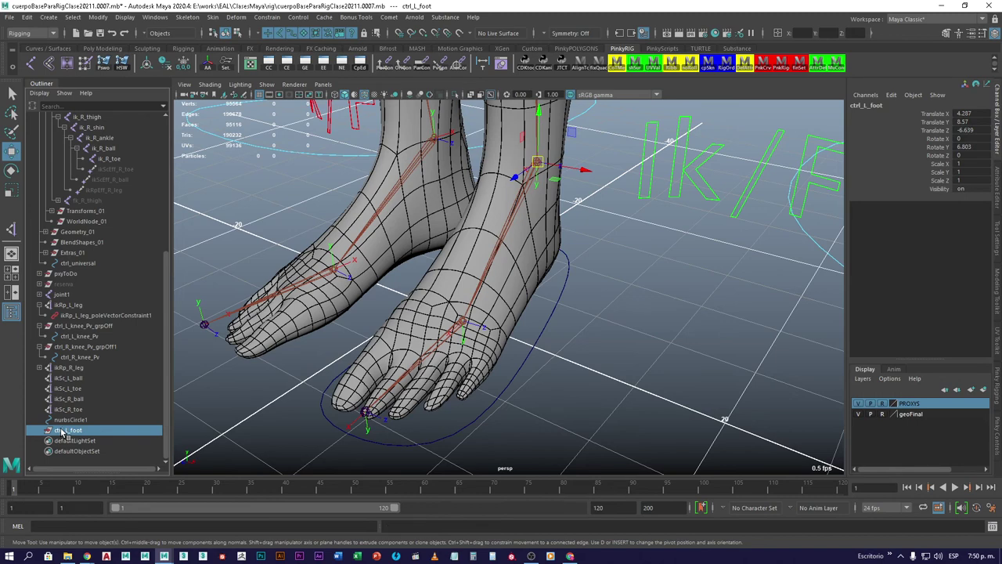
Append the offset suffix to the group's name so that it reads ctrl_L_foot_grpOff
{"action": "double_click", "coordinate": [62, 431]}
{"action": "key", "text": "End"}
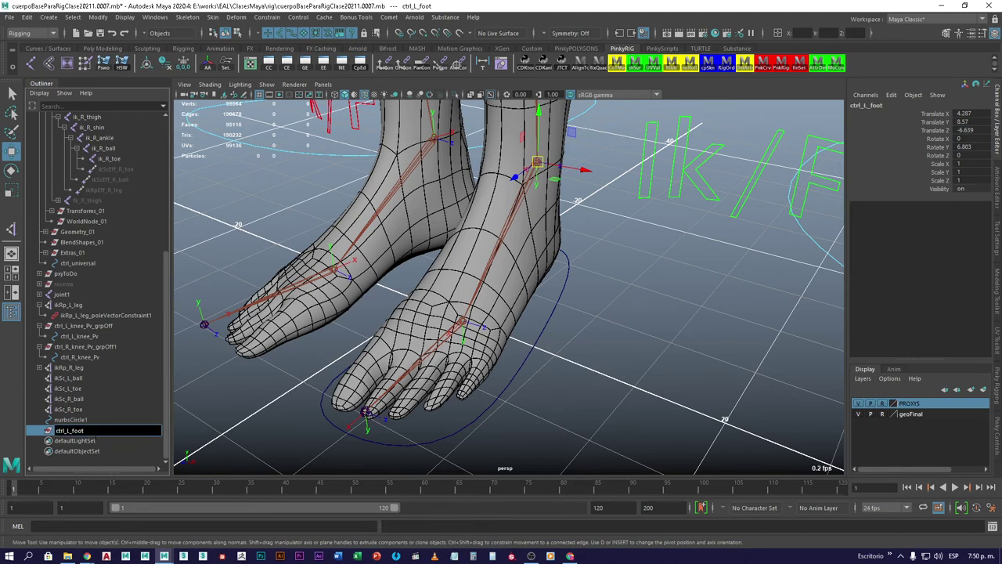
{"action": "type", "text": "_grpOff"}
{"action": "key", "text": "Return"}
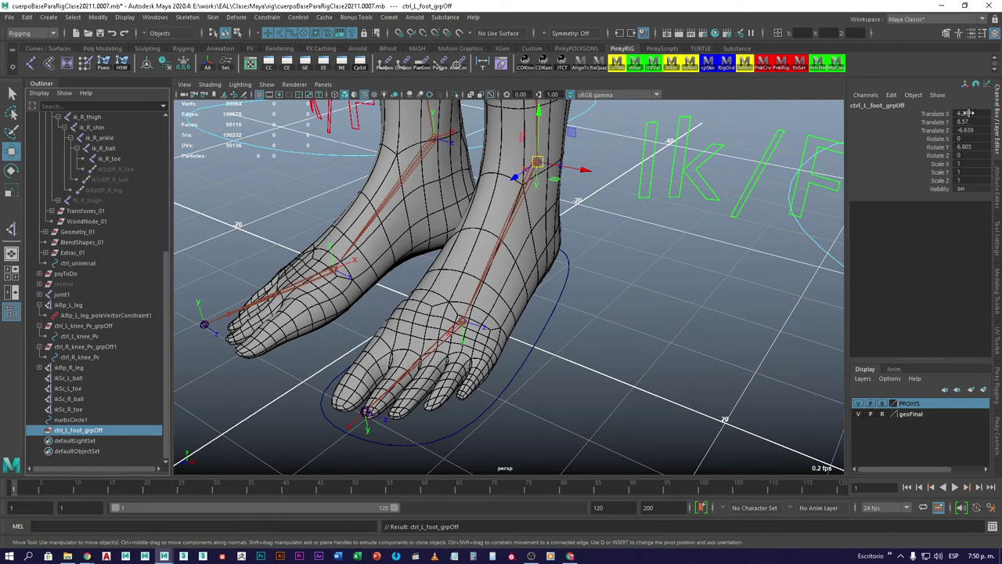
Rename the nurbsCircle1 curve as ctrl_L_foot, reusing the offset group's name without its suffix
{"action": "double_click", "coordinate": [78, 429]}
{"action": "key", "text": "ctrl+c"}
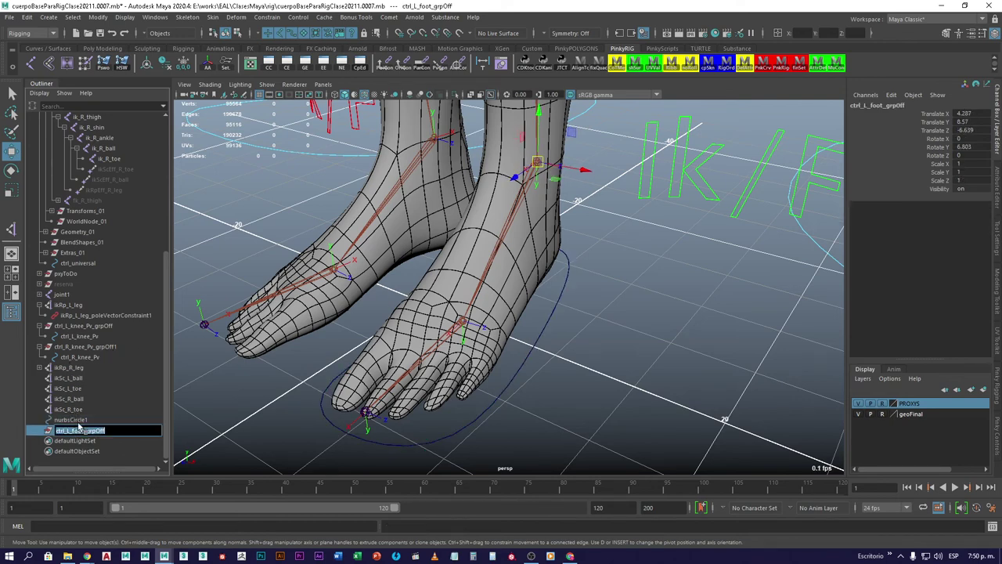
{"action": "left_click", "coordinate": [70, 419]}
{"action": "double_click", "coordinate": [70, 420]}
{"action": "key", "text": "ctrl+v"}
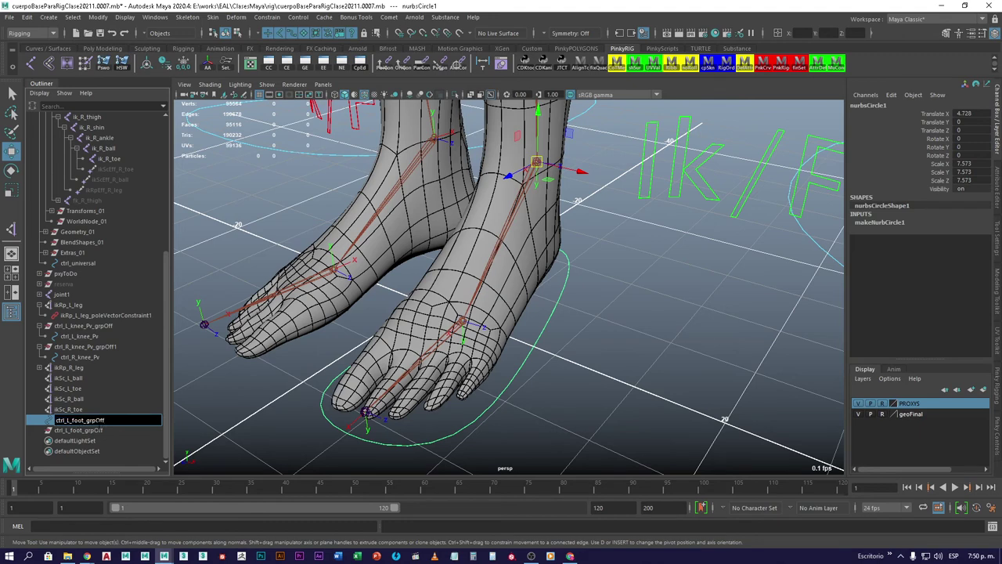
{"action": "key", "text": "BackSpace"}
{"action": "key", "text": "BackSpace"}
{"action": "key", "text": "BackSpace"}
{"action": "key", "text": "Return"}
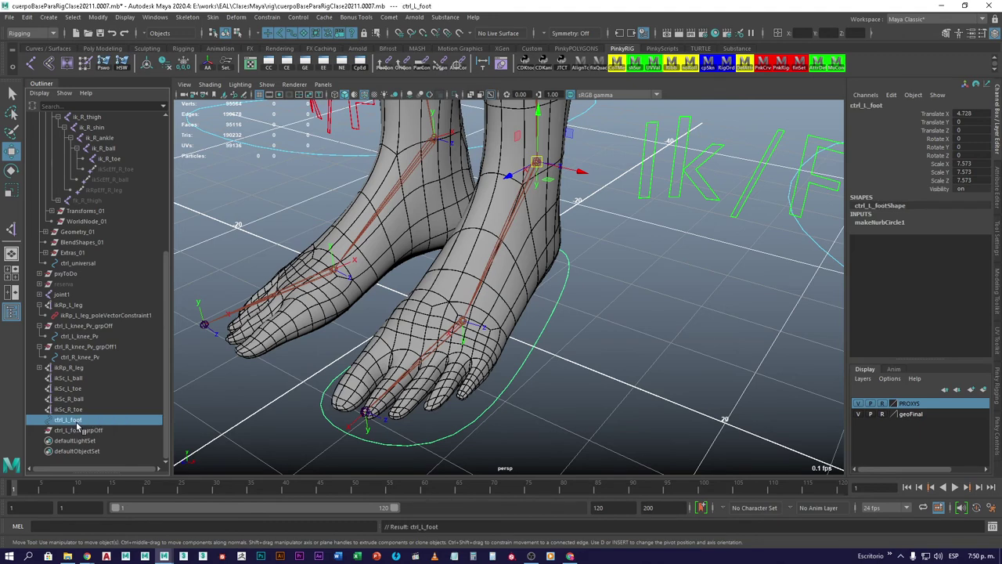
Parent ctrl_L_foot under ctrl_L_foot_grpOff and freeze the curve's transformations
{"action": "mouse_move", "coordinate": [78, 422]}
{"action": "middle_mouse_down"}
{"action": "mouse_move", "coordinate": [89, 438]}
{"action": "mouse_move", "coordinate": [89, 430]}
{"action": "middle_mouse_up"}
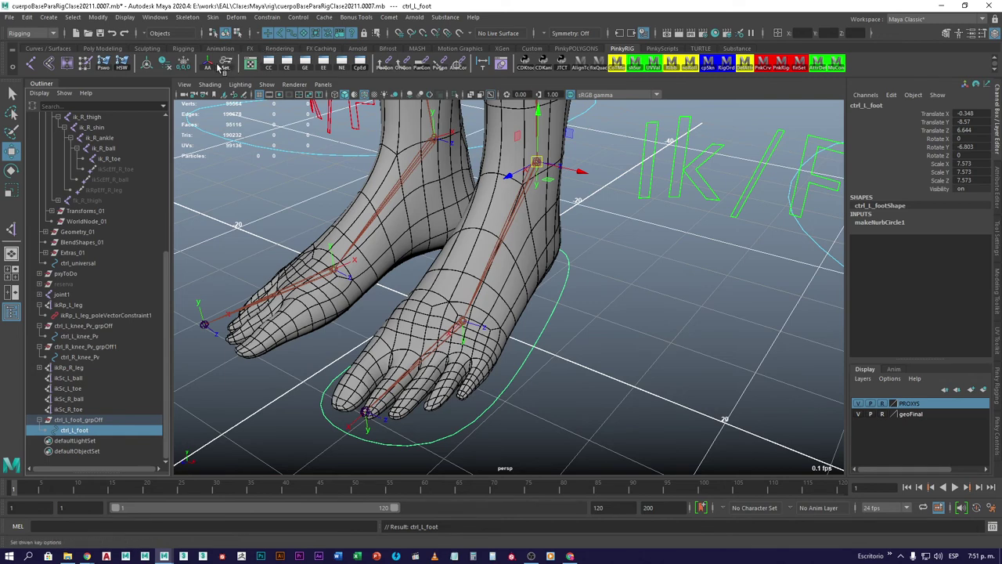
{"action": "left_click", "coordinate": [186, 66]}
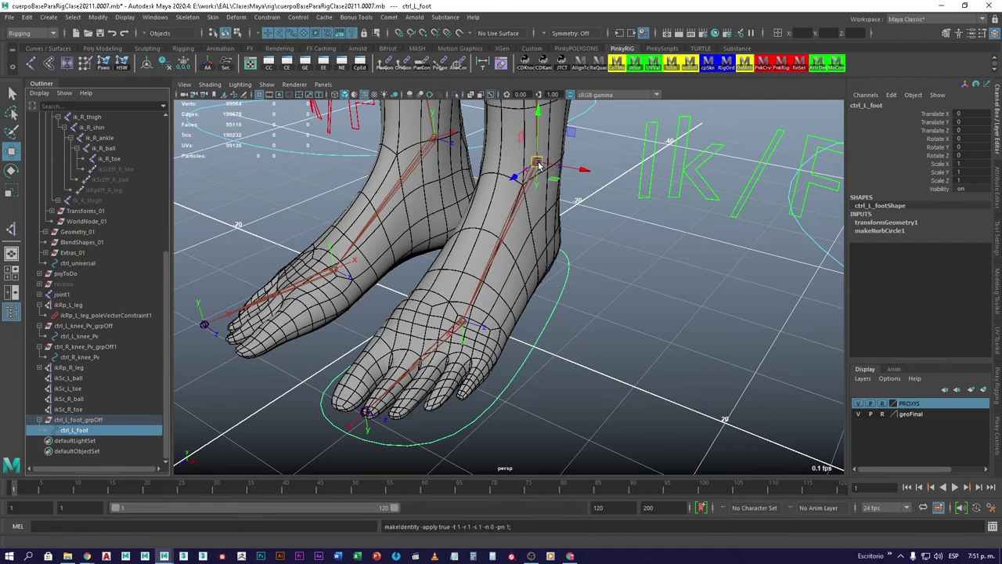
Compare the channel values and axis orientation of ctrl_L_foot and ctrl_L_foot_grpOff around the left foot
{"action": "left_click", "coordinate": [87, 420]}
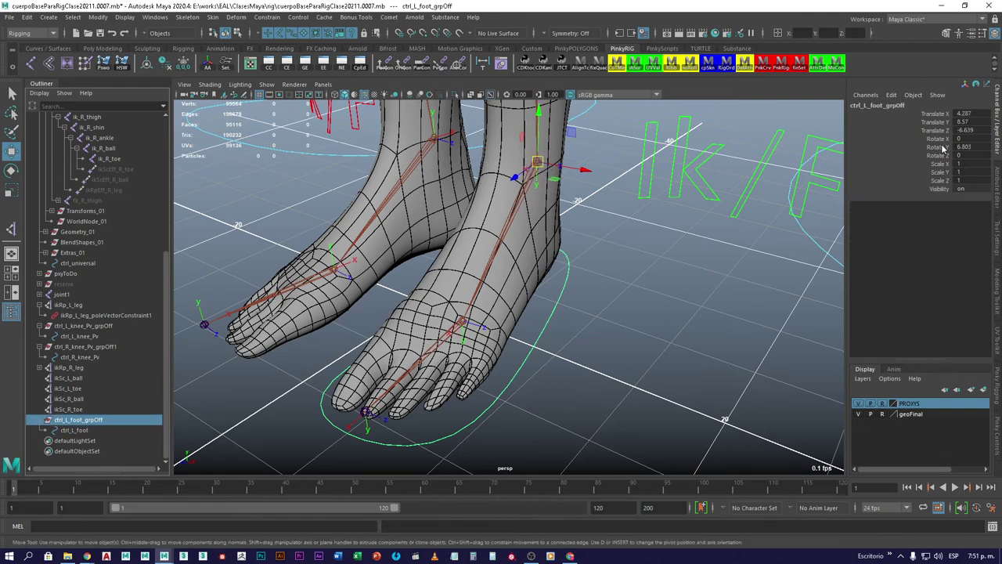
{"action": "left_click", "coordinate": [83, 432]}
{"action": "left_click_drag", "start_coordinate": [375, 368], "coordinate": [448, 360], "text": "alt"}
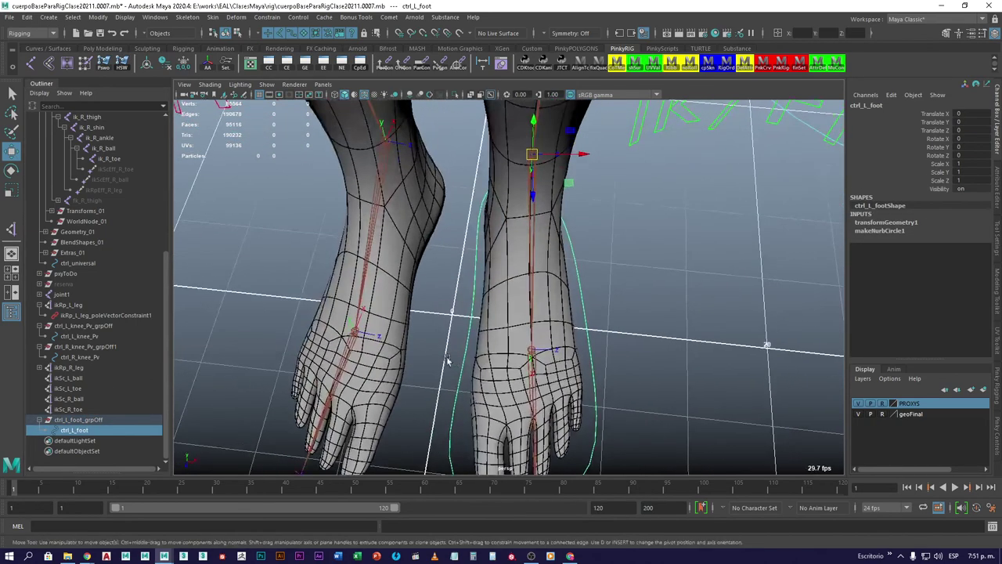
{"action": "key", "text": "space"}
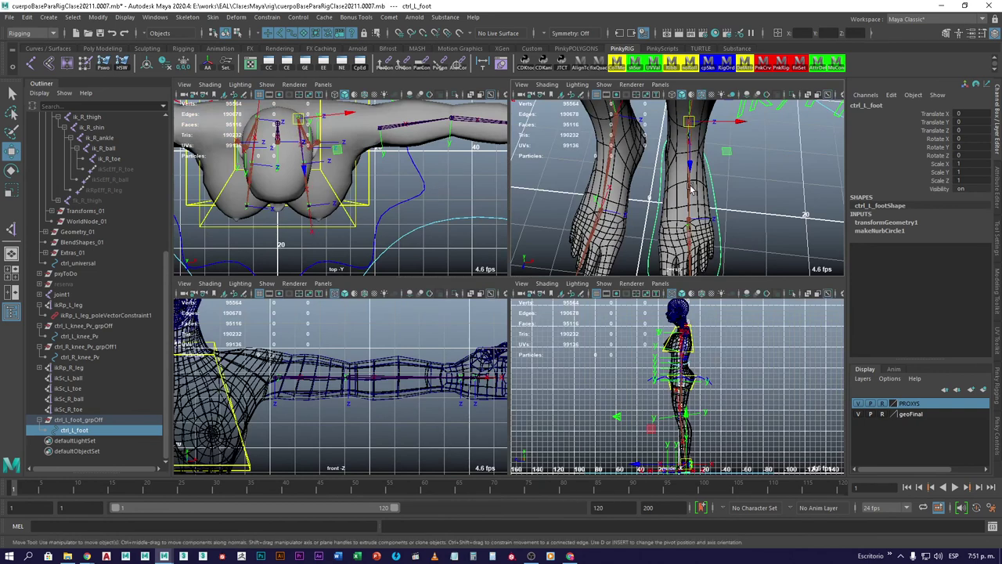
{"action": "key", "text": "space"}
{"action": "left_click_drag", "start_coordinate": [616, 284], "coordinate": [571, 228], "text": "alt"}
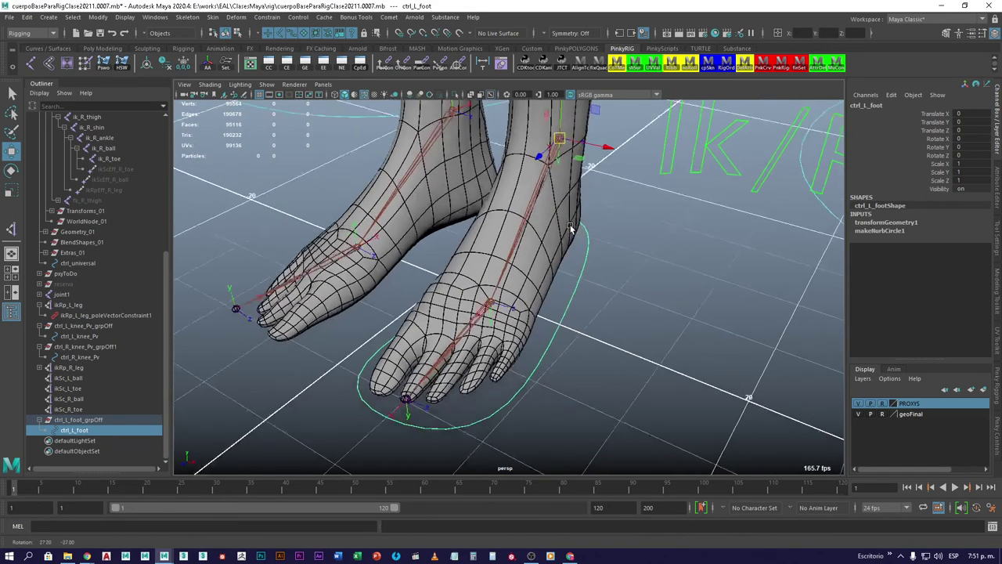
{"action": "left_click", "coordinate": [91, 421]}
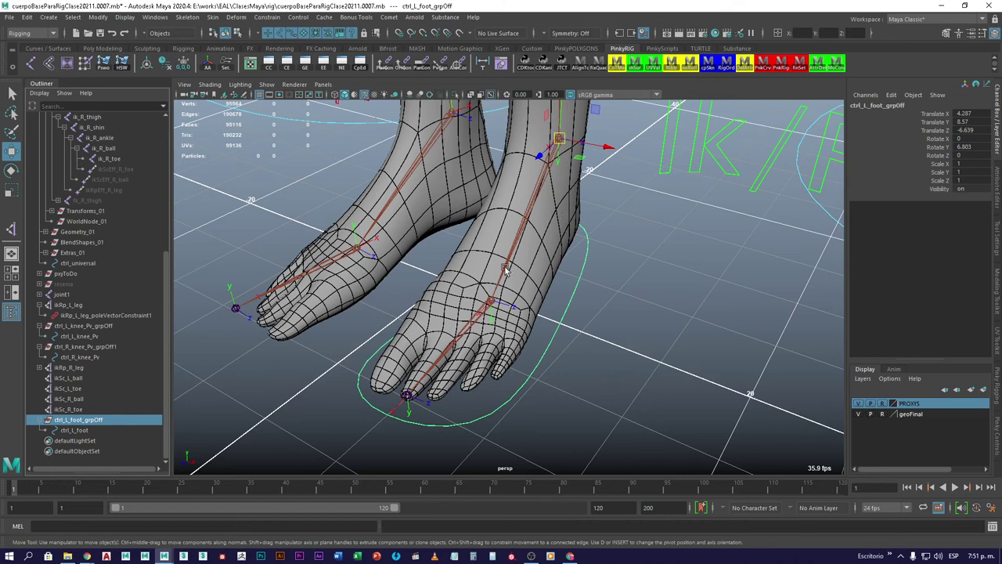
{"action": "left_click_drag", "start_coordinate": [429, 225], "coordinate": [363, 167], "text": "alt"}
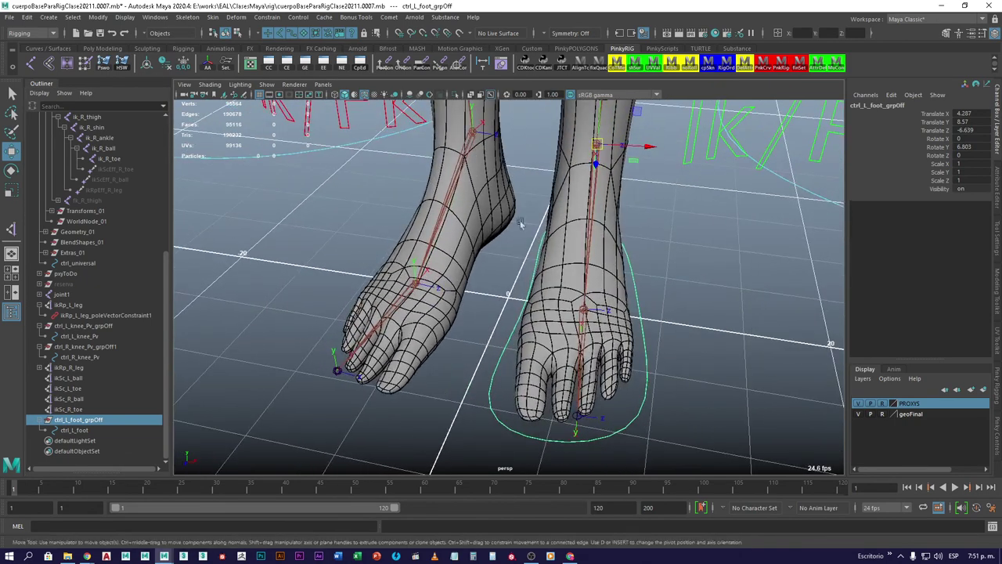
Duplicate the ctrl_L_foot curve and unparent the copy from the offset group
{"action": "left_click", "coordinate": [80, 431]}
{"action": "key", "text": "ctrl+d"}
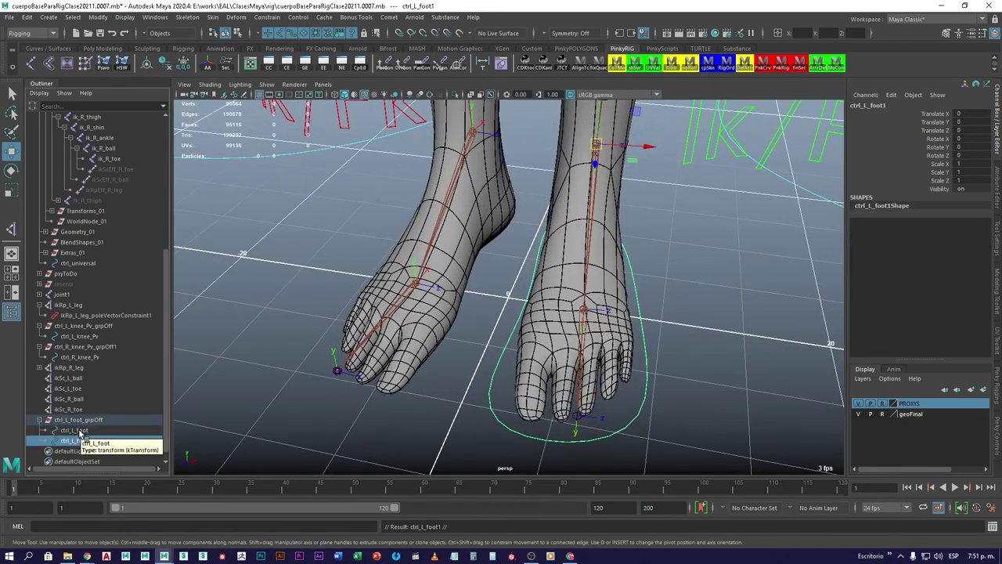
{"action": "key", "text": "shift+p"}
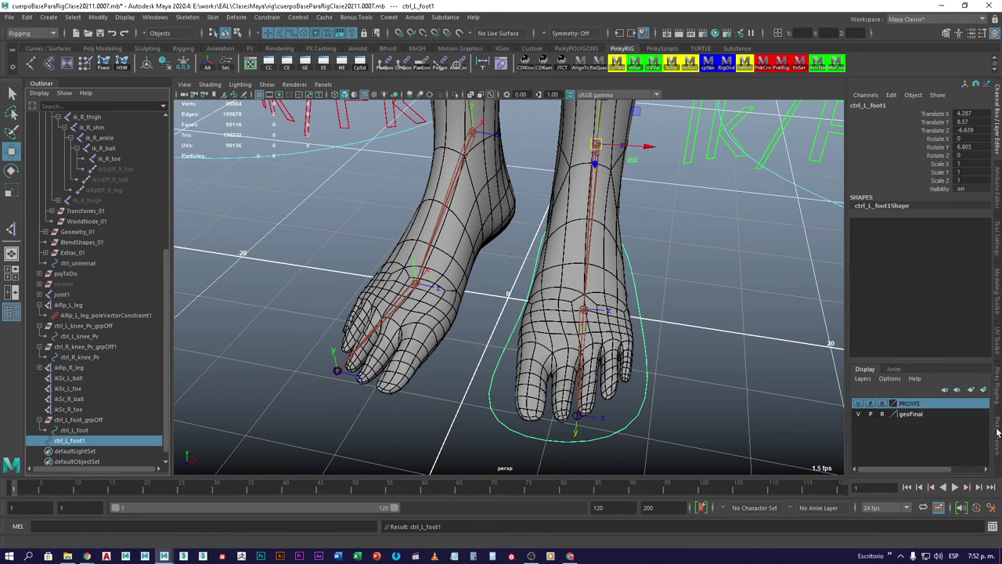
Create a duplicate of ctrl_L_foot1 with the Duplicate Obj(s) utility, replacing _L_ with _R_ in its name
{"action": "left_click", "coordinate": [995, 403]}
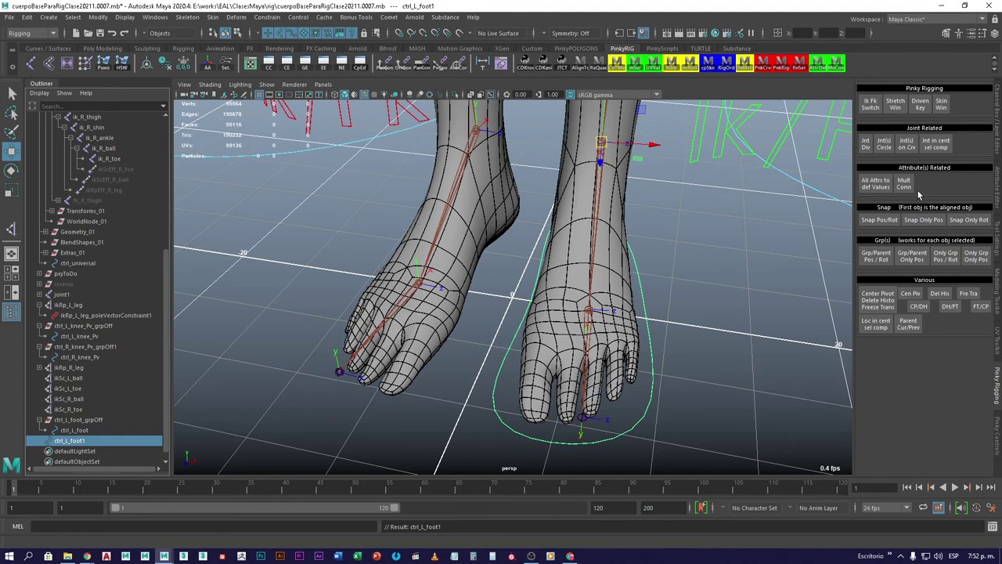
{"action": "left_click", "coordinate": [997, 416]}
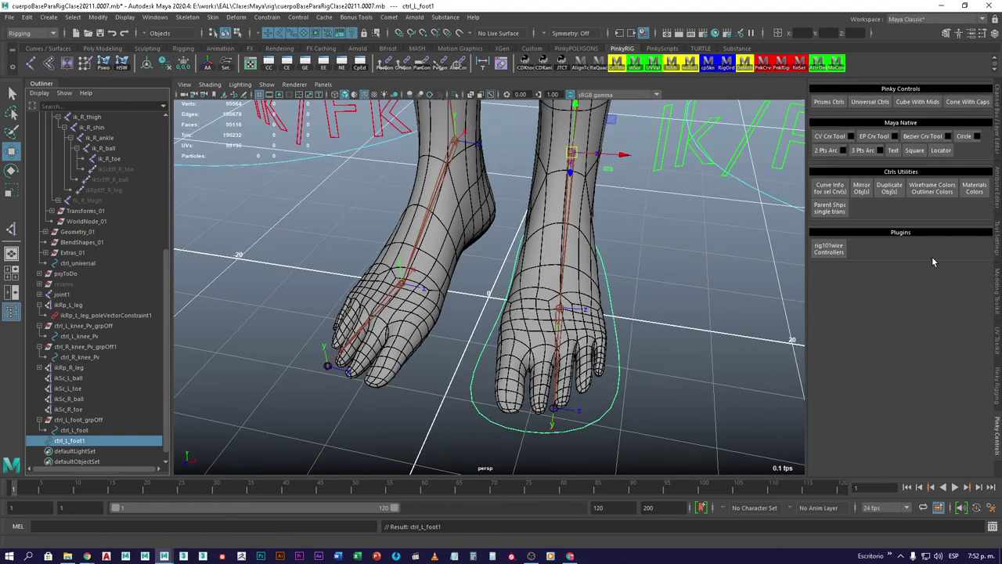
{"action": "left_click", "coordinate": [890, 188]}
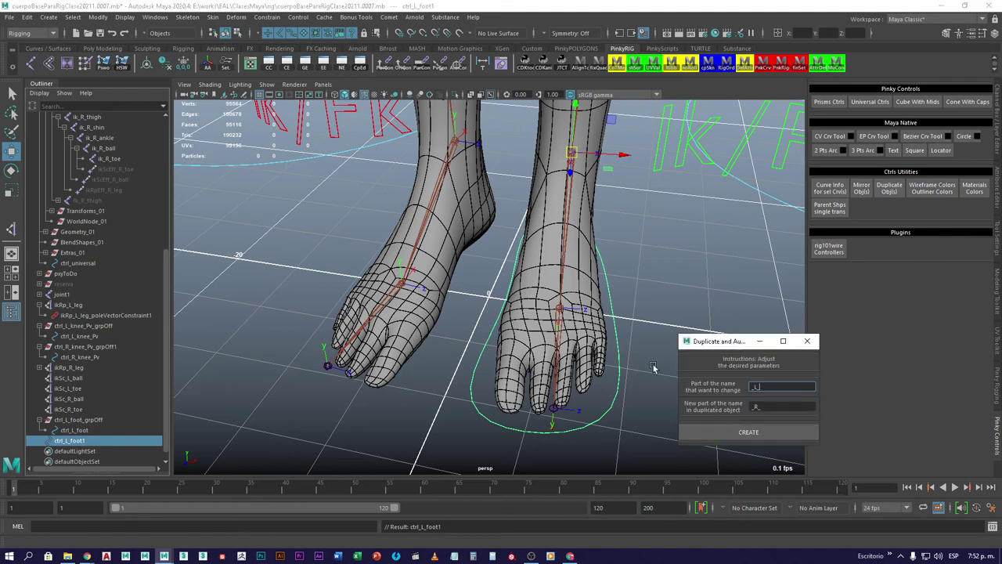
{"action": "left_click", "coordinate": [773, 437]}
{"action": "left_click", "coordinate": [808, 340]}
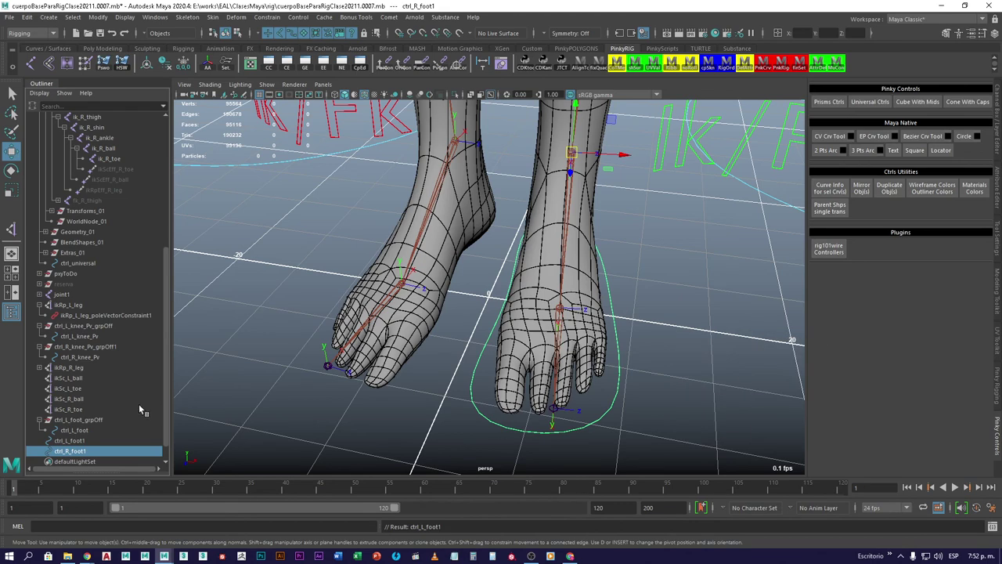
Compare the channels of ctrl_L_foot1 and ctrl_R_foot1, and delete the ctrl_R_foot1 curve
{"action": "scroll", "coordinate": [139, 403], "scroll_direction": "down", "scroll_amount": 1}
{"action": "left_click", "coordinate": [78, 419]}
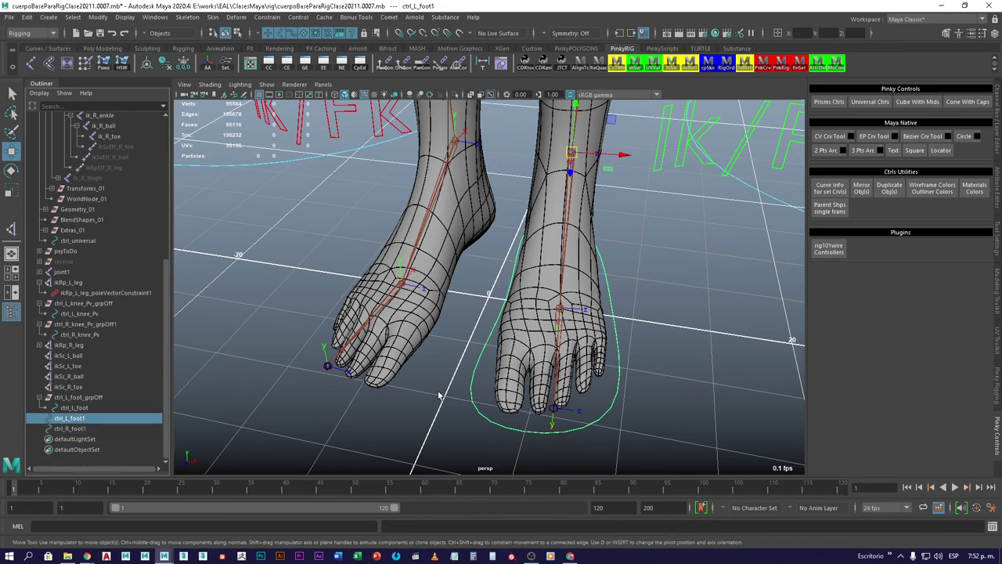
{"action": "left_click_drag", "start_coordinate": [440, 396], "coordinate": [467, 400], "text": "alt"}
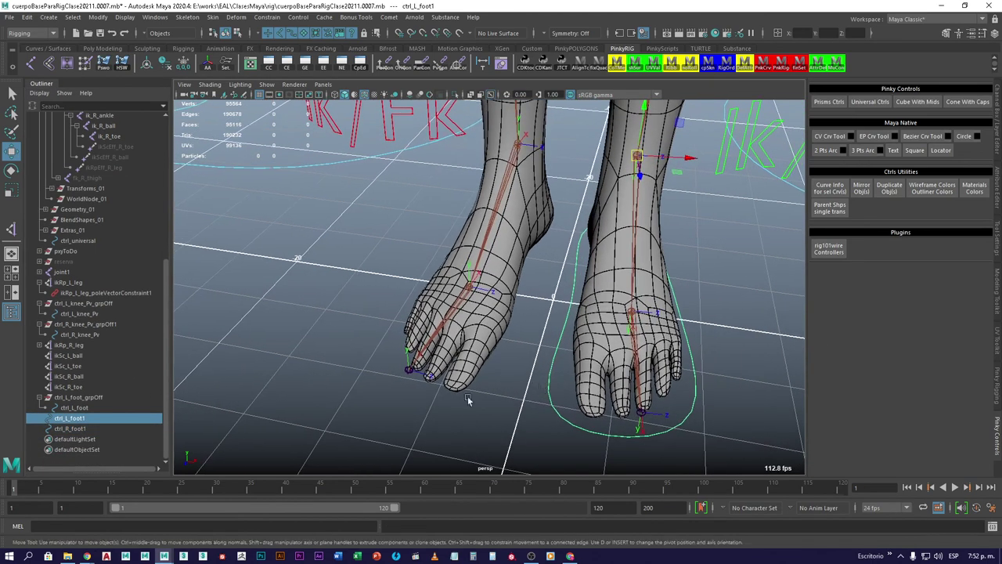
{"action": "left_click", "coordinate": [83, 429]}
{"action": "left_click", "coordinate": [83, 420]}
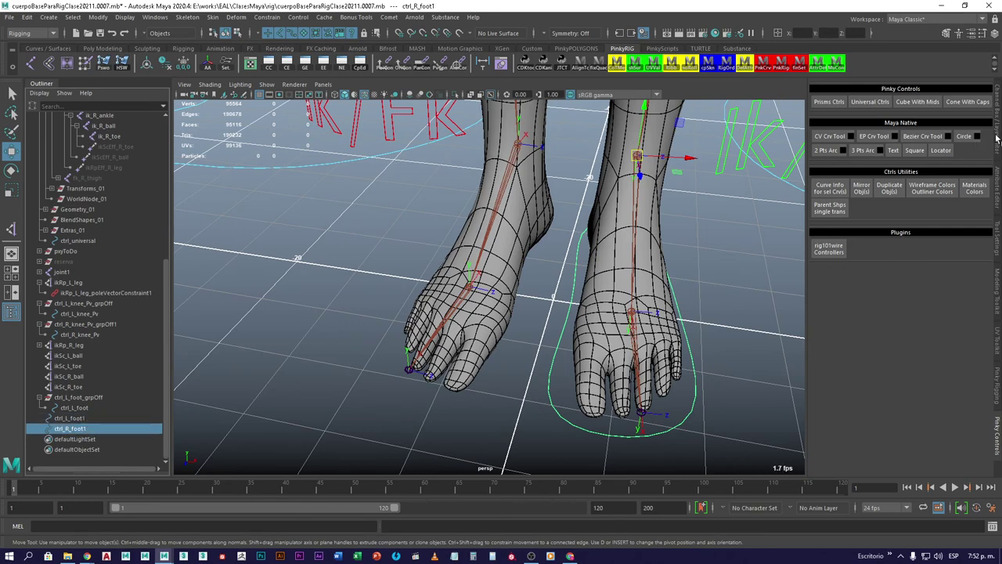
{"action": "left_click", "coordinate": [997, 137]}
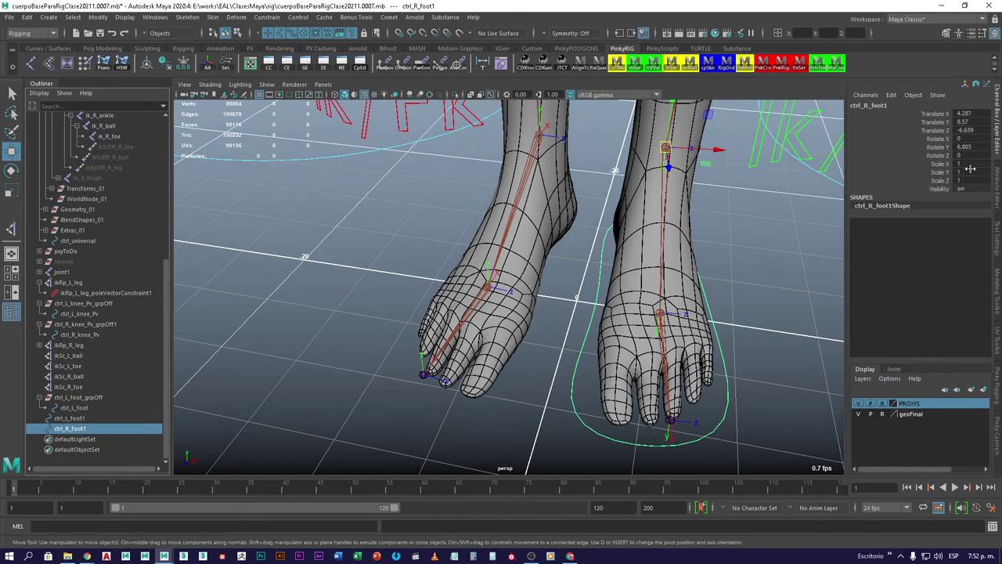
{"action": "left_click", "coordinate": [79, 429]}
{"action": "left_click", "coordinate": [81, 421]}
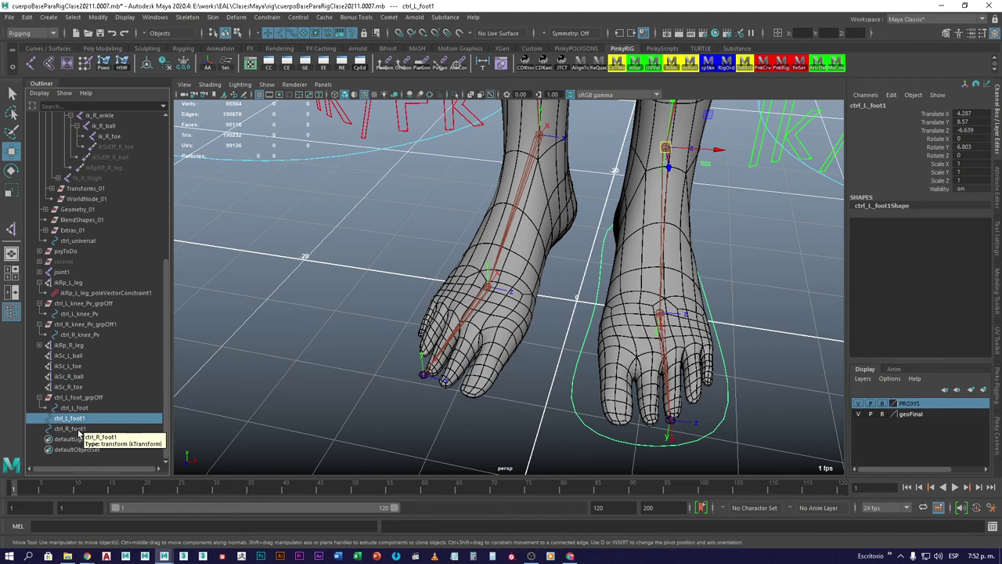
{"action": "left_click", "coordinate": [79, 429]}
{"action": "key", "text": "Delete"}
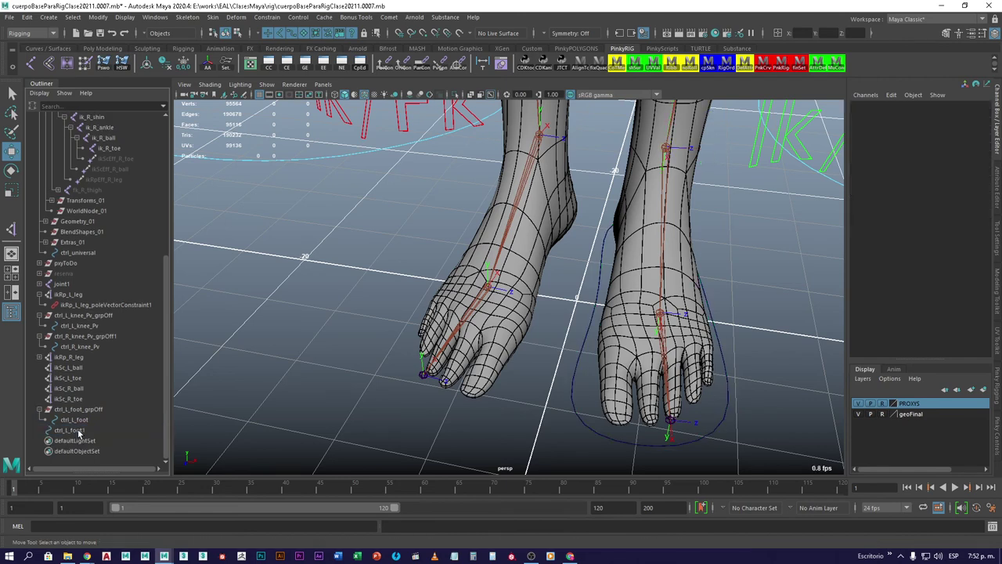
Mirror ctrl_L_foot1 onto the right foot by grouping it, setting the group's Scale X to -1 and ungrouping it
{"action": "left_click", "coordinate": [79, 430]}
{"action": "middle_click_drag", "start_coordinate": [464, 387], "coordinate": [405, 356], "text": "alt"}
{"action": "key", "text": "ctrl+g"}
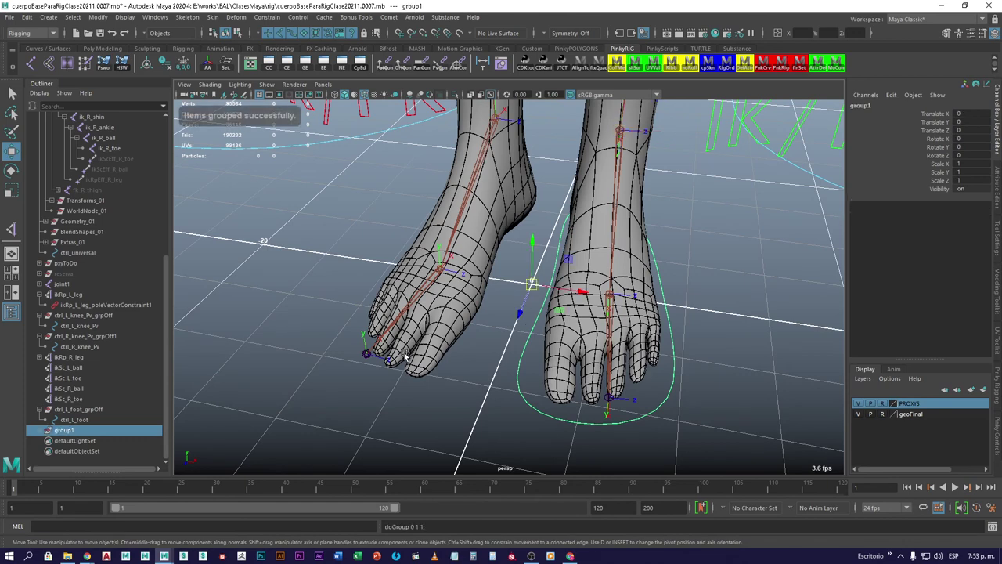
{"action": "double_click", "coordinate": [971, 165]}
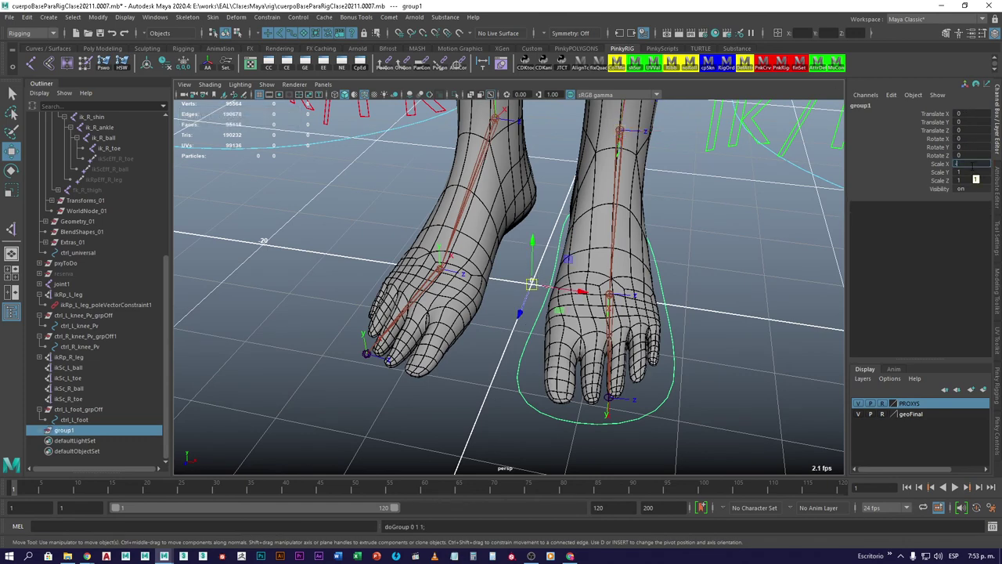
{"action": "type", "text": "-1"}
{"action": "key", "text": "Return"}
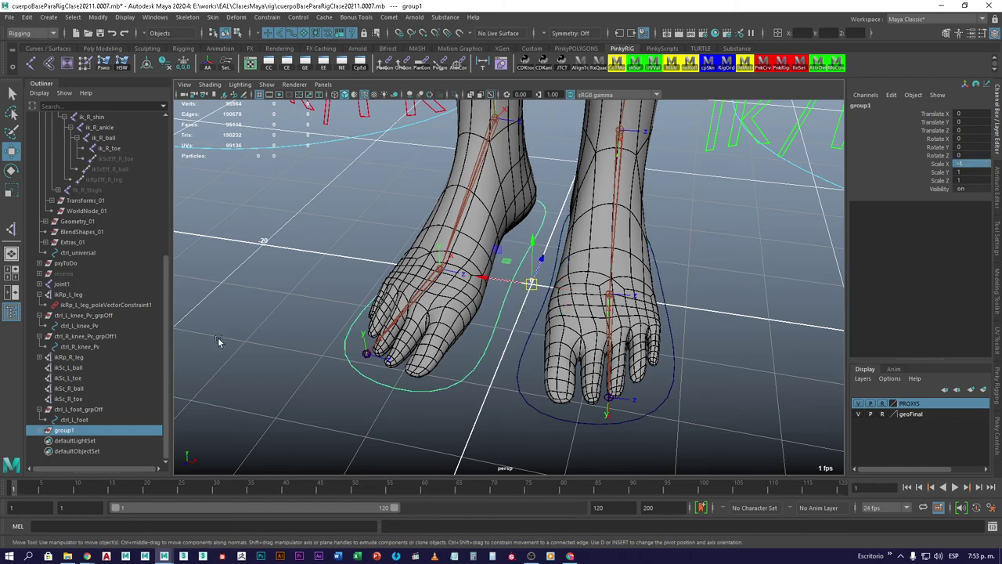
{"action": "left_click", "coordinate": [27, 16]}
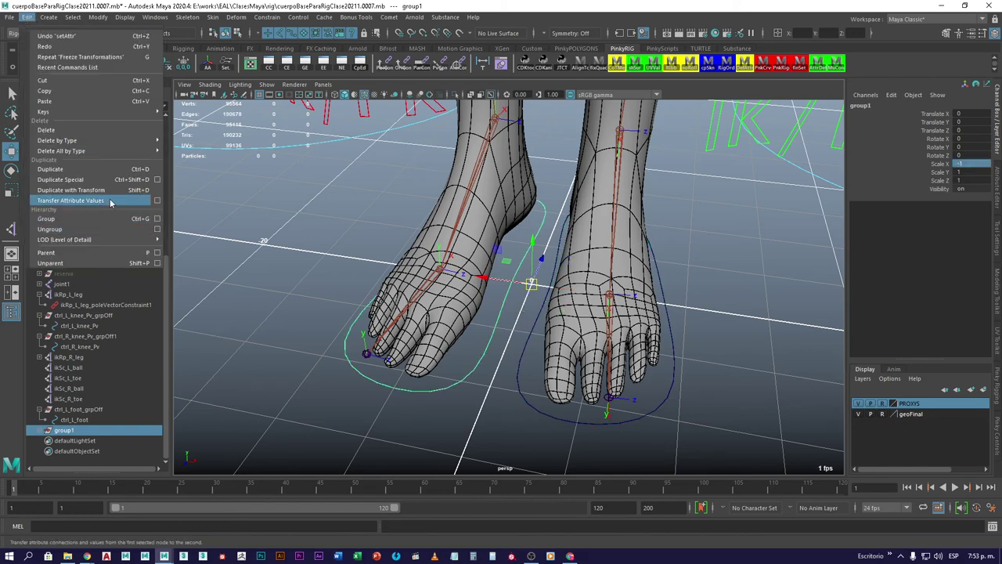
{"action": "left_click", "coordinate": [118, 229]}
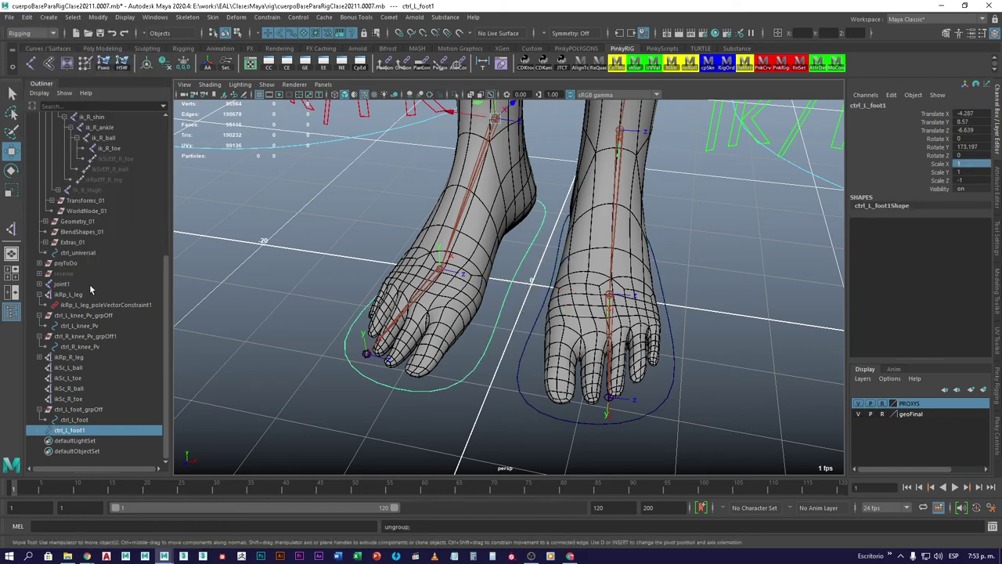
Rename the mirrored foot curve as ctrl_R_foot
{"action": "double_click", "coordinate": [84, 431]}
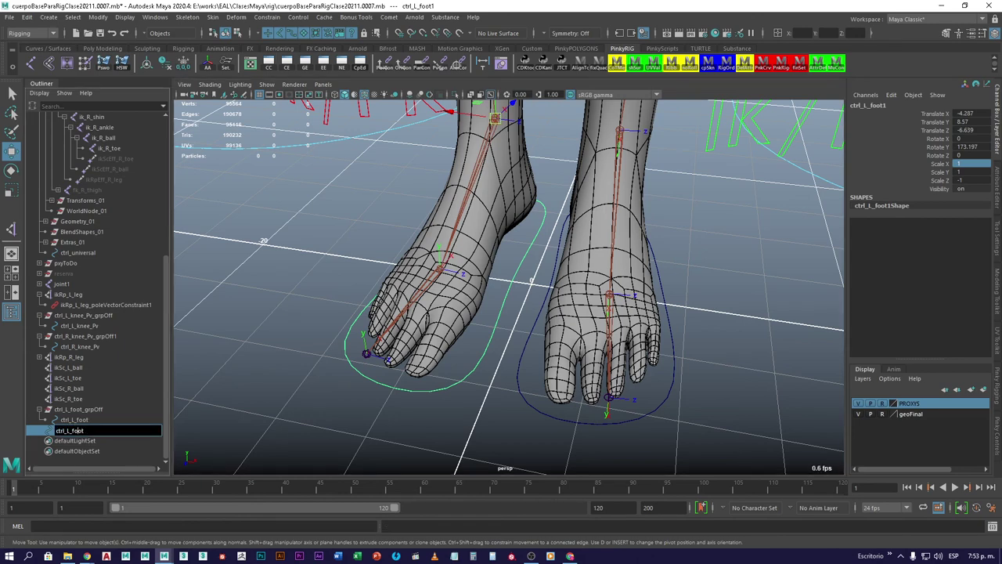
{"action": "type", "text": "R"}
{"action": "key", "text": "Return"}
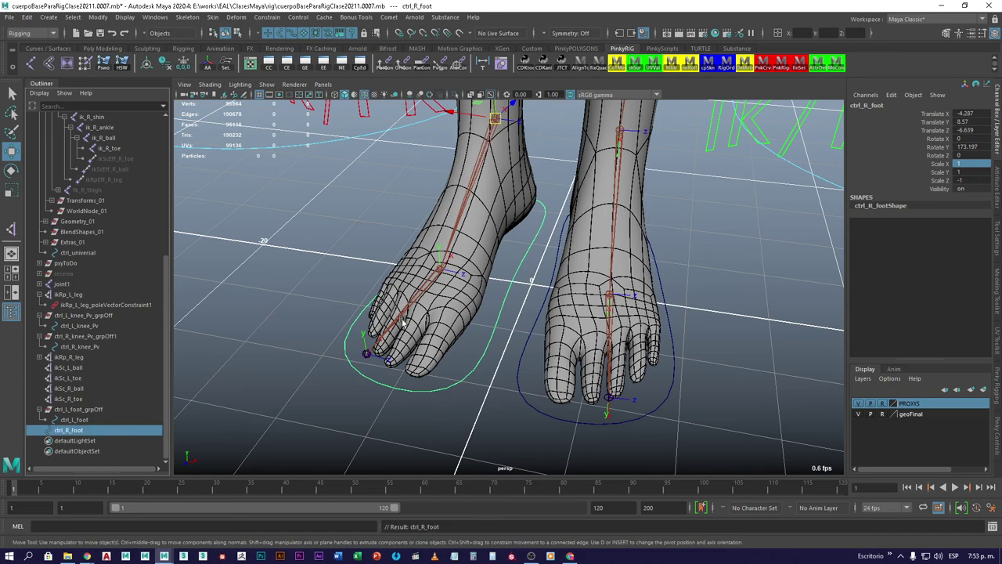
{"action": "right_click_drag", "start_coordinate": [490, 203], "coordinate": [532, 227], "text": "alt"}
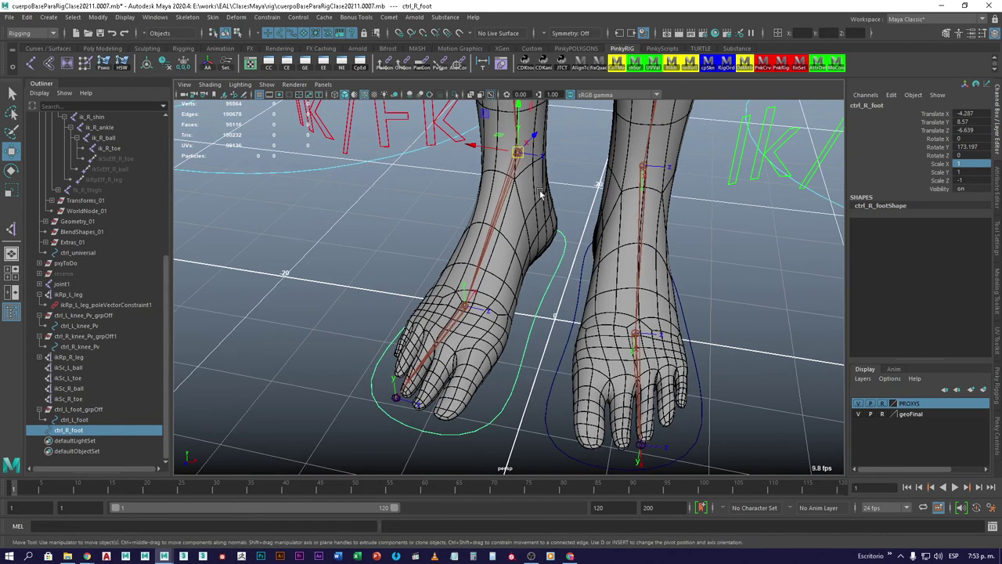
Create an empty group with nothing selected and snap it onto the right ankle joint
{"action": "left_click", "coordinate": [208, 401]}
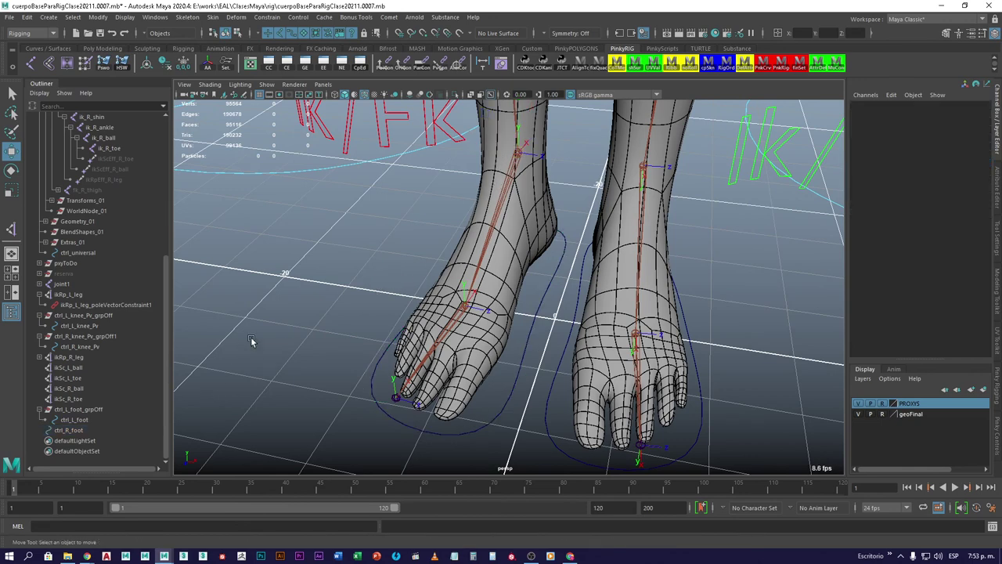
{"action": "key", "text": "ctrl+g"}
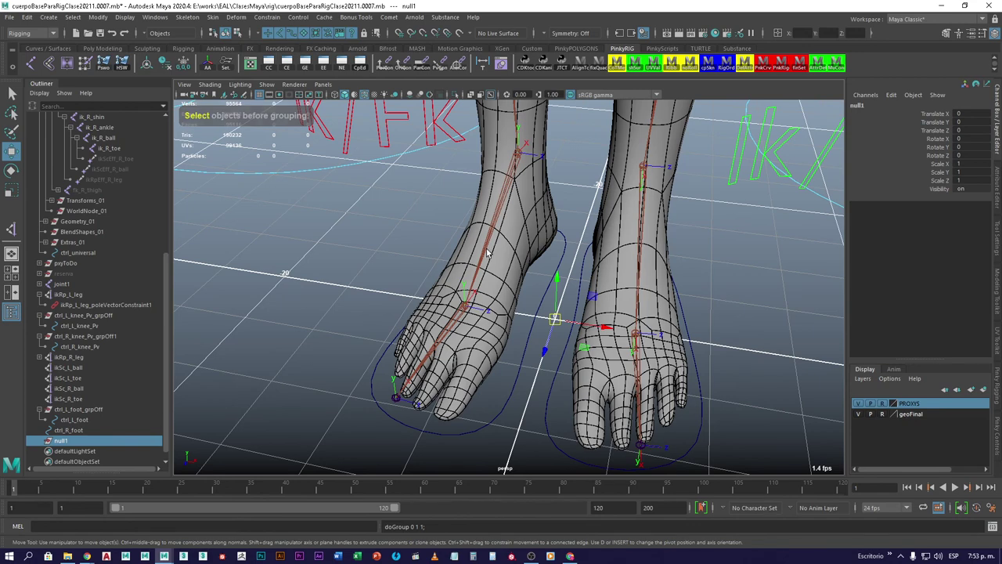
{"action": "key", "text": "v"}
{"action": "left_click_drag", "start_coordinate": [553, 319], "coordinate": [511, 150]}
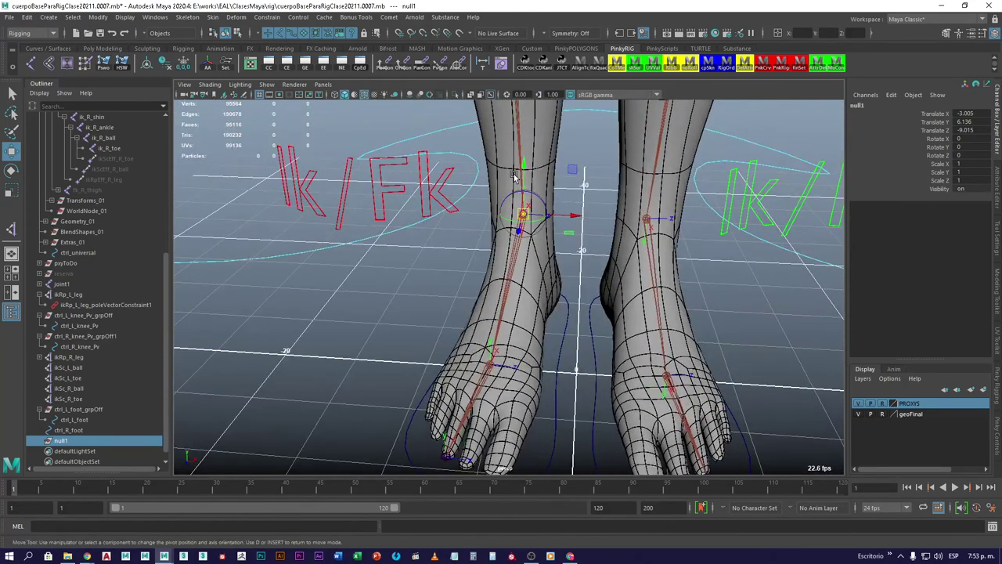
{"action": "key", "text": "d"}
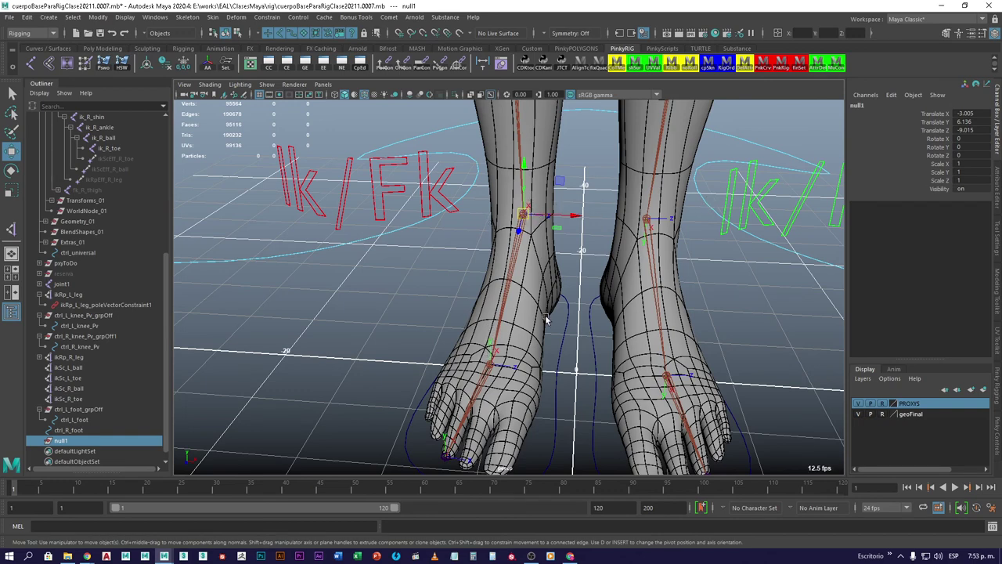
{"action": "middle_click_drag", "start_coordinate": [518, 342], "coordinate": [524, 302], "text": "alt"}
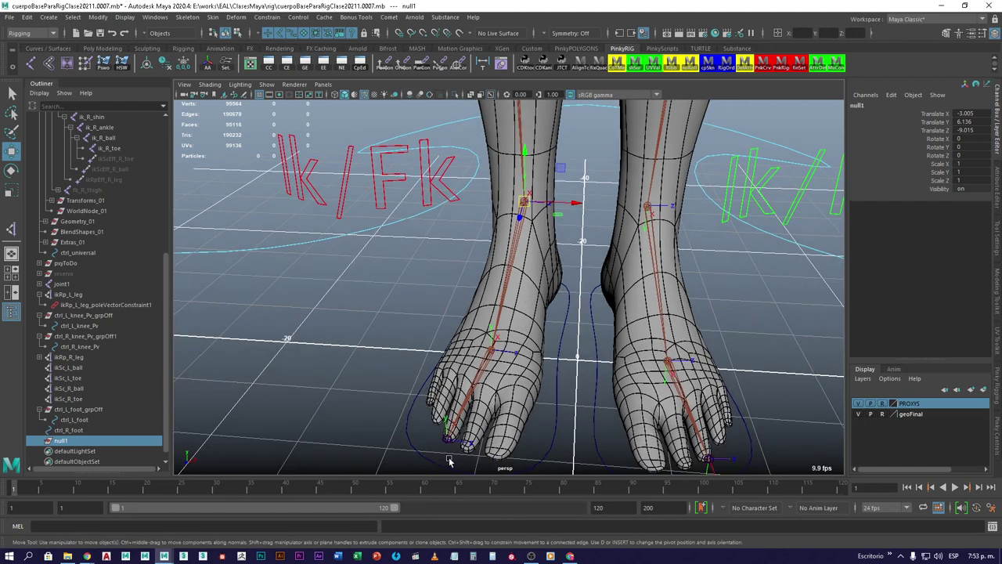
Aim-constrain null1 to ik_R_toe without maintained offset, using aim vector 0, 0, 1, up vector 0, 1, 0 and only the Y axis
{"action": "left_click", "coordinate": [109, 149]}
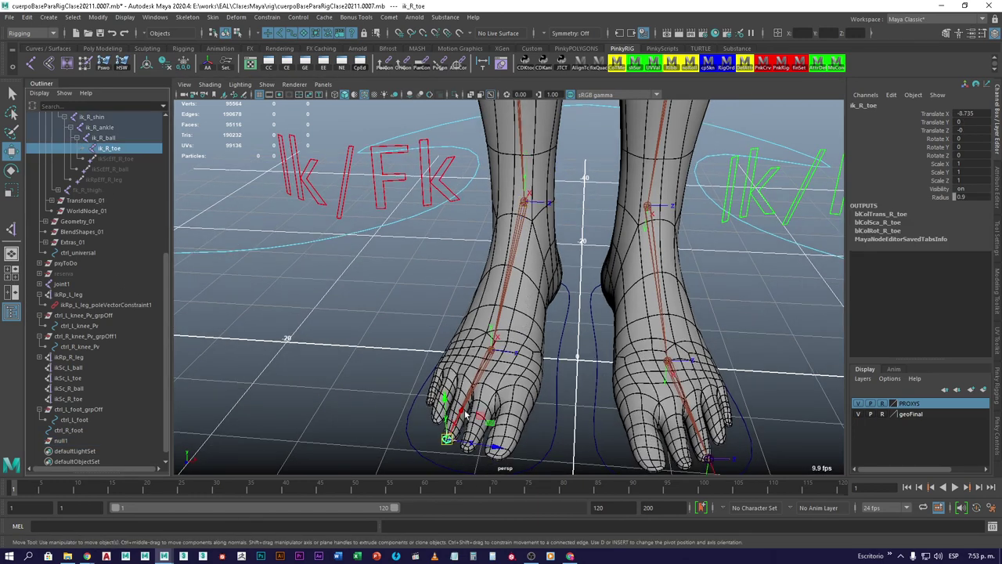
{"action": "left_click", "coordinate": [61, 440], "text": "ctrl"}
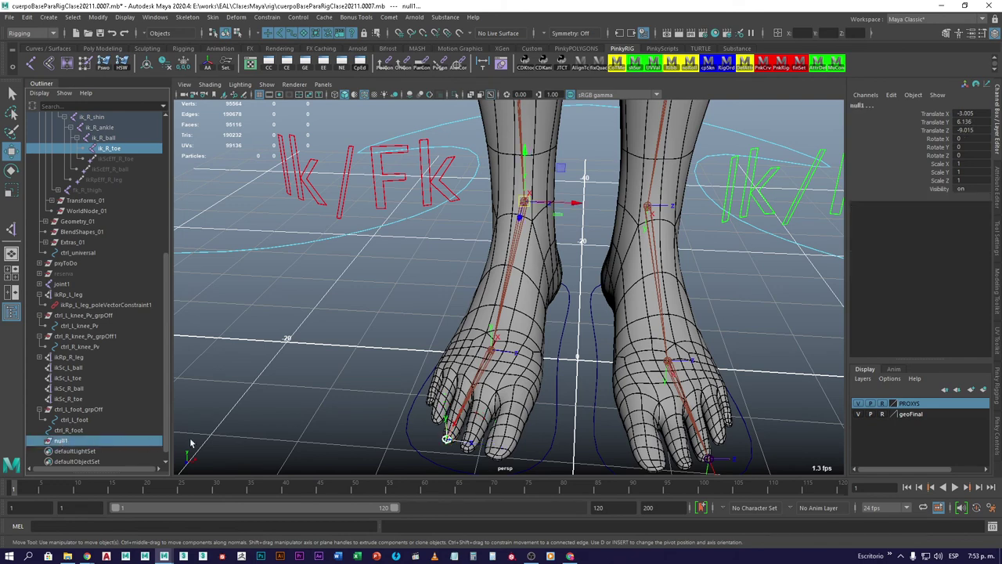
{"action": "left_click", "coordinate": [266, 16]}
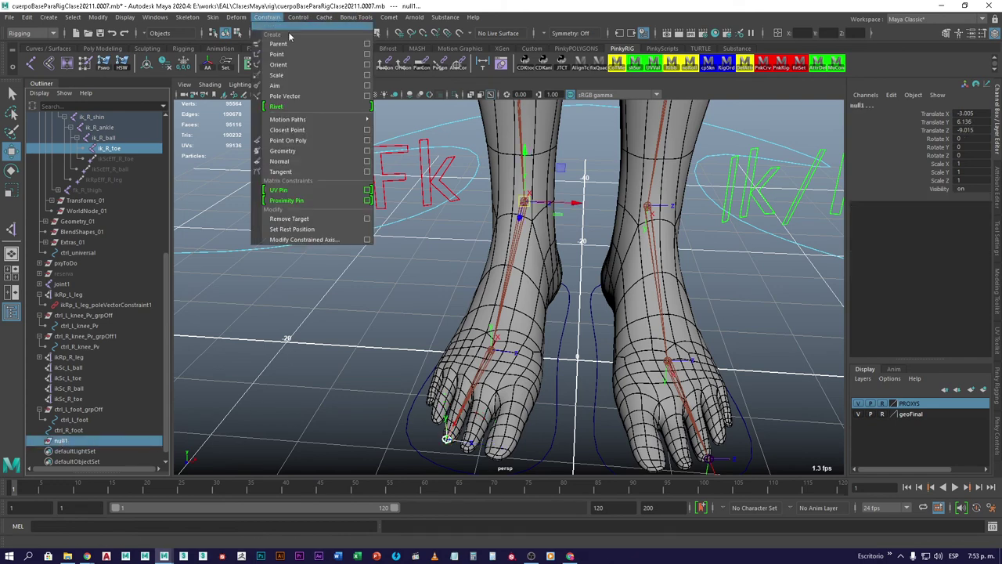
{"action": "left_click", "coordinate": [366, 86]}
{"action": "left_click_drag", "start_coordinate": [502, 220], "coordinate": [458, 323], "text": "alt"}
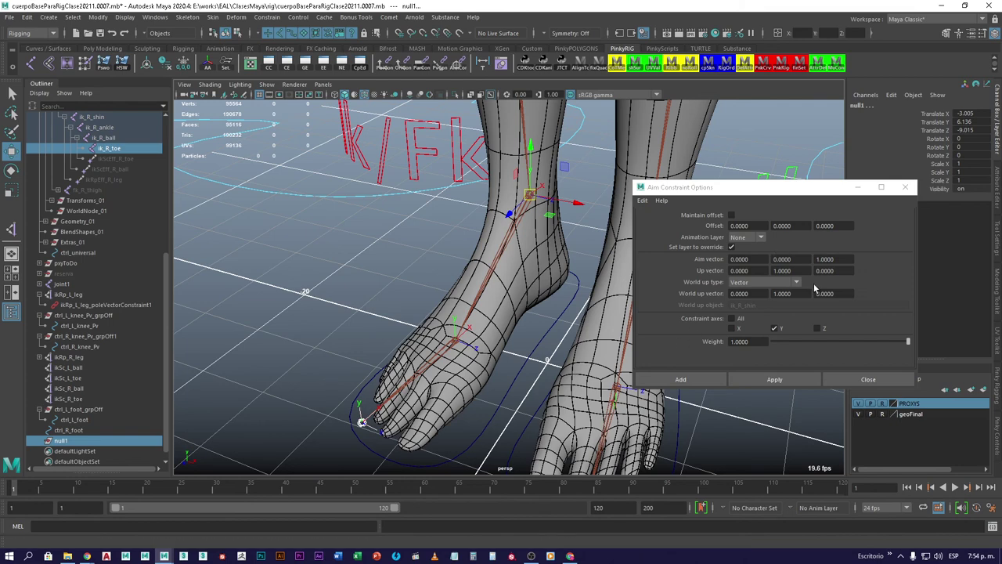
{"action": "double_click", "coordinate": [824, 259]}
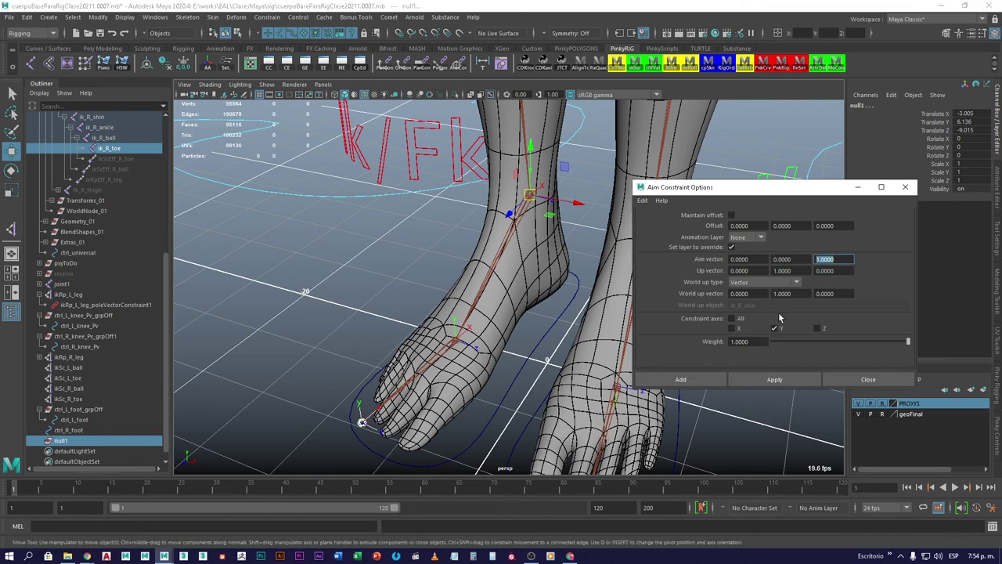
{"action": "left_click", "coordinate": [785, 380]}
{"action": "left_click", "coordinate": [787, 383]}
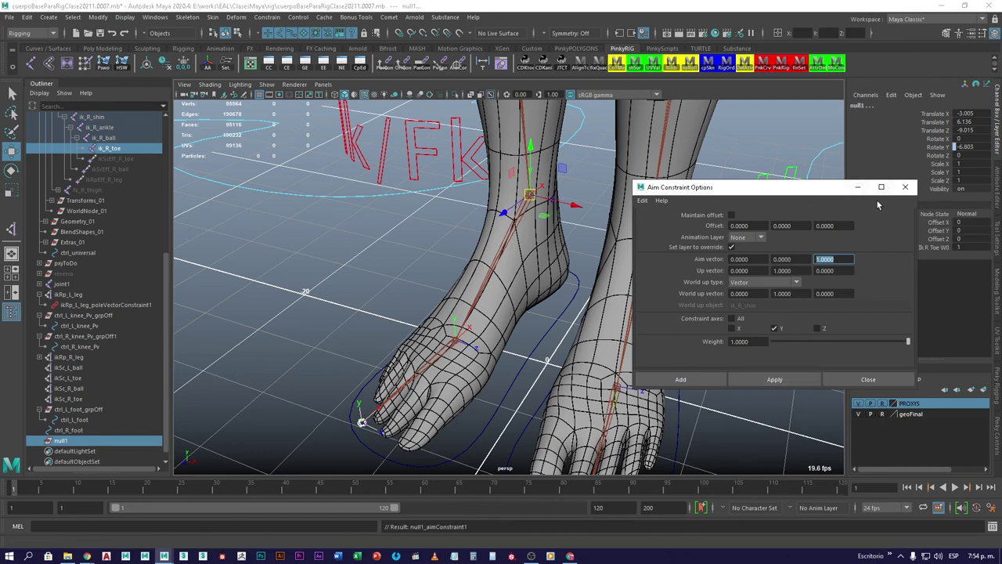
{"action": "left_click", "coordinate": [905, 186]}
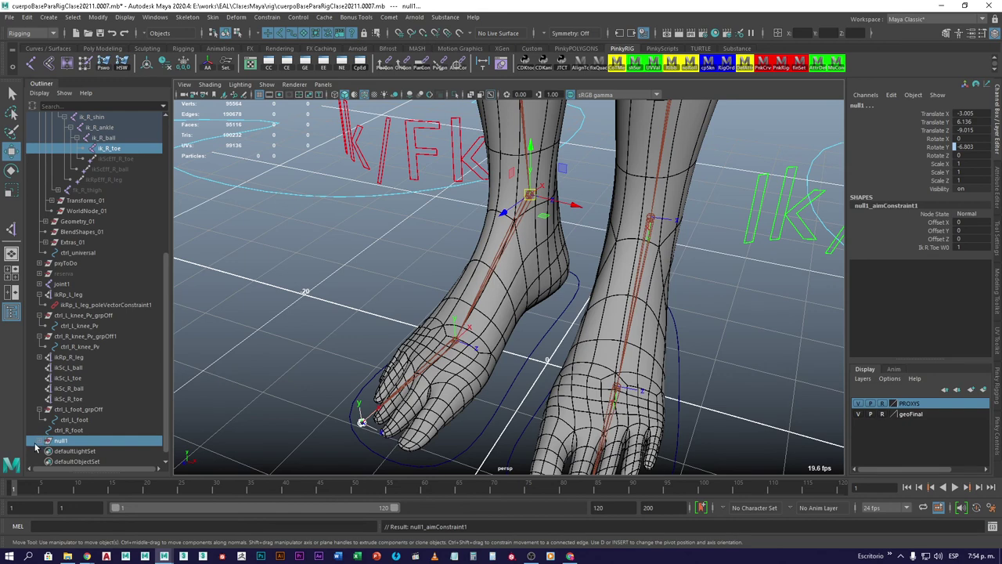
Delete the aim constraint under null1
{"action": "left_click", "coordinate": [39, 440]}
{"action": "left_click", "coordinate": [76, 454]}
{"action": "key", "text": "Delete"}
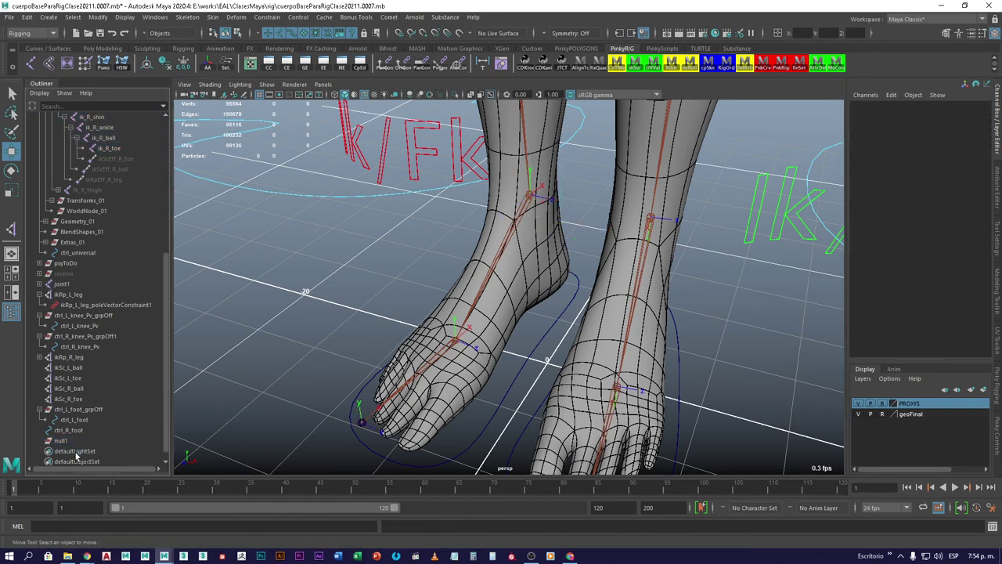
Rename null1 as ctrl_R_foot_grpOff, reusing the left offset group's name with R in place of L
{"action": "left_click", "coordinate": [95, 411]}
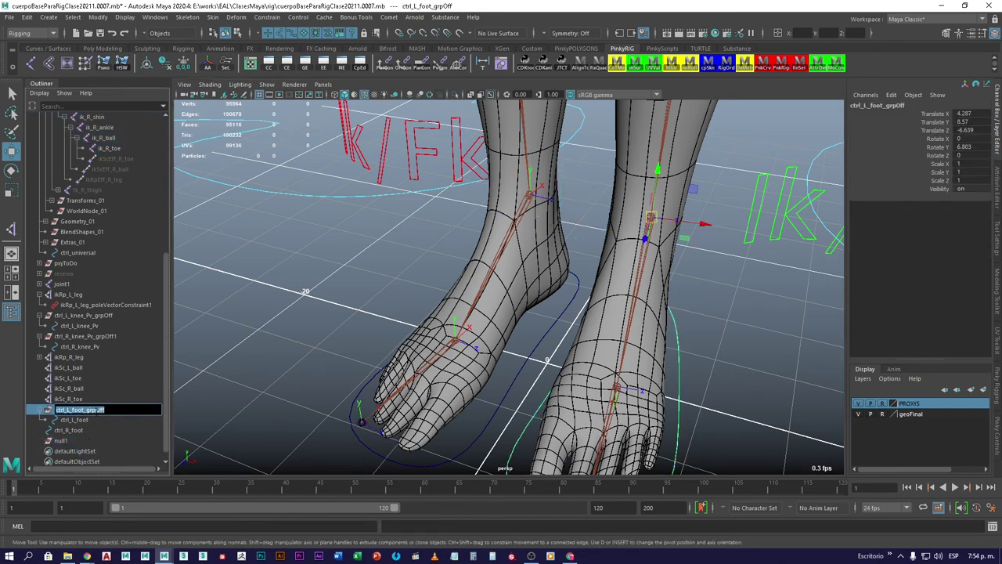
{"action": "double_click", "coordinate": [60, 441]}
{"action": "type", "text": "ctrl_L_foot_grpOff"}
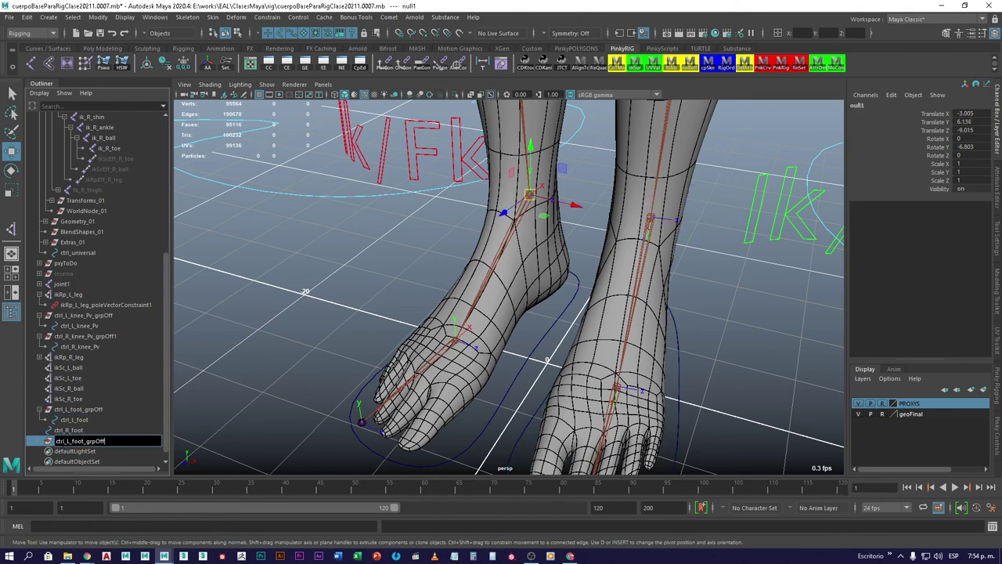
{"action": "type", "text": "R"}
{"action": "key", "text": "Return"}
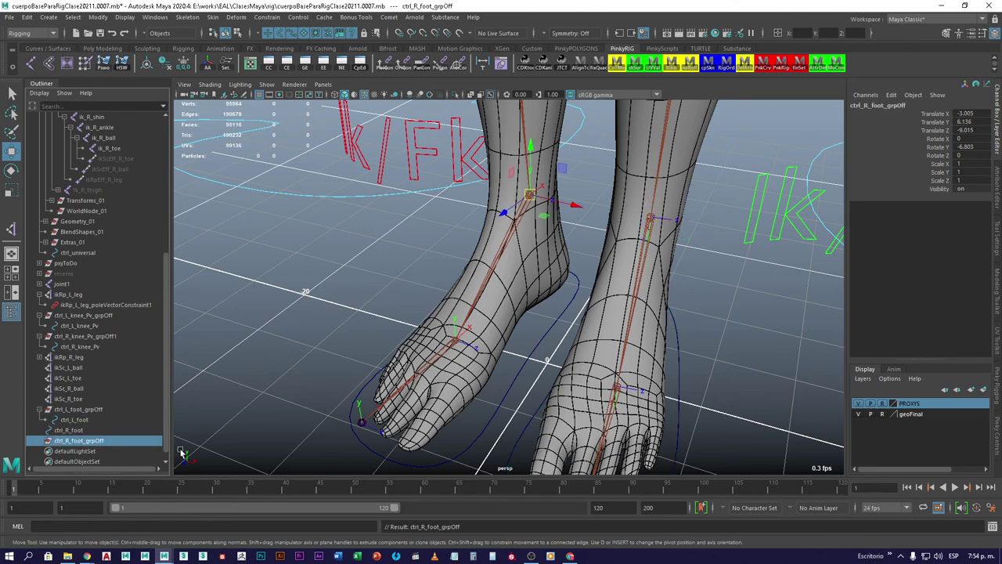
Compare the translate and rotate channels of ctrl_L_foot_grpOff and ctrl_R_foot_grpOff
{"action": "left_click", "coordinate": [85, 410]}
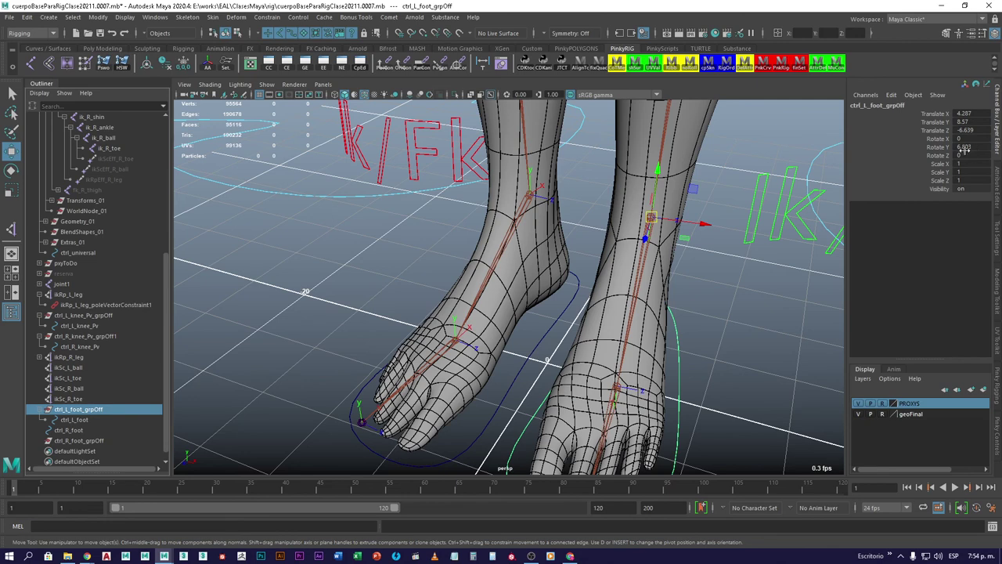
{"action": "left_click", "coordinate": [79, 441]}
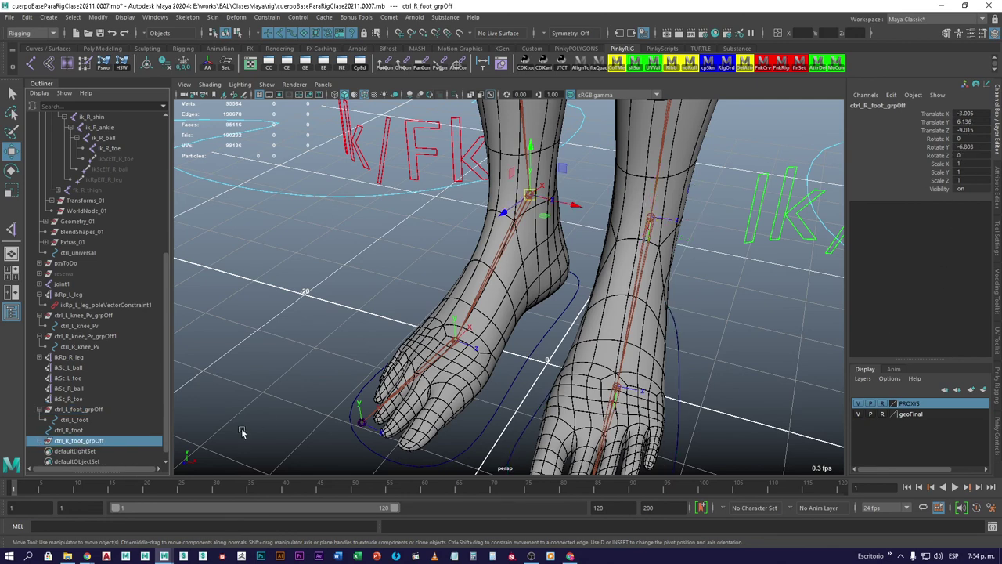
{"action": "left_click", "coordinate": [92, 409]}
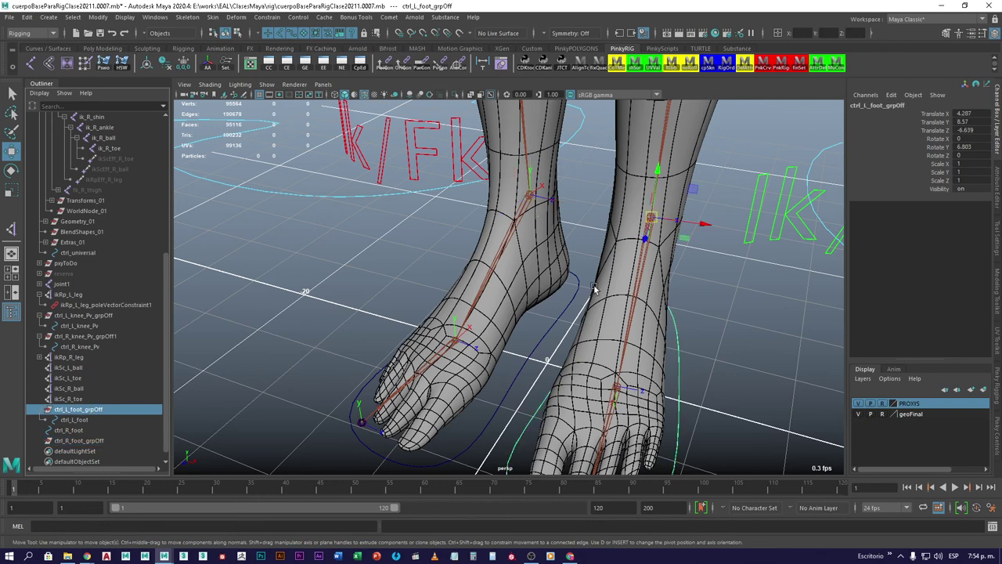
{"action": "left_click", "coordinate": [92, 441]}
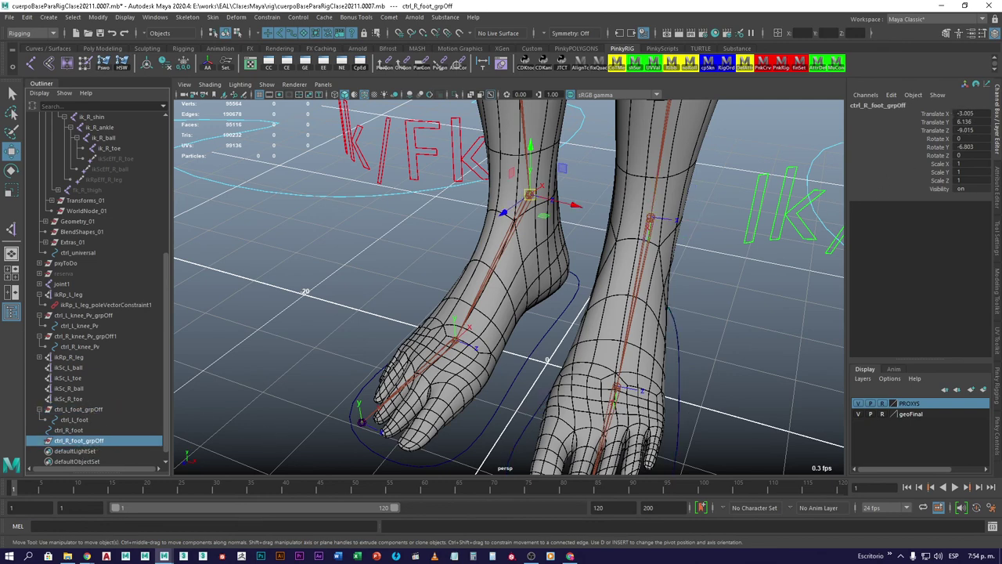
{"action": "left_click", "coordinate": [68, 413]}
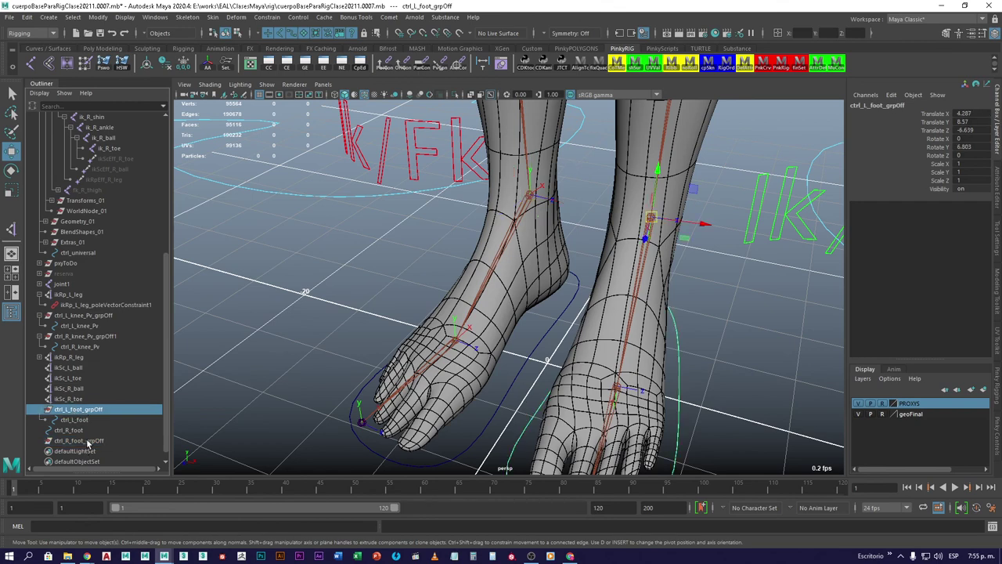
{"action": "left_click", "coordinate": [88, 441]}
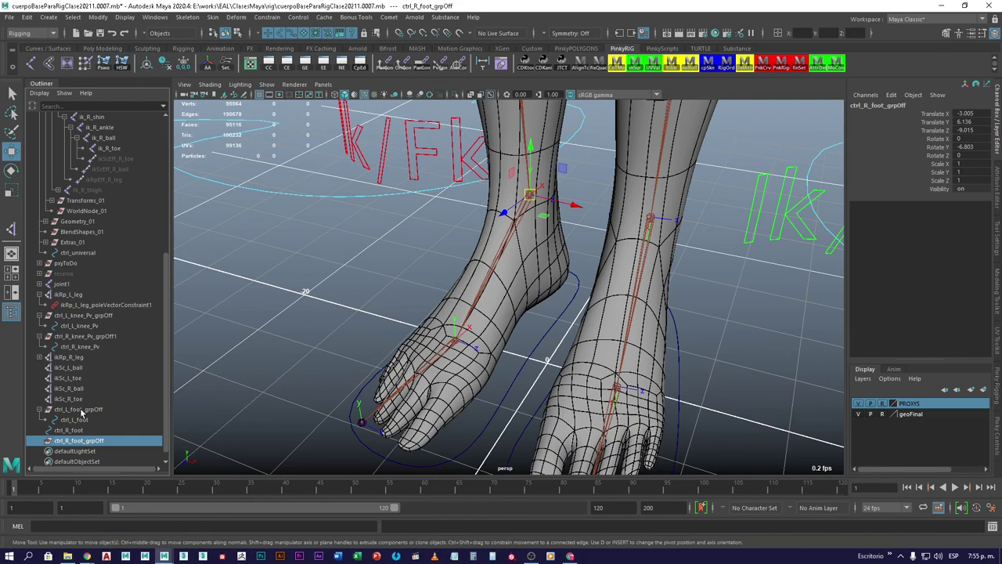
{"action": "left_click", "coordinate": [82, 410]}
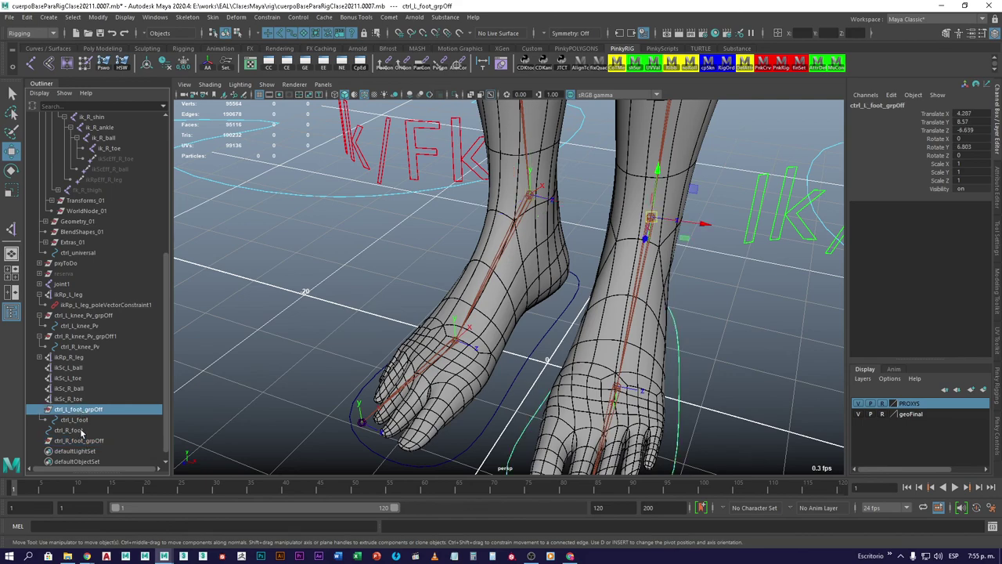
{"action": "left_click", "coordinate": [81, 441]}
Parent ctrl_R_foot under ctrl_R_foot_grpOff and freeze the curve's transformations
{"action": "left_click_drag", "start_coordinate": [376, 324], "coordinate": [466, 339], "text": "alt"}
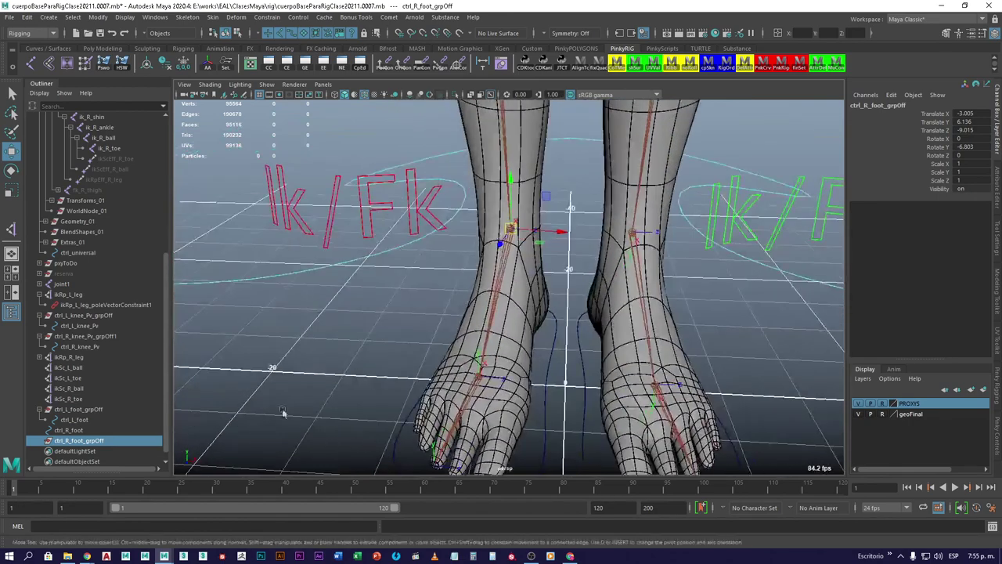
{"action": "left_click", "coordinate": [68, 431]}
{"action": "middle_click_drag", "start_coordinate": [68, 432], "coordinate": [78, 441]}
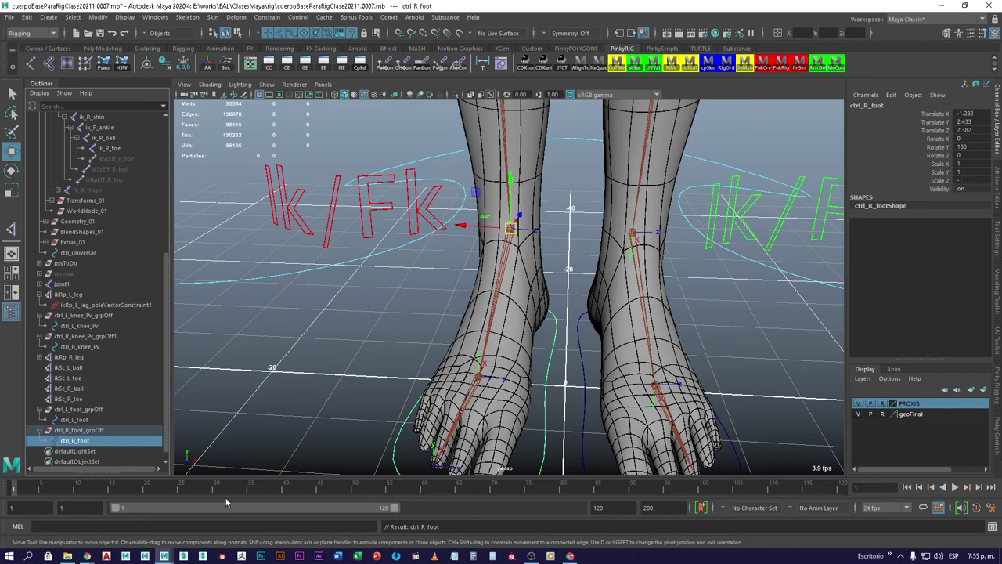
{"action": "left_click", "coordinate": [81, 432]}
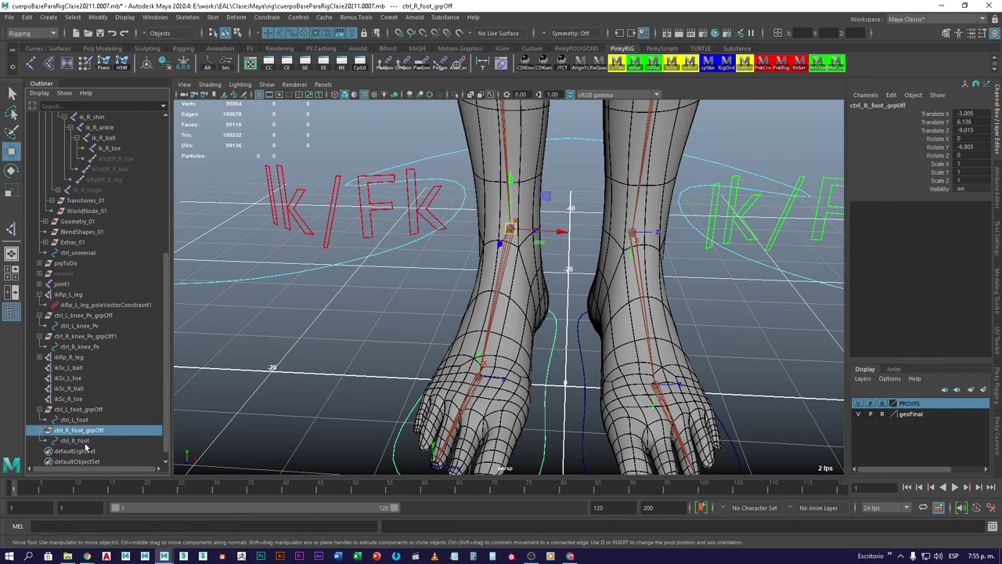
{"action": "left_click", "coordinate": [86, 443]}
{"action": "left_click", "coordinate": [184, 62]}
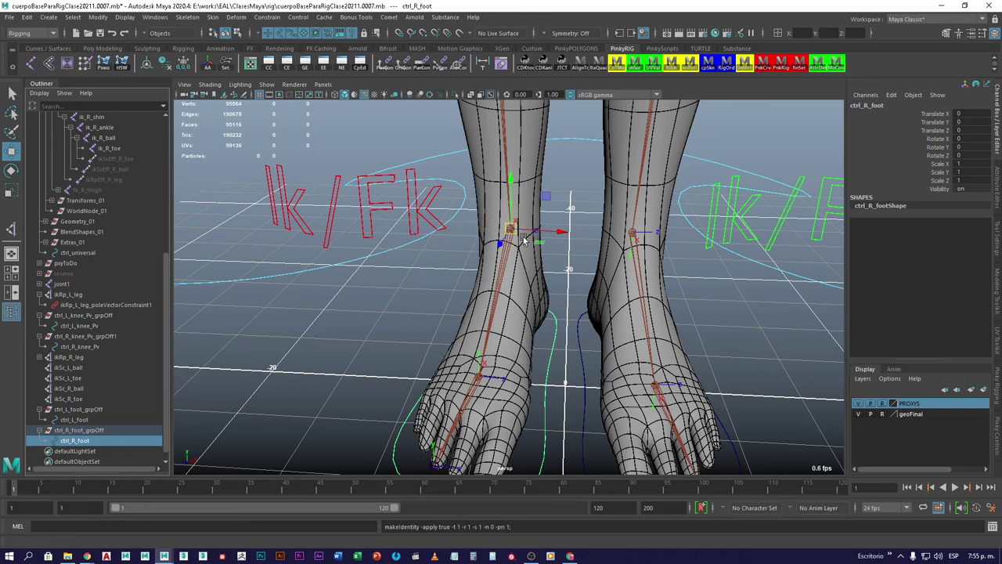
Check the channels and pivot orientation of the left and right foot controls and their offset groups
{"action": "left_click", "coordinate": [87, 431]}
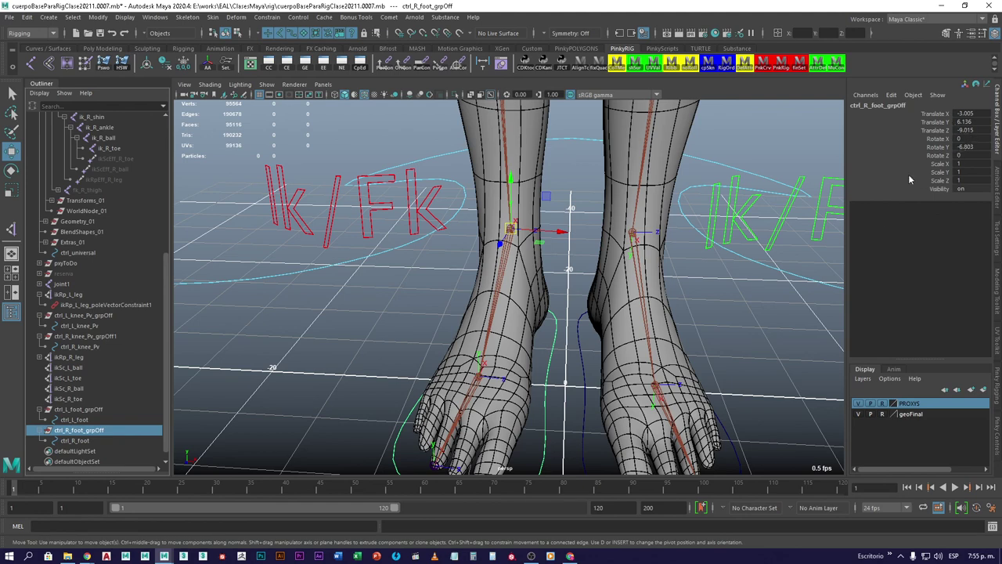
{"action": "left_click_drag", "start_coordinate": [584, 374], "coordinate": [590, 322], "text": "alt"}
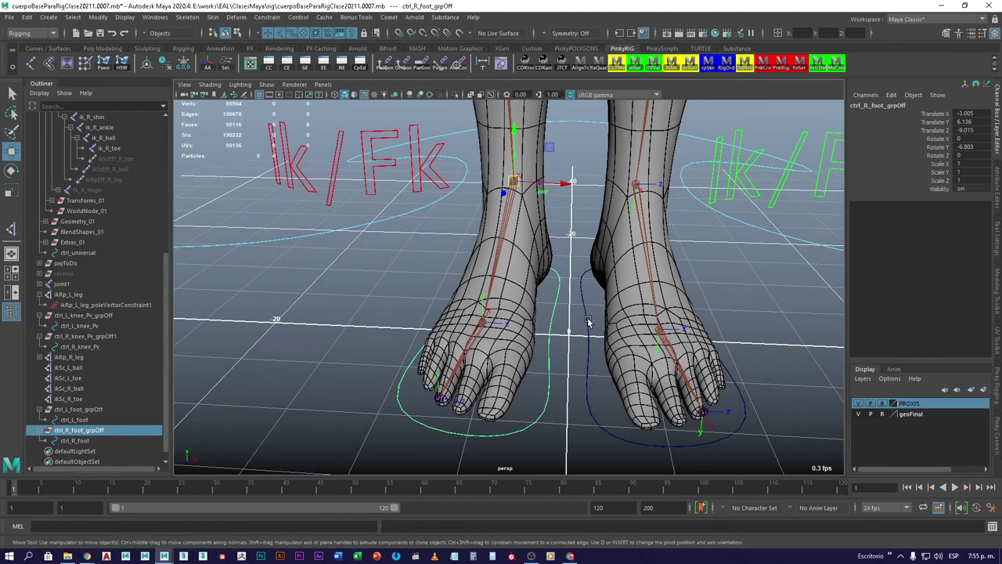
{"action": "left_click", "coordinate": [74, 409]}
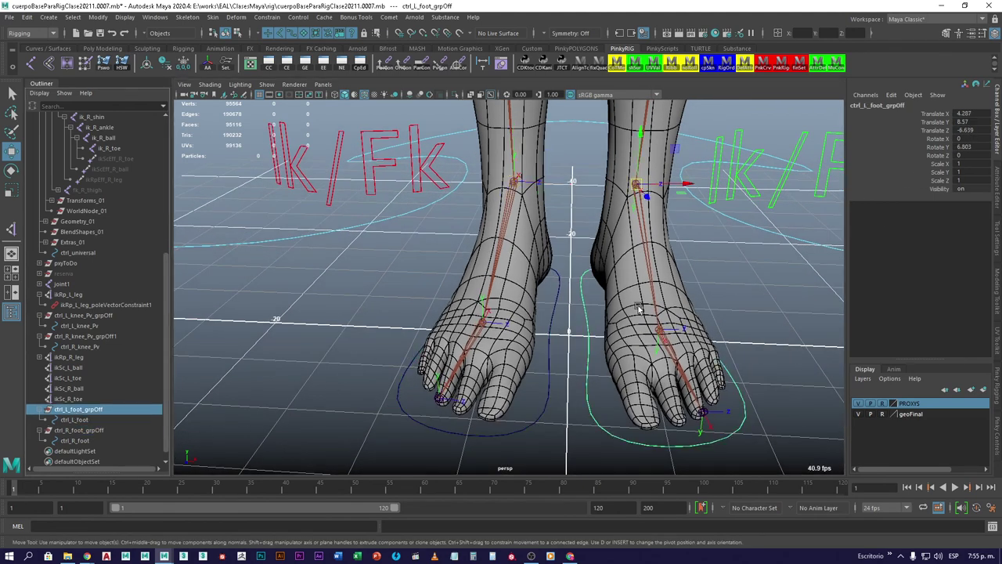
{"action": "left_click", "coordinate": [82, 420]}
{"action": "left_click", "coordinate": [82, 441]}
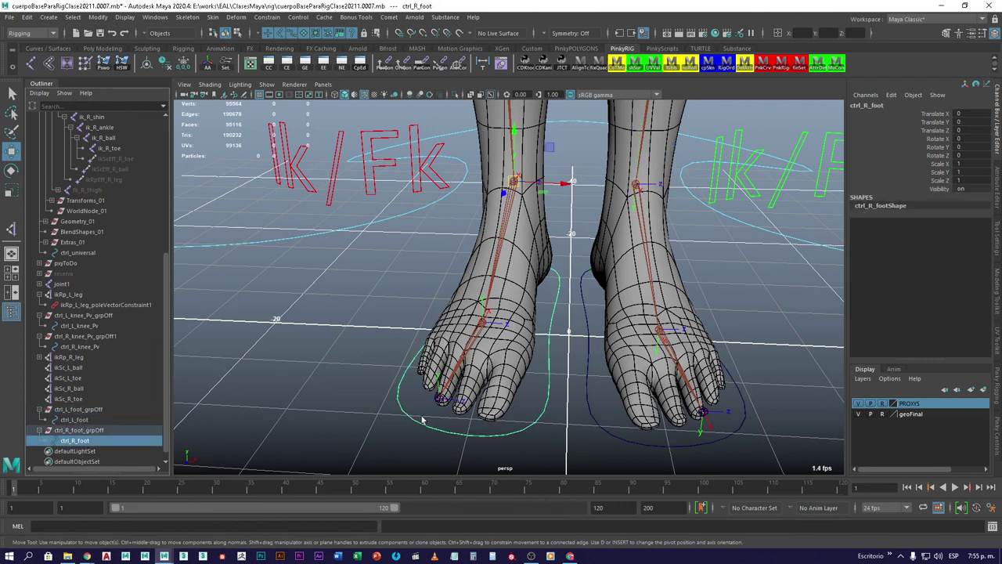
{"action": "left_click_drag", "start_coordinate": [421, 421], "coordinate": [475, 394], "text": "alt"}
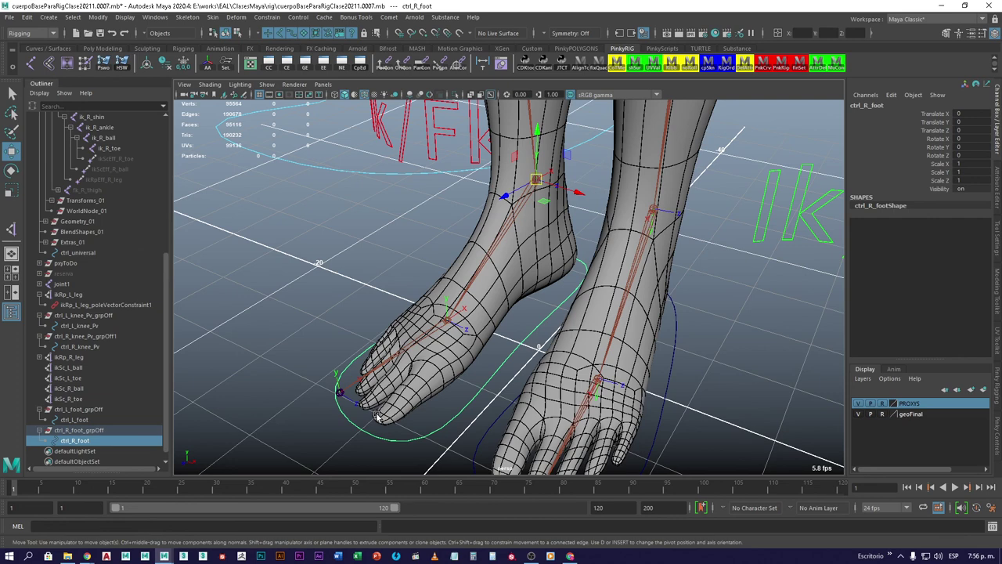
Parent the IK handles ikSc_L_ball and ikSc_L_toe under the ctrl_L_foot control
{"action": "left_click", "coordinate": [71, 367]}
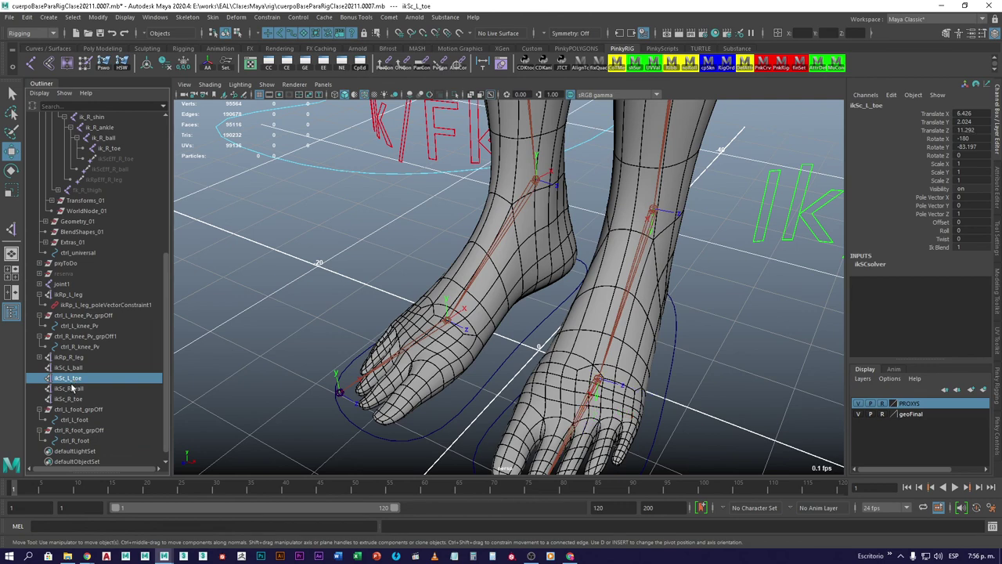
{"action": "left_click", "coordinate": [75, 389]}
{"action": "left_click", "coordinate": [79, 399]}
{"action": "left_click", "coordinate": [77, 369]}
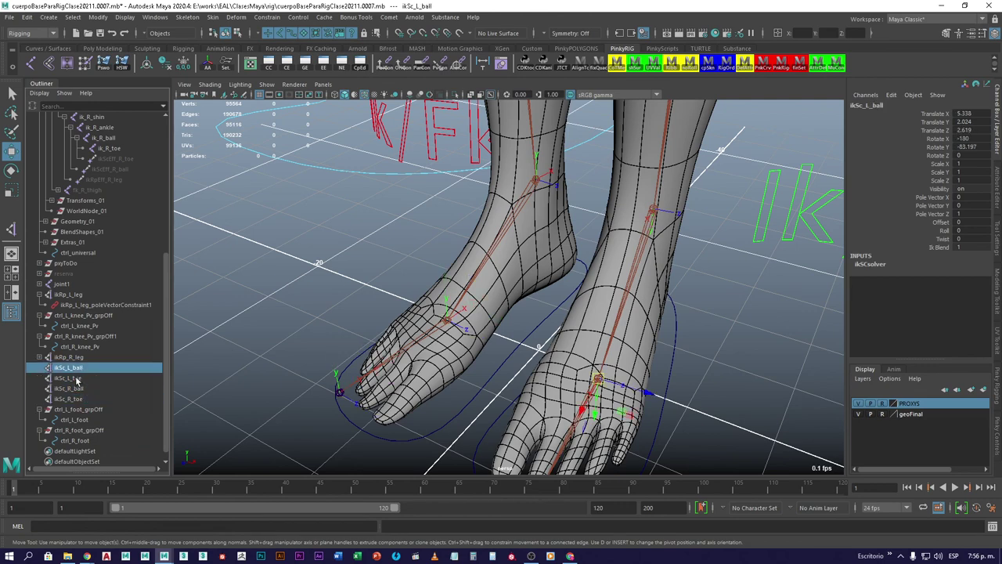
{"action": "left_click", "coordinate": [76, 378], "text": "shift"}
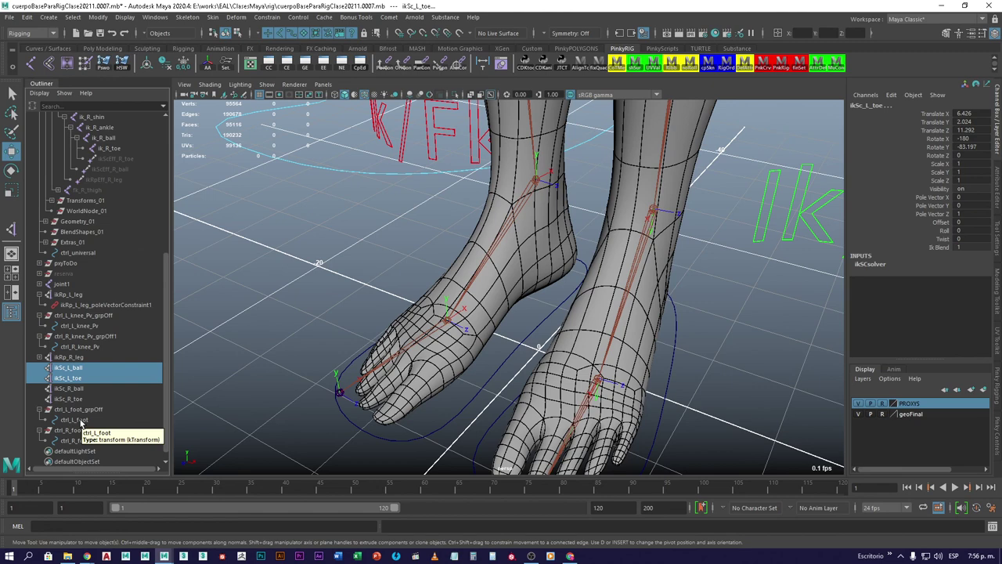
{"action": "left_click", "coordinate": [78, 420], "text": "ctrl"}
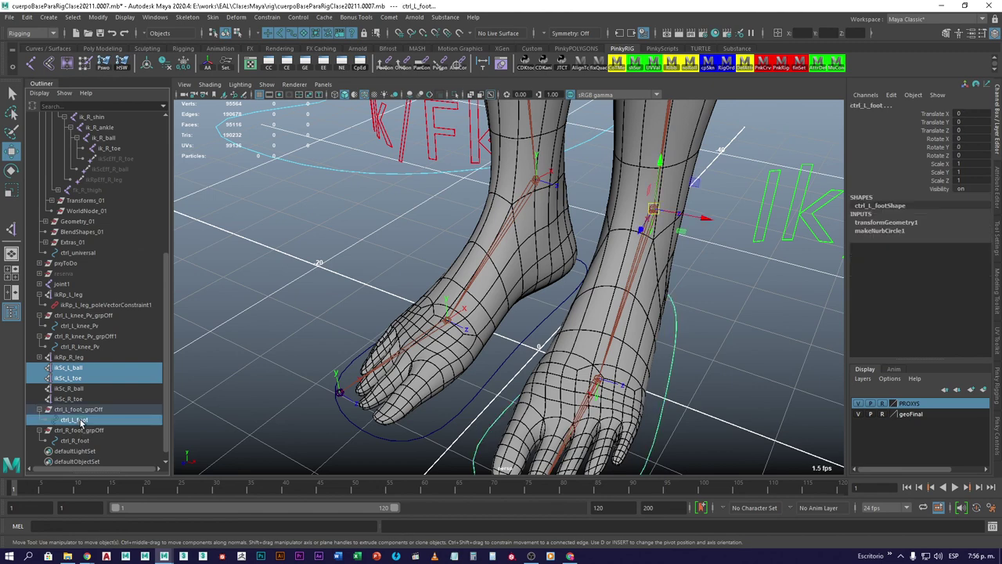
{"action": "key", "text": "p"}
Parent the IK handles ikSc_R_ball and ikSc_R_toe under the ctrl_R_foot control
{"action": "left_click", "coordinate": [83, 379]}
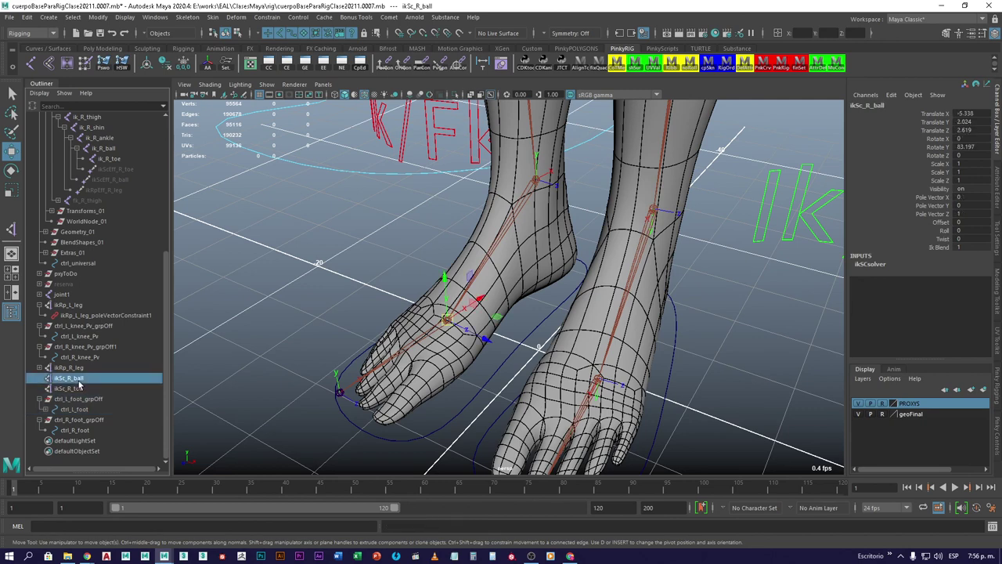
{"action": "left_click", "coordinate": [73, 388], "text": "ctrl"}
{"action": "left_click", "coordinate": [78, 430], "text": "ctrl"}
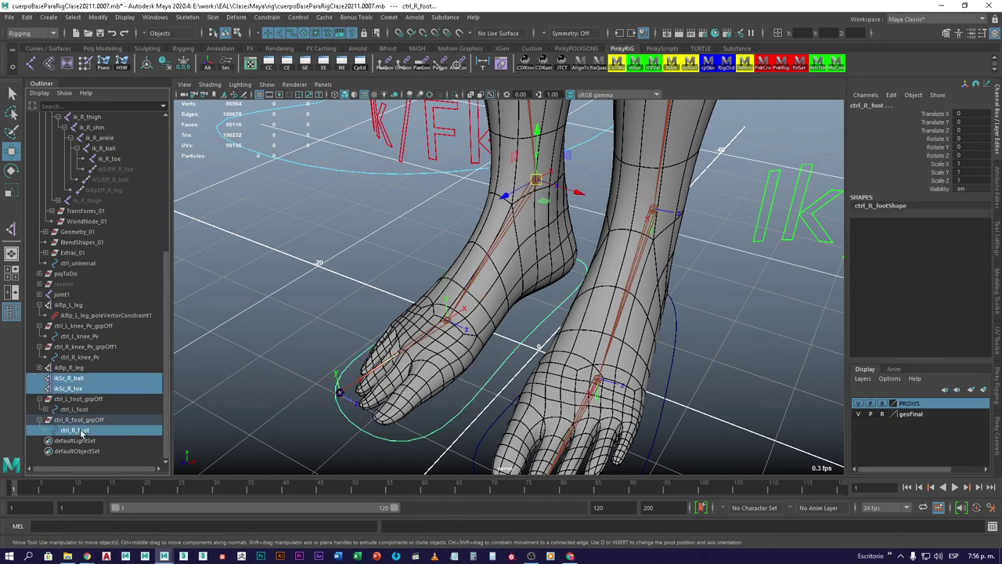
{"action": "key", "text": "p"}
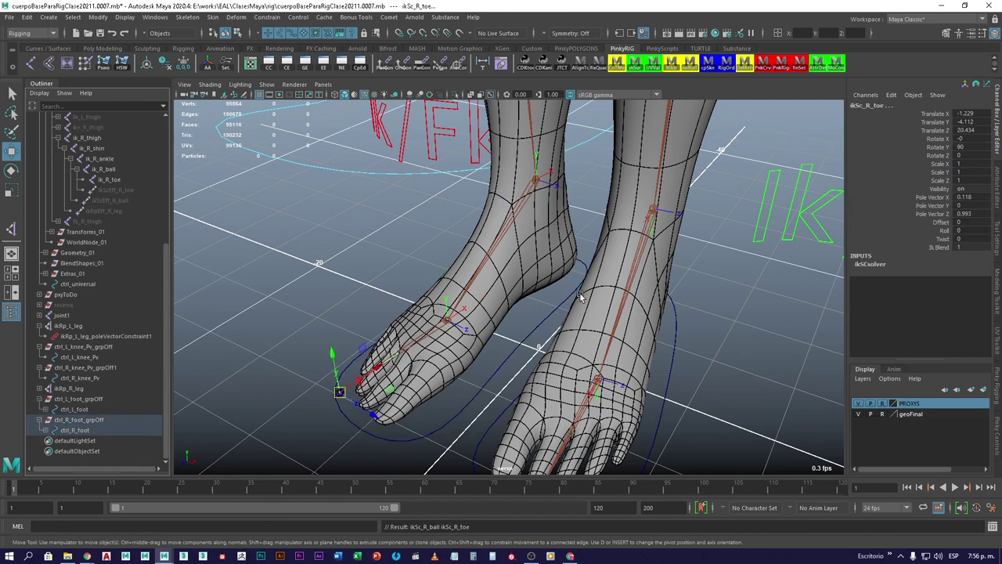
Try moving the ctrl_L_knee_Pv pole vector control to test the left knee, and undo the moves
{"action": "right_click_drag", "start_coordinate": [581, 297], "coordinate": [533, 223], "text": "alt"}
{"action": "left_click_drag", "start_coordinate": [533, 223], "coordinate": [467, 213], "text": "alt"}
{"action": "left_click", "coordinate": [373, 247]}
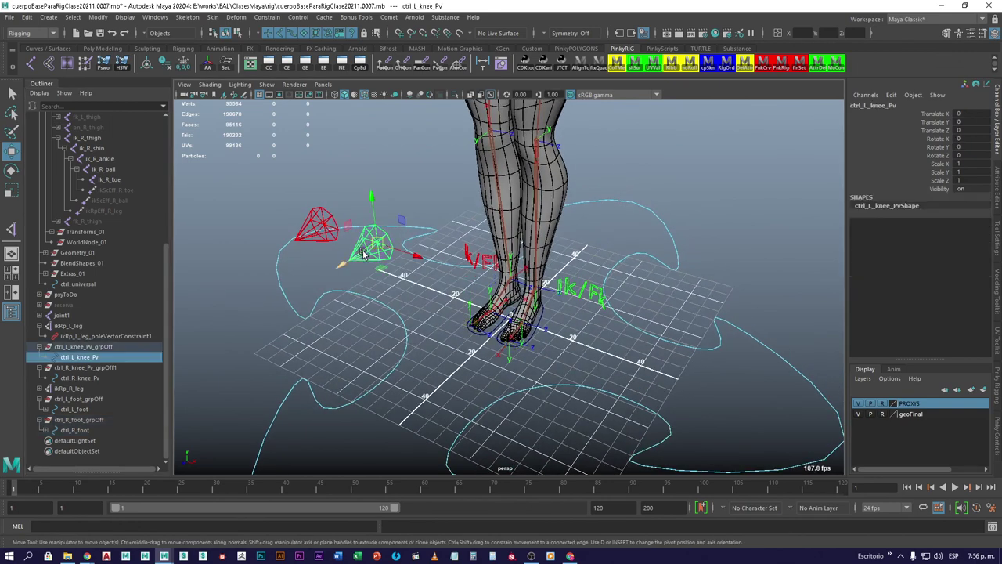
{"action": "mouse_move", "coordinate": [415, 256]}
{"action": "left_mouse_down", "text": "alt"}
{"action": "mouse_move", "coordinate": [399, 252]}
{"action": "mouse_move", "coordinate": [513, 266]}
{"action": "mouse_move", "coordinate": [336, 220]}
{"action": "mouse_move", "coordinate": [548, 280]}
{"action": "mouse_move", "coordinate": [121, 188]}
{"action": "mouse_move", "coordinate": [552, 296]}
{"action": "mouse_move", "coordinate": [340, 227]}
{"action": "mouse_move", "coordinate": [121, 188]}
{"action": "mouse_move", "coordinate": [611, 329]}
{"action": "mouse_move", "coordinate": [138, 207]}
{"action": "mouse_move", "coordinate": [521, 303]}
{"action": "mouse_move", "coordinate": [243, 212]}
{"action": "mouse_move", "coordinate": [30, 158]}
{"action": "mouse_move", "coordinate": [595, 328]}
{"action": "mouse_move", "coordinate": [141, 188]}
{"action": "mouse_move", "coordinate": [563, 305]}
{"action": "mouse_move", "coordinate": [235, 205]}
{"action": "mouse_move", "coordinate": [415, 241]}
{"action": "left_mouse_up", "text": "alt"}
{"action": "scroll", "coordinate": [418, 438], "scroll_direction": "up", "scroll_amount": 3}
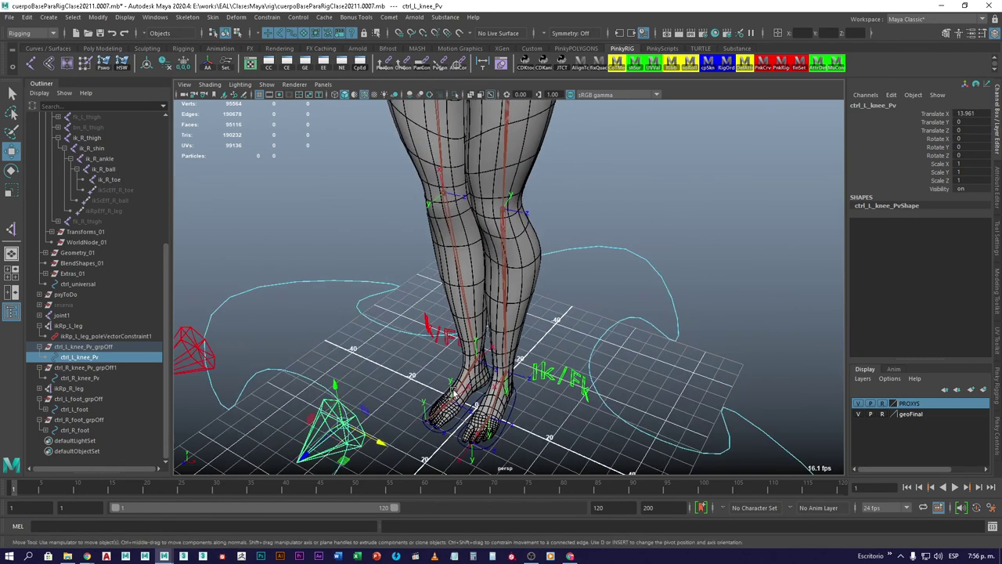
{"action": "key", "text": "ctrl+z"}
{"action": "left_click_drag", "start_coordinate": [259, 415], "coordinate": [478, 345]}
{"action": "key", "text": "ctrl+z"}
{"action": "key", "text": "ctrl+z"}
{"action": "key", "text": "ctrl+z"}
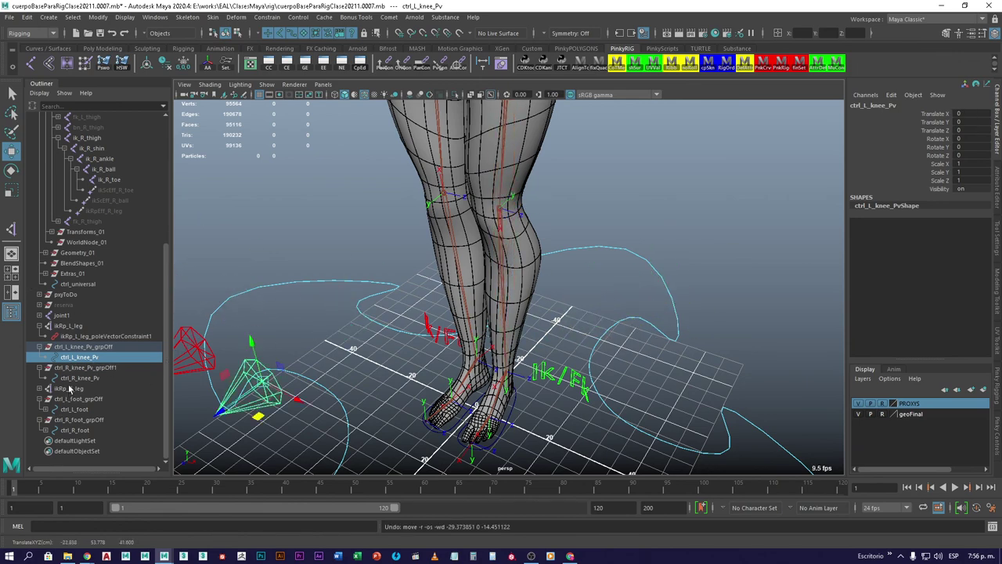
Parent the left leg's IK handle ikRp_L_leg under the ctrl_L_foot control
{"action": "left_click", "coordinate": [61, 325]}
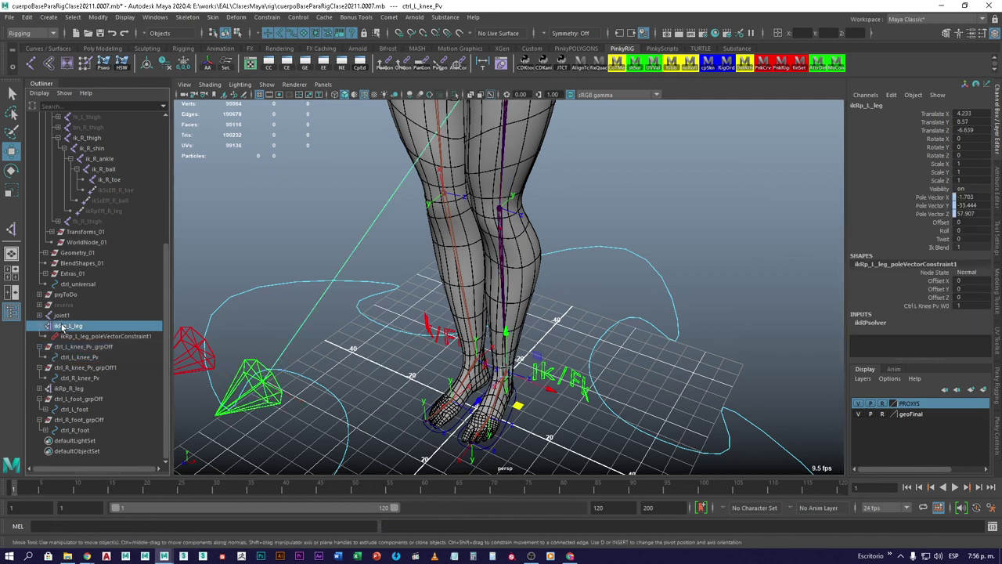
{"action": "left_click", "coordinate": [40, 327]}
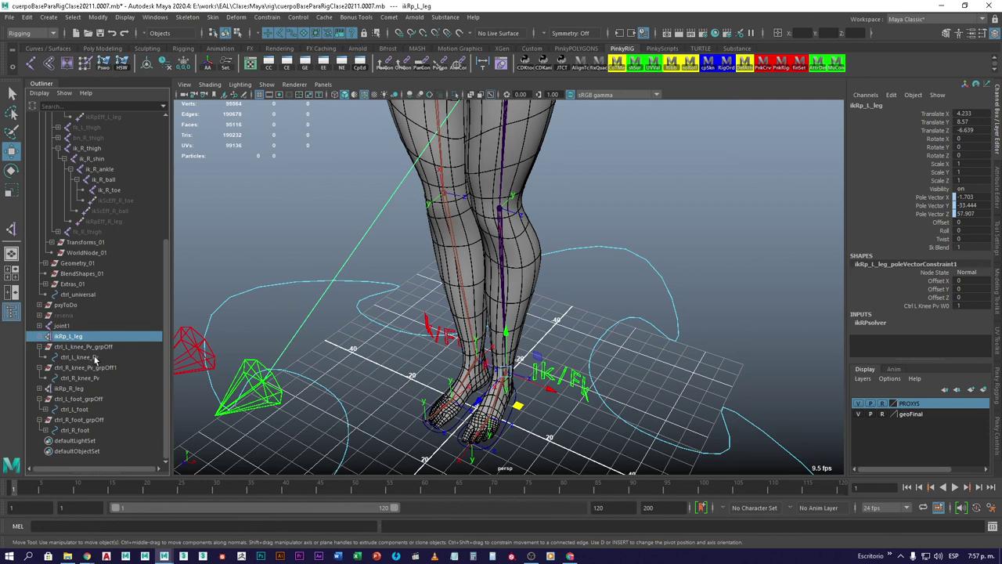
{"action": "left_click", "coordinate": [75, 410], "text": "ctrl"}
{"action": "key", "text": "p"}
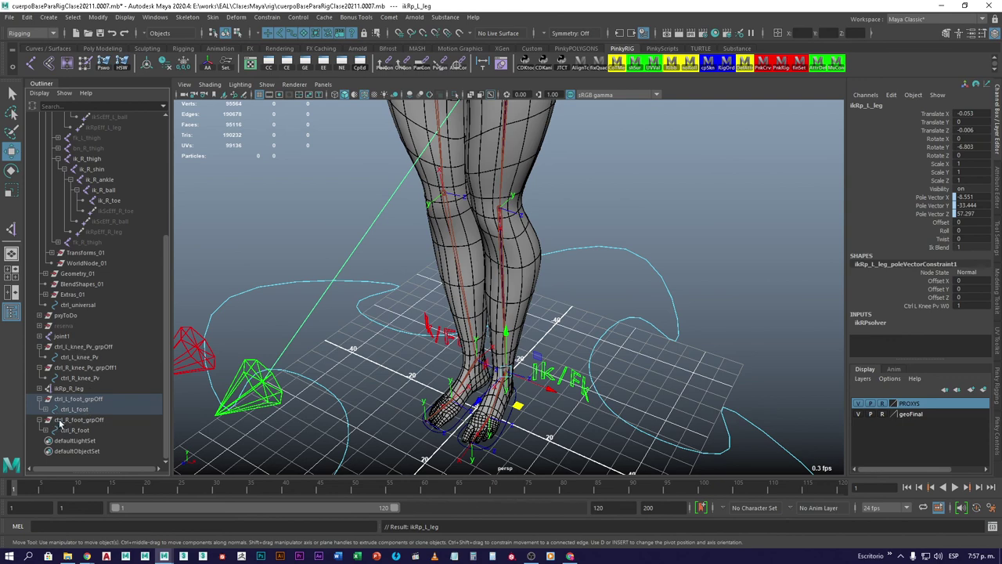
Parent the right leg's IK handle ikRp_R_leg under the ctrl_R_foot control
{"action": "left_click", "coordinate": [75, 389]}
{"action": "left_click", "coordinate": [75, 431], "text": "ctrl"}
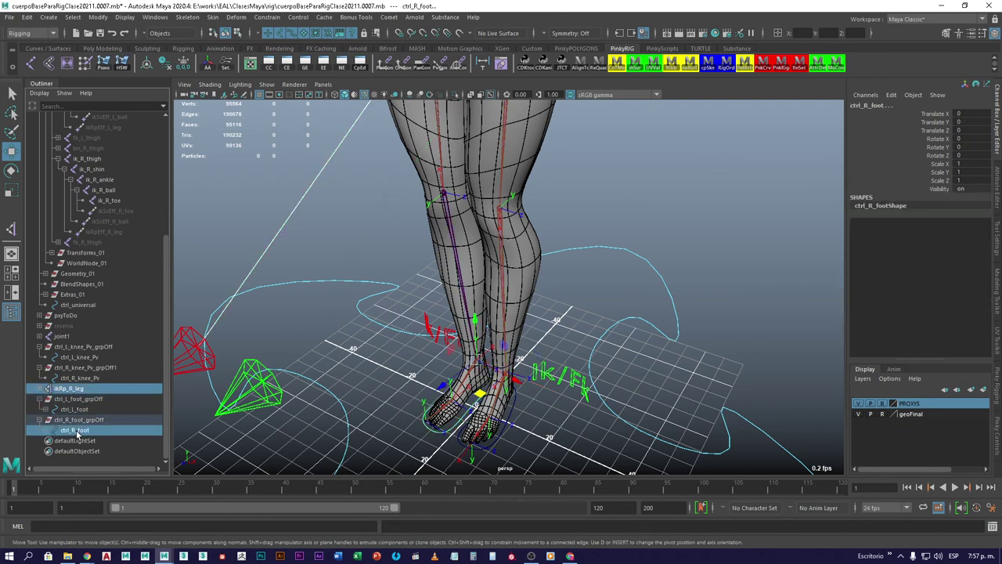
{"action": "key", "text": "p"}
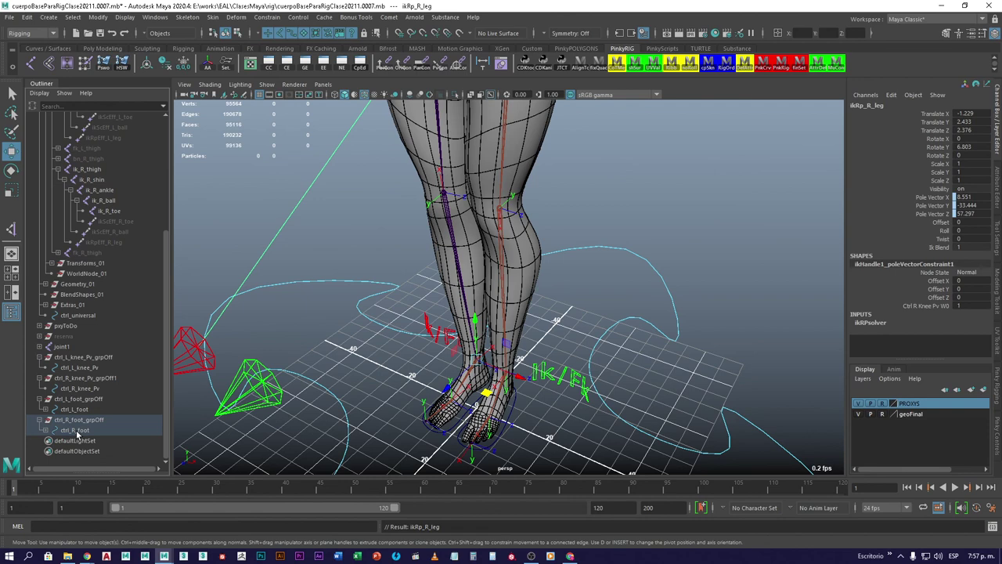
Examine the ball, toe and leg IK handles nested under ctrl_L_foot and their positions on the left foot
{"action": "left_click", "coordinate": [45, 410]}
{"action": "left_click", "coordinate": [74, 409]}
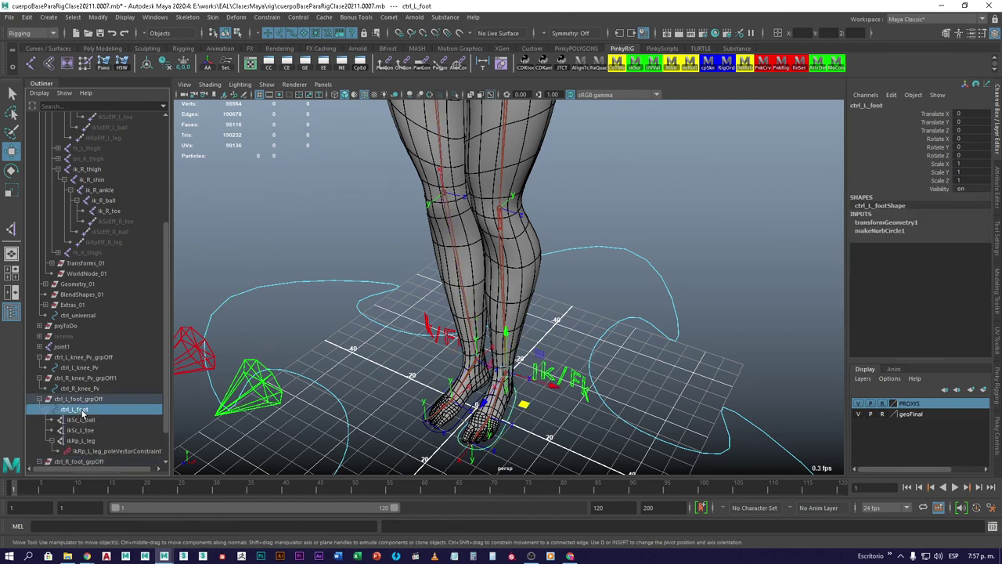
{"action": "left_click_drag", "start_coordinate": [492, 437], "coordinate": [547, 274], "text": "alt"}
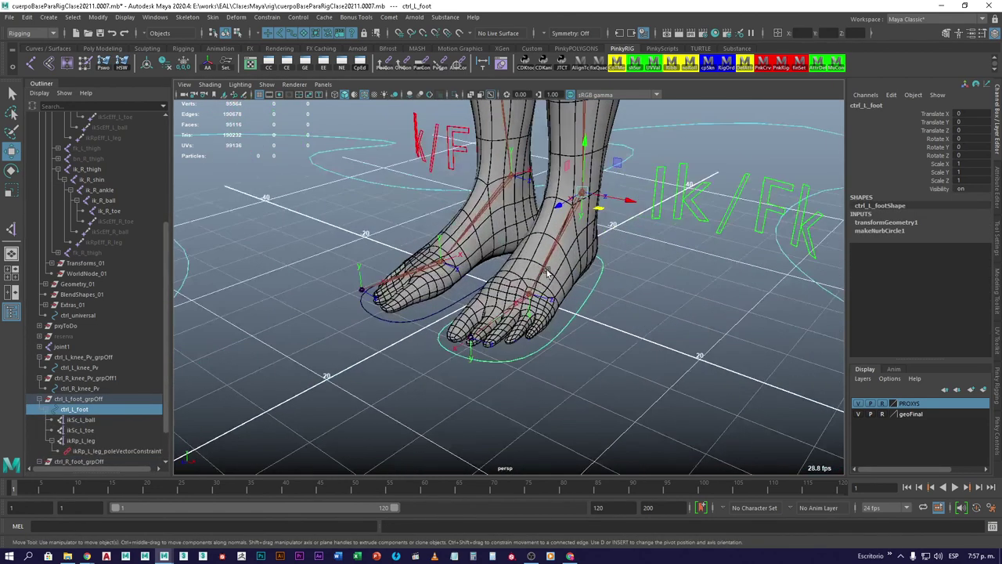
{"action": "left_click", "coordinate": [90, 421]}
{"action": "left_click", "coordinate": [90, 431]}
{"action": "left_click", "coordinate": [90, 440]}
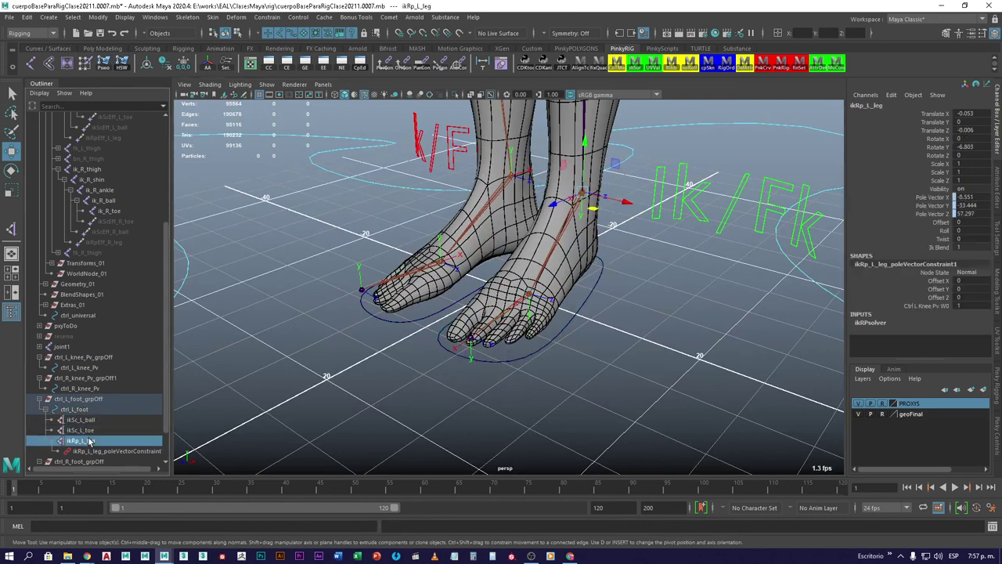
{"action": "left_click", "coordinate": [90, 421]}
{"action": "left_click", "coordinate": [90, 431]}
{"action": "left_click", "coordinate": [92, 441]}
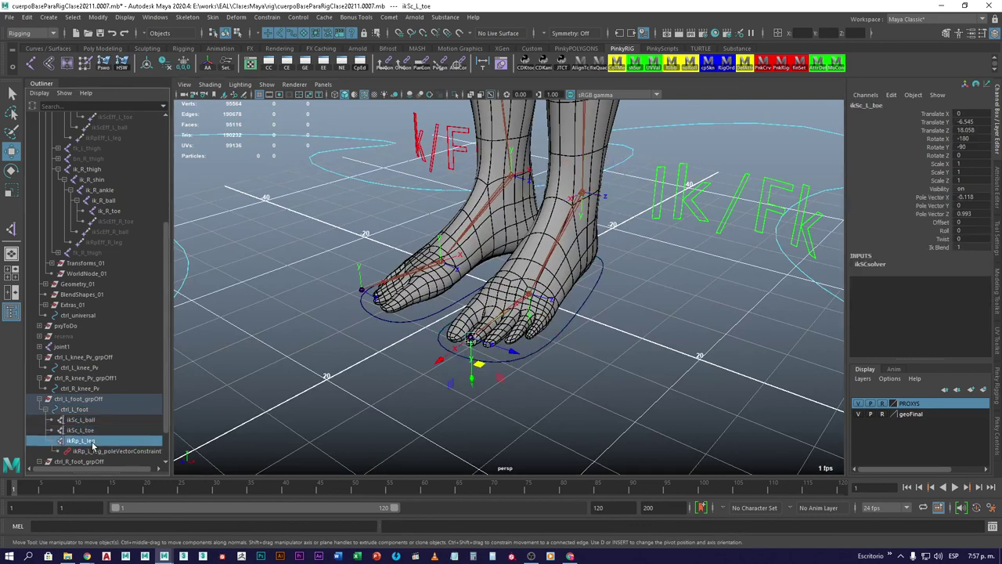
Try moving and rotating ctrl_L_foot to test the left leg IK, and undo all the test transformations
{"action": "scroll", "coordinate": [352, 392], "scroll_direction": "down", "scroll_amount": 5}
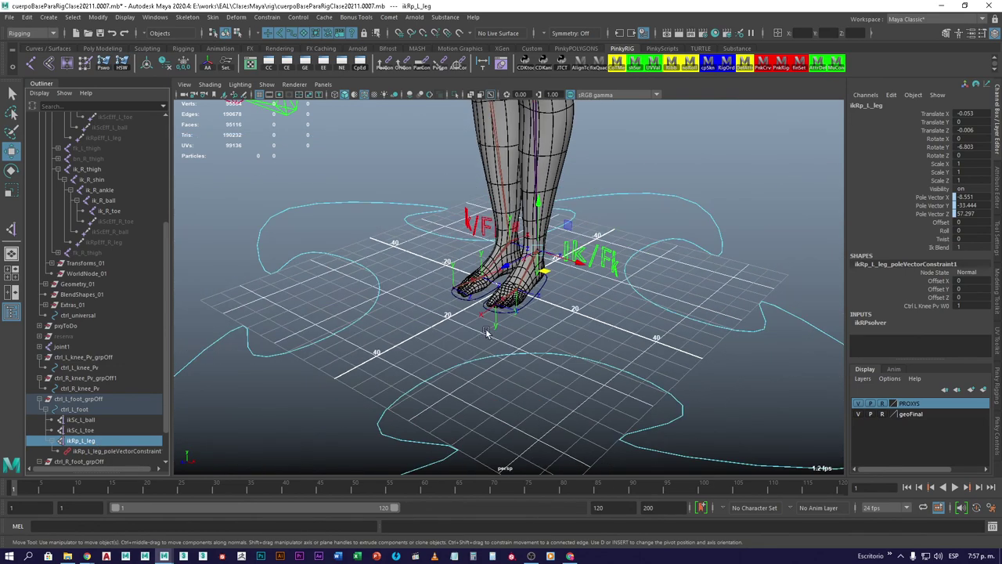
{"action": "left_click_drag", "start_coordinate": [438, 414], "coordinate": [566, 383], "text": "alt"}
{"action": "left_click", "coordinate": [545, 338]}
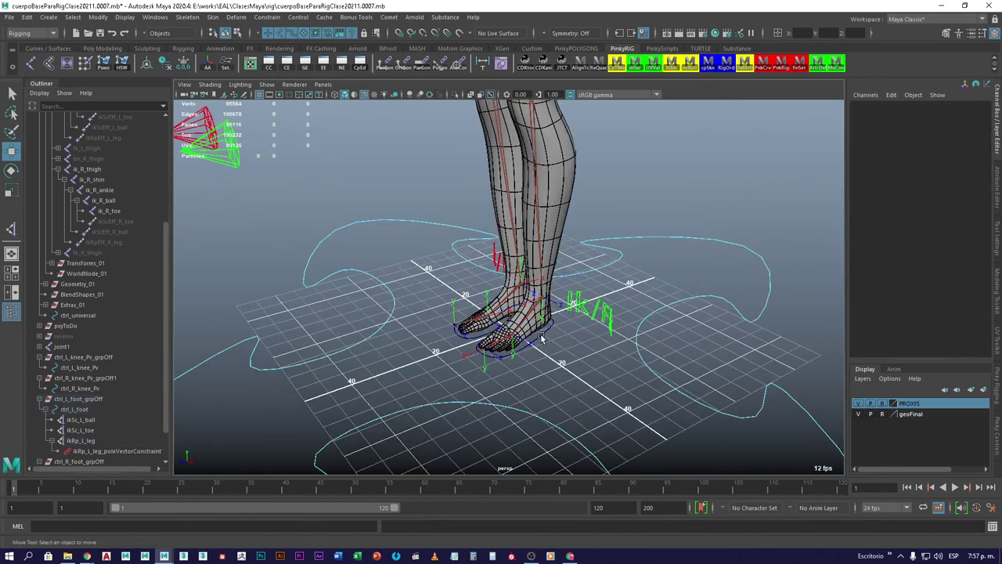
{"action": "left_click_drag", "start_coordinate": [540, 338], "coordinate": [396, 277], "text": "alt"}
{"action": "key", "text": "e"}
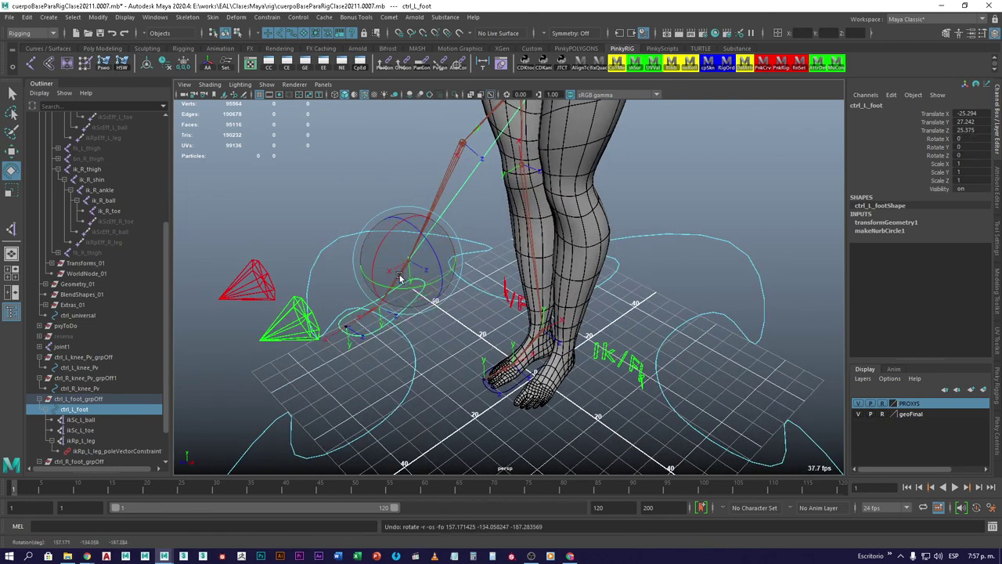
{"action": "key", "text": "ctrl+z"}
{"action": "key", "text": "ctrl+z"}
{"action": "key", "text": "ctrl+z"}
{"action": "key", "text": "ctrl+z"}
{"action": "key", "text": "ctrl+z"}
{"action": "key", "text": "ctrl+z"}
{"action": "key", "text": "ctrl+z"}
{"action": "key", "text": "ctrl+z"}
{"action": "key", "text": "ctrl+z"}
{"action": "key", "text": "ctrl+z"}
Clear the selection and save the scene as the incremental version cuerpoBaseParaRigClase20211.0008.mb
{"action": "left_click", "coordinate": [401, 277]}
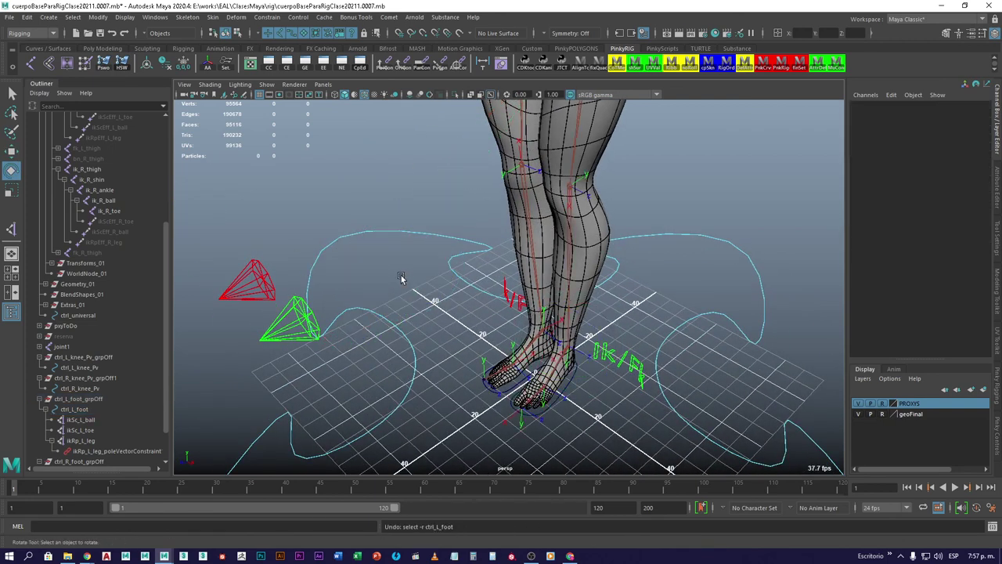
{"action": "left_click_drag", "start_coordinate": [401, 278], "coordinate": [479, 346], "text": "alt"}
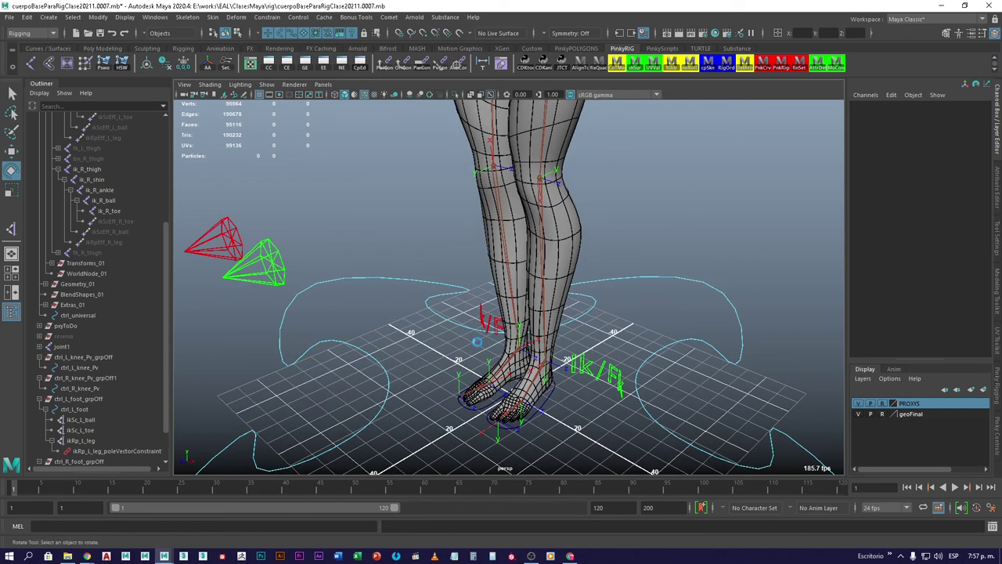
{"action": "key", "text": "ctrl+alt+s"}
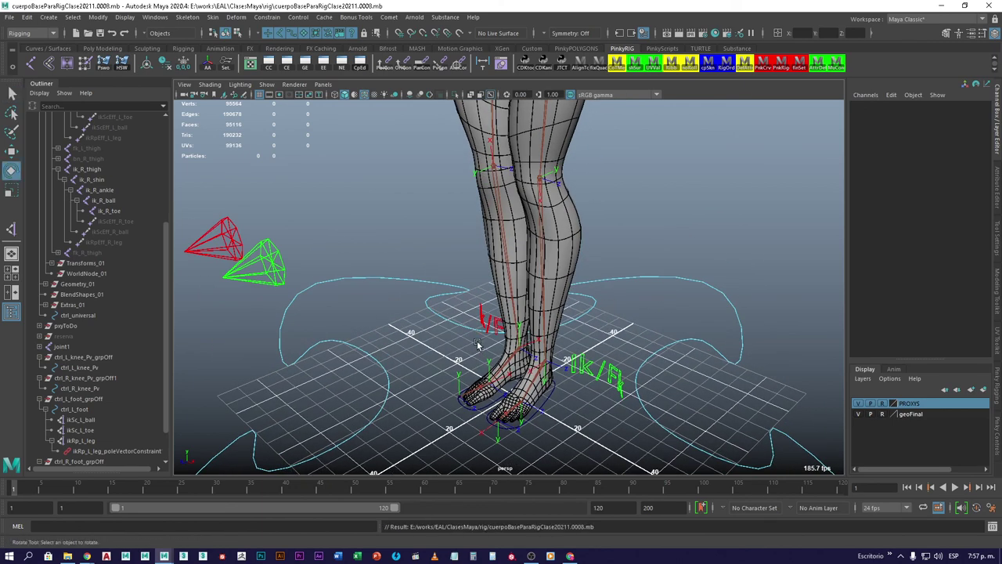